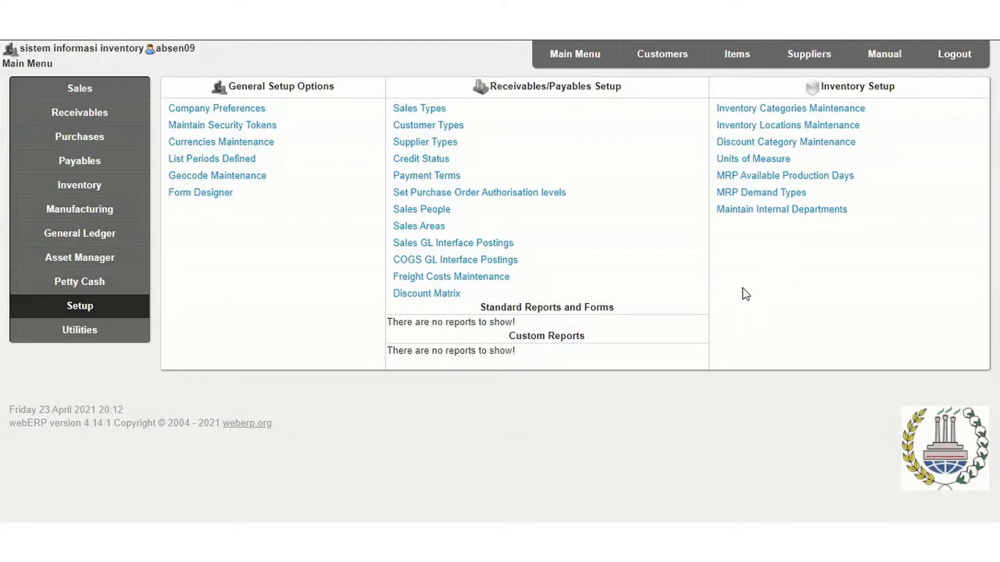
Start a new inventory category with the code LQD215 and the description LIQUID.
click(776, 111)
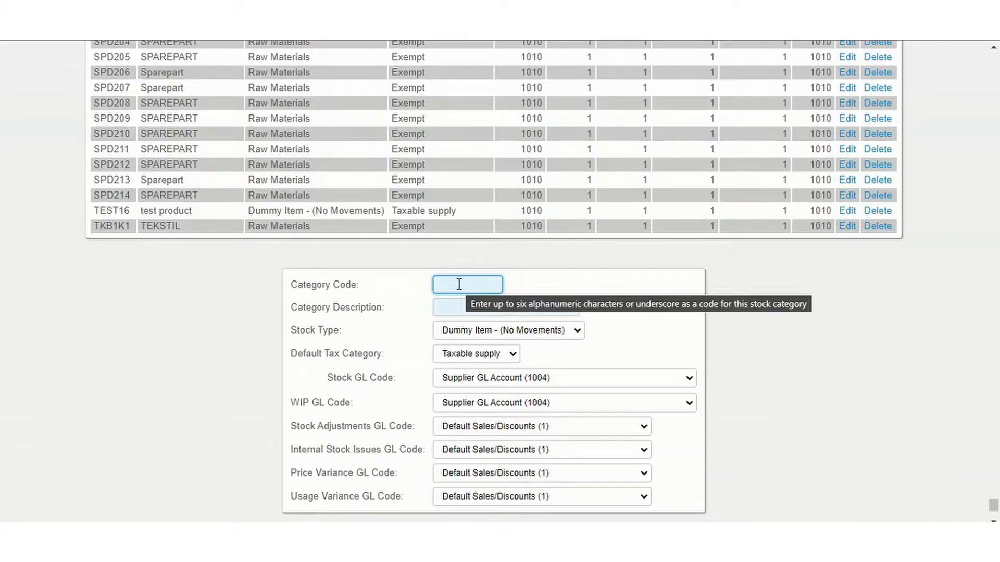
click(462, 287)
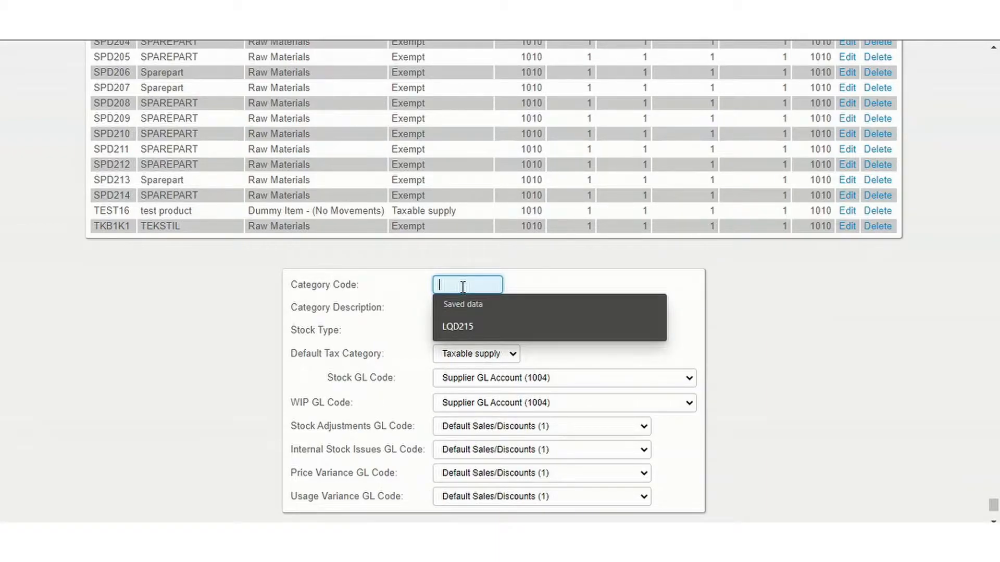
click(478, 326)
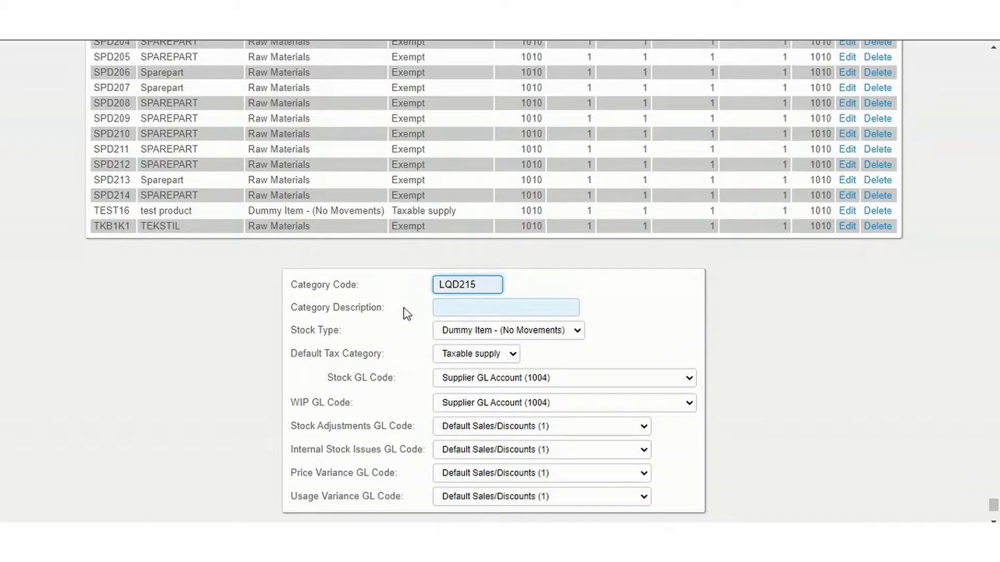
click(462, 310)
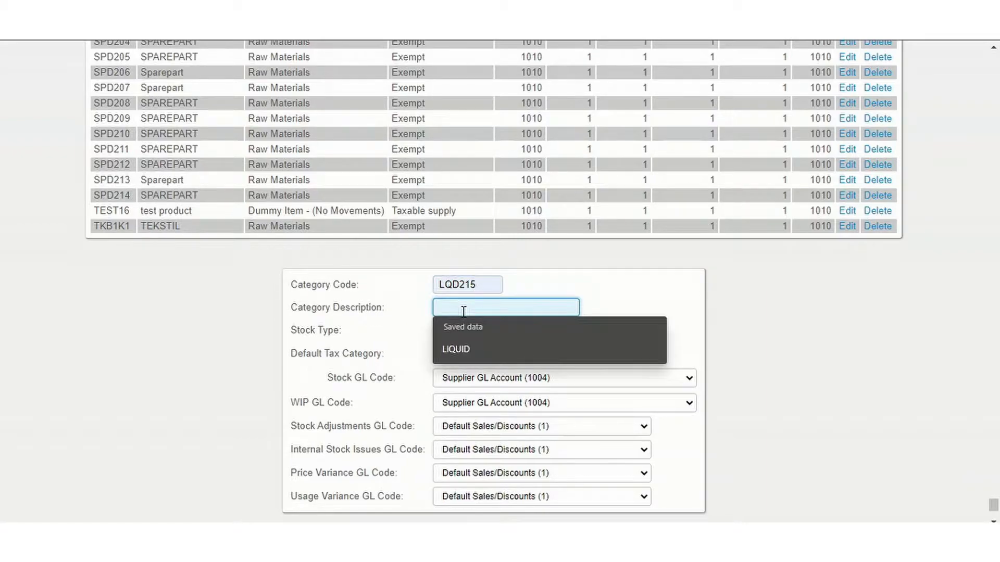
click(472, 345)
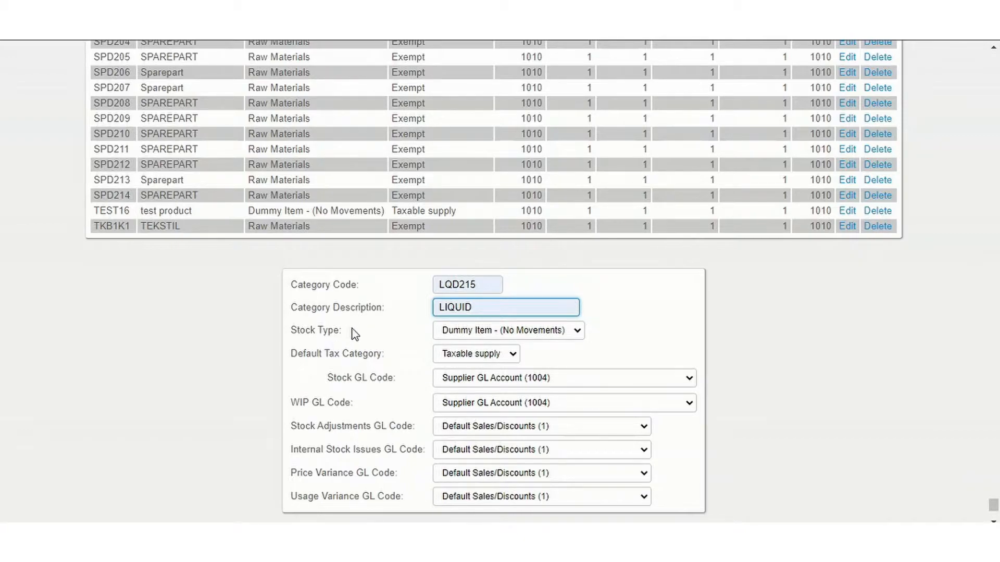
Set the category's stock type to Raw Materials and default tax category to Exempt, and save the record.
click(478, 336)
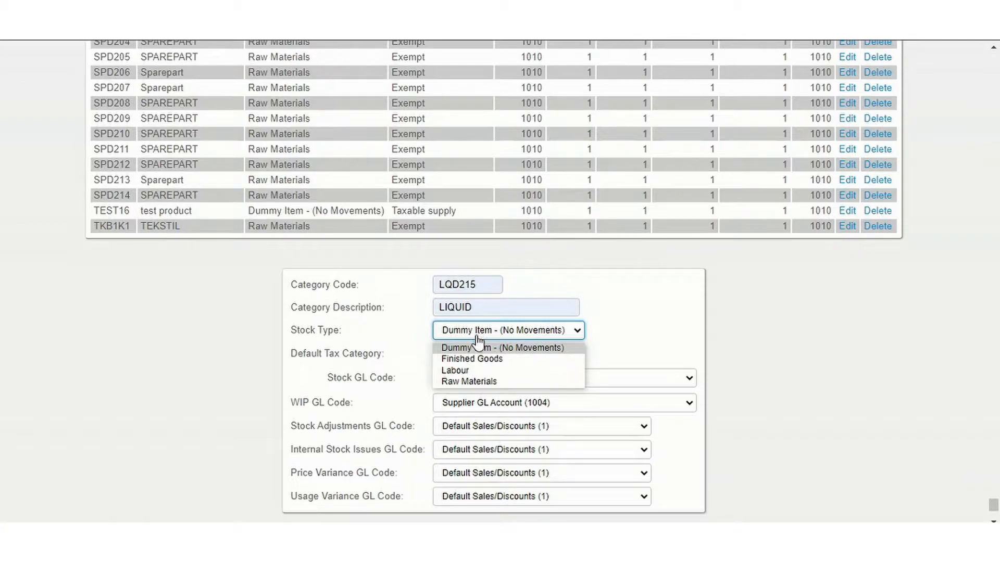
click(471, 383)
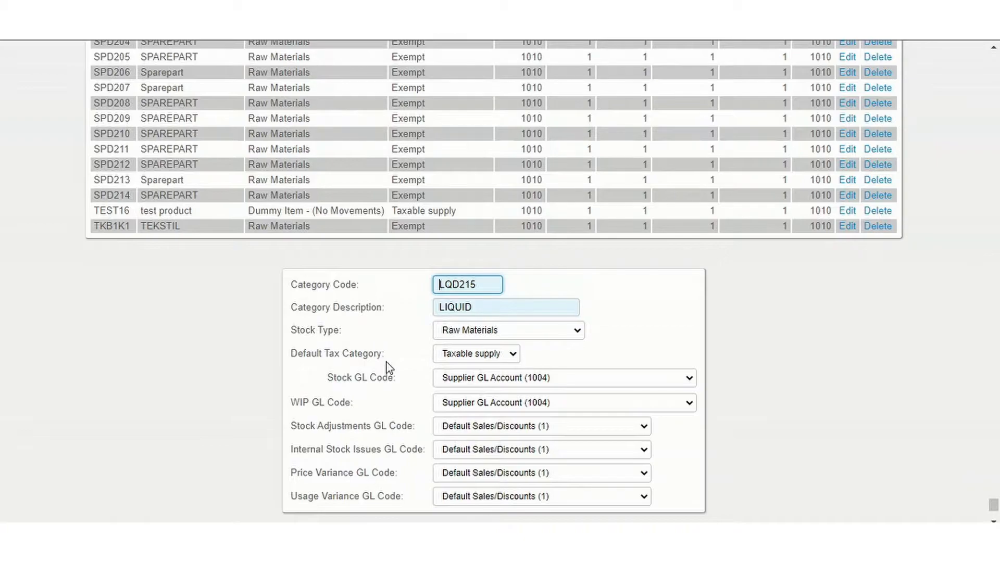
click(496, 354)
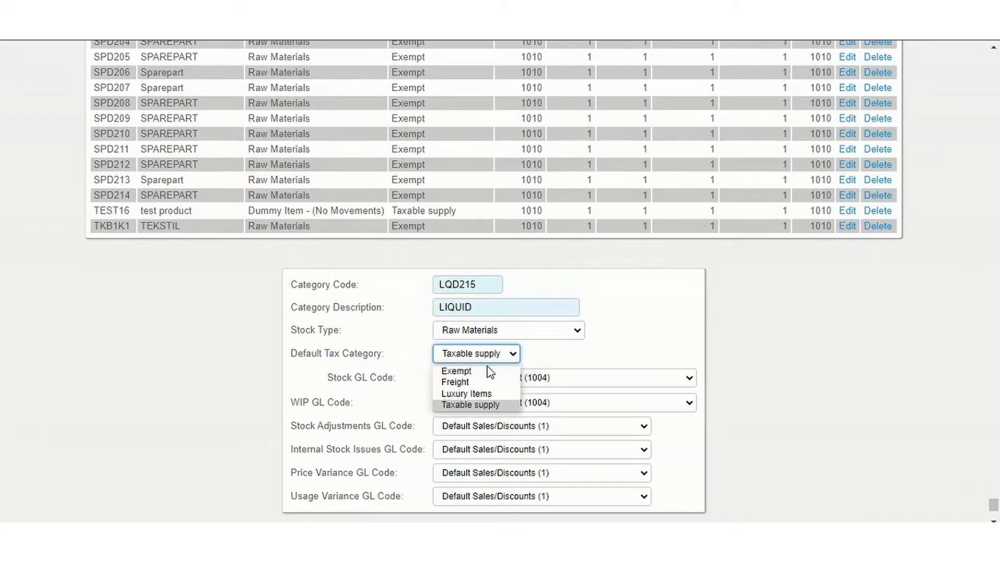
click(489, 371)
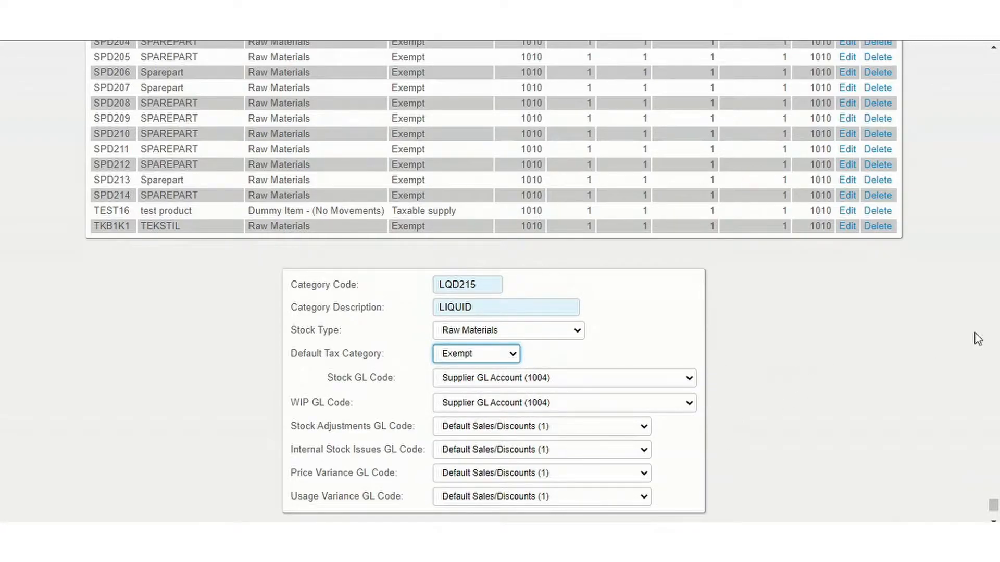
scroll(989, 509, down, 1)
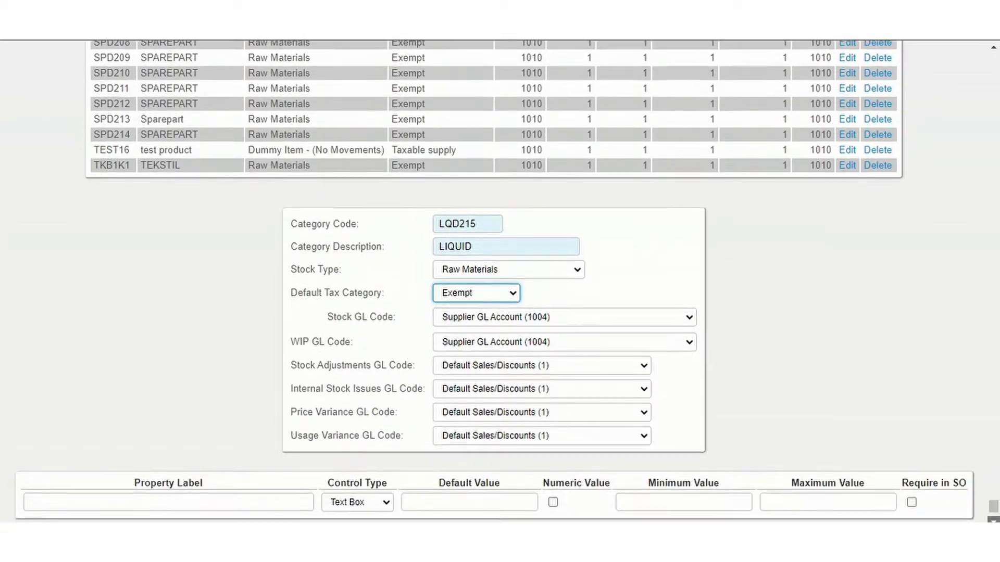
scroll(499, 281, down, 1)
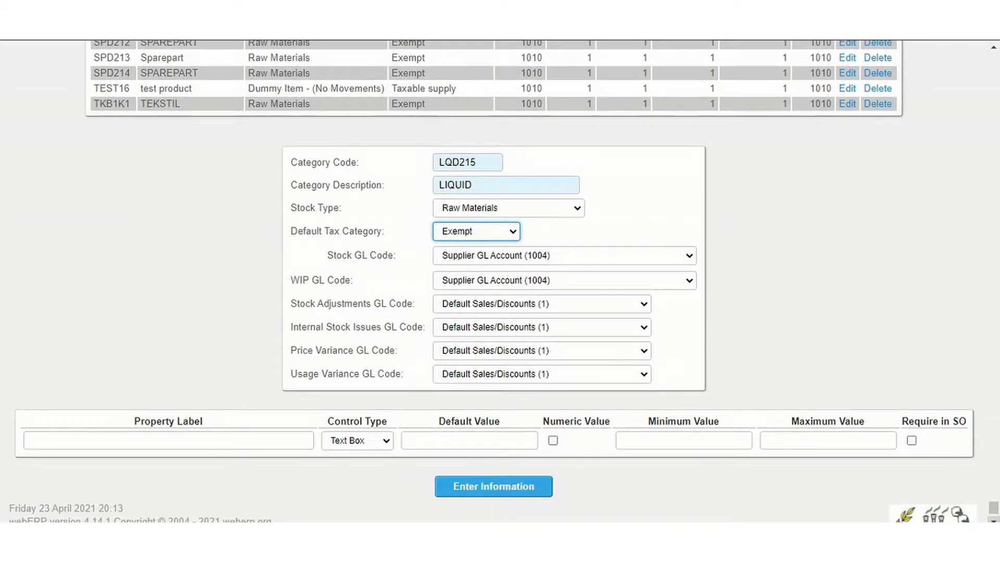
click(476, 490)
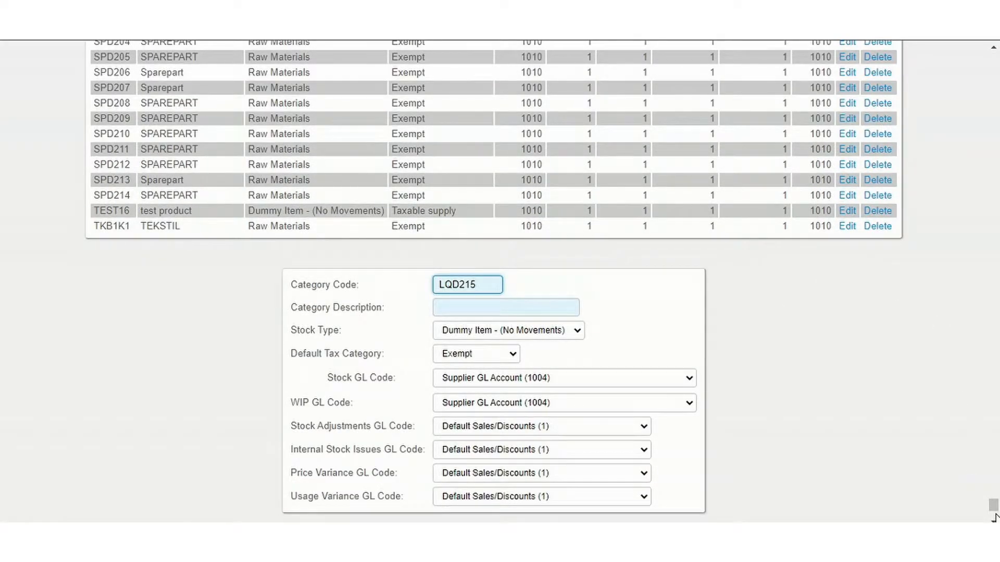
Add KG as a new unit of measure in the inventory setup.
drag(995, 509, 995, 419)
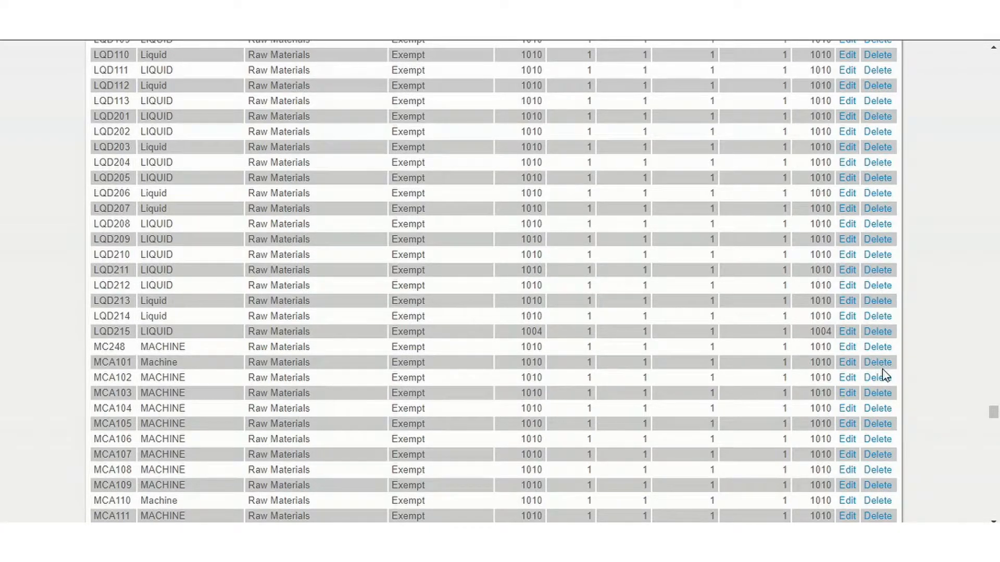
drag(996, 414, 996, 510)
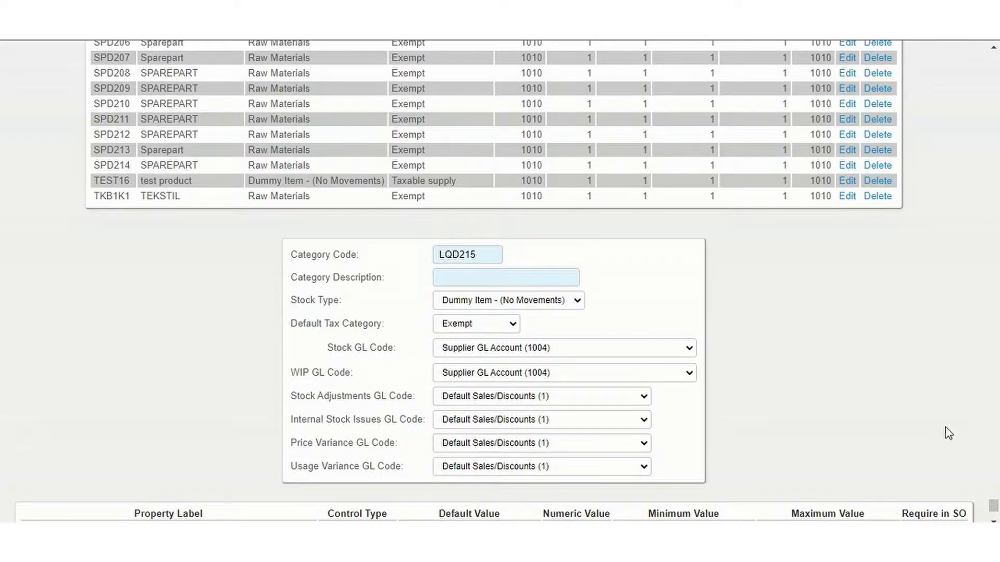
drag(995, 511, 992, 59)
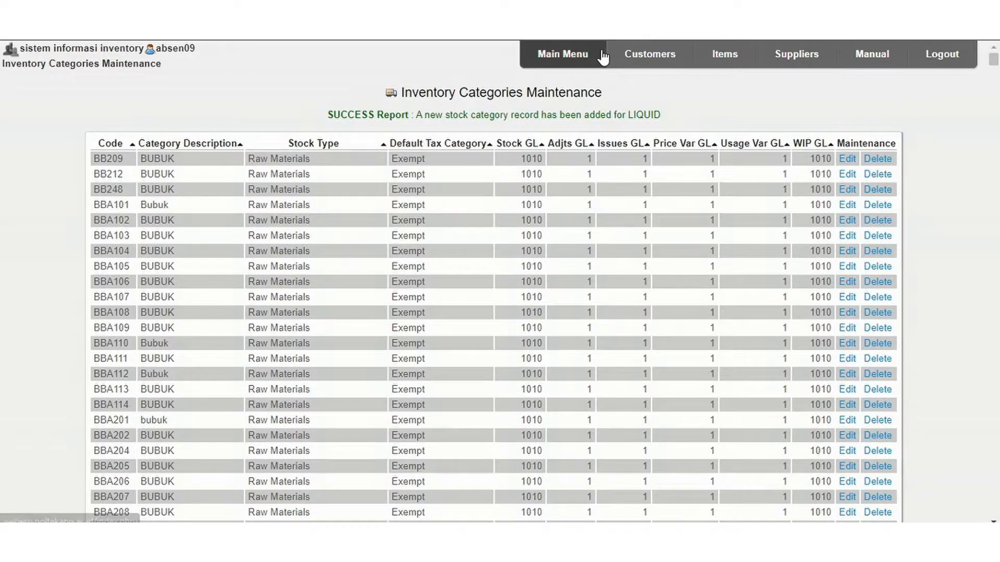
click(567, 57)
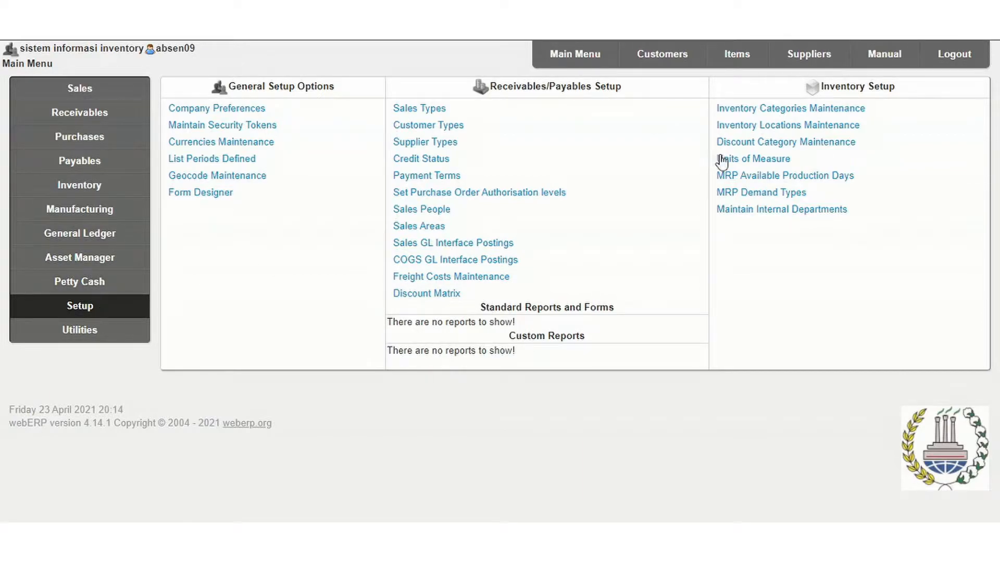
click(735, 164)
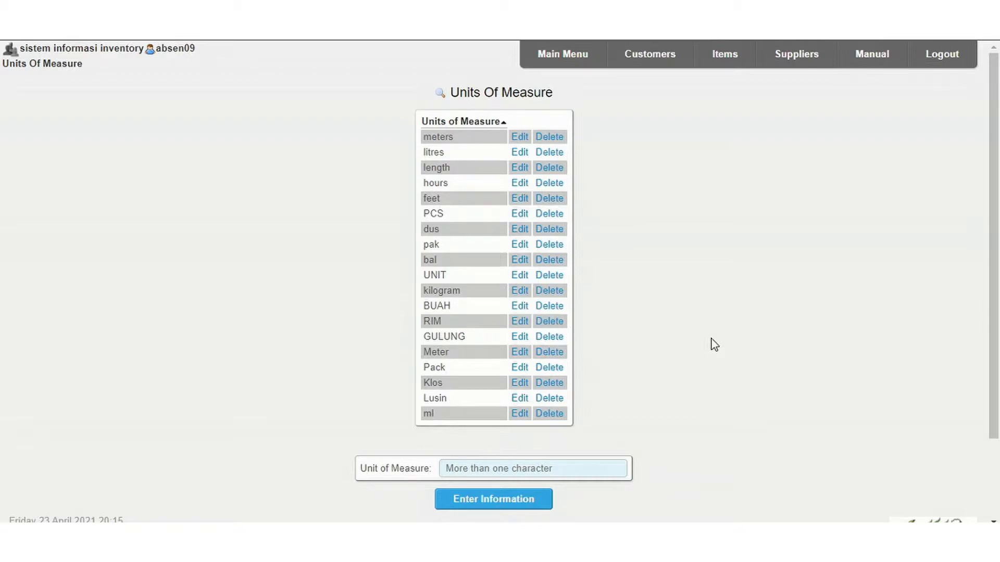
click(498, 468)
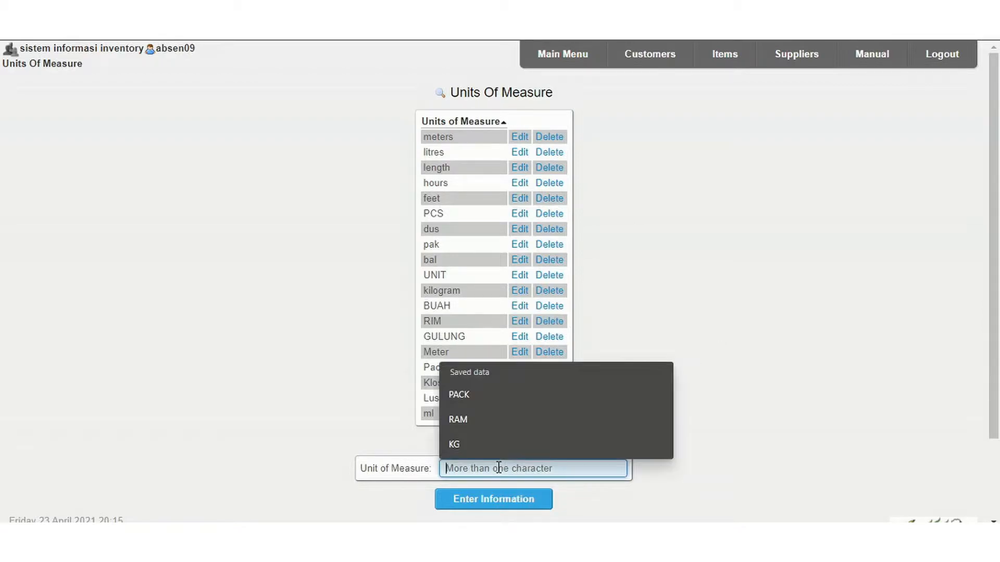
click(497, 442)
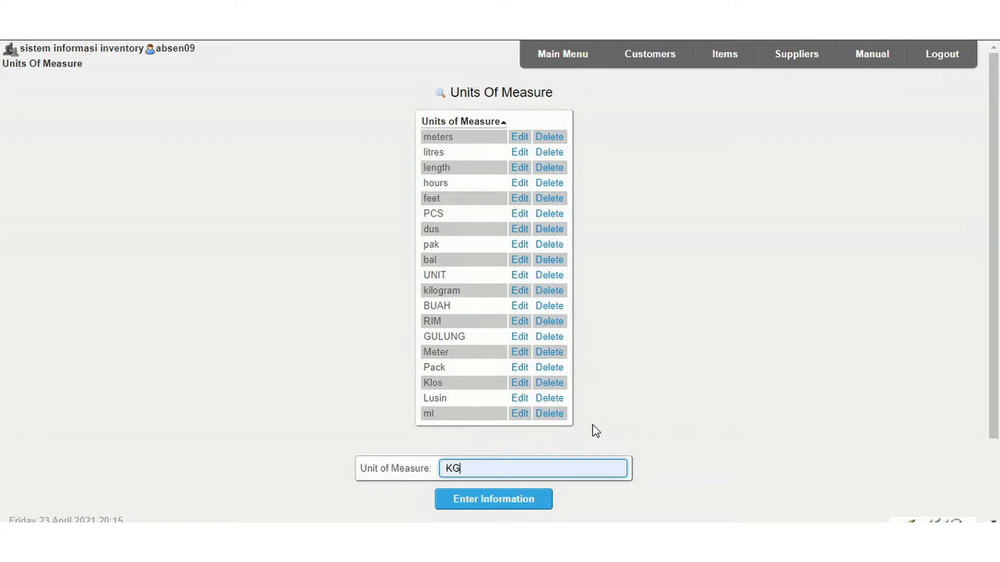
click(486, 500)
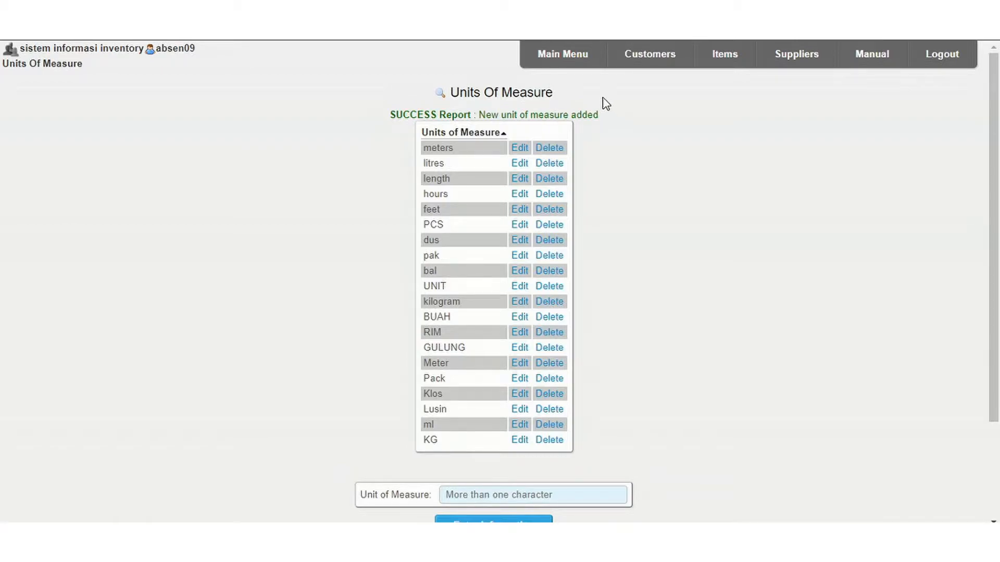
Choose SAR - Saudi riyal as the currency for a new record in Currencies Maintenance.
click(552, 62)
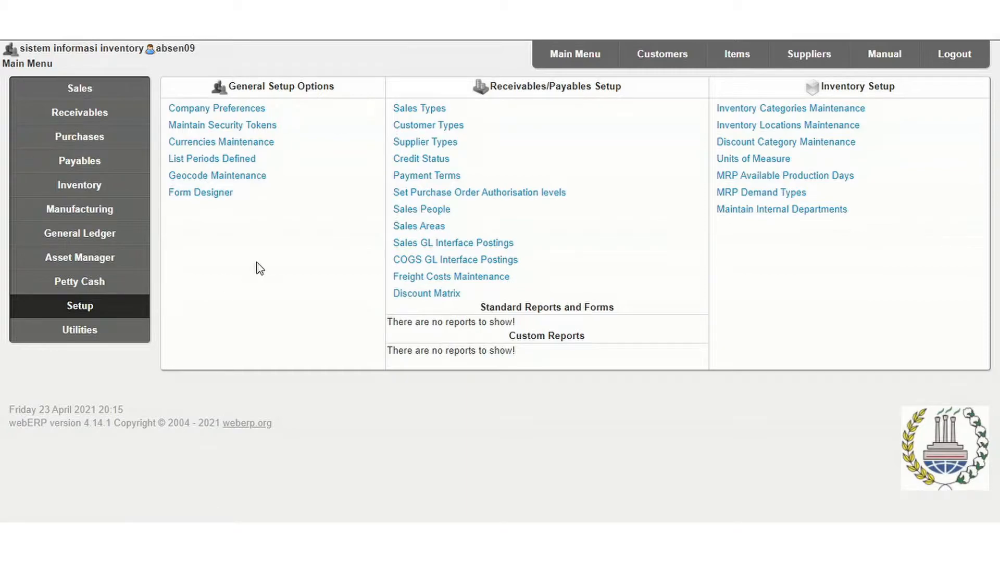
click(253, 148)
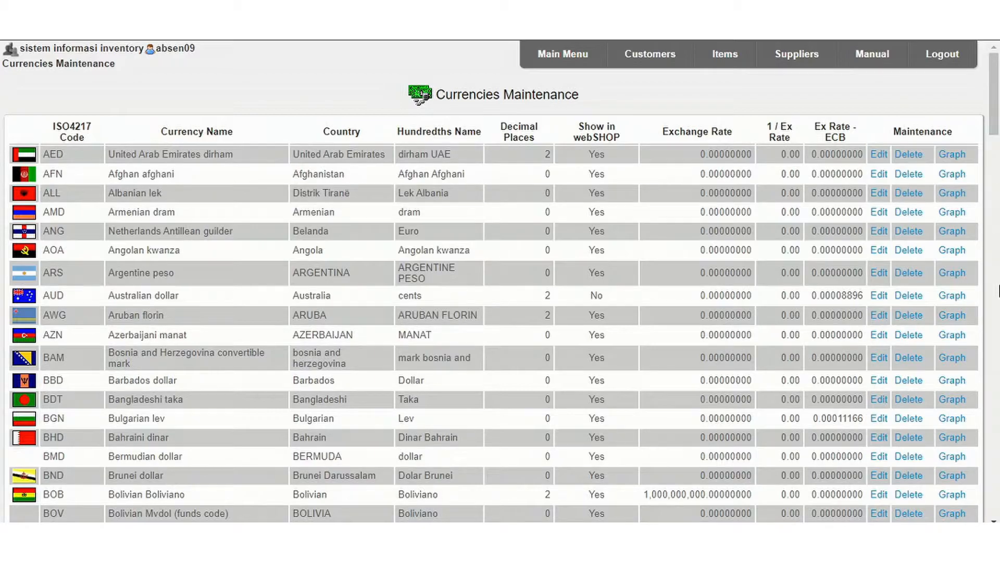
drag(995, 115, 994, 484)
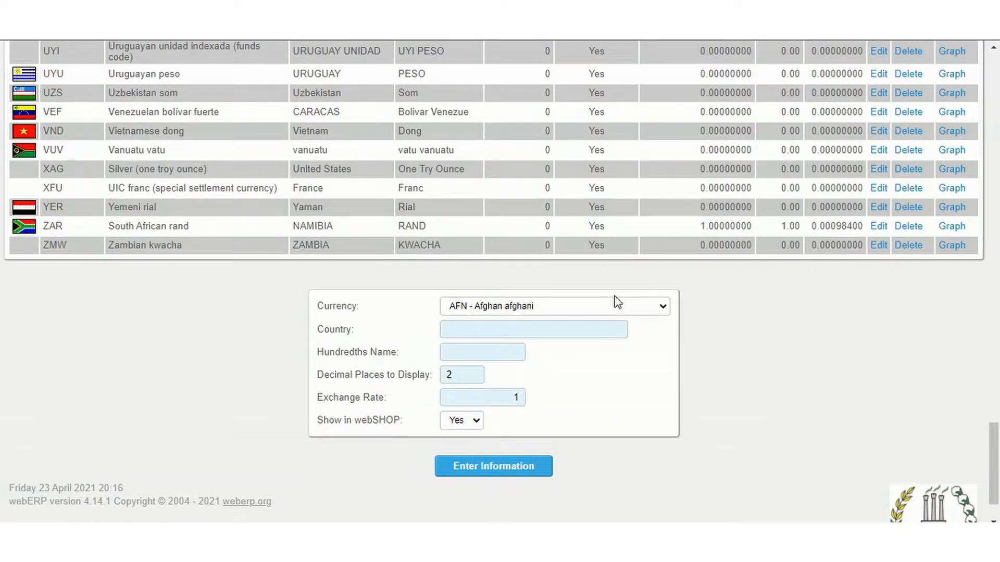
click(601, 310)
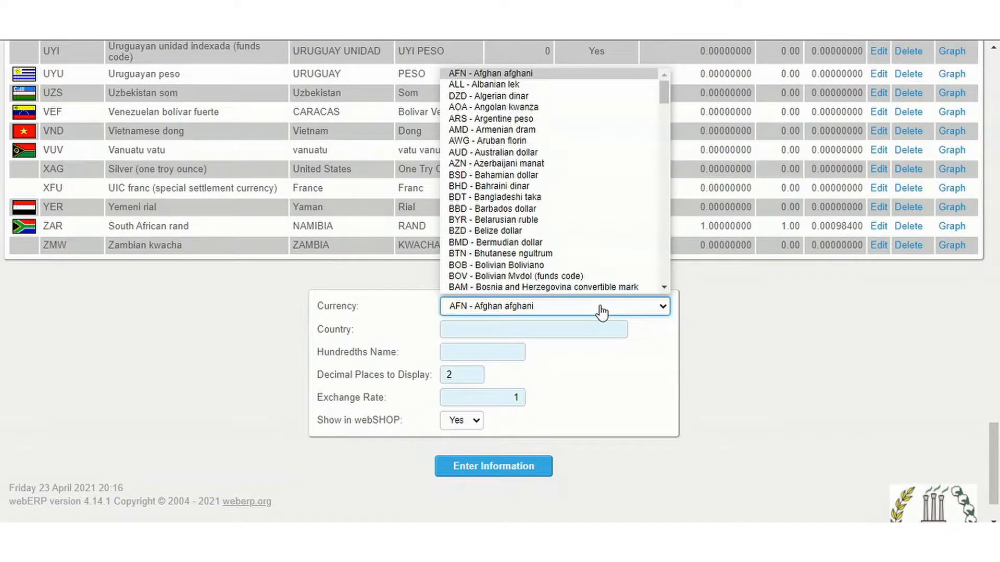
key(s)
key(a)
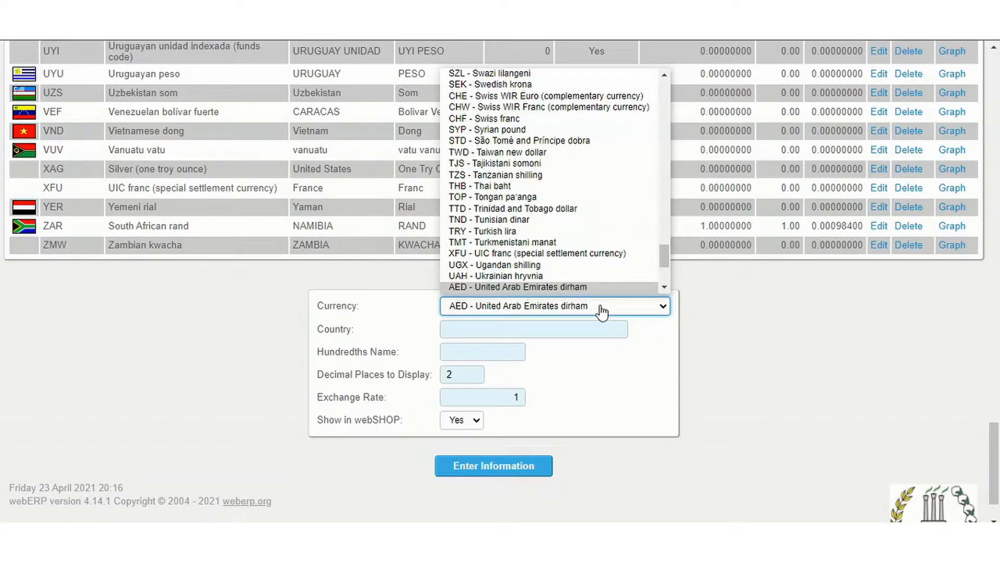
key(s)
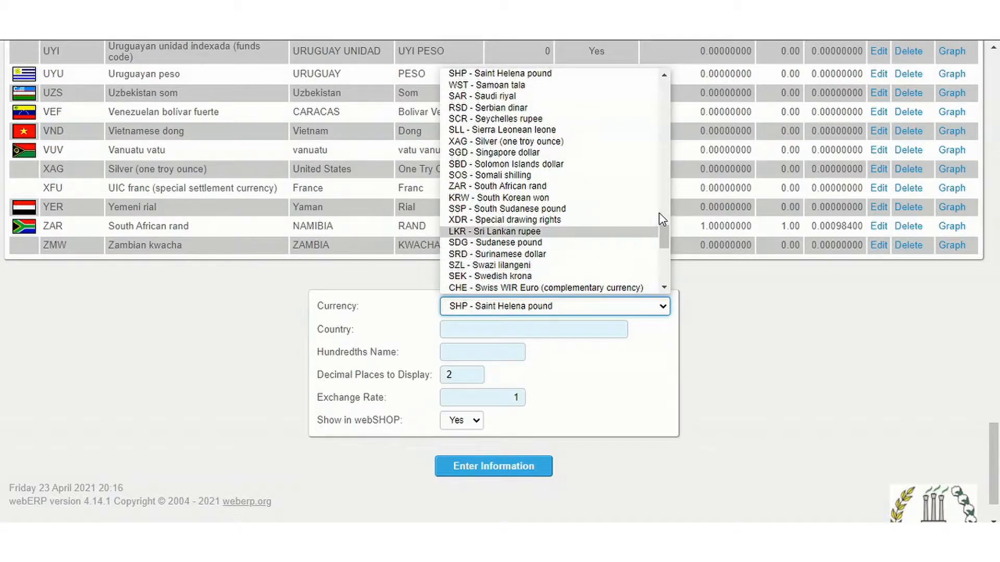
click(664, 287)
click(664, 287)
click(664, 287)
click(664, 287)
click(664, 287)
click(664, 287)
click(664, 287)
click(664, 287)
click(664, 286)
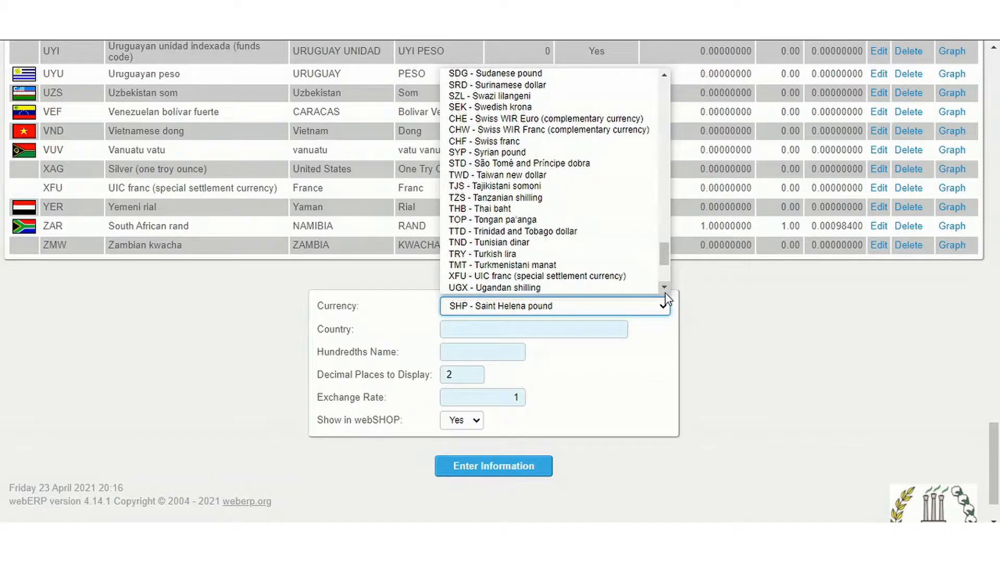
click(664, 287)
click(664, 287)
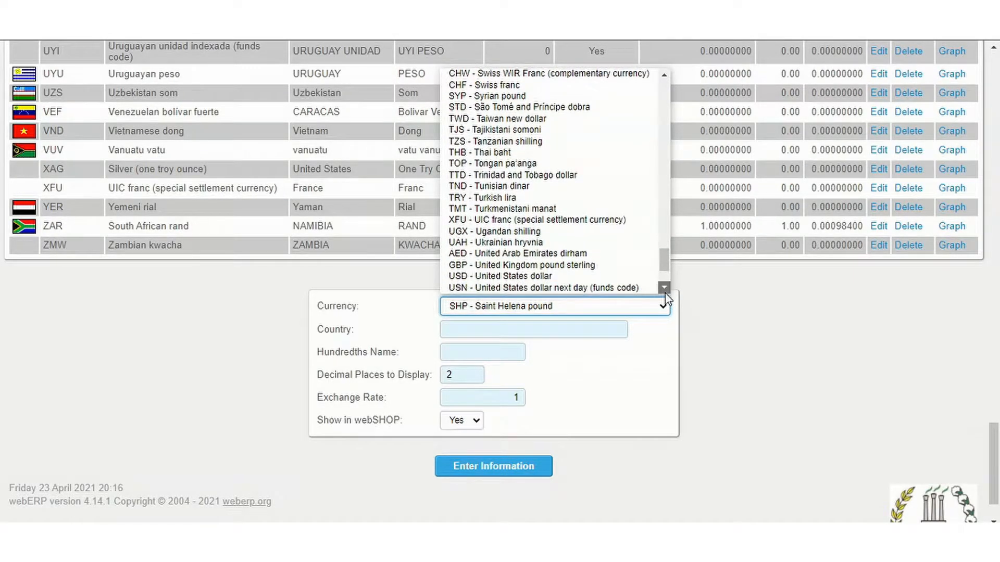
click(664, 287)
click(664, 287)
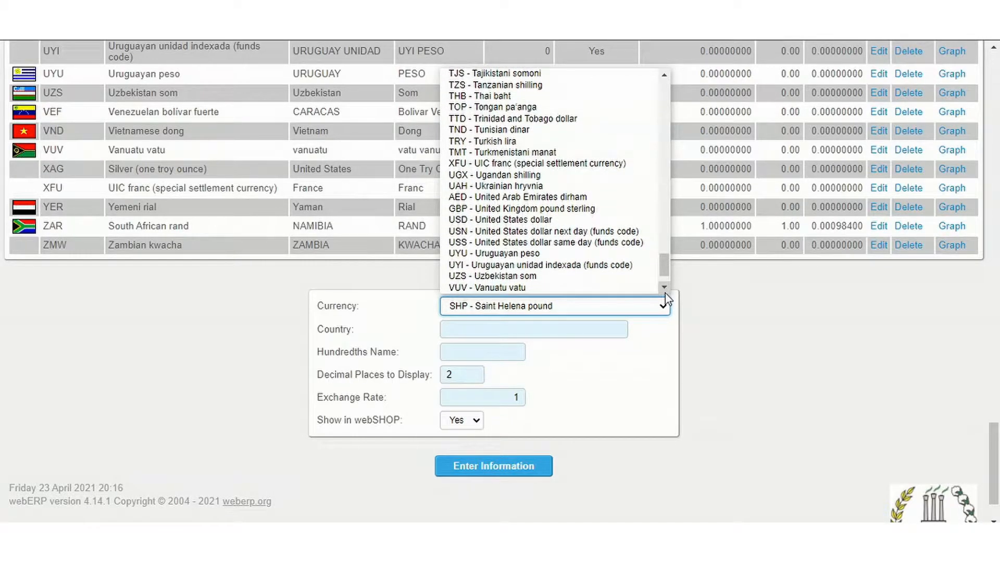
click(664, 287)
click(664, 287)
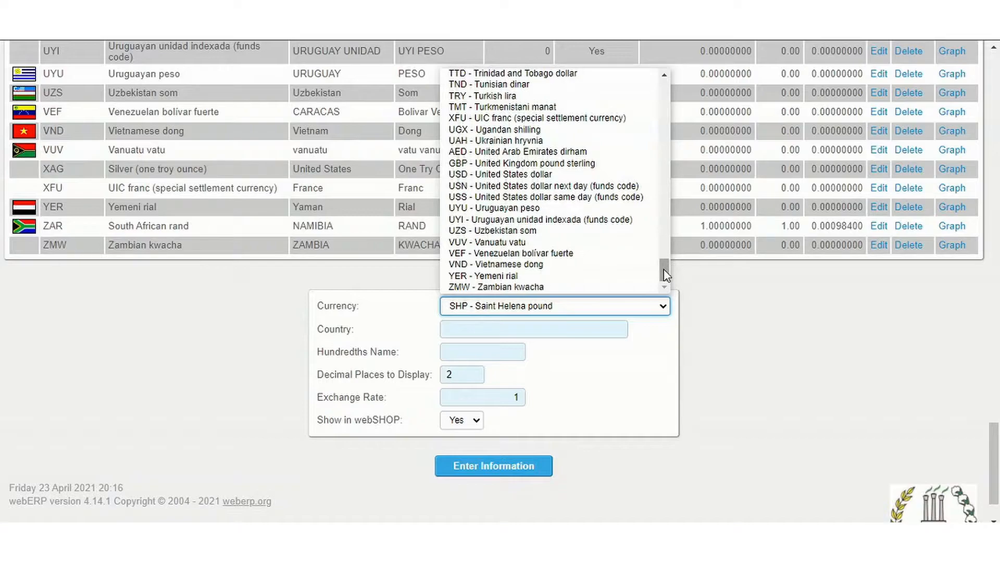
click(664, 76)
click(664, 76)
click(665, 76)
click(666, 76)
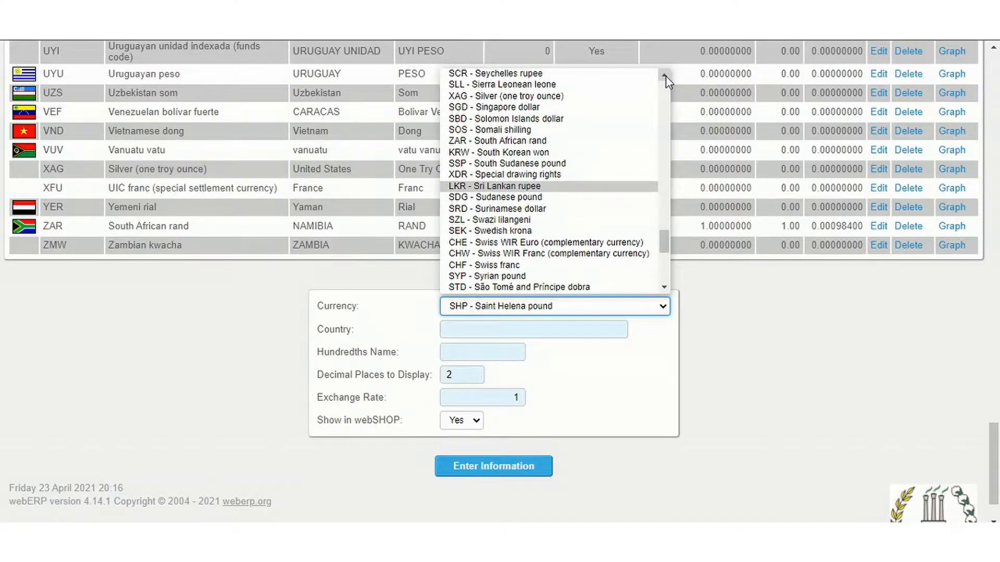
click(665, 75)
click(665, 76)
click(665, 76)
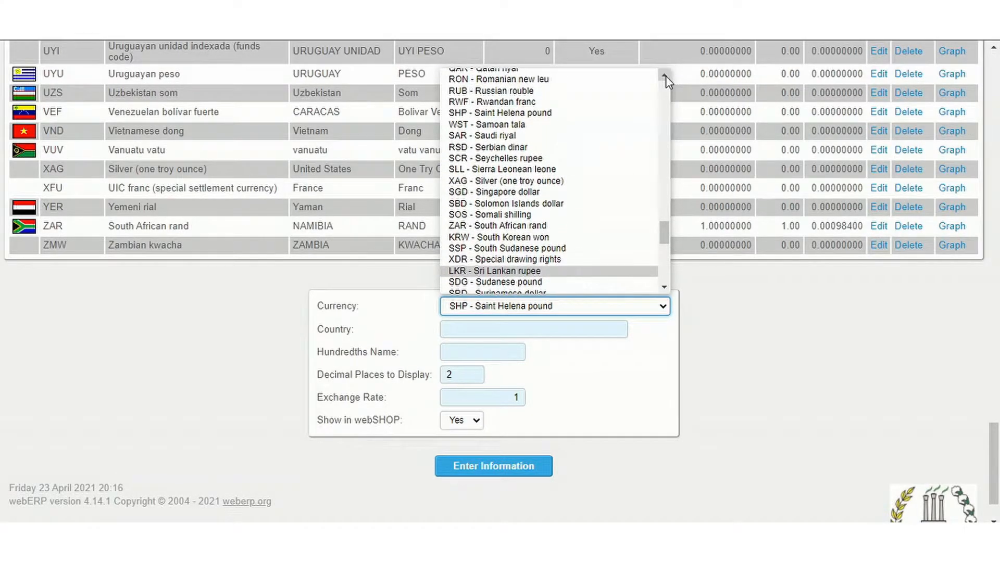
click(518, 135)
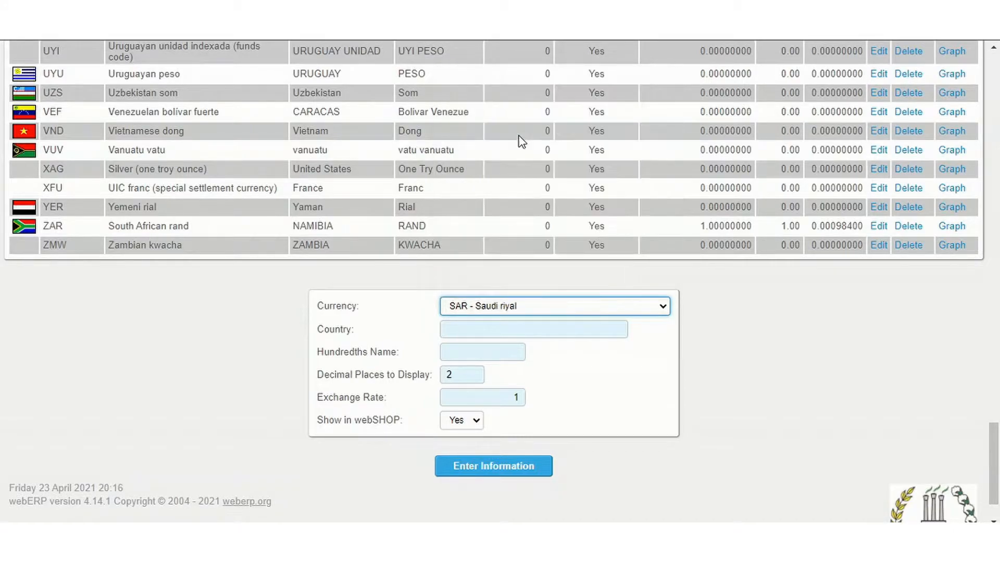
Set the Saudi riyal record's country to SAUDI ARABIAN and its hundredths name to ARAB SAUDI.
click(528, 329)
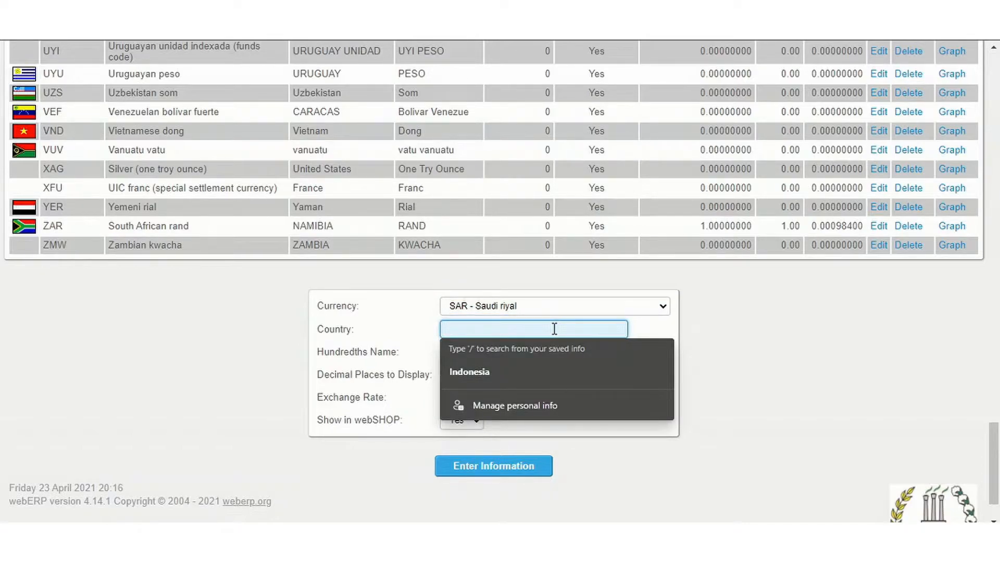
text(sa)
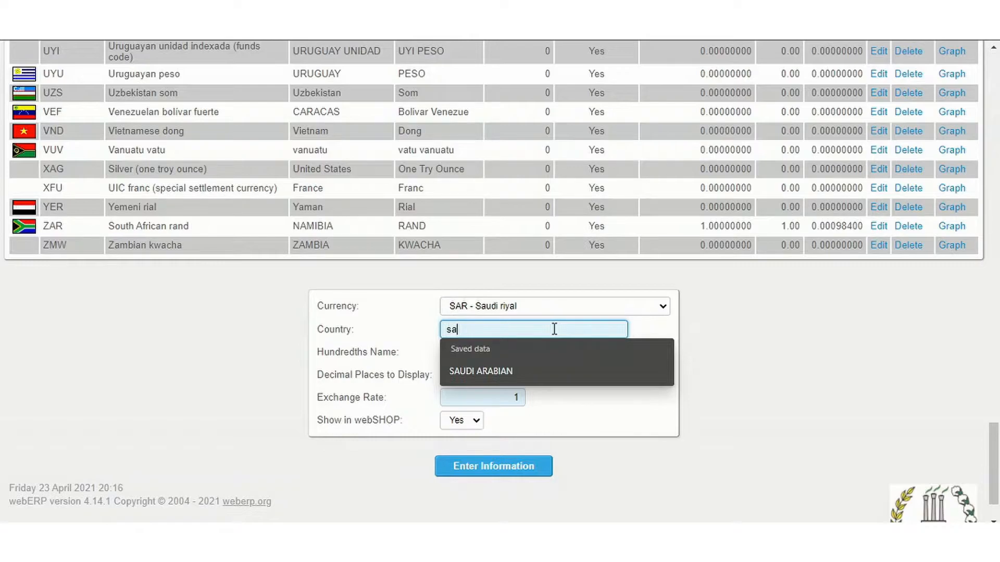
click(530, 383)
click(491, 353)
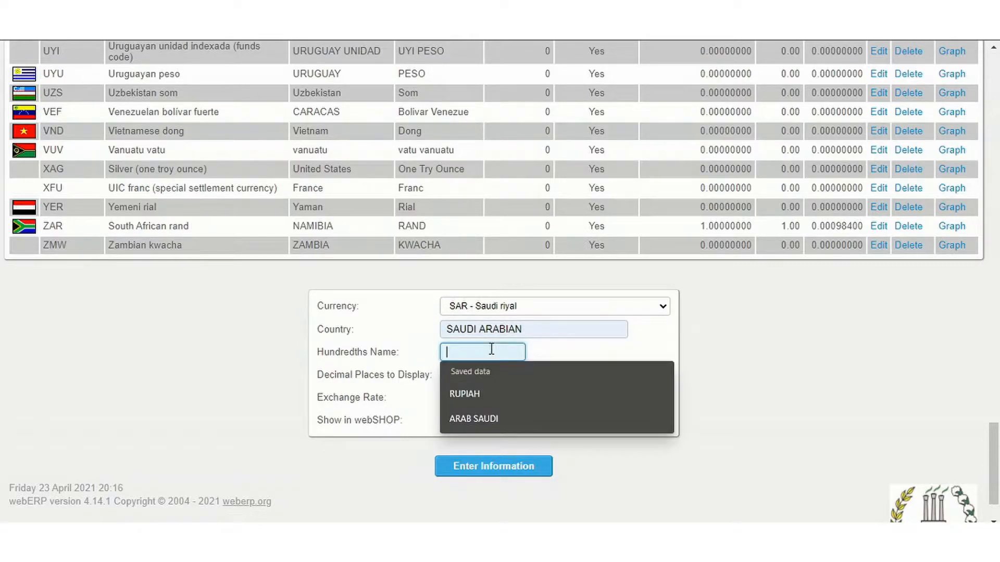
click(489, 419)
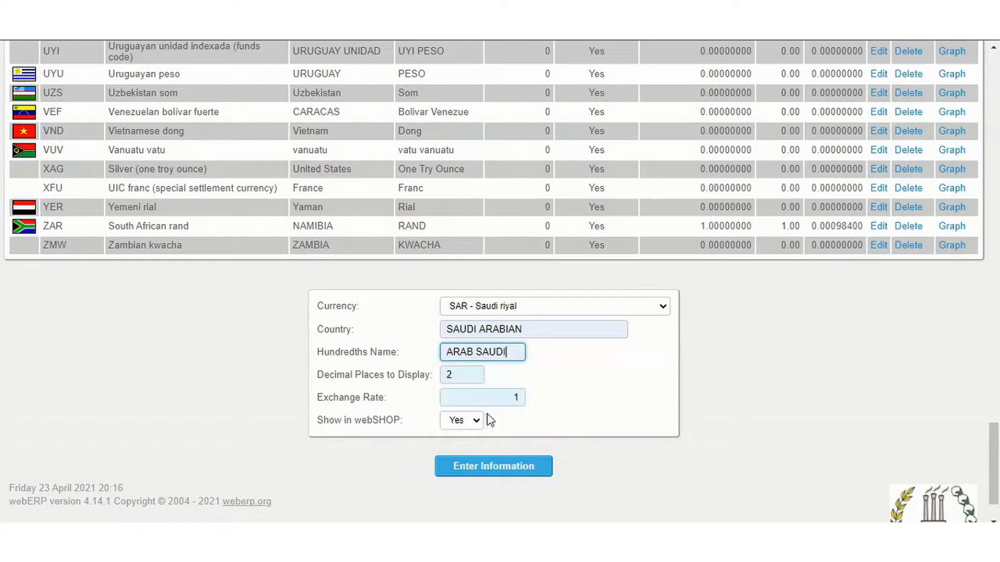
Set the decimal places to display to 0, save the Saudi riyal record and check its entry in the currency list.
click(465, 374)
key(BackSpace)
text(0)
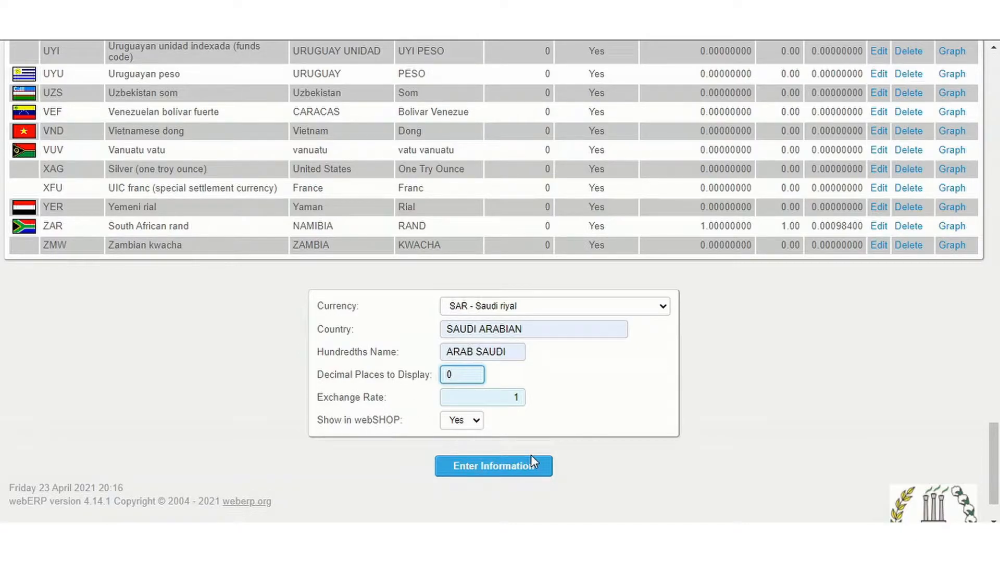
click(507, 471)
click(509, 469)
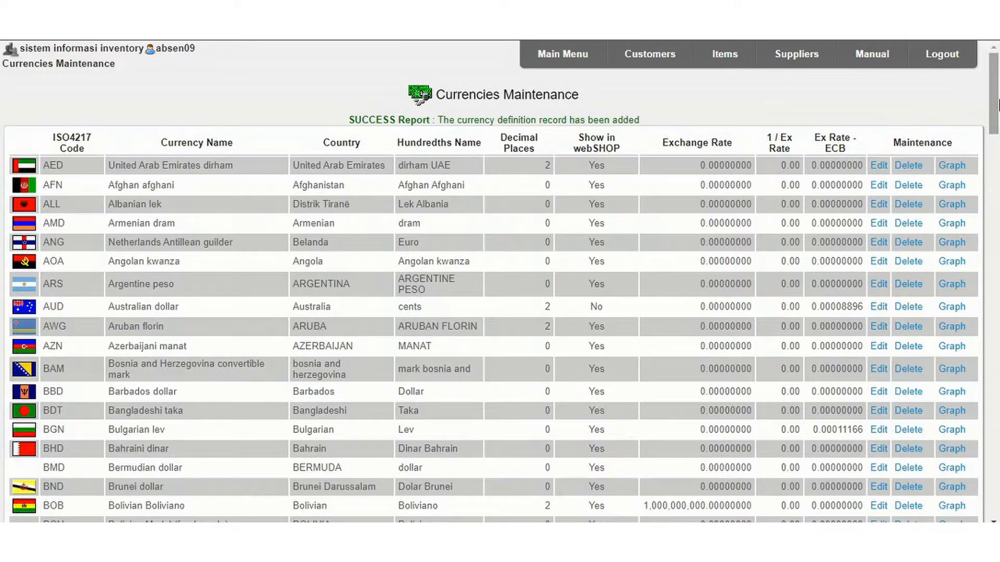
drag(995, 102, 997, 354)
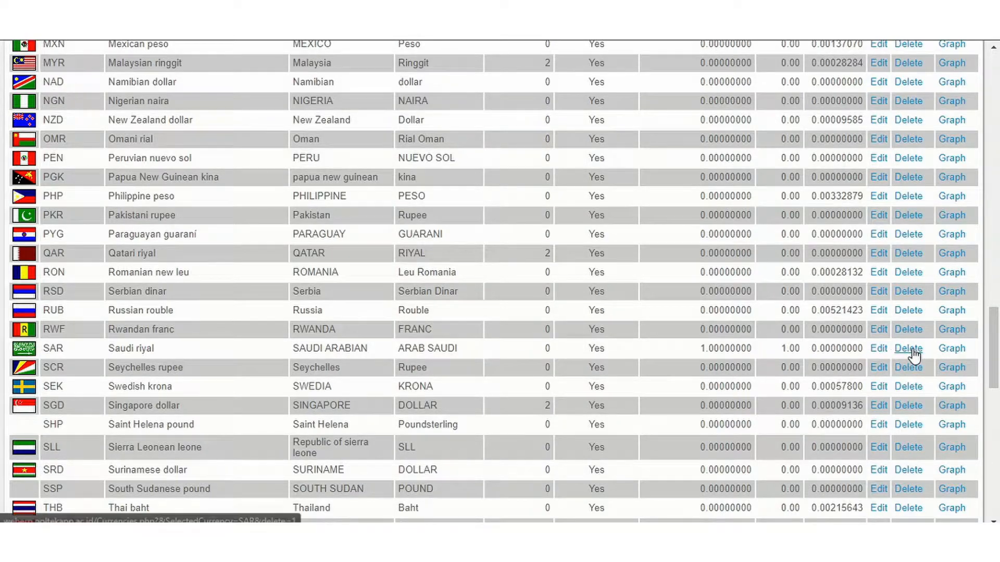
drag(995, 328, 994, 74)
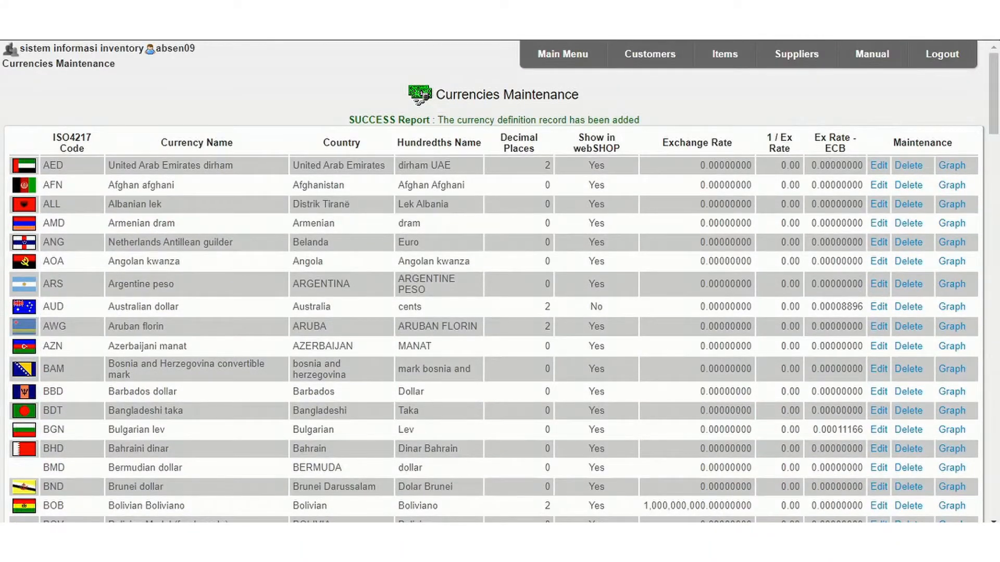
Start a new inventory location in the inventory setup with the code BD215 and fill in the warehouse's name.
click(562, 53)
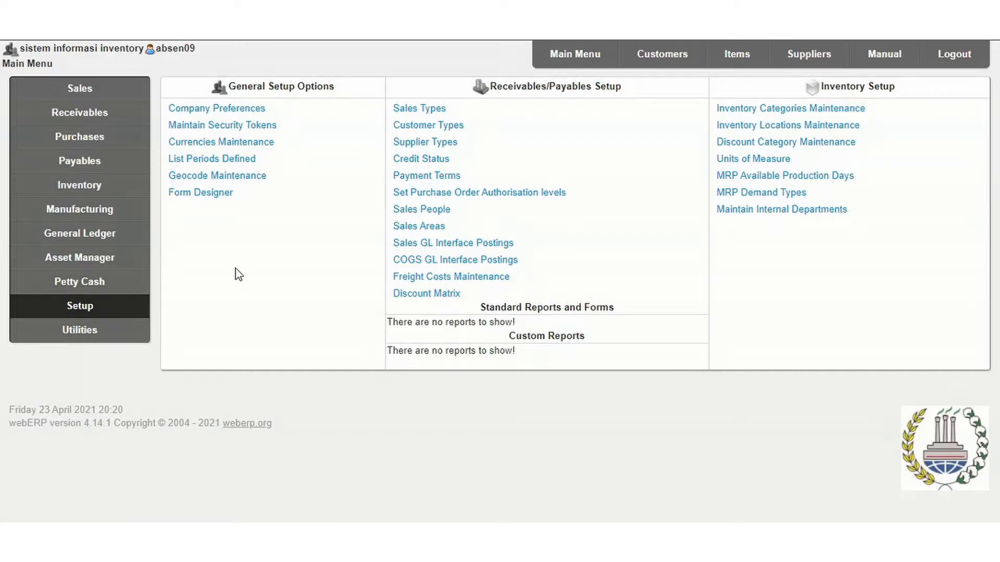
click(766, 127)
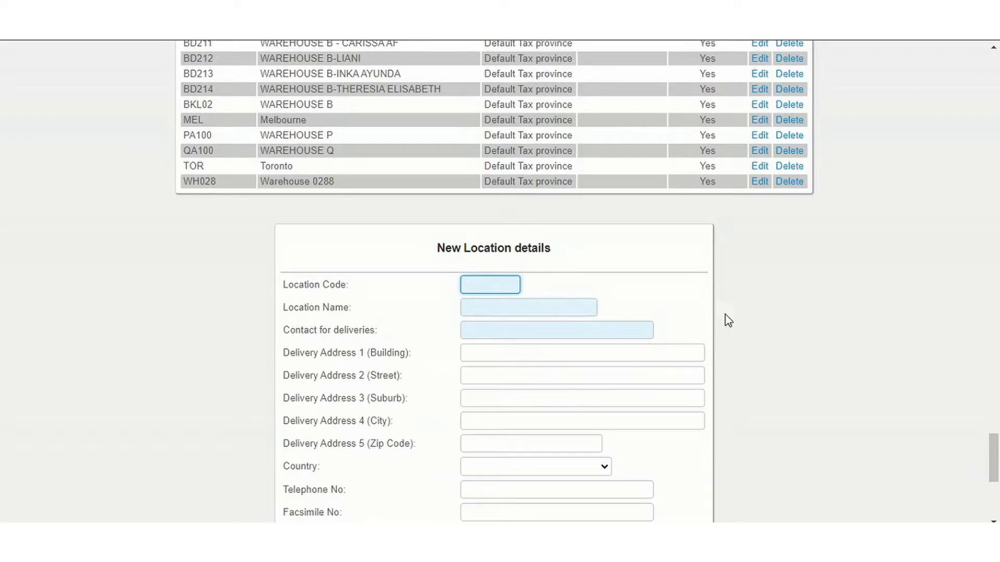
click(490, 284)
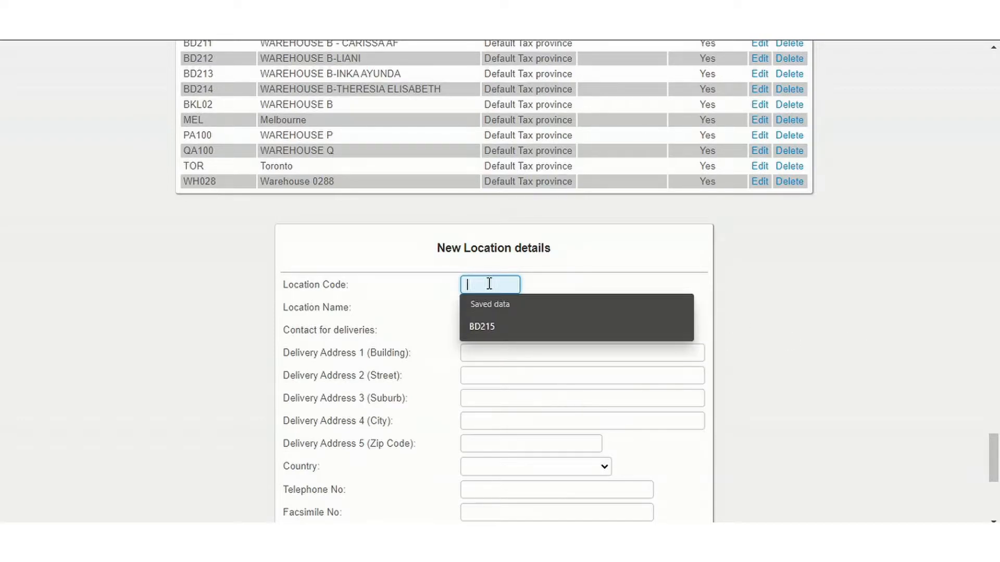
click(491, 325)
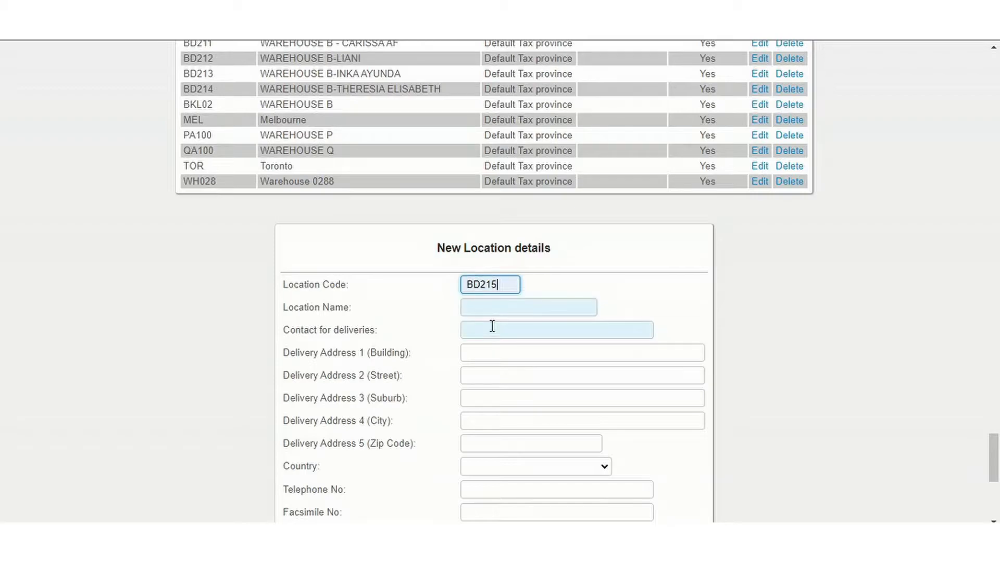
click(519, 309)
click(518, 349)
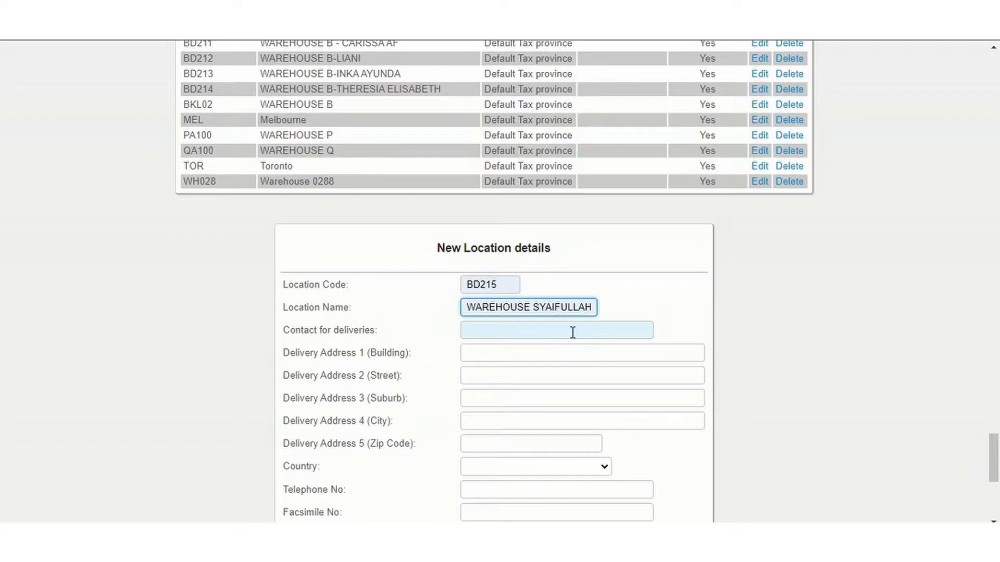
Fill in the location's address and contact details from the saved info, and set internal requests and work order productions to Yes.
click(483, 376)
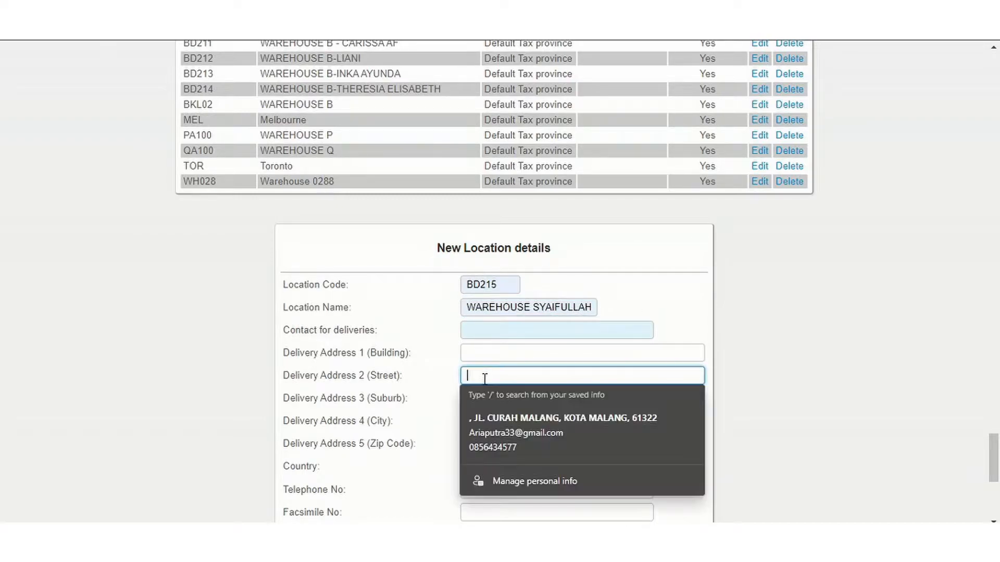
click(552, 420)
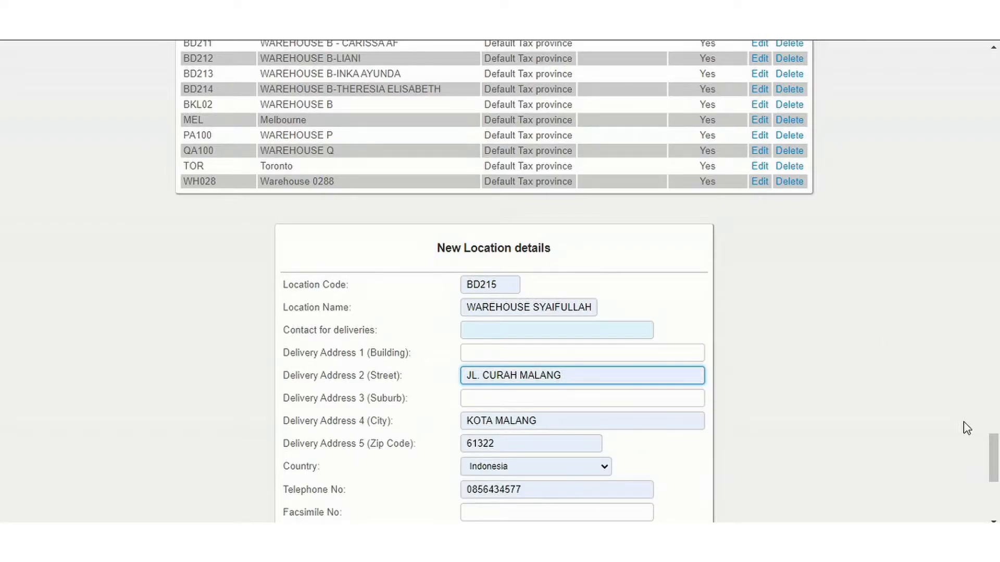
drag(994, 455, 997, 484)
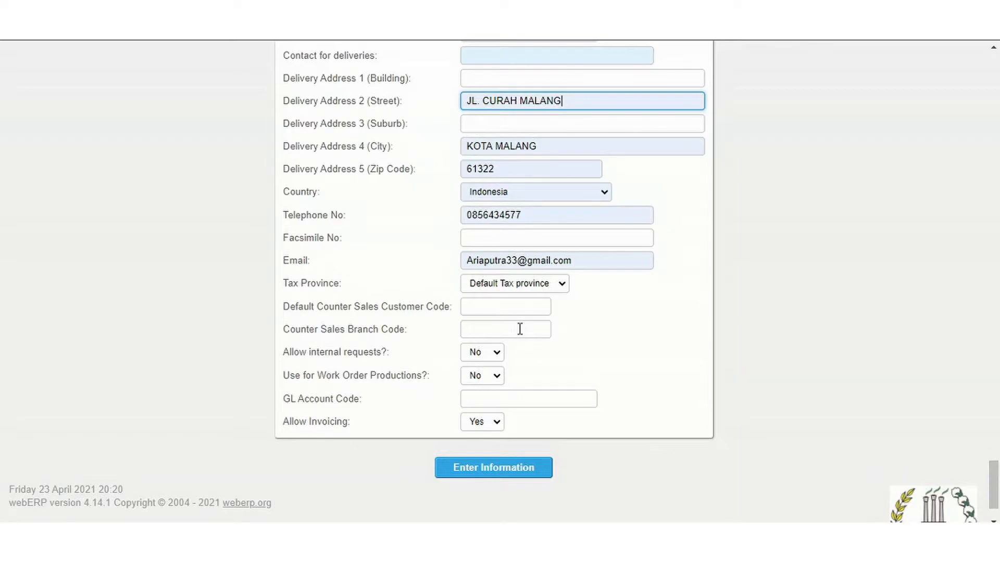
click(487, 358)
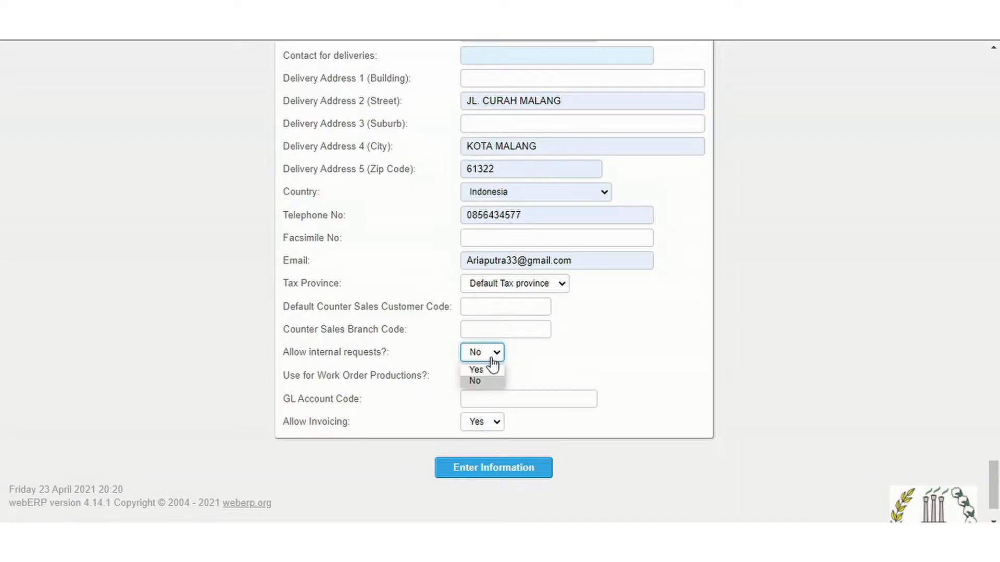
click(492, 372)
click(492, 376)
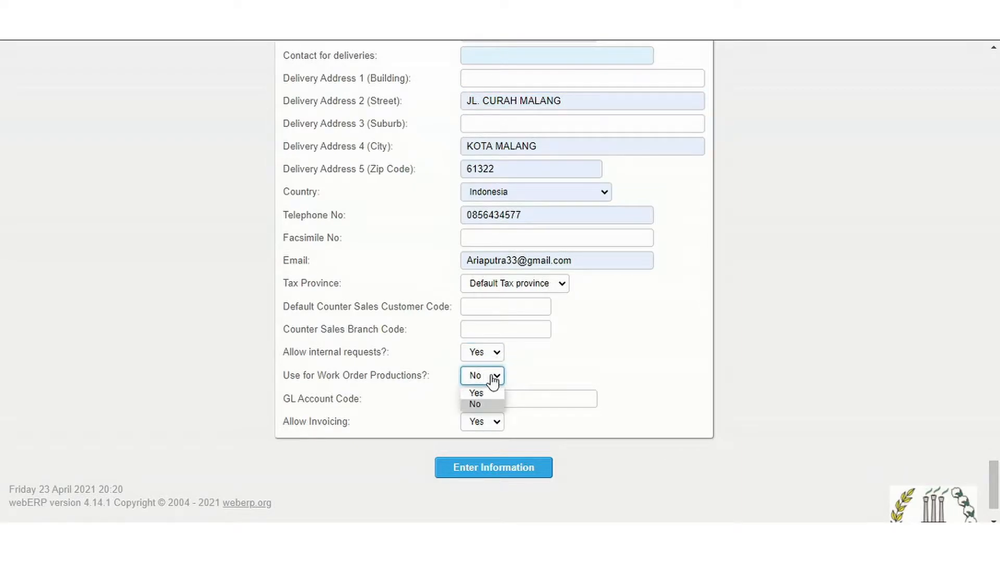
click(478, 393)
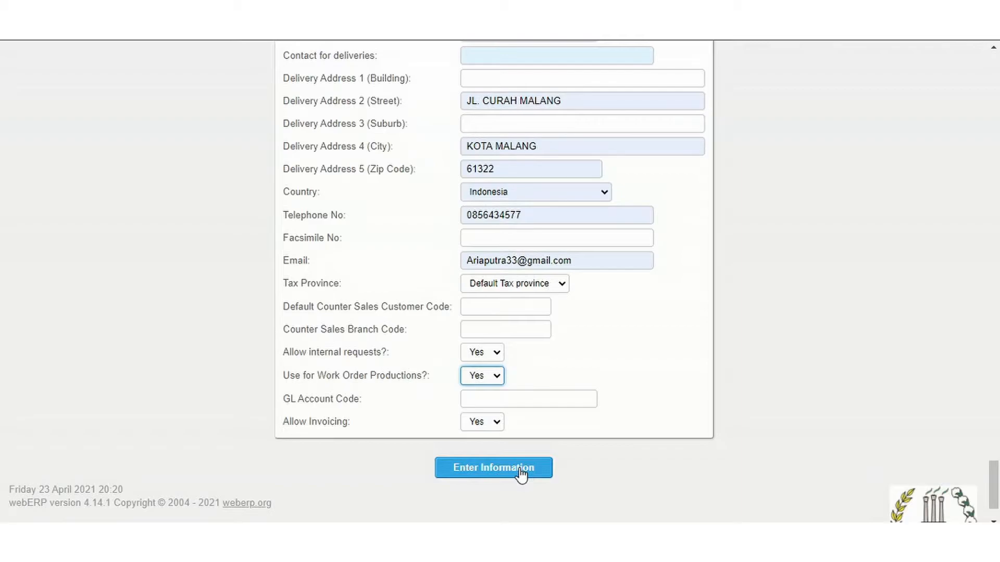
Fill in the contact phone number for deliveries, save location BD215 and check its entry in the locations list.
mouse_move(992, 479)
mouse_down()
mouse_move(993, 448)
mouse_move(993, 486)
mouse_move(993, 473)
mouse_up()
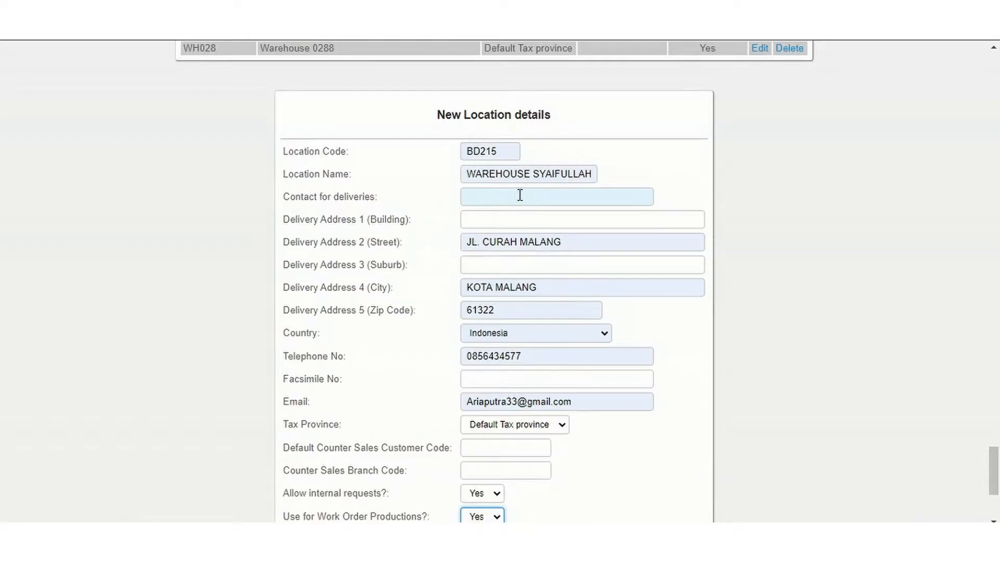
click(486, 198)
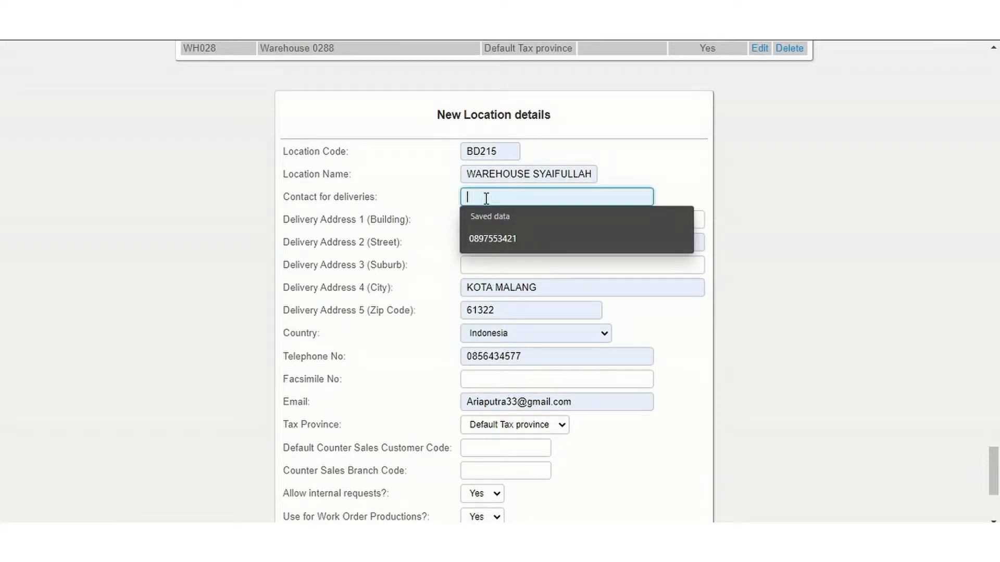
click(498, 238)
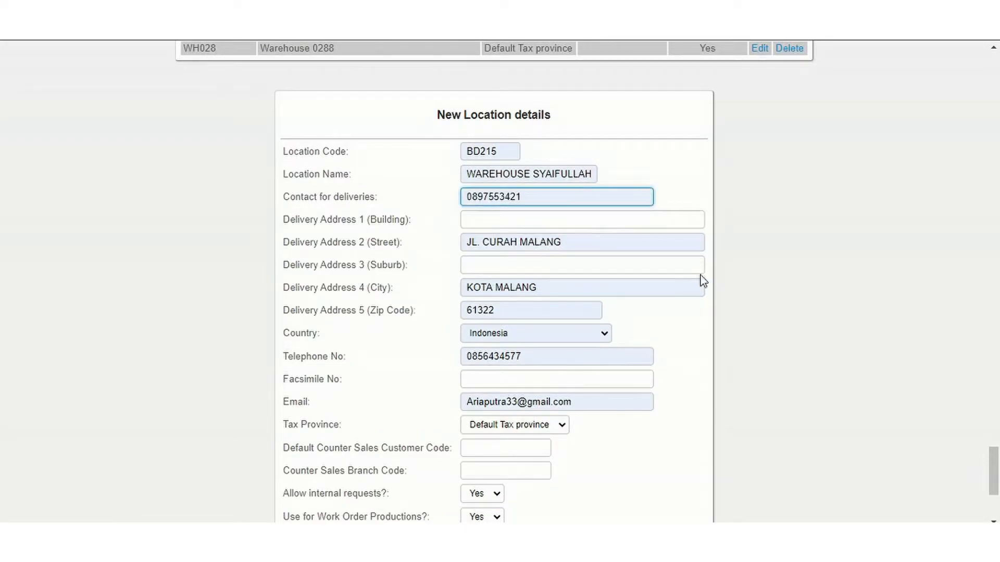
scroll(885, 494, down, 4)
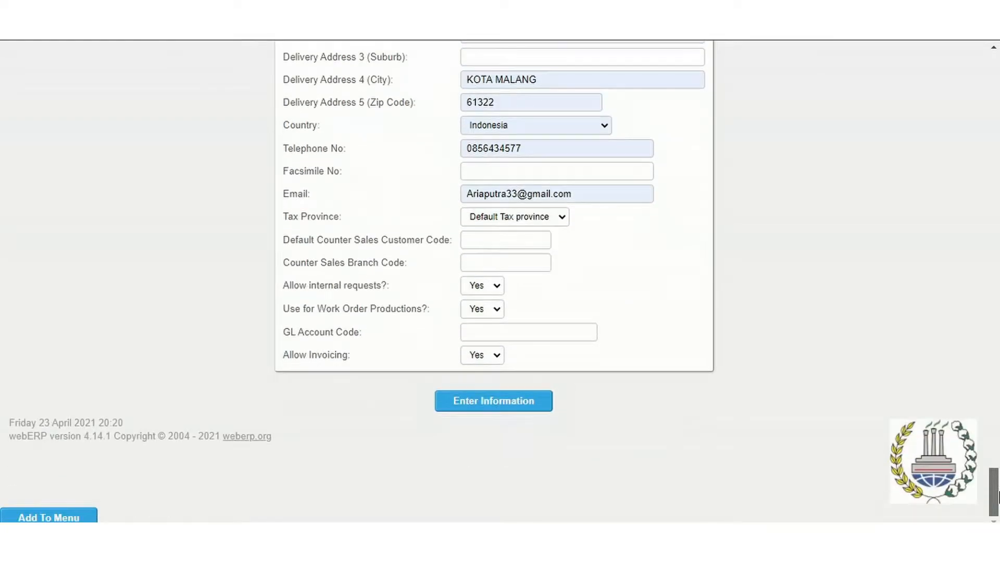
click(507, 405)
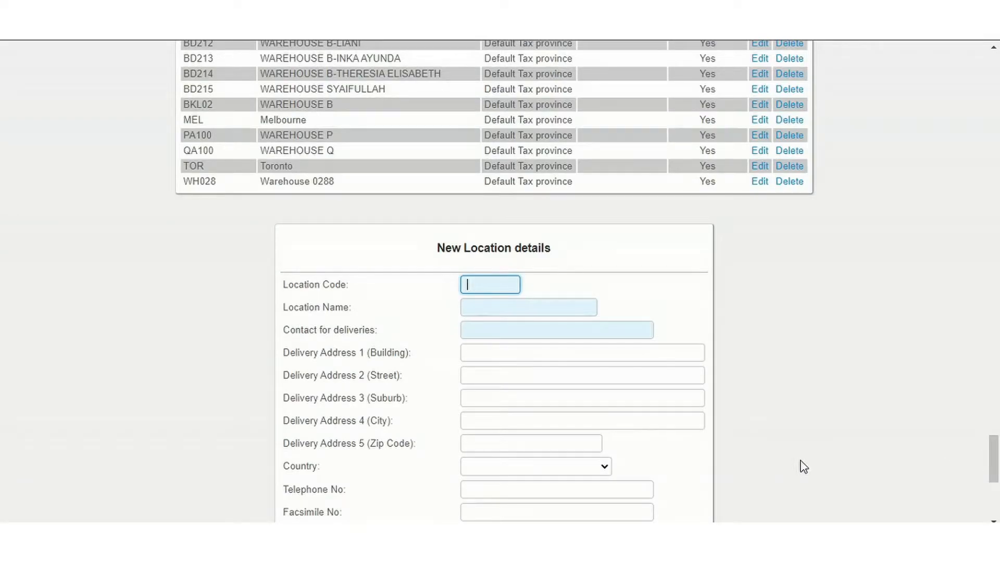
drag(995, 466, 994, 433)
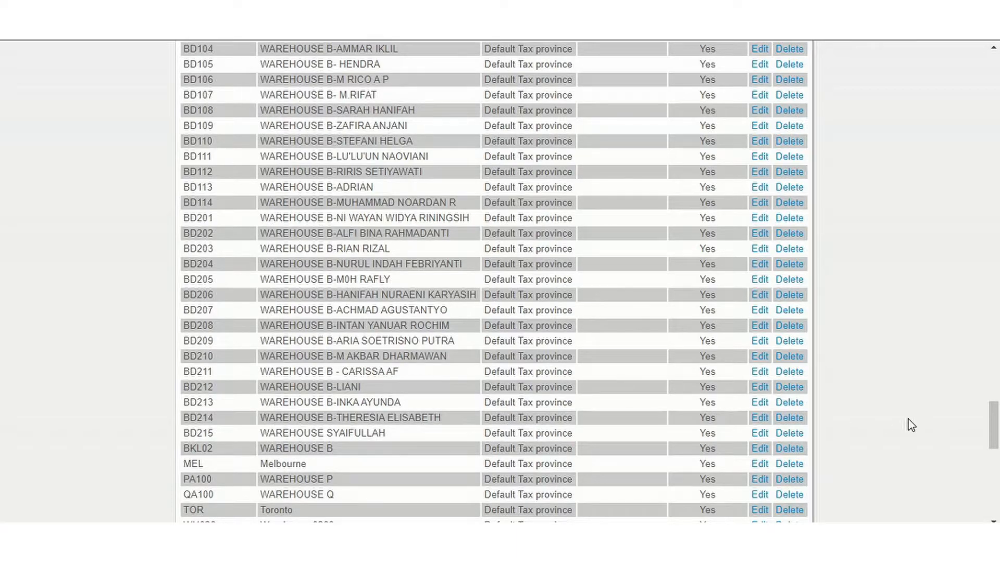
drag(996, 431, 995, 78)
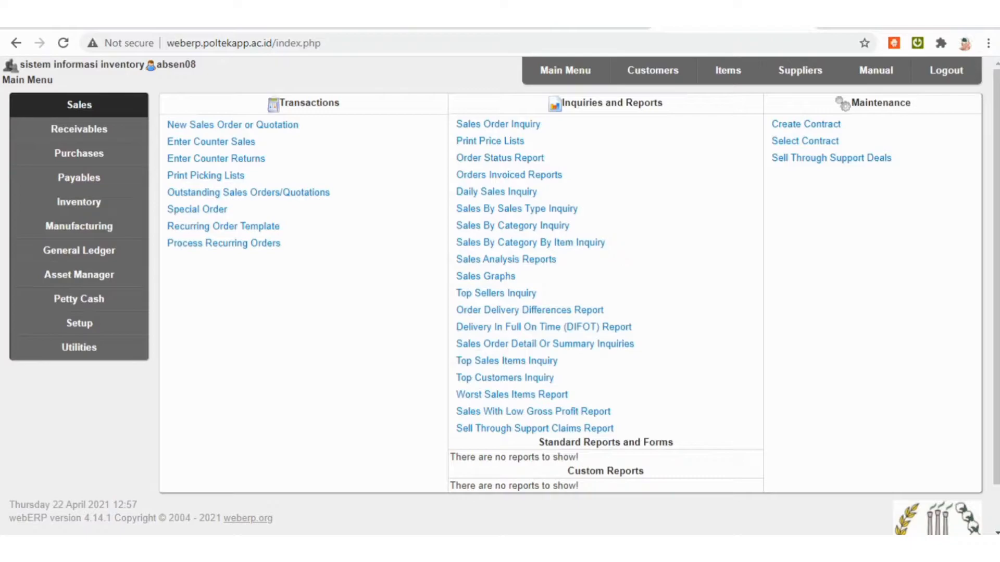
Start a new supplier record with the supplier code D2101-SPLA.
click(565, 70)
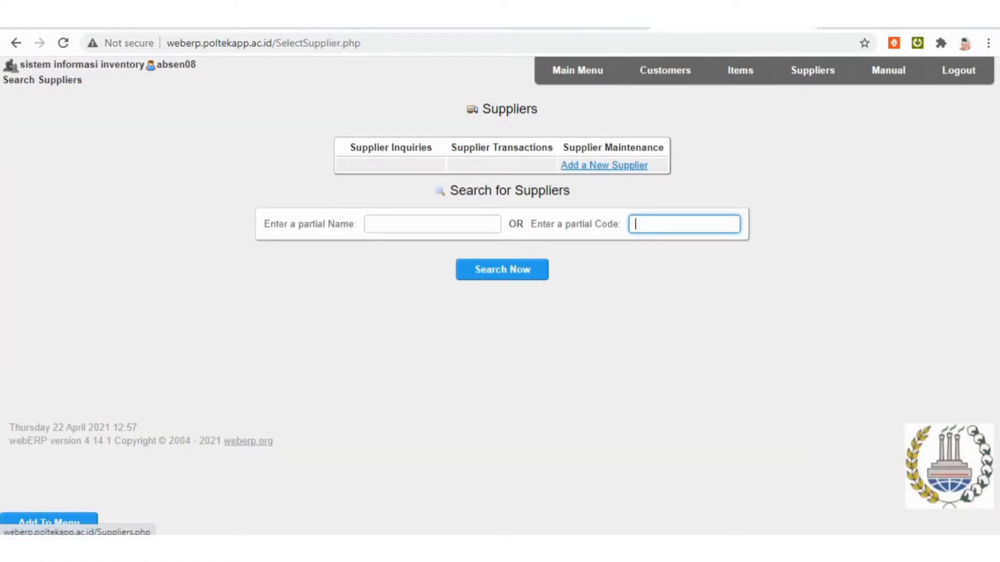
click(604, 165)
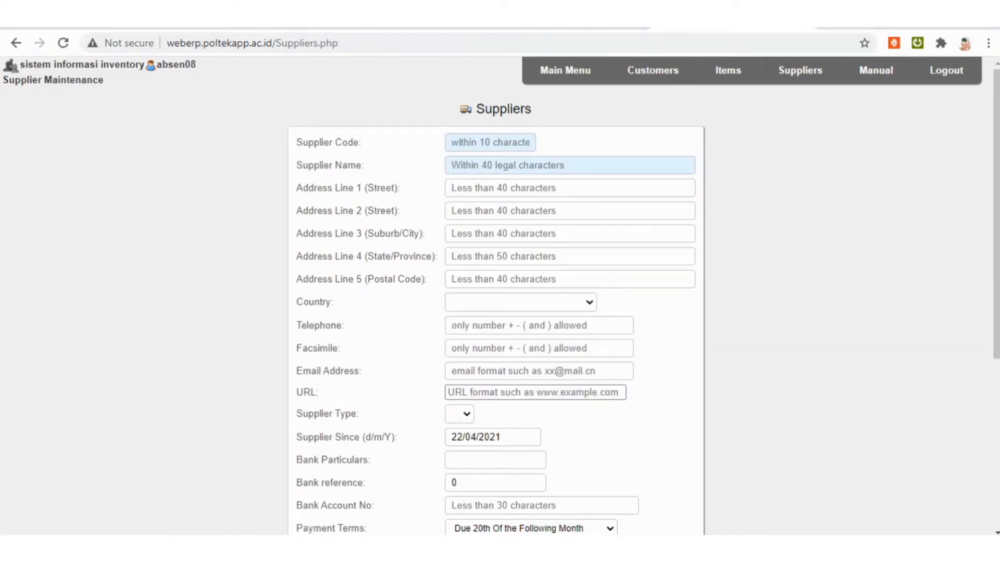
click(490, 143)
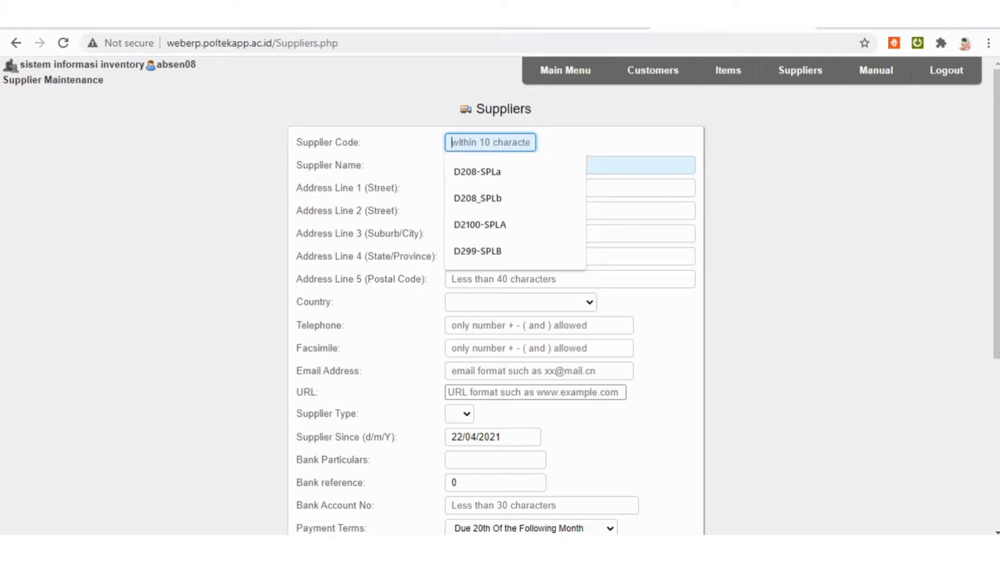
text(D208)
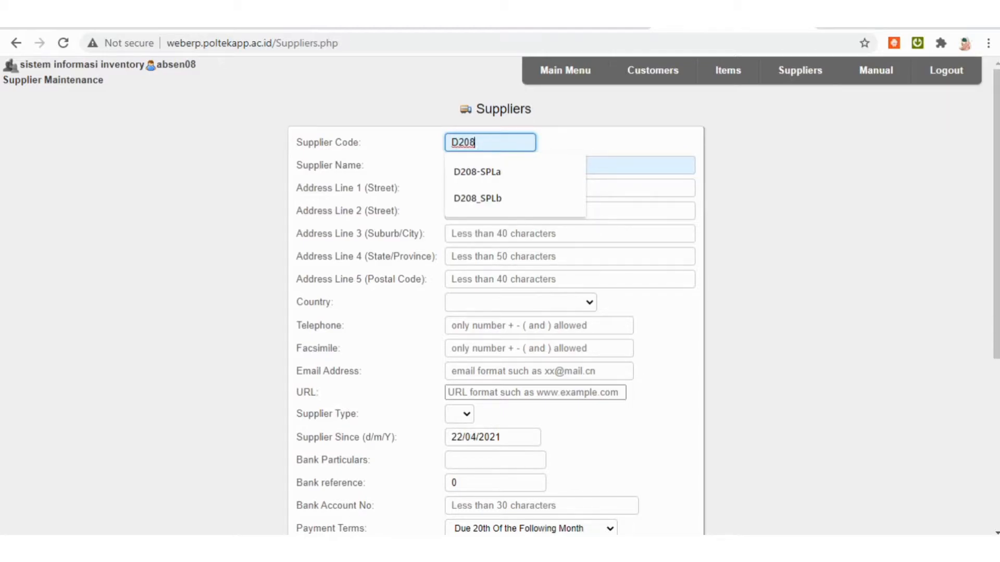
key(BackSpace)
key(BackSpace)
text(101)
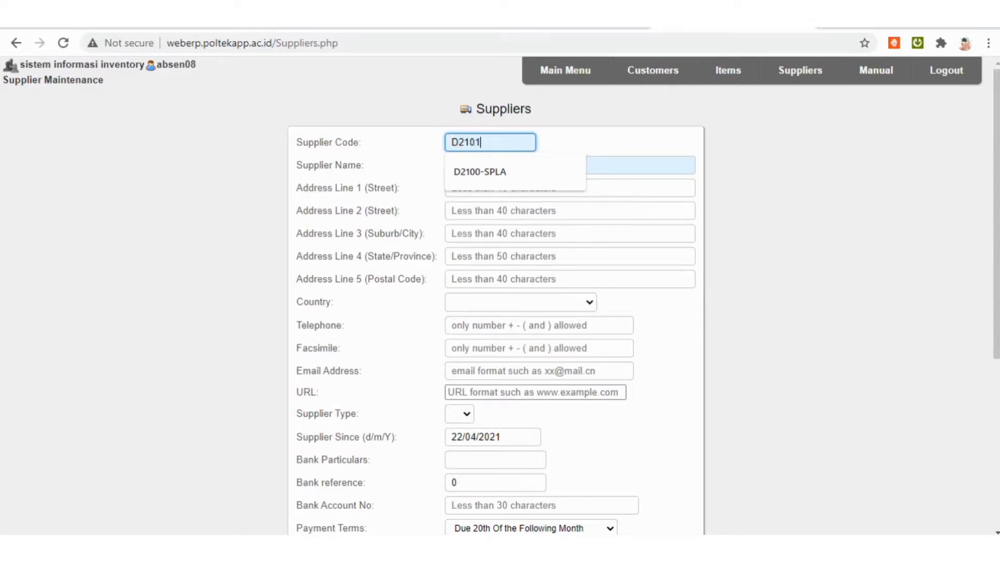
text(-SPLA)
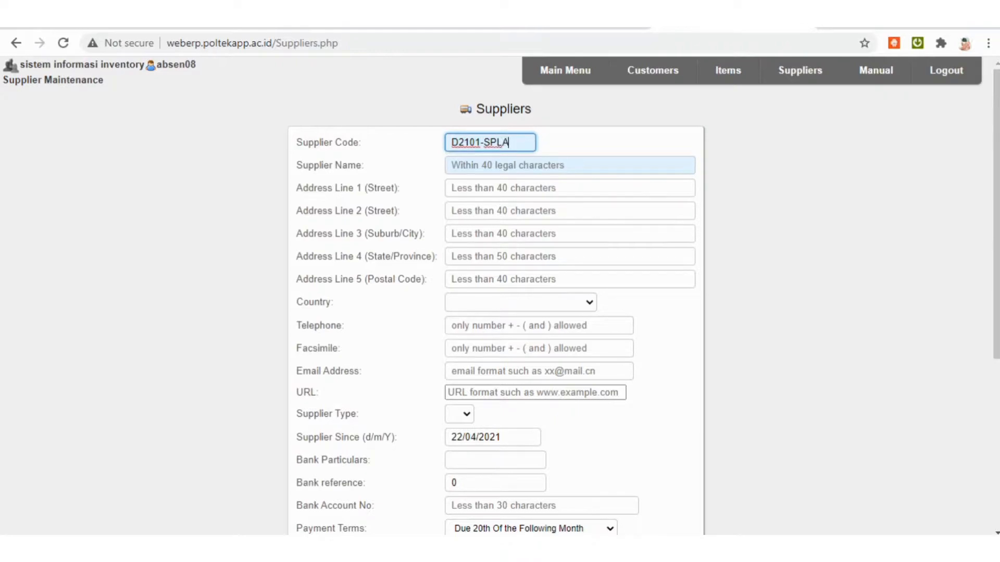
Enter PT. SEJAHTERA 3 as the supplier name.
click(500, 165)
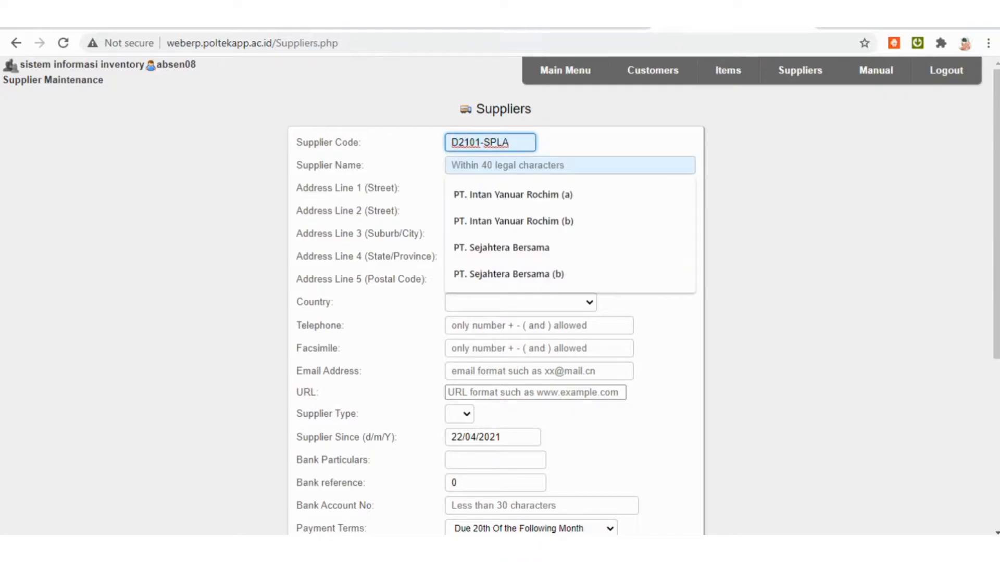
text(PT.)
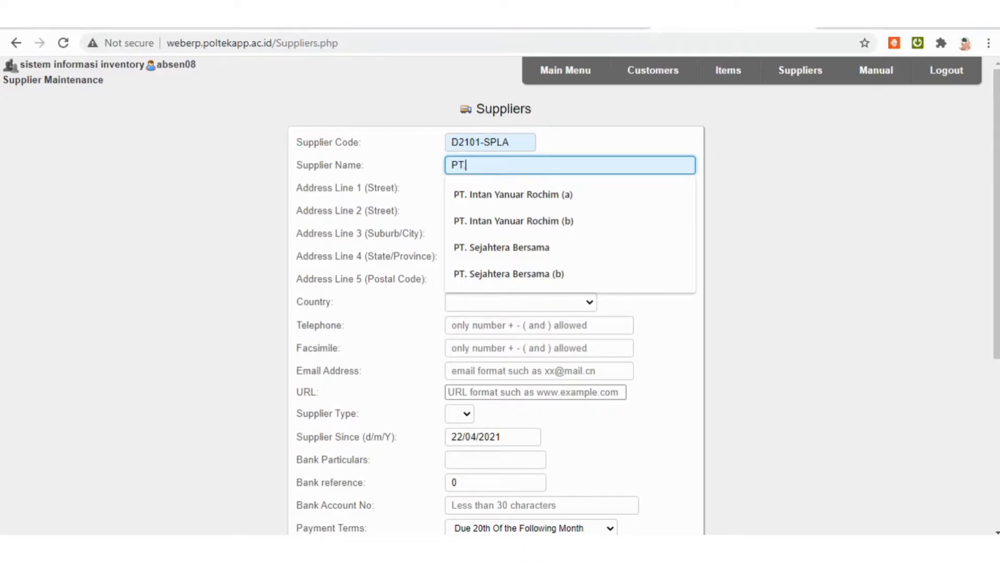
text( SEA)
key(BackSpace)
text(JAHTERA 3)
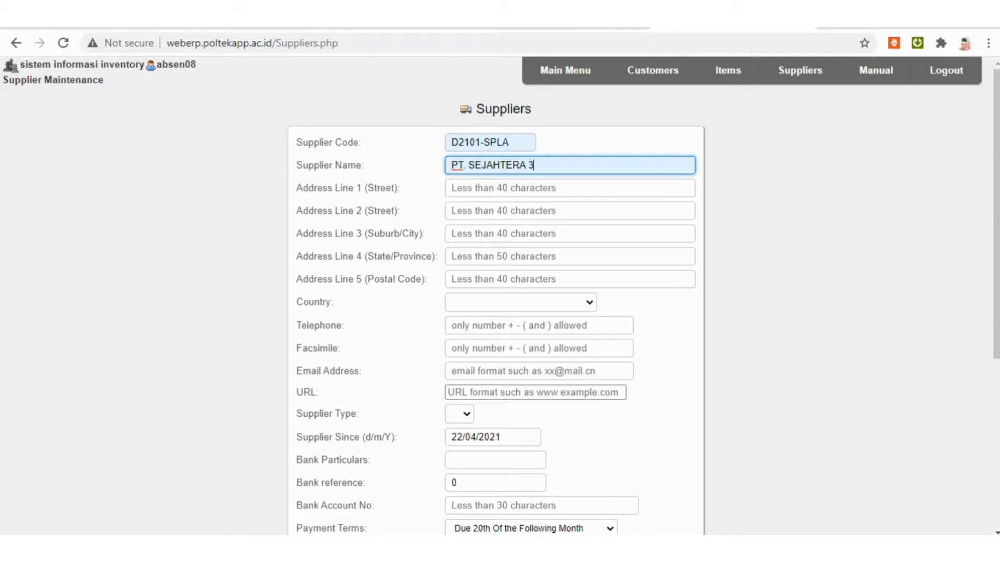
Enter the supplier's street address in the first address line.
key(Tab)
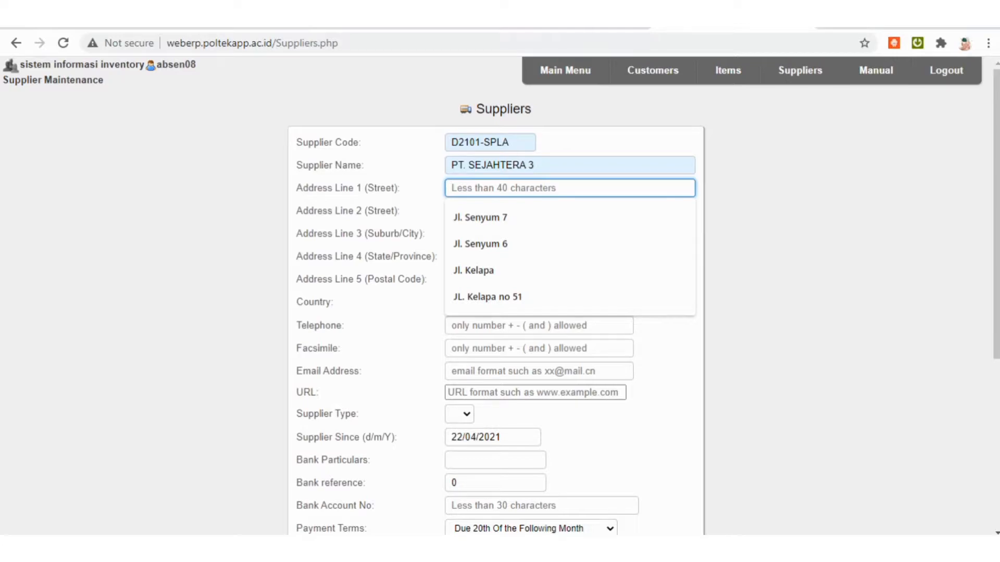
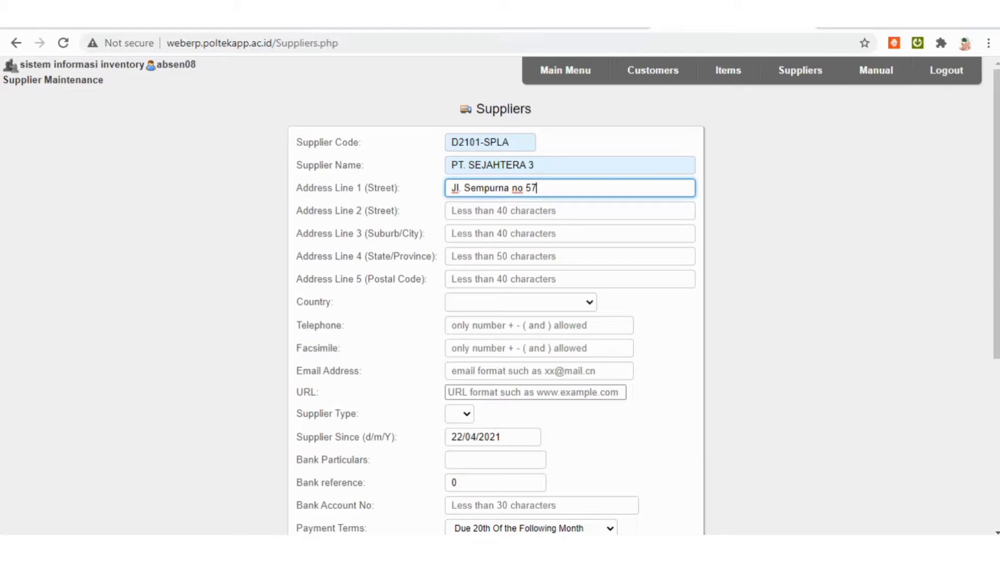
Leave the second address line empty and set the supplier's city to Bogor and state/province to Jawa Barat.
click(570, 211)
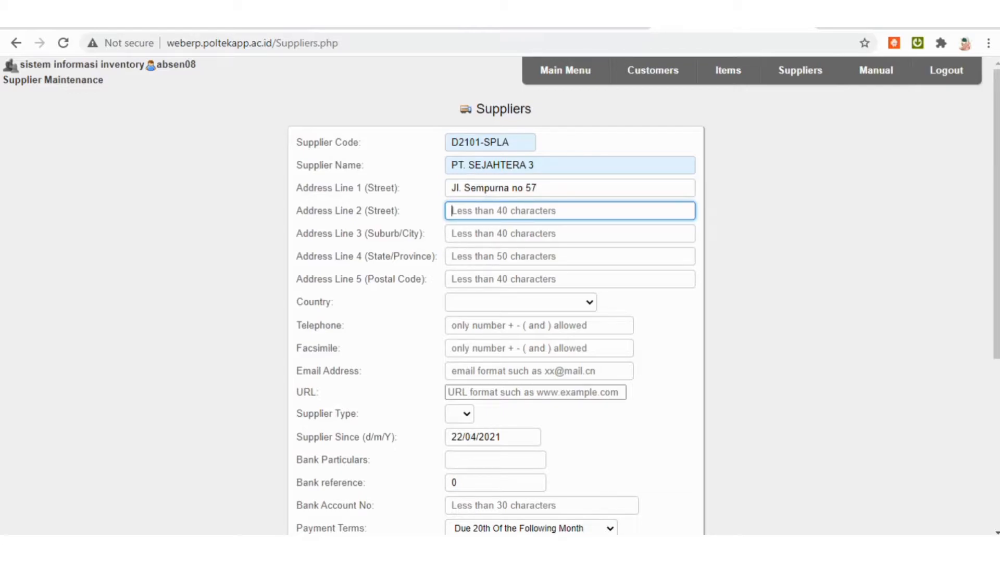
click(569, 234)
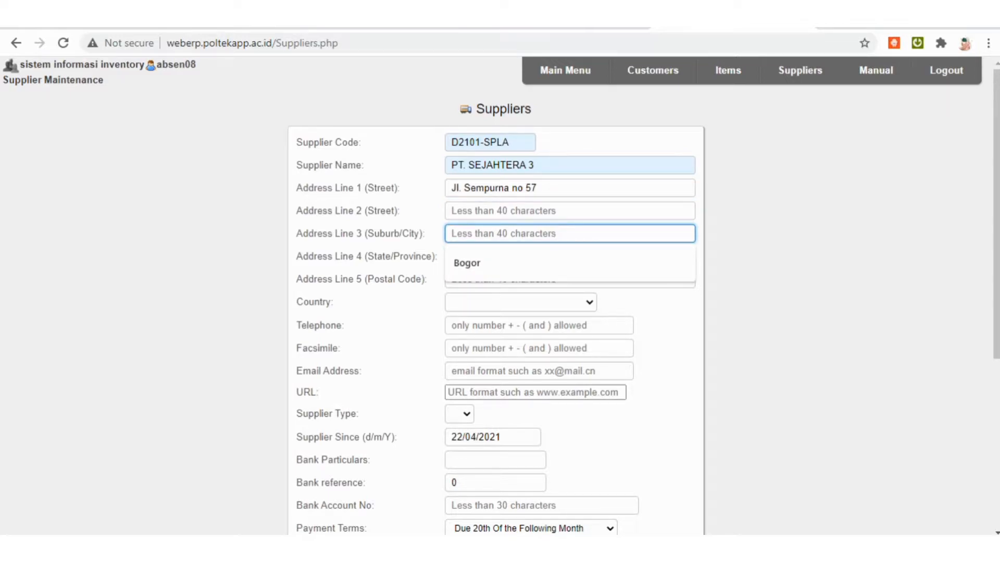
key(Down)
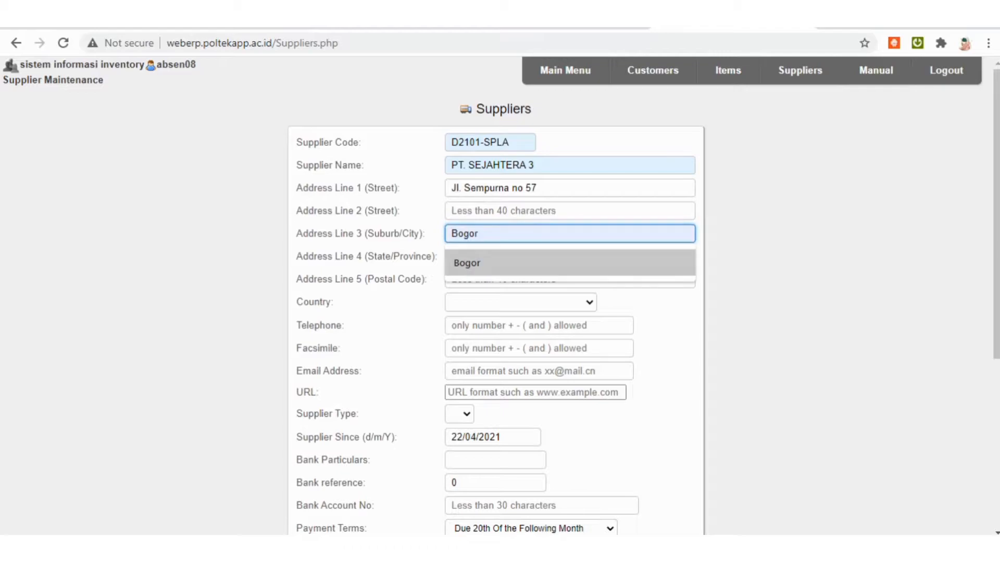
key(Return)
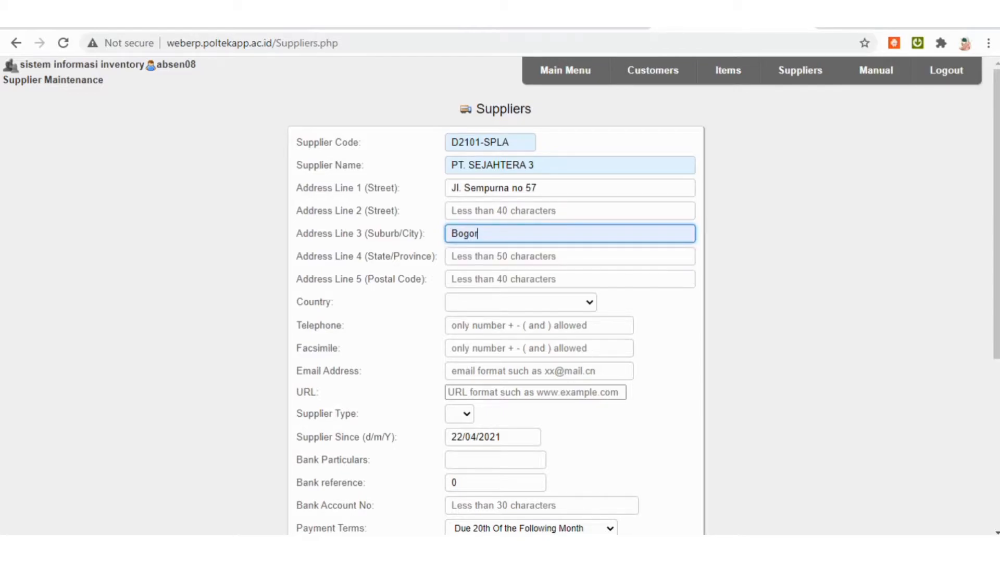
key(Tab)
text(Jawa Barat)
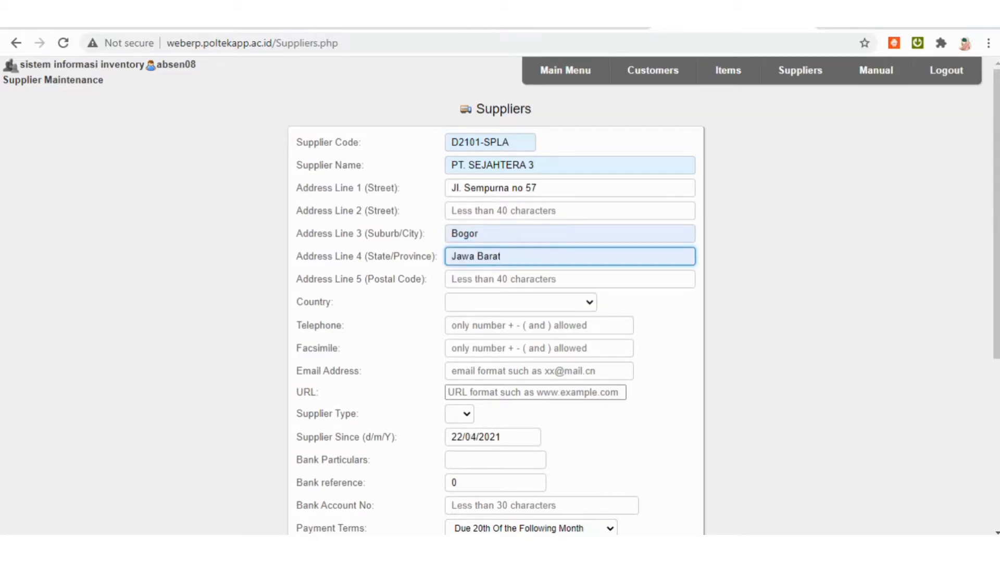
Skip the postal code and set the supplier's country to Indonesia.
key(Tab)
scroll(500, 292, down, 1)
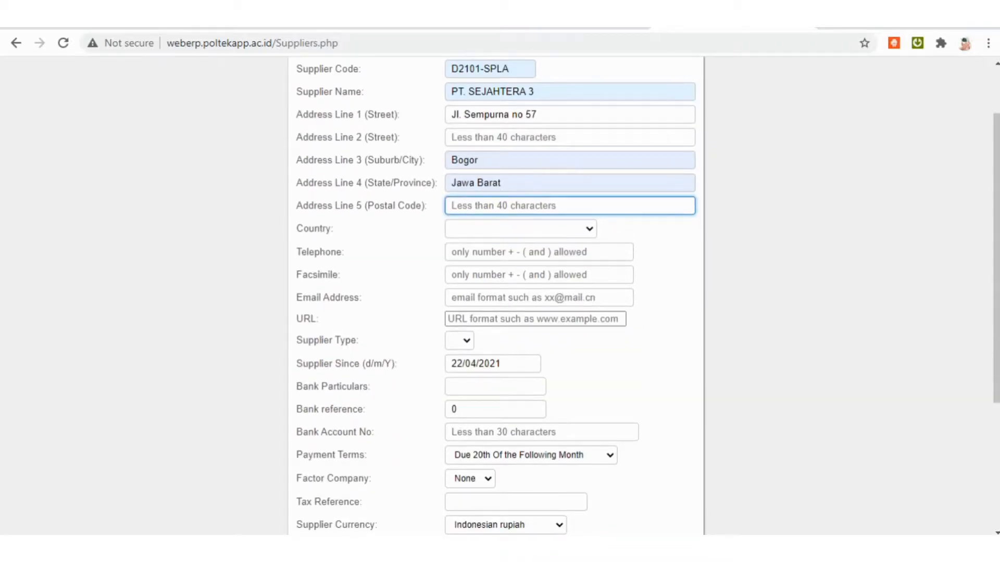
click(521, 229)
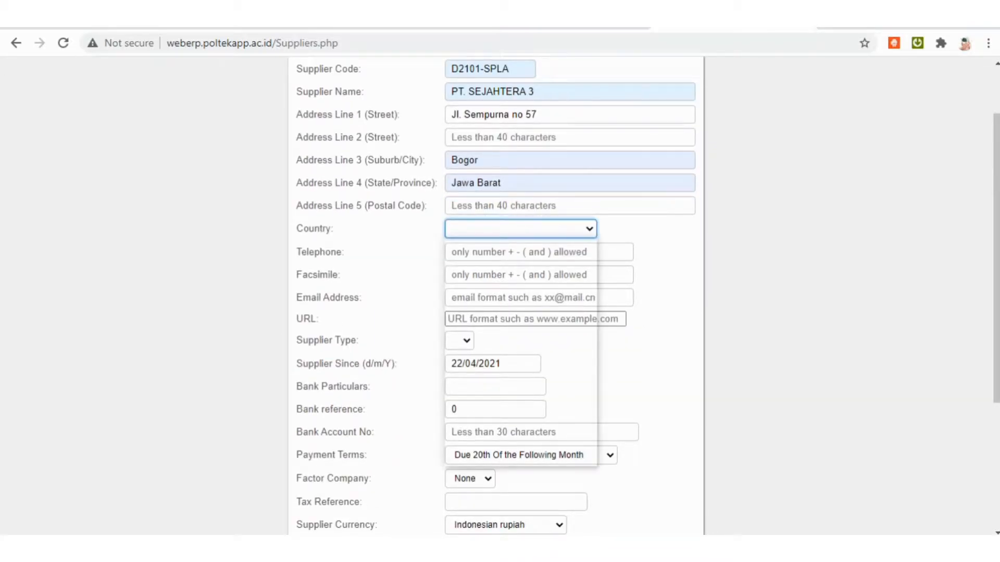
scroll(516, 352, down, 12)
scroll(515, 372, down, 9)
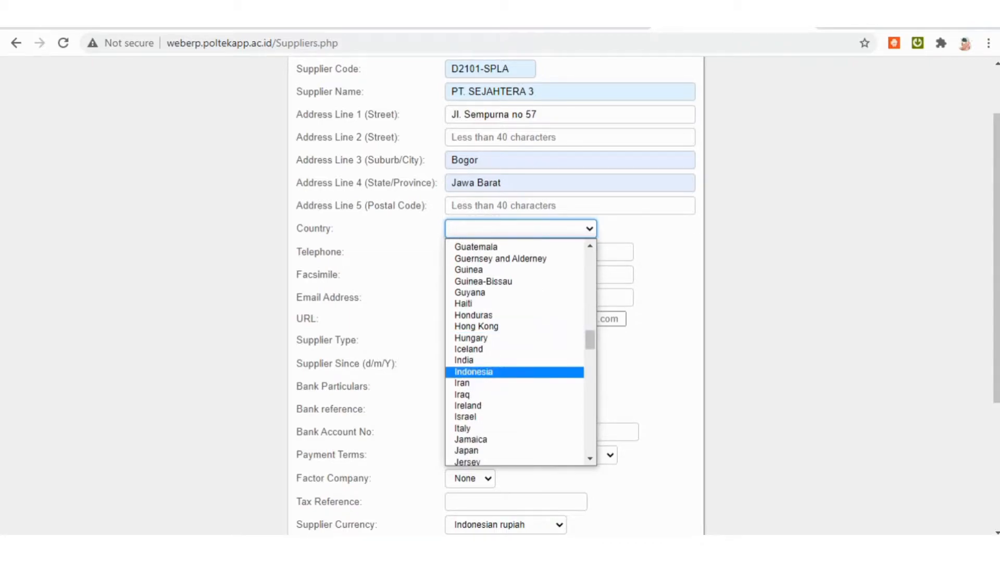
click(474, 372)
Fill in the supplier's telephone number.
key(Tab)
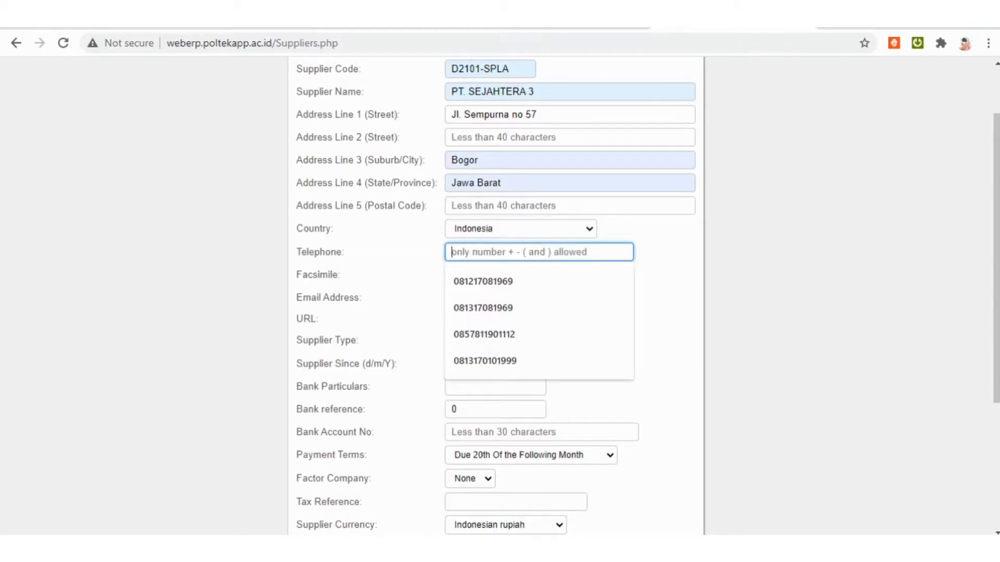
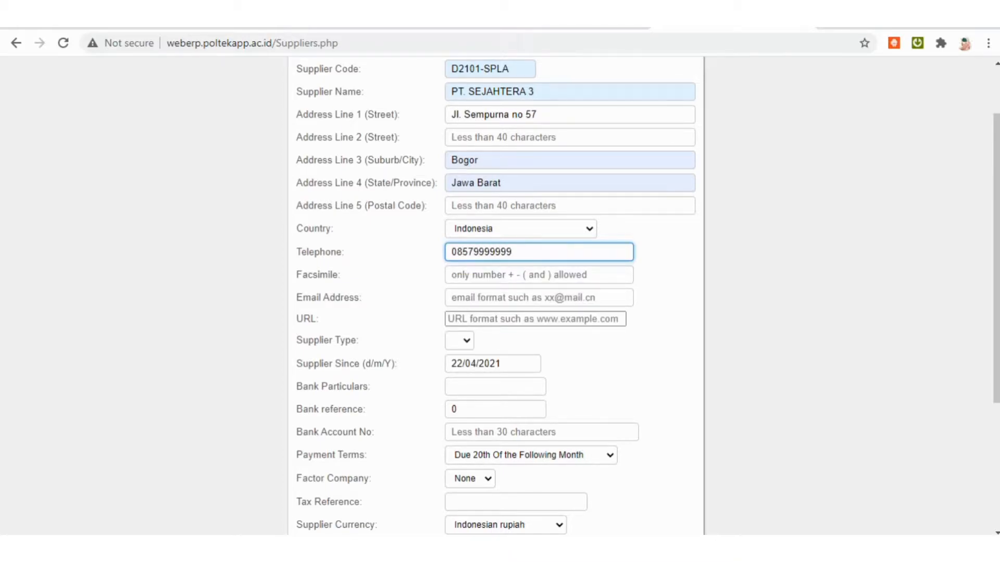
Fill in the supplier's e-mail address and leave the facsimile number blank.
scroll(500, 296, down, 3)
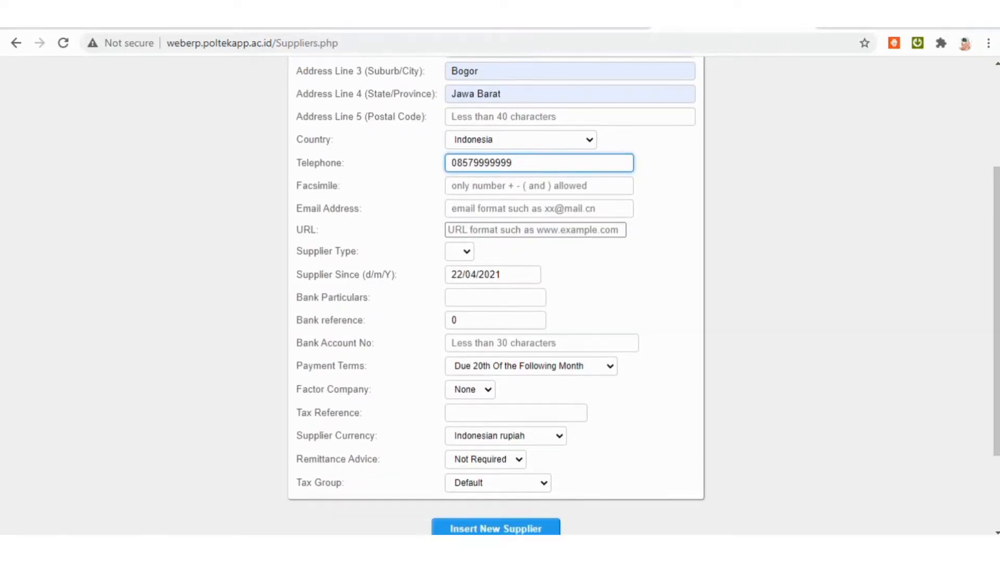
click(539, 151)
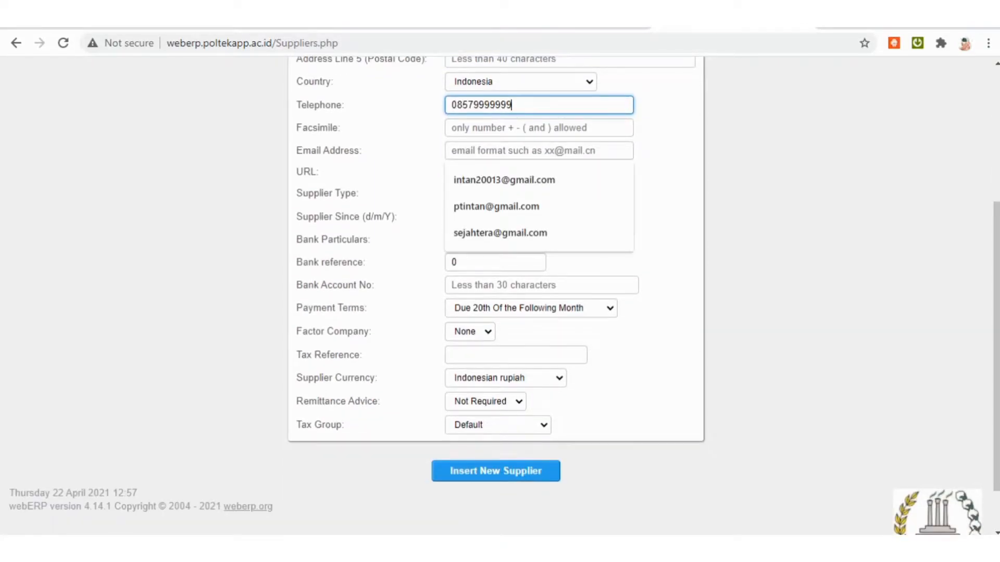
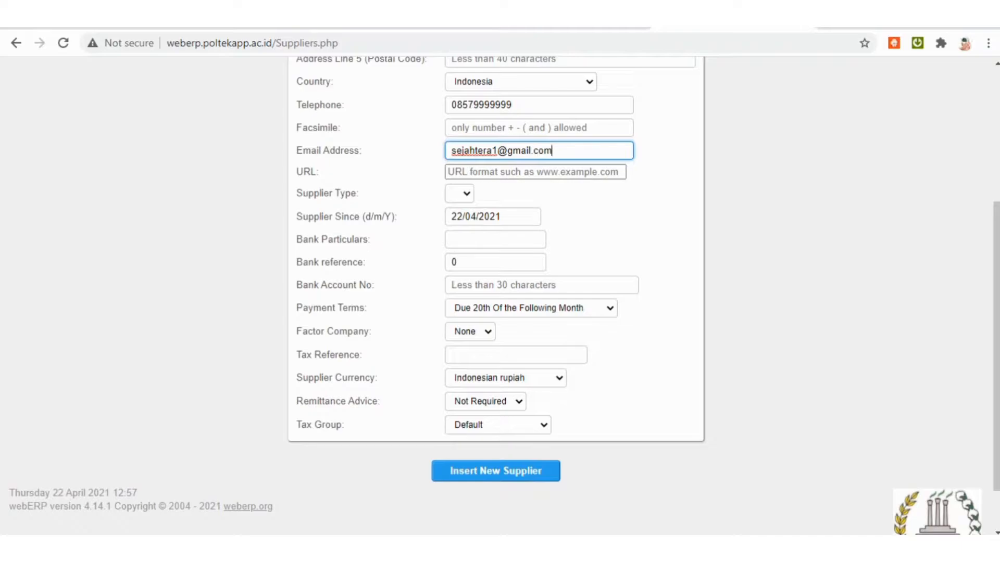
click(539, 128)
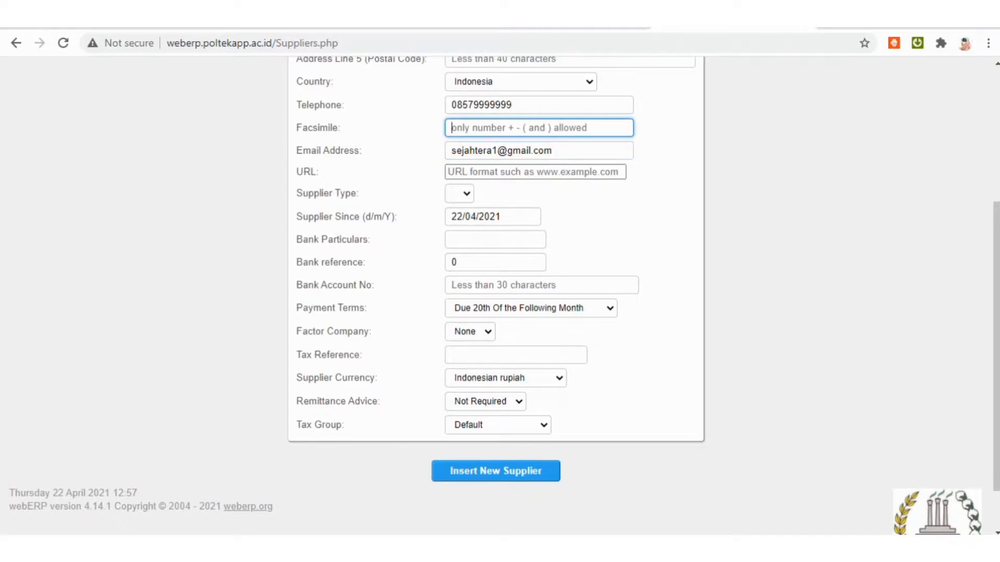
Choose Indonesian rupiah as the supplier currency and insert the new supplier.
scroll(500, 297, down, 1)
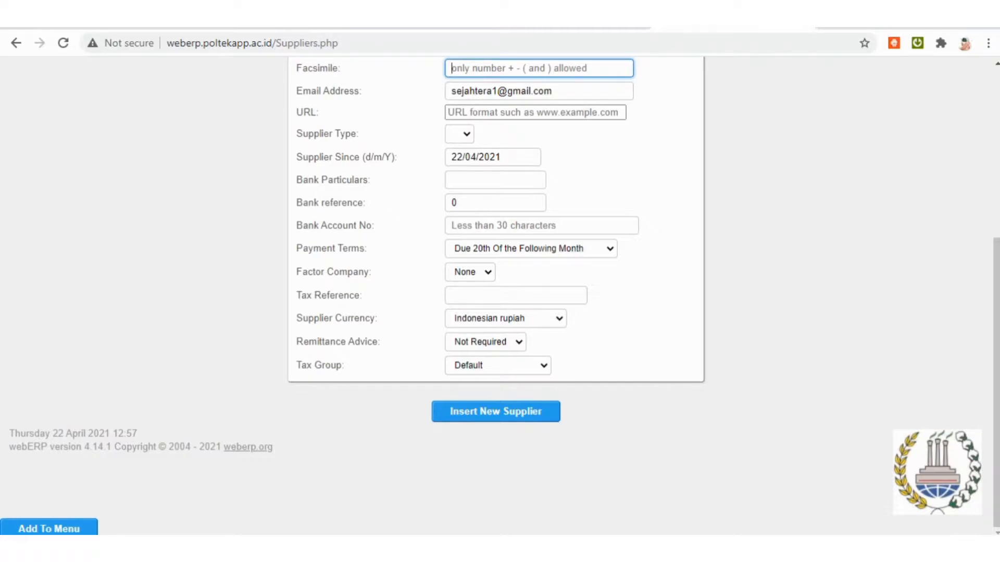
click(506, 318)
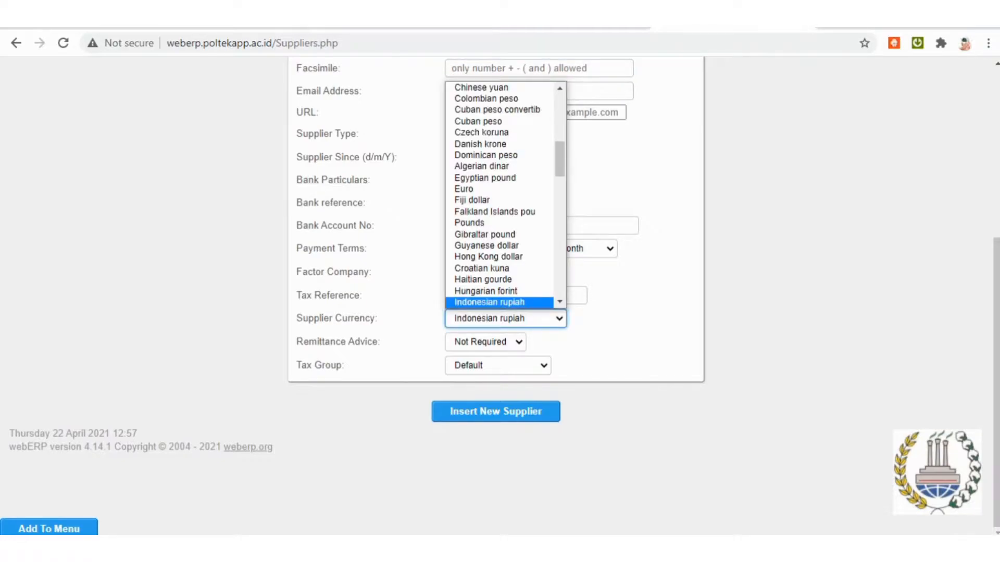
click(489, 302)
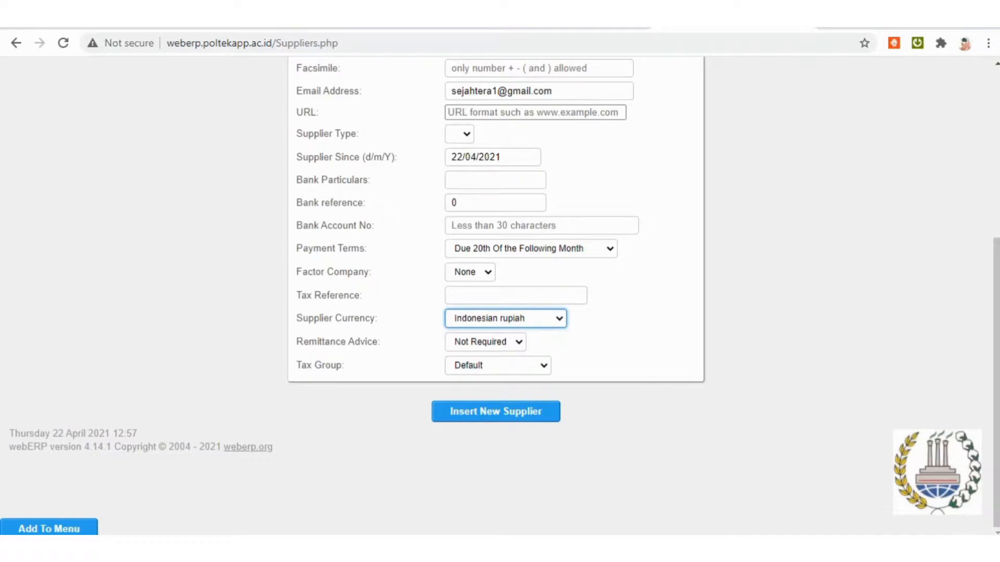
click(495, 411)
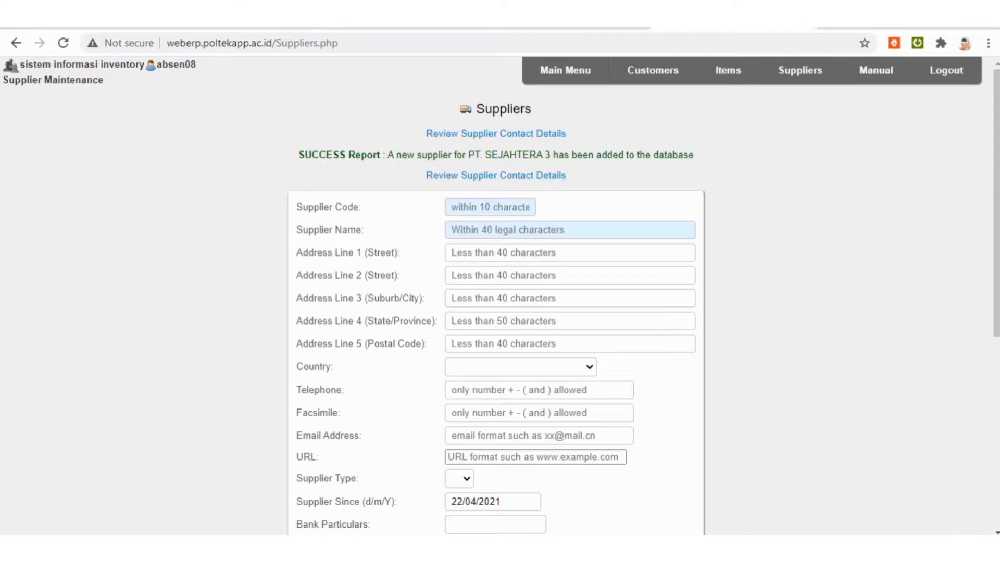
Search the suppliers by the partial code d2101.
click(800, 70)
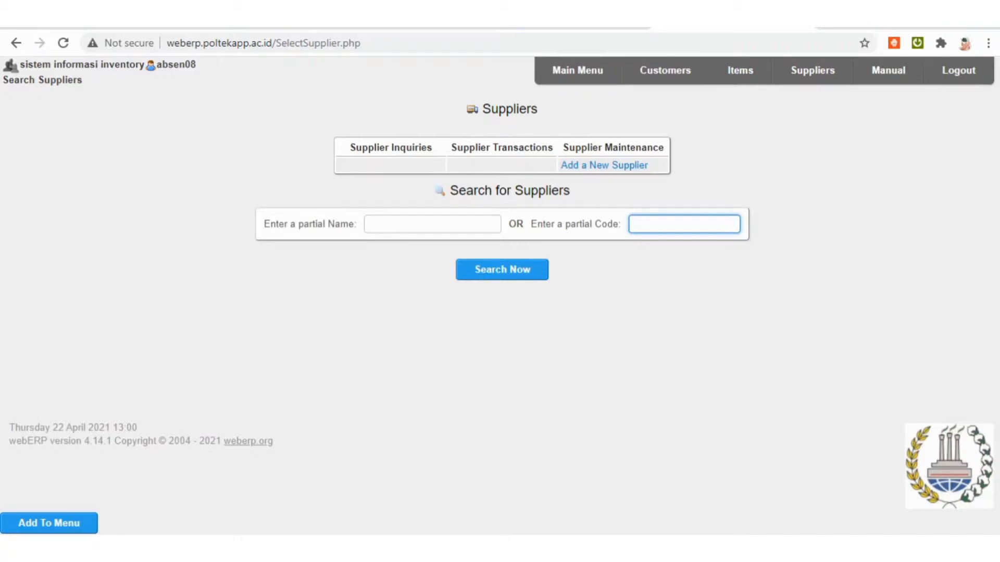
text(d2)
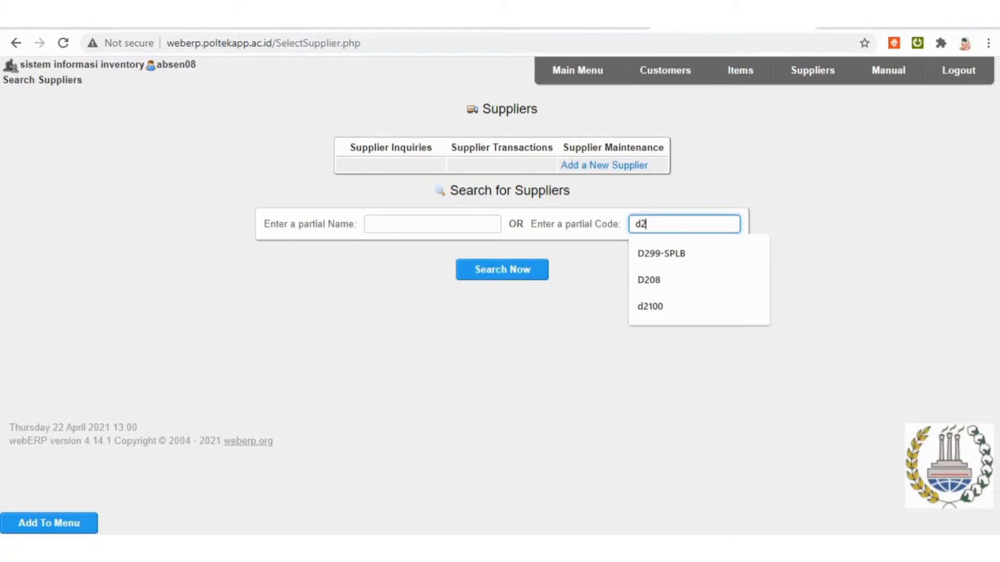
text(101_SR)
key(BackSpace)
key(BackSpace)
key(BackSpace)
key(BackSpace)
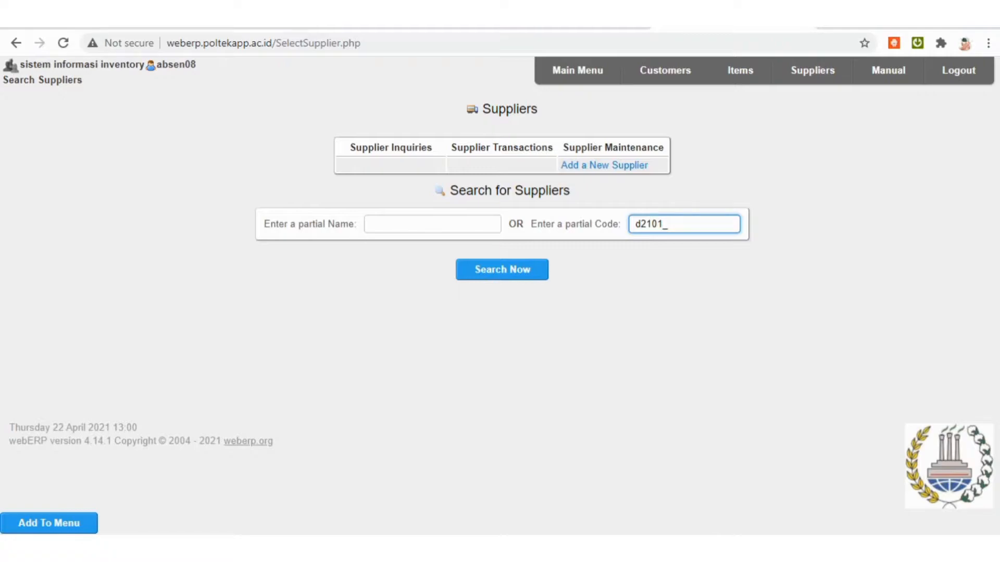
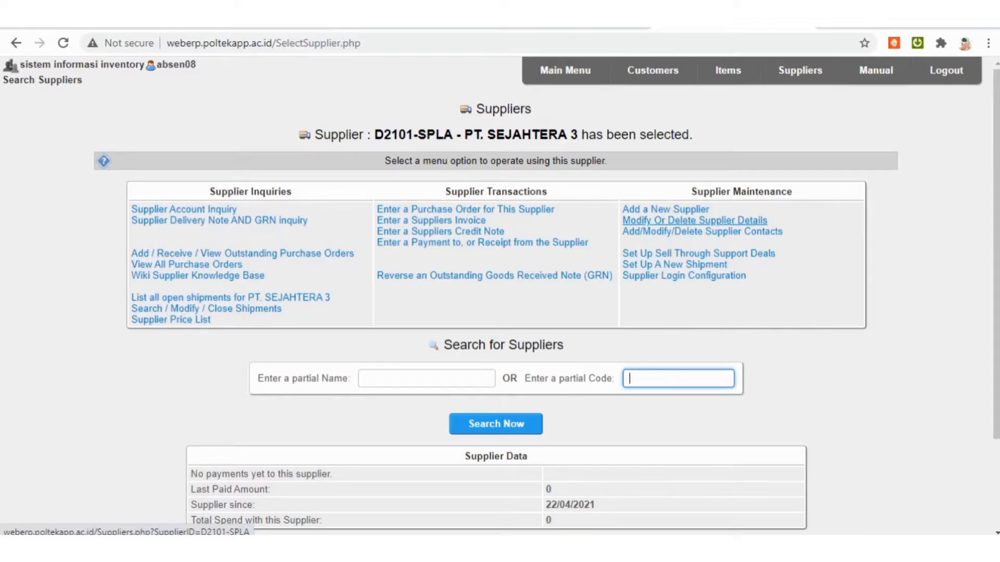
Open the details of supplier D2101-SPLA for modification, review the fields and update the supplier record.
click(695, 220)
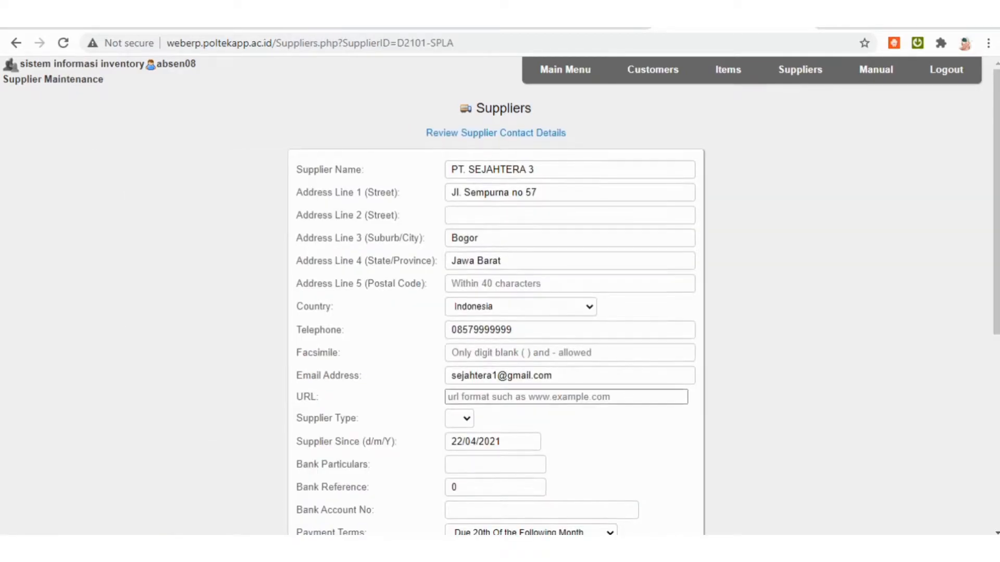
scroll(495, 291, down, 3)
click(570, 207)
scroll(495, 296, down, 2)
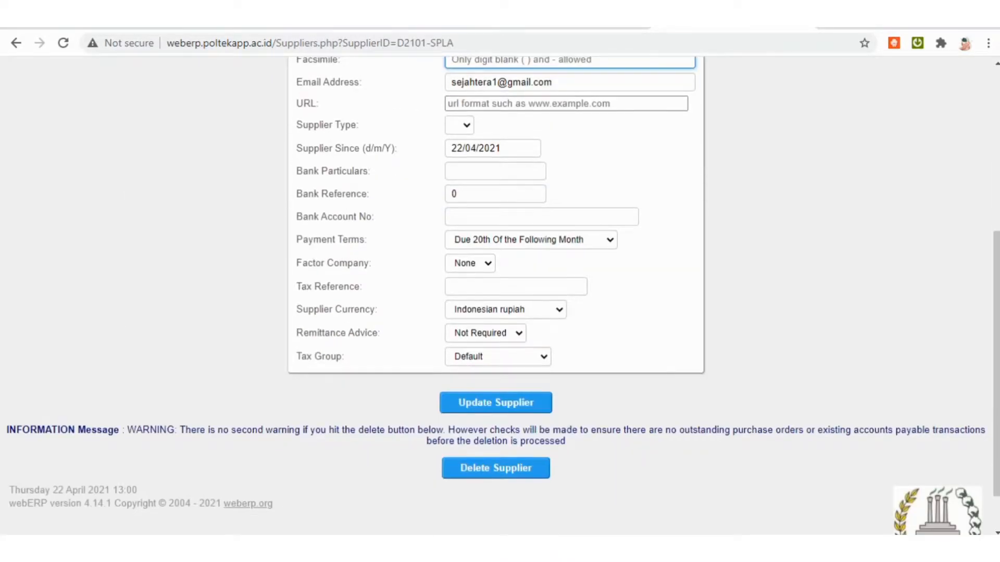
scroll(496, 296, up, 5)
scroll(495, 296, down, 3)
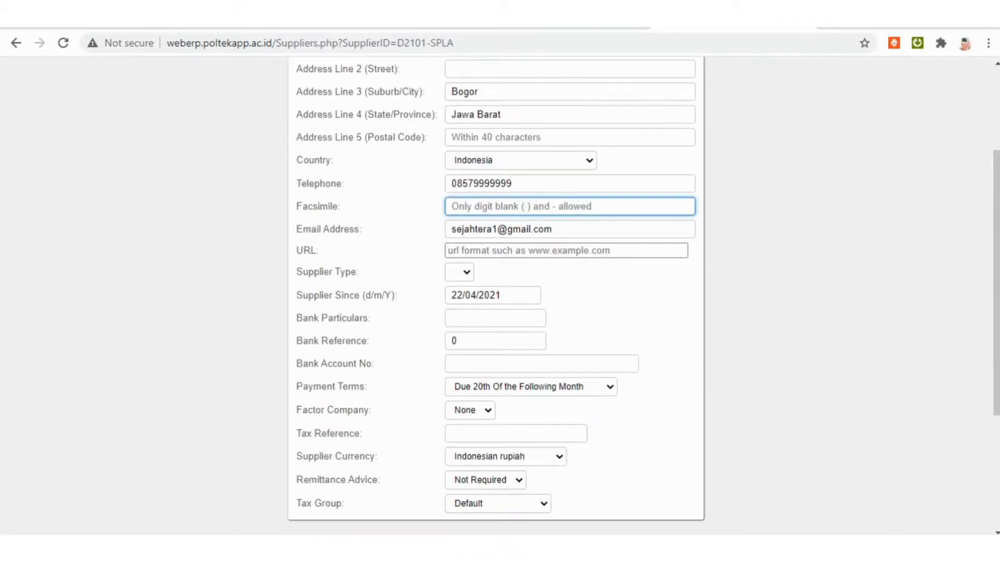
scroll(495, 296, down, 1)
click(496, 477)
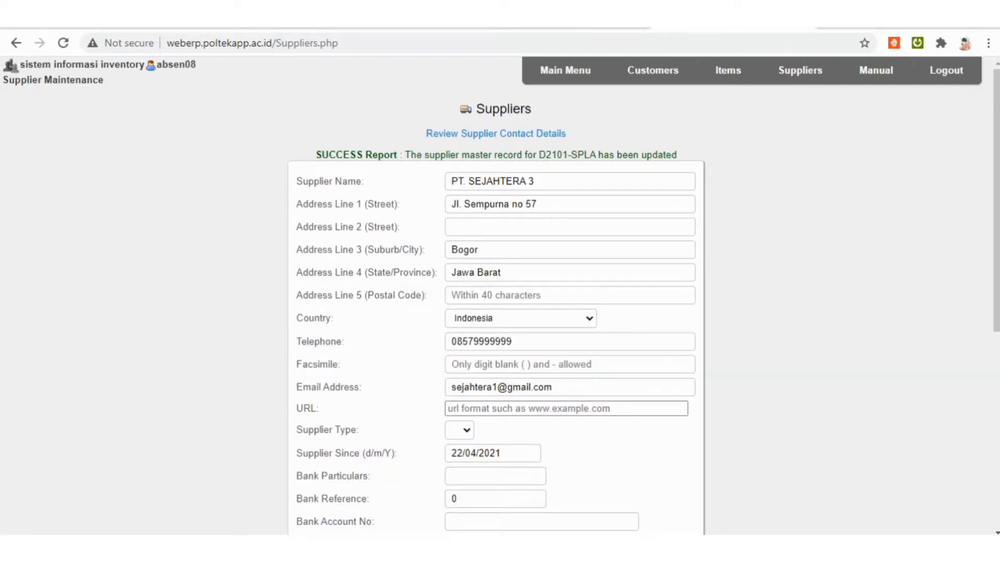
scroll(496, 296, down, 4)
scroll(496, 296, up, 4)
Open the purchase order authorisation levels setup and go to the form for a new authorisation.
click(565, 70)
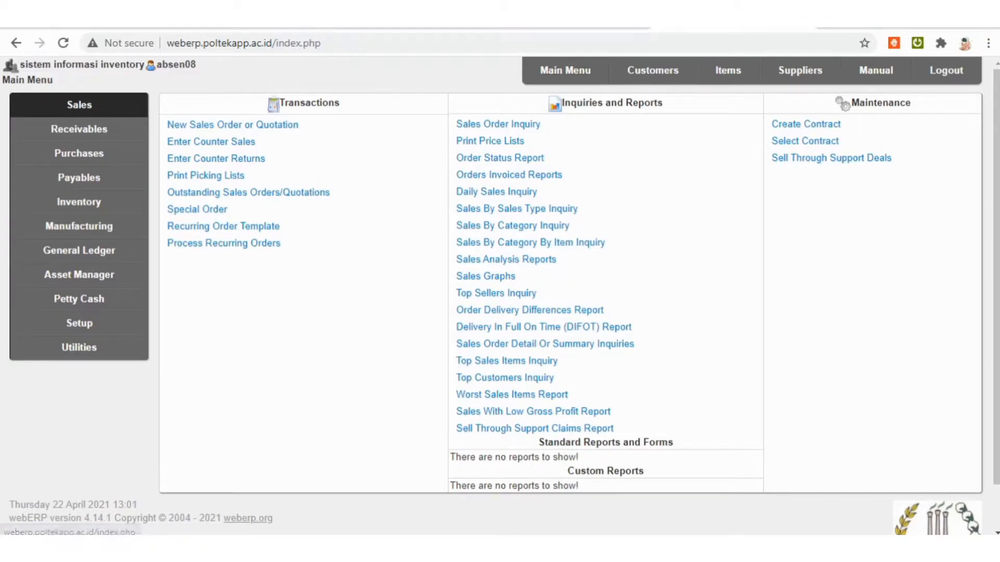
click(79, 323)
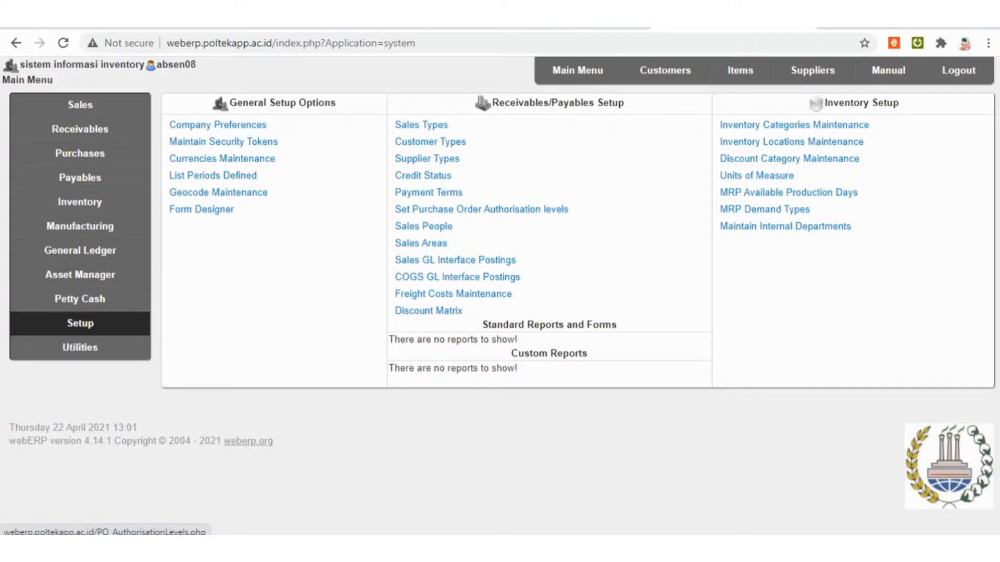
click(481, 208)
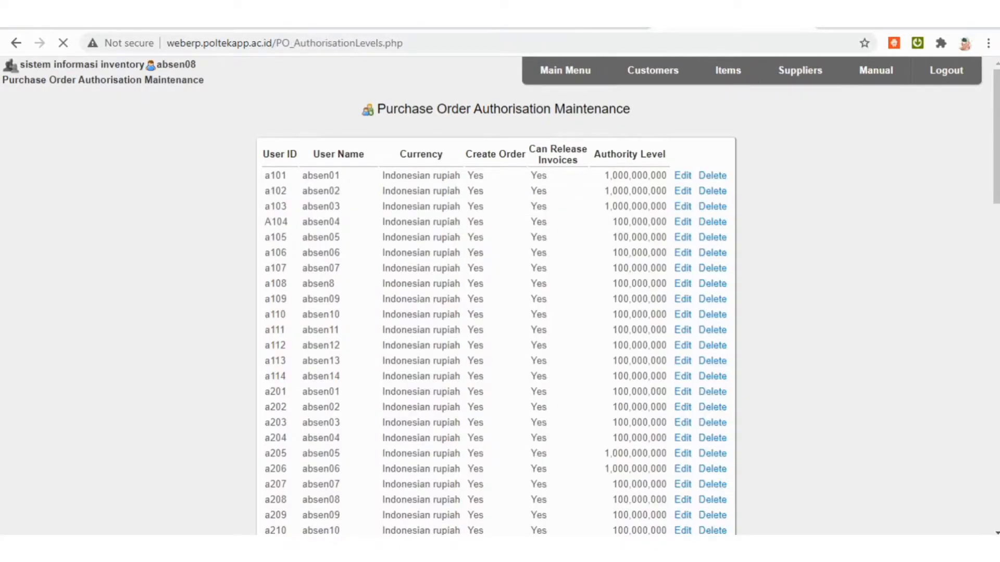
scroll(500, 296, down, 20)
scroll(499, 297, down, 6)
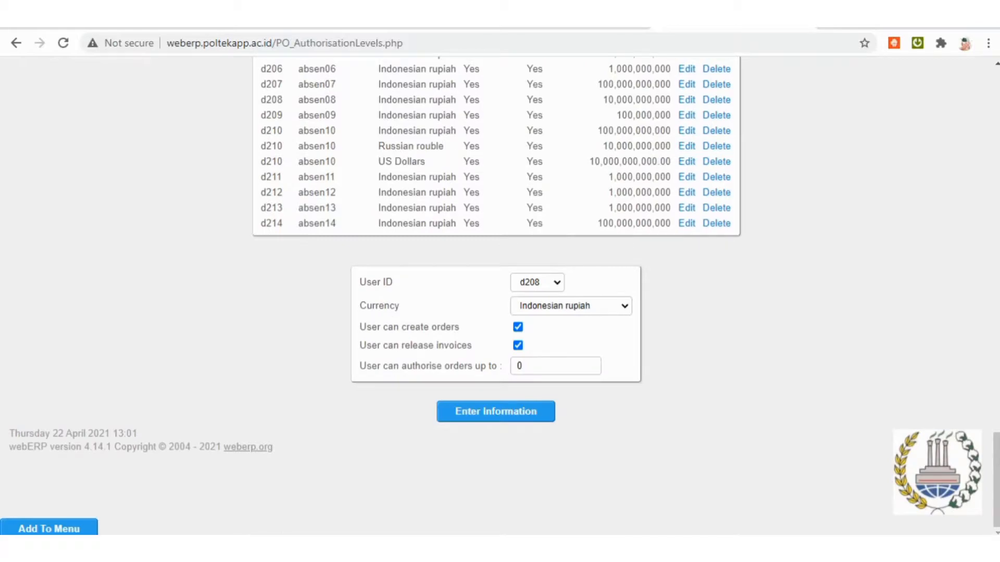
click(537, 283)
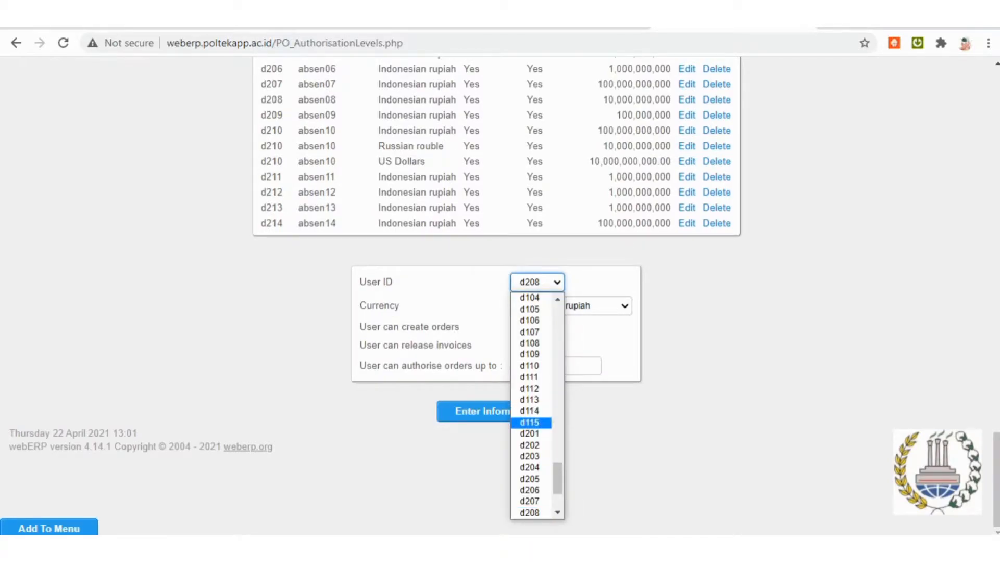
click(571, 306)
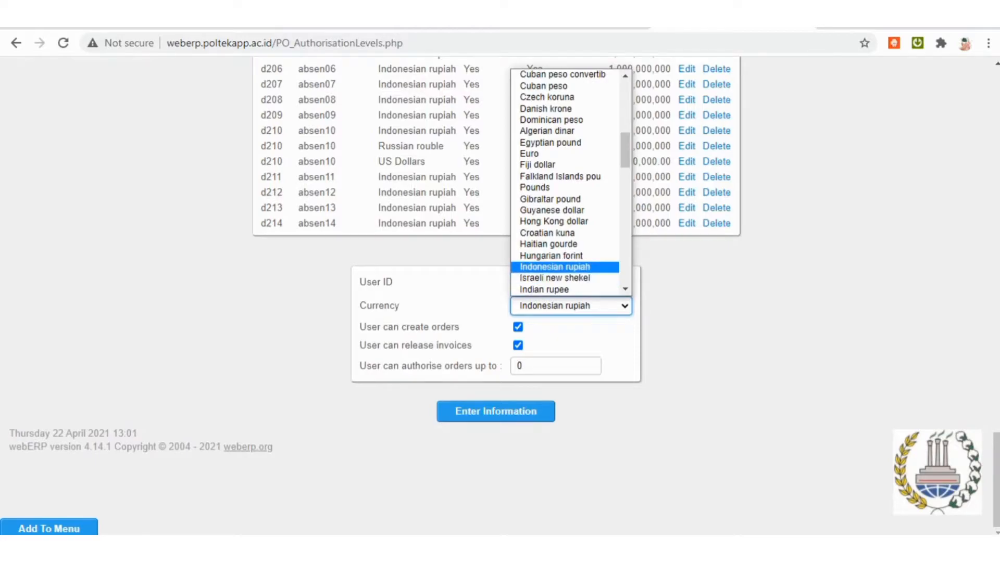
click(555, 267)
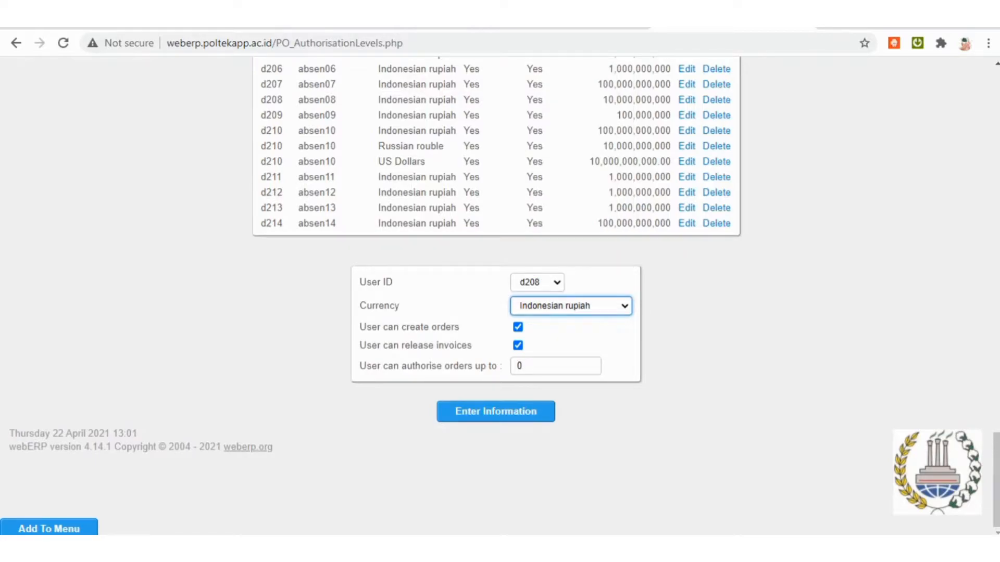
double_click(536, 366)
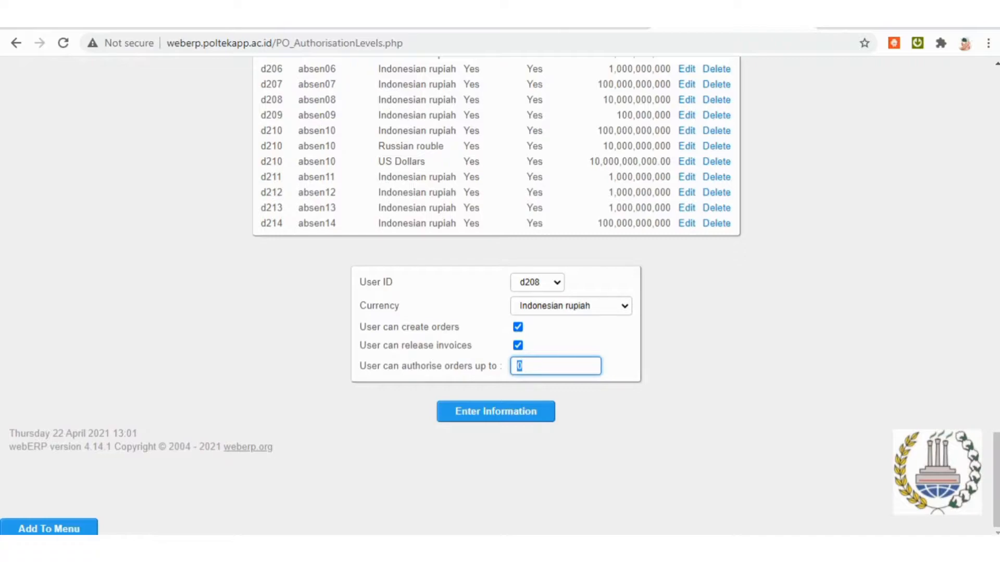
text(100)
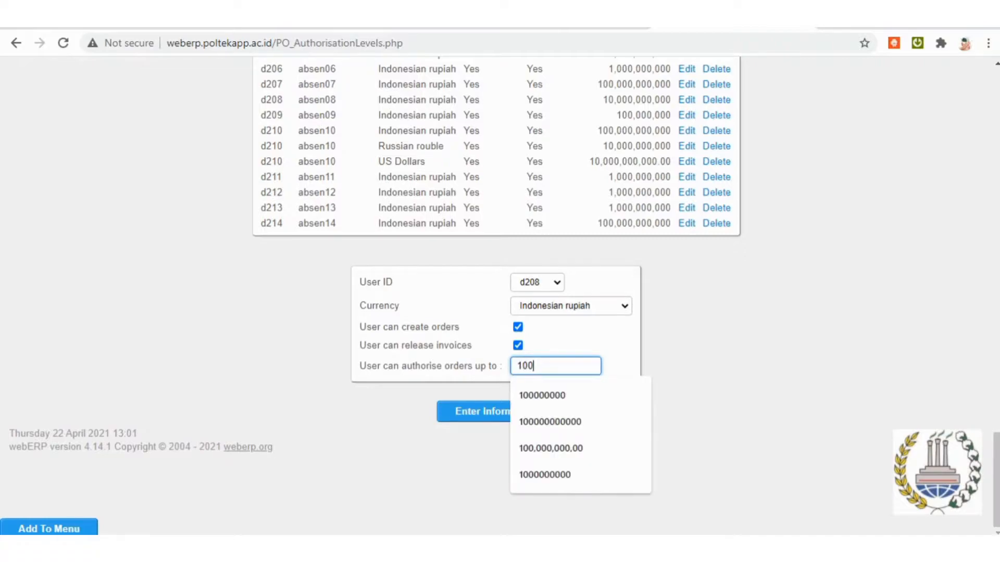
text(0000000)
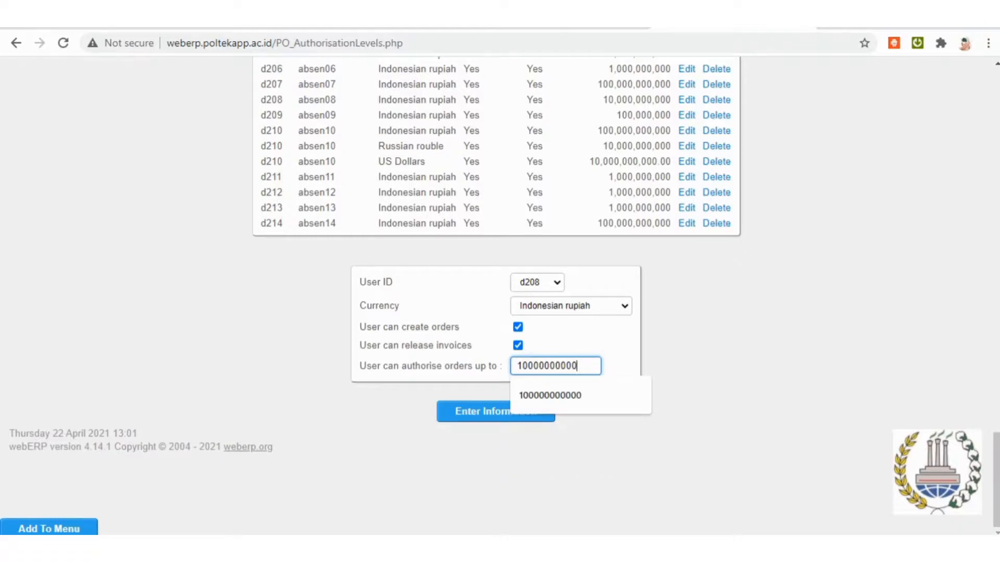
key(Tab)
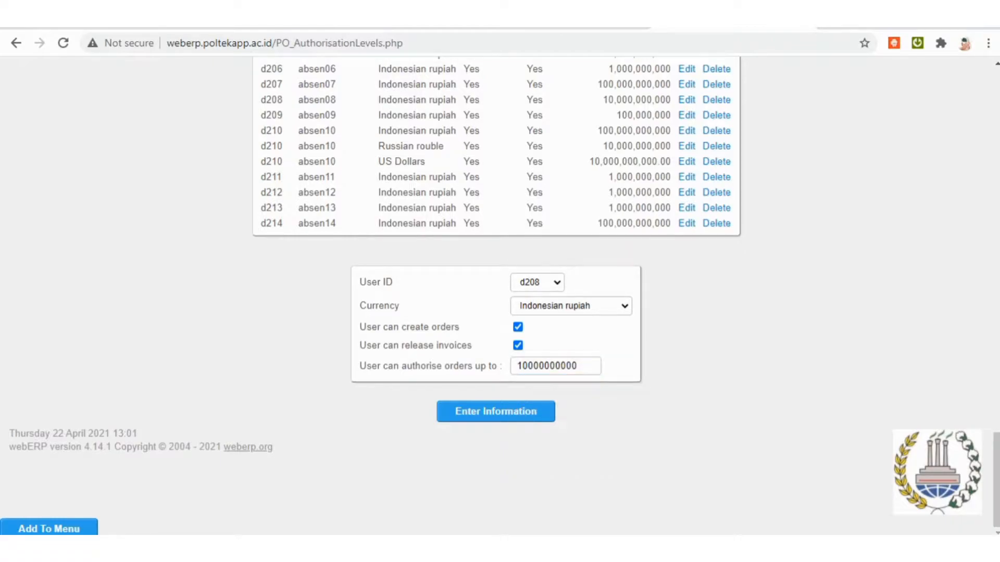
Find user d208's existing Indonesian rupiah authorisation in the list and open it for editing.
scroll(496, 296, up, 4)
scroll(496, 296, up, 4)
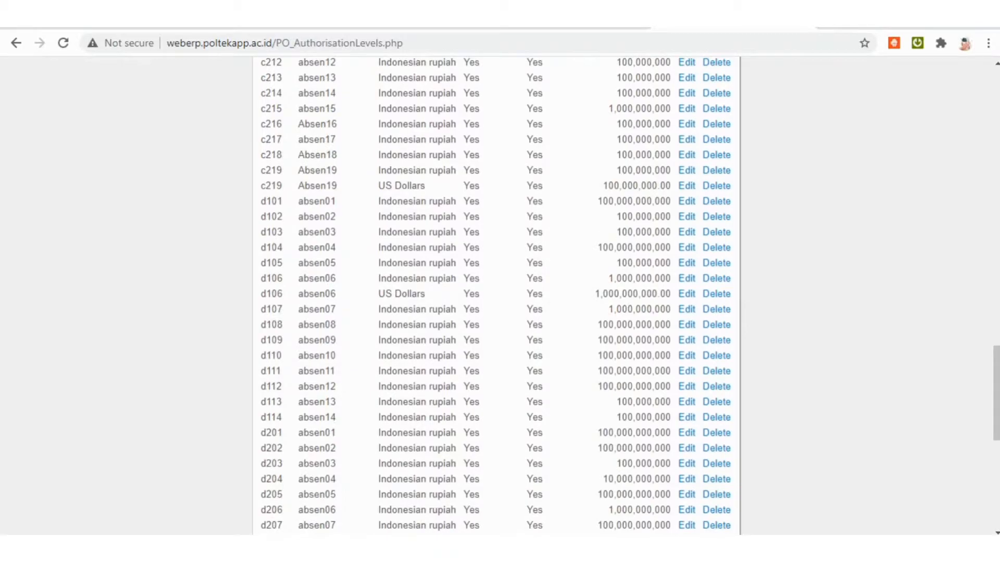
scroll(496, 296, up, 9)
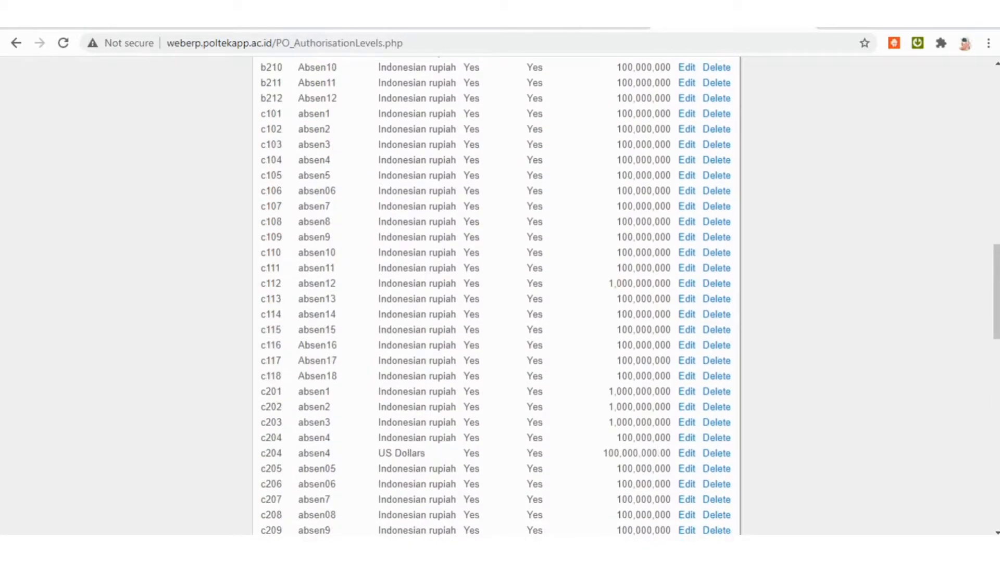
scroll(496, 296, down, 12)
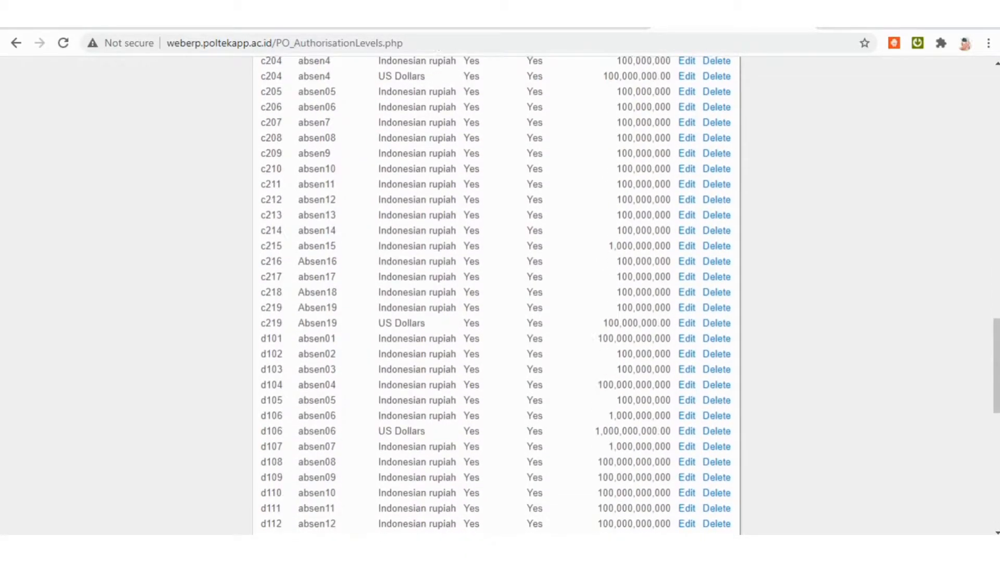
scroll(496, 296, down, 1)
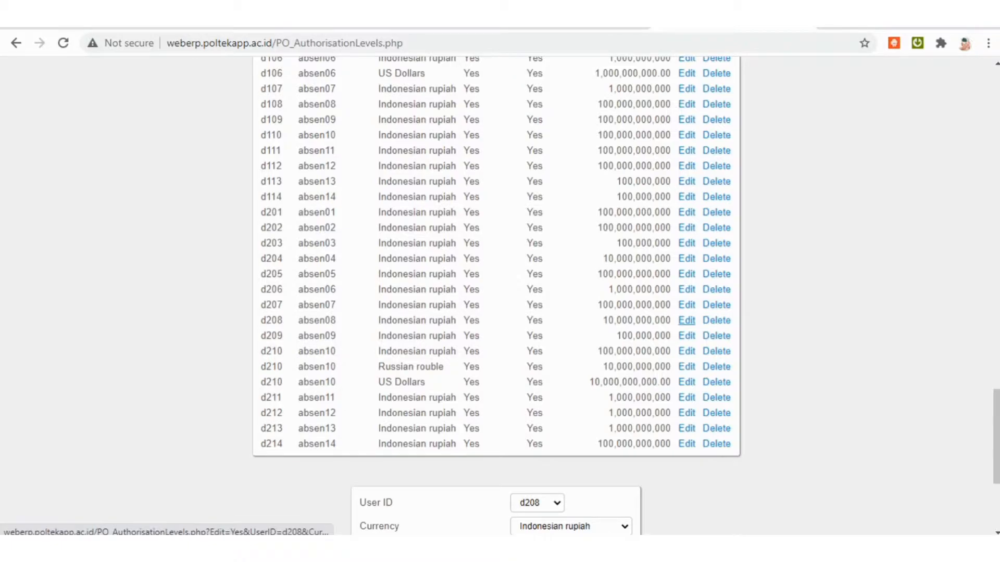
click(686, 320)
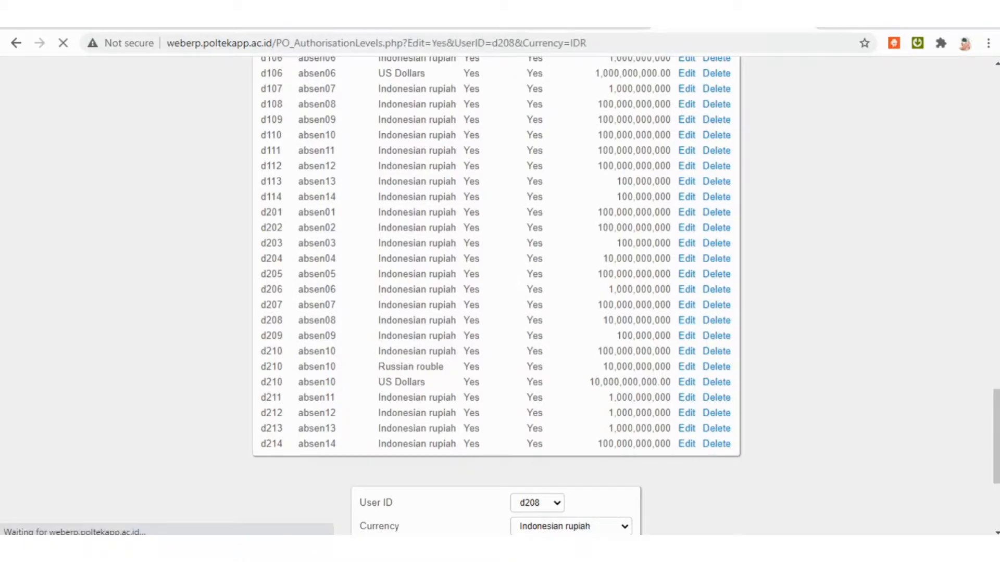
scroll(494, 297, down, 20)
scroll(495, 297, down, 6)
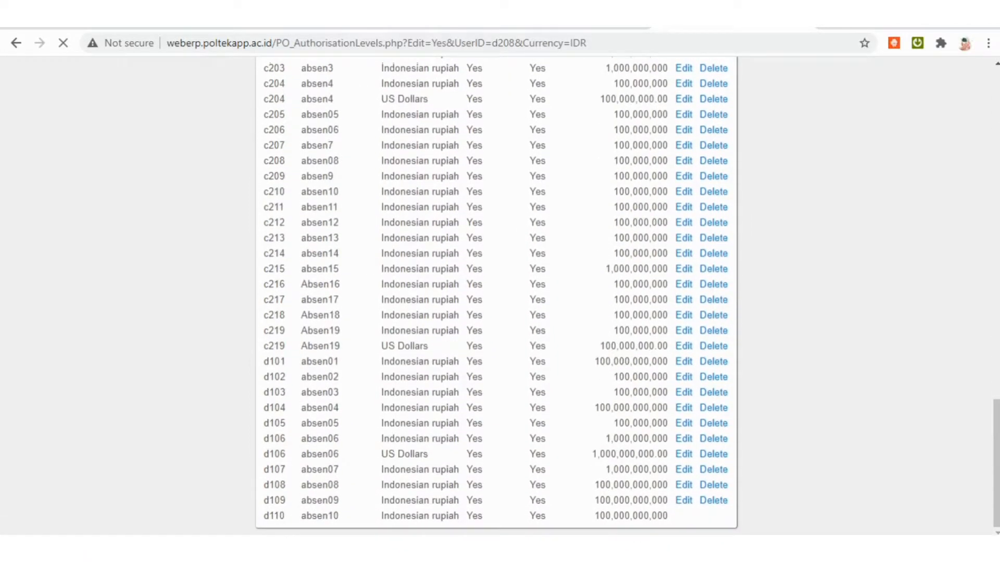
scroll(495, 297, down, 12)
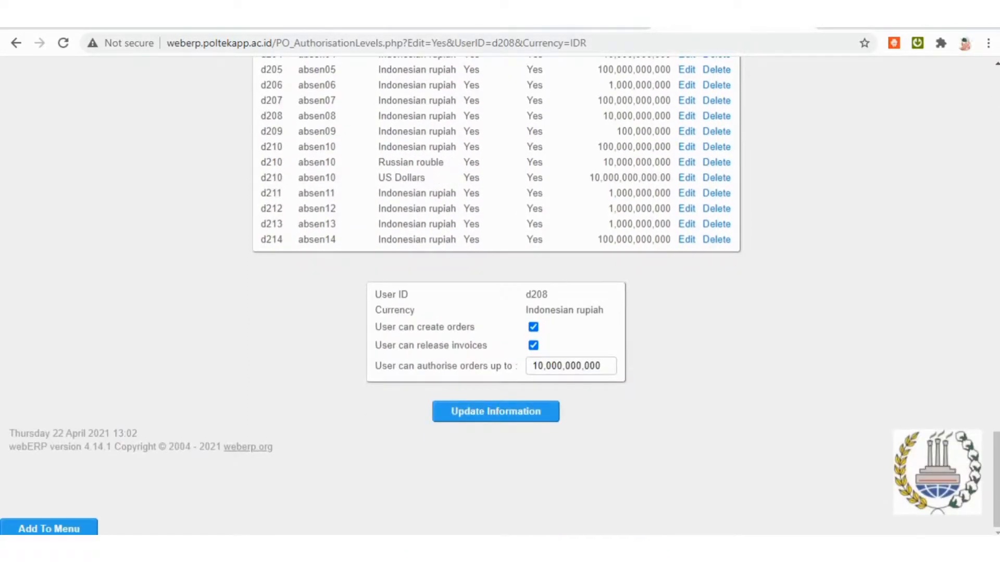
Set the amount up to which user d208 can authorise orders to 10,000,000,0000 and update the information.
click(601, 367)
text(0)
key(BackSpace)
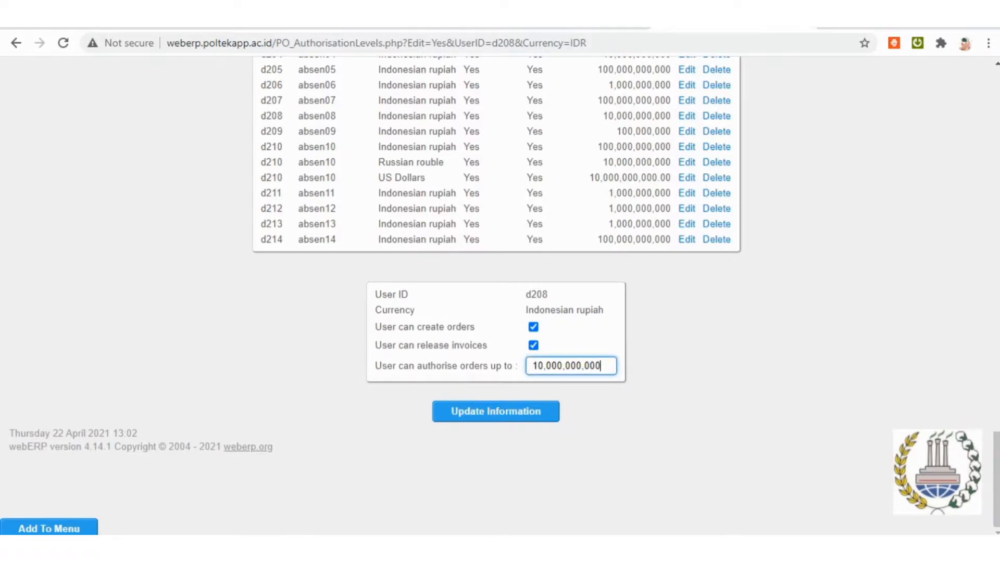
text(0)
key(Return)
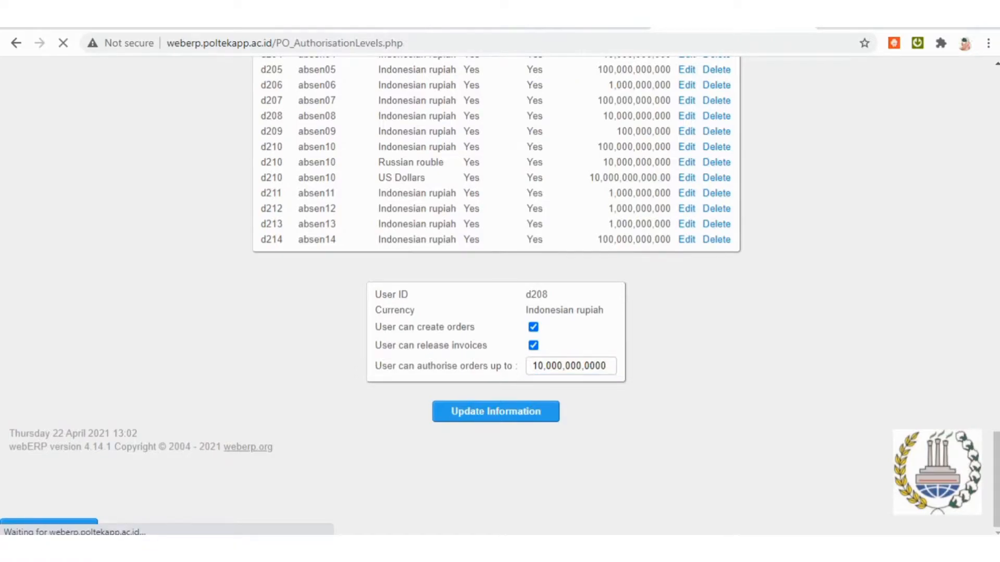
Check user d208's order limit in the purchase order authorisation list.
scroll(496, 296, down, 18)
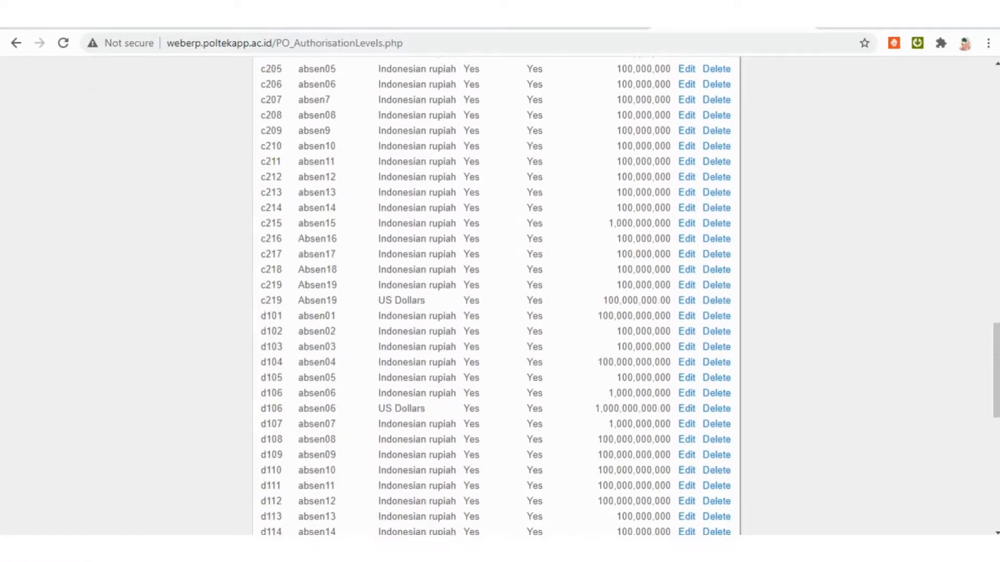
scroll(497, 295, down, 10)
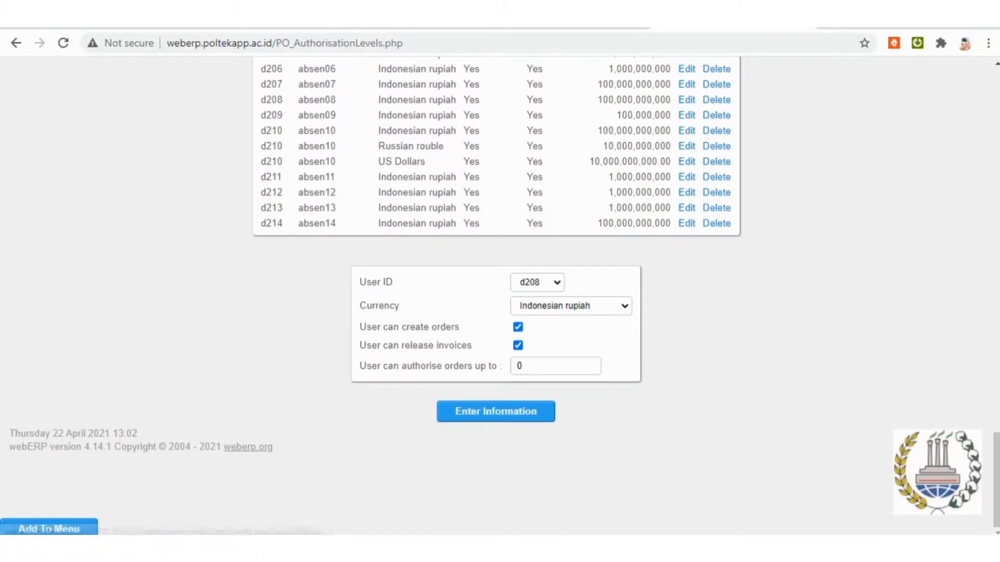
scroll(496, 296, up, 7)
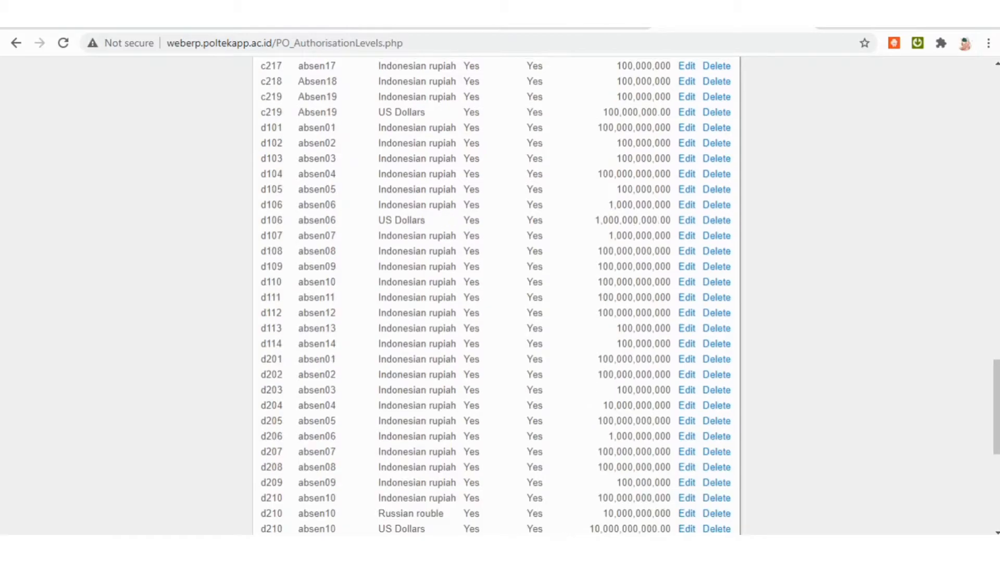
scroll(496, 295, down, 7)
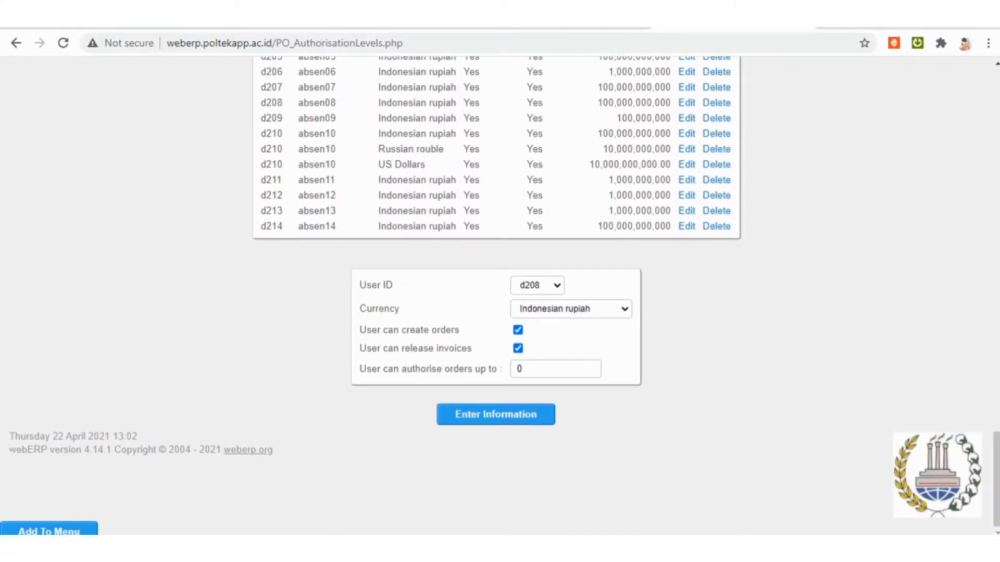
scroll(496, 295, up, 5)
scroll(496, 296, up, 15)
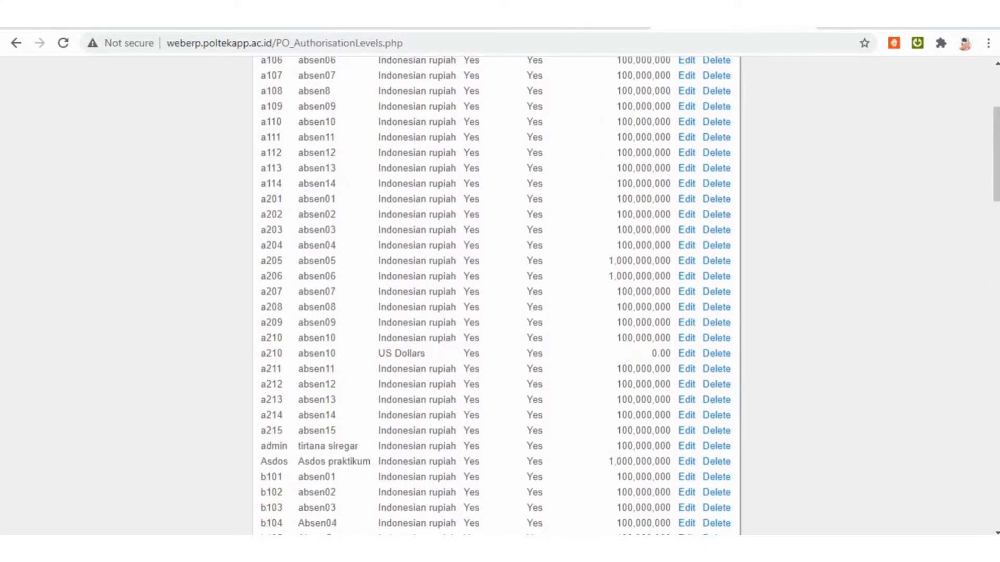
Go to the inventory items and open the form for inserting a new item.
click(565, 70)
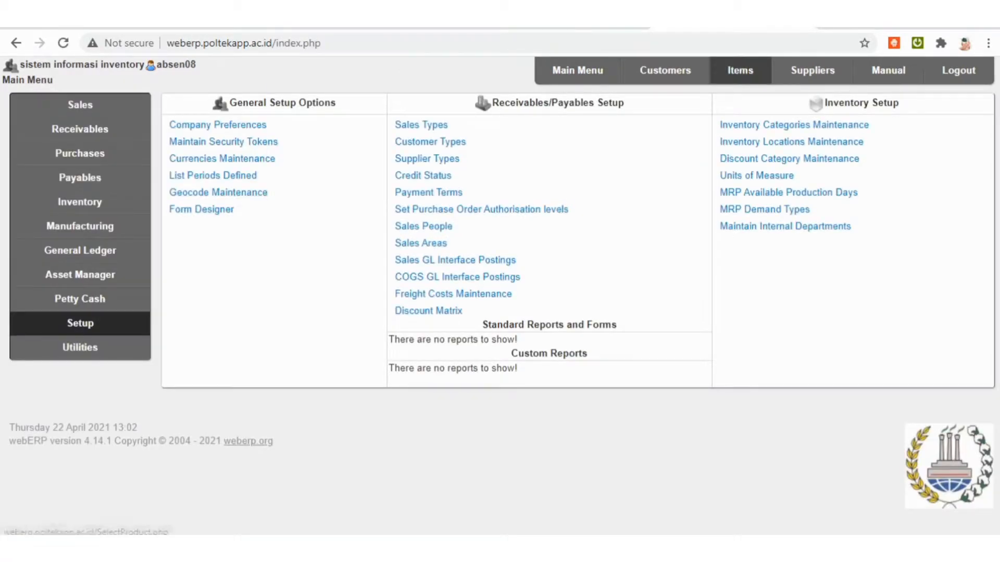
click(739, 70)
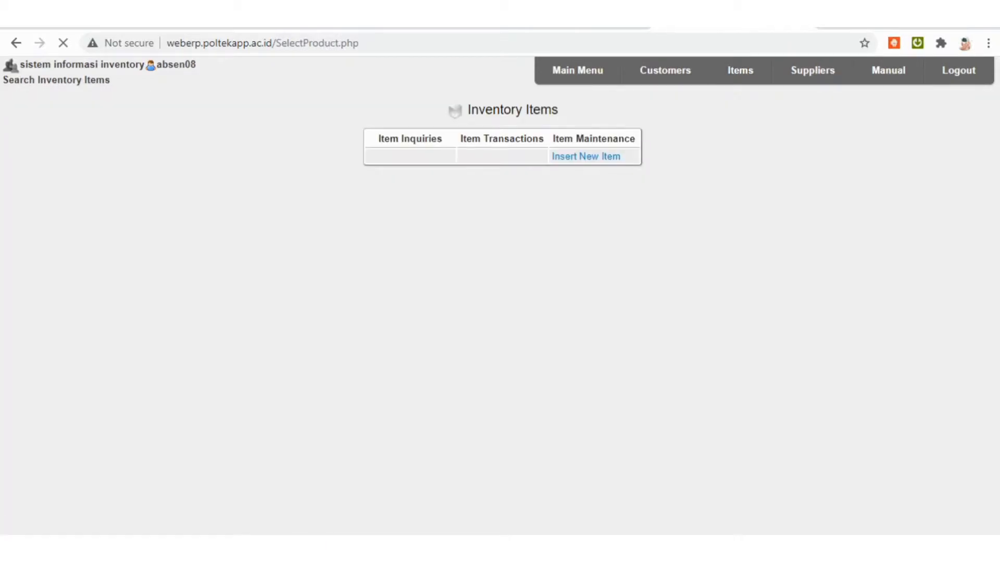
click(585, 156)
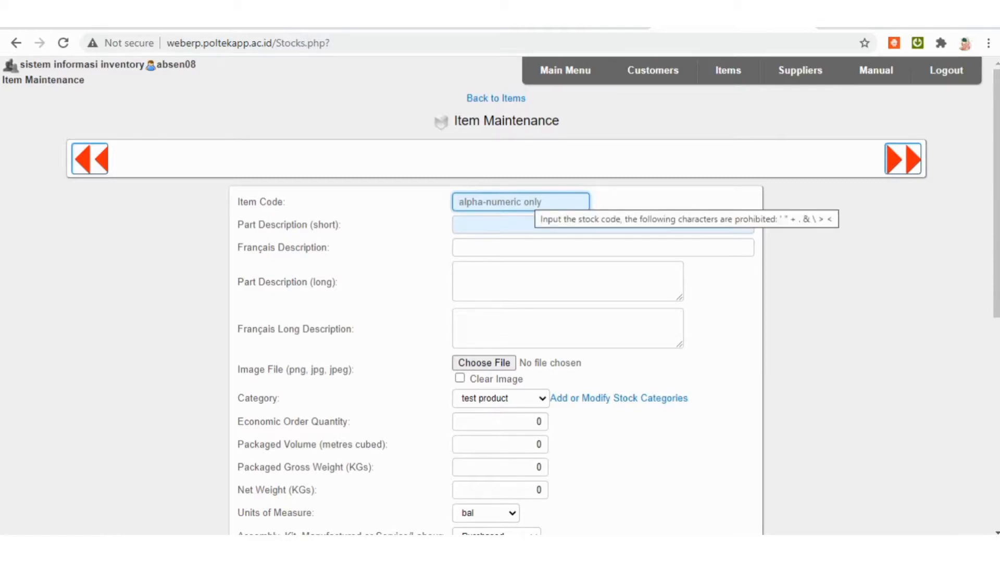
Enter D2101-TV as the new item's code and move to its short part description.
click(535, 201)
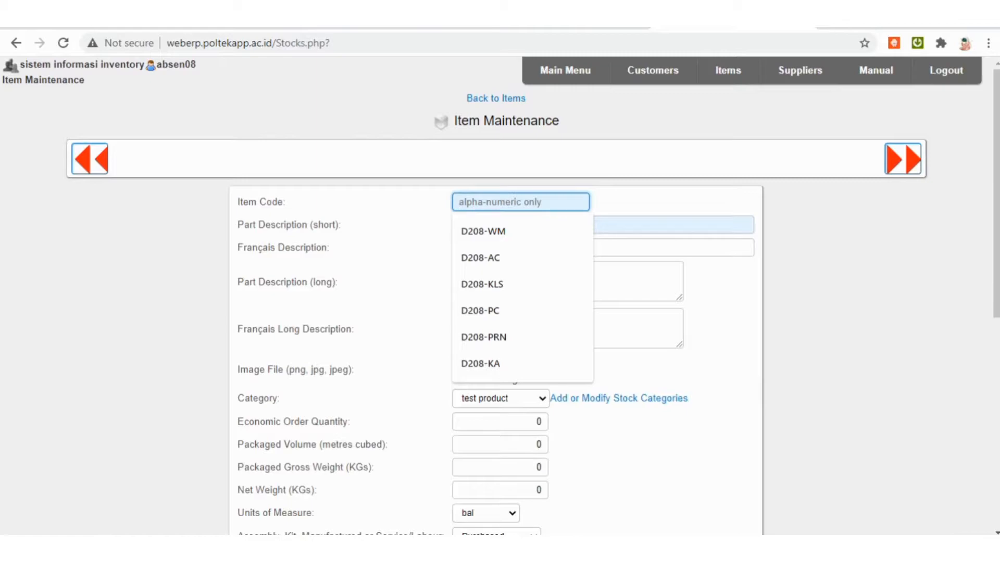
text(D2101-)
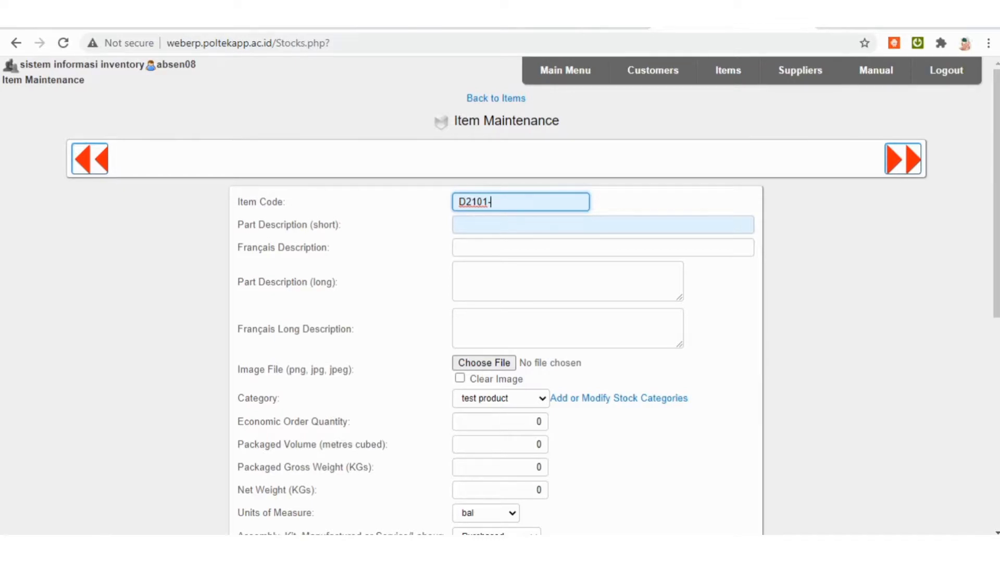
text(TV)
click(521, 225)
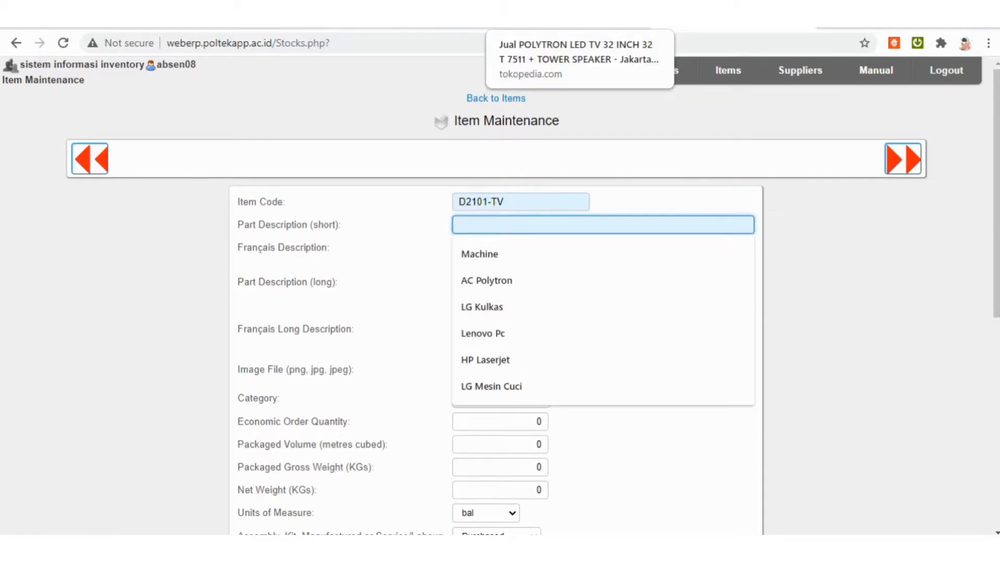
Copy POLYTRON LED TV from the Tokopedia product title into the item's short part description in webERP.
click(547, 16)
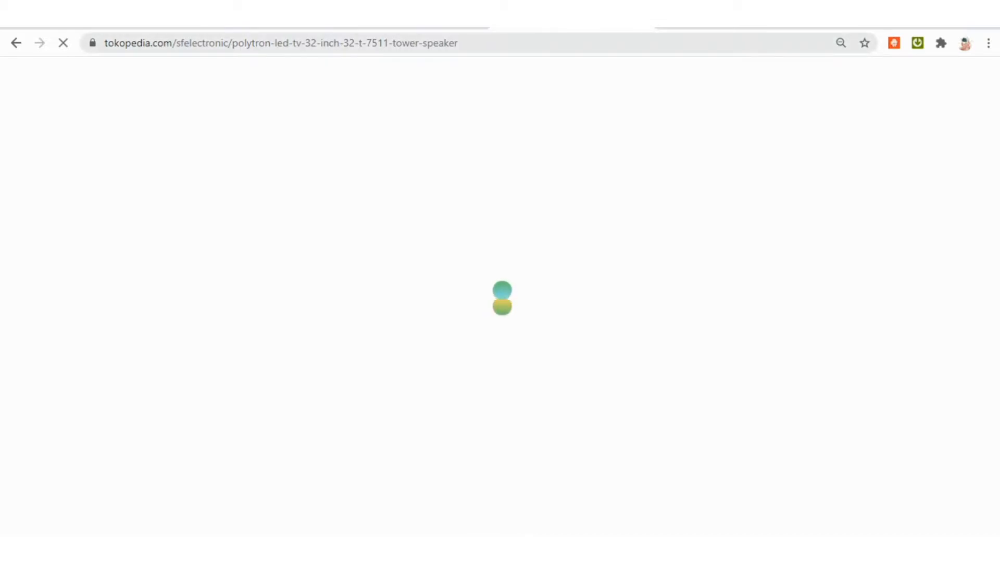
drag(232, 42, 276, 43)
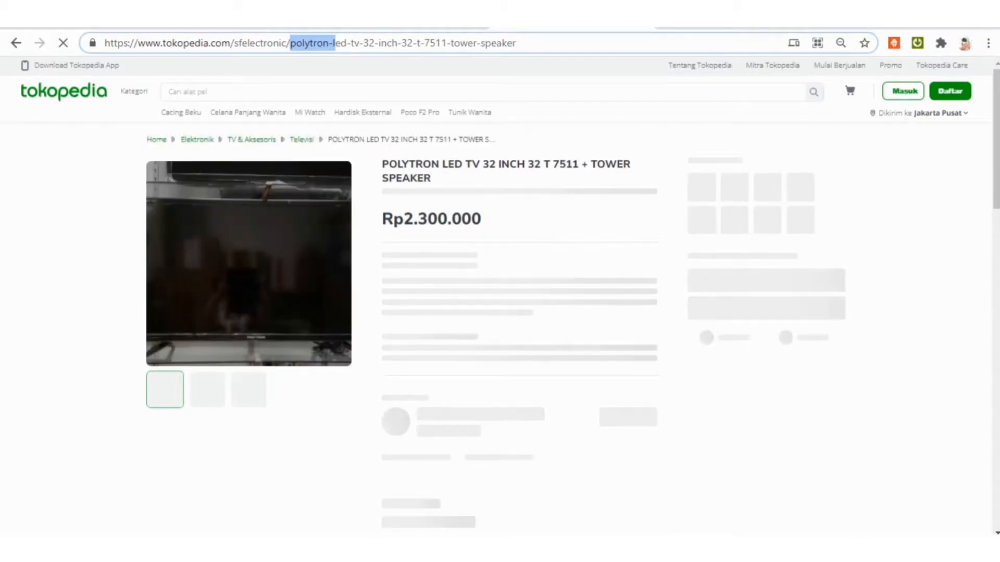
drag(383, 164, 483, 164)
key(ctrl+c)
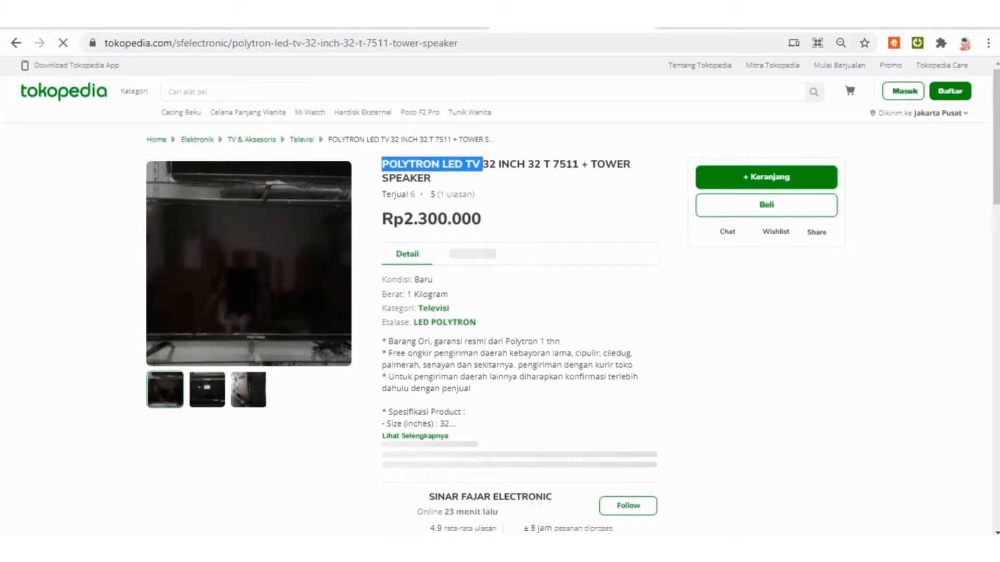
key(alt+Tab)
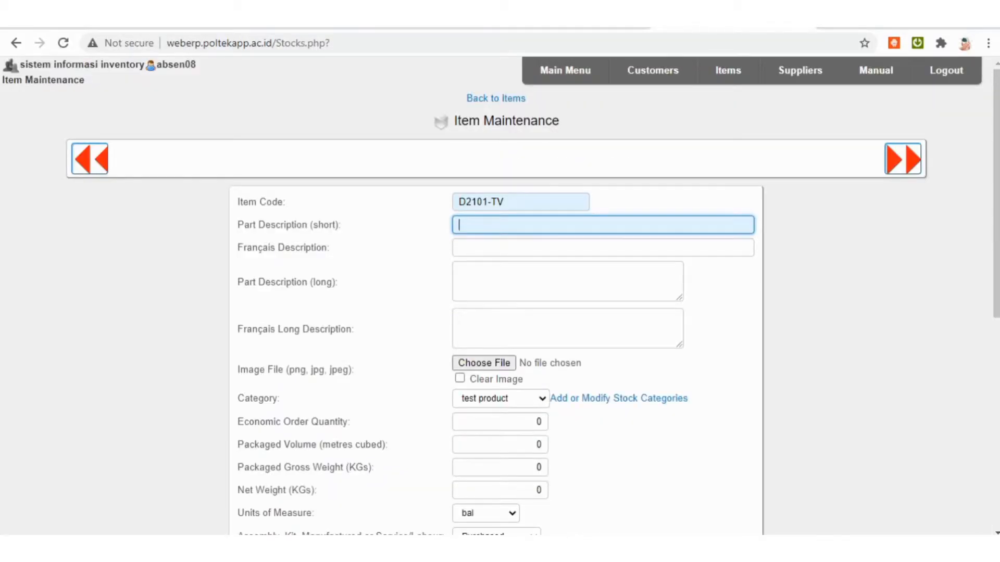
key(ctrl+v)
Copy 32 INCH 32 T 7511 from the Tokopedia product title into the webERP item's Français Description.
click(552, 248)
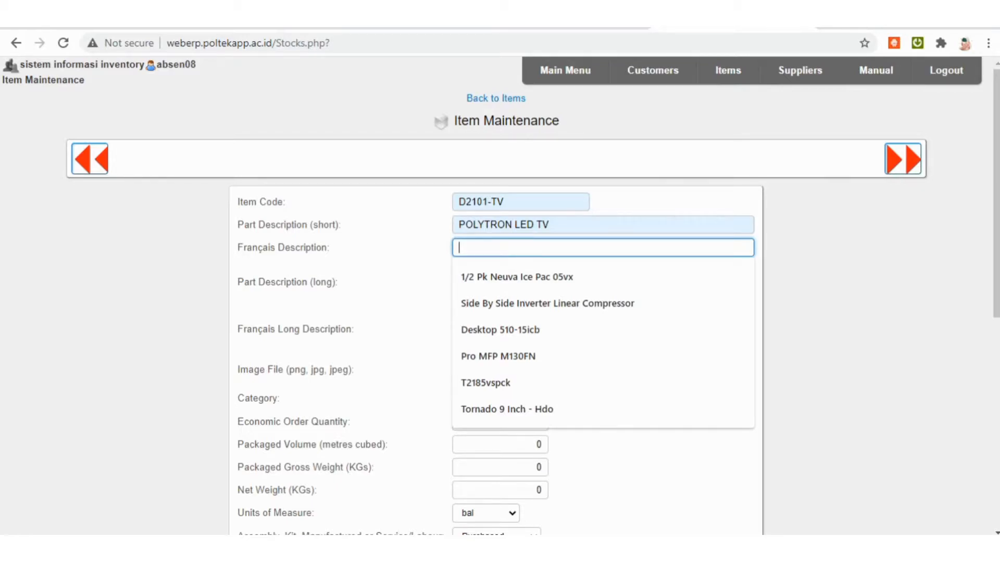
click(833, 271)
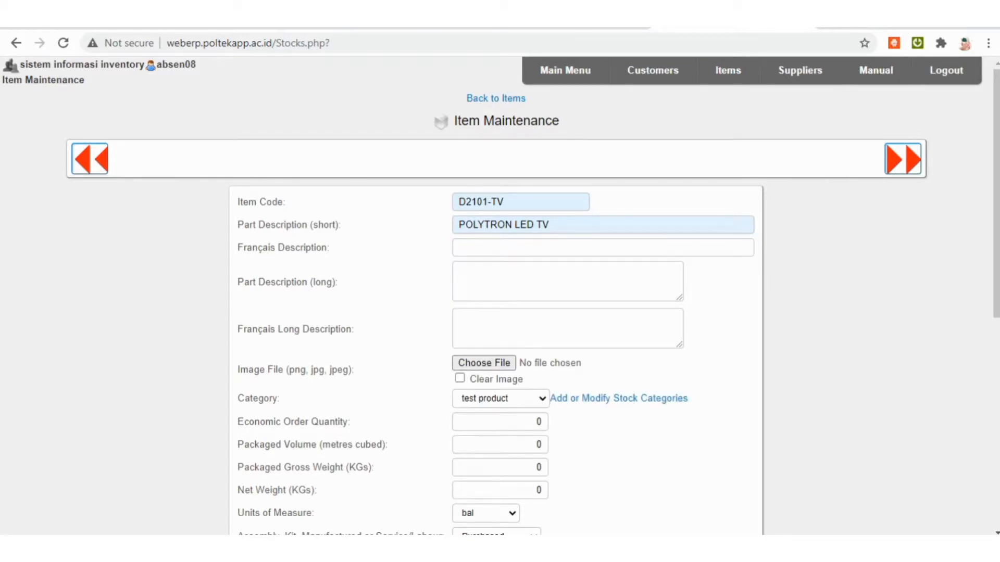
click(573, 20)
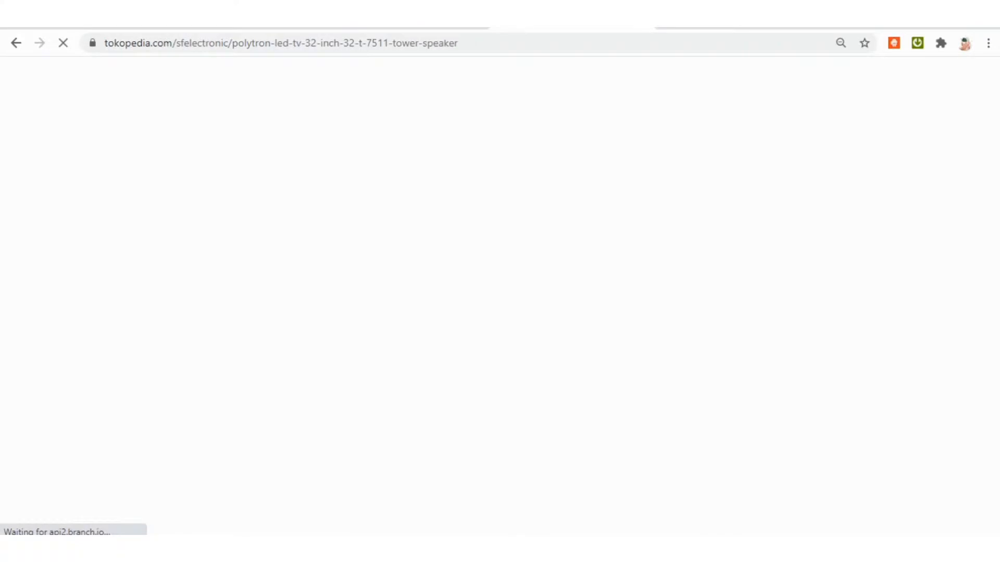
drag(489, 165, 579, 164)
drag(483, 164, 578, 164)
key(ctrl+c)
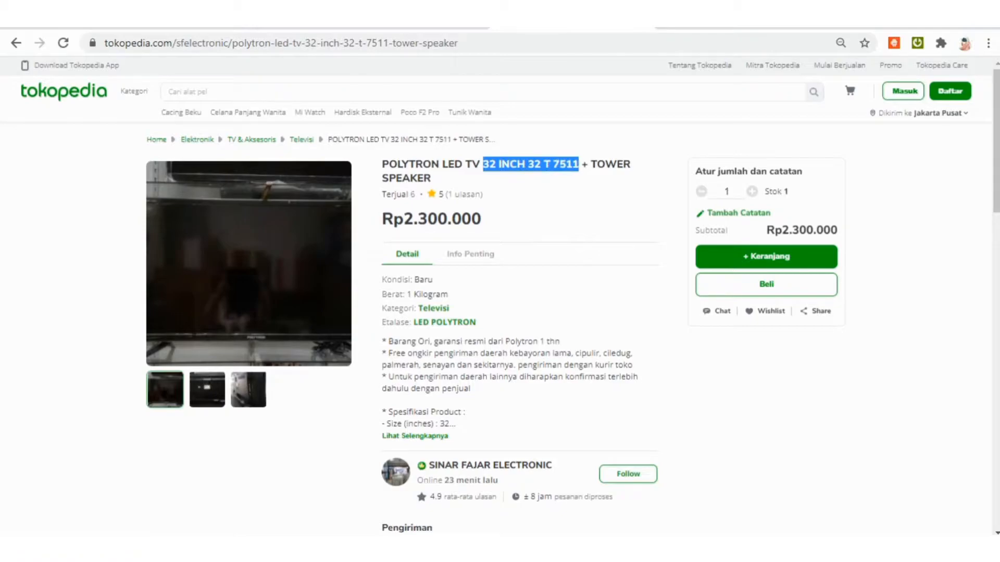
click(717, 20)
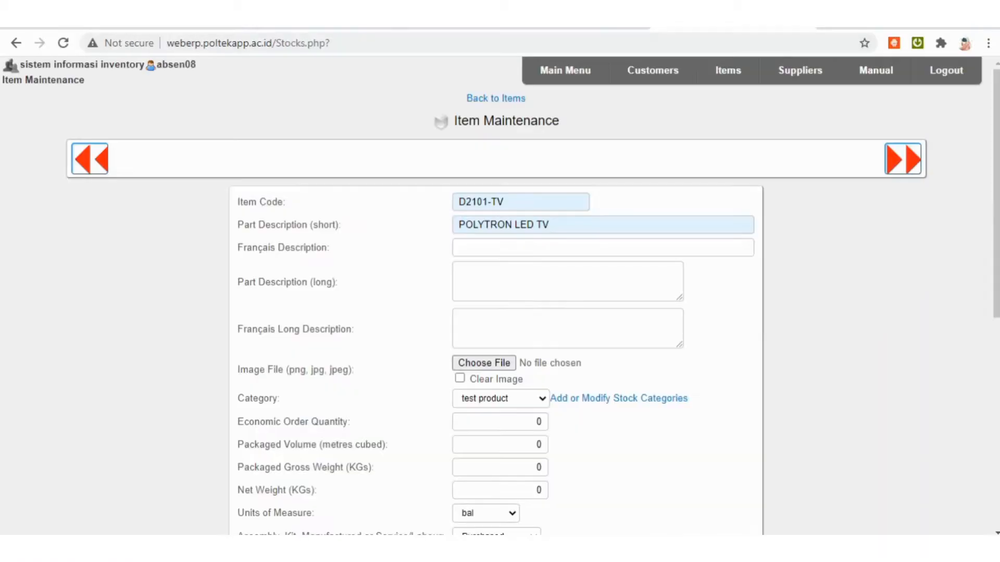
click(521, 248)
key(ctrl+v)
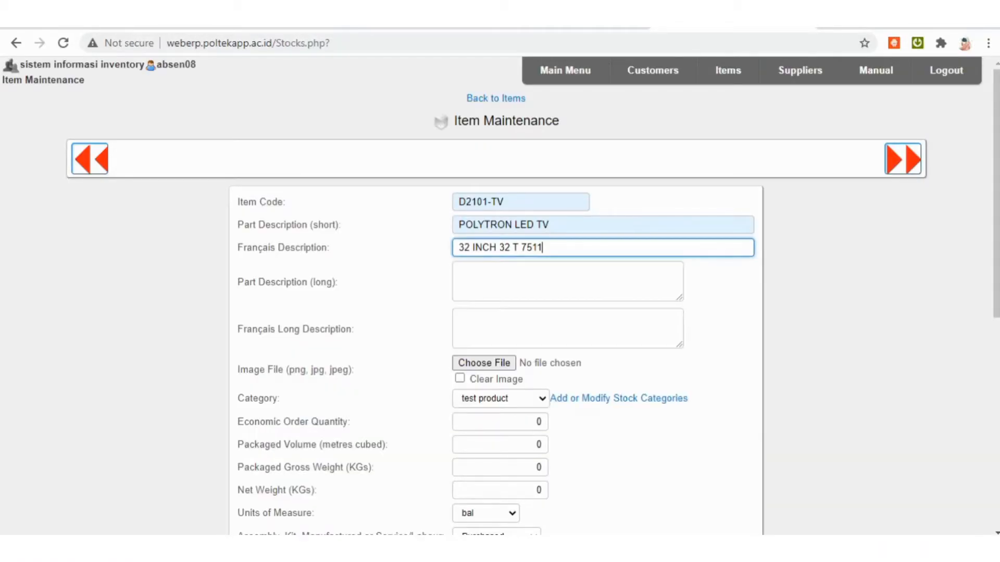
Enter 32 INCH 32 T 7511 as both the long part description and the Français Long Description.
scroll(496, 296, down, 1)
click(568, 208)
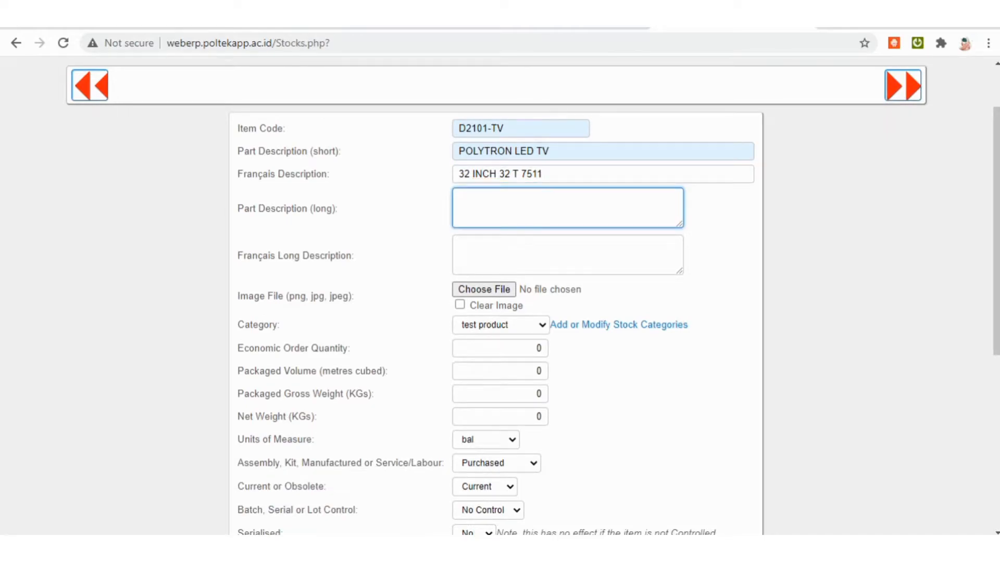
click(572, 174)
click(567, 208)
key(ctrl+v)
click(567, 255)
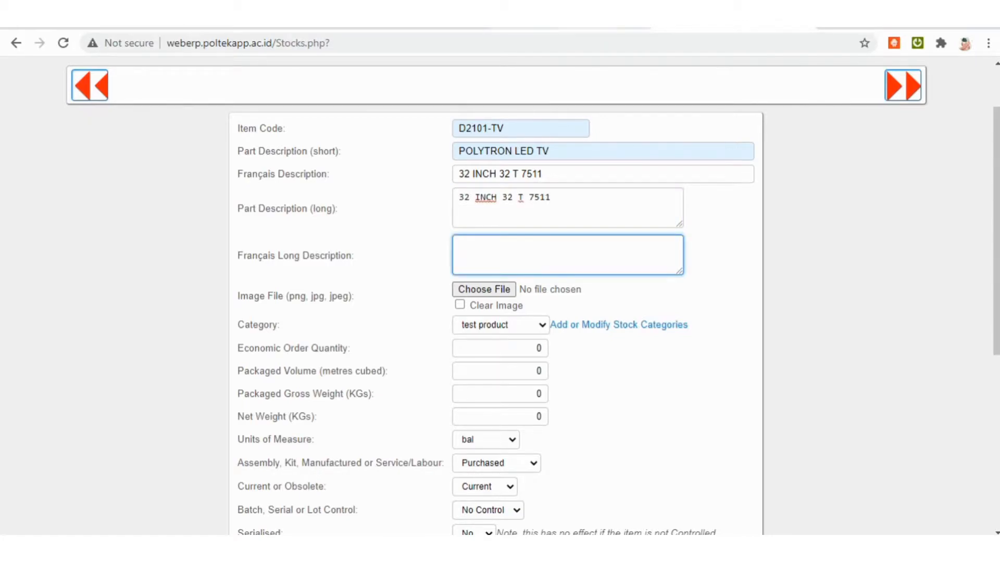
key(ctrl+shift+Tab)
scroll(500, 313, down, 7)
scroll(500, 313, up, 6)
key(ctrl+Tab)
key(ctrl+v)
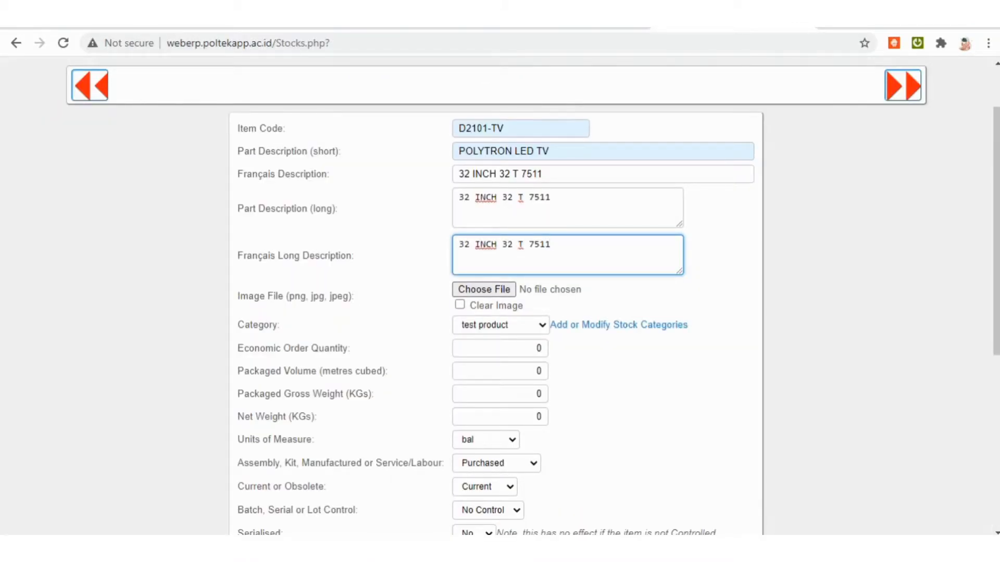
Set the new item's category to ELEKTRONIK.
click(500, 325)
scroll(495, 240, up, 10)
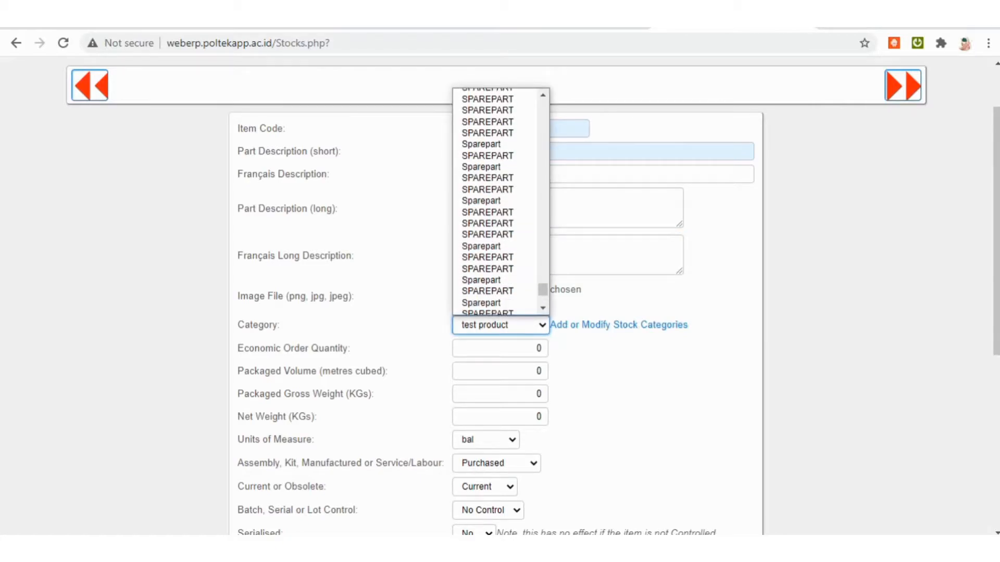
scroll(494, 208, down, 3)
scroll(495, 208, up, 15)
click(489, 187)
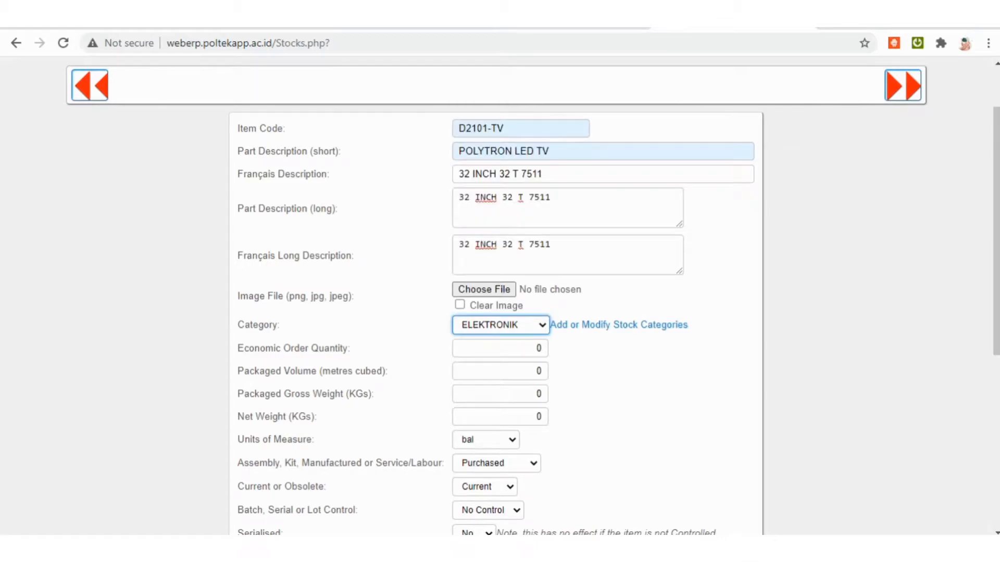
Set the item's tax category to Exempt and its units of measure to UNIT.
scroll(496, 297, down, 5)
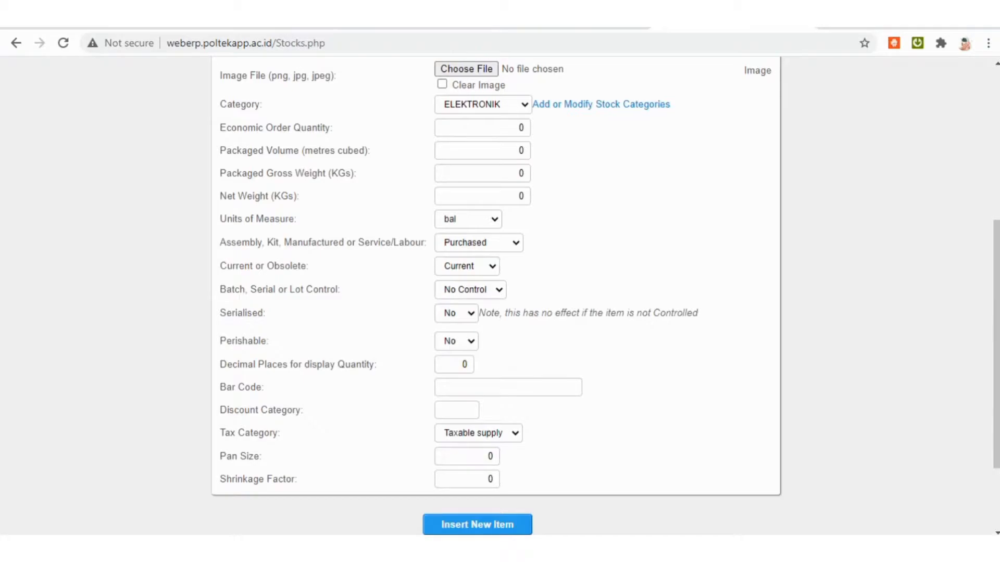
click(478, 433)
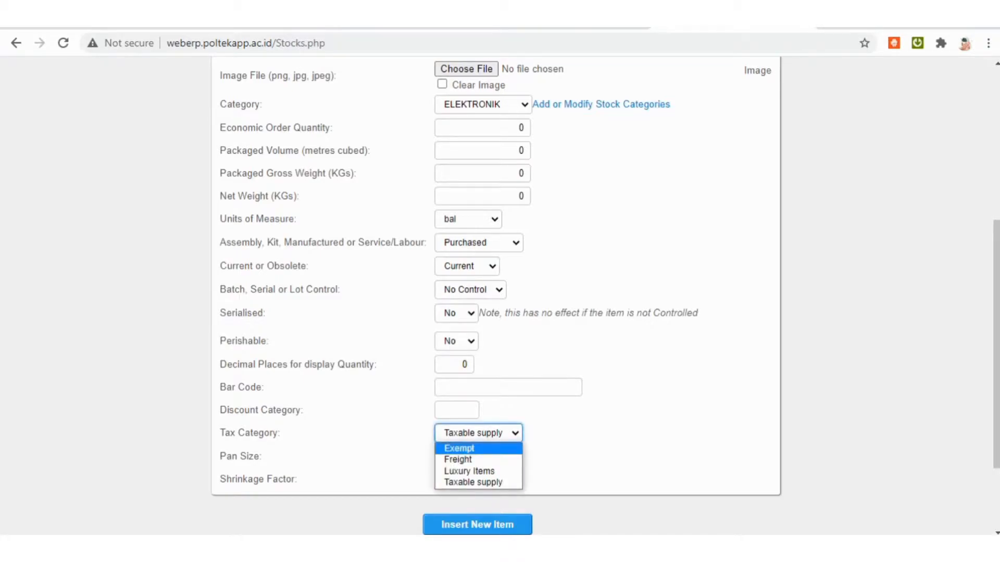
click(459, 448)
click(468, 220)
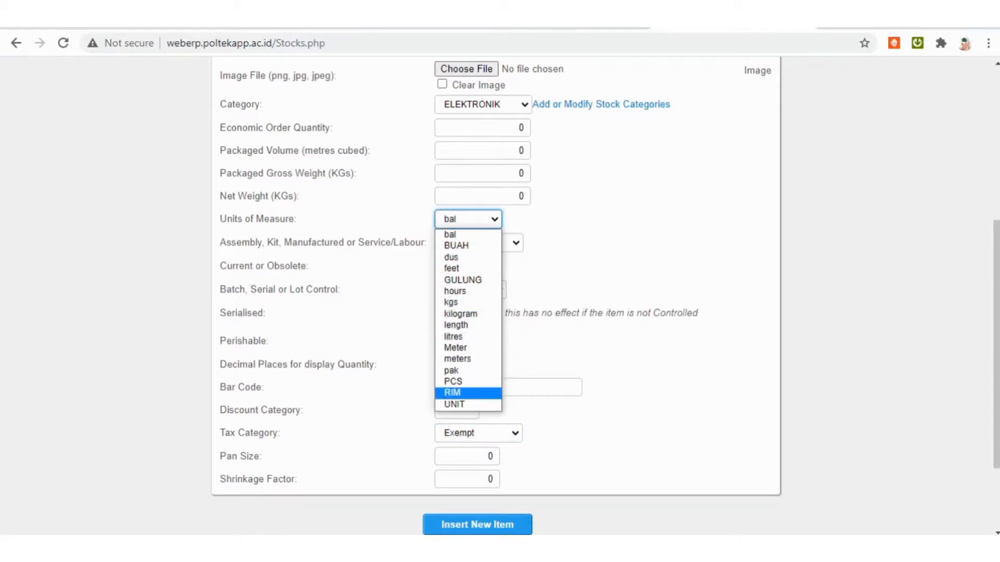
click(454, 404)
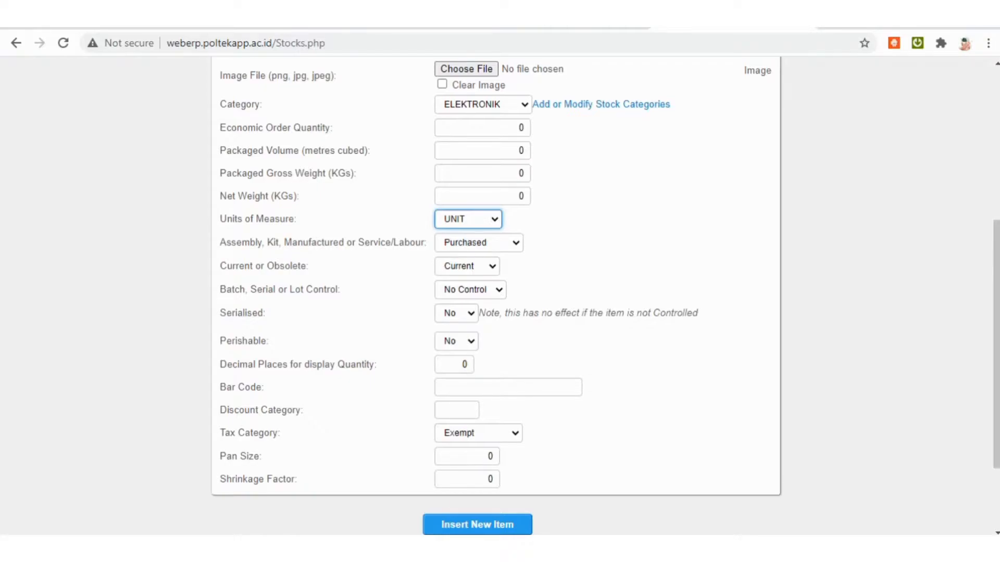
Review the completed item details and insert D2101-TV as a new item.
scroll(500, 297, up, 3)
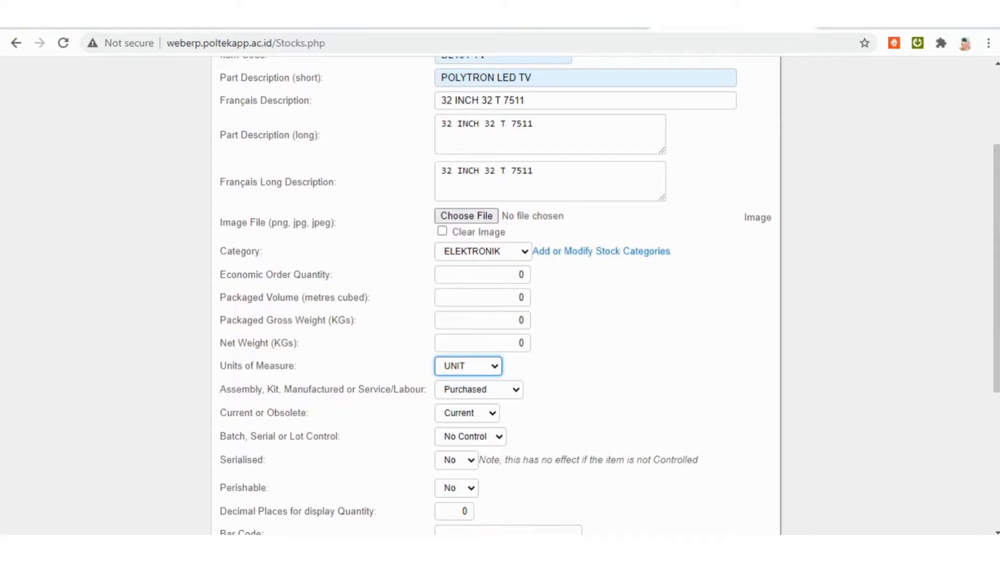
scroll(500, 297, up, 3)
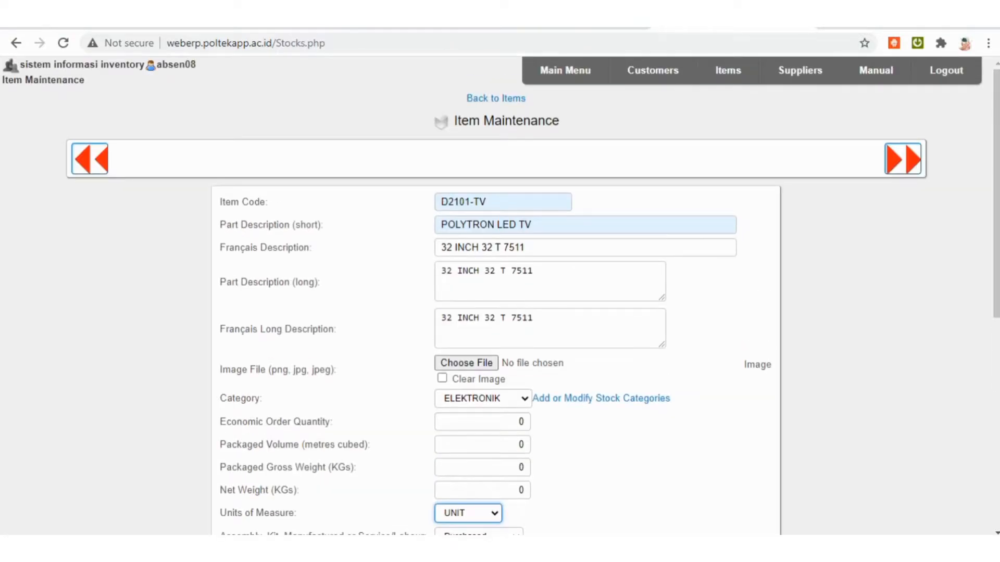
scroll(500, 297, down, 6)
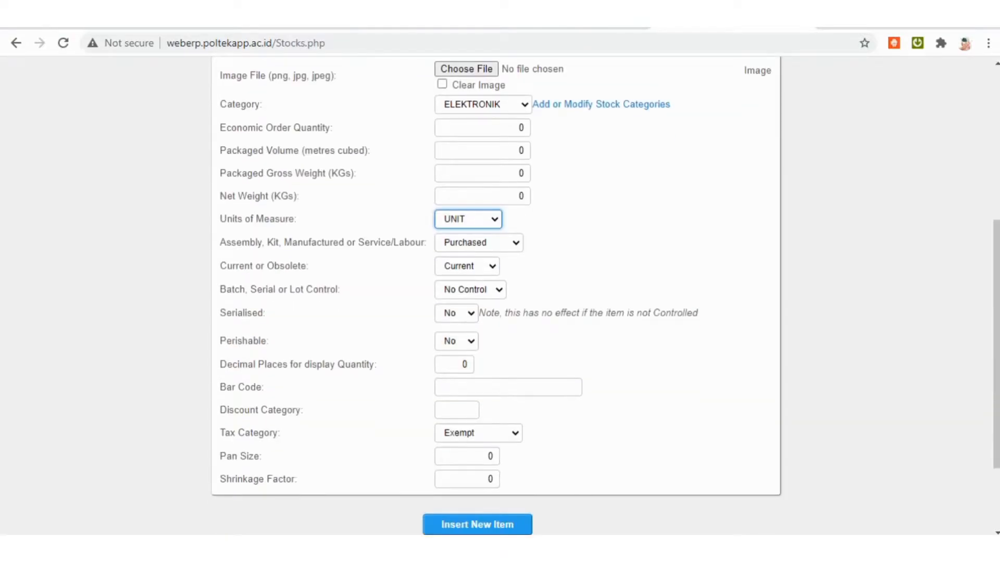
scroll(500, 297, down, 2)
click(477, 451)
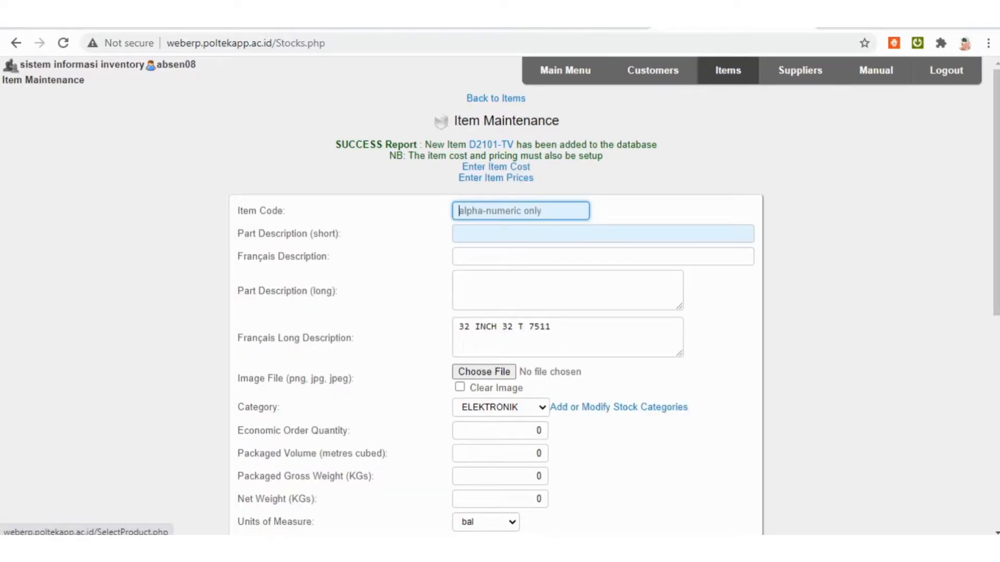
Search the inventory items for the stock code D2101-TV.
click(728, 70)
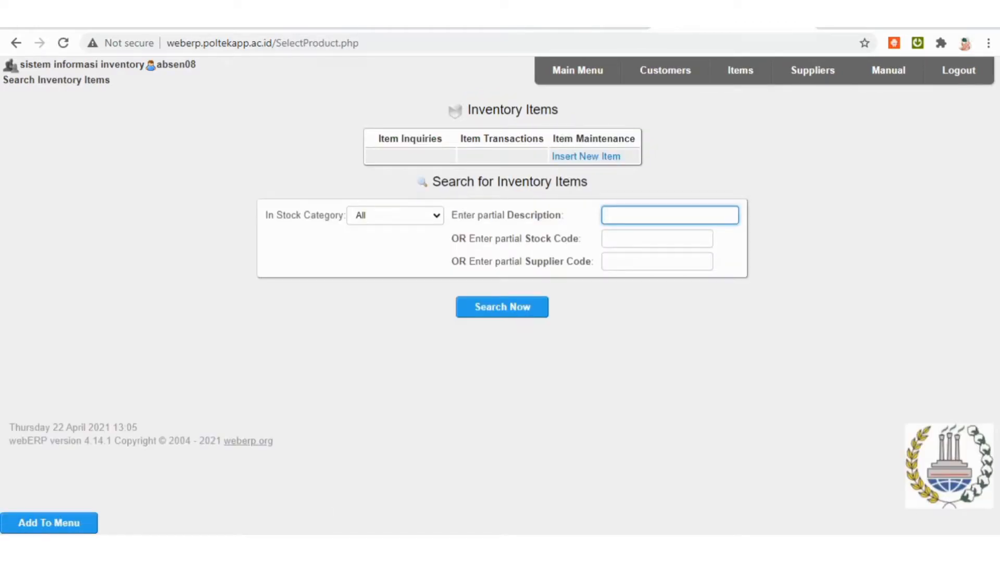
click(658, 239)
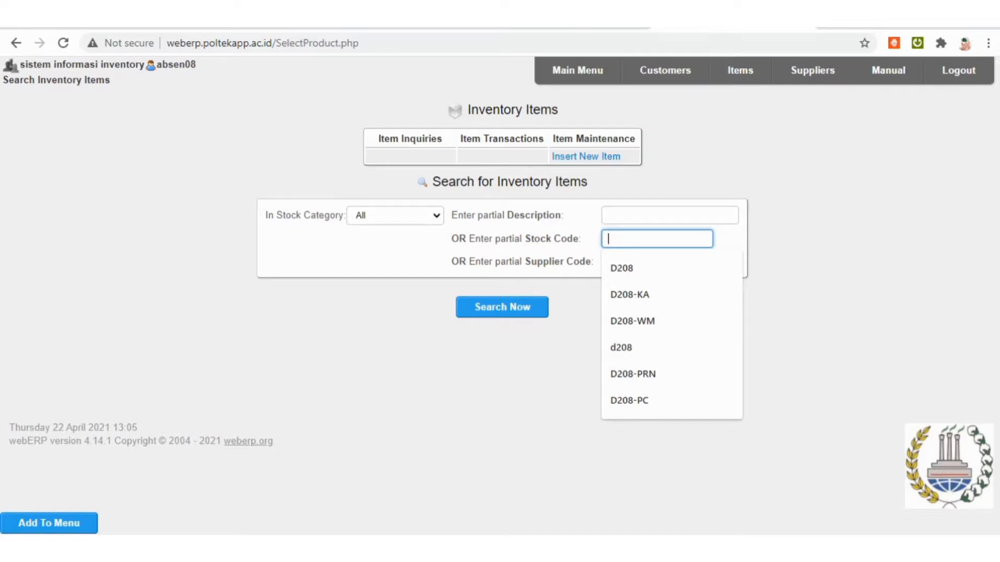
text(D2101)
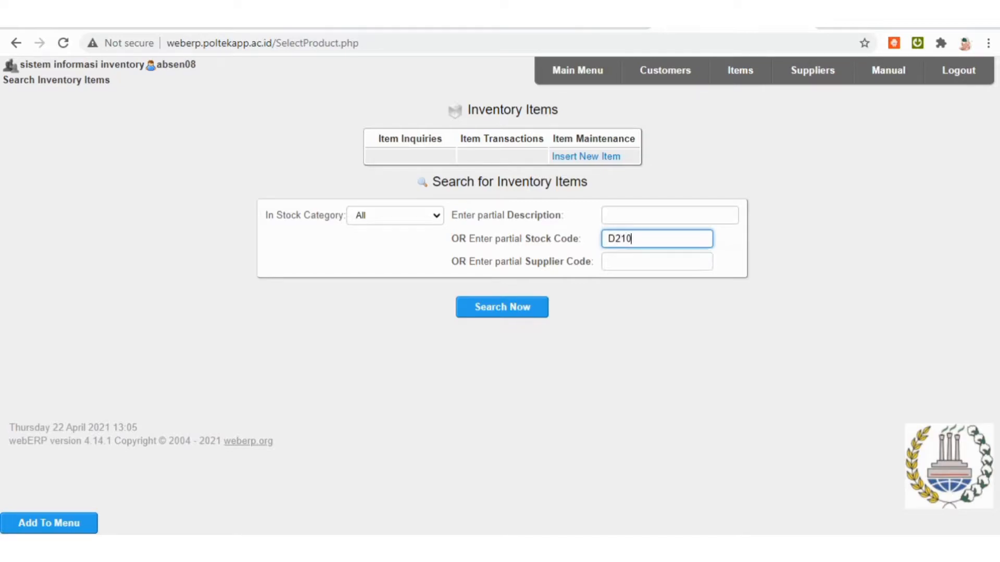
text(-TV)
key(Return)
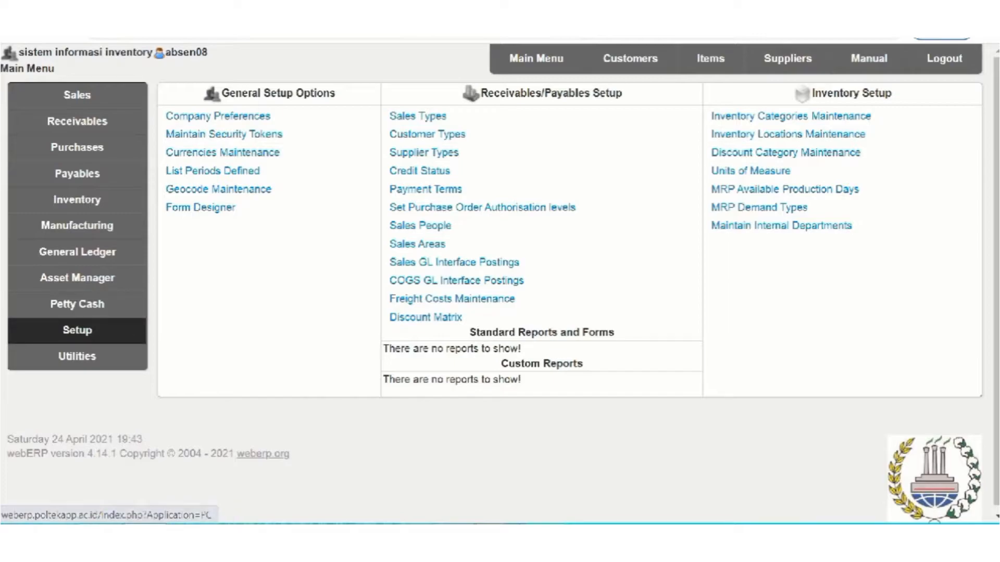
Open the purchase order authorisation levels and check user d208's currency and authority level.
click(482, 207)
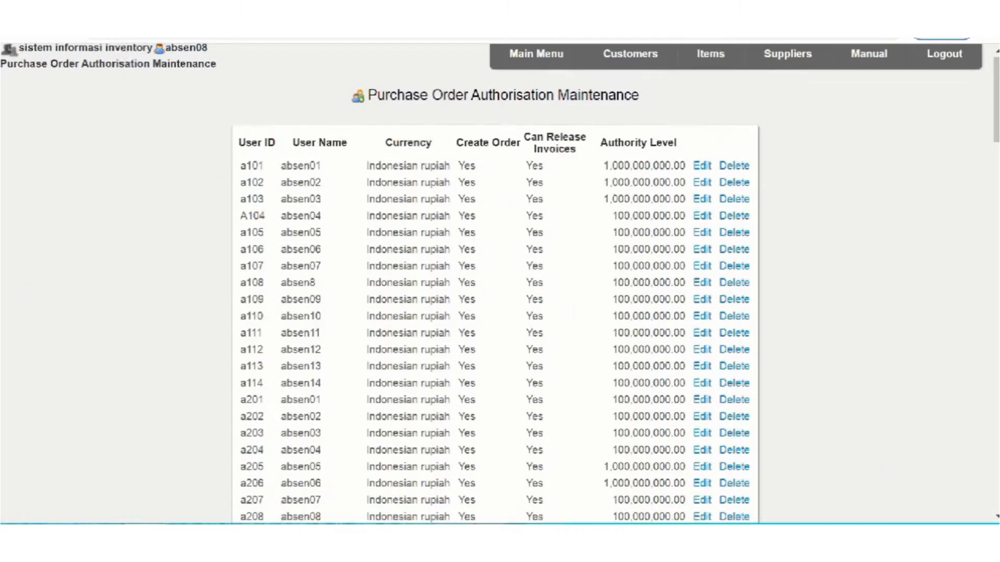
scroll(494, 281, down, 20)
scroll(494, 281, down, 15)
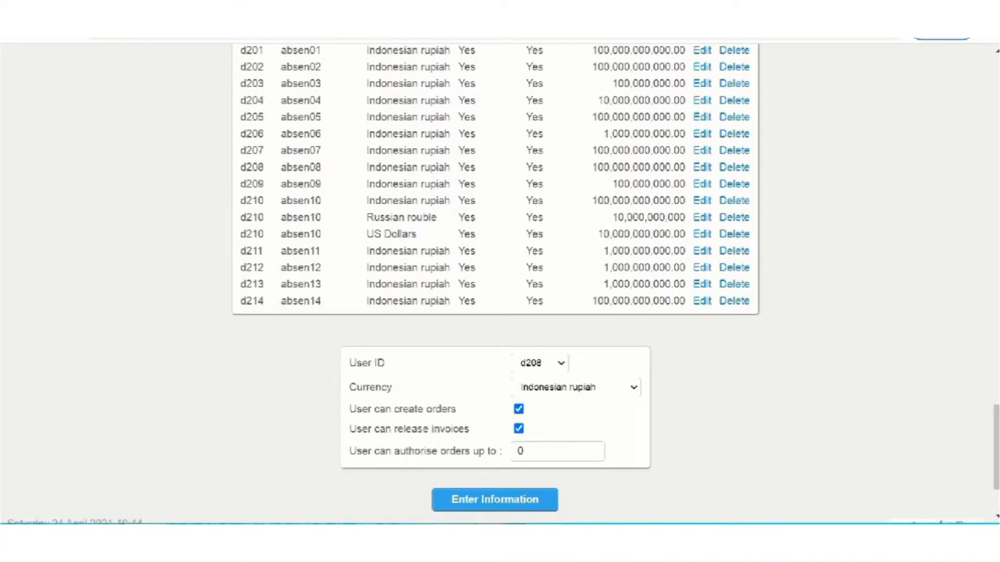
drag(241, 167, 264, 167)
drag(591, 167, 686, 167)
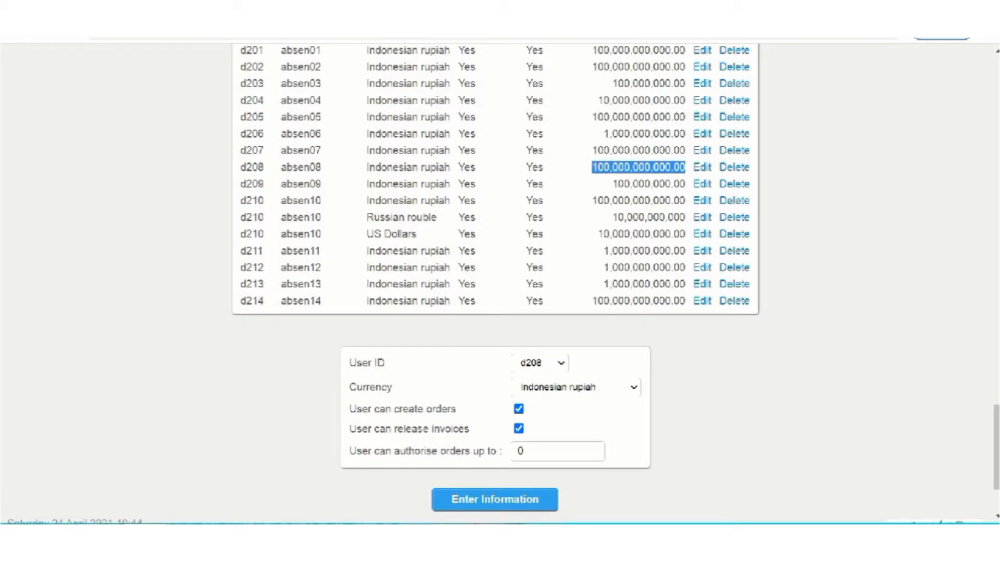
scroll(495, 281, up, 20)
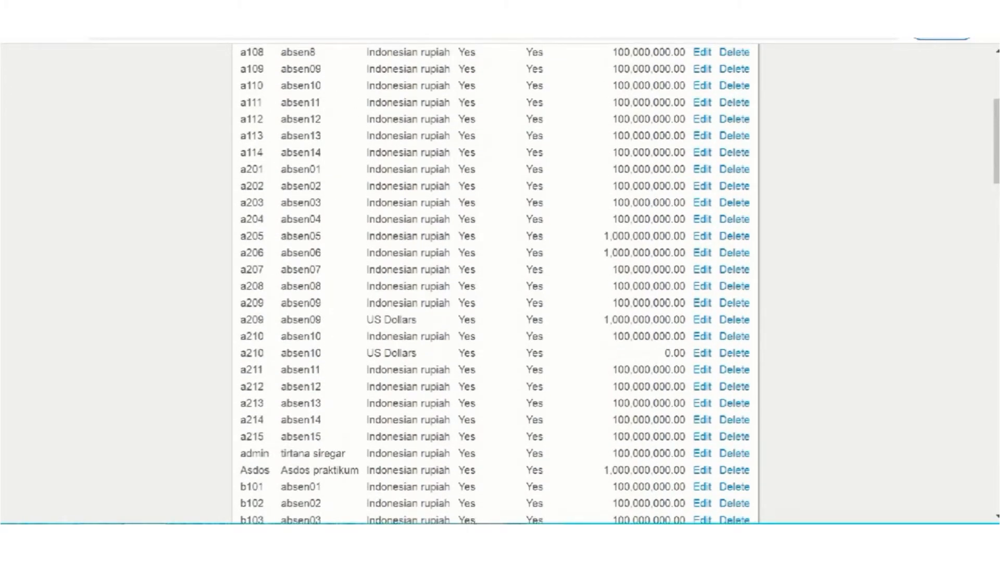
scroll(495, 281, up, 5)
Go to the purchasing module from the main menu and start a new purchase order.
click(536, 58)
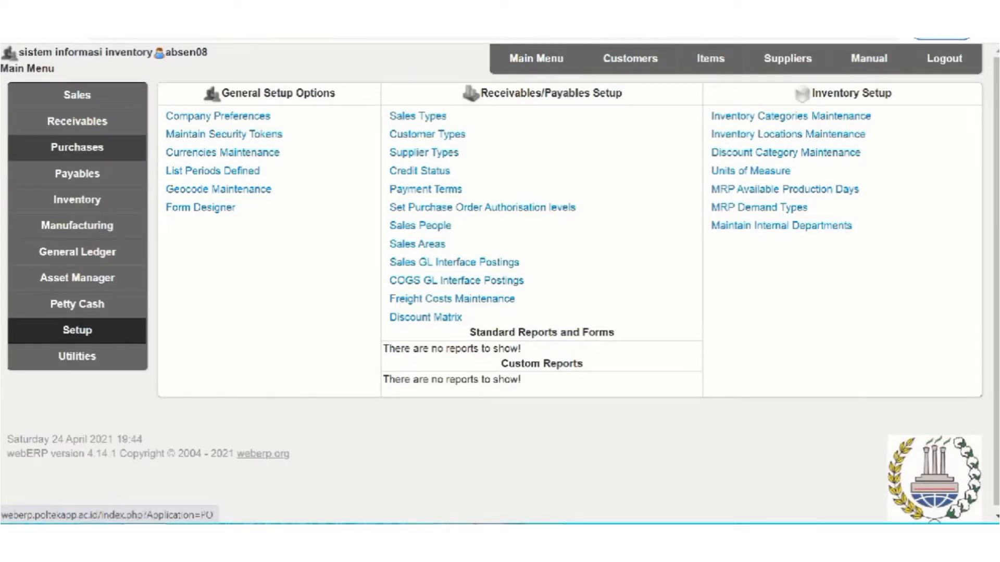
click(77, 147)
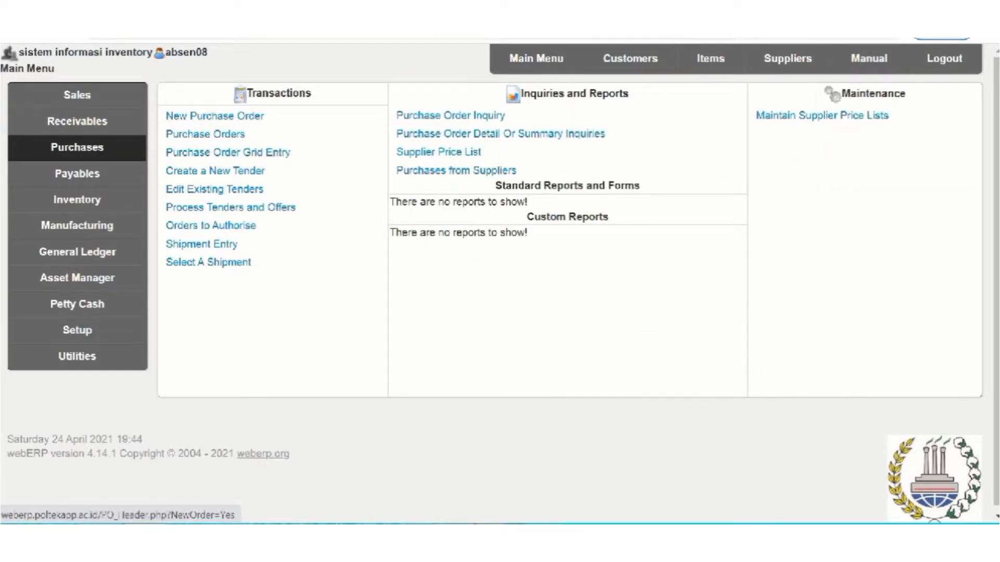
click(214, 116)
Search for the supplier by code D2101 and select PT. SEJAHTERA 3 for the purchase order.
click(751, 144)
text(D)
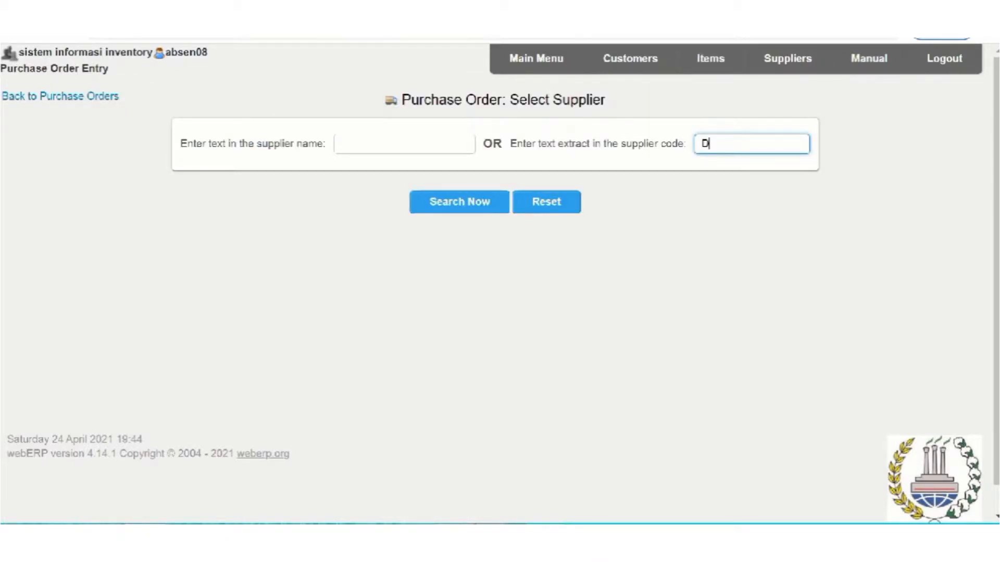
text(2013)
key(BackSpace)
key(BackSpace)
key(BackSpace)
text(101)
key(Tab)
key(Return)
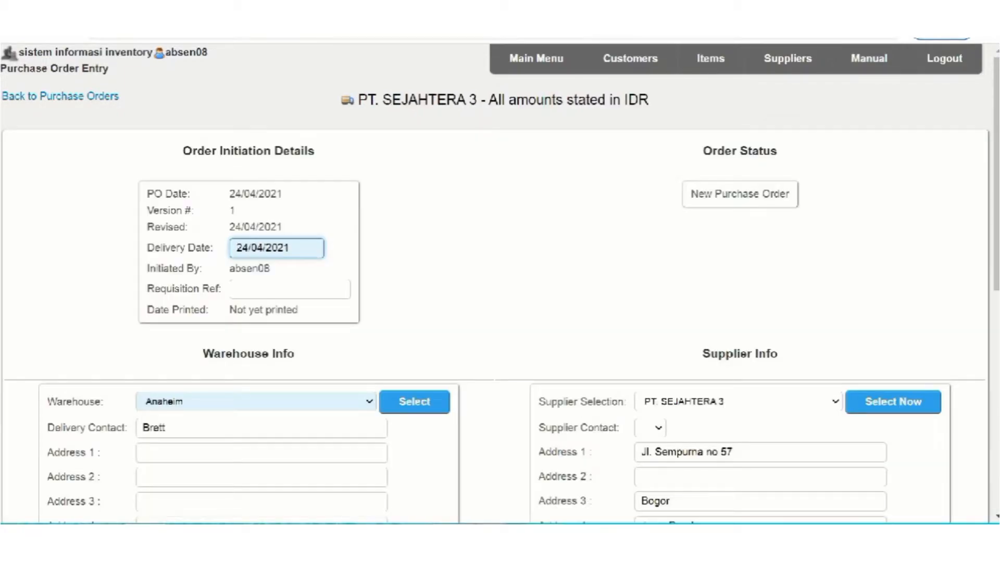
Choose the warehouse listed directly after WAREHOUSE Q as the purchase order's delivery warehouse and review its filled-in address details.
scroll(500, 281, down, 4)
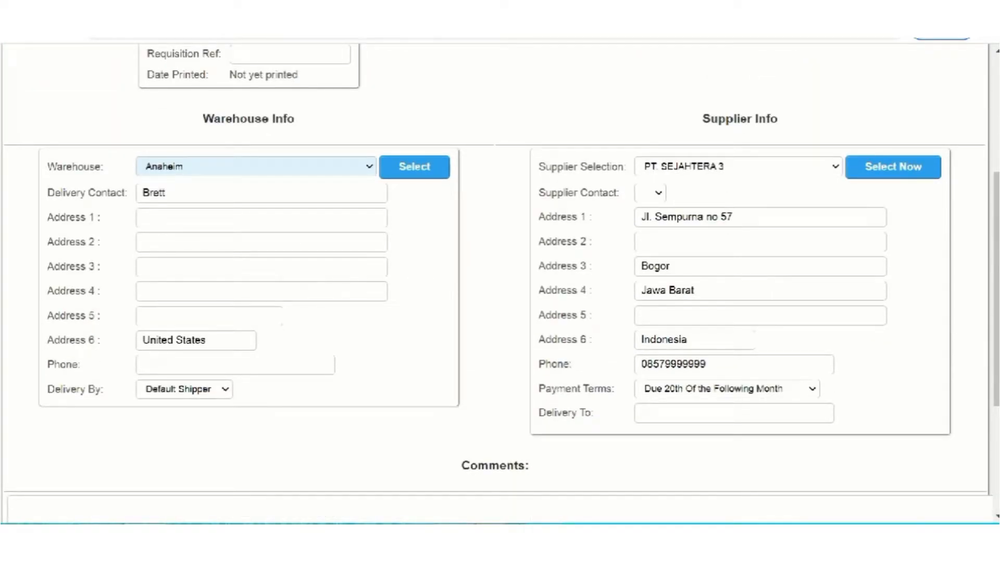
click(738, 166)
key(Escape)
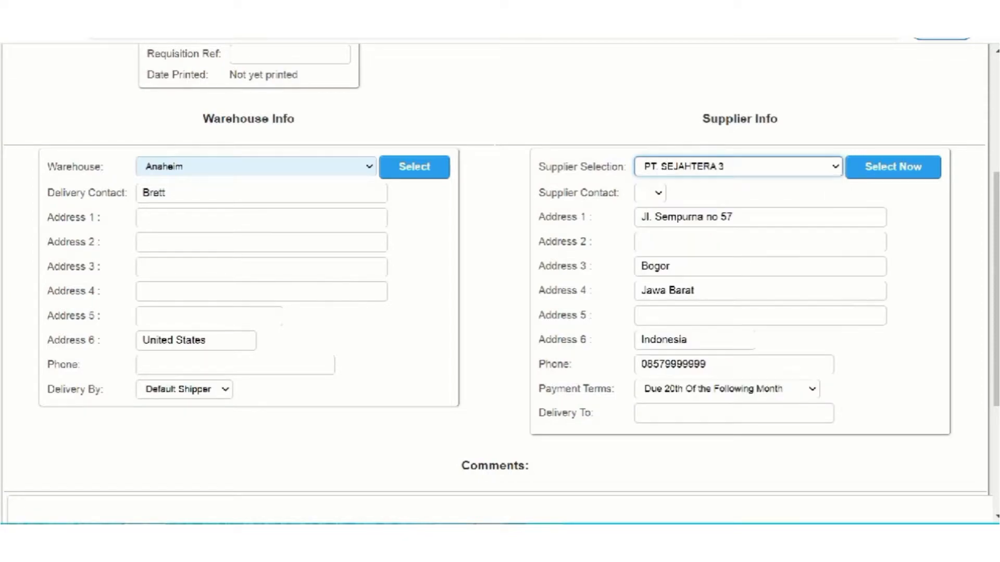
click(256, 167)
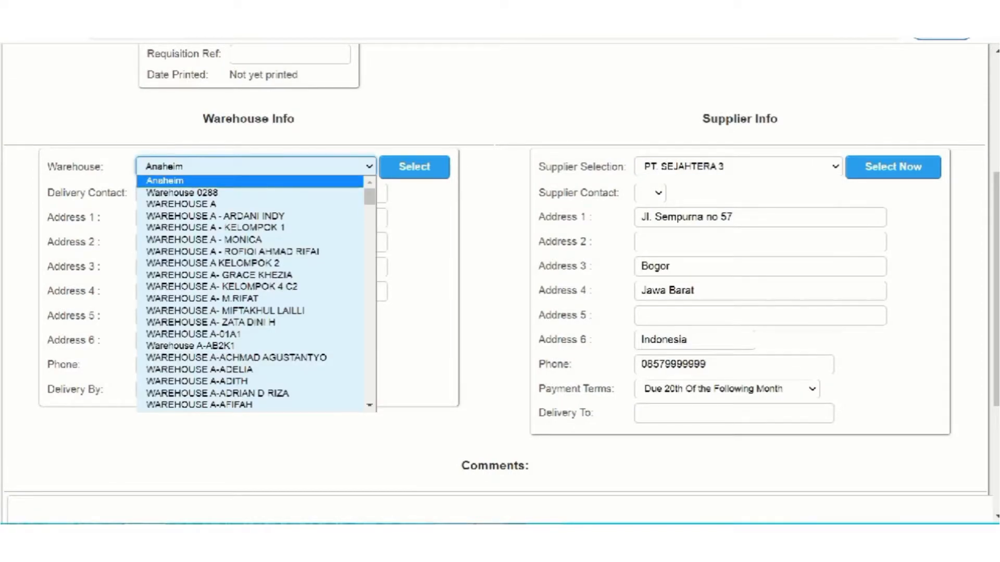
drag(369, 196, 369, 379)
scroll(312, 360, down, 3)
scroll(312, 324, up, 2)
scroll(250, 338, down, 3)
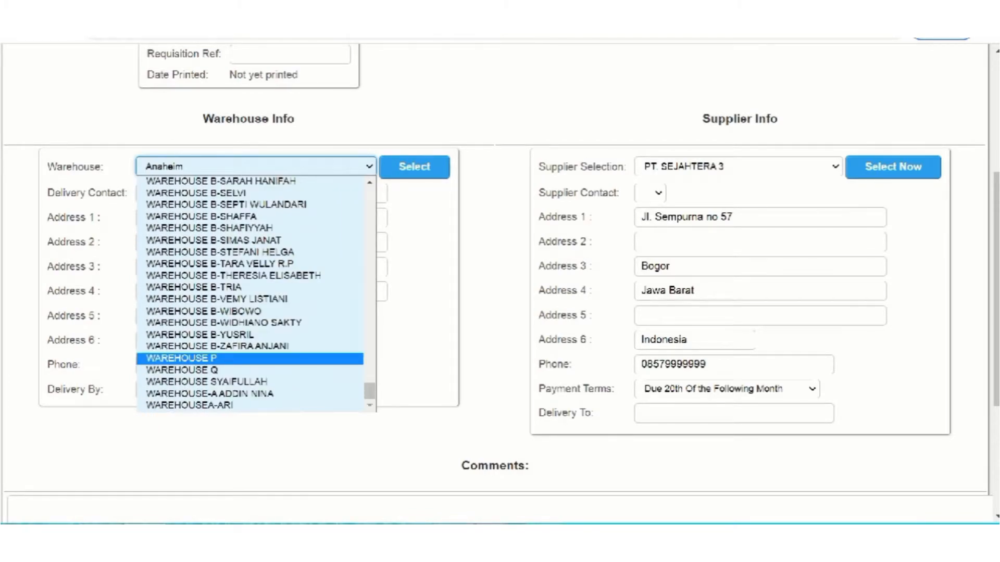
click(206, 382)
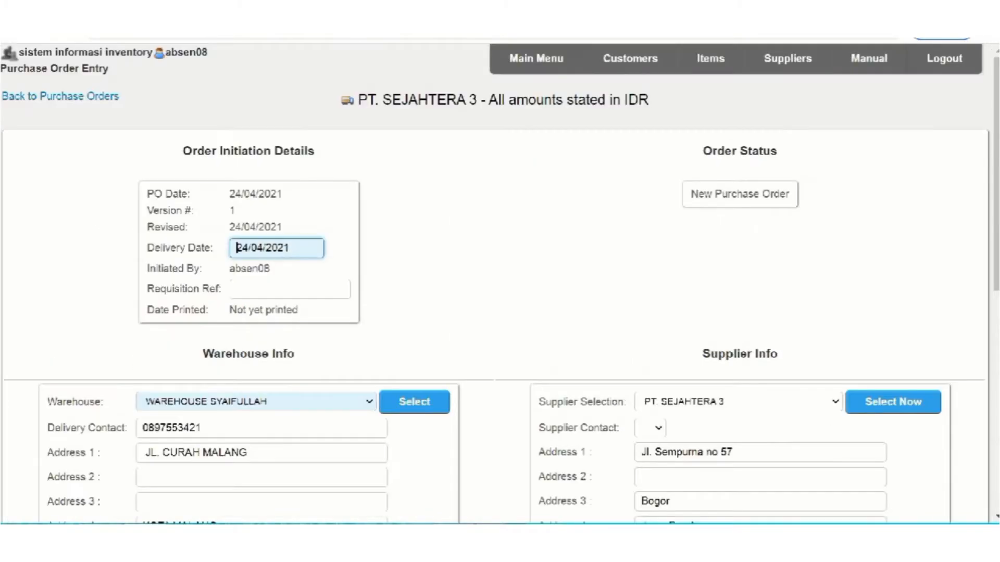
scroll(500, 284, down, 7)
scroll(500, 284, up, 2)
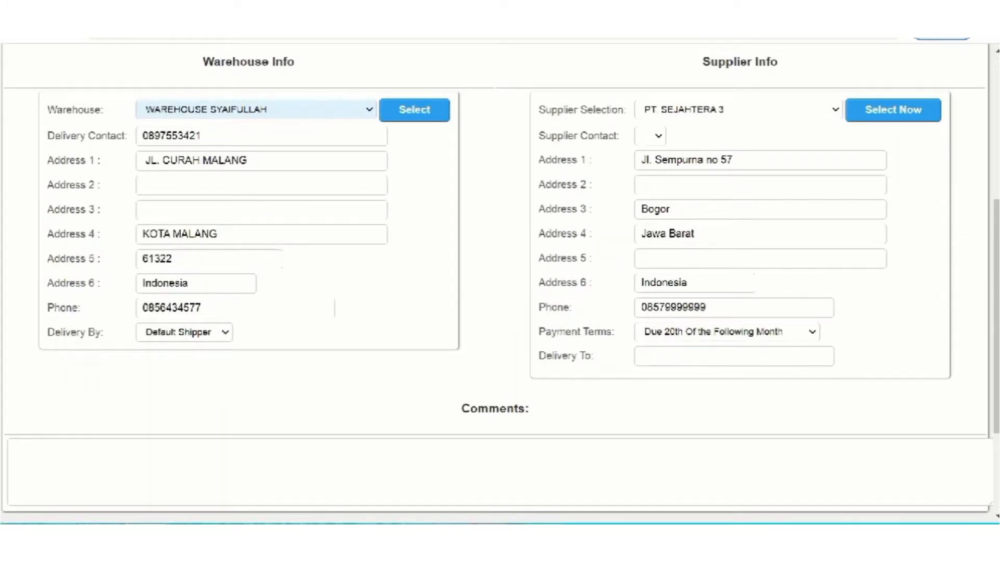
Proceed to the order's line items and search for stock code d2101 without restricting the results to this supplier's items.
scroll(500, 281, down, 3)
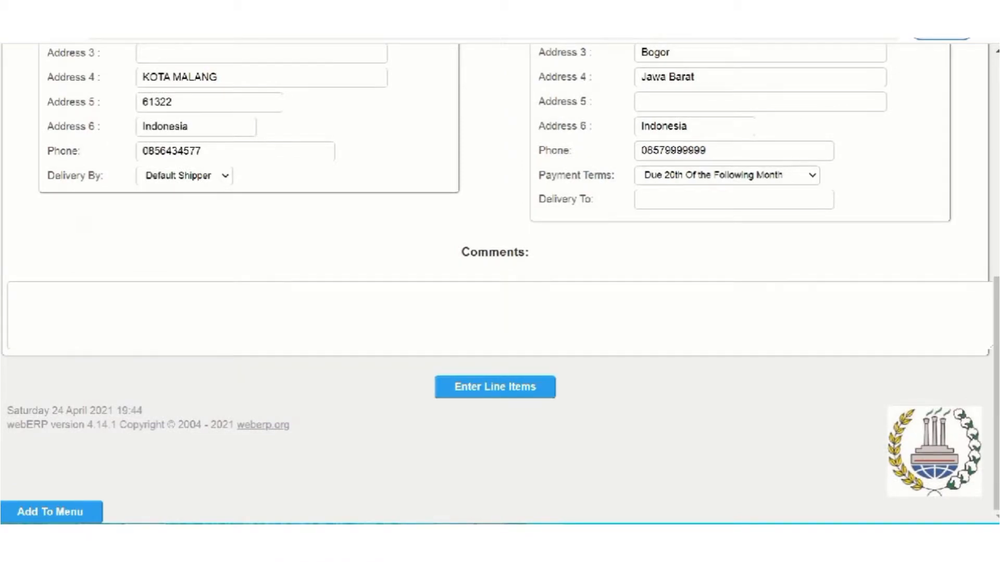
click(495, 387)
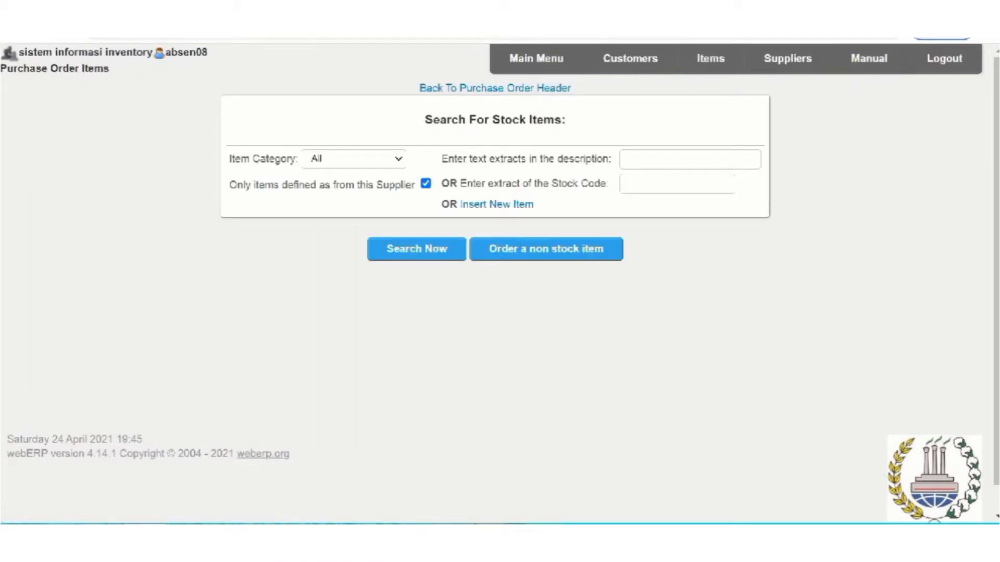
click(676, 183)
text(d)
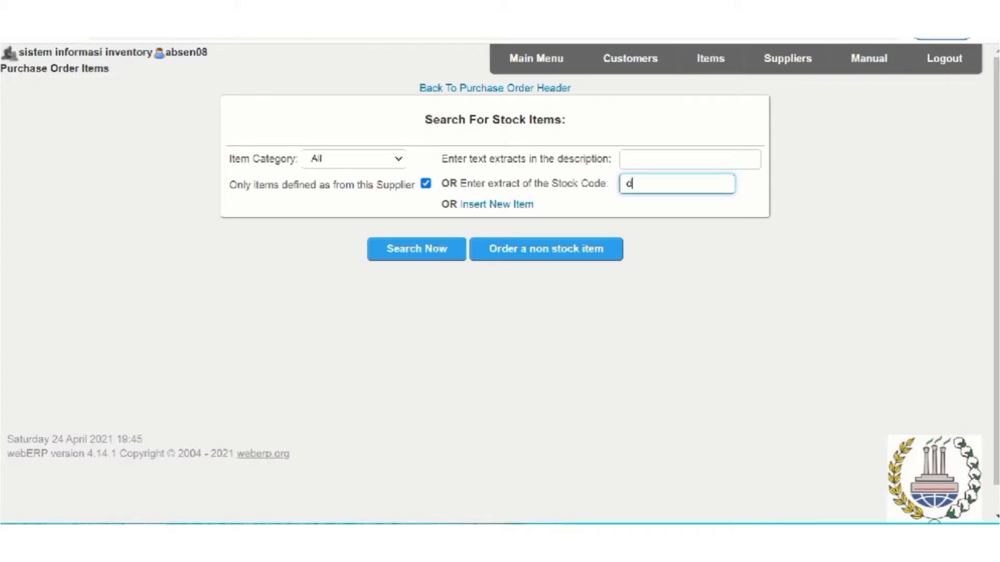
text(2101)
click(426, 184)
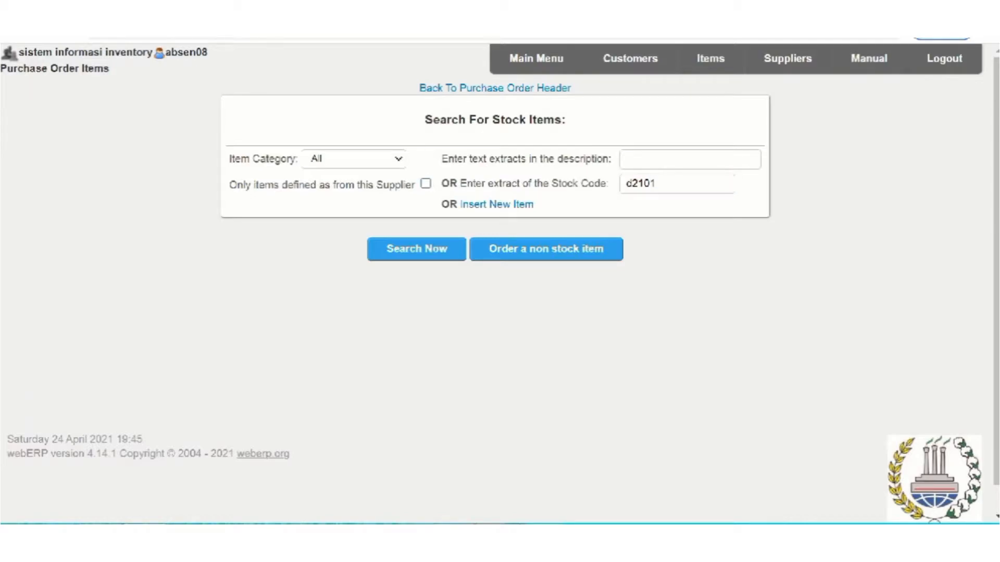
click(417, 250)
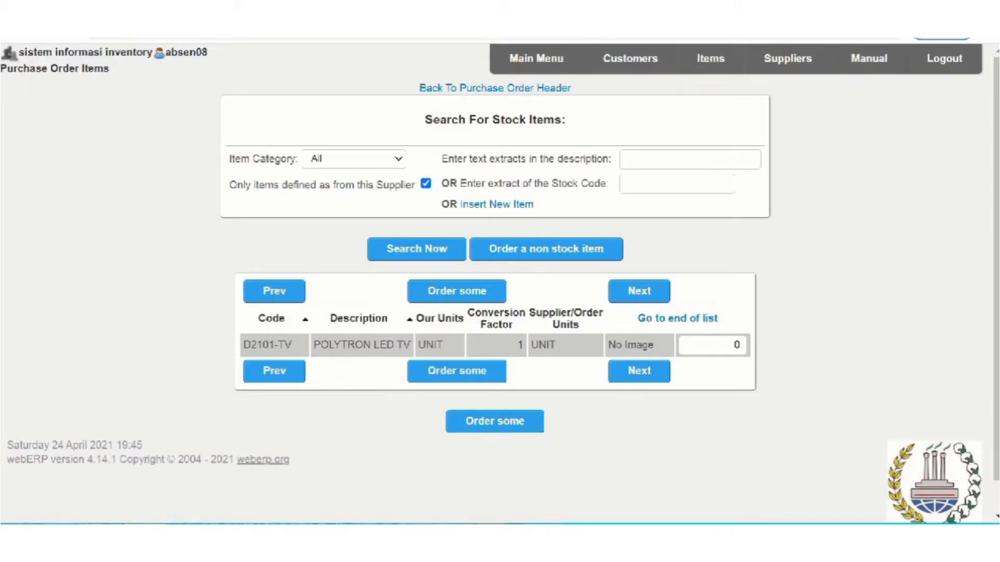
Add 10 units of D2101-TV to the purchase order.
click(732, 345)
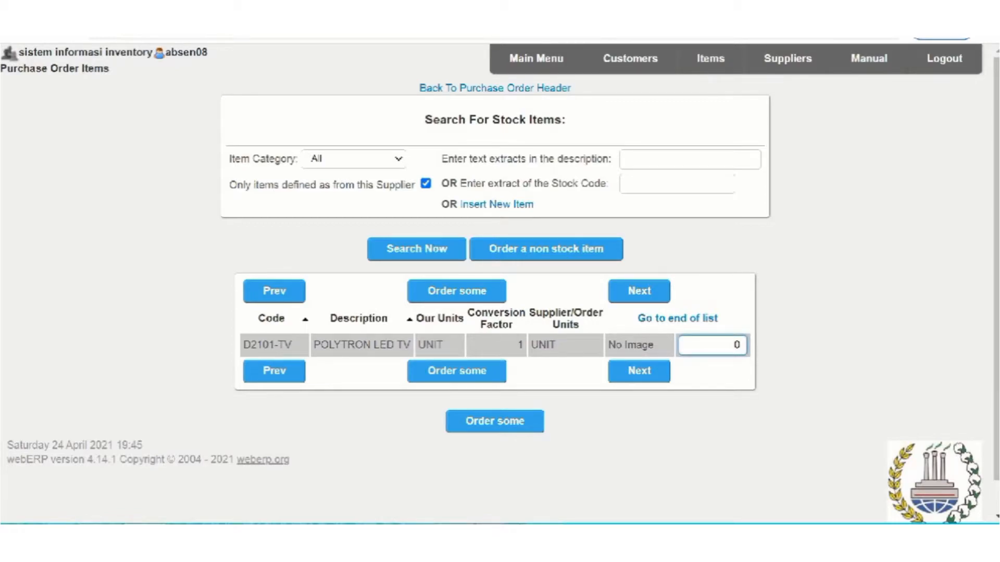
text(1)
key(Return)
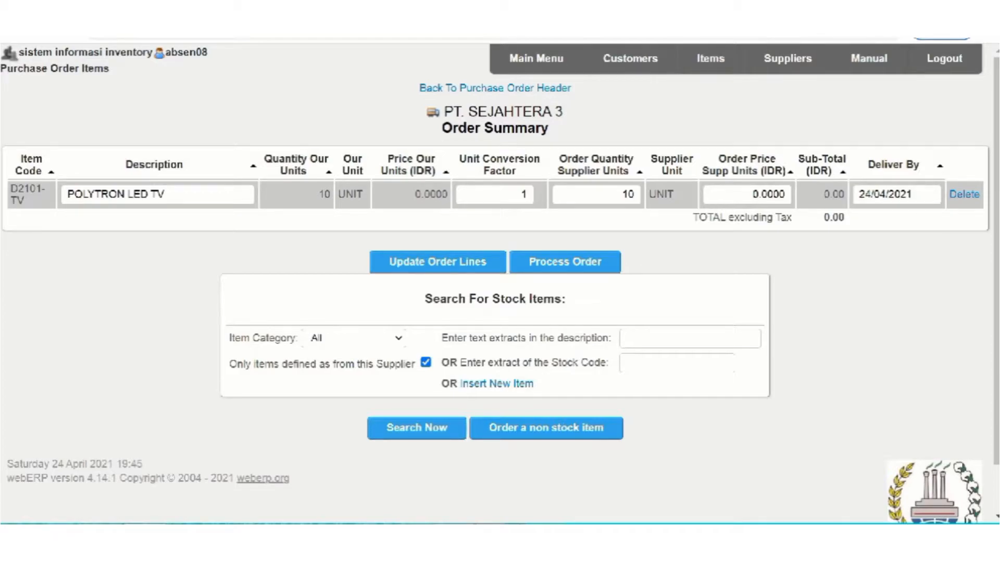
Set the D2101-TV line's order price to 2500000 IDR, then update and process the purchase order.
drag(752, 194, 786, 194)
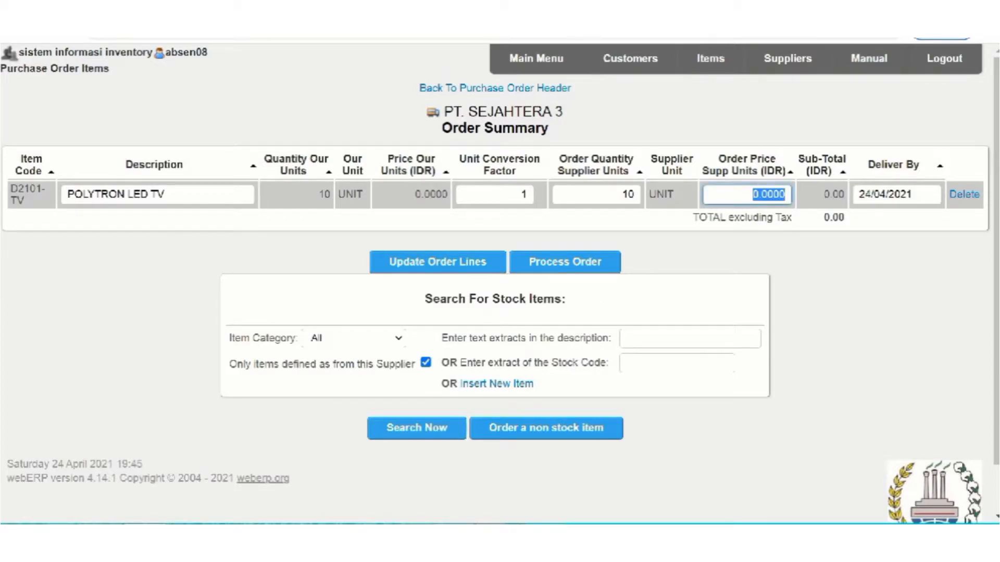
text(2500000)
click(437, 262)
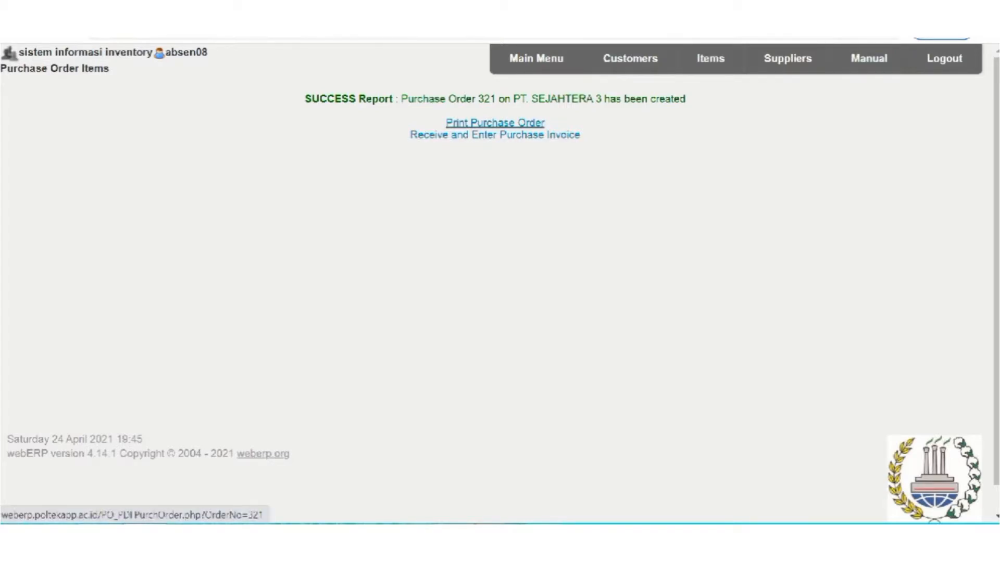
Print the purchase order and check the item, quantity, unit price and total in the PDF.
click(495, 123)
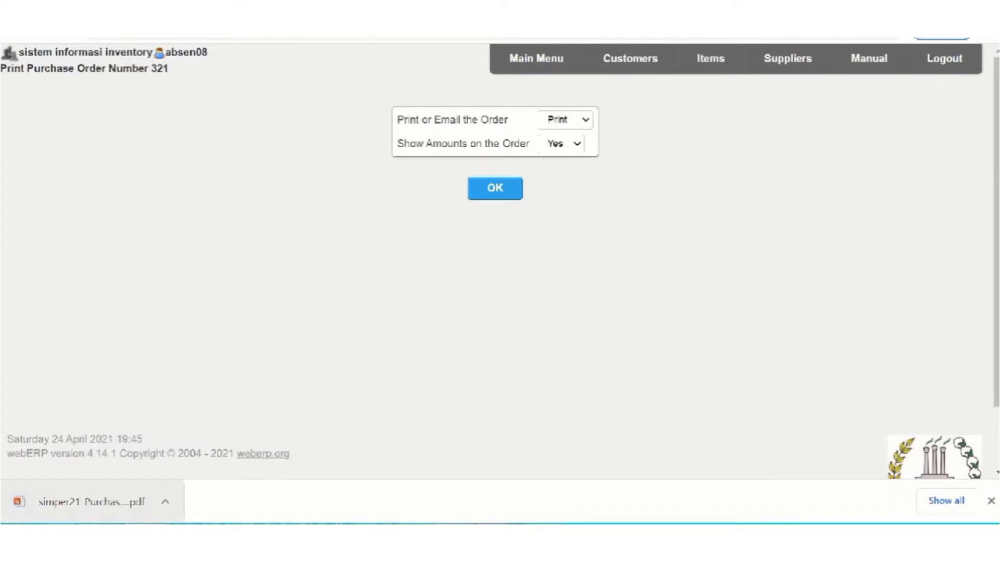
click(91, 502)
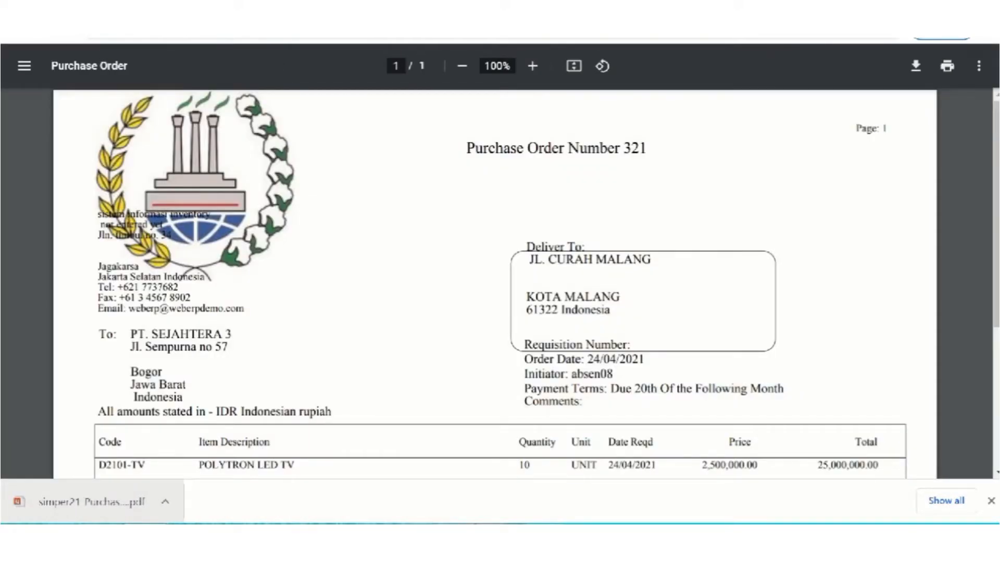
scroll(495, 282, down, 3)
drag(98, 308, 298, 309)
drag(519, 308, 531, 308)
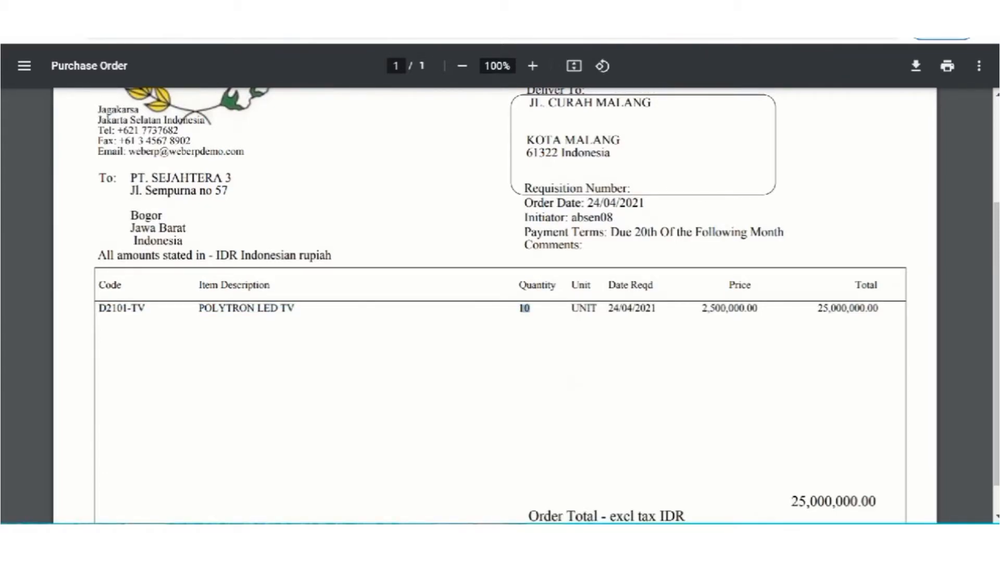
drag(702, 309, 757, 309)
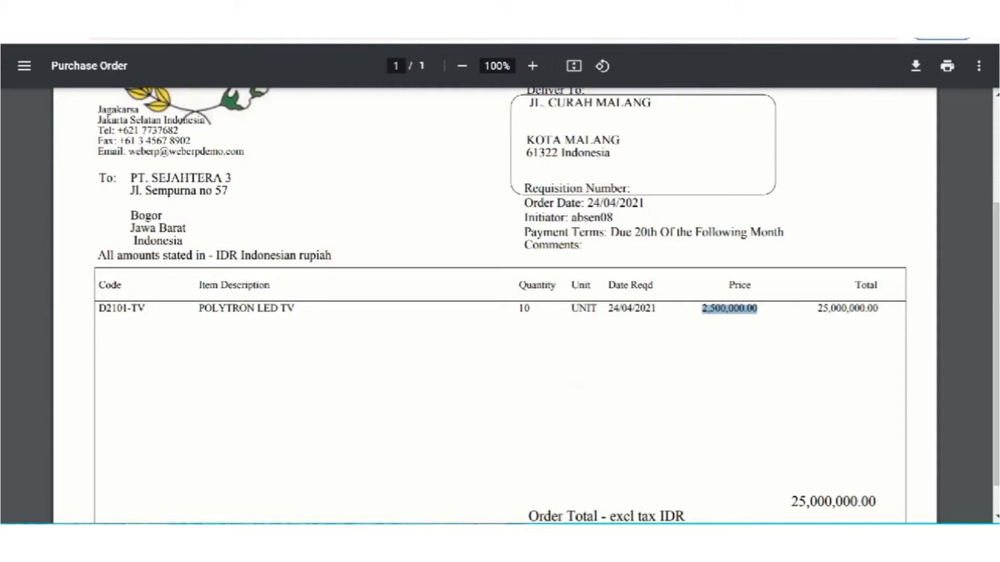
drag(817, 308, 878, 308)
scroll(494, 307, down, 1)
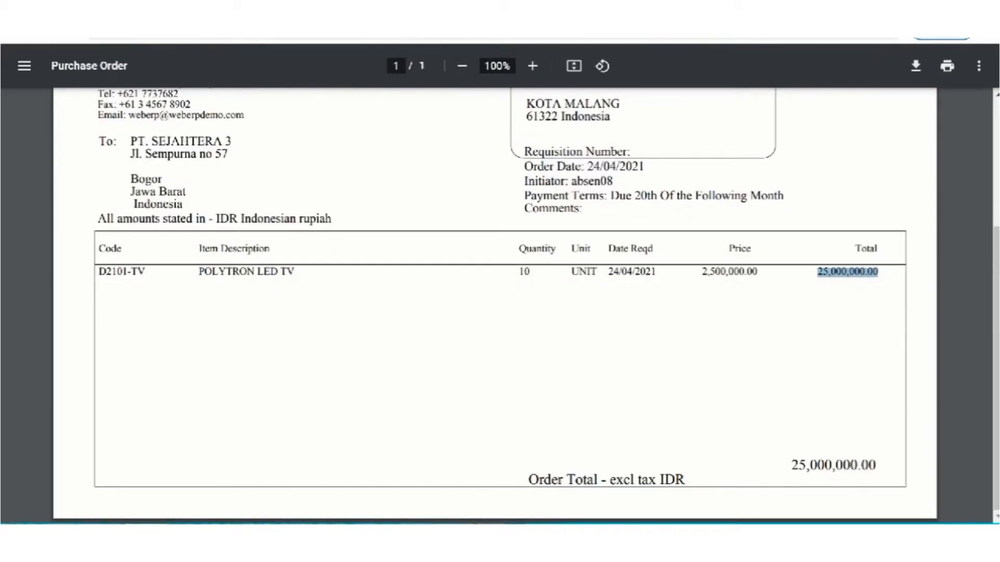
key(alt+Left)
key(alt+Left)
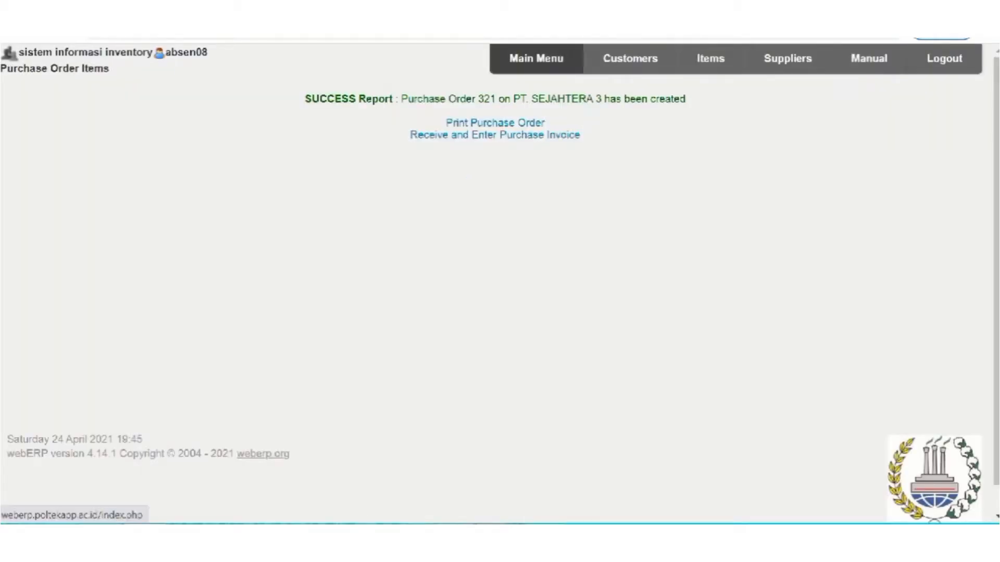
Search the outstanding purchase orders for the stock location listed directly after WAREHOUSE Q.
click(536, 58)
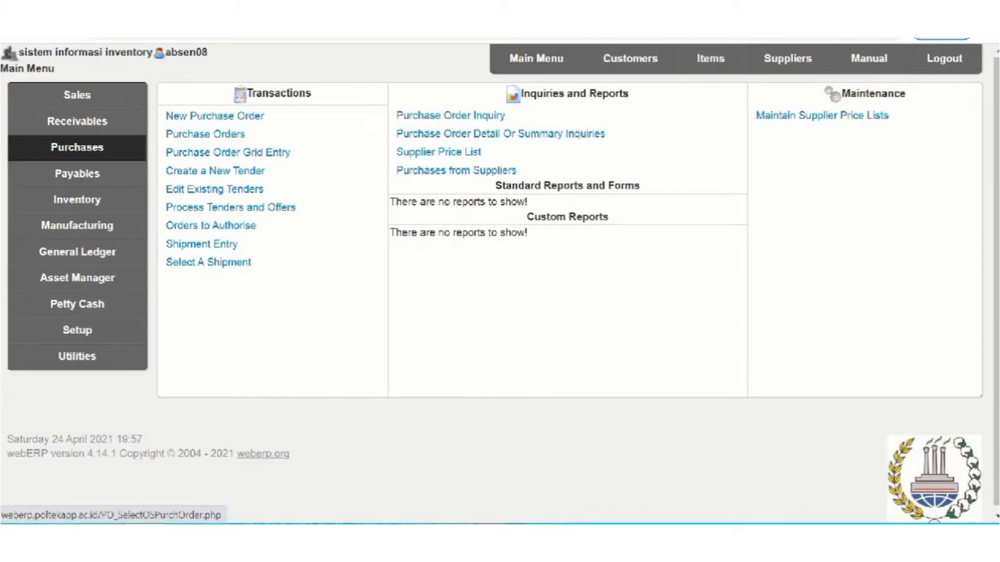
click(205, 134)
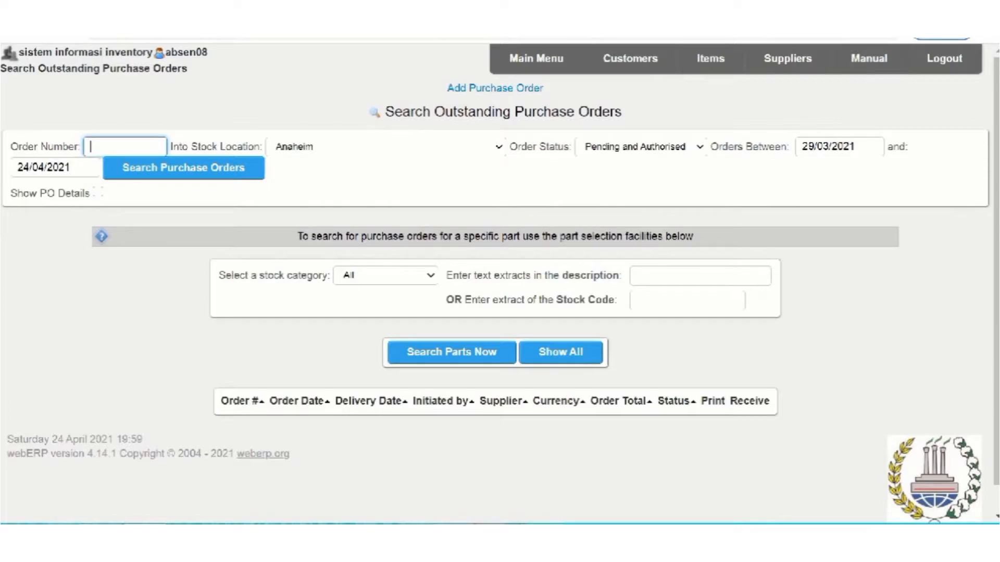
click(498, 147)
drag(499, 177, 499, 330)
scroll(364, 221, down, 8)
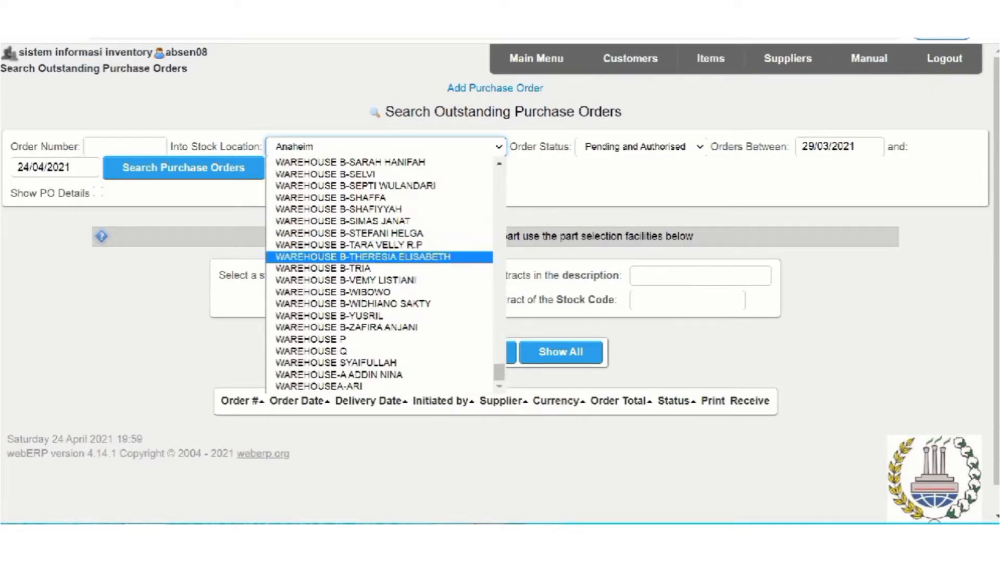
click(336, 363)
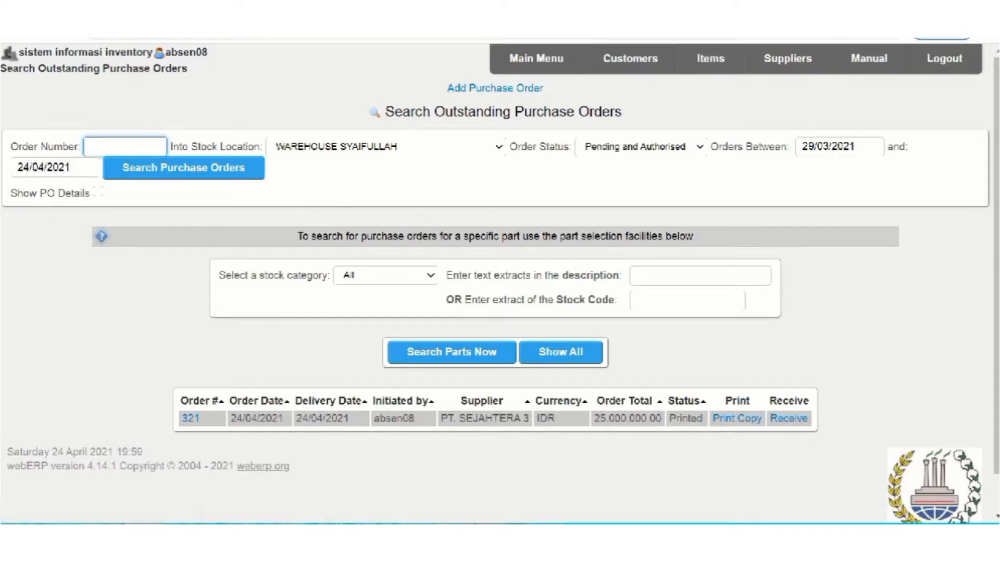
Receive the PT. SEJAHTERA 3 order with a D2101-TV delivery quantity of 10, mark the line completed and process the goods received.
click(788, 418)
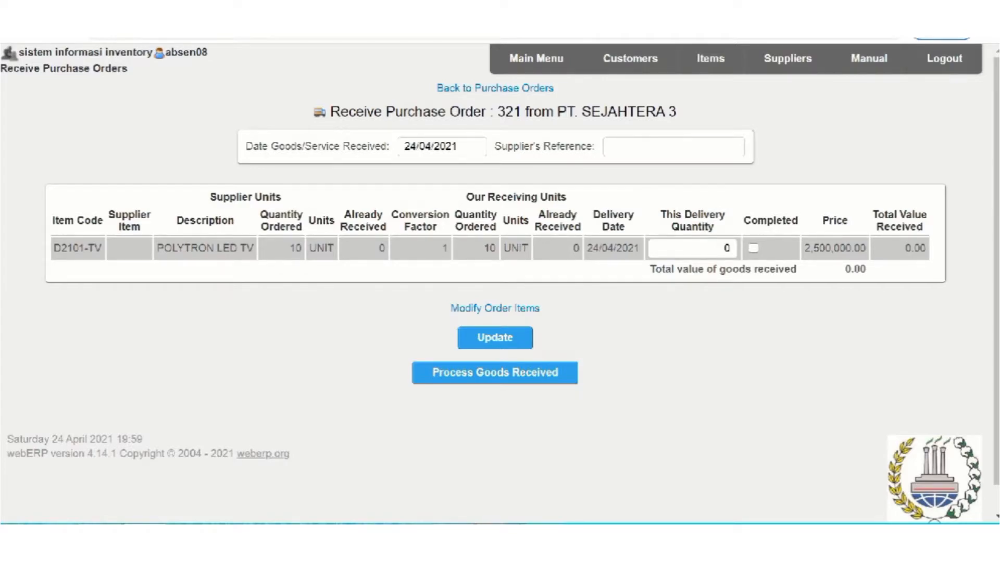
click(722, 248)
text(1)
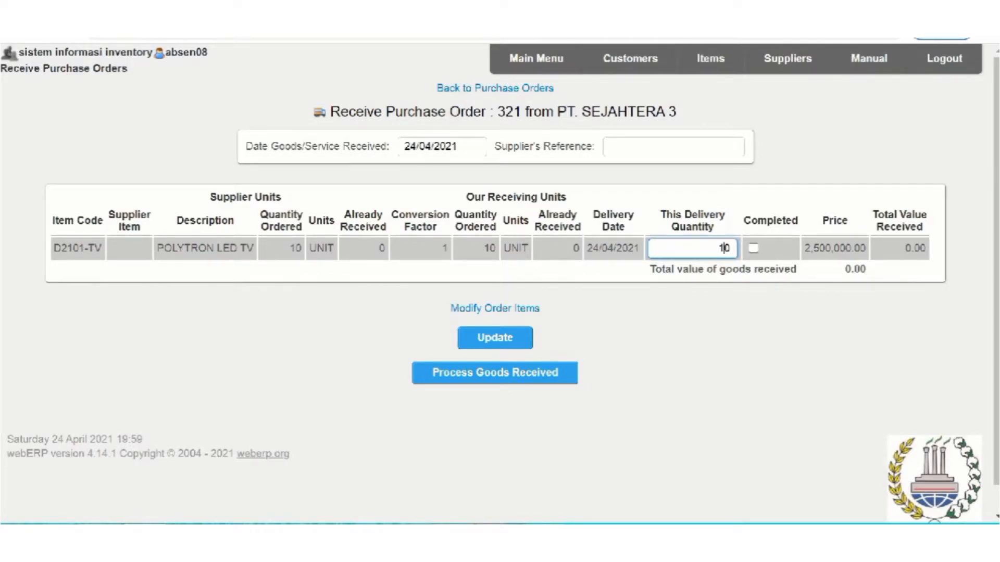
click(753, 248)
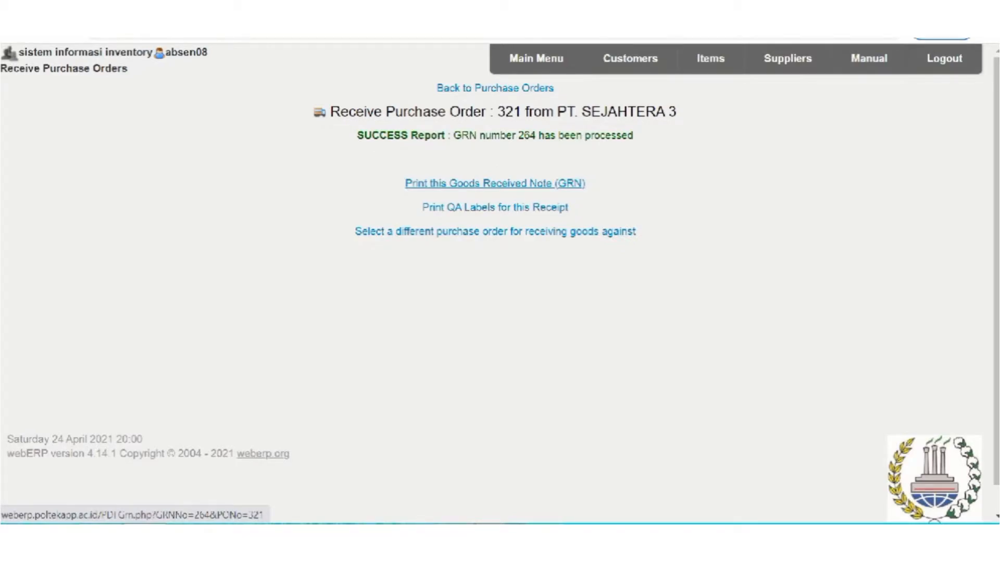
Print the goods received note and check its item description, quantities and receipt date in the PDF.
click(495, 183)
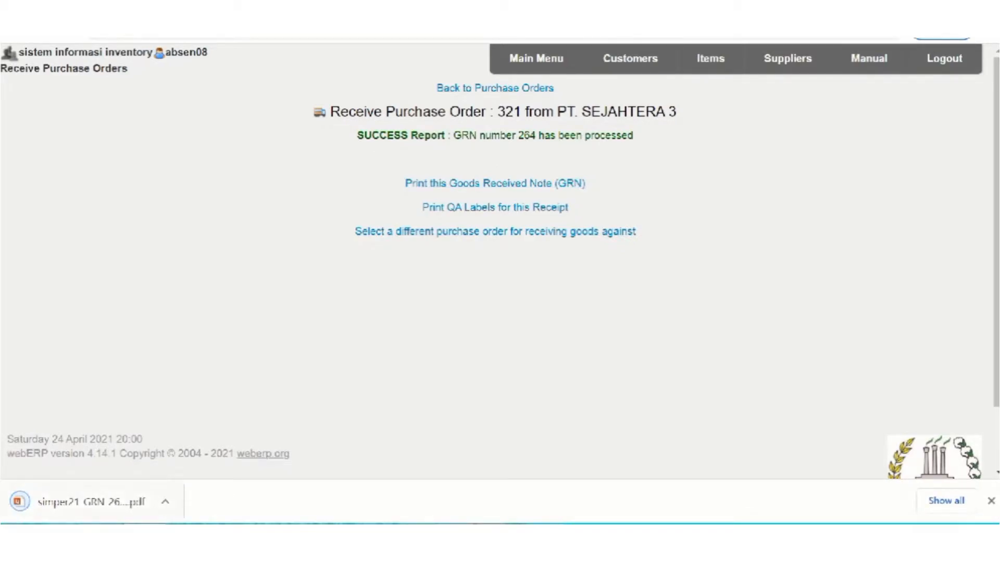
click(90, 501)
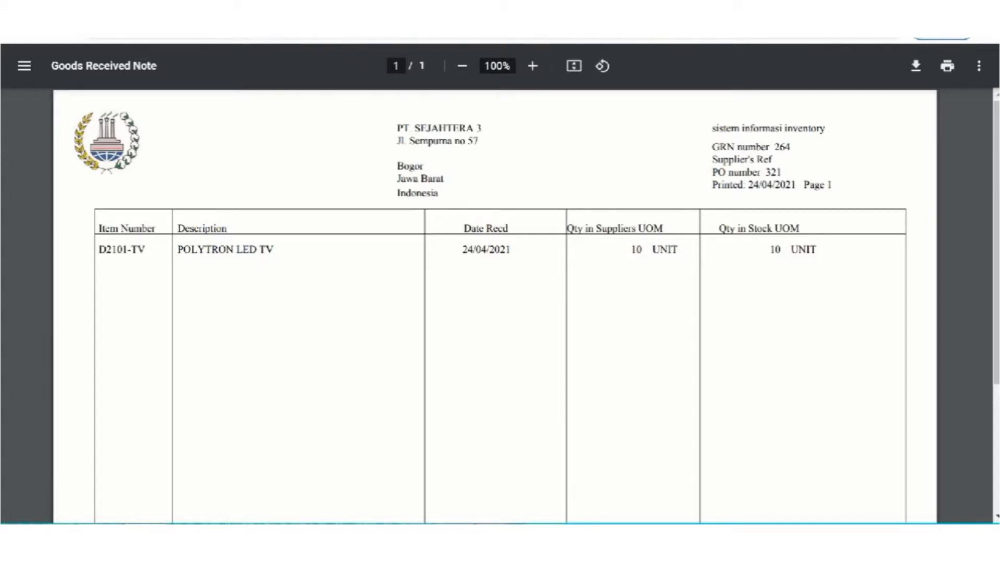
drag(177, 249, 276, 250)
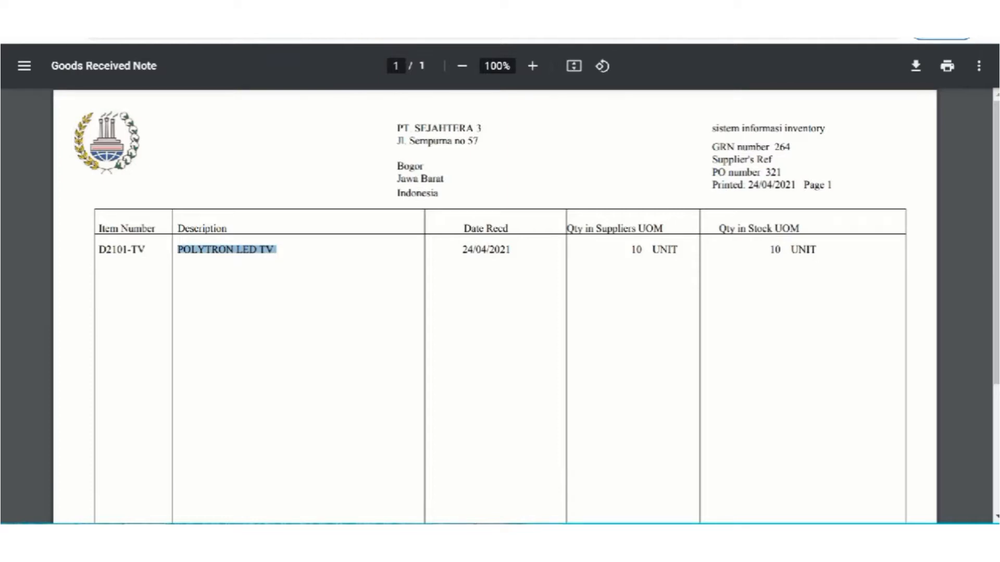
click(277, 250)
scroll(495, 307, down, 4)
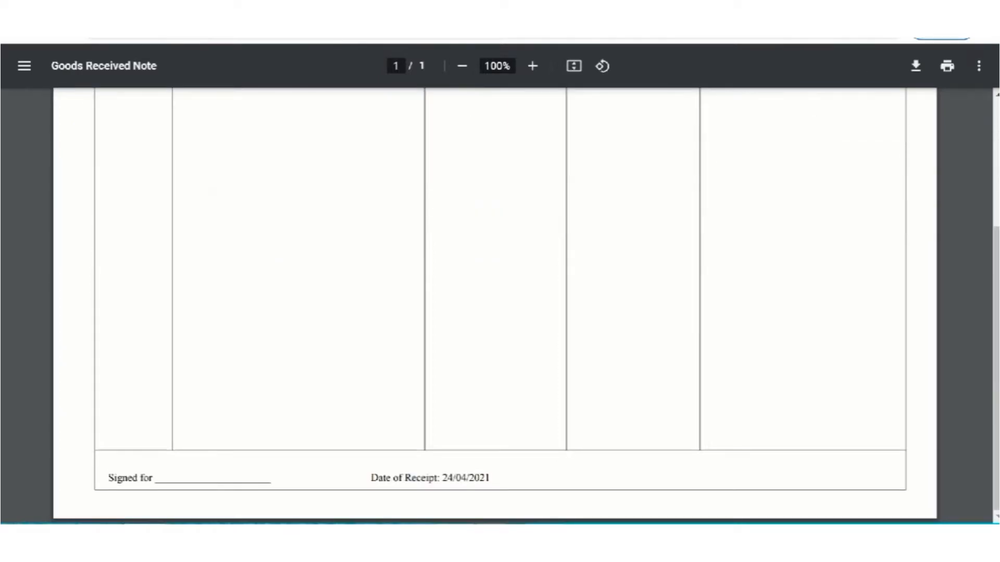
scroll(495, 307, up, 4)
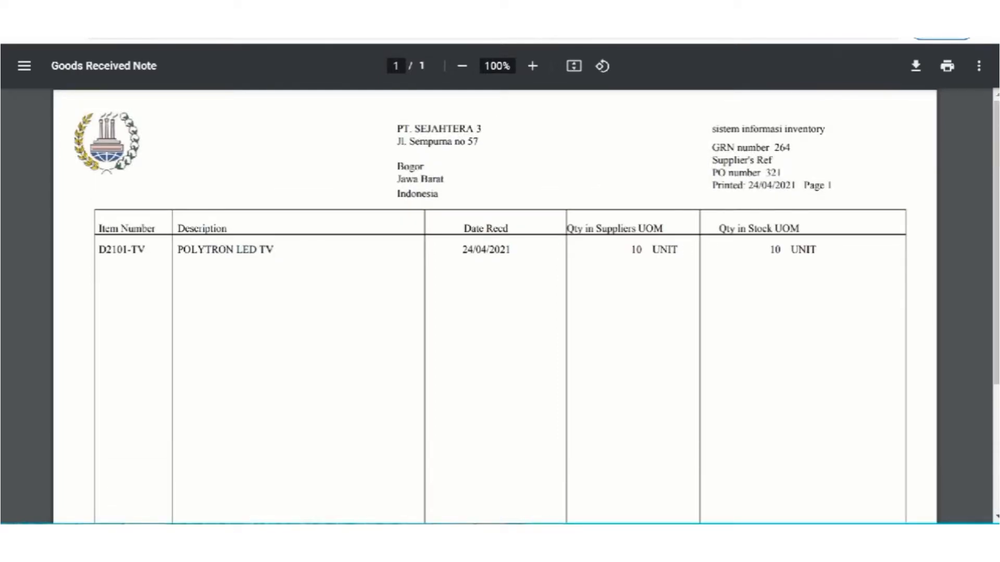
Start a new inventory adjustment and select POLYTRON LED TV, stock code D2101-TV, from the full parts list.
click(260, 7)
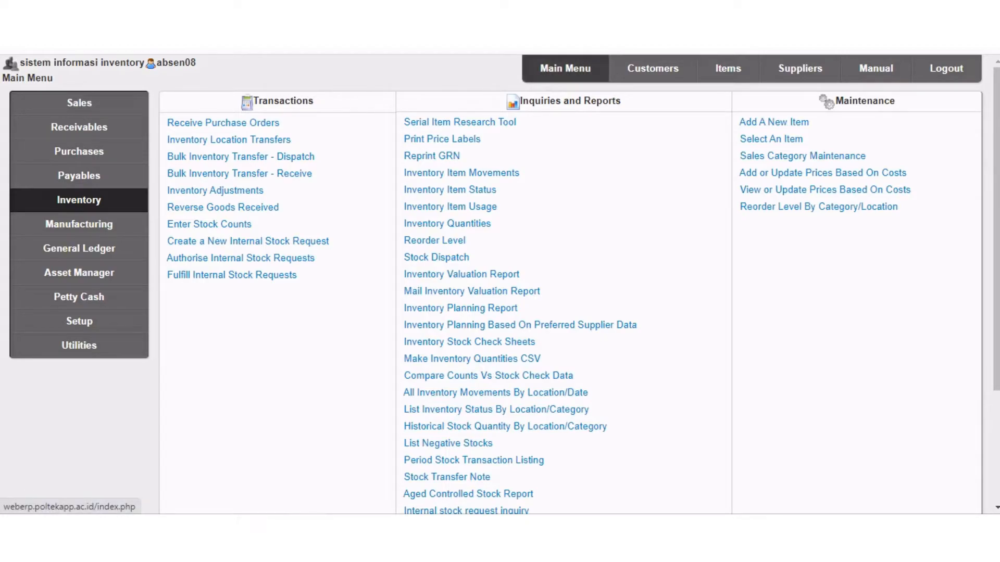
click(79, 200)
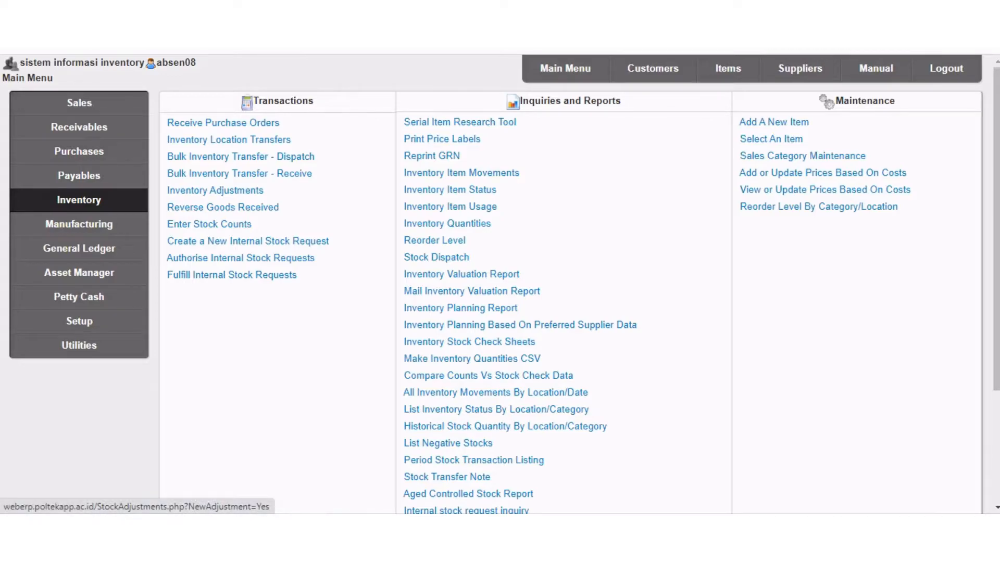
click(215, 190)
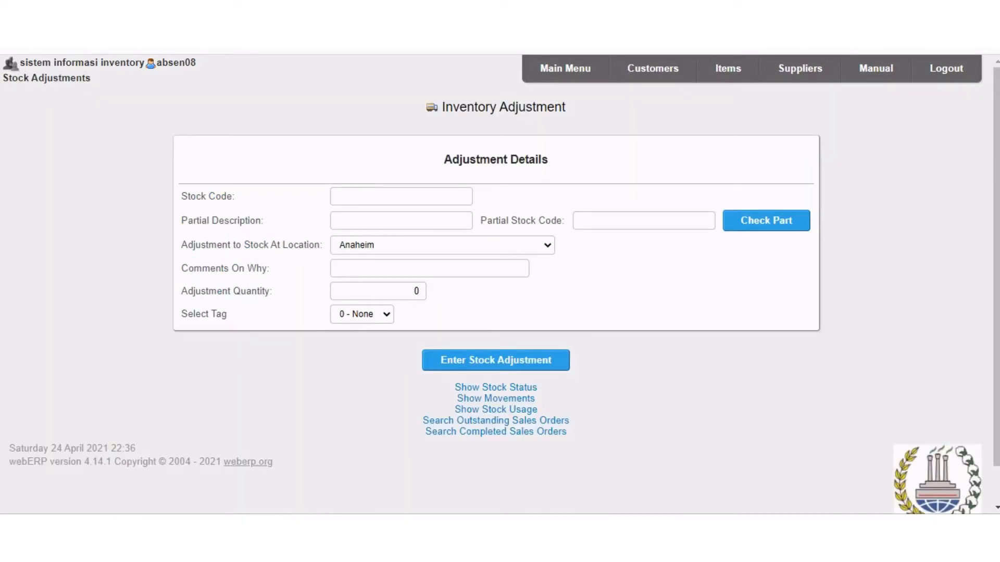
click(766, 220)
scroll(496, 284, down, 16)
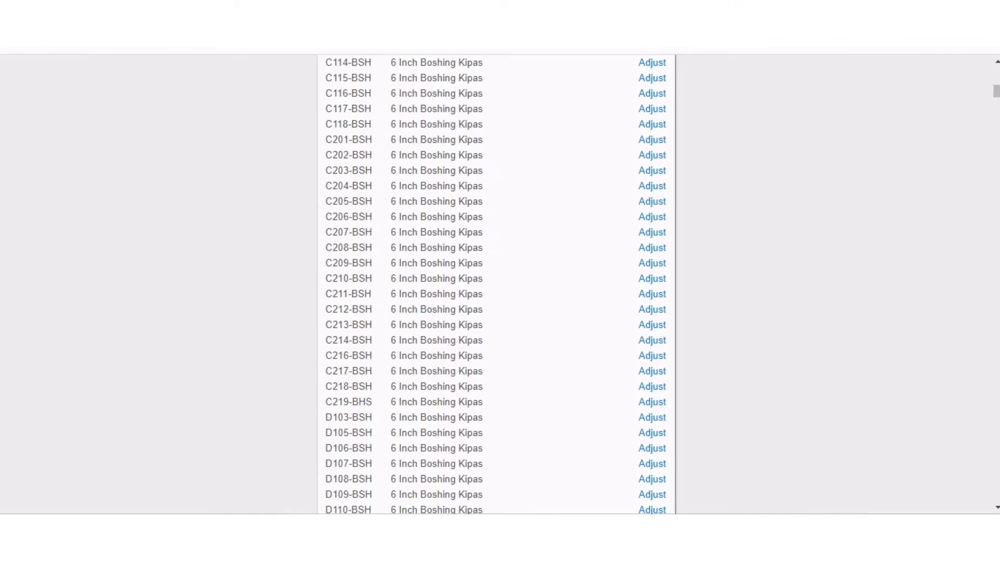
drag(996, 92, 996, 120)
scroll(495, 284, down, 20)
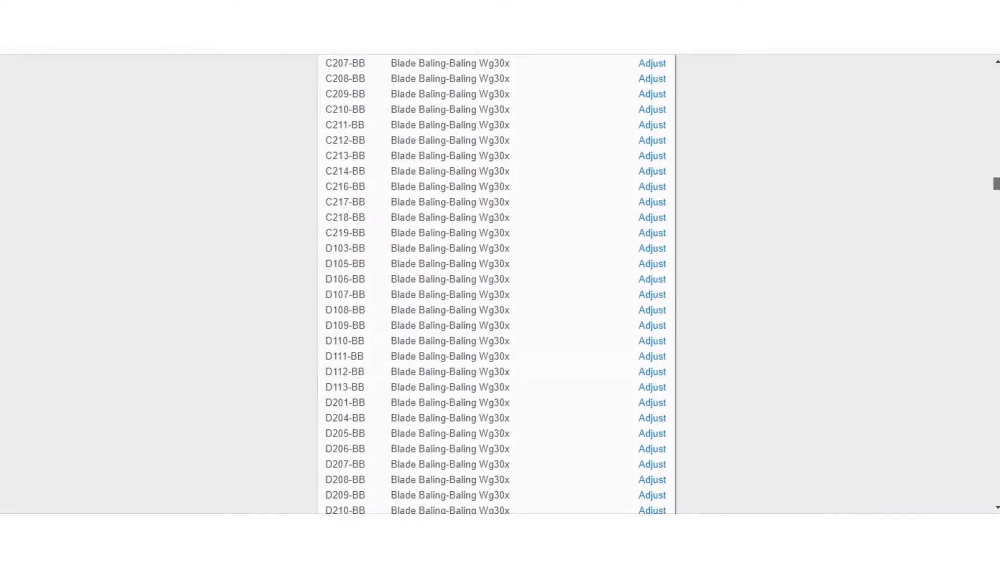
scroll(496, 283, down, 20)
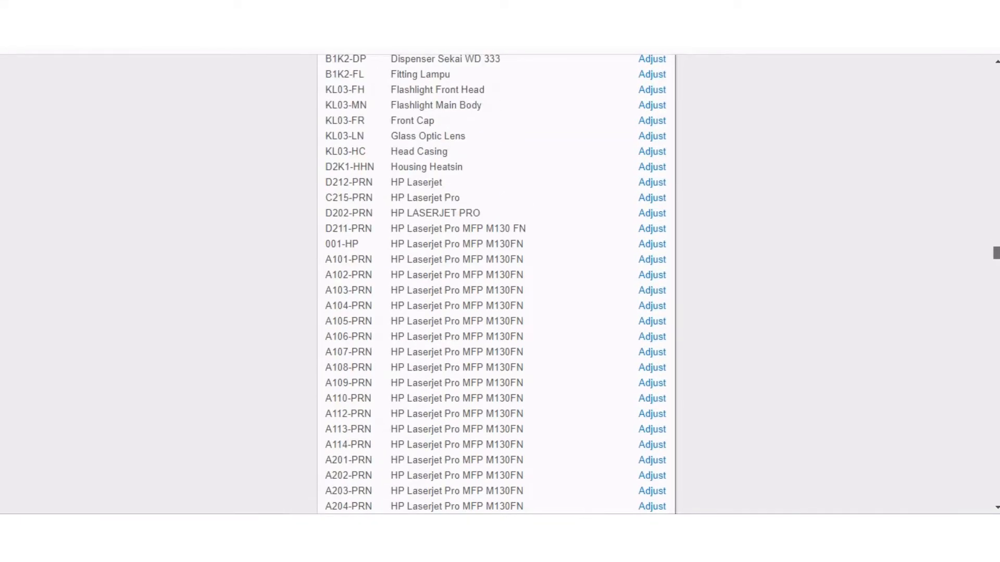
scroll(495, 284, down, 12)
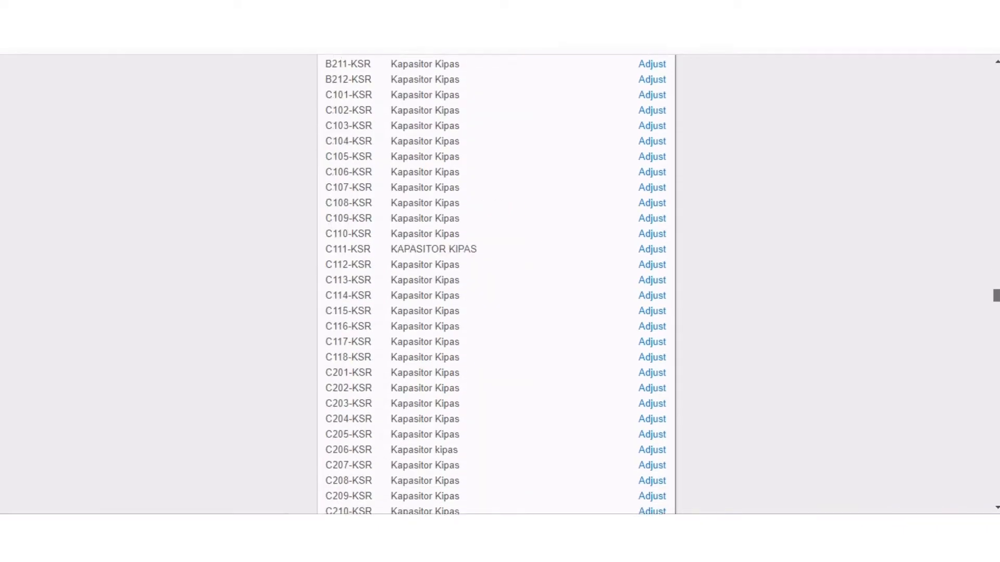
scroll(496, 283, down, 20)
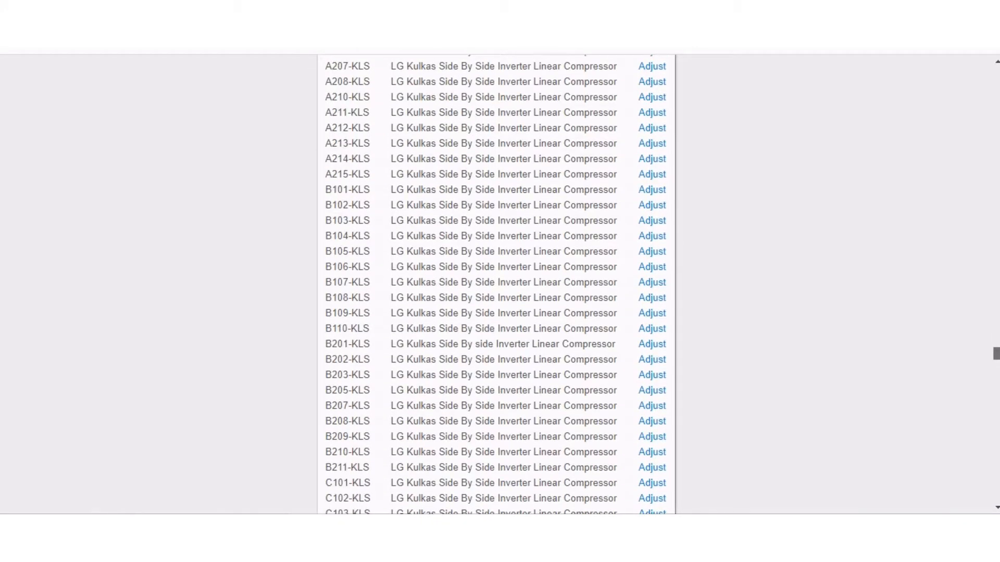
scroll(495, 283, down, 20)
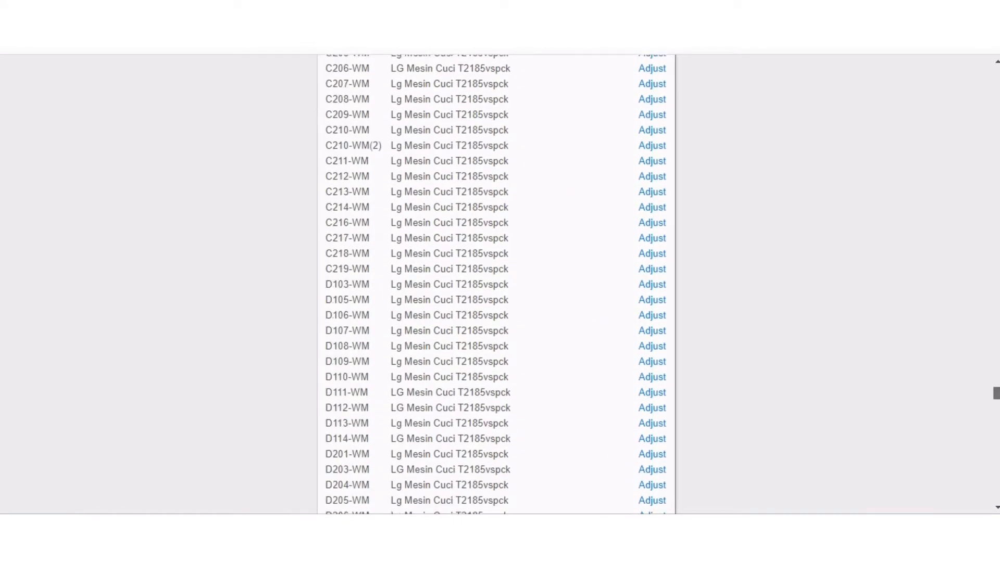
scroll(496, 284, down, 2)
scroll(495, 284, down, 20)
scroll(496, 283, down, 20)
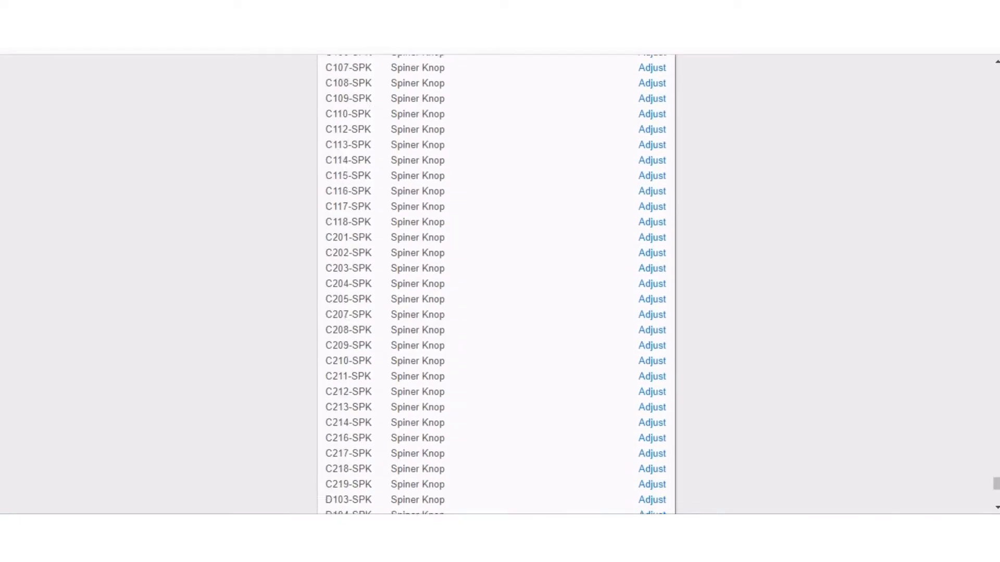
scroll(496, 283, down, 2)
scroll(496, 284, up, 20)
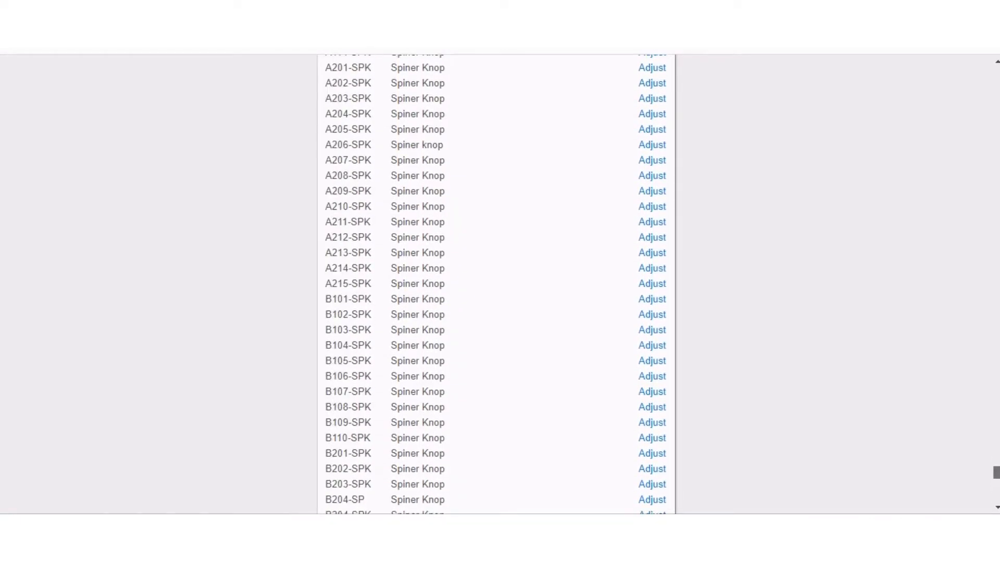
scroll(495, 283, up, 20)
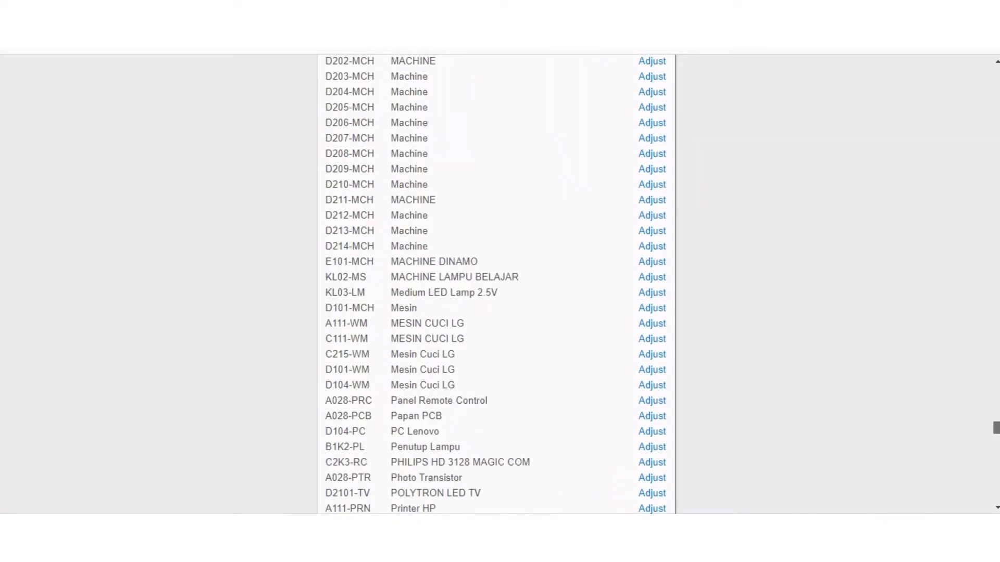
scroll(496, 283, down, 3)
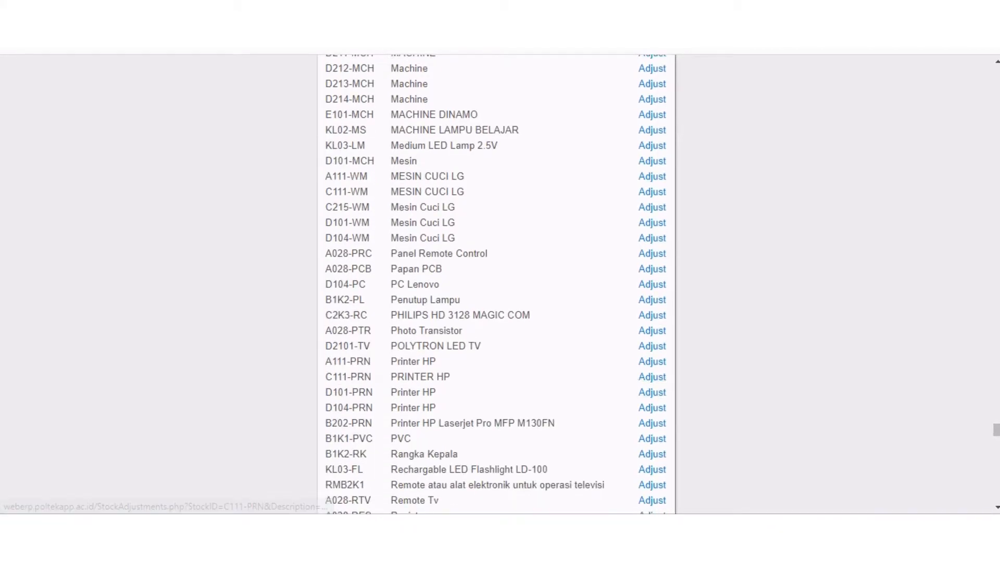
scroll(496, 284, down, 2)
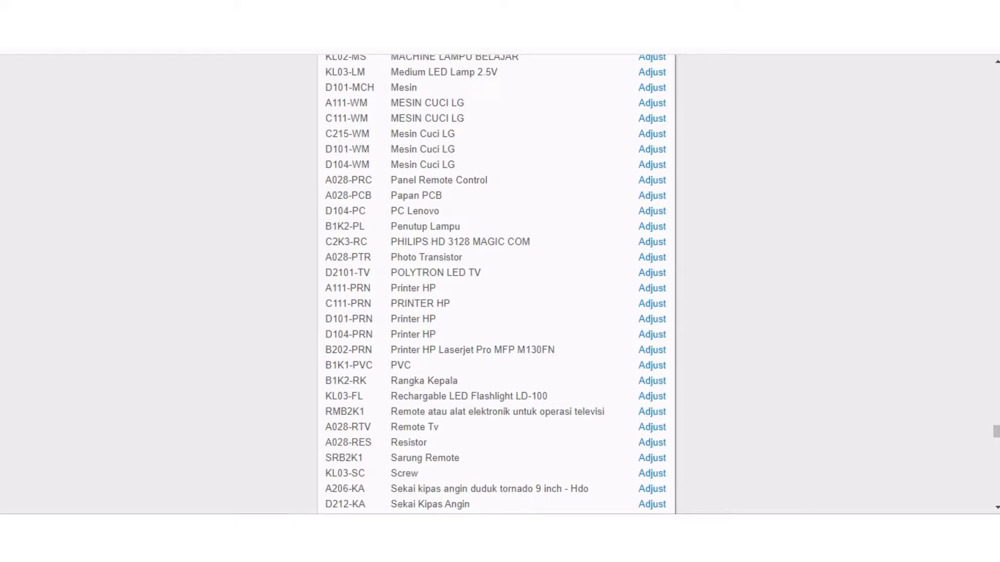
click(652, 272)
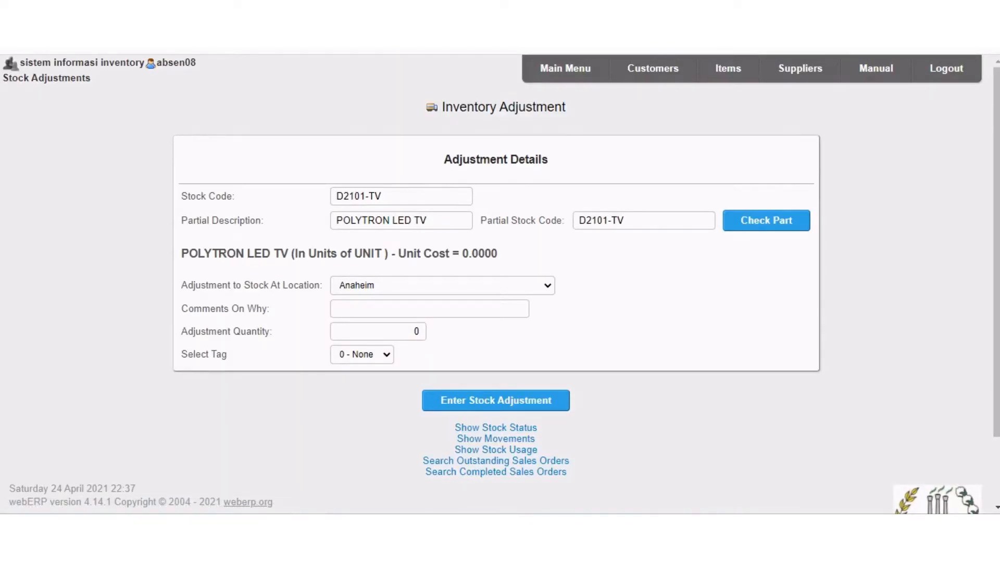
Enter a stock adjustment of 10 at WAREHOUSE BANDUNG with the comment "Penambahan stock lama".
click(442, 286)
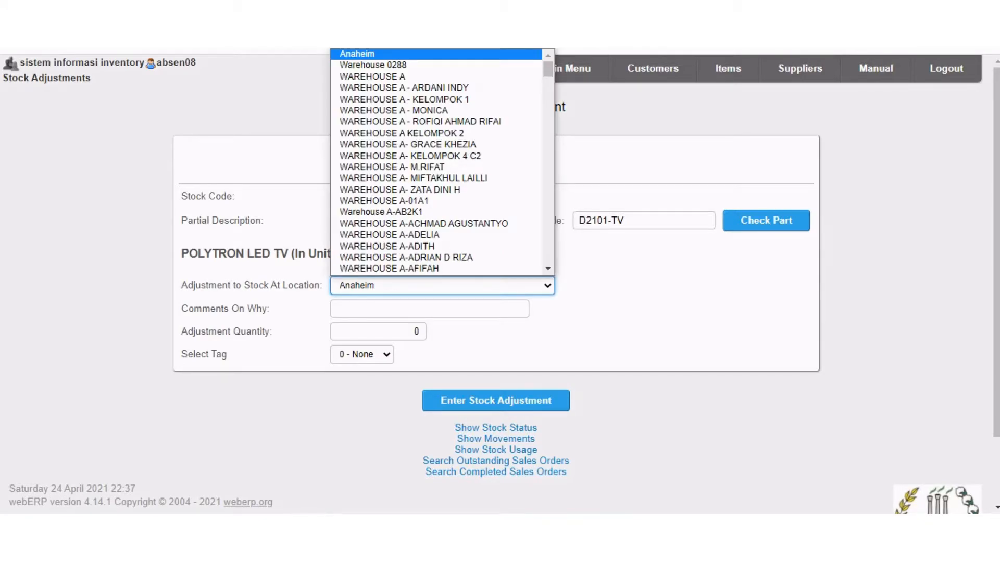
scroll(437, 247, down, 1)
scroll(436, 235, down, 20)
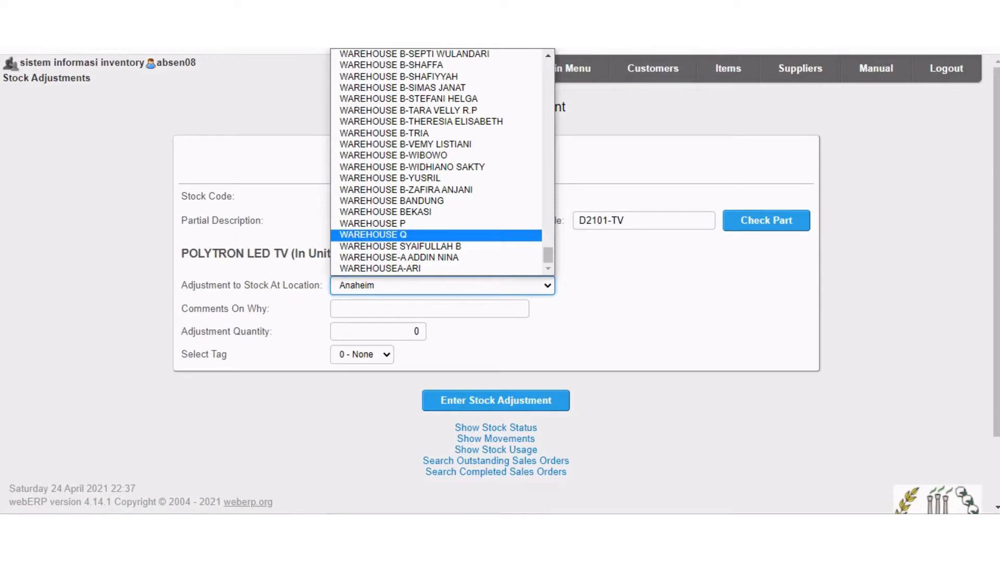
click(392, 201)
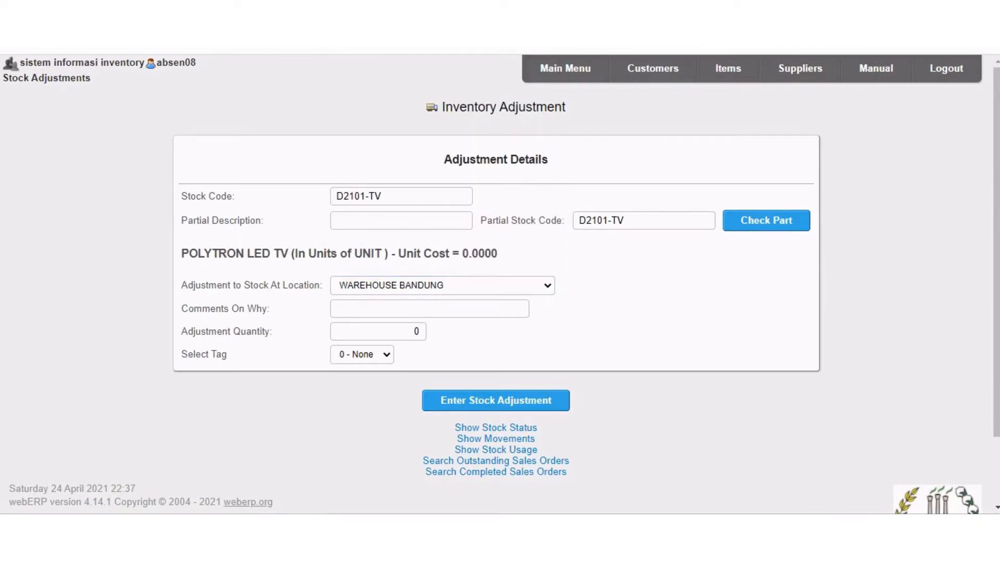
click(429, 309)
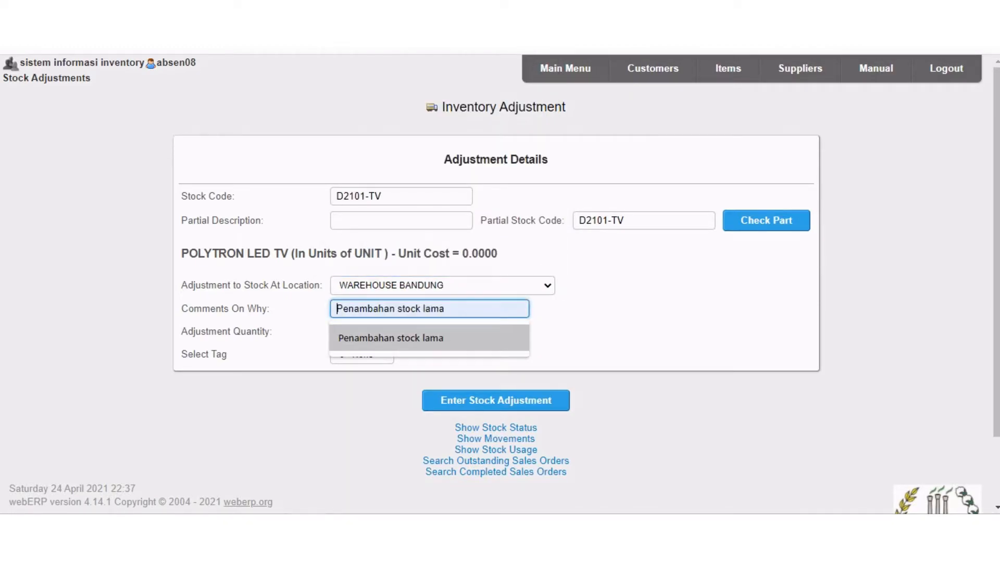
key(Return)
click(413, 331)
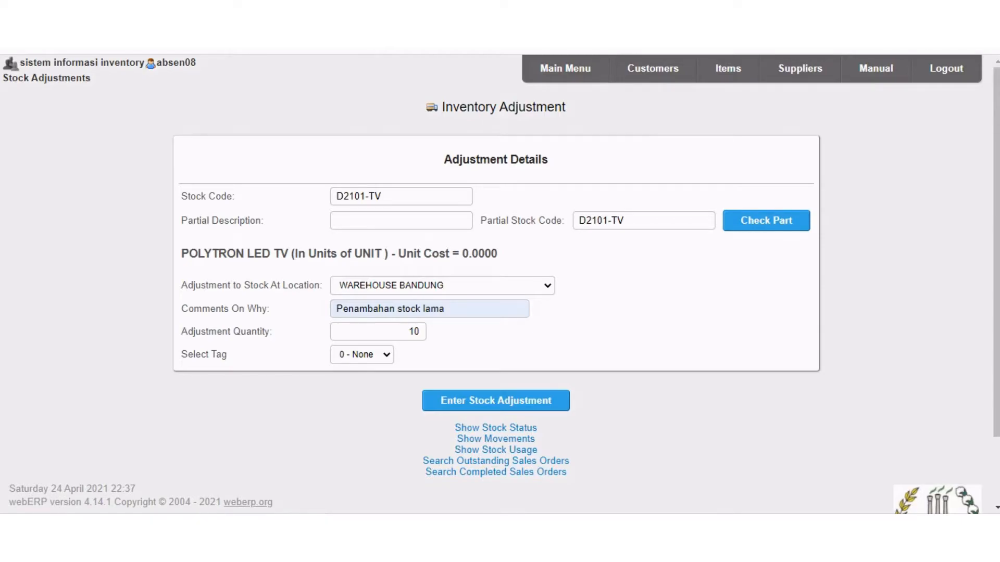
click(496, 400)
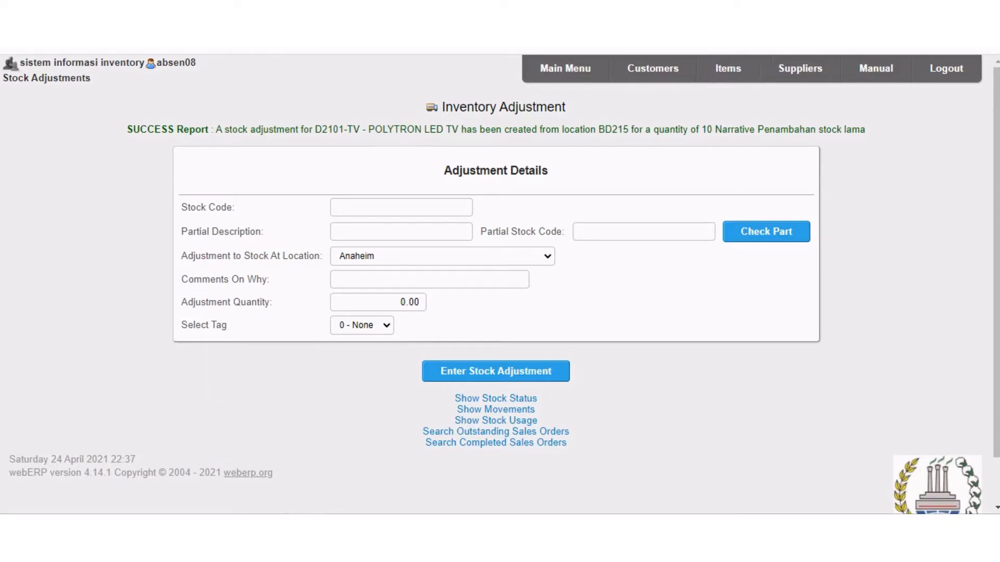
Search the inventory items for stock code D2101 and open the D2101-TV item to check its quantity on hand.
click(565, 68)
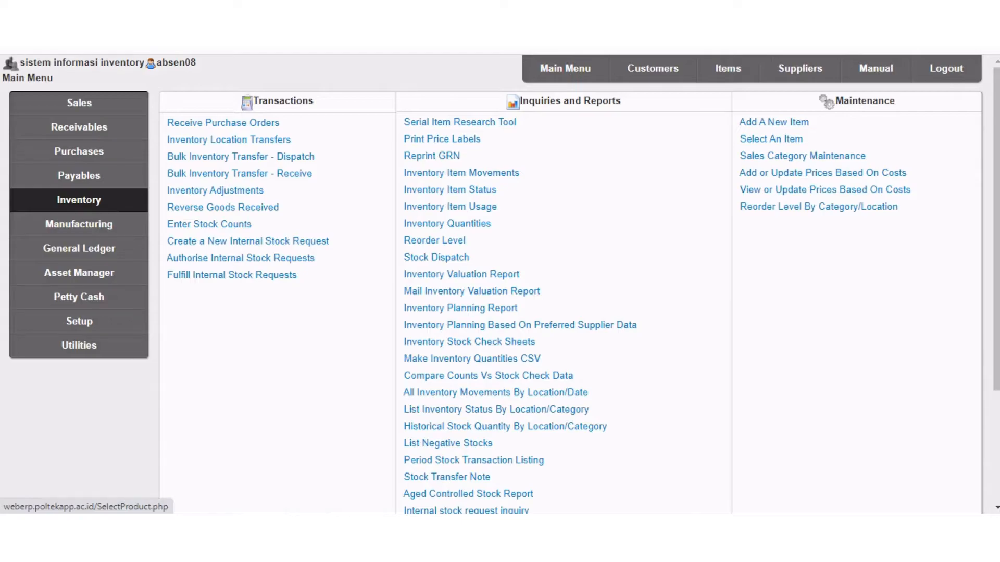
click(771, 138)
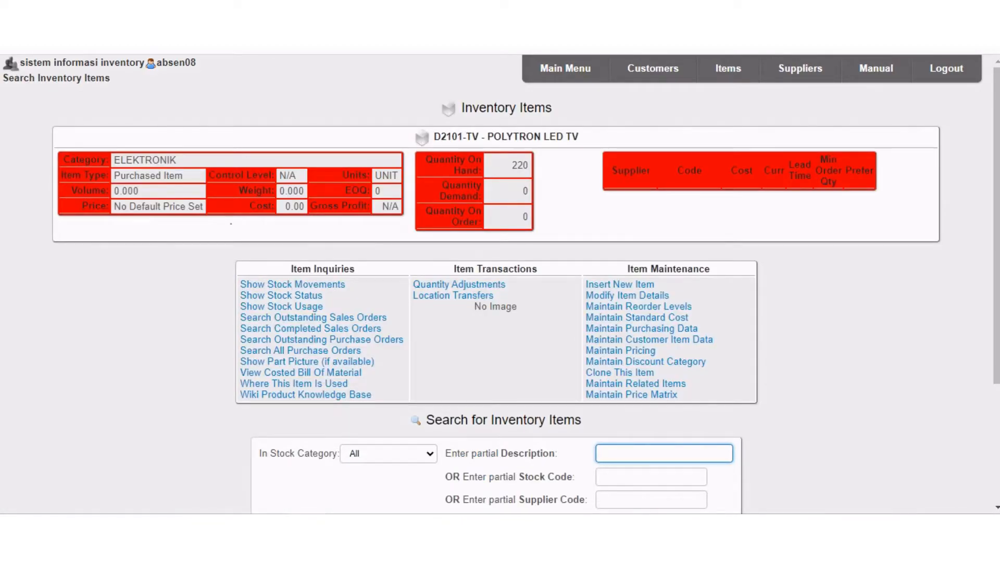
scroll(500, 282, down, 3)
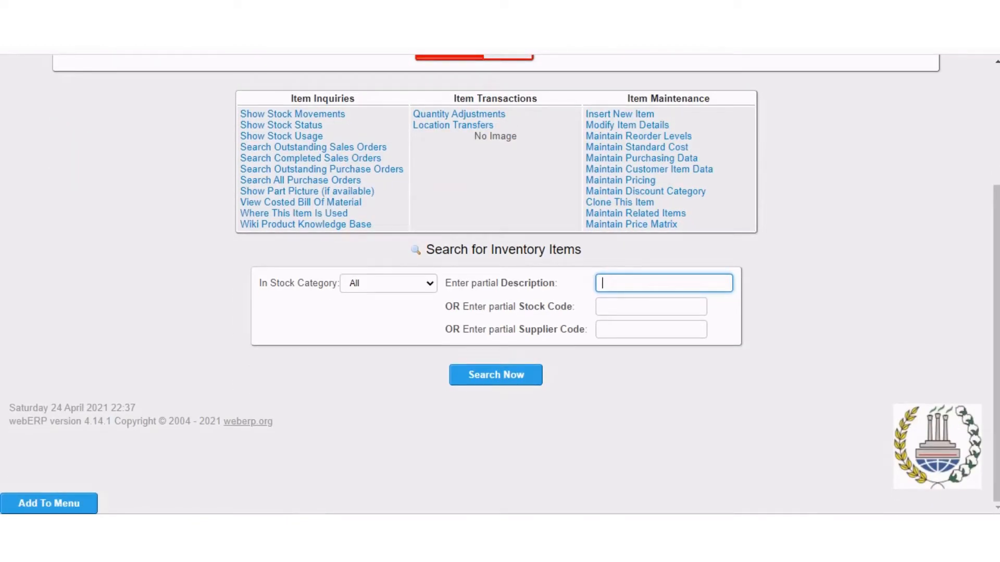
scroll(500, 281, up, 3)
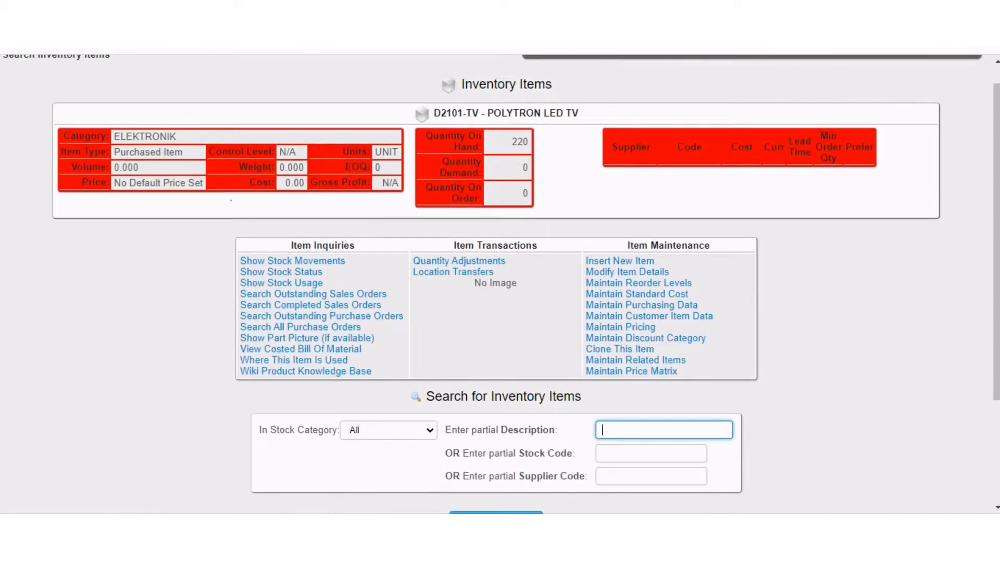
scroll(500, 281, down, 1)
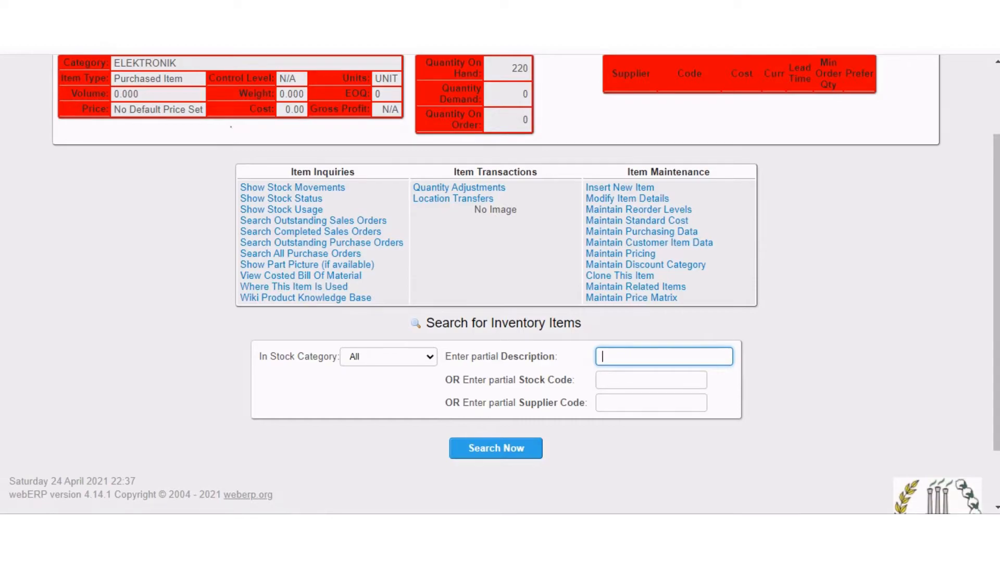
click(651, 380)
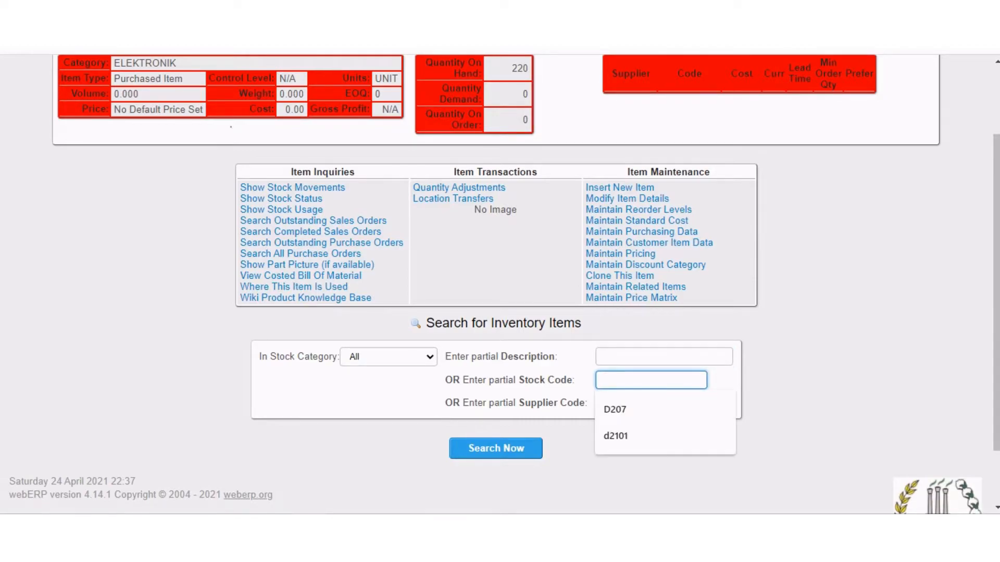
key(Down)
key(Down)
key(Return)
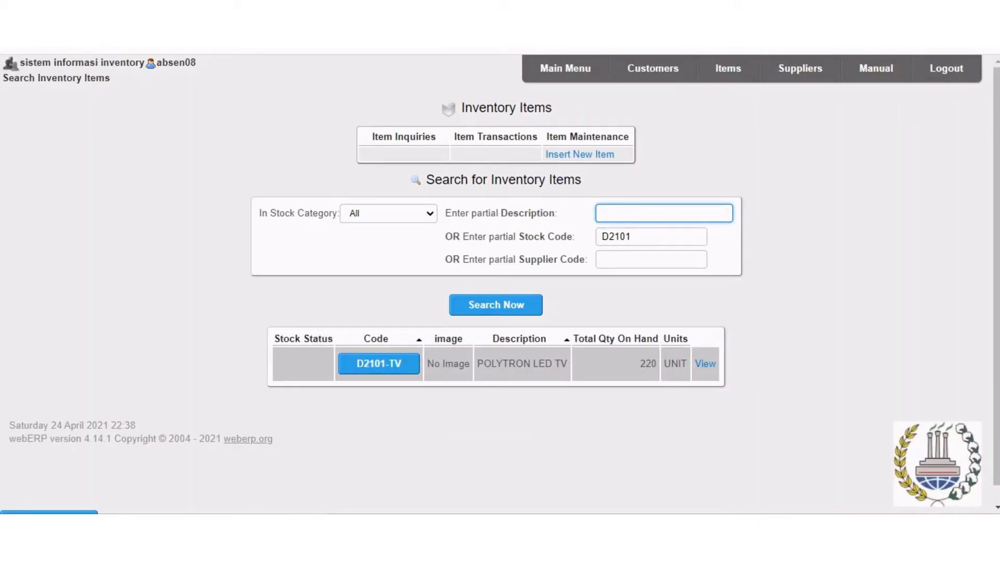
click(365, 364)
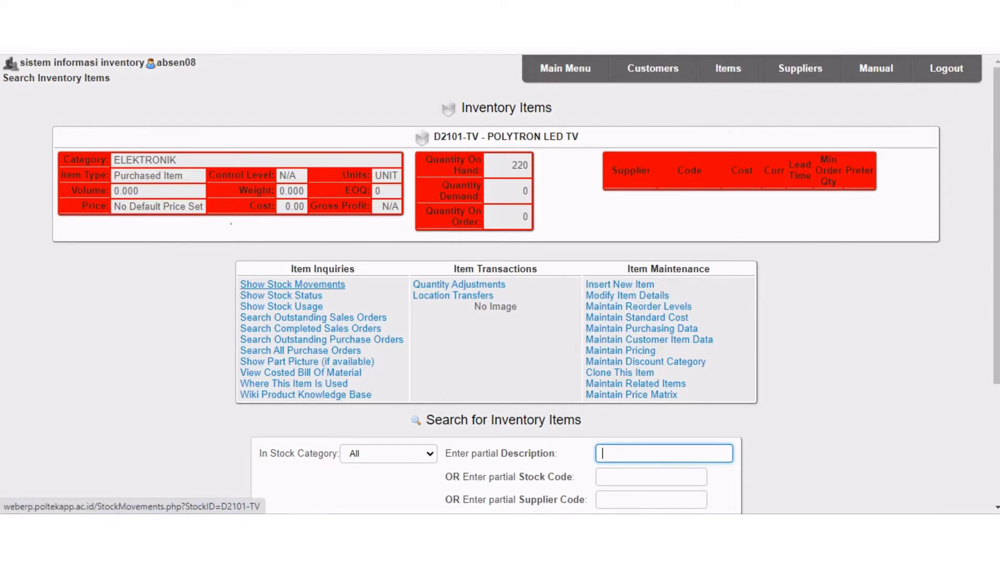
Show the stock movements of D2101-TV at the stock location WAREHOUSE BANDUNG.
click(292, 284)
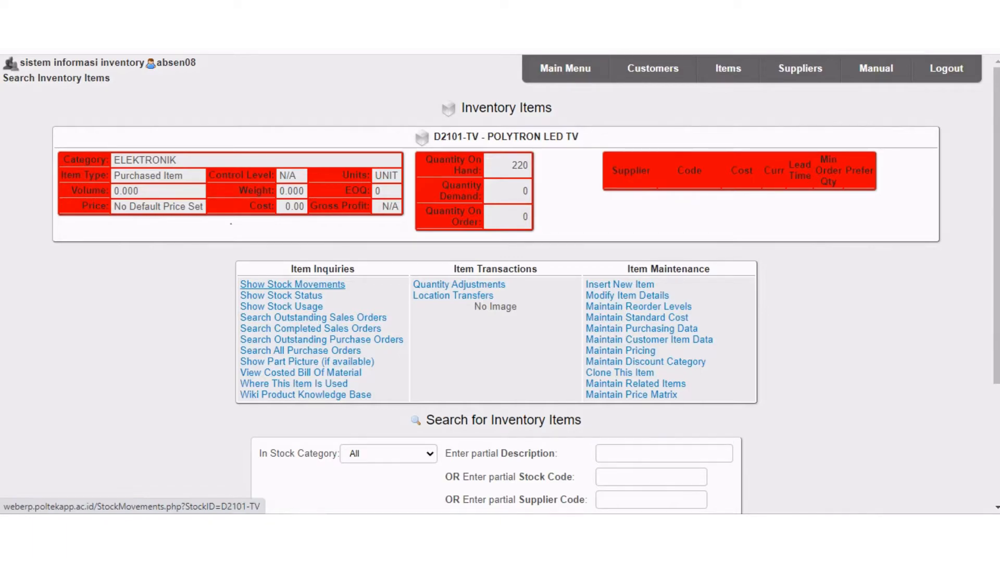
click(626, 153)
scroll(620, 281, down, 20)
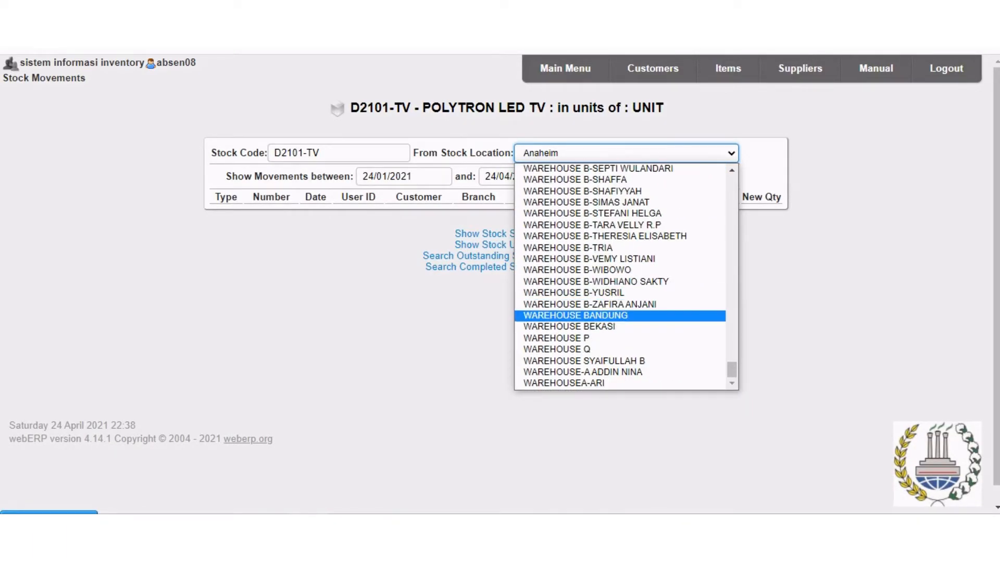
click(576, 316)
click(649, 177)
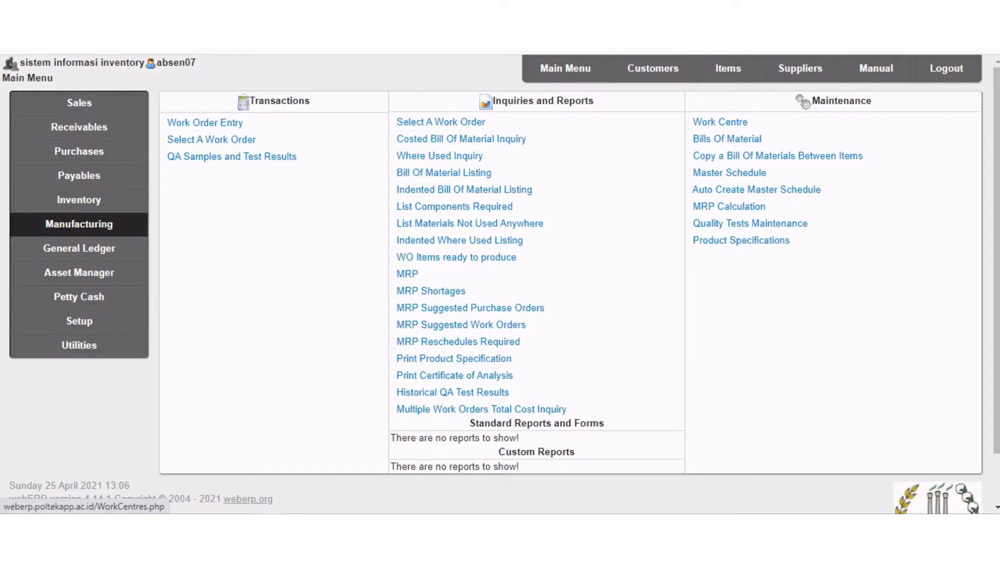
Start a new work centre with the code D2101 and the description POLYTRON TV.
click(719, 122)
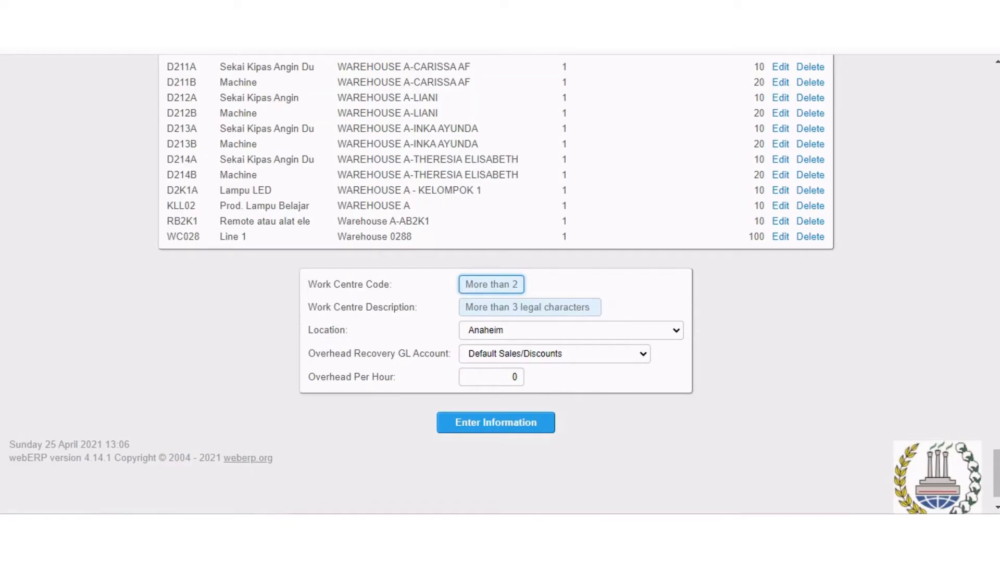
click(491, 285)
click(636, 331)
scroll(614, 314, down, 1)
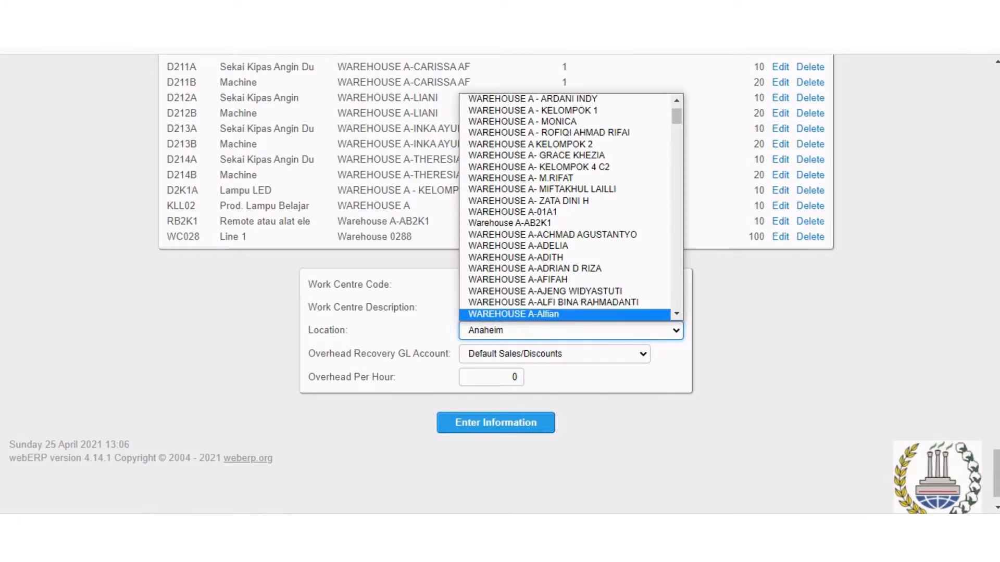
key(Escape)
click(530, 308)
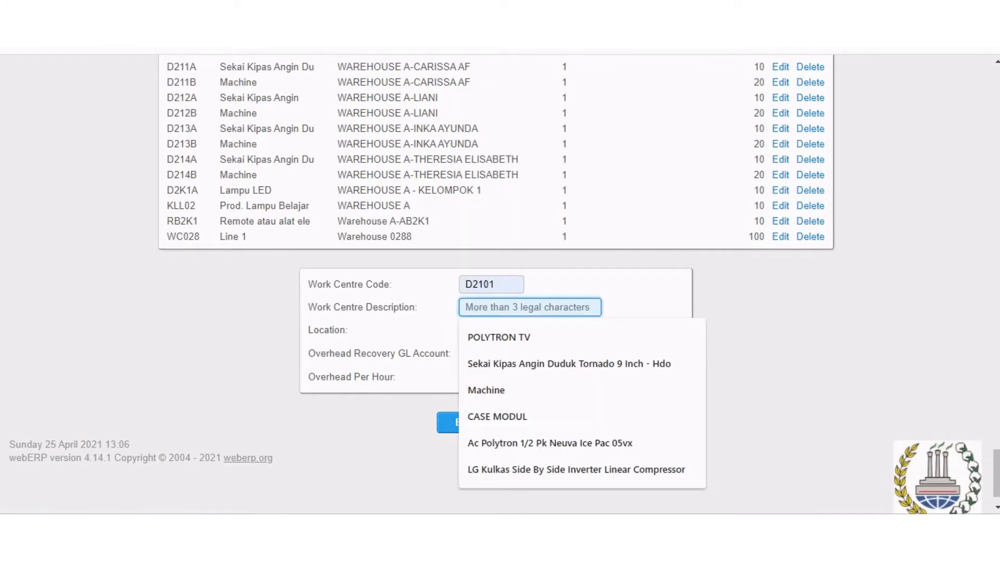
key(Down)
key(Return)
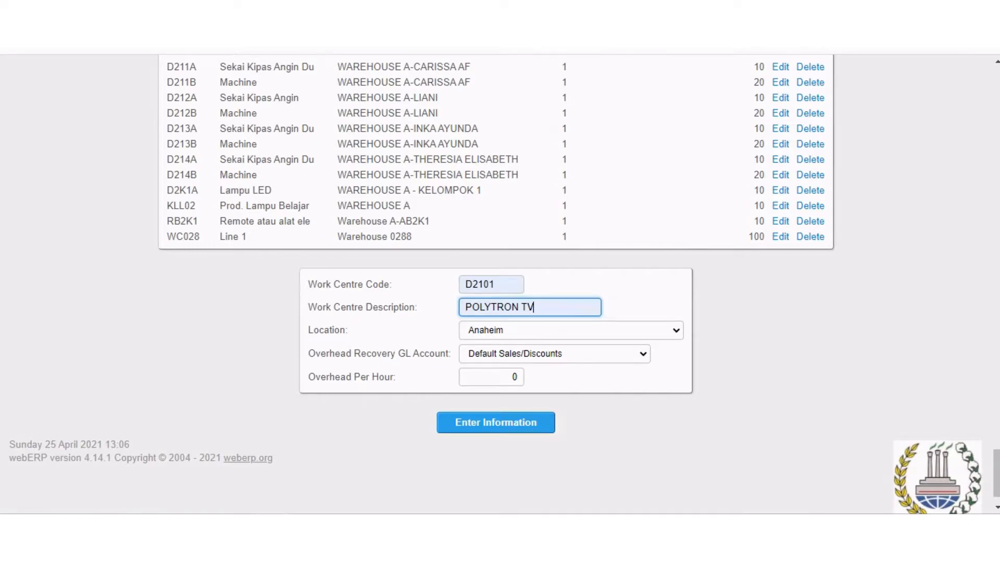
Assign the work centre to WAREHOUSE BANDUNG, set its overhead per hour to 10 and save it.
click(556, 331)
drag(676, 115, 676, 300)
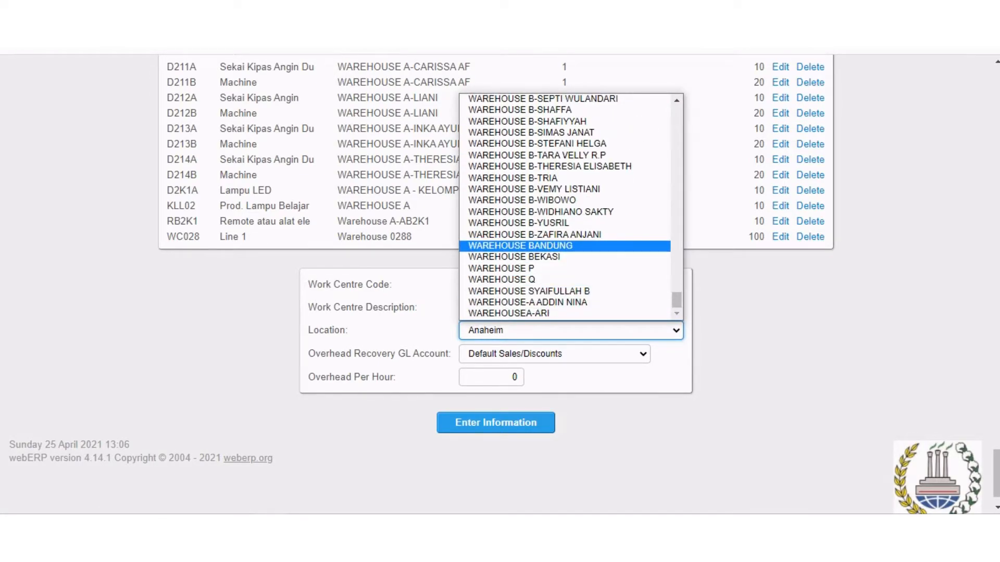
click(520, 246)
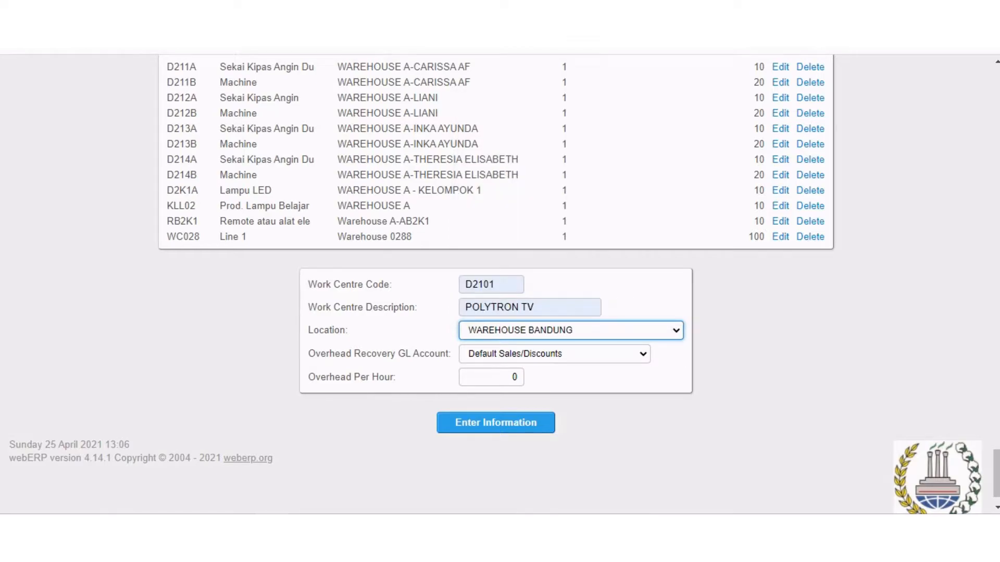
click(510, 377)
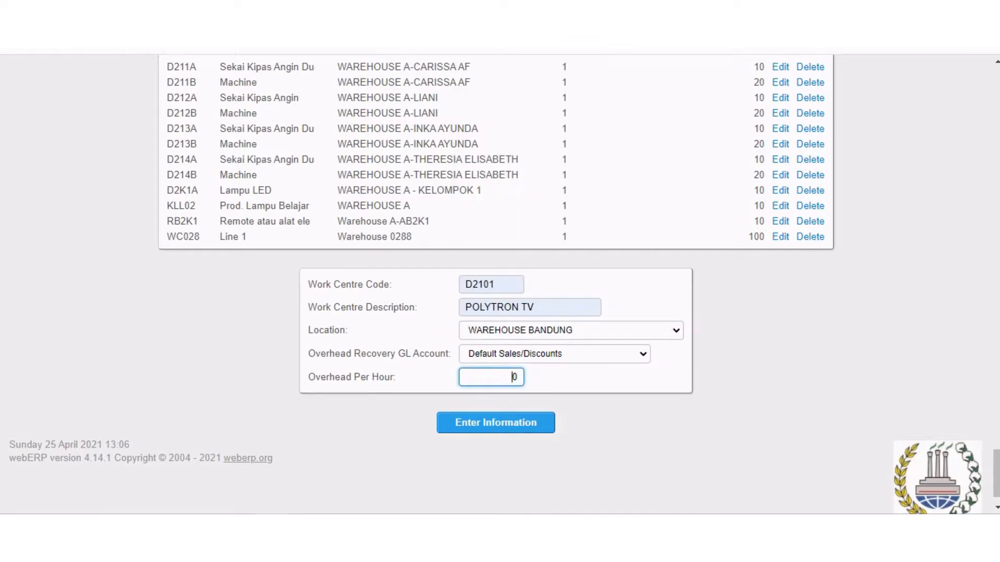
text(1)
key(Return)
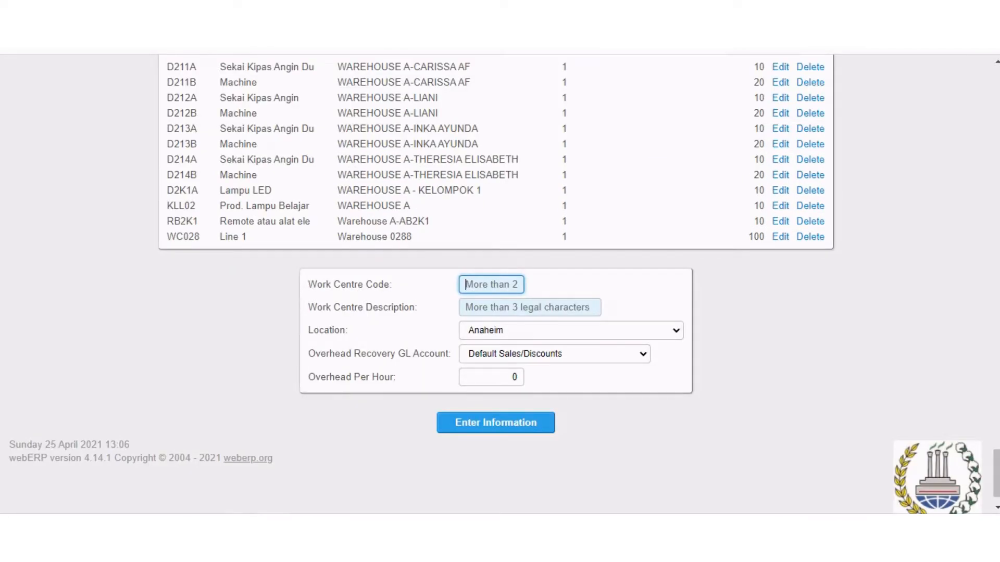
drag(996, 474, 996, 90)
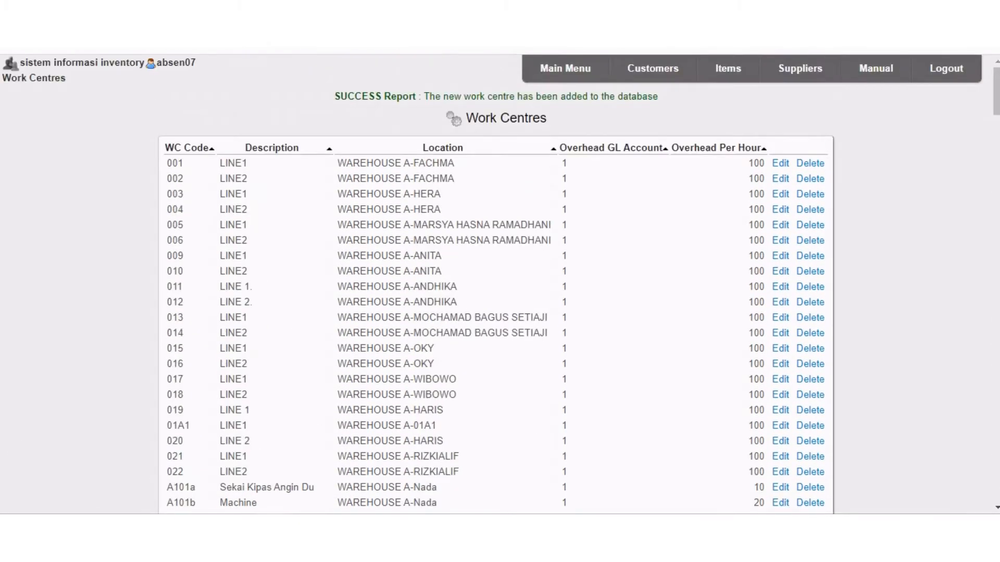
Search the manufactured parts for stock code d2101 and open the bill of materials of D2101-TV.
click(565, 68)
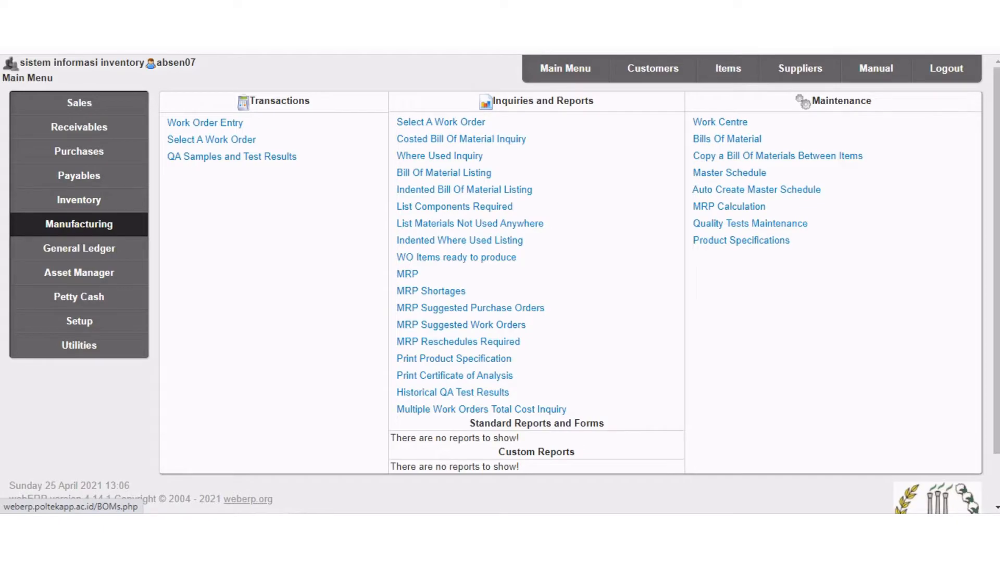
click(727, 139)
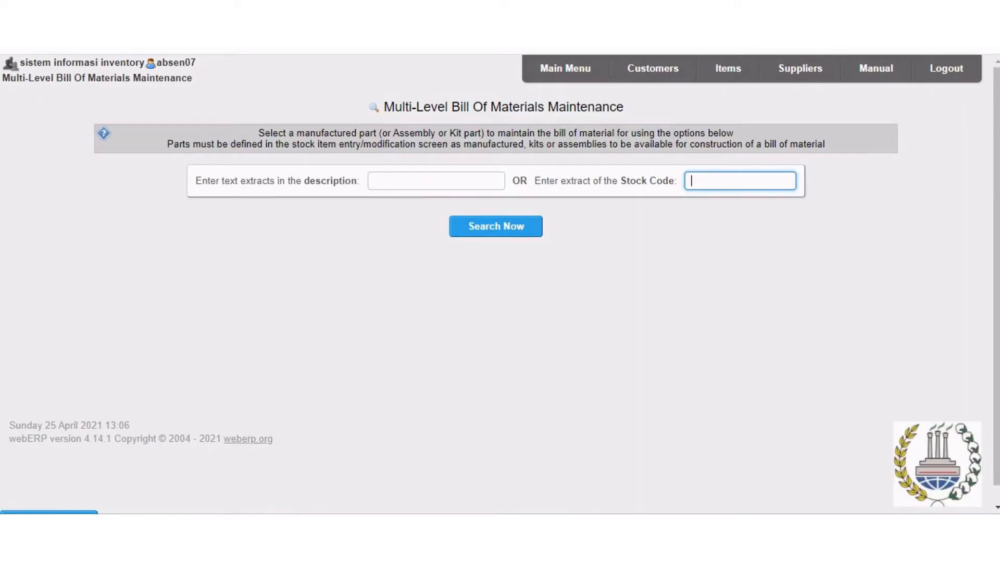
key(Down)
key(Down)
key(Down)
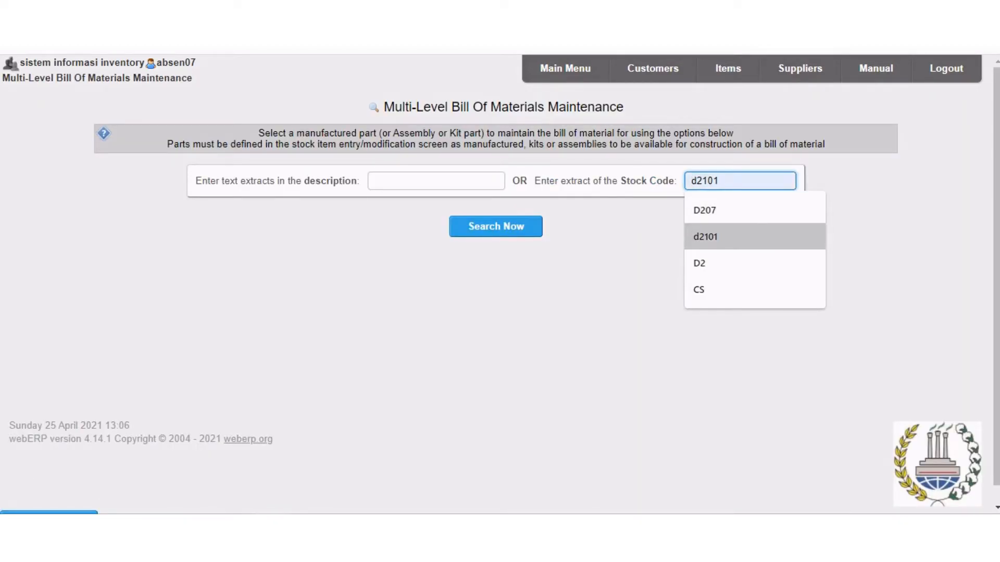
key(Return)
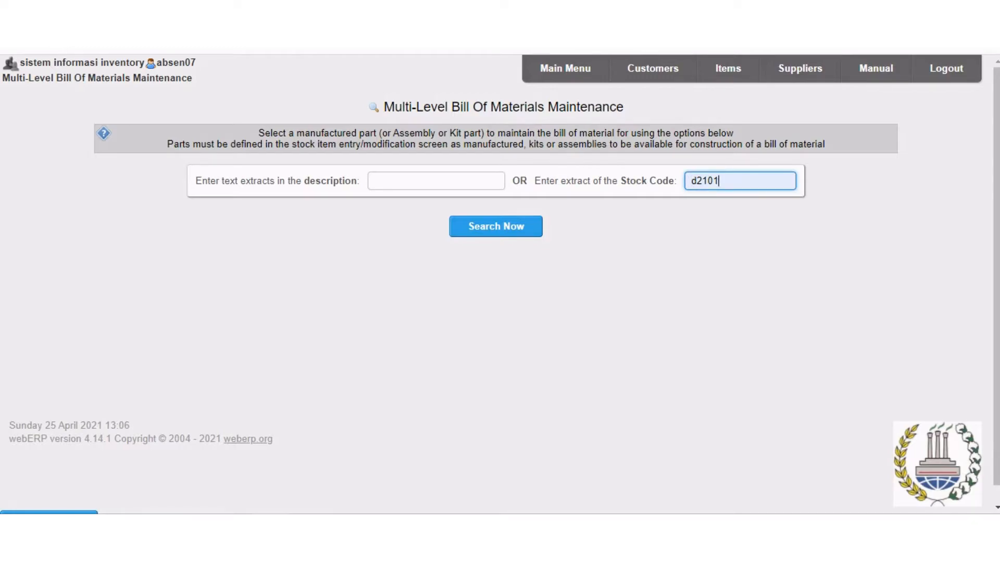
key(Return)
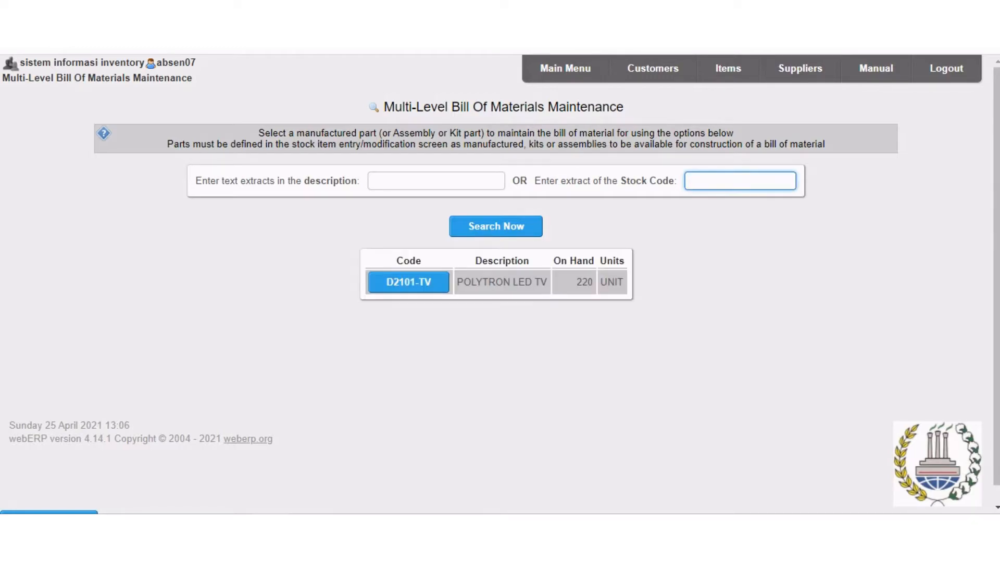
click(408, 282)
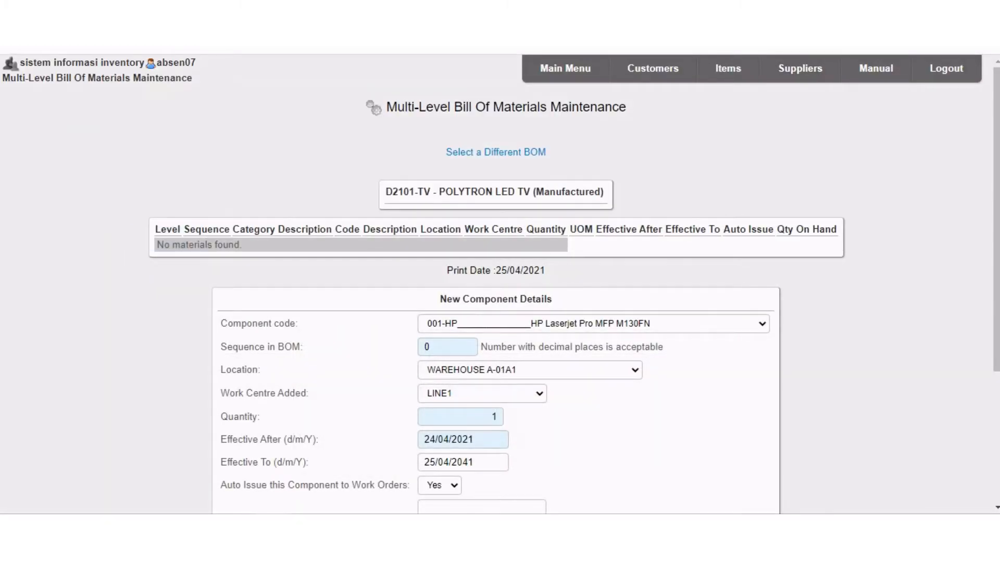
Choose D2101-CM Case Modul TV as the new component in the D2101-TV bill of materials.
click(594, 324)
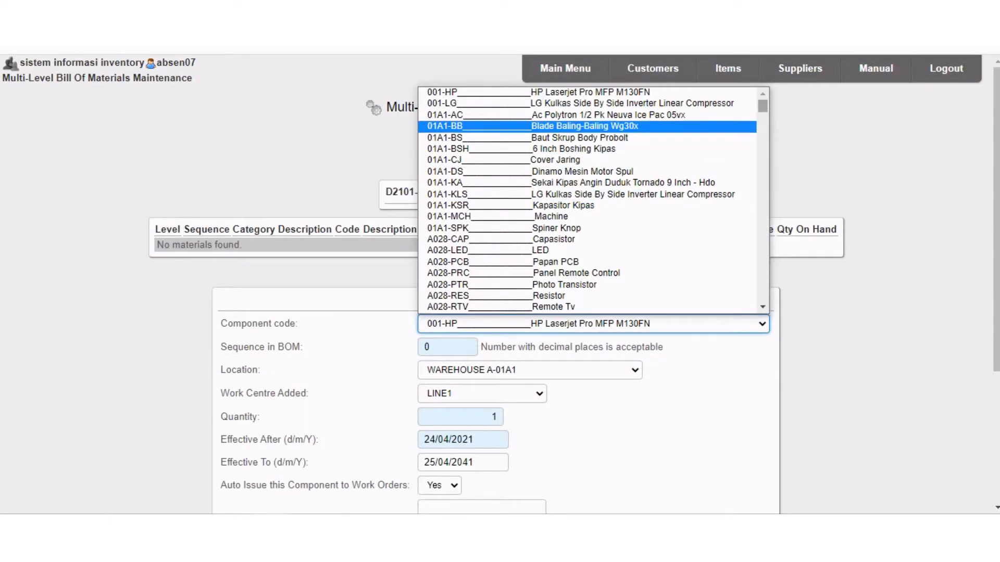
scroll(589, 200, down, 20)
scroll(594, 200, down, 20)
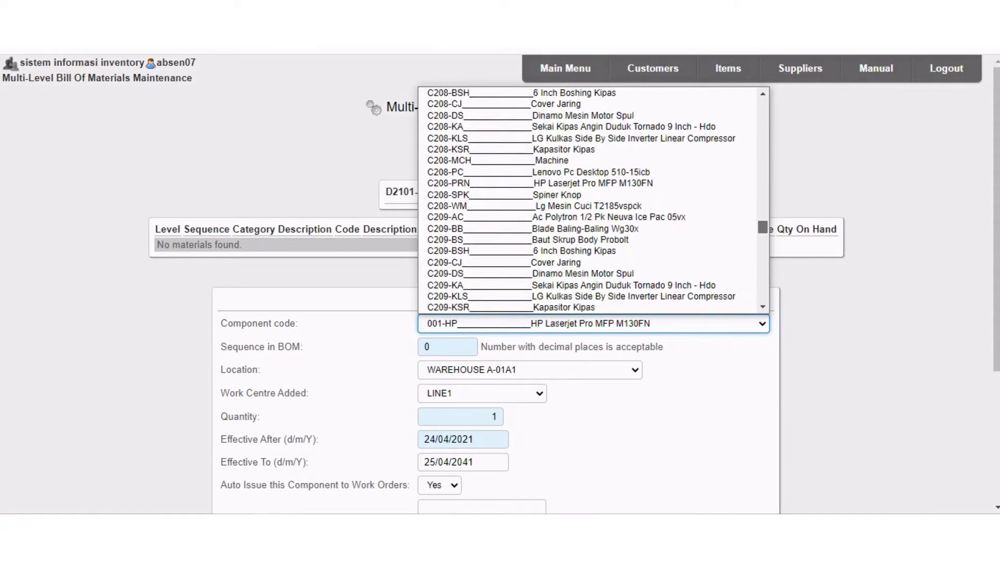
scroll(589, 236, down, 20)
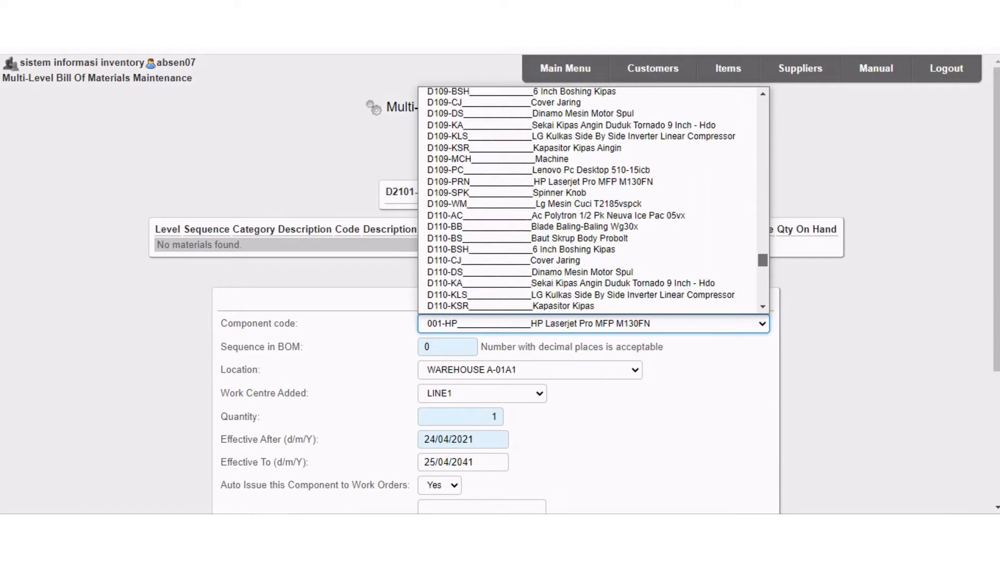
scroll(588, 236, up, 20)
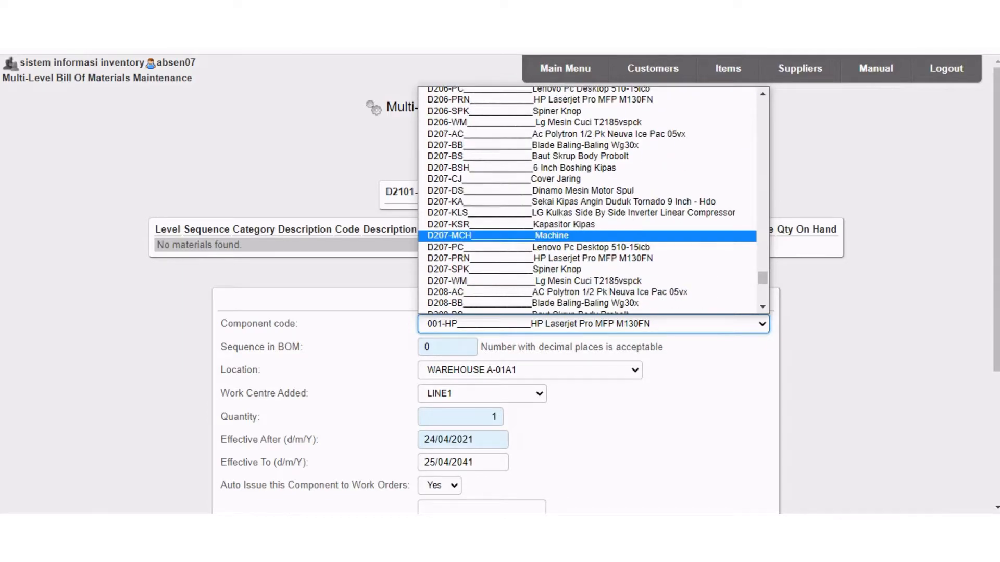
scroll(588, 247, up, 6)
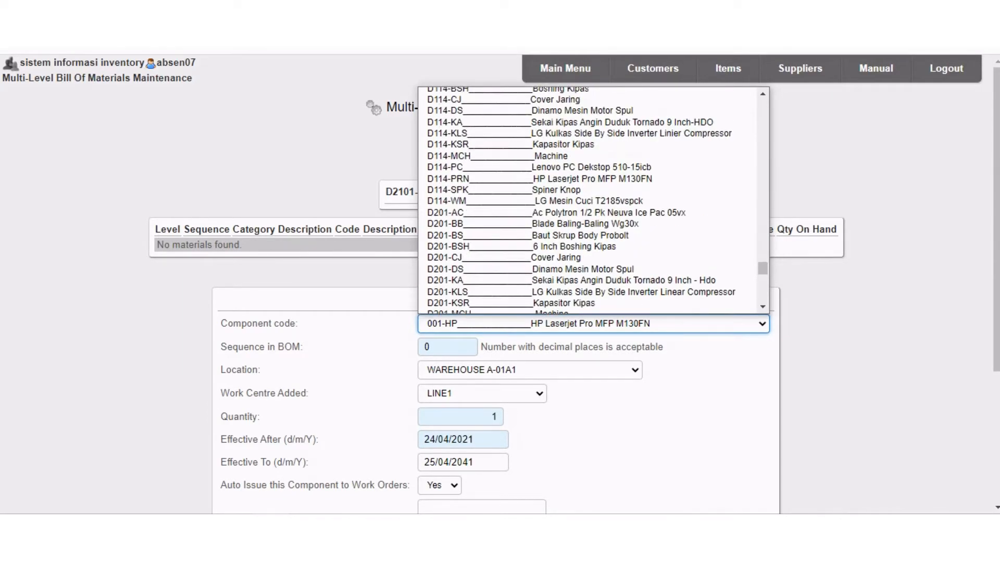
scroll(588, 246, down, 20)
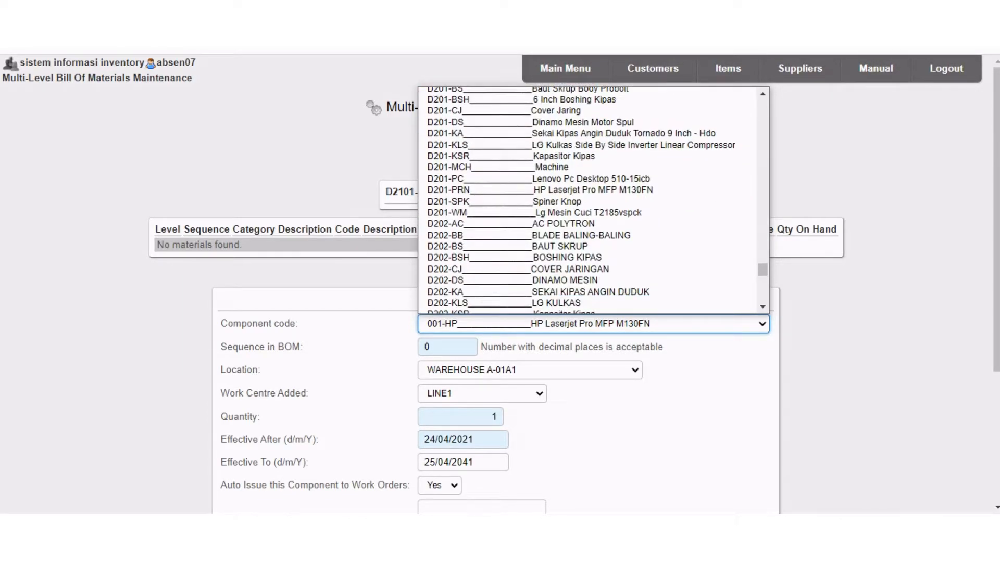
scroll(588, 247, up, 20)
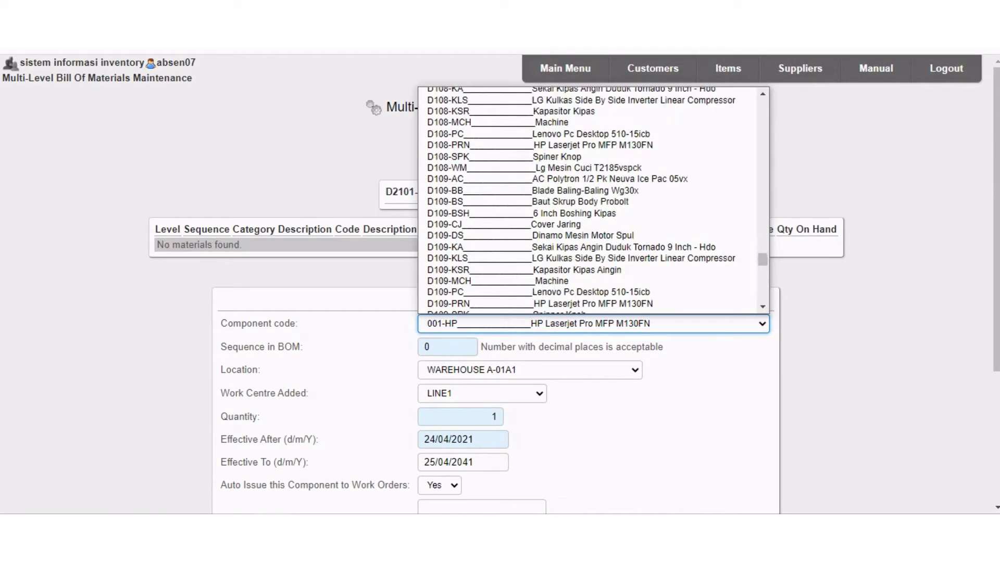
scroll(589, 202, down, 18)
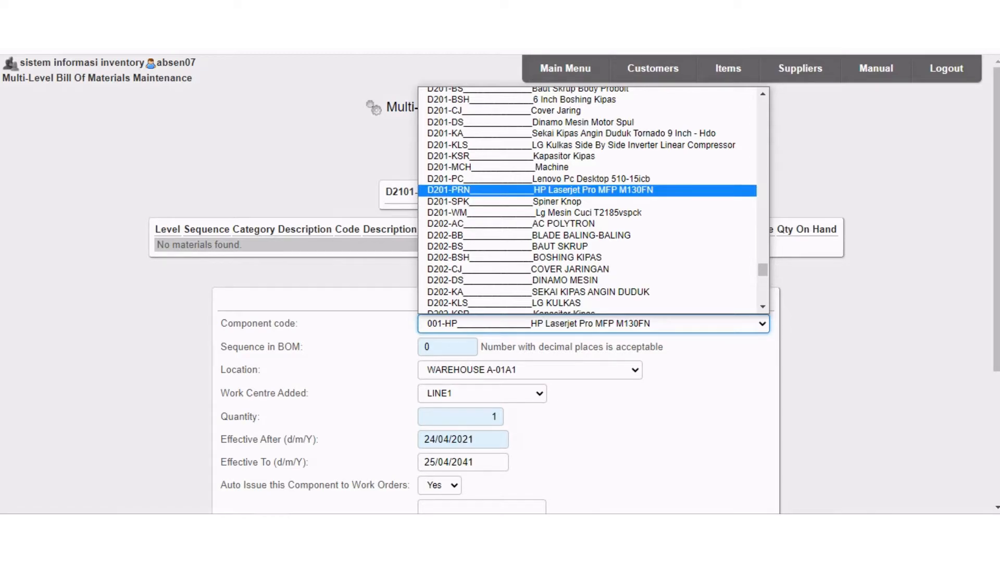
scroll(588, 218, up, 5)
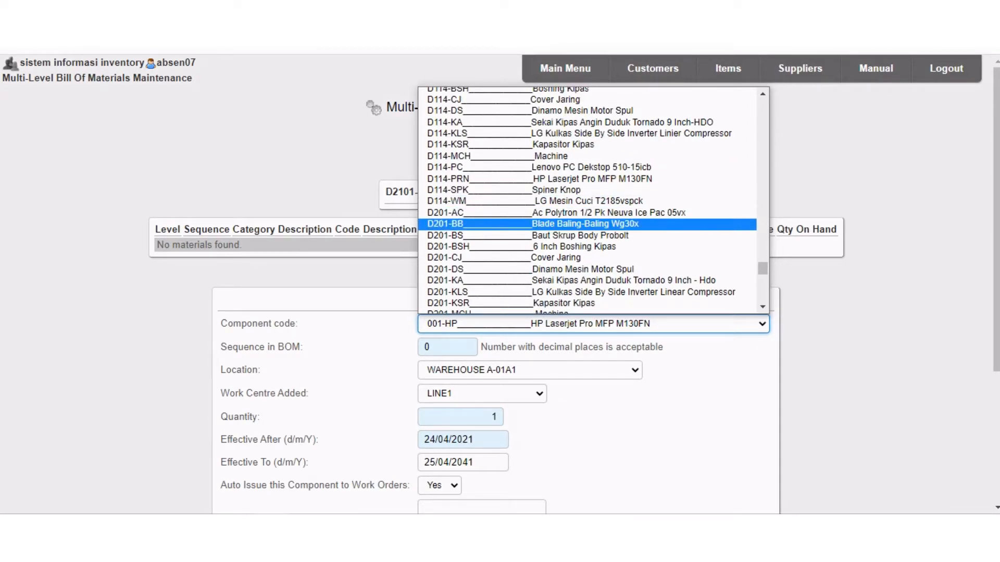
scroll(588, 219, down, 20)
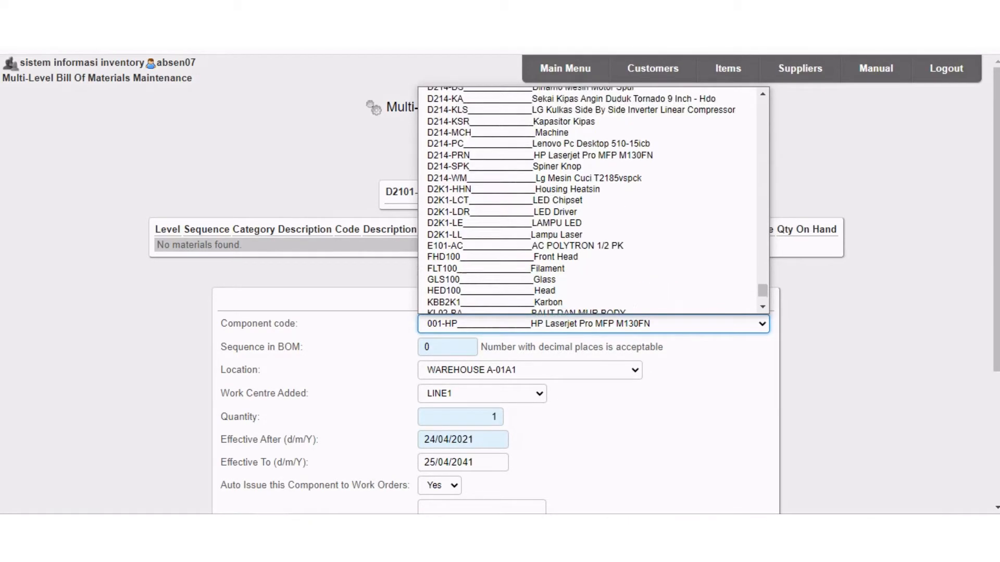
scroll(589, 208, up, 7)
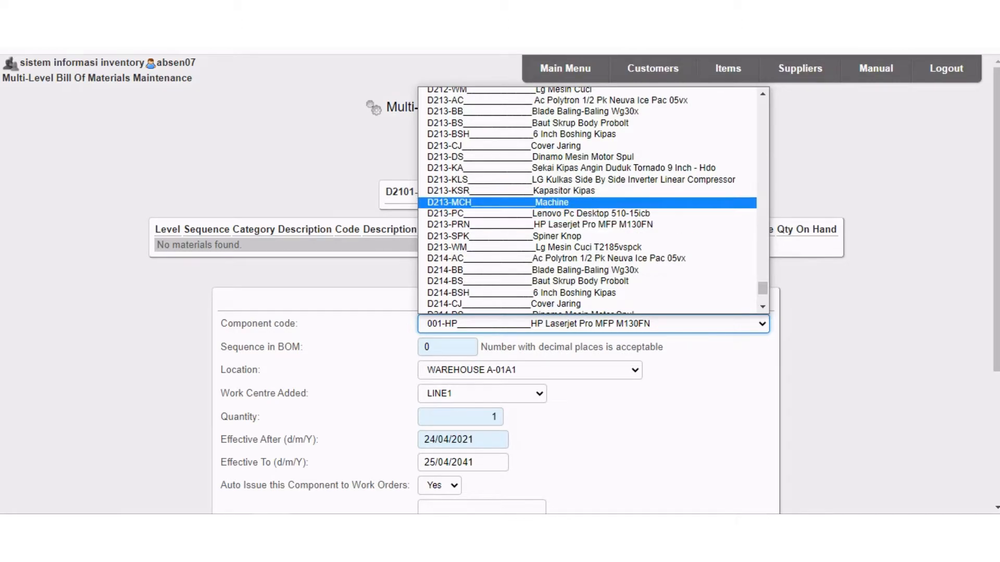
scroll(589, 209, up, 10)
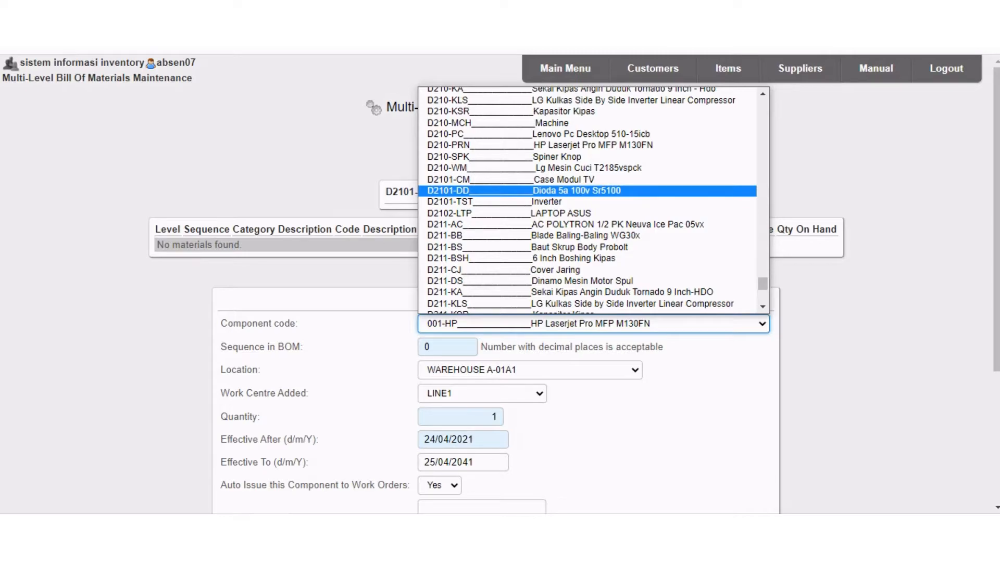
click(510, 179)
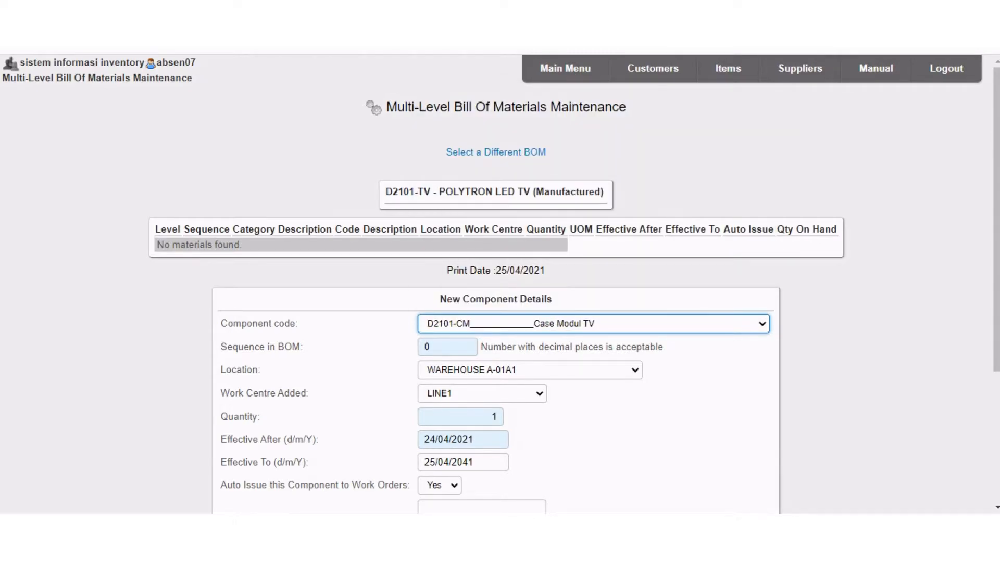
Set the component's sequence in the BOM to 1 and its location to WAREHOUSE BANDUNG.
key(Tab)
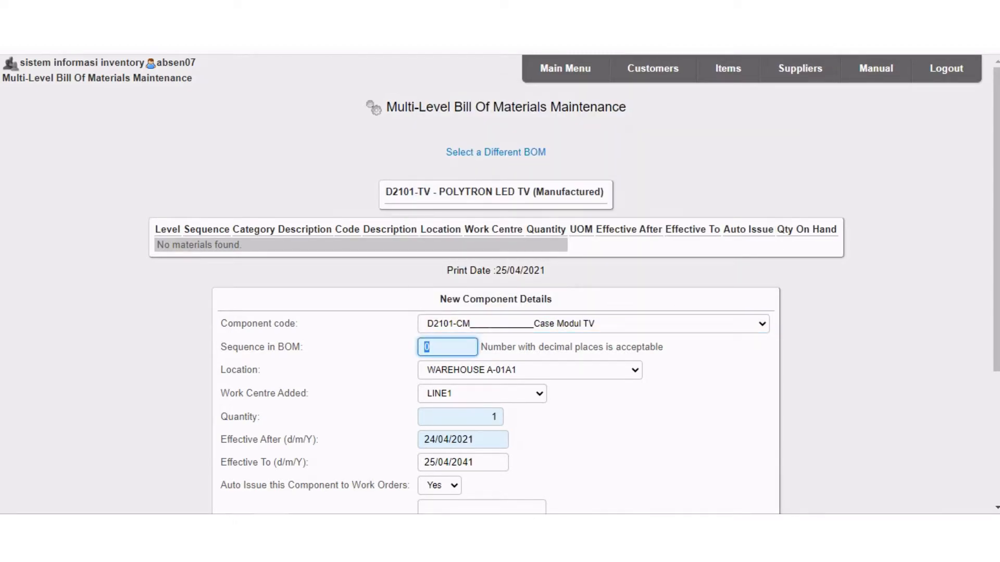
key(BackSpace)
text(1)
key(Tab)
click(634, 370)
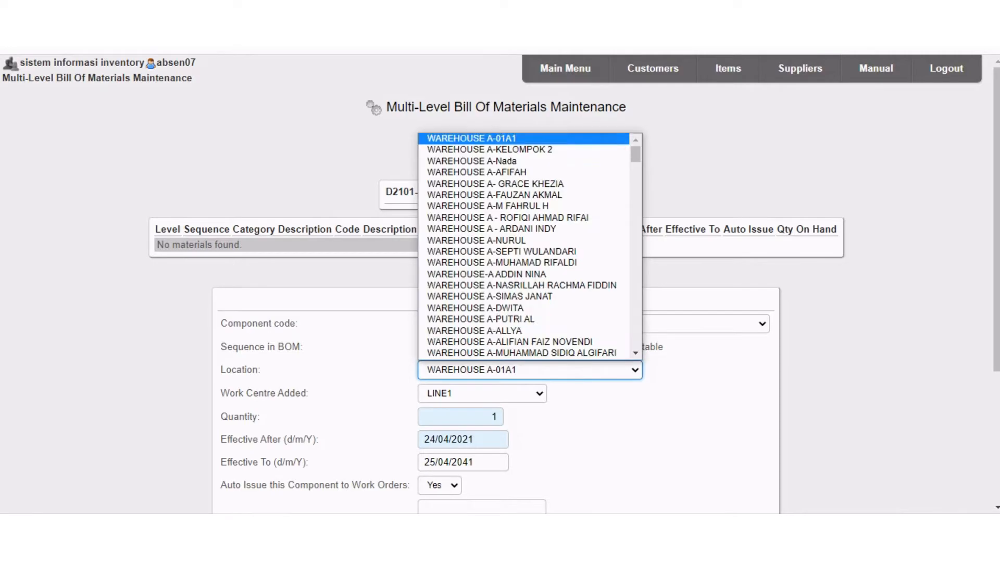
drag(635, 155, 636, 340)
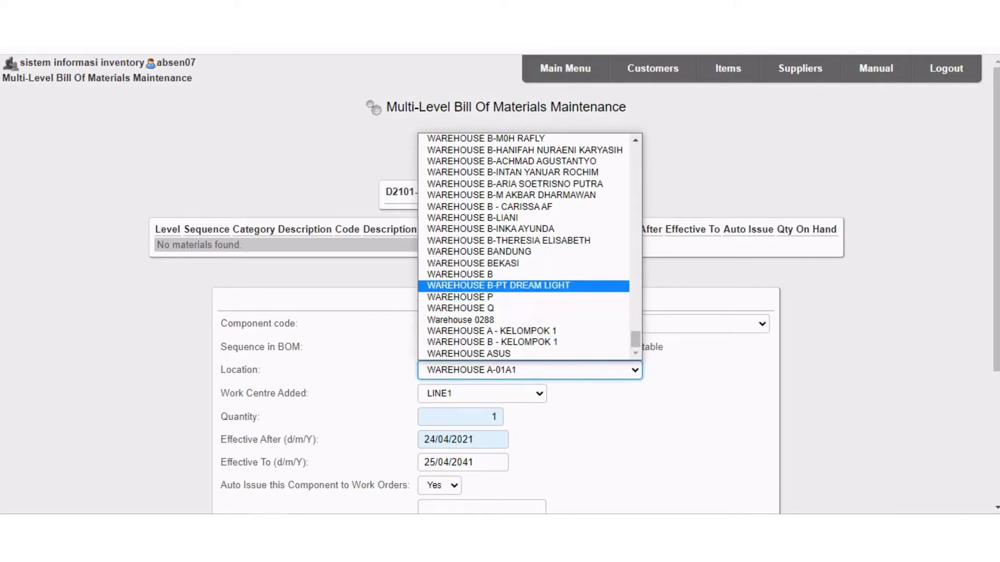
click(479, 252)
Set the work centre of the D2101-CM Case Modul TV component to POLYTRON TV.
scroll(479, 252, down, 1)
click(482, 320)
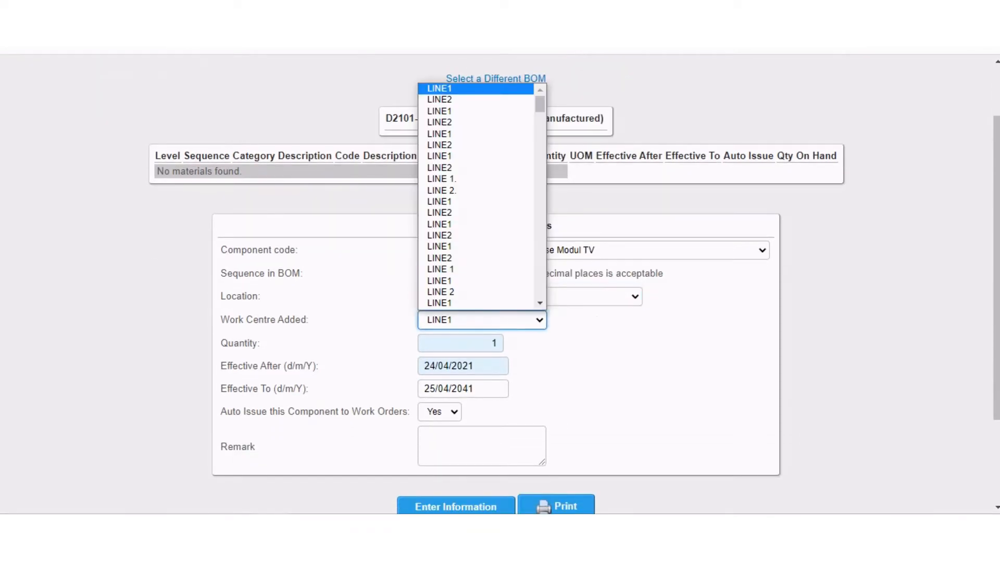
drag(540, 106, 540, 293)
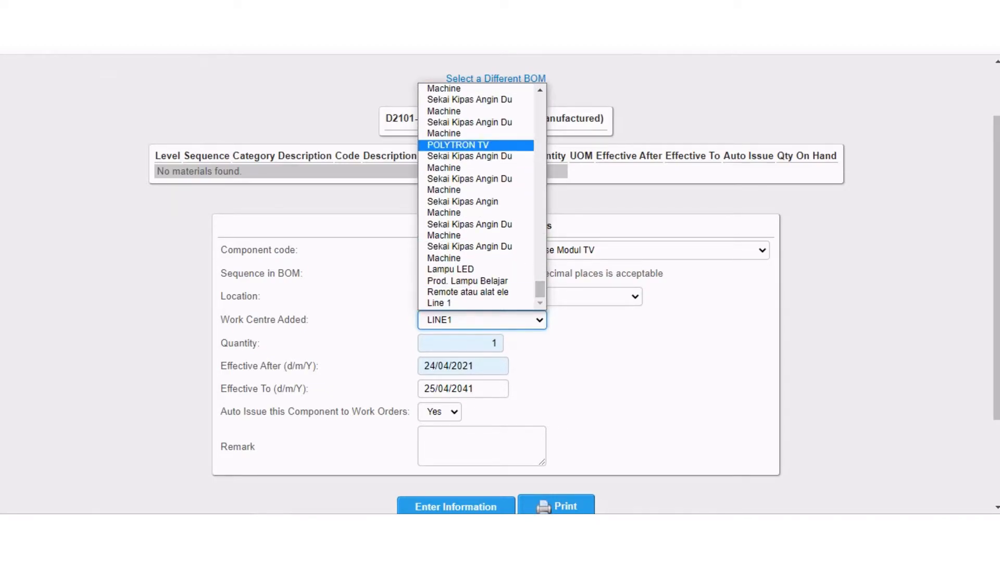
click(457, 145)
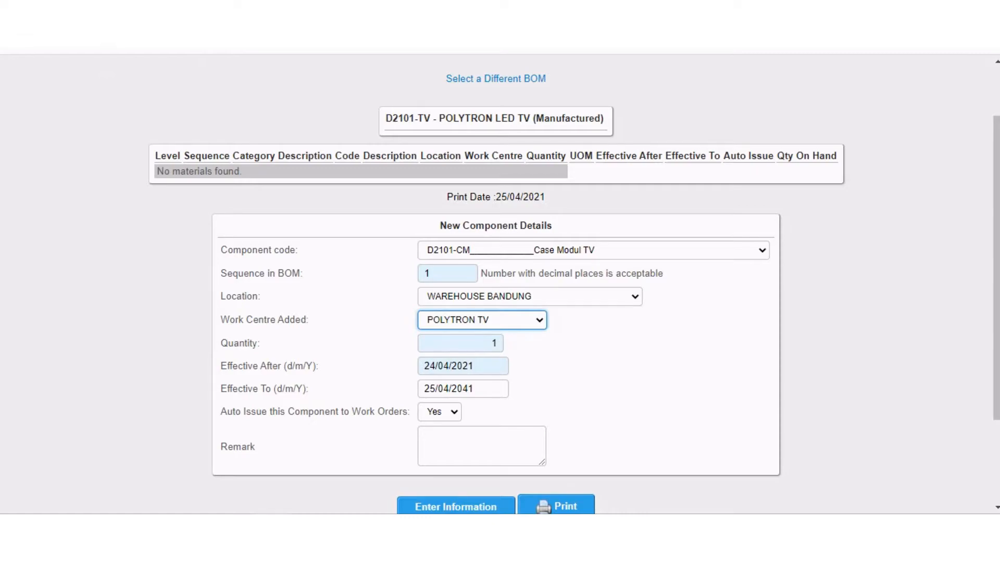
Set the component's quantity to 5 and add D2101-CM to the D2101-TV bill of materials.
click(496, 343)
key(BackSpace)
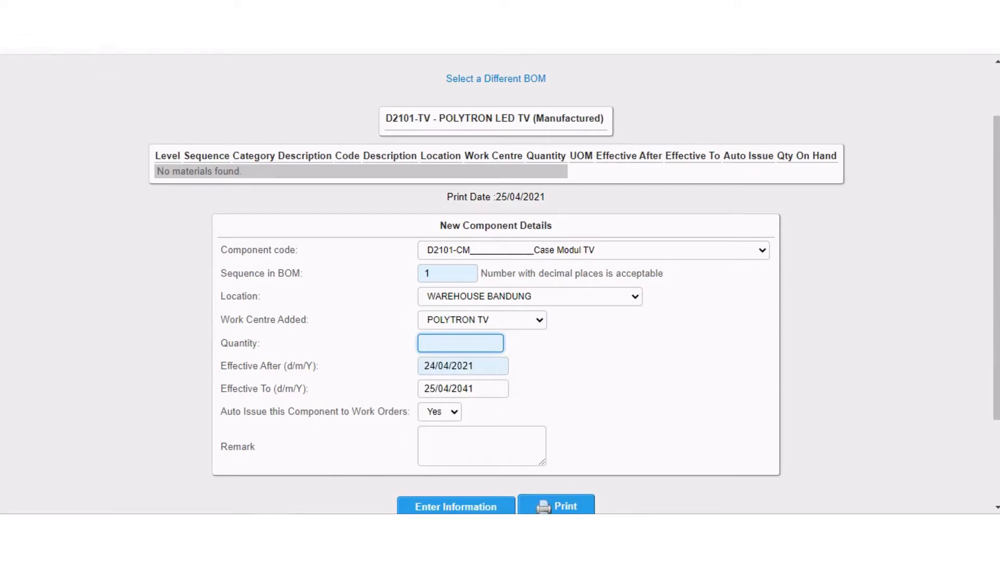
text(5)
key(Down)
key(Return)
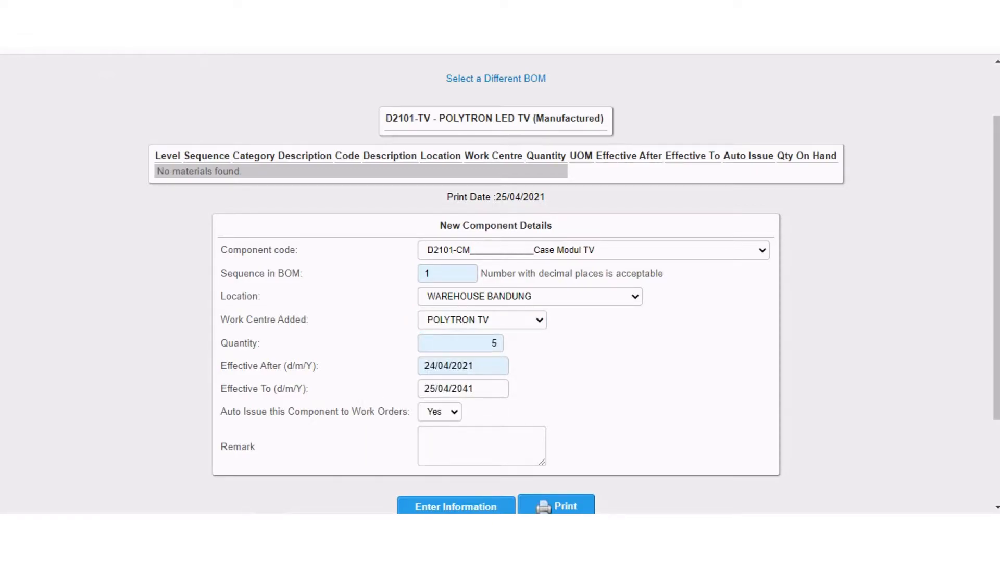
scroll(500, 284, down, 2)
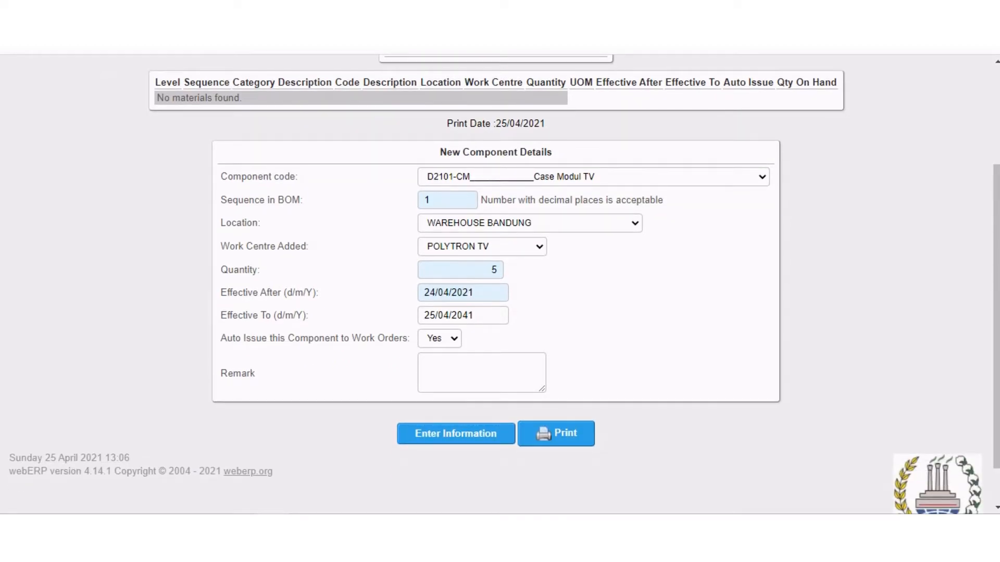
click(456, 434)
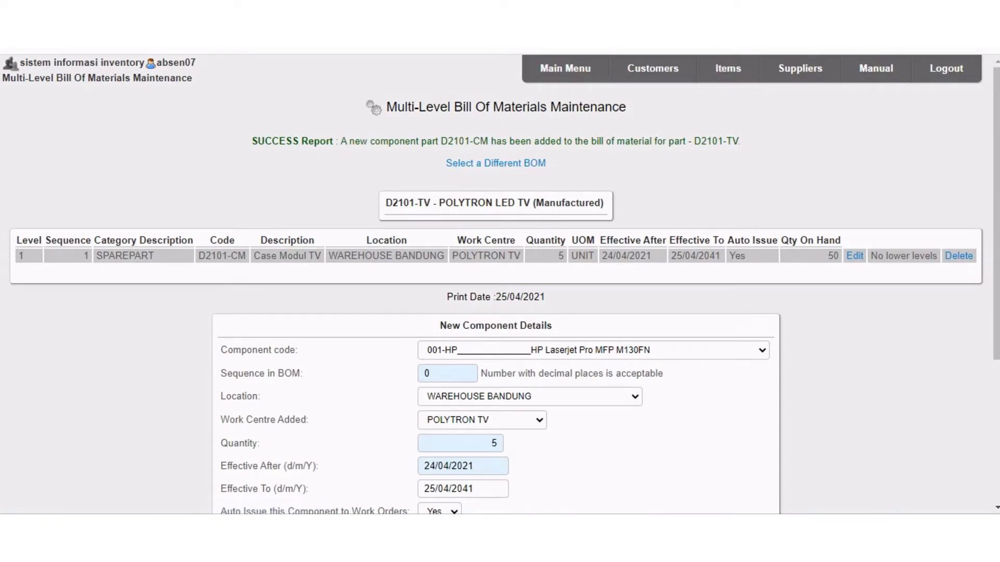
Consult the LCD TV structure diagram and choose D2101-TST Inverter as the new component of the D2101-TV bill of materials.
click(308, 534)
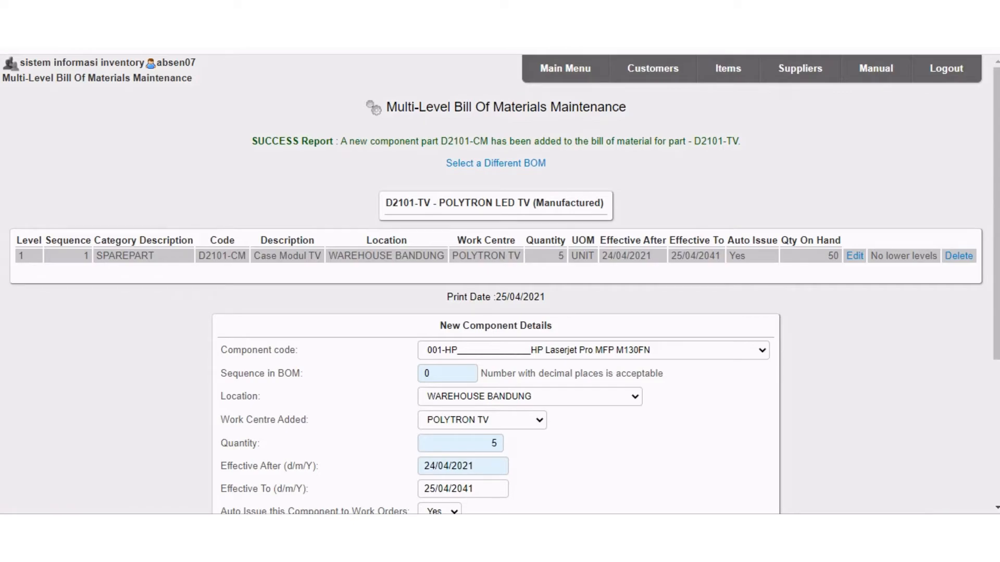
click(593, 351)
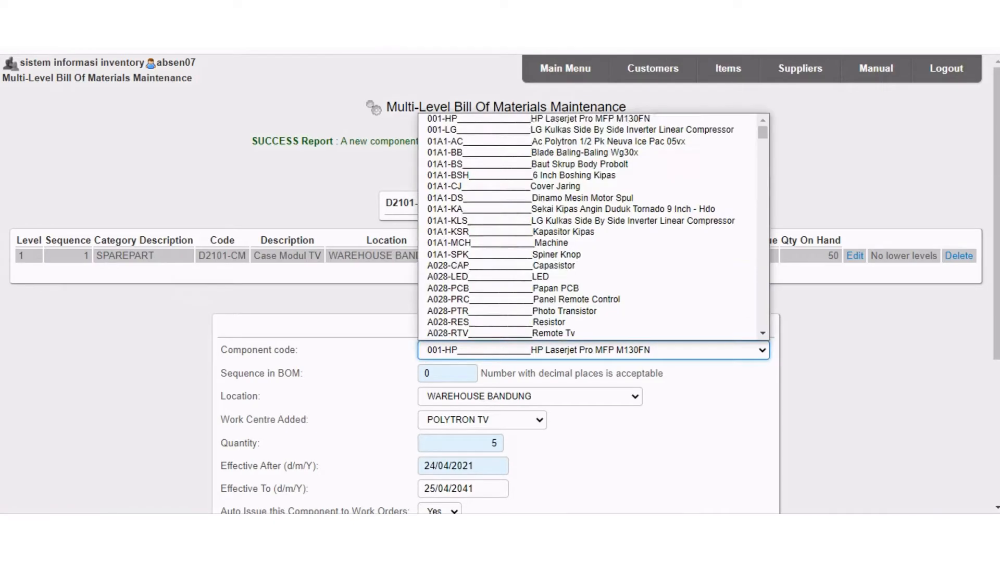
drag(762, 134, 763, 296)
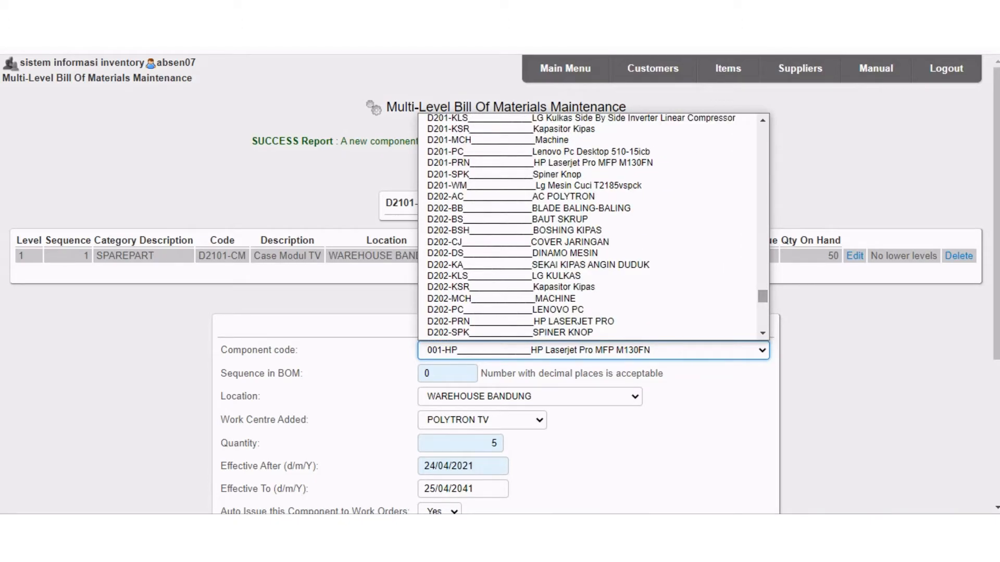
scroll(588, 277, down, 15)
scroll(587, 276, down, 10)
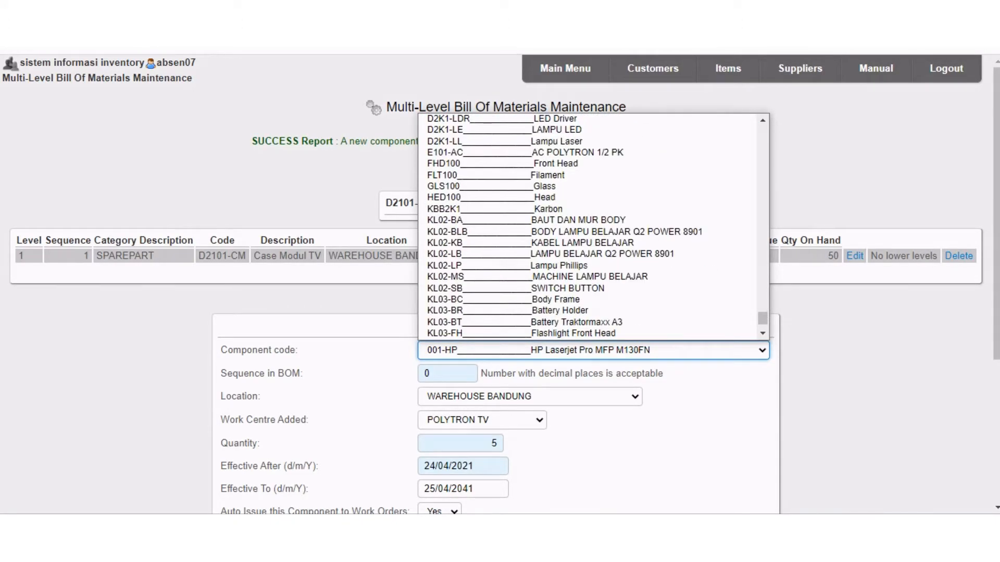
scroll(587, 276, down, 5)
scroll(587, 276, up, 15)
scroll(588, 277, down, 12)
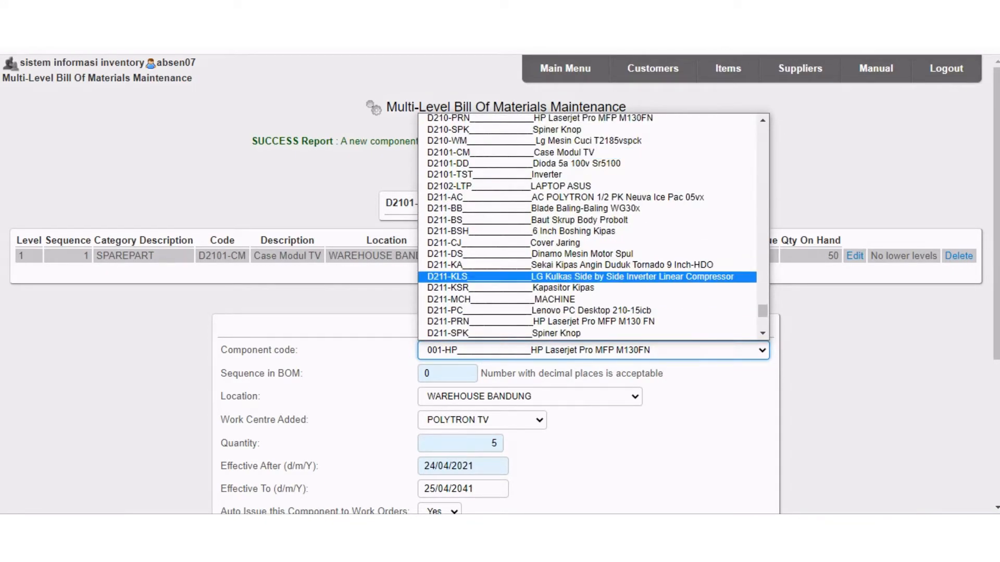
click(520, 175)
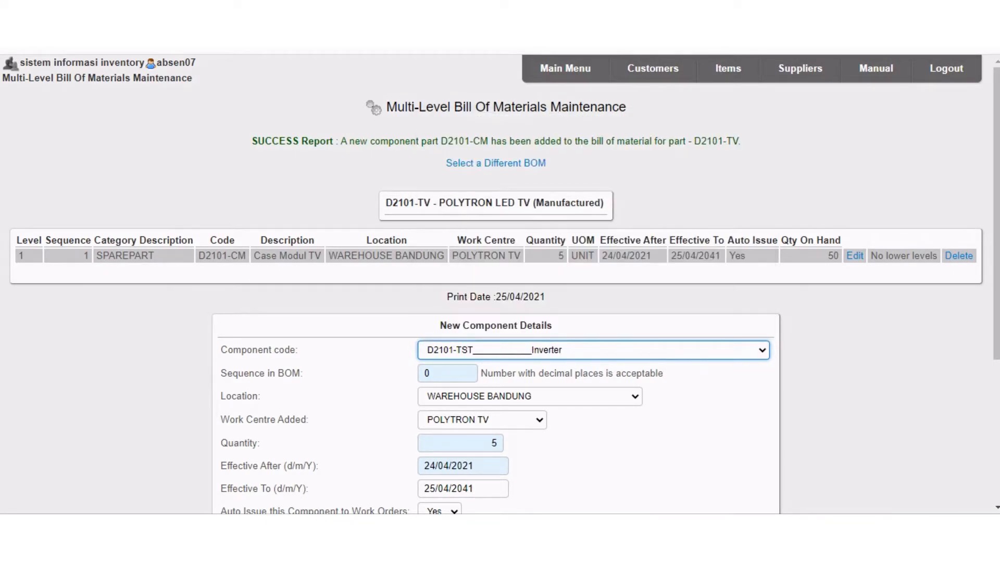
Set the Inverter component's sequence in the BOM to 2 and its location to WAREHOUSE BANDUNG.
key(Tab)
key(BackSpace)
text(2)
click(530, 397)
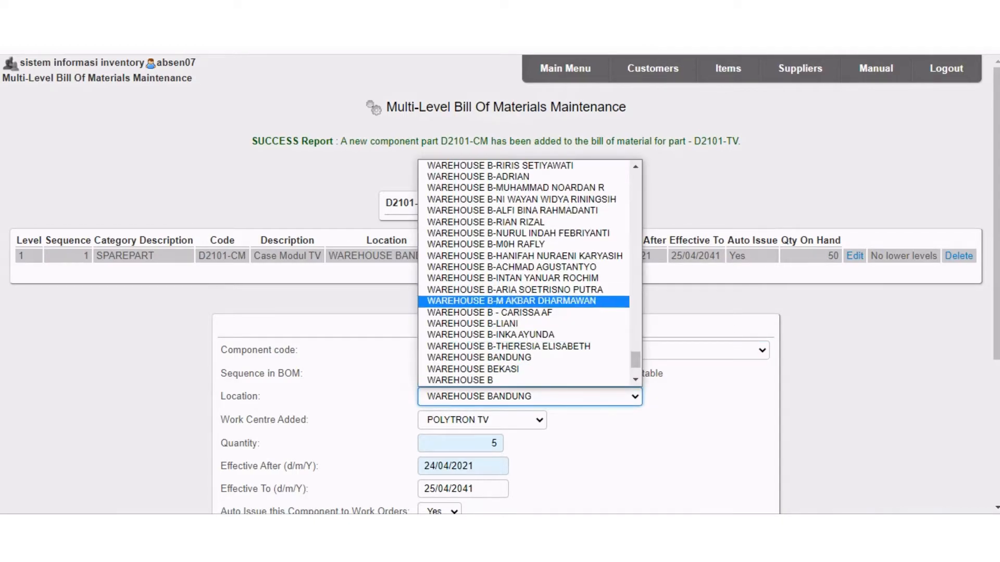
click(479, 358)
click(697, 403)
Set the Inverter component's quantity to 10 and add it to the D2101-TV bill of materials.
scroll(697, 404, down, 1)
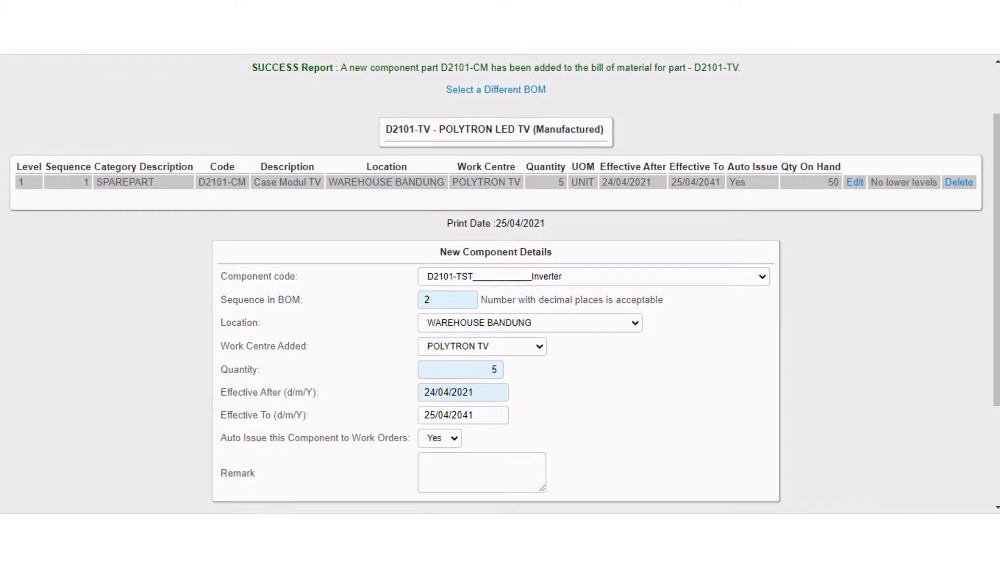
click(497, 370)
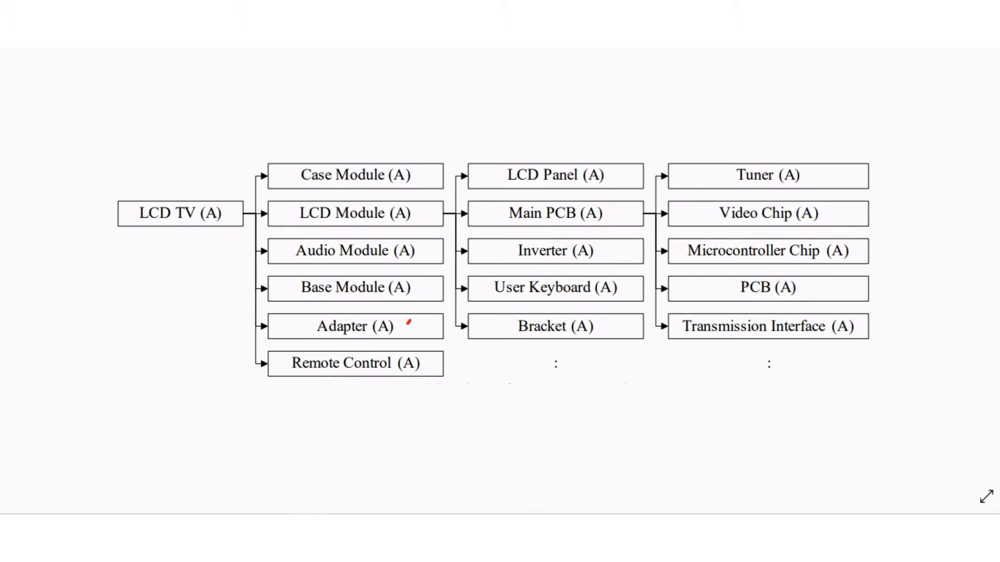
mouse_move(306, 527)
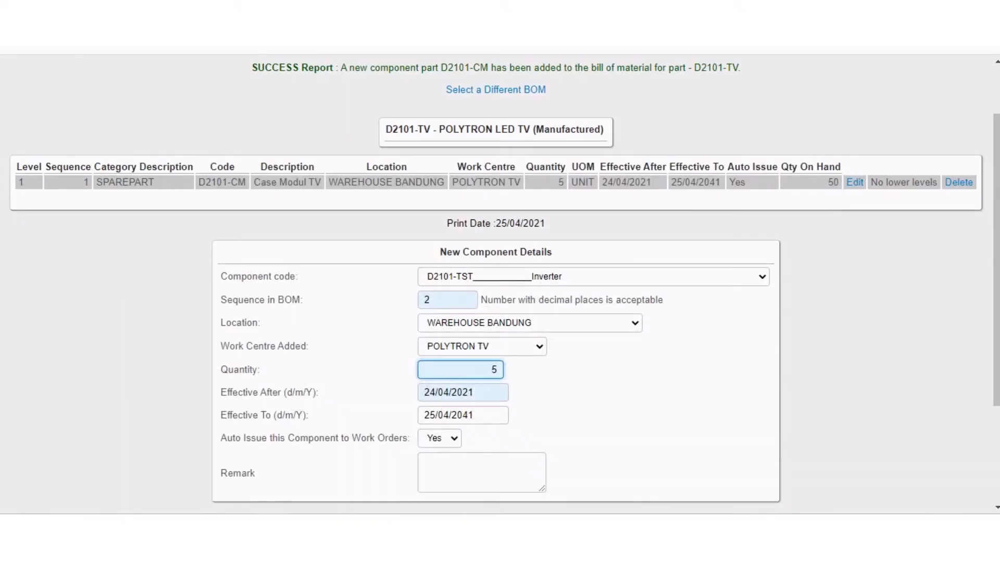
text(10)
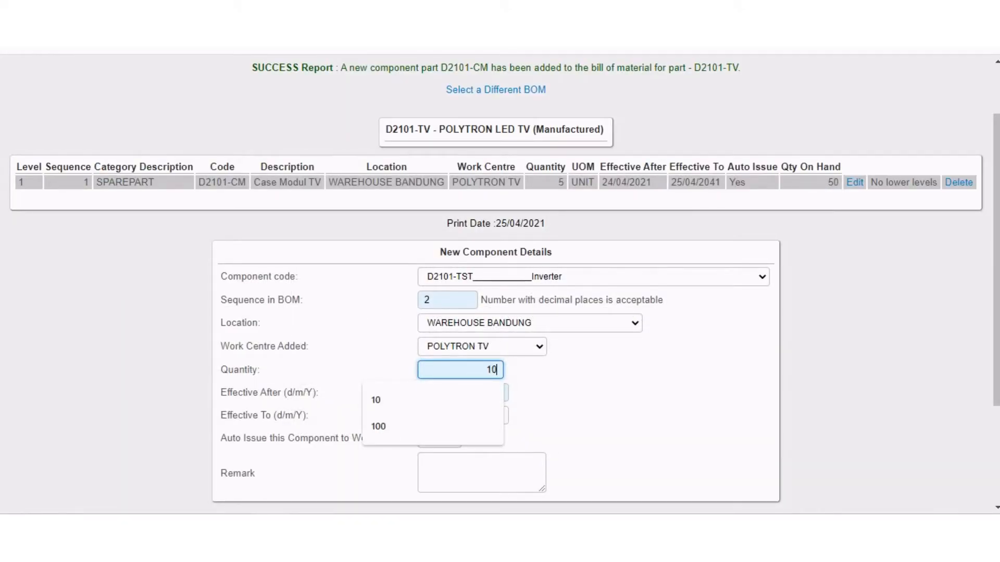
scroll(500, 289, down, 2)
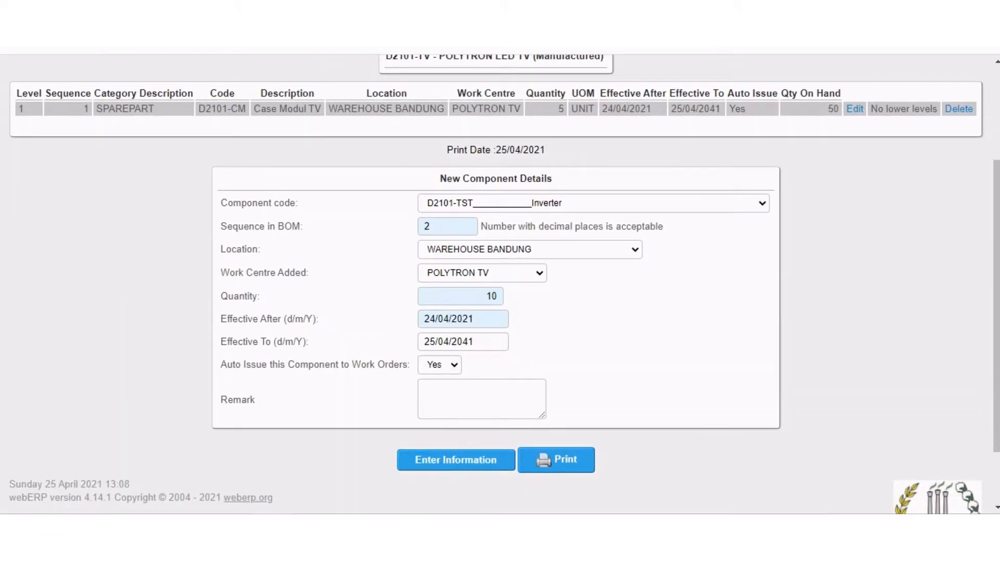
click(455, 461)
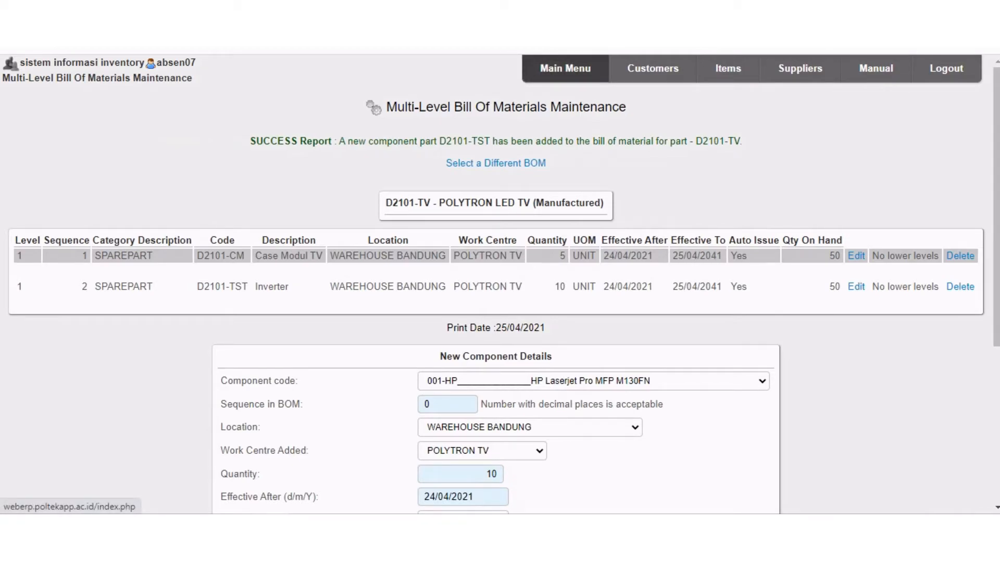
Start a new manufacturing work order and set its factory location to WAREHOUSE BANDUNG.
click(565, 68)
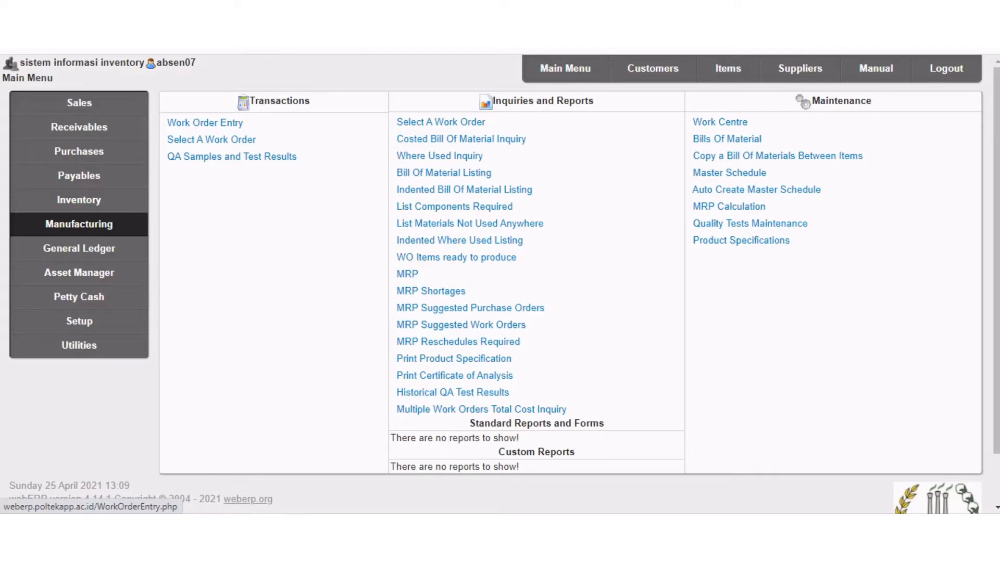
click(205, 122)
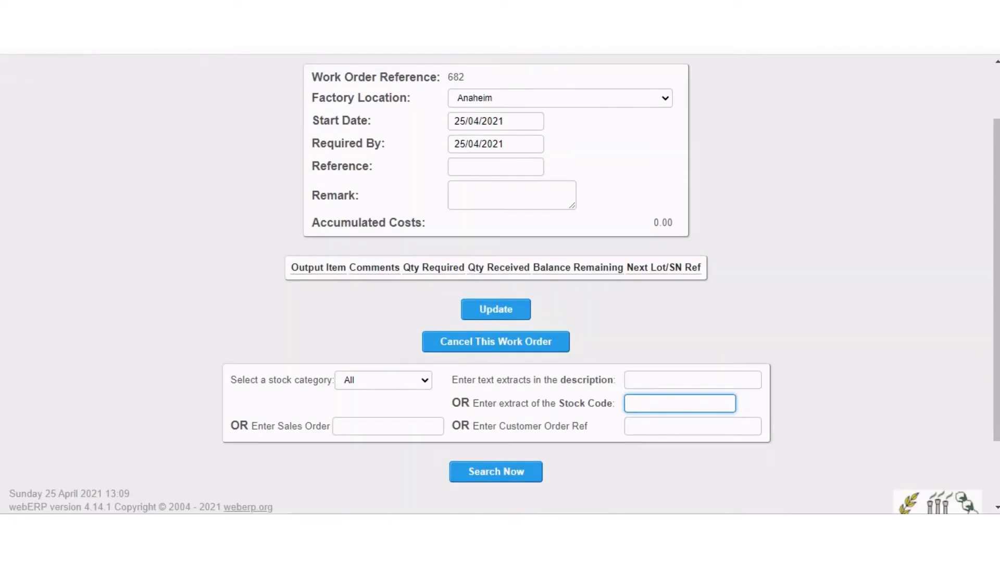
click(573, 172)
drag(665, 287, 665, 390)
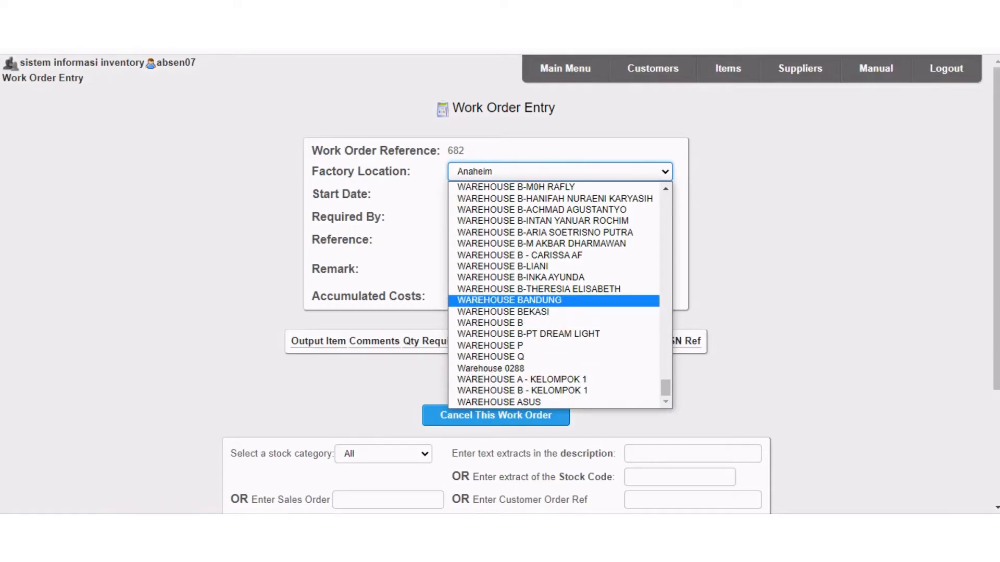
click(510, 299)
Search for stock code D2101 and add D2101-TV POLYTRON LED TV as the work order's output item.
scroll(496, 284, down, 3)
click(679, 318)
key(Down)
key(Down)
key(Return)
key(Return)
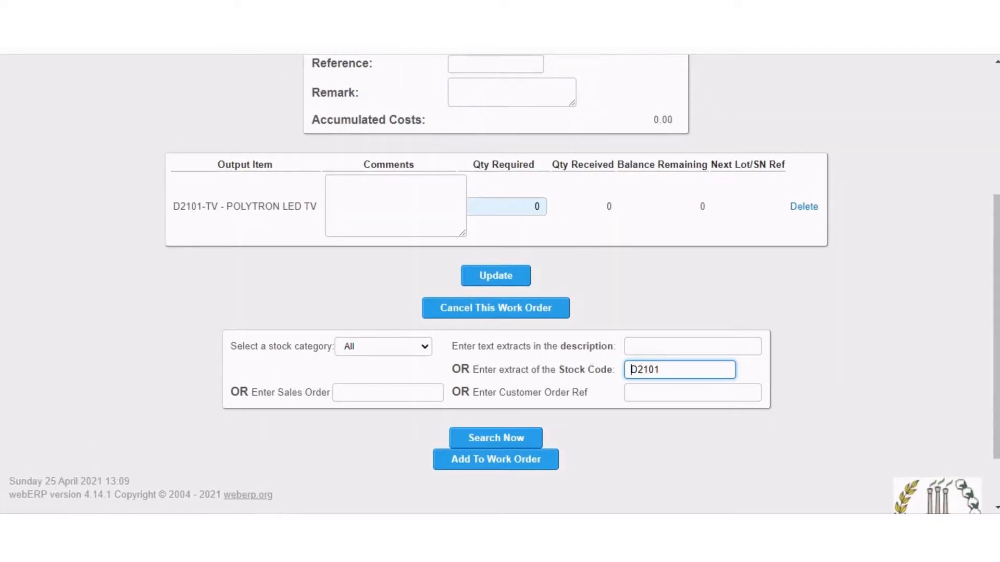
Enter the comment "Pembuatan Polytron LED TV ke-1" for the D2101-TV output item.
click(396, 207)
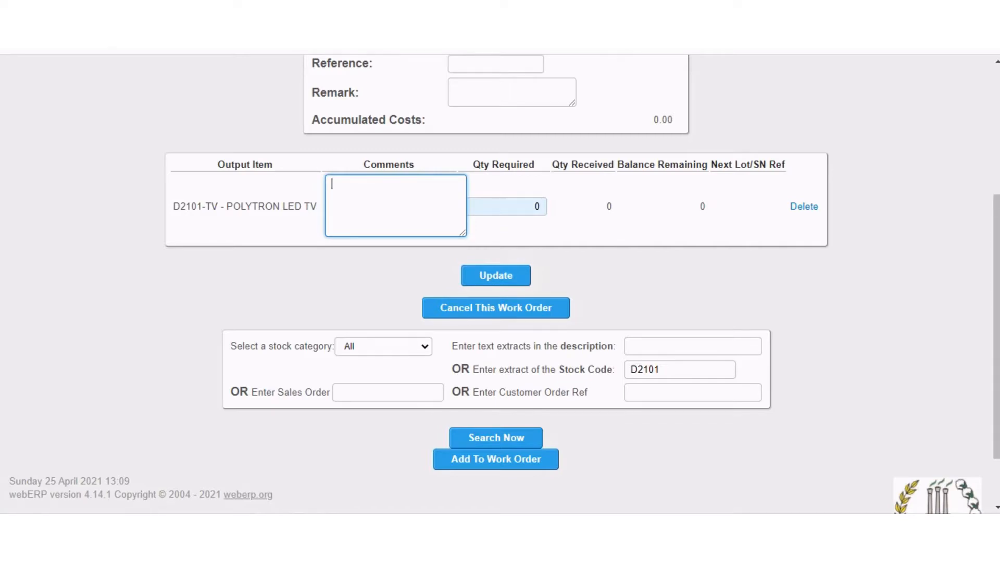
text(Pembuatan Polyt)
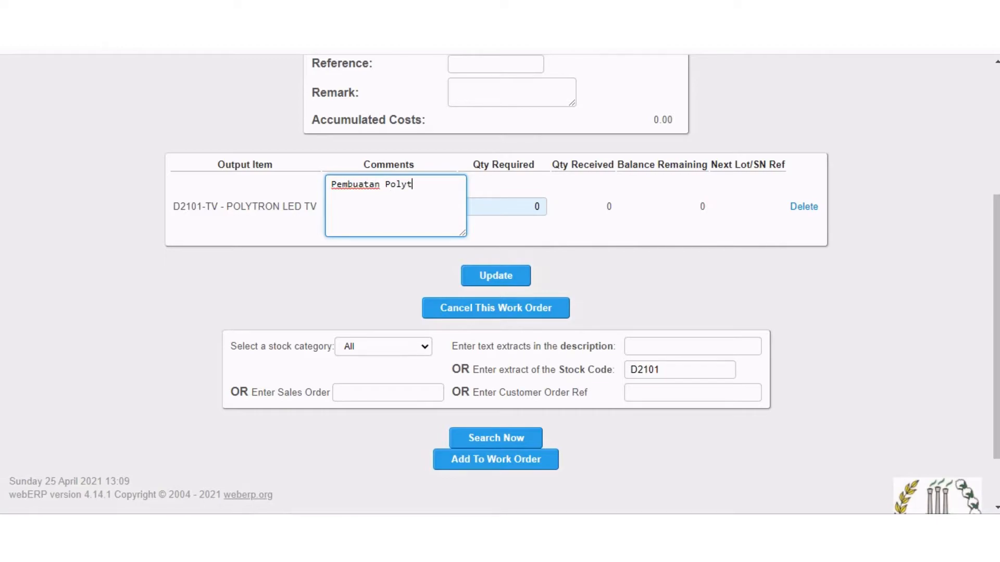
text(ron LED TV ke -1)
click(364, 196)
key(BackSpace)
Set the required quantity of D2101-TV to 5 and update the work order.
key(Tab)
key(BackSpace)
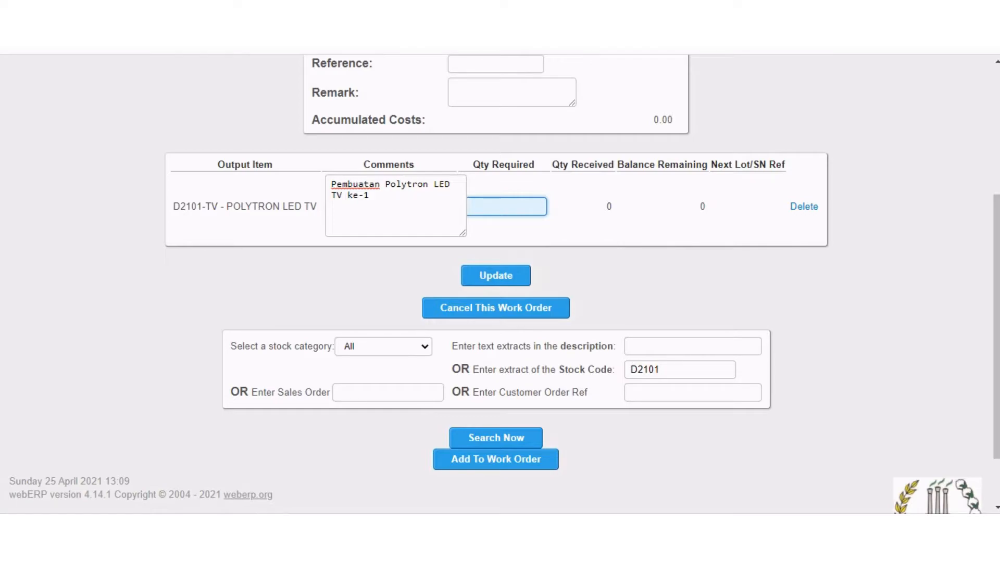
text(5)
key(Tab)
click(496, 276)
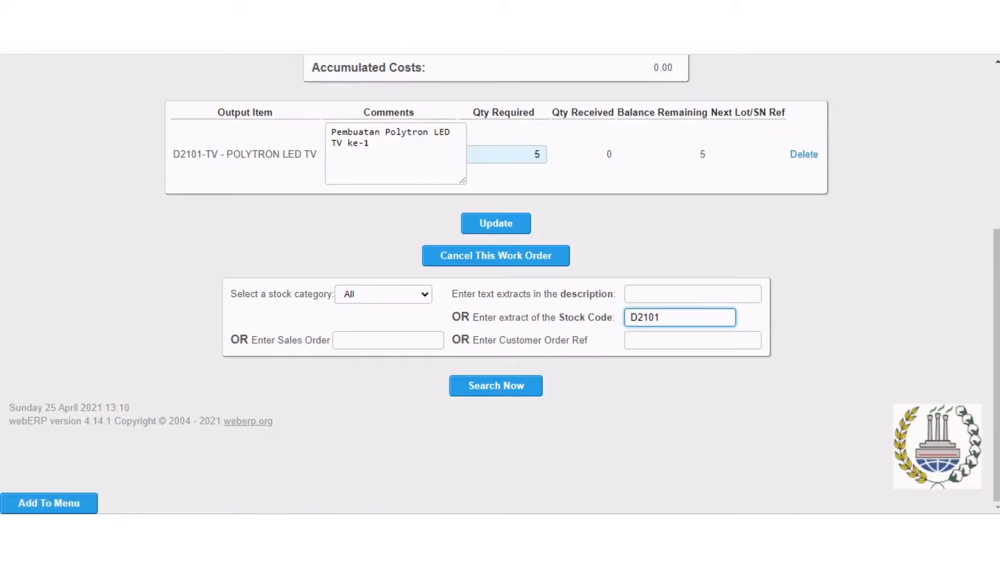
Search the existing open work orders processed at WAREHOUSE BANDUNG.
scroll(496, 276, up, 5)
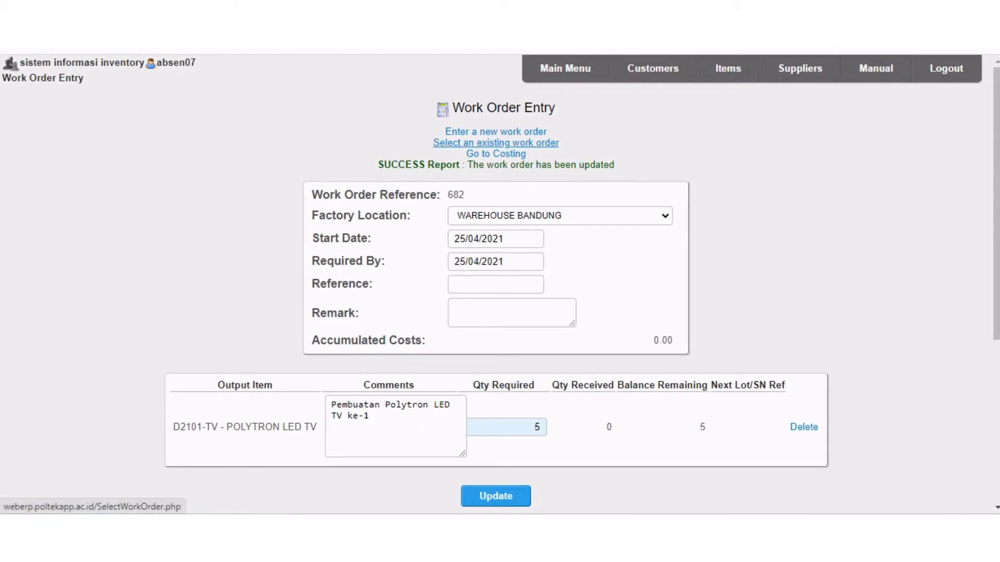
click(496, 142)
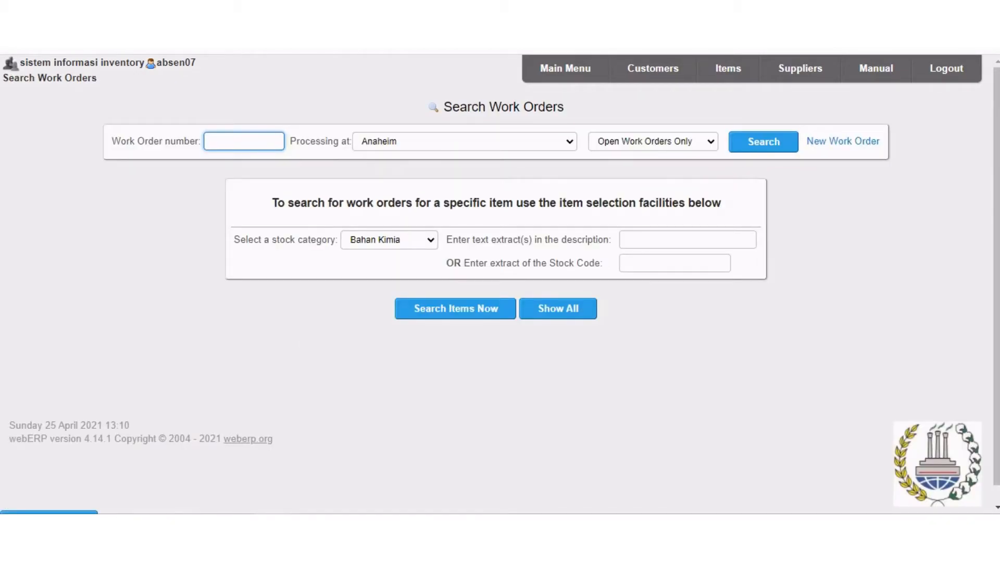
key(Tab)
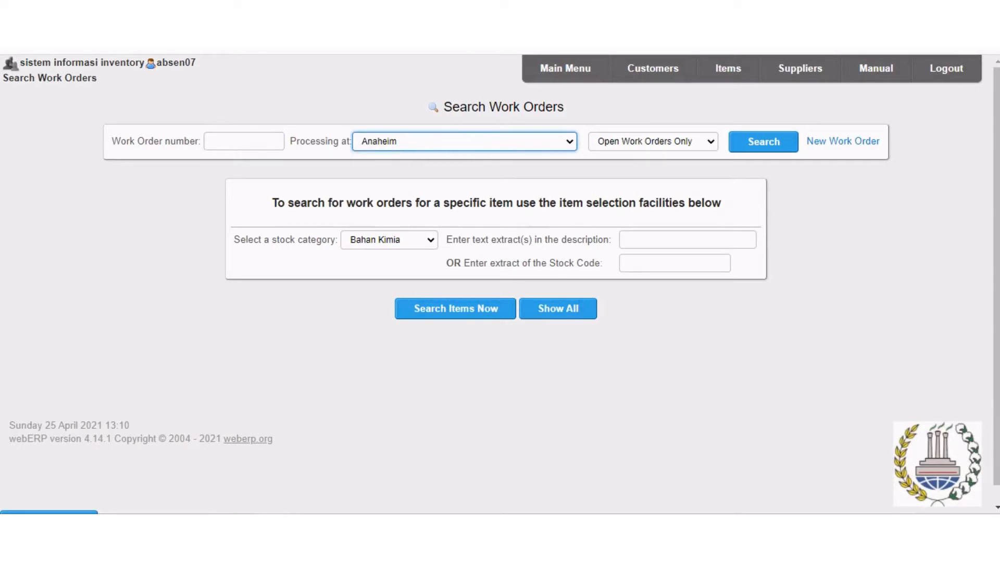
click(484, 142)
drag(570, 257, 569, 297)
click(570, 371)
click(592, 390)
click(521, 142)
drag(569, 257, 569, 357)
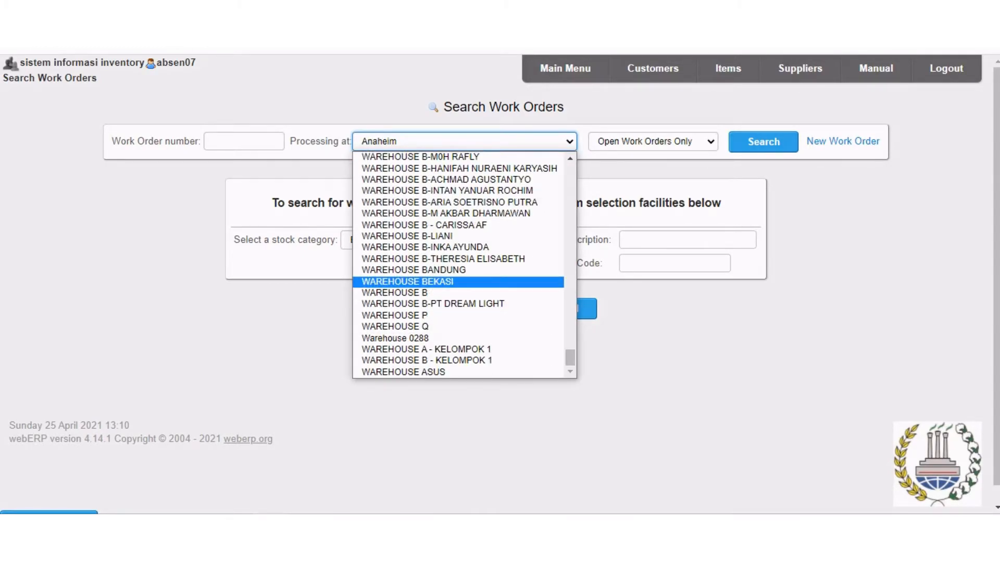
click(414, 269)
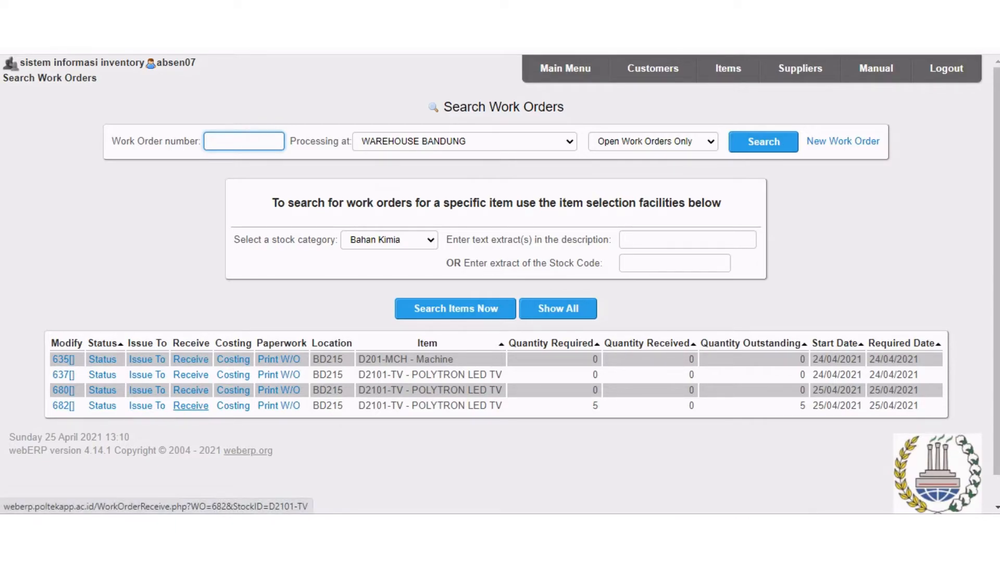
Receive 5 manufactured units into WAREHOUSE BANDUNG on the new D2101-TV work order and process the receipt.
click(190, 406)
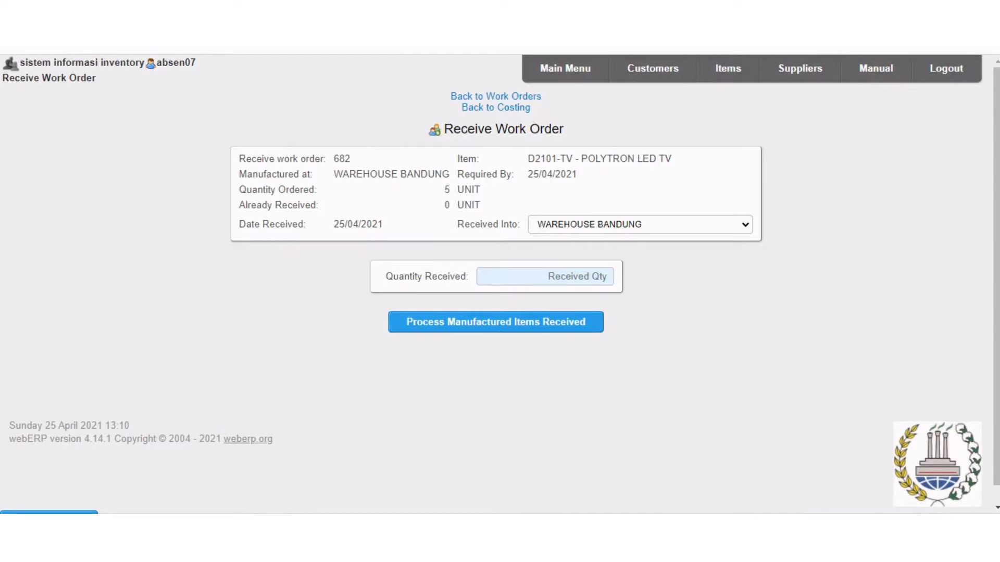
click(545, 276)
text(5)
key(Return)
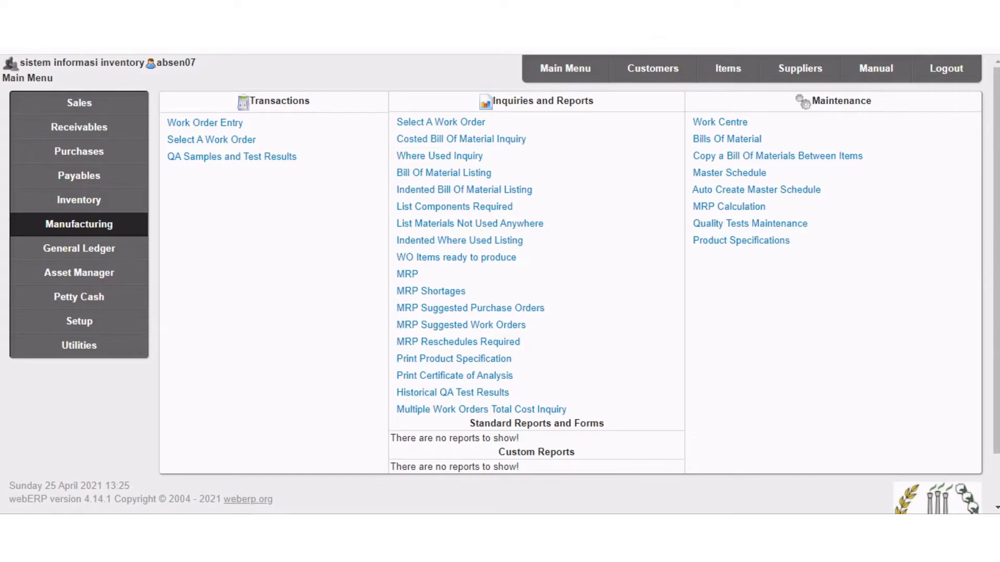
Search the inventory items by stock code D2101 and select D2101-TV.
click(727, 69)
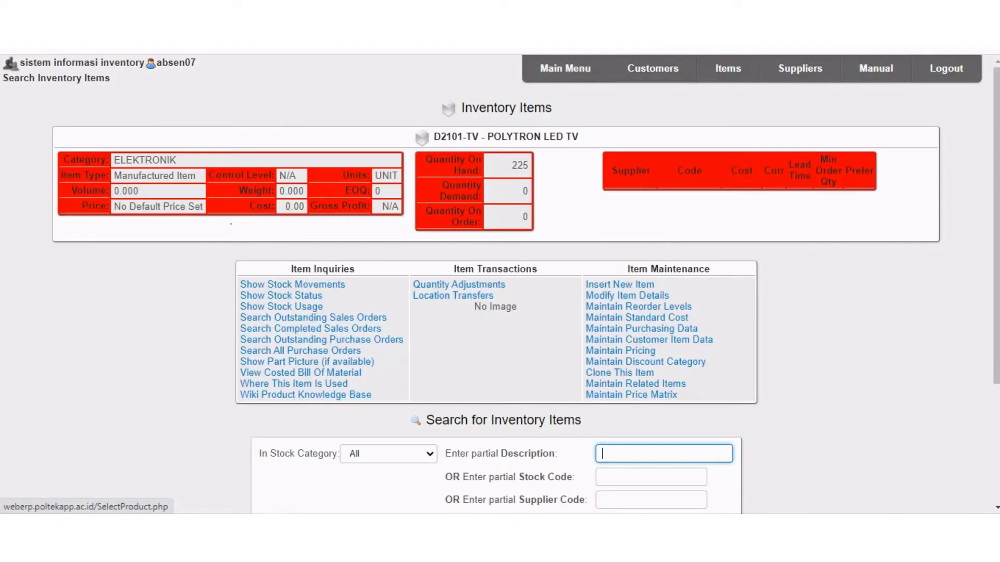
scroll(499, 281, down, 3)
double_click(651, 307)
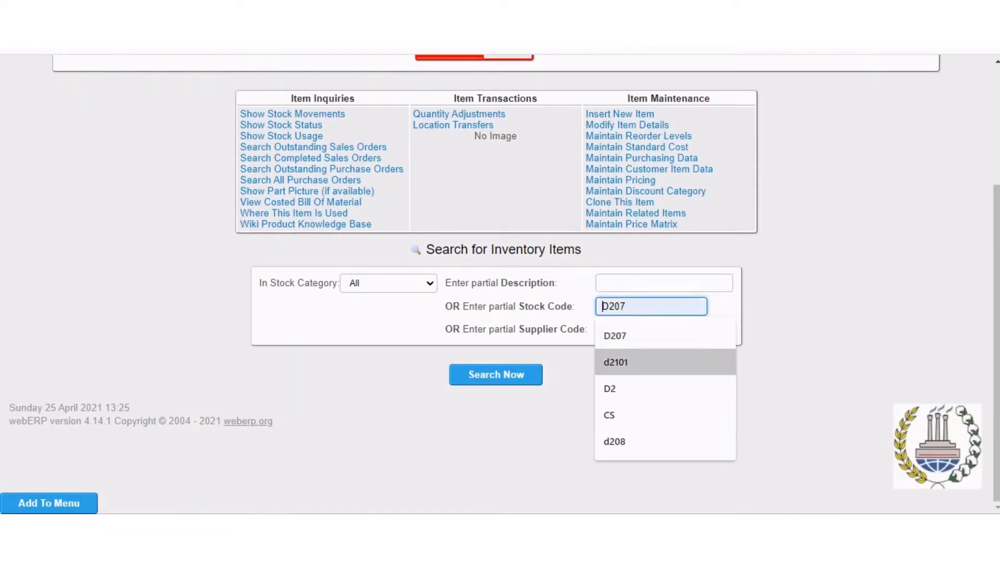
click(646, 361)
key(Return)
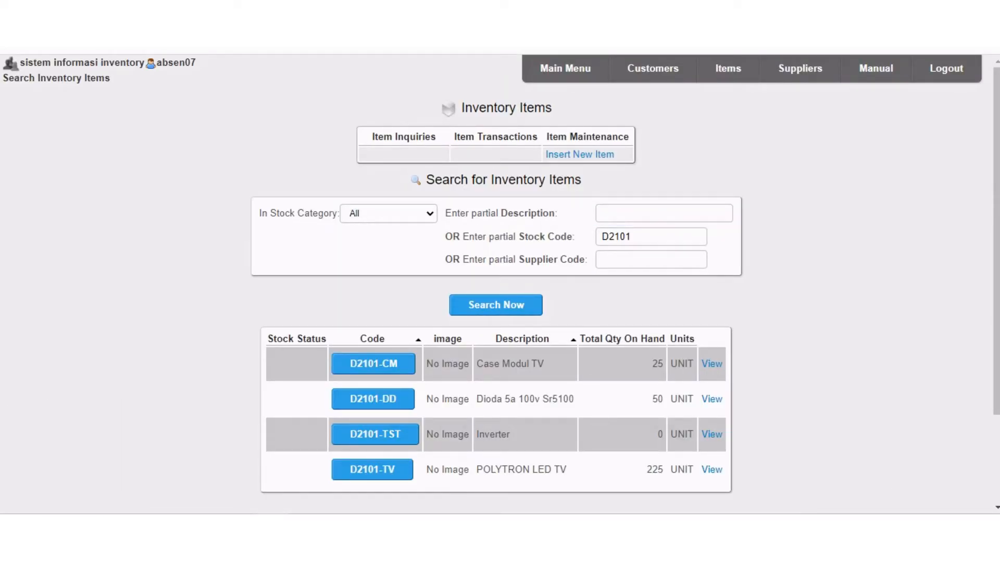
click(372, 470)
Show the stock movements of D2101-TV at WAREHOUSE BANDUNG between 25/01/2021 and 25/04/2021 and review the listed entries.
click(292, 284)
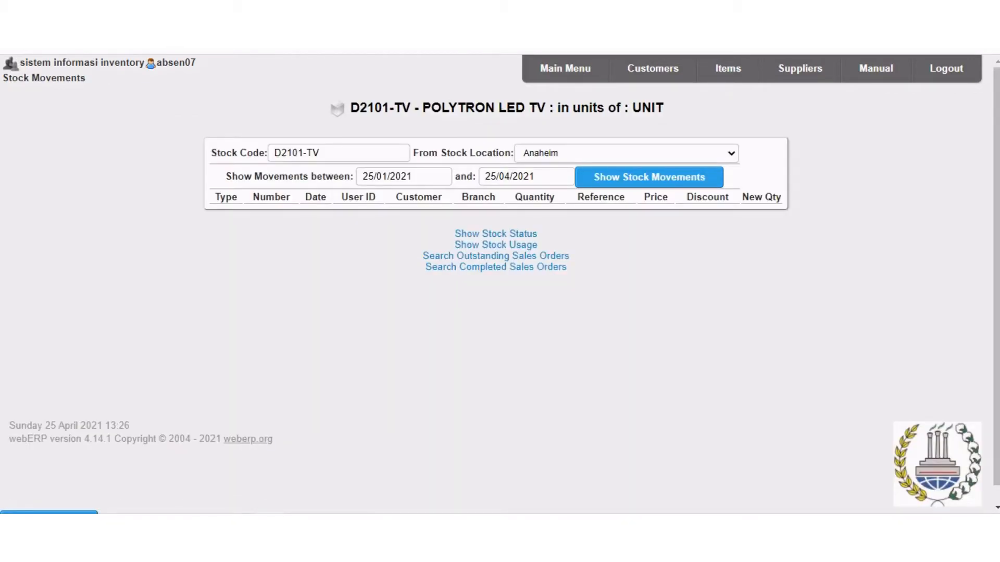
click(701, 153)
drag(732, 182, 732, 370)
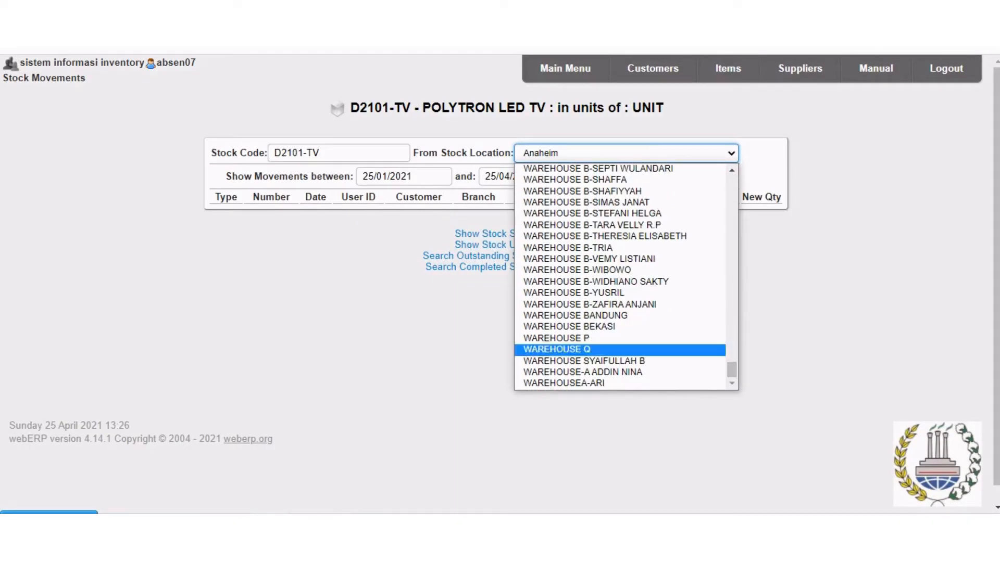
click(576, 315)
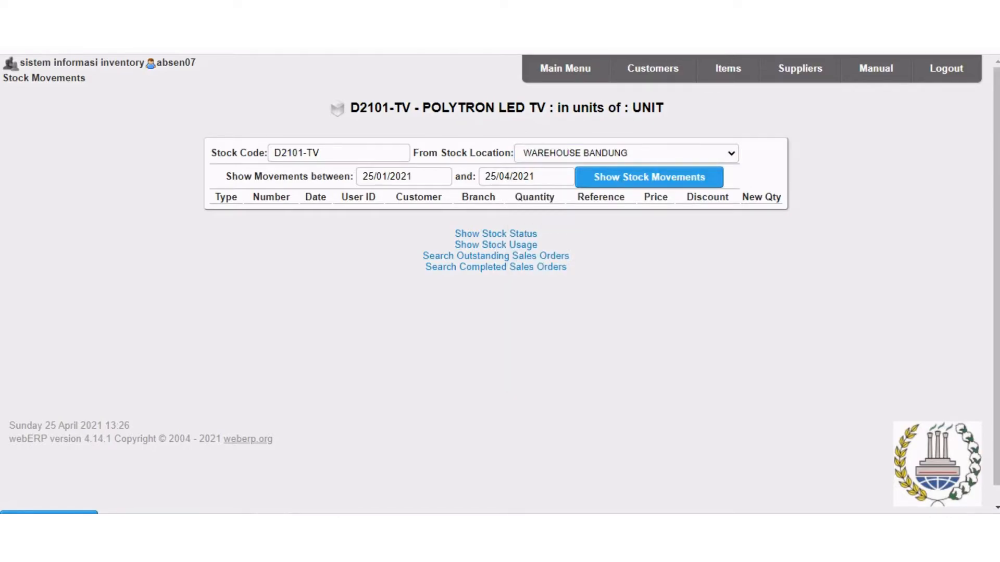
click(649, 177)
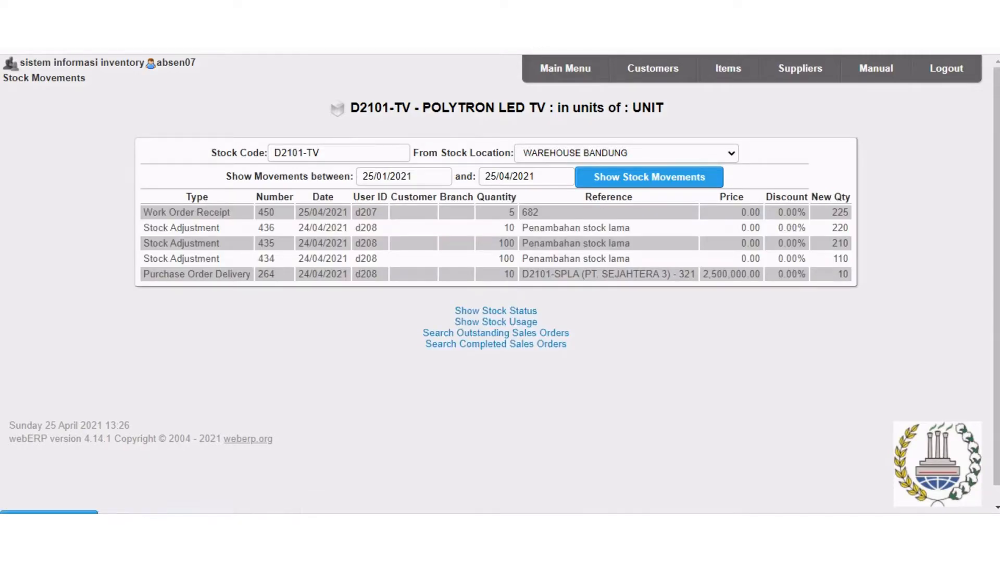
drag(143, 212, 859, 283)
click(859, 292)
Start an inventory location transfer, look up partial stock code d2101 and choose D2101-TV as the item.
click(565, 68)
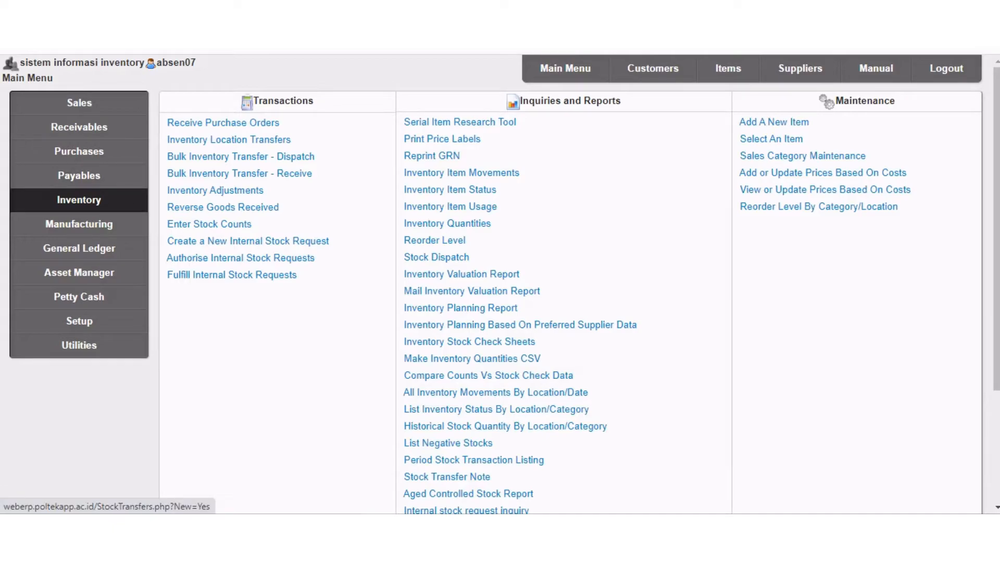
click(228, 140)
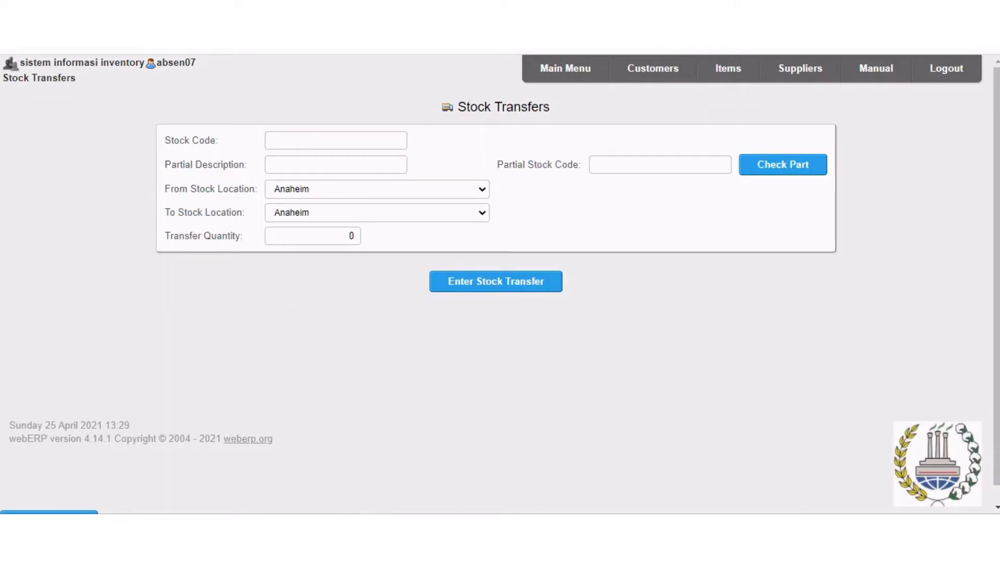
click(684, 165)
click(672, 221)
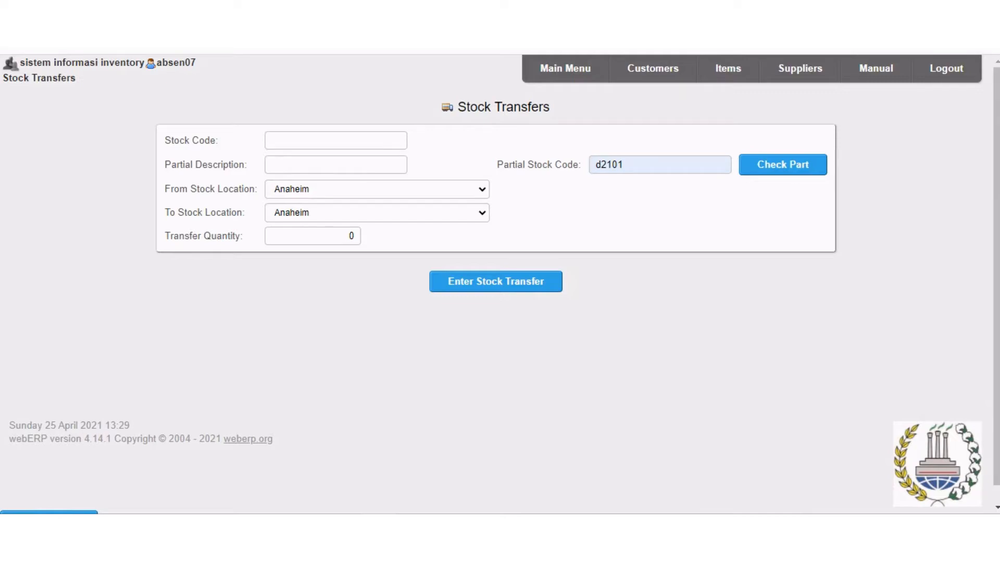
click(783, 165)
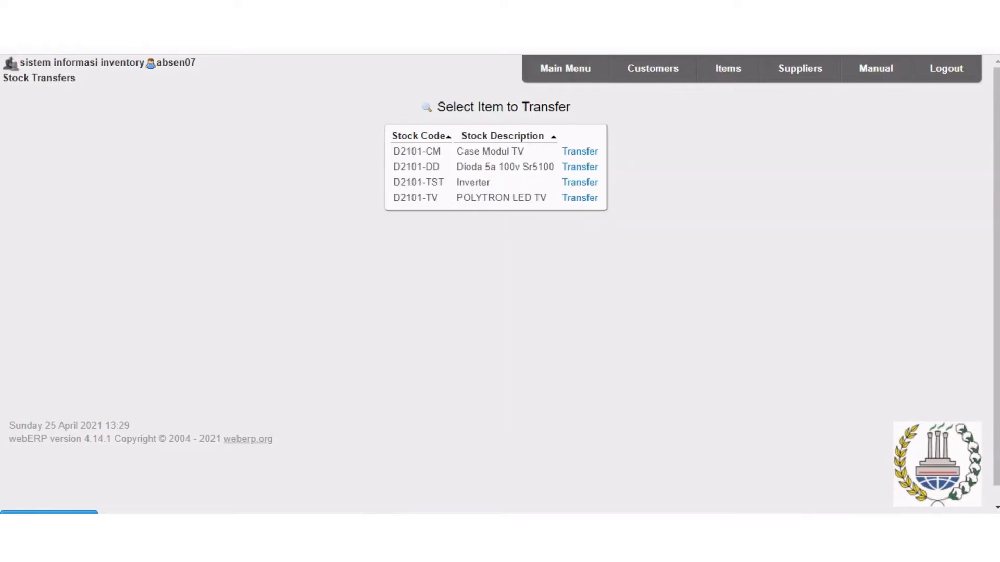
click(580, 198)
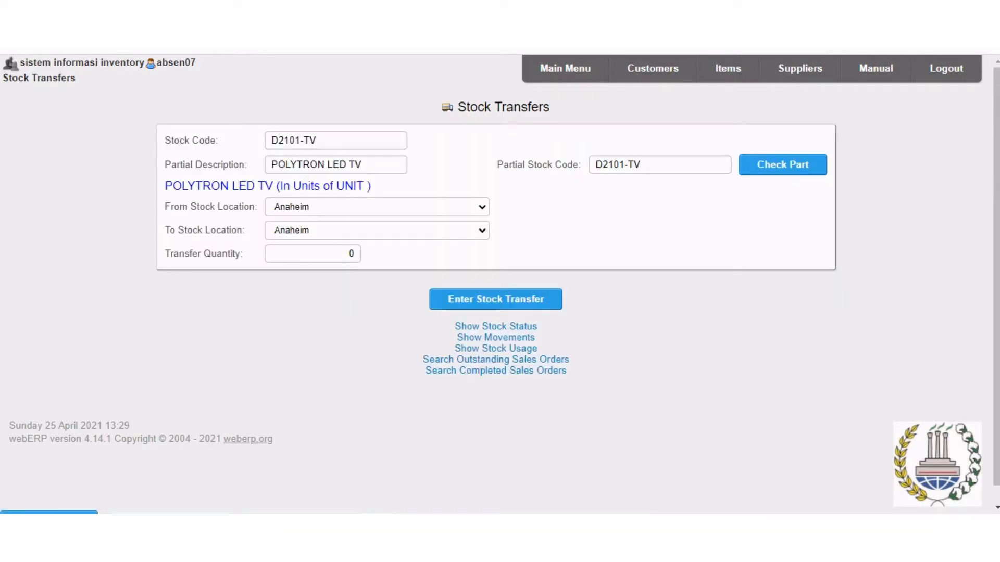
Set the transfer's source location to WAREHOUSE BANDUNG and its destination to WAREHOUSE BEKASI.
click(377, 207)
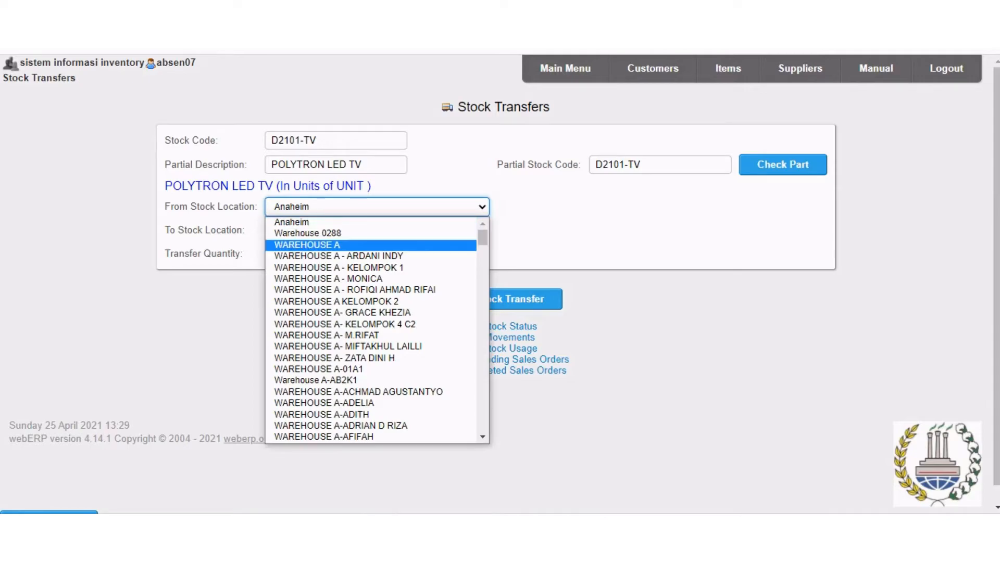
drag(482, 237, 483, 423)
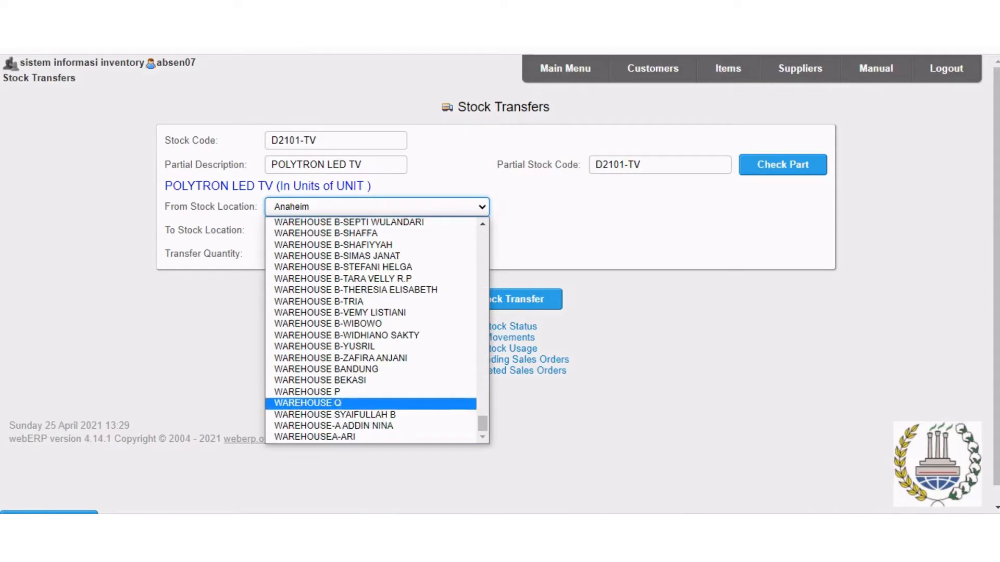
click(323, 370)
click(377, 230)
drag(482, 261, 482, 288)
drag(492, 371, 488, 319)
drag(488, 337, 488, 358)
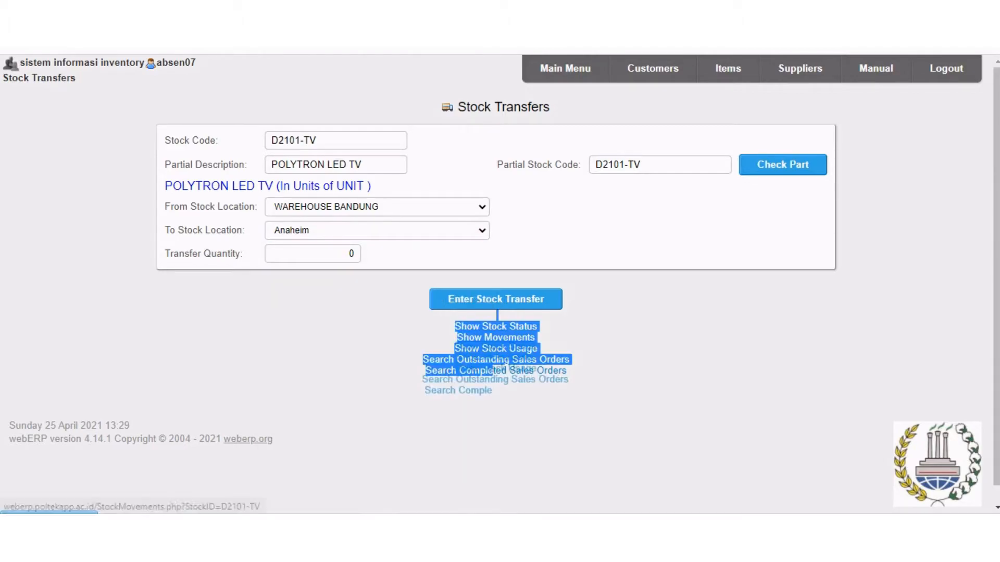
click(482, 230)
drag(482, 261, 482, 447)
click(307, 415)
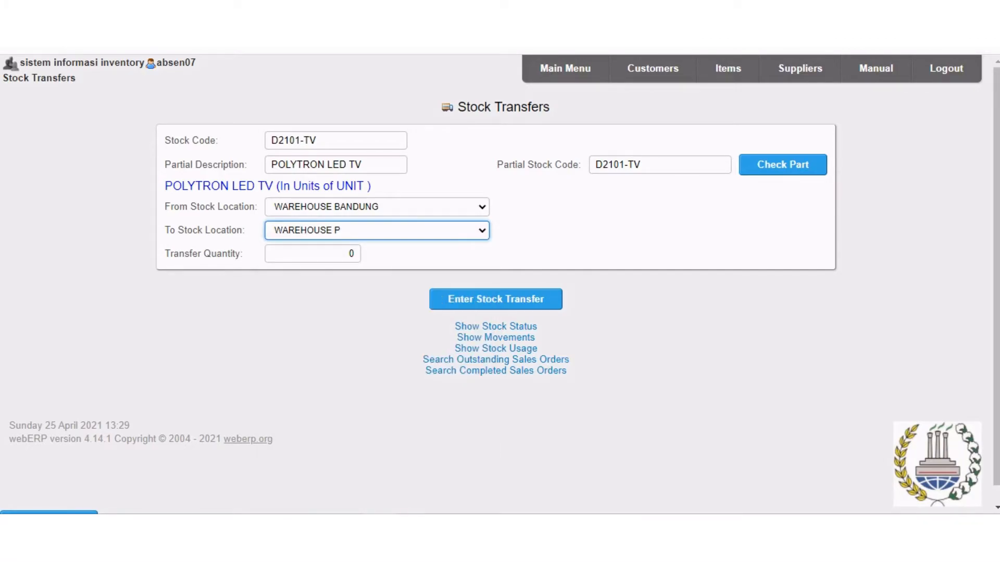
click(375, 230)
click(308, 446)
Set the transfer quantity of D2101-TV to 50 and submit the stock transfer.
click(350, 253)
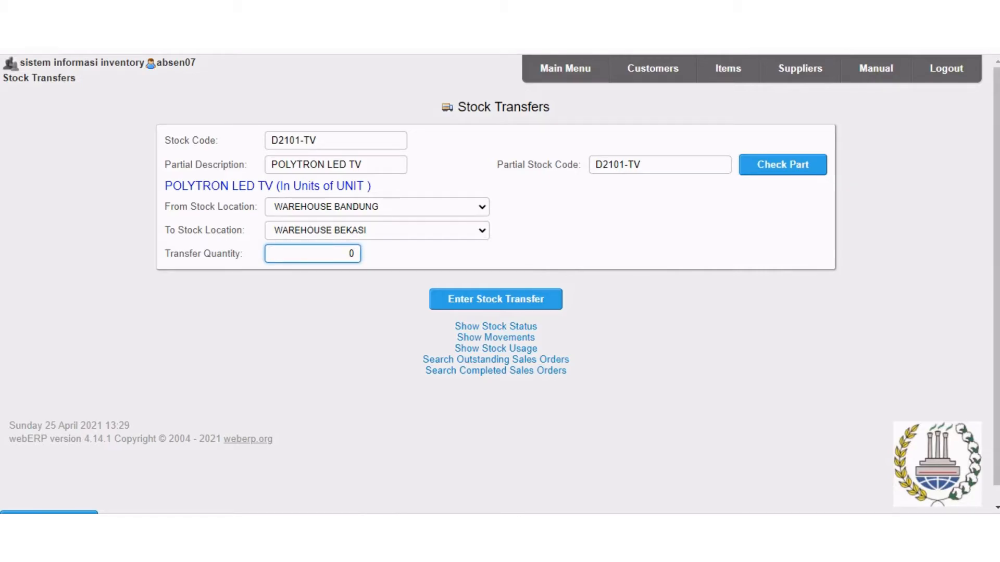
key(BackSpace)
text(50)
key(Return)
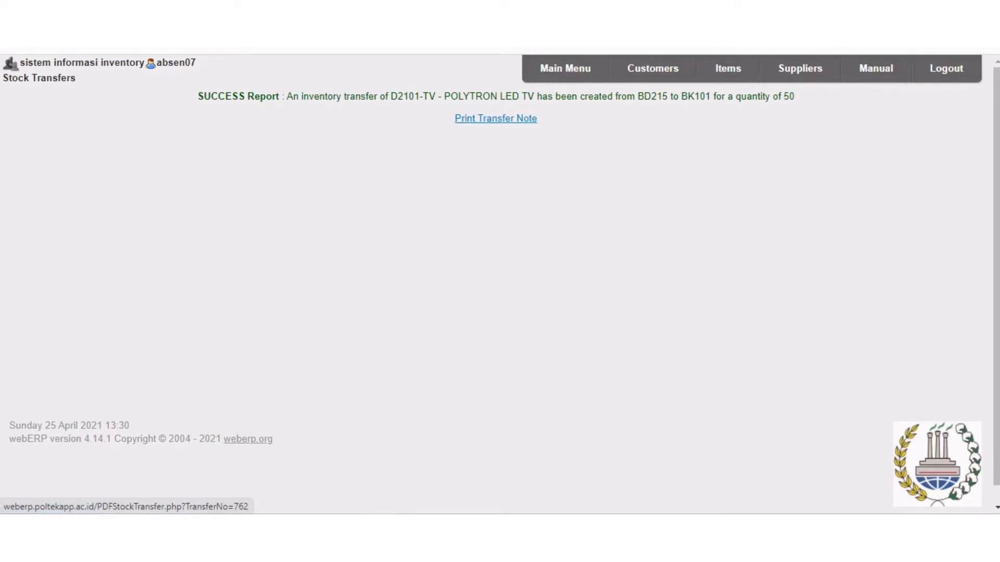
Generate the transfer note for the D2101-TV stock transfer, review the PDF form and return to webERP.
click(496, 118)
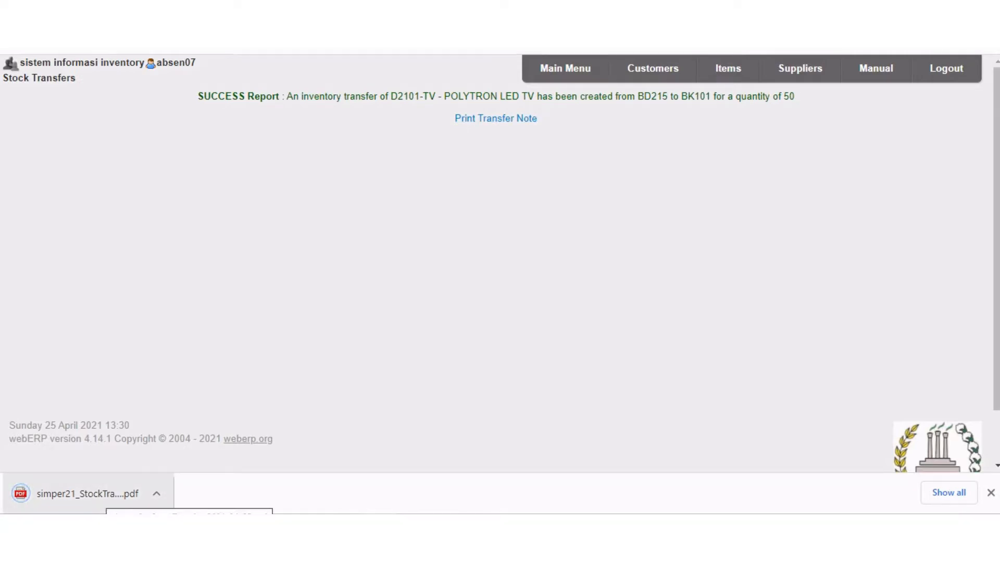
click(102, 494)
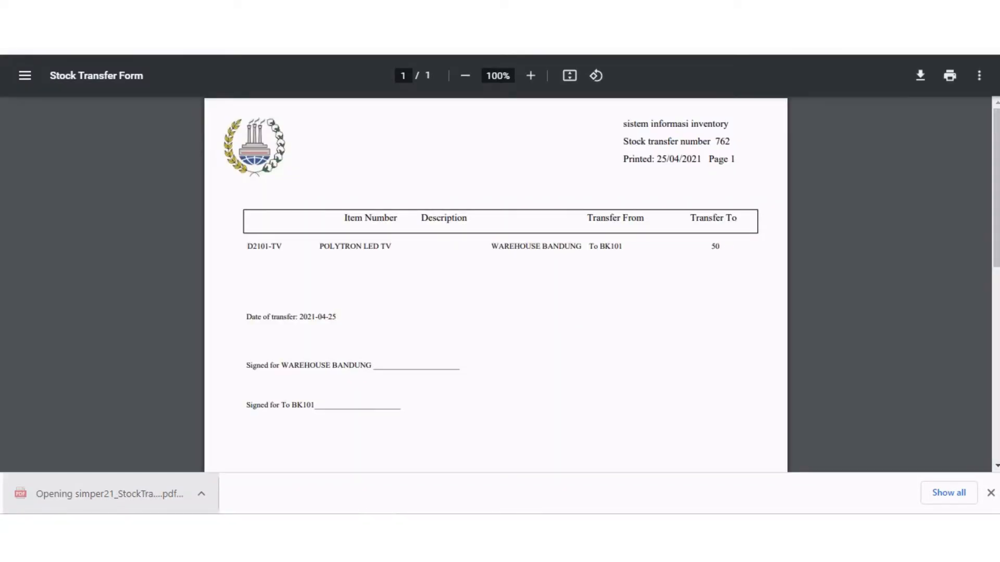
scroll(496, 283, down, 3)
scroll(496, 284, down, 3)
scroll(495, 284, up, 6)
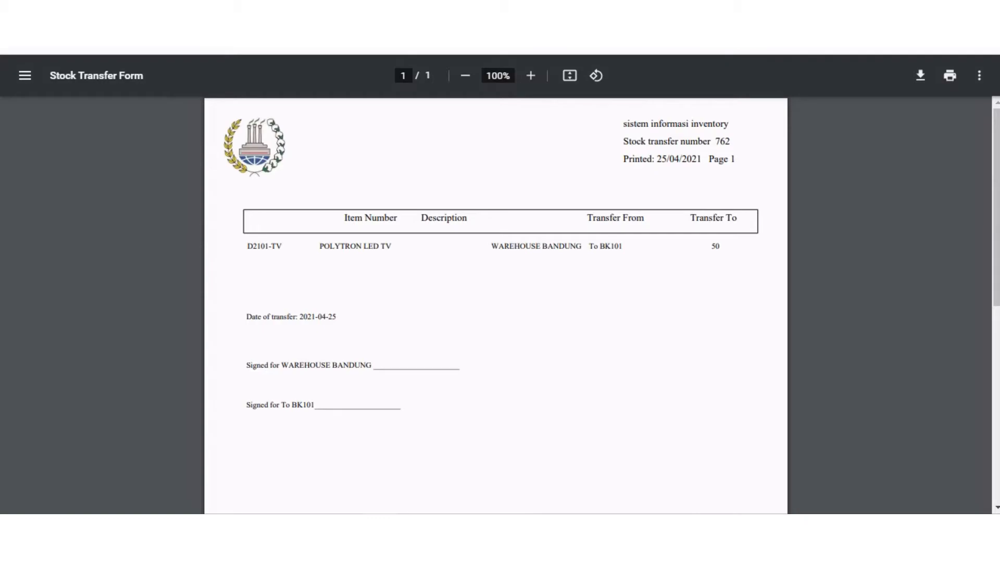
click(234, 11)
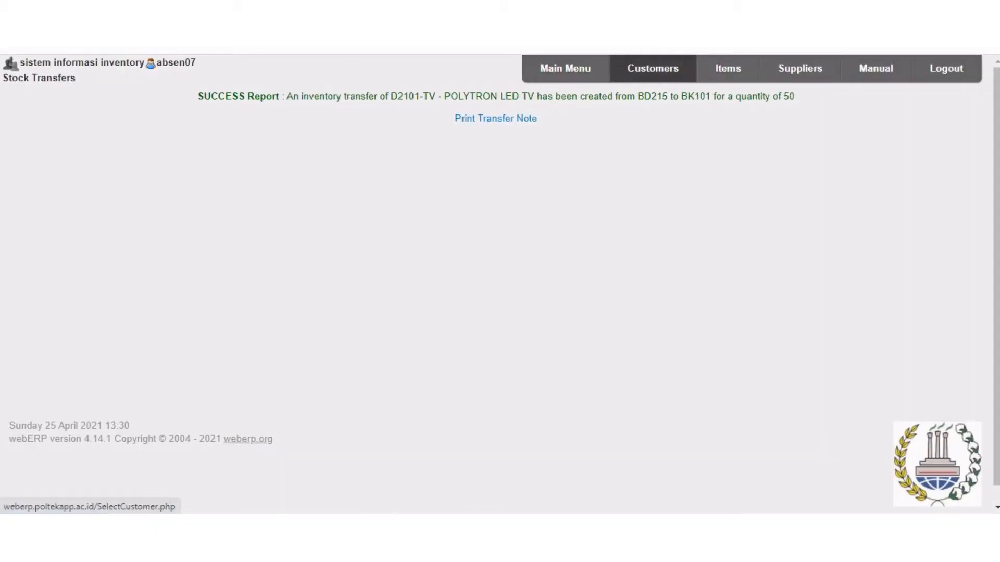
Look up stock code d2101 in the inventory items again and open the D2101-TV record.
click(728, 68)
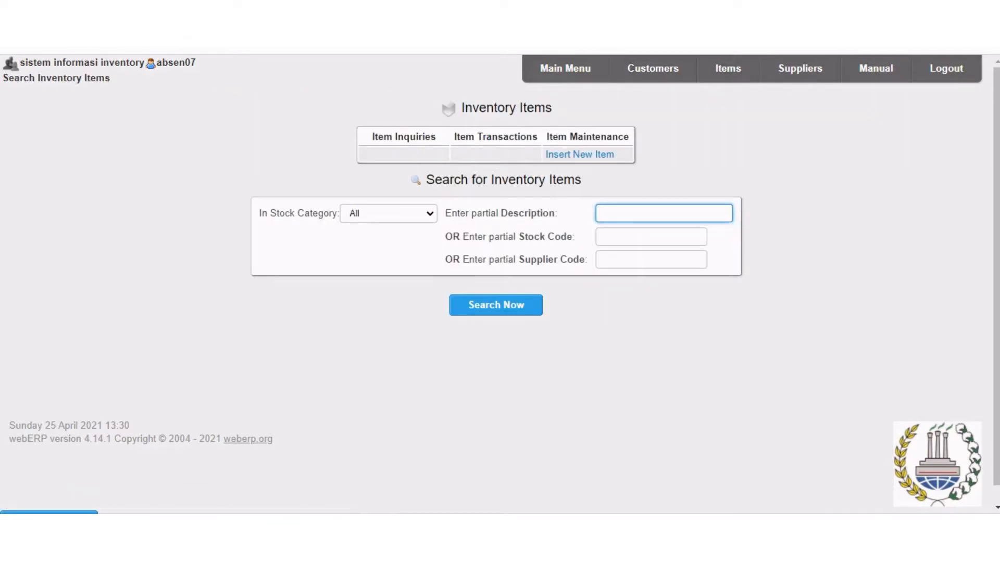
click(651, 237)
click(627, 293)
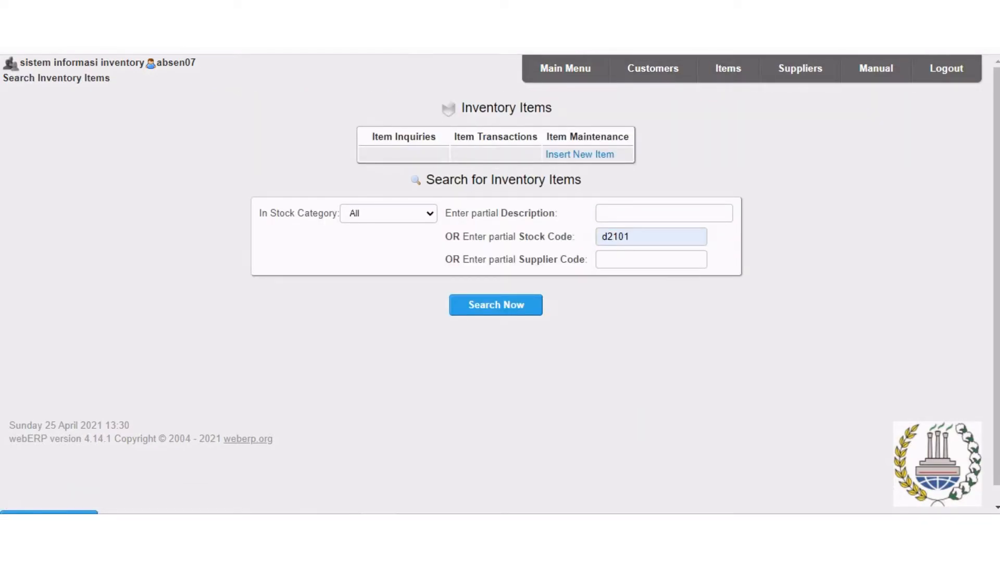
click(495, 305)
scroll(496, 305, down, 3)
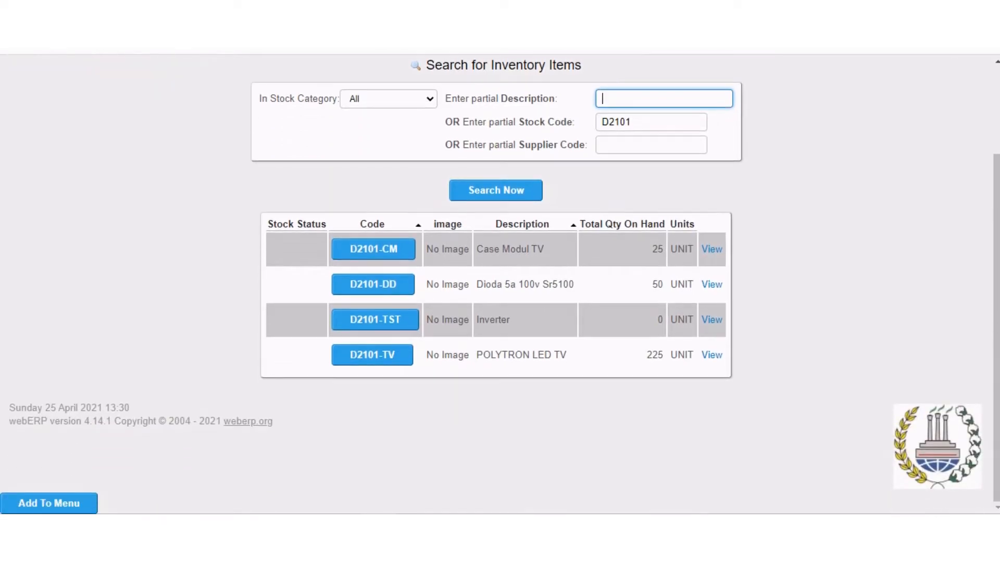
click(372, 354)
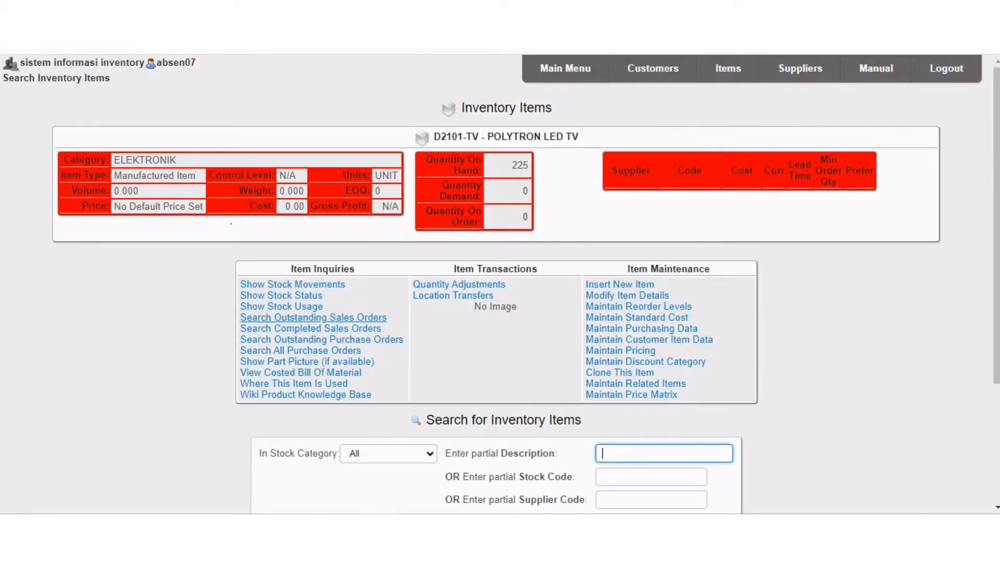
Show the stock movements of D2101-TV at WAREHOUSE BEKASI, review them and return to the main menu.
click(292, 284)
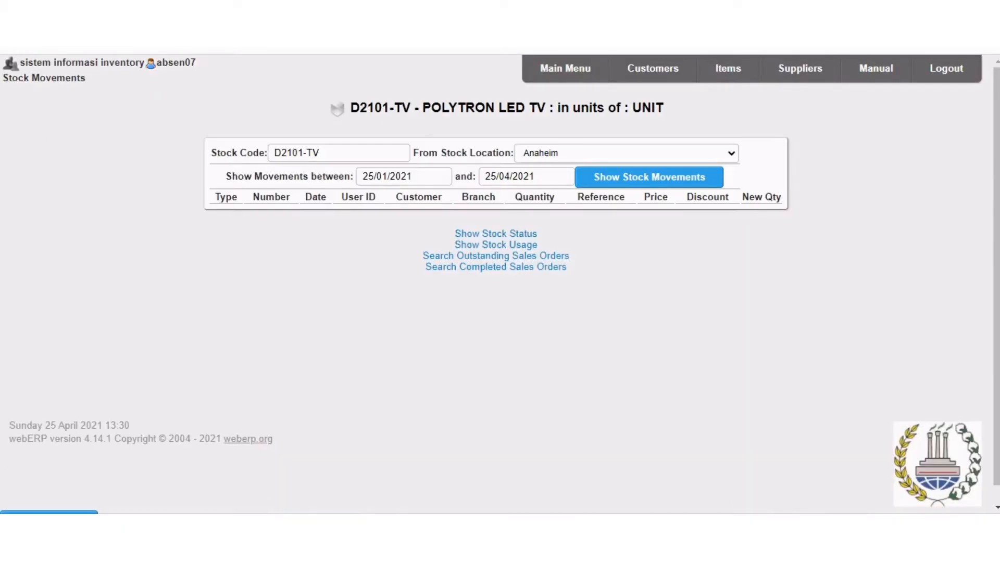
click(625, 153)
drag(758, 177, 758, 284)
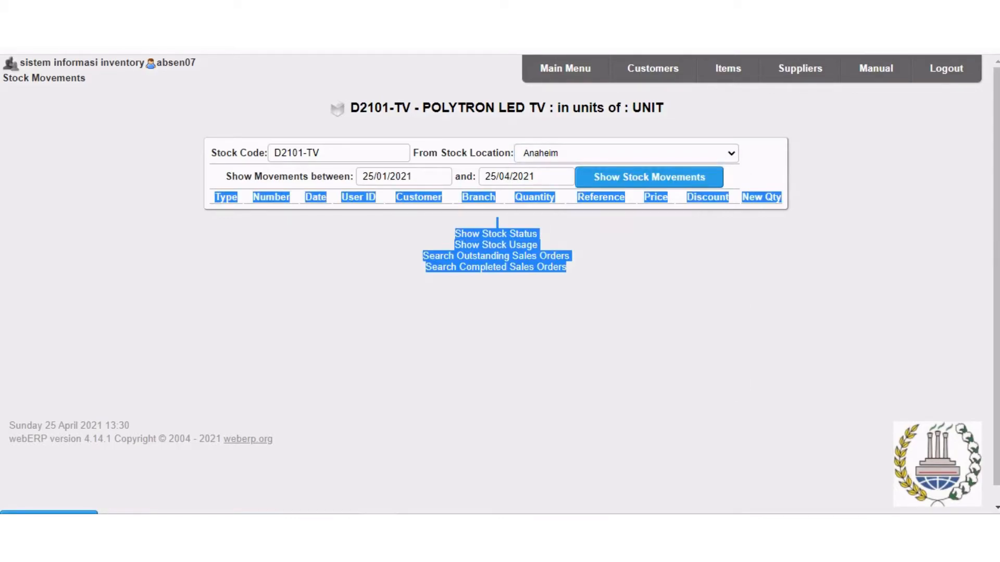
click(730, 153)
scroll(573, 328, down, 15)
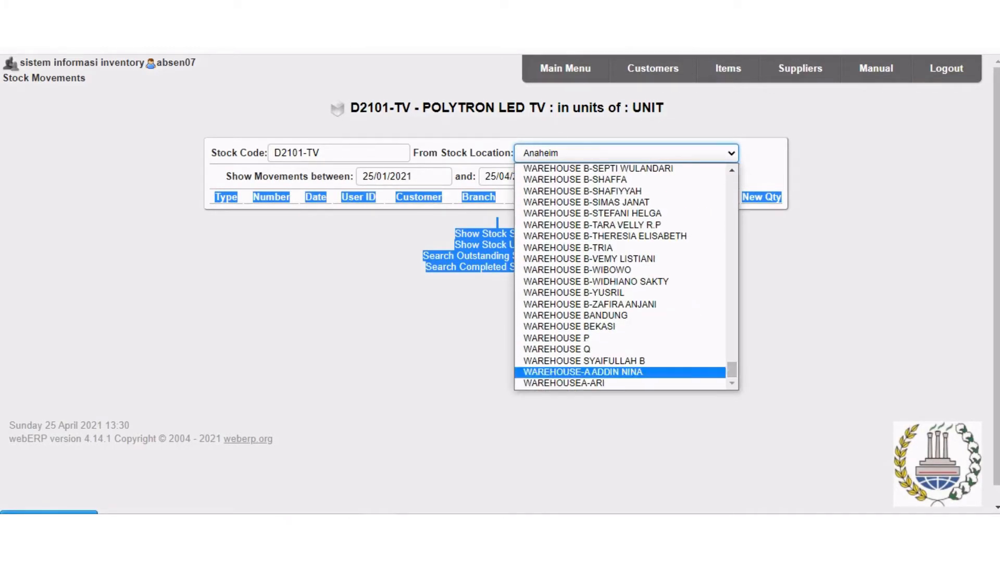
click(573, 327)
click(649, 177)
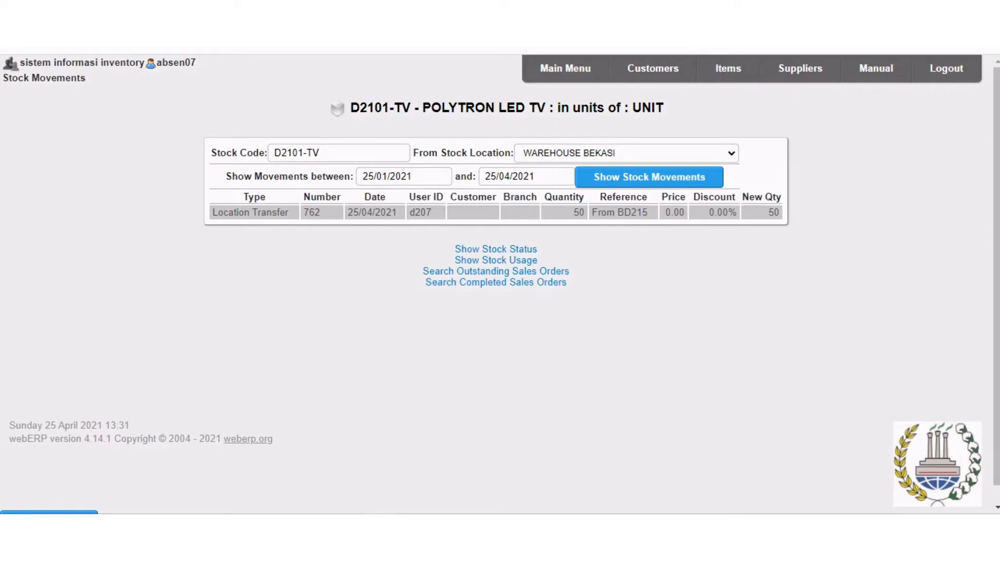
click(565, 68)
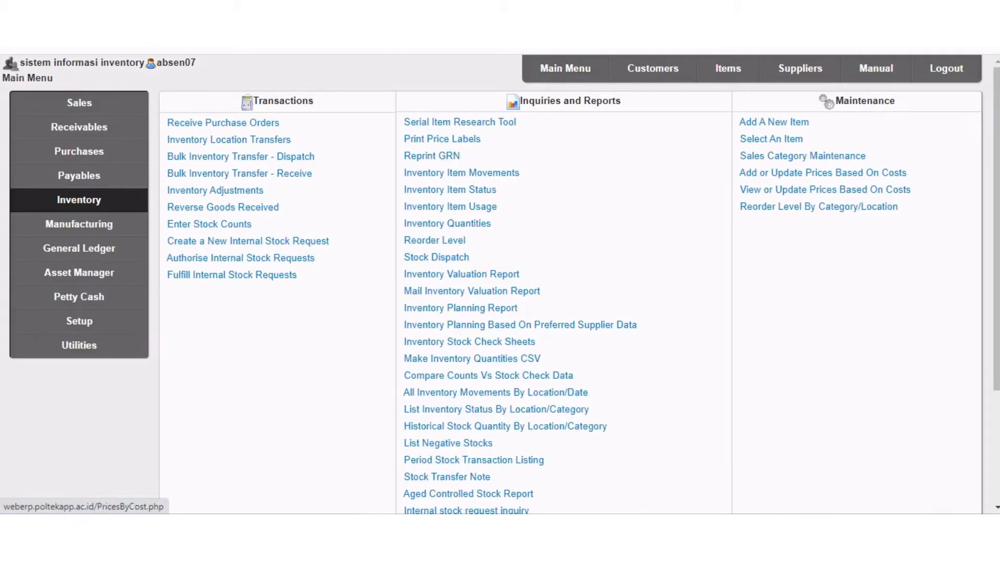
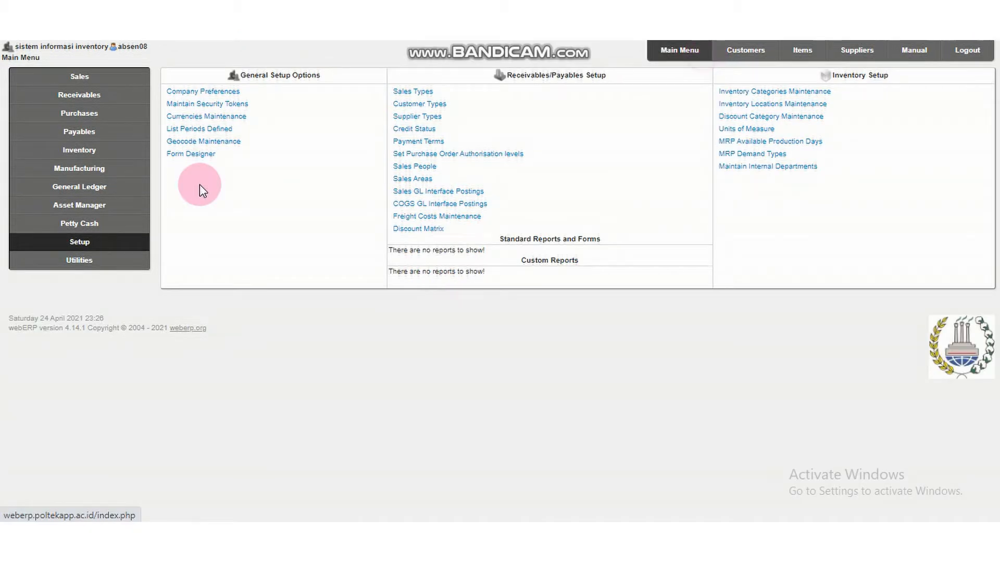
Try to add a customer type named WHOLESALER D2101 in the setup, check the type list and return to the main menu.
click(128, 245)
click(443, 105)
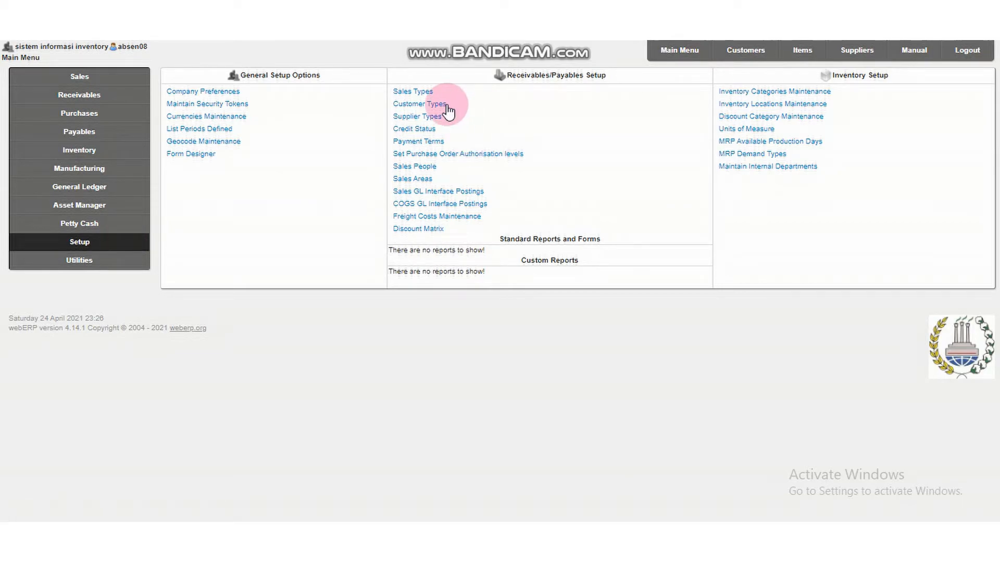
scroll(492, 192, down, 15)
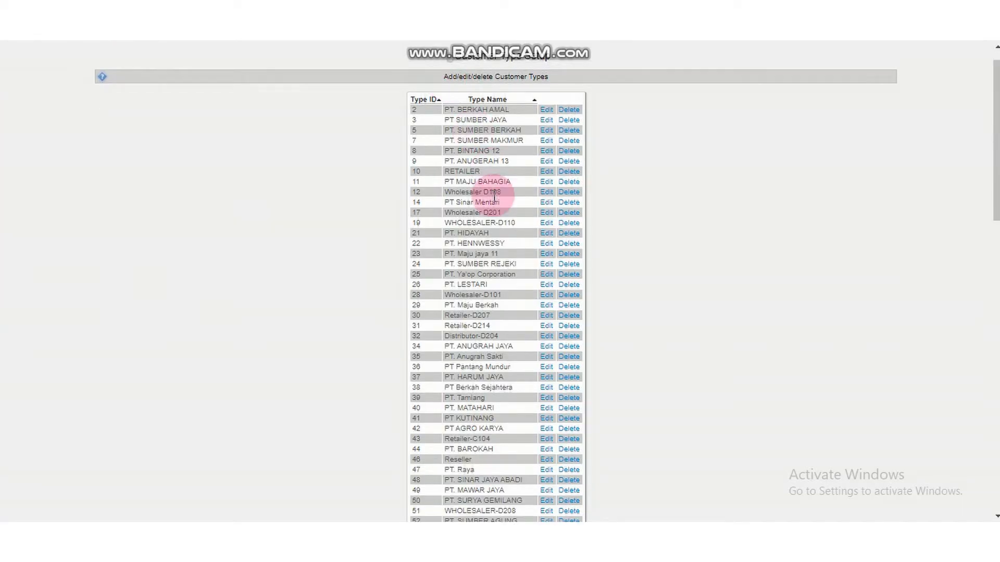
click(509, 393)
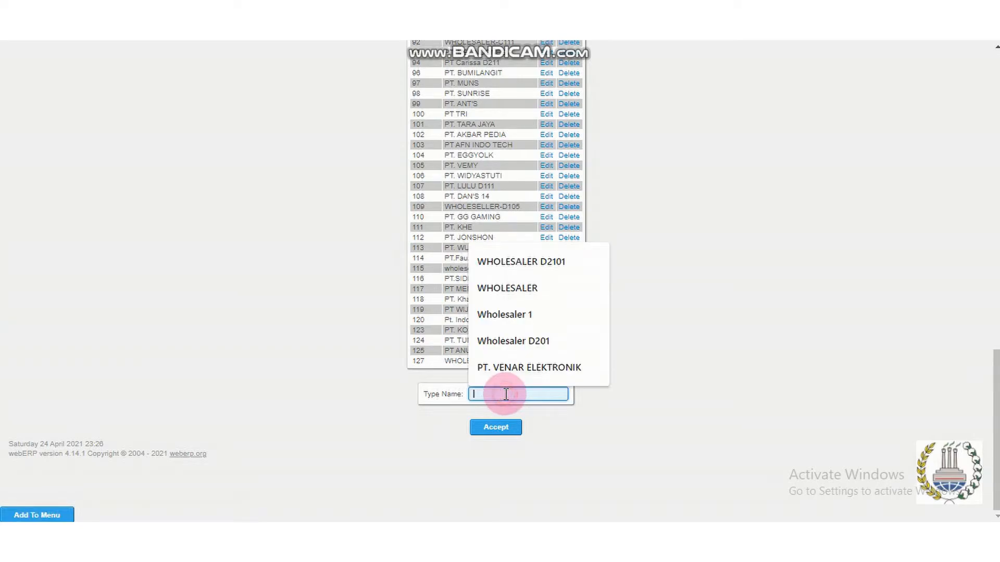
click(559, 271)
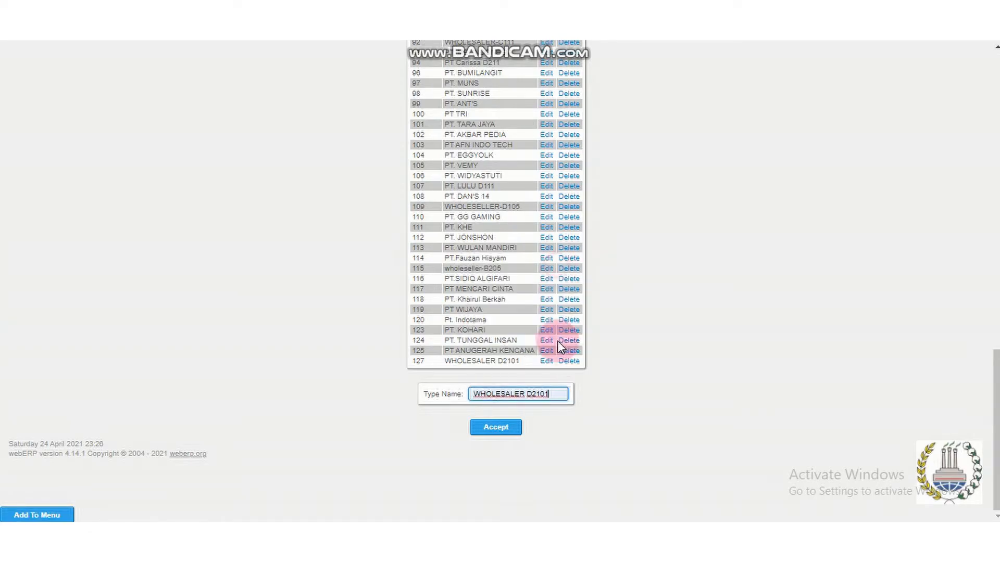
click(496, 427)
scroll(747, 328, down, 15)
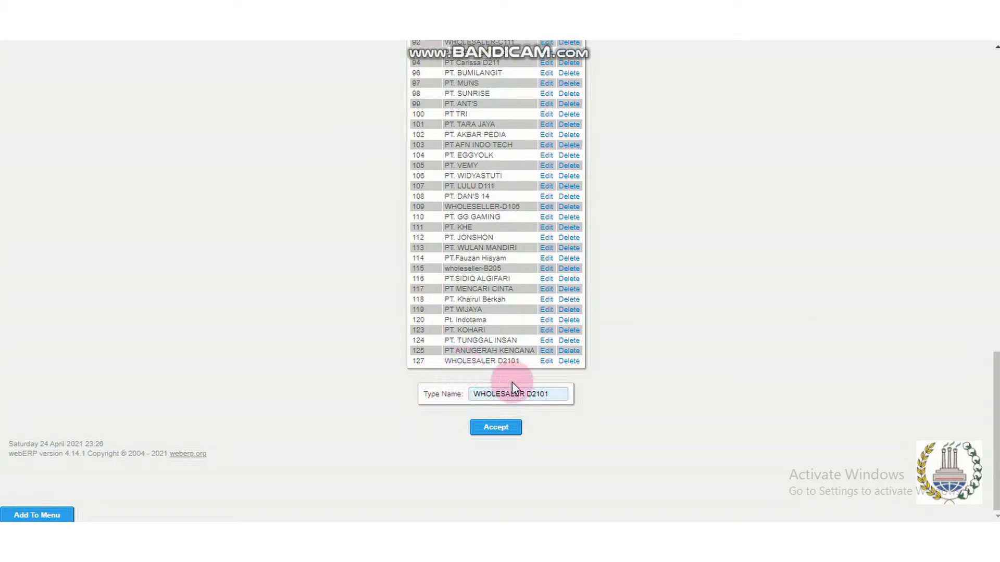
scroll(707, 392, up, 15)
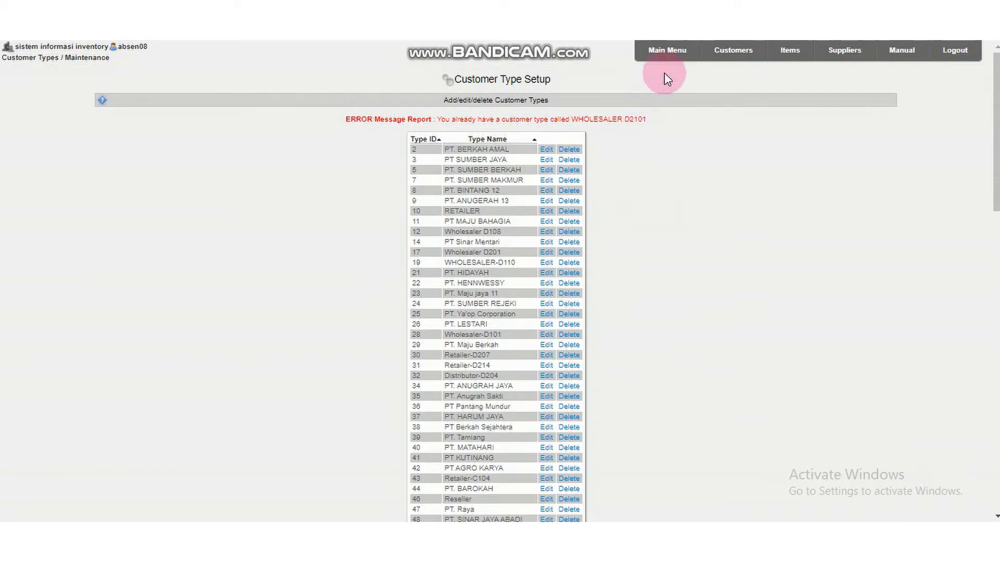
click(667, 57)
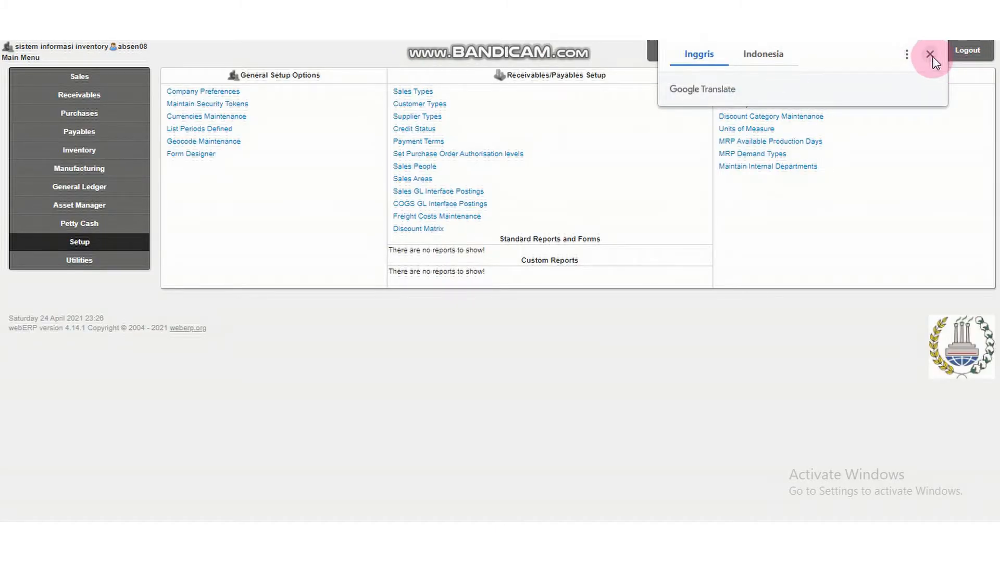
Add a sales area with code ZZ1 and name Tanggerang Barat, and return to the main menu.
click(930, 54)
click(413, 179)
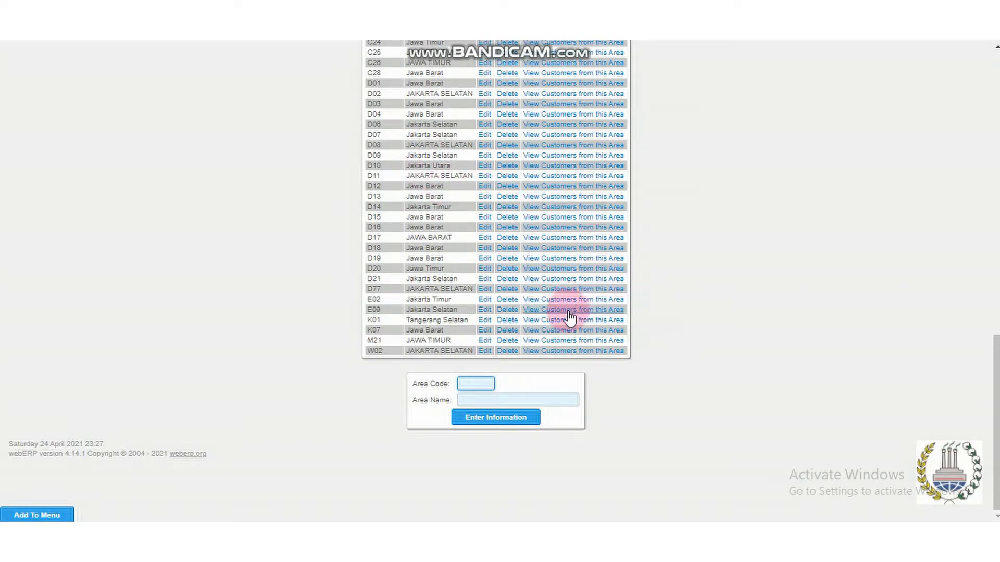
click(476, 384)
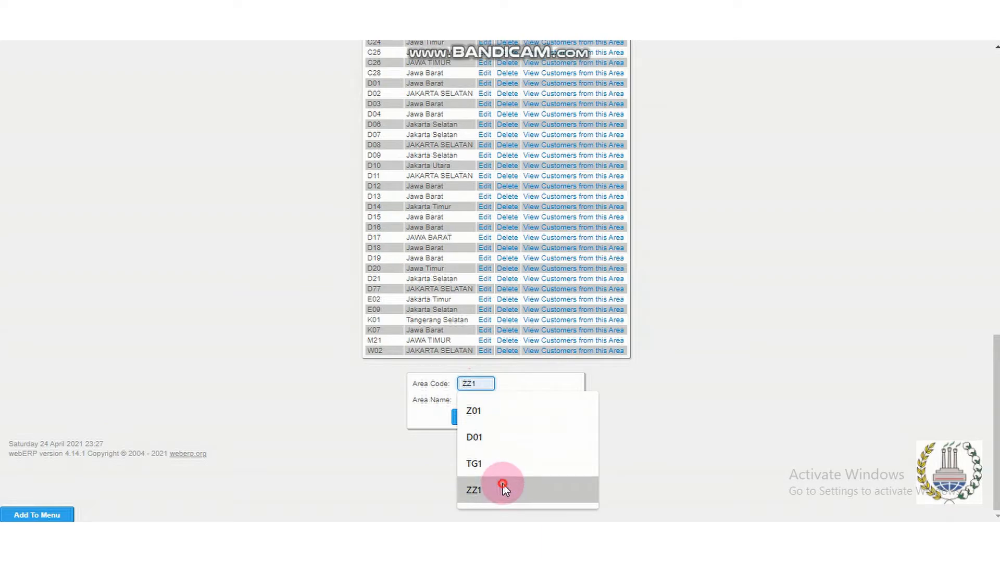
click(503, 489)
click(501, 400)
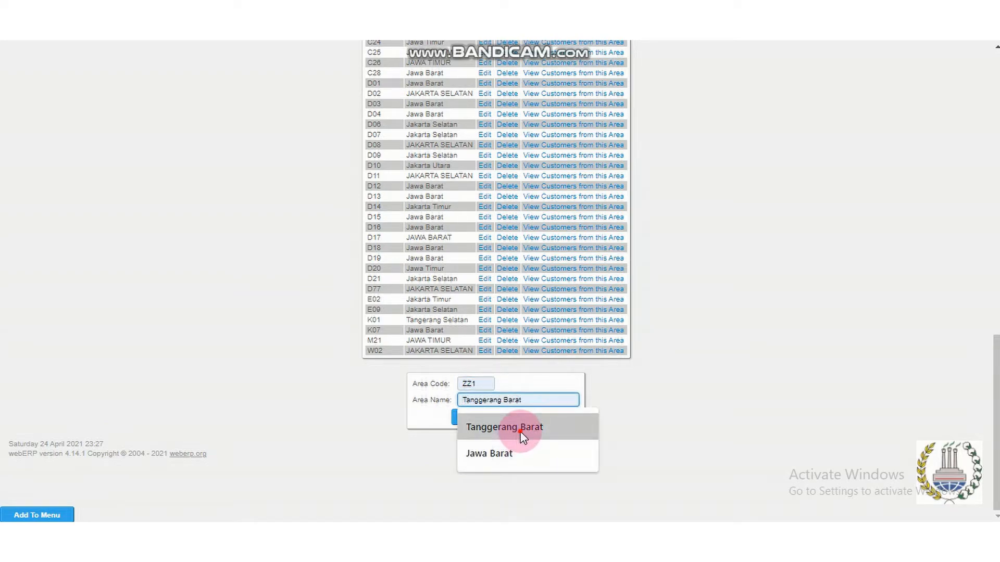
click(518, 427)
click(516, 419)
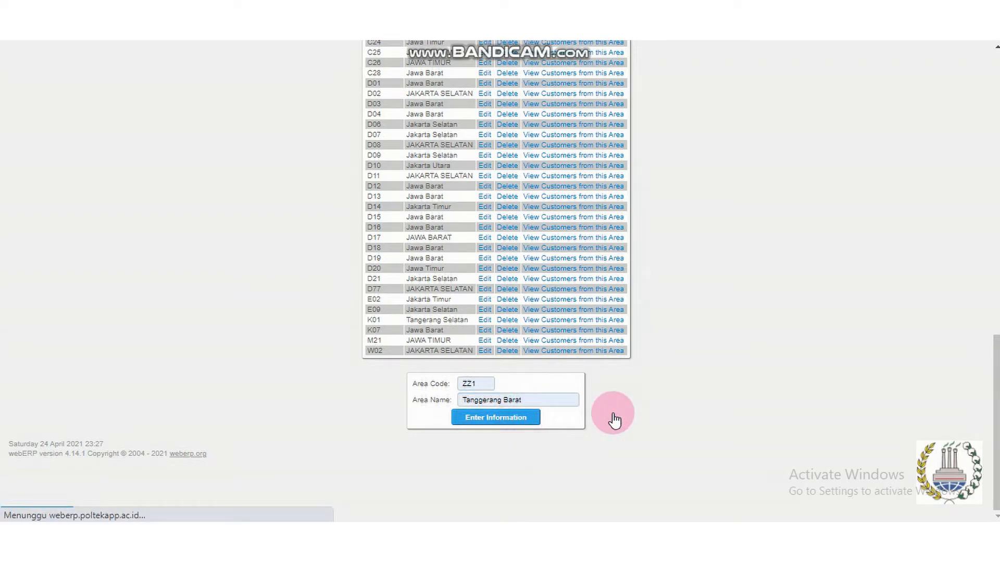
scroll(876, 421, up, 15)
click(672, 58)
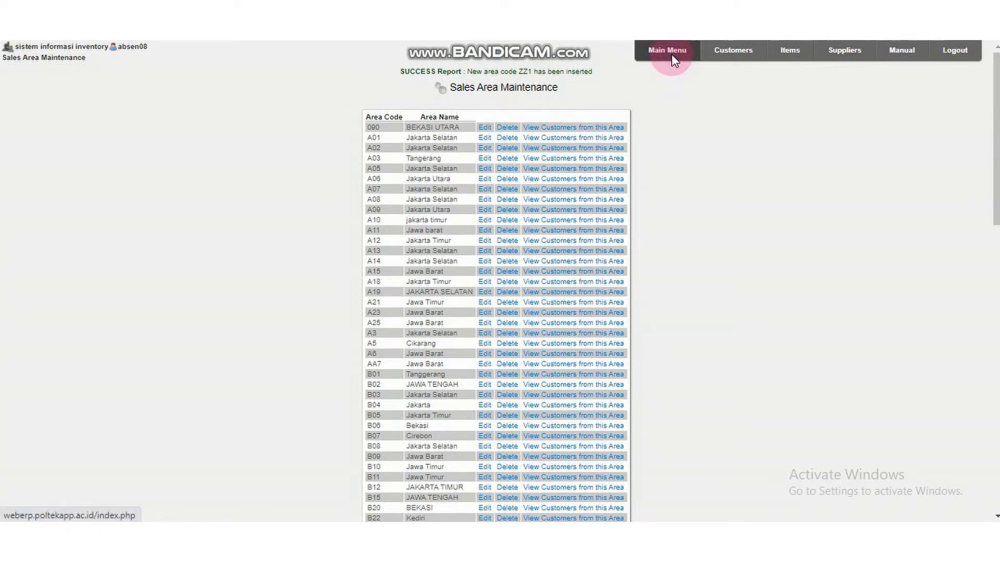
Try to add the sales type TOKO NEW ELEKTRONIK with code ZZ, check the sales type list and return to the main menu.
click(935, 63)
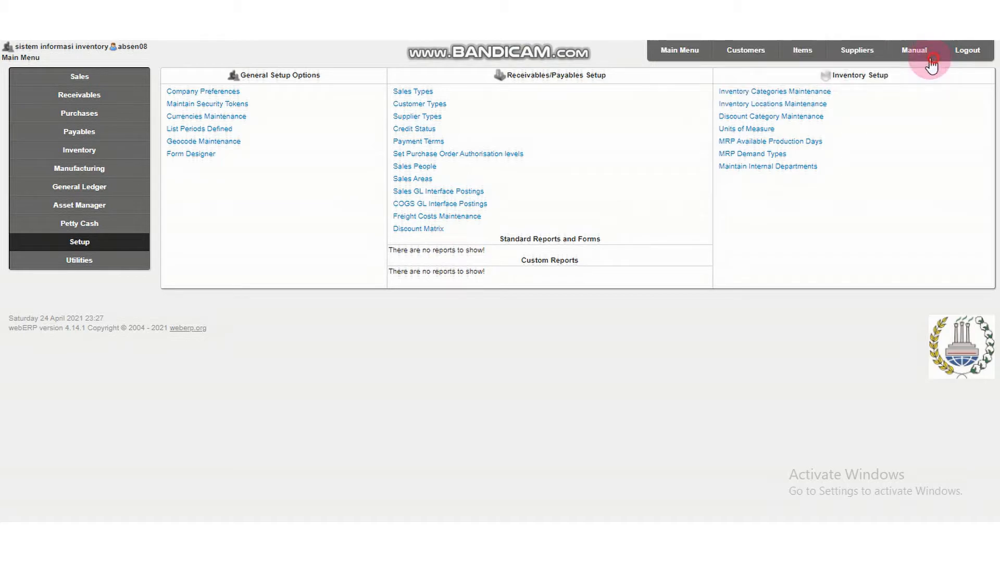
click(414, 91)
scroll(508, 231, down, 20)
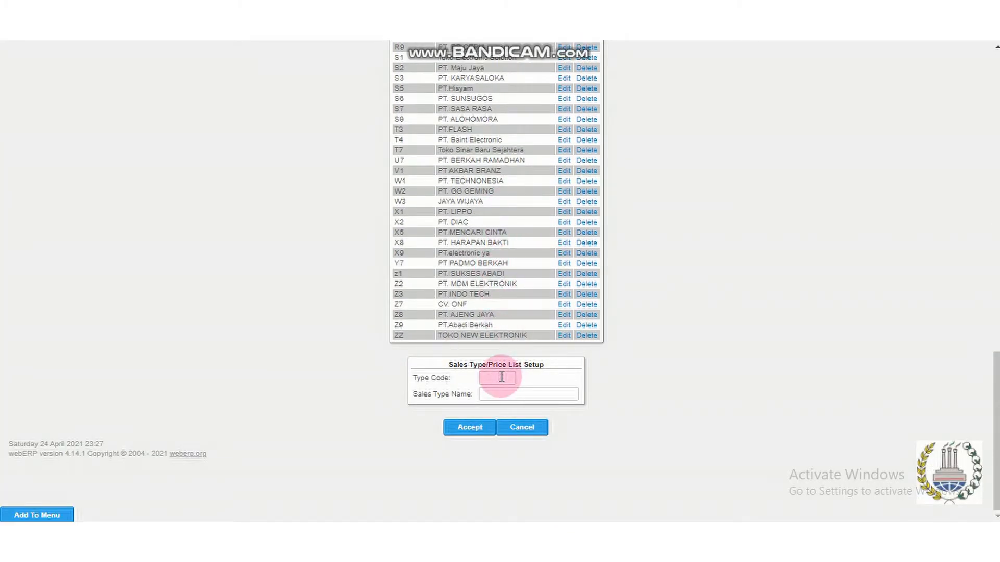
click(502, 377)
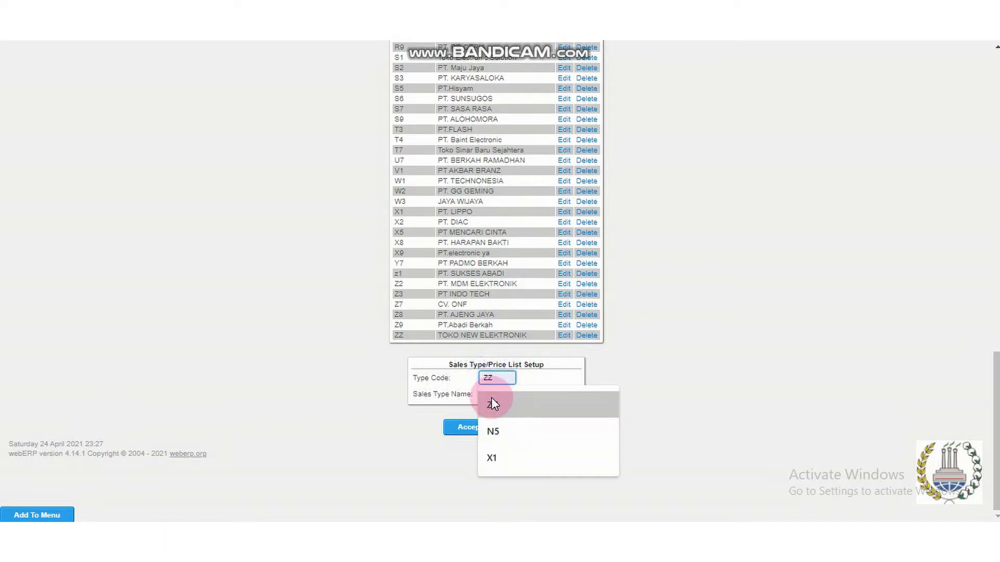
click(493, 397)
click(493, 397)
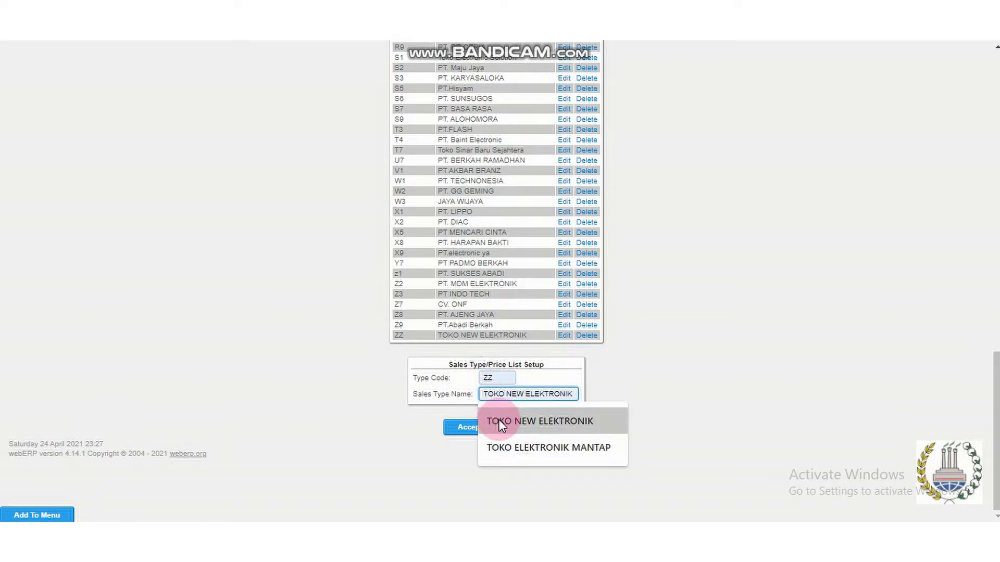
click(513, 422)
click(474, 428)
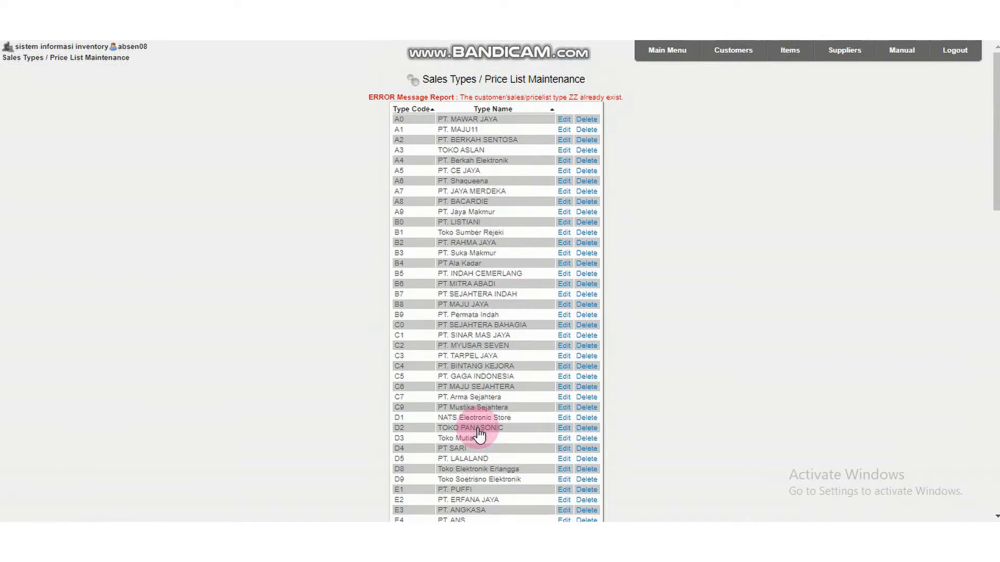
scroll(480, 417, down, 15)
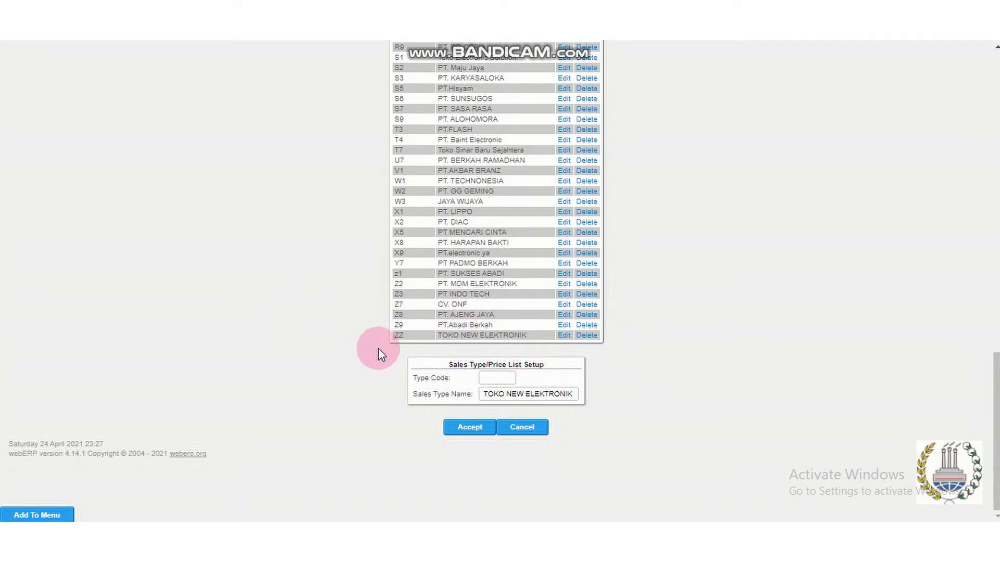
scroll(679, 348, up, 1)
scroll(677, 343, up, 14)
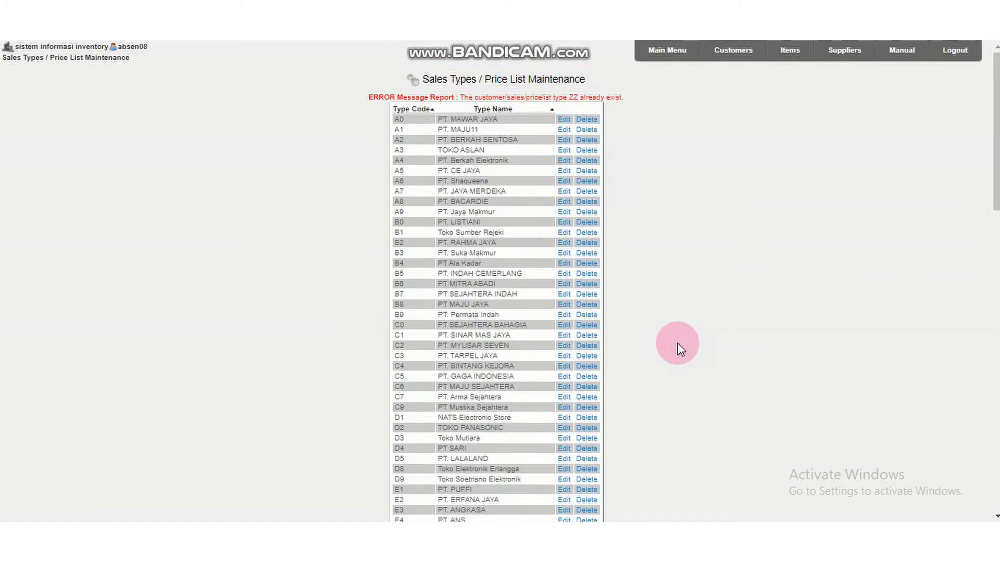
click(666, 57)
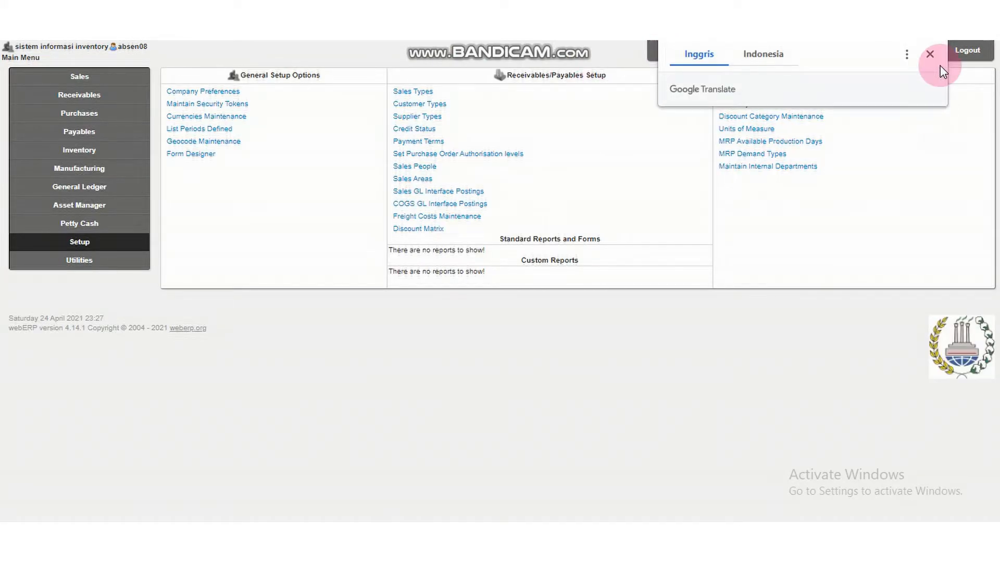
Start a new salesperson record in the sales people setup with code ZZ1 and fill in the salesperson's name.
click(930, 55)
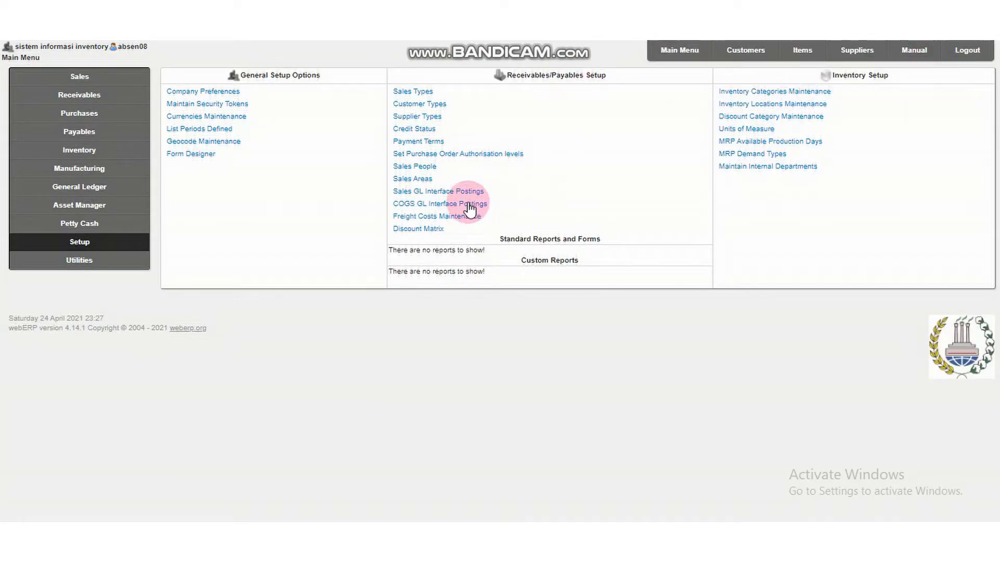
click(424, 167)
scroll(424, 174, down, 10)
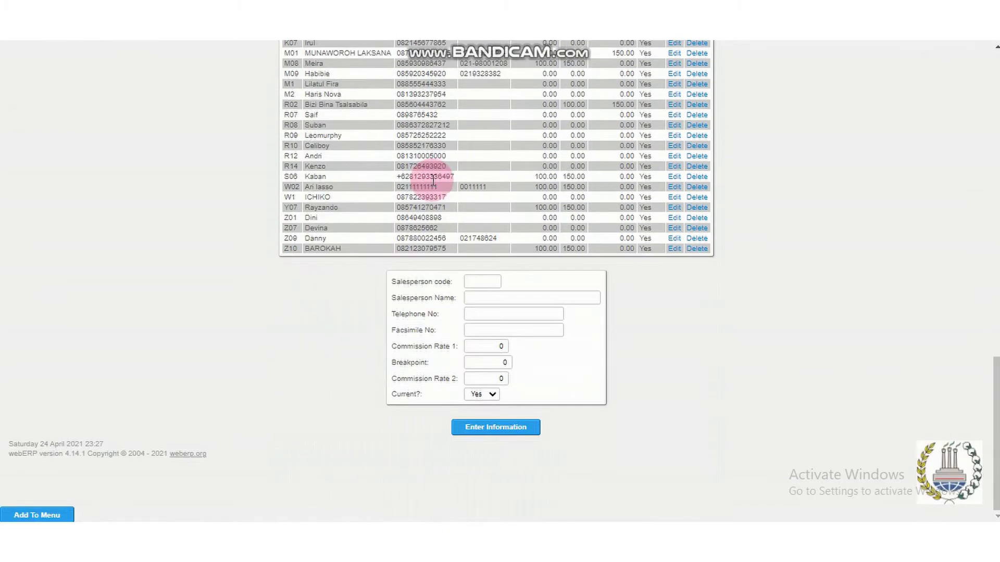
click(476, 283)
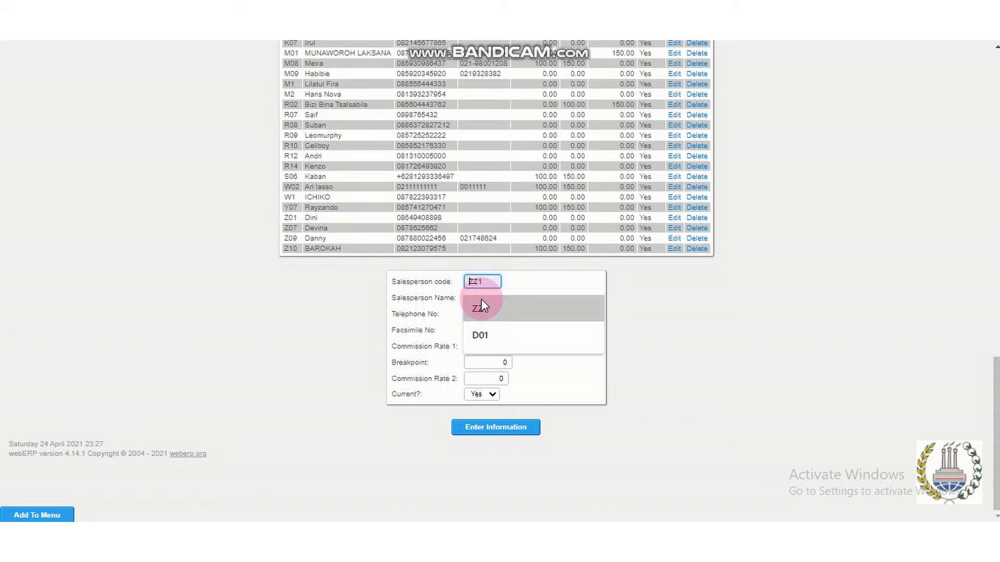
click(479, 309)
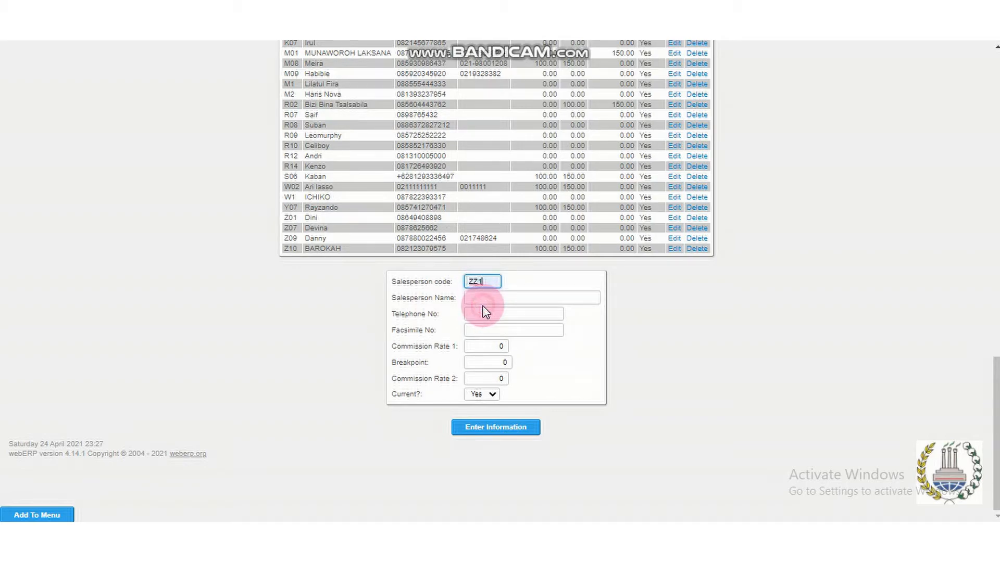
click(487, 298)
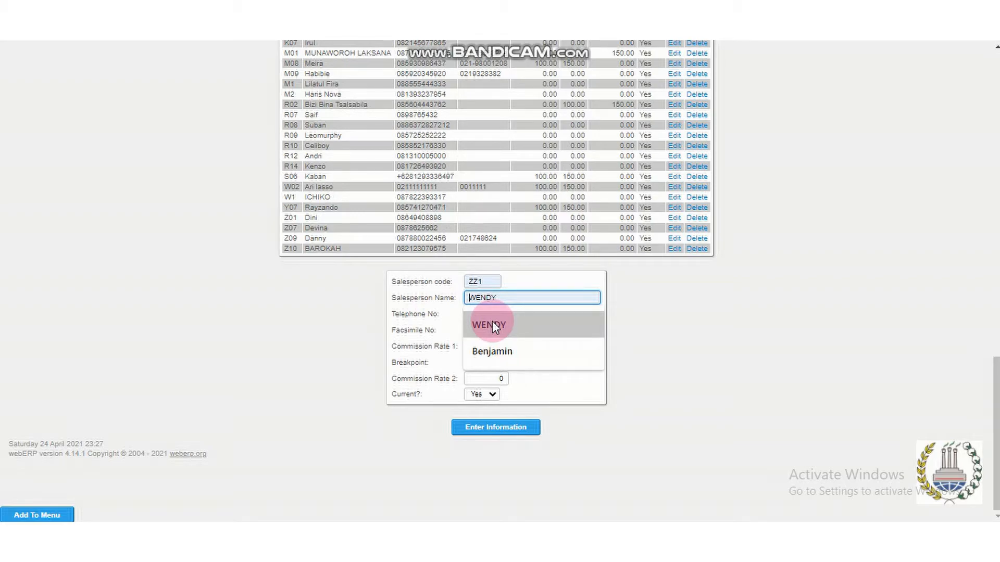
click(492, 323)
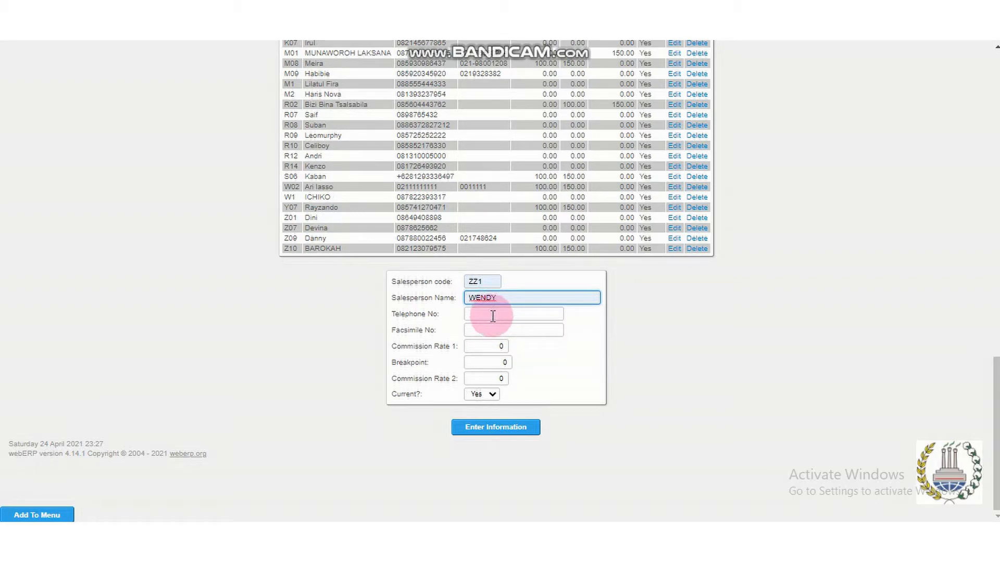
Fill in the salesperson's telephone number, save the new record and return to the main menu.
click(492, 315)
click(569, 345)
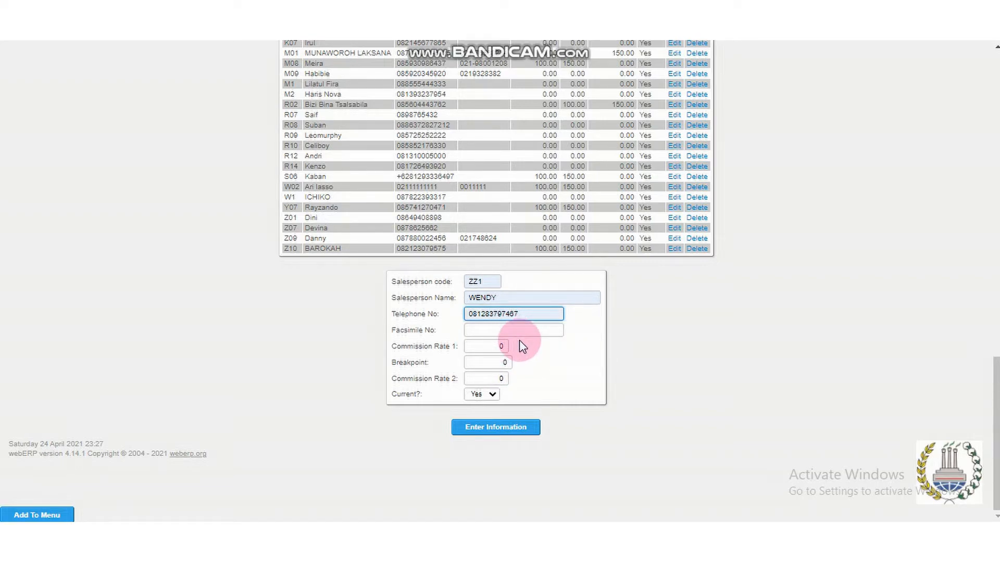
click(504, 426)
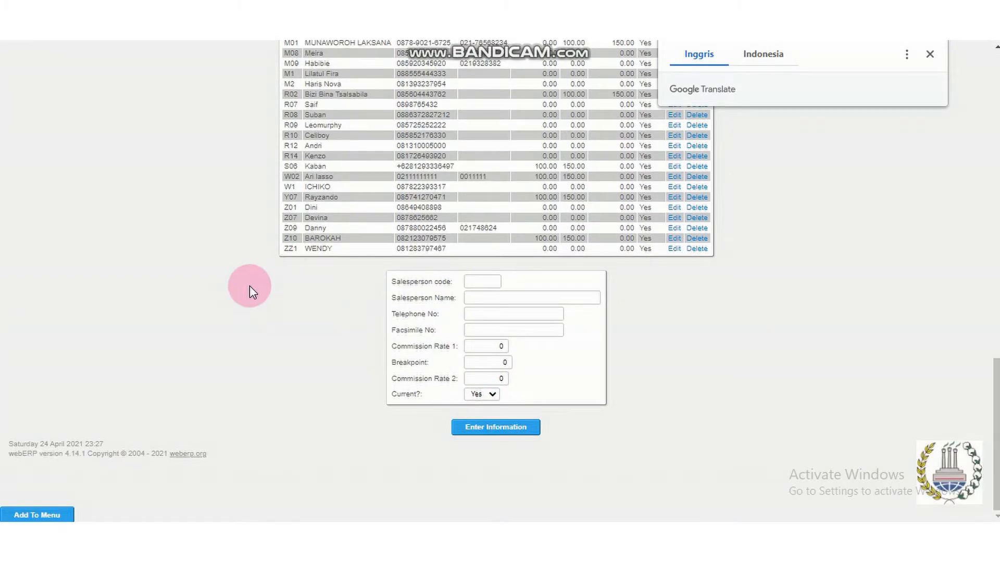
scroll(890, 179, up, 4)
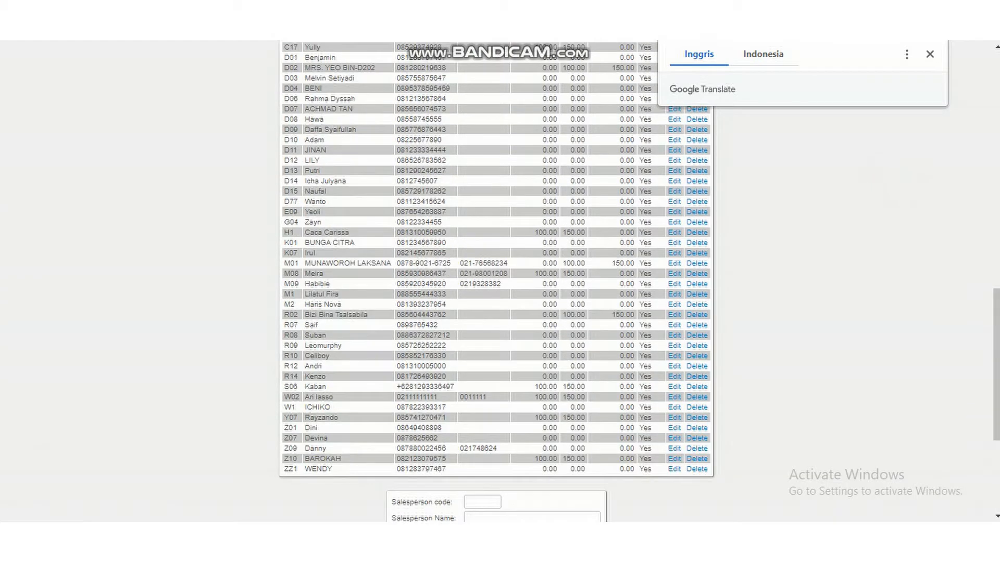
click(930, 55)
scroll(921, 52, up, 15)
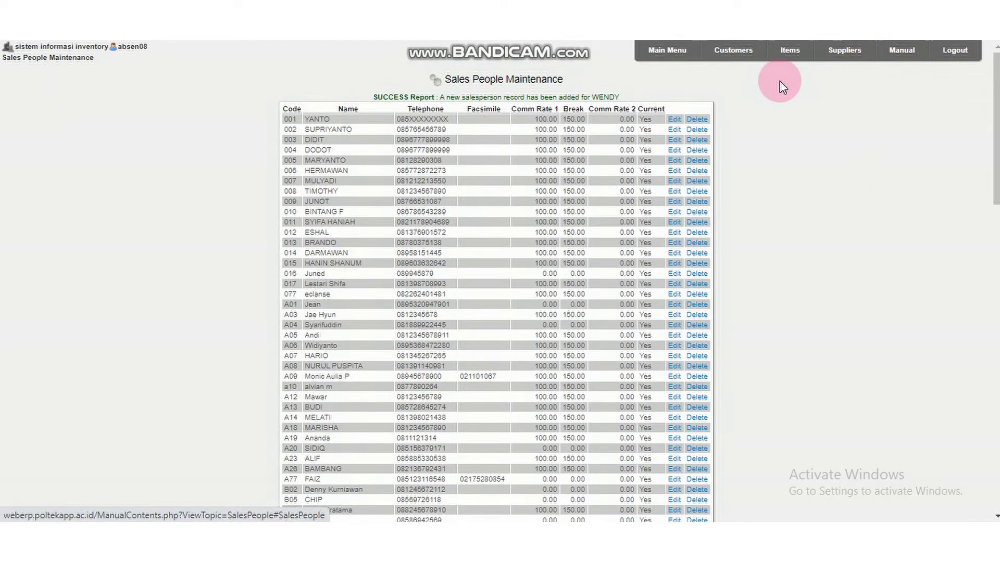
click(673, 61)
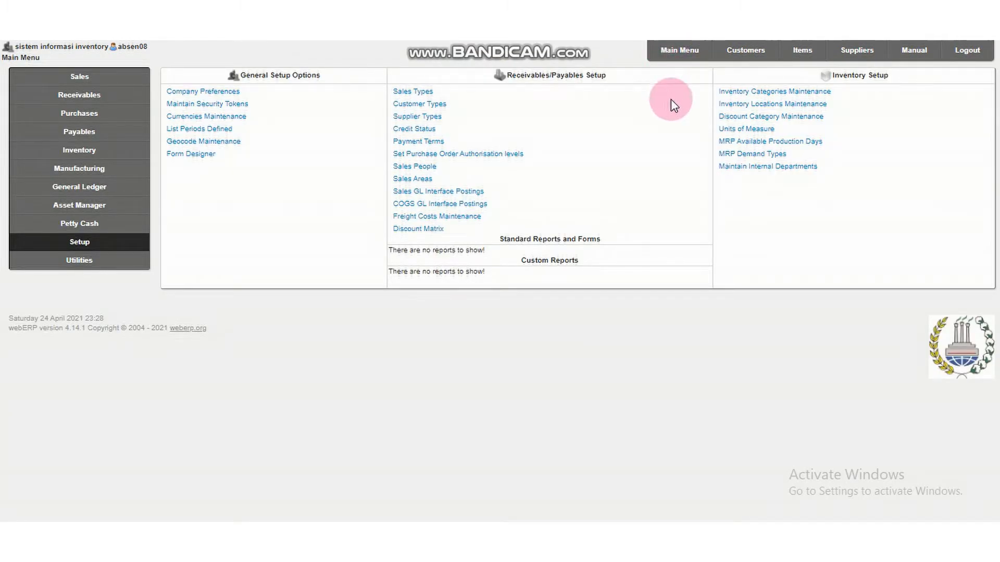
Start a new customer record, fill in the customer code, the name PT. CUSTOMER SEJAHTERAH and its saved address, and check the address lines.
click(747, 56)
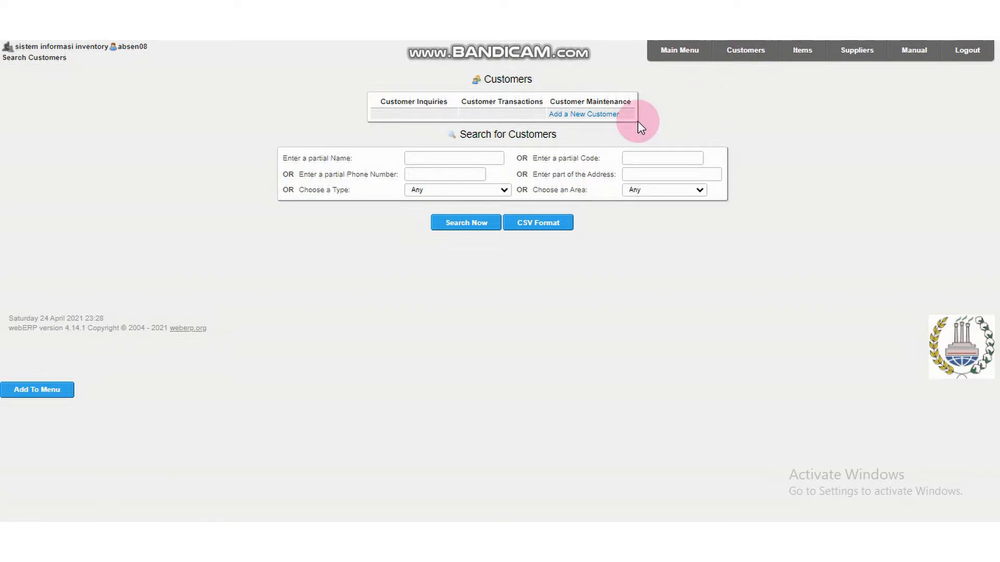
click(607, 115)
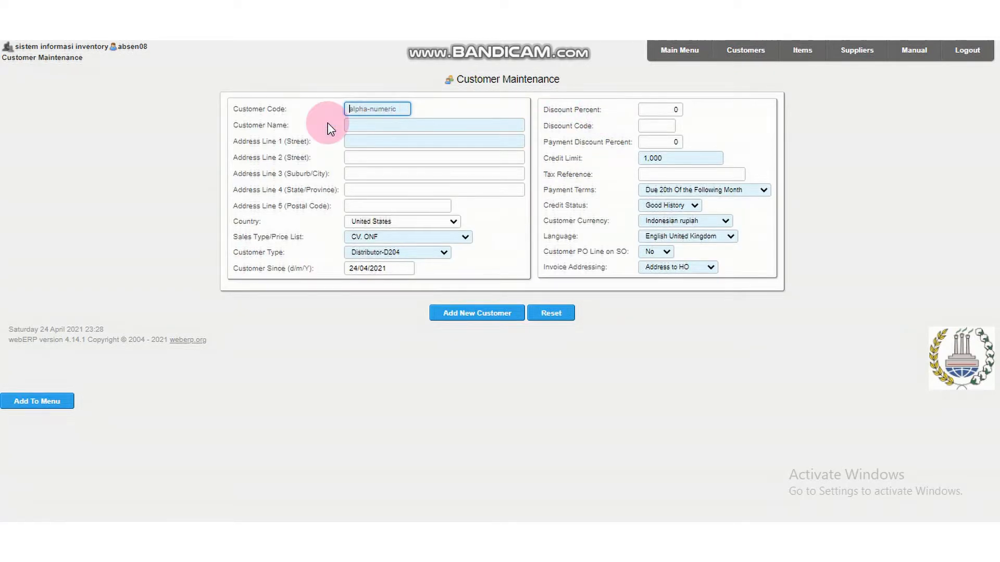
click(373, 111)
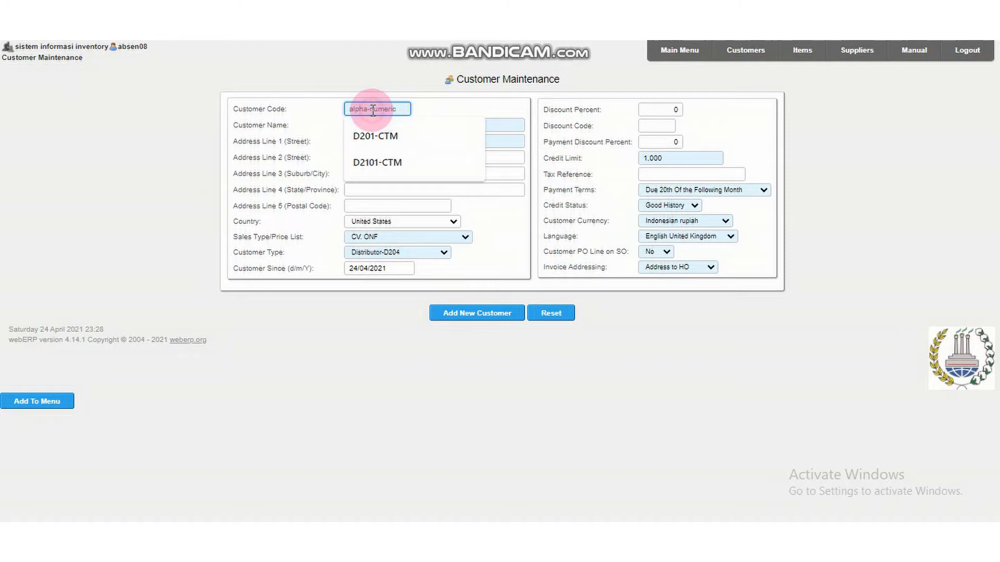
click(421, 161)
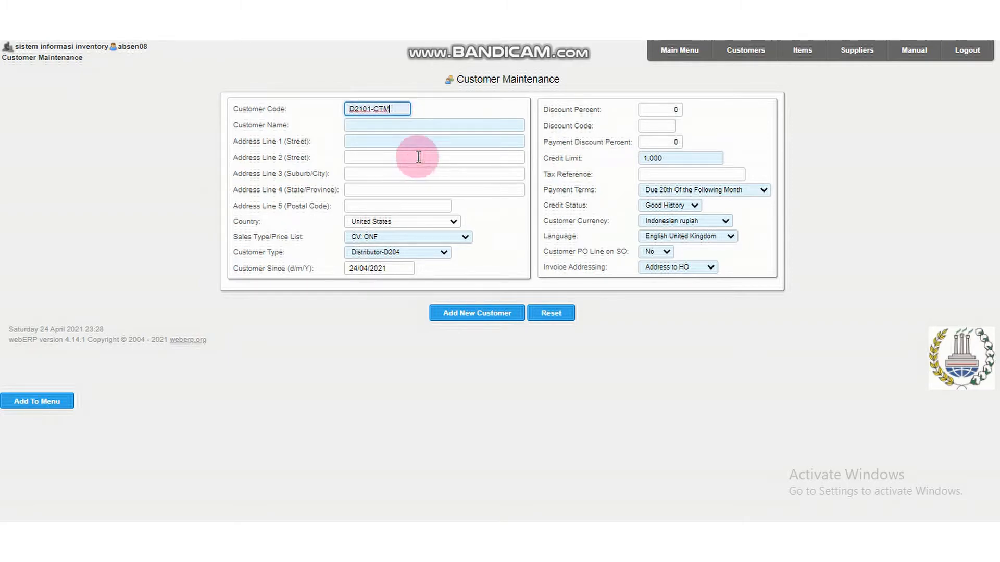
click(436, 123)
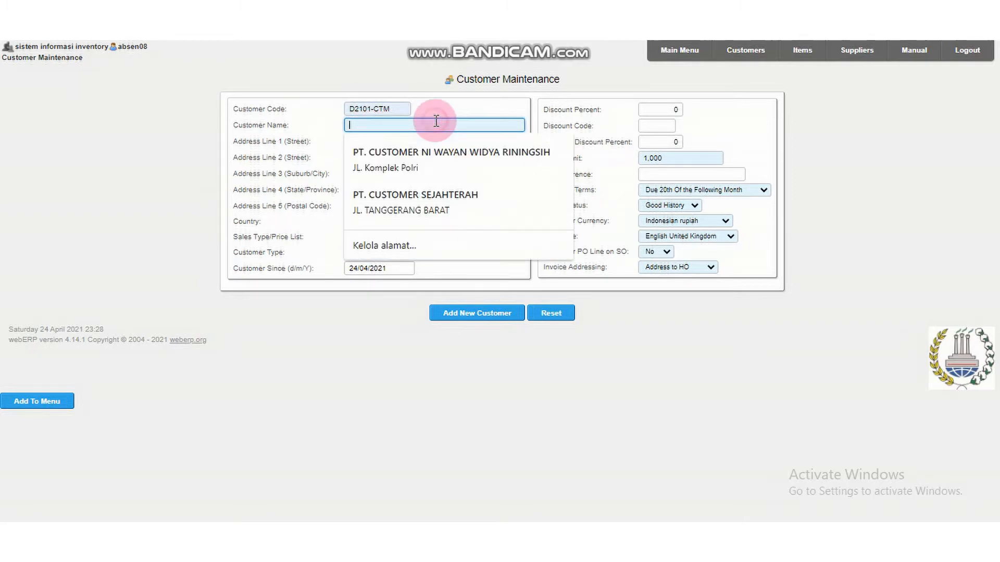
click(437, 197)
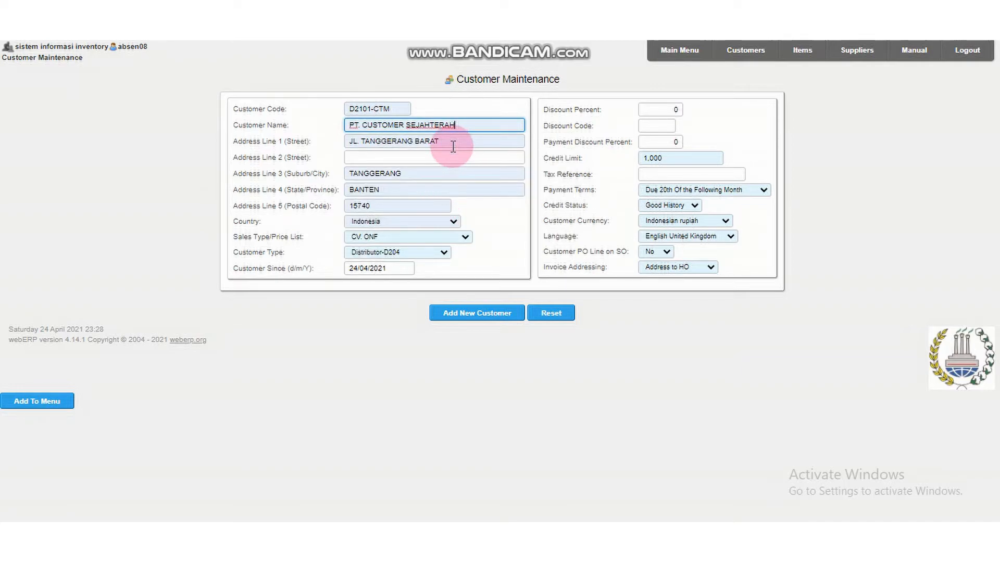
click(485, 140)
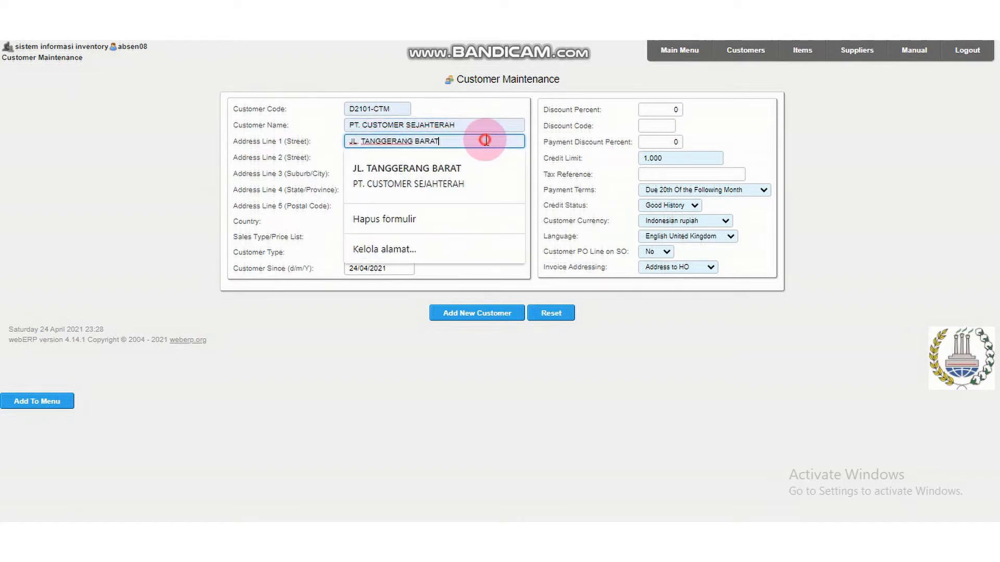
click(540, 189)
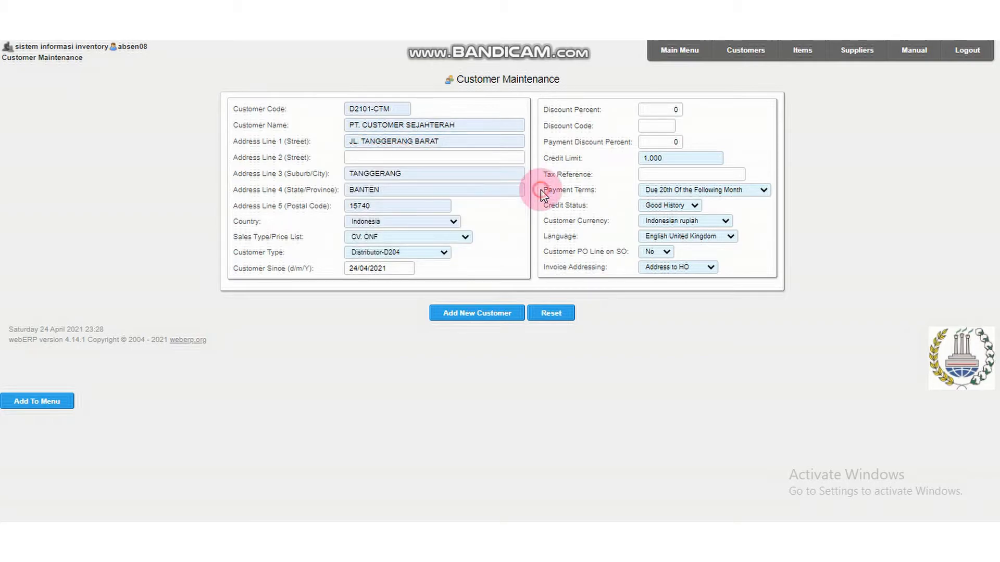
click(458, 173)
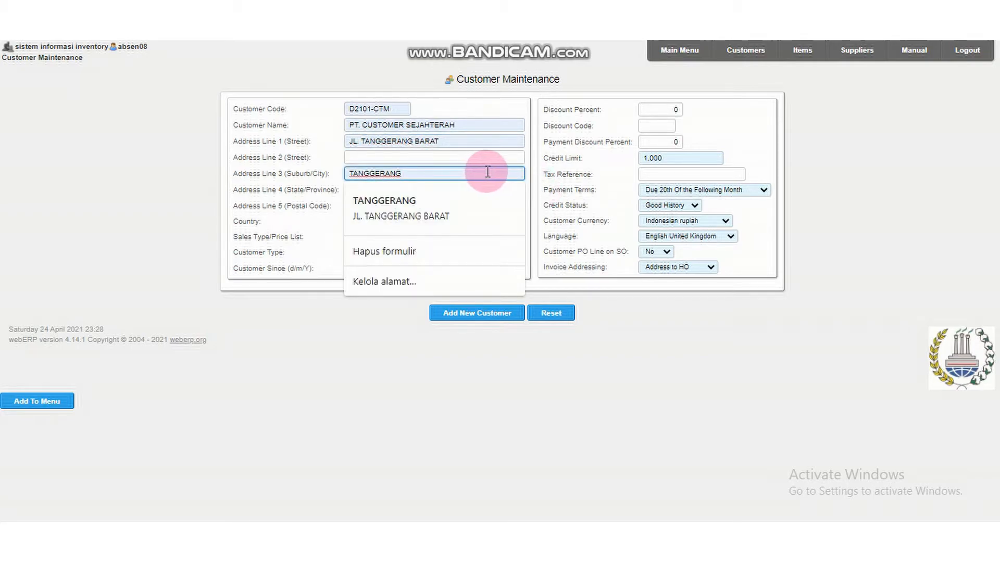
click(540, 173)
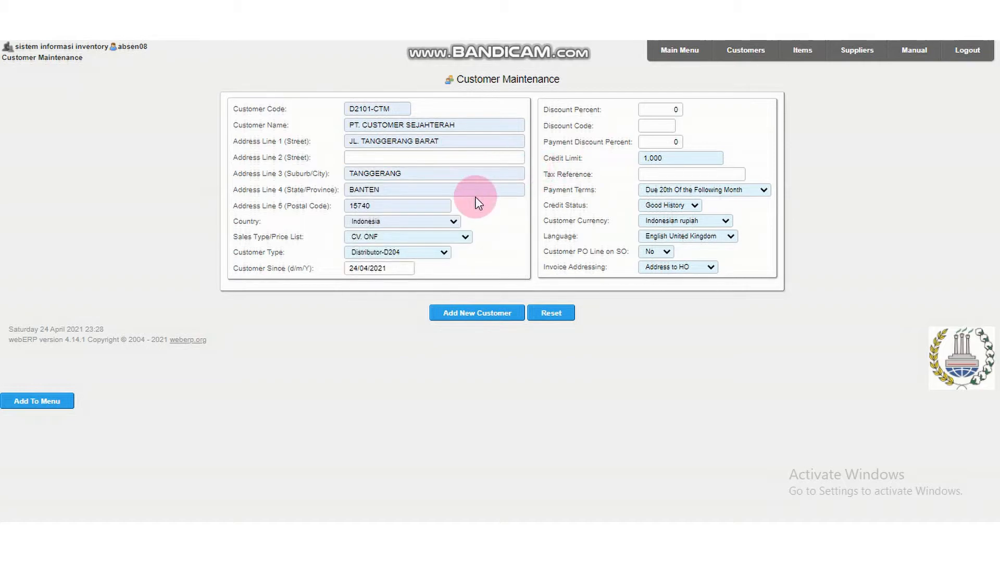
click(479, 195)
click(545, 189)
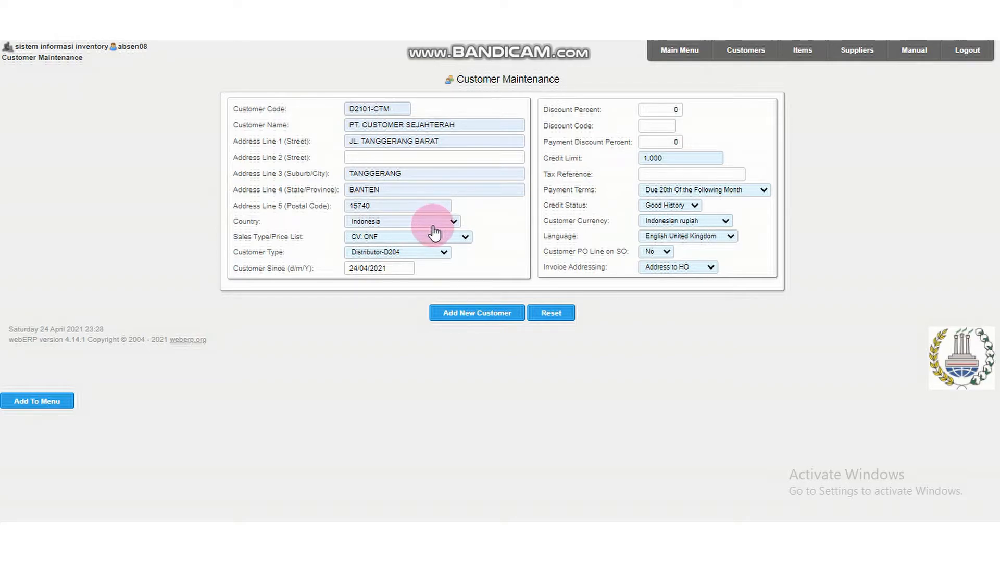
Set the new customer's sales type to TOKO NEW ELEKTRONIK and its customer type to WHOLESALER D2101.
click(462, 241)
click(461, 240)
click(464, 238)
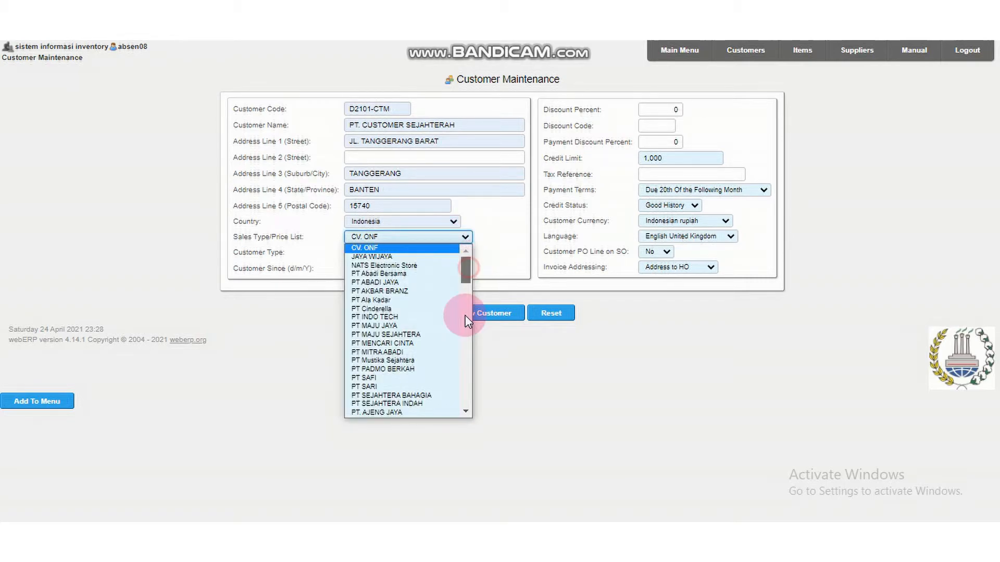
scroll(464, 320, down, 5)
click(385, 377)
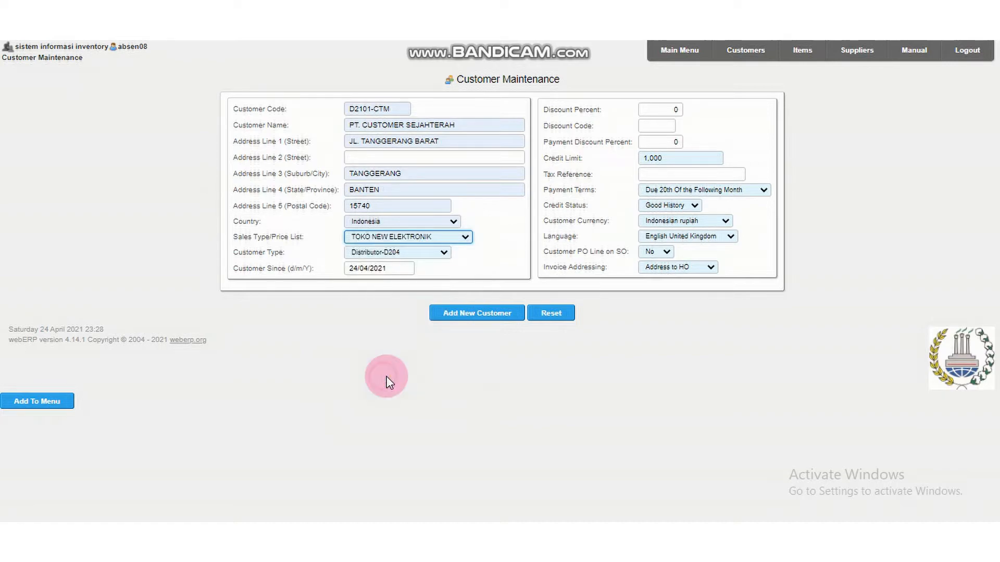
click(434, 252)
scroll(429, 329, down, 10)
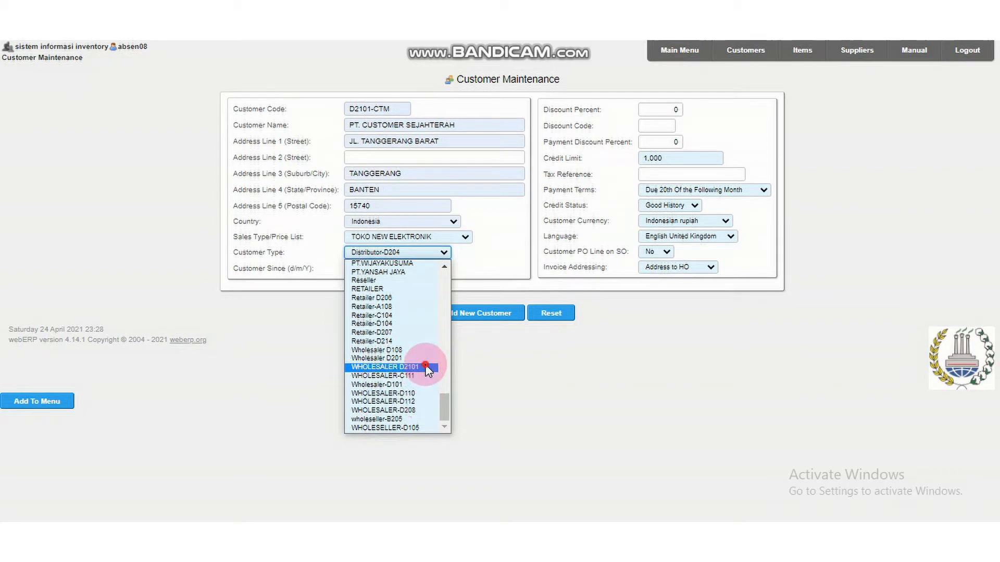
click(426, 367)
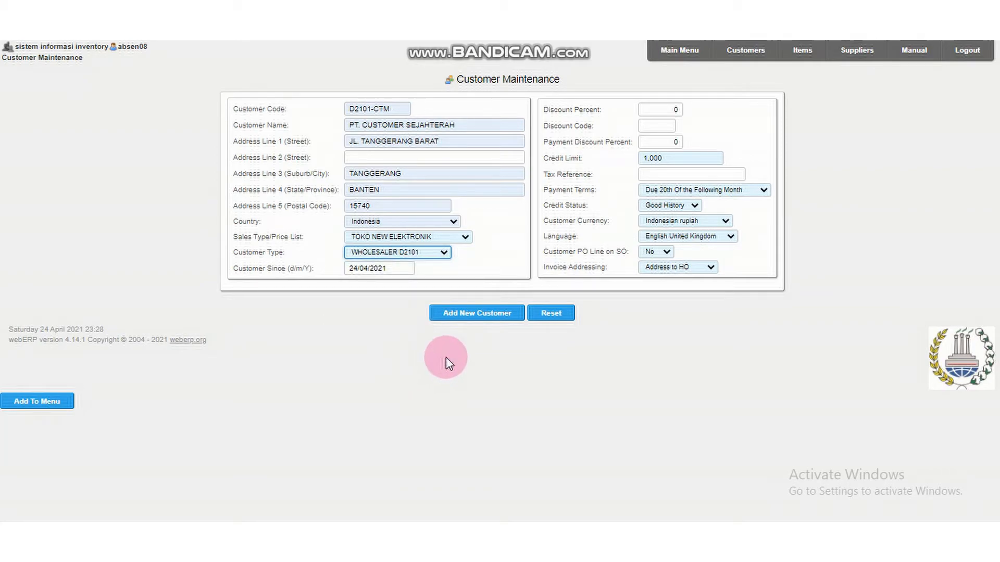
Submit the new customer record, open the contact entry form for this customer and dismiss the translation popup.
click(495, 322)
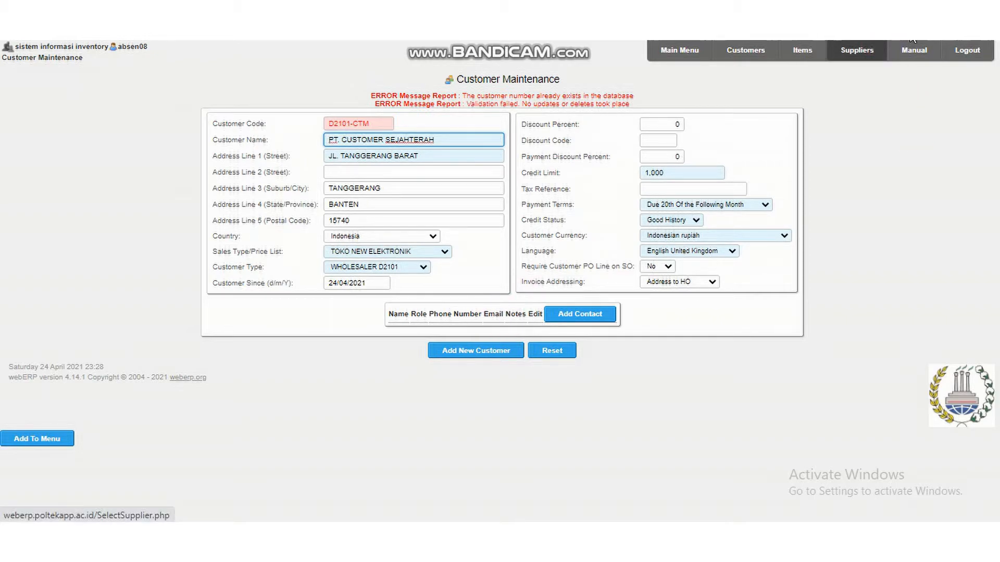
click(595, 316)
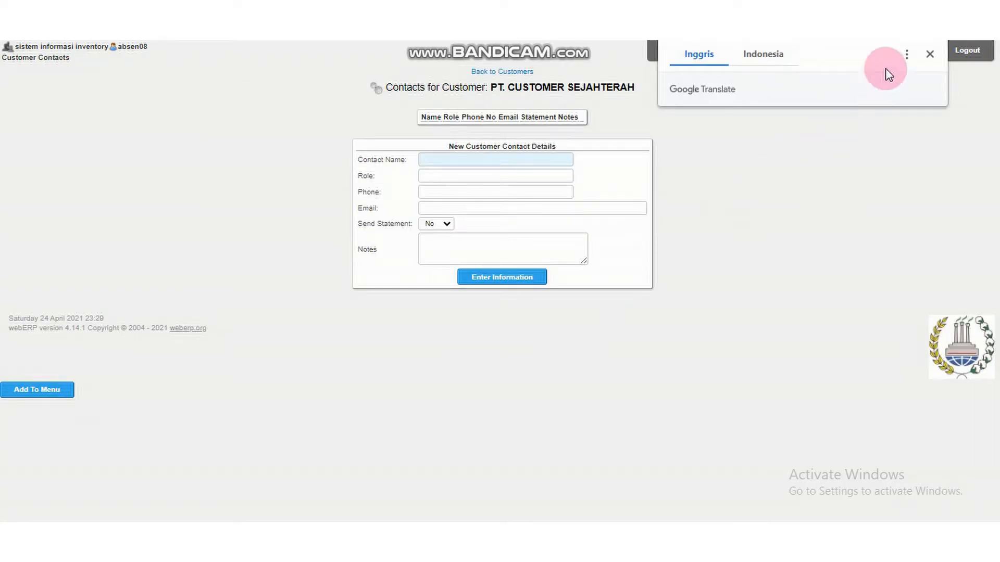
click(929, 55)
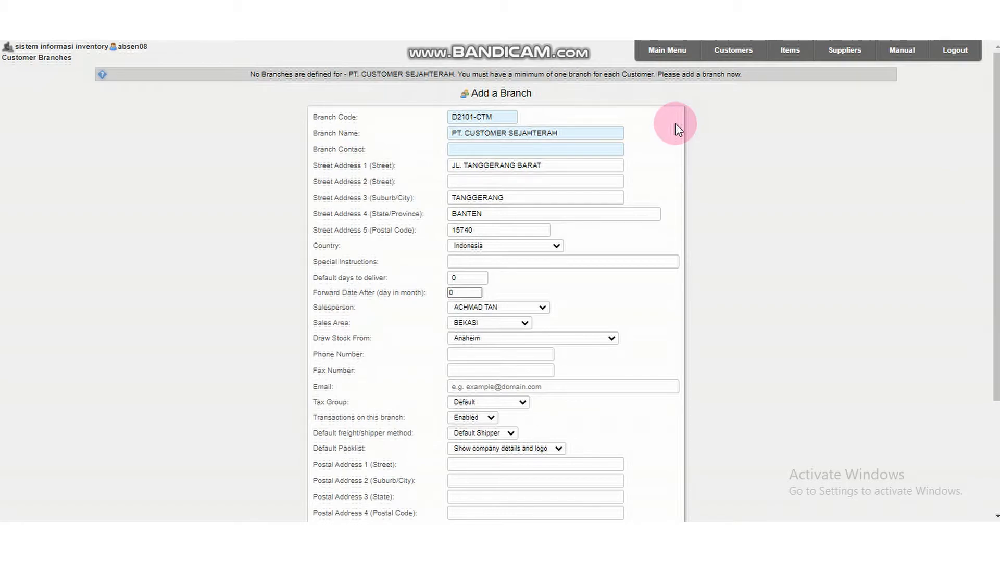
Fill in the branch contact with the contact's telephone number and enter the branch's phone number for PT. CUSTOMER SEJAHTERAH.
click(506, 149)
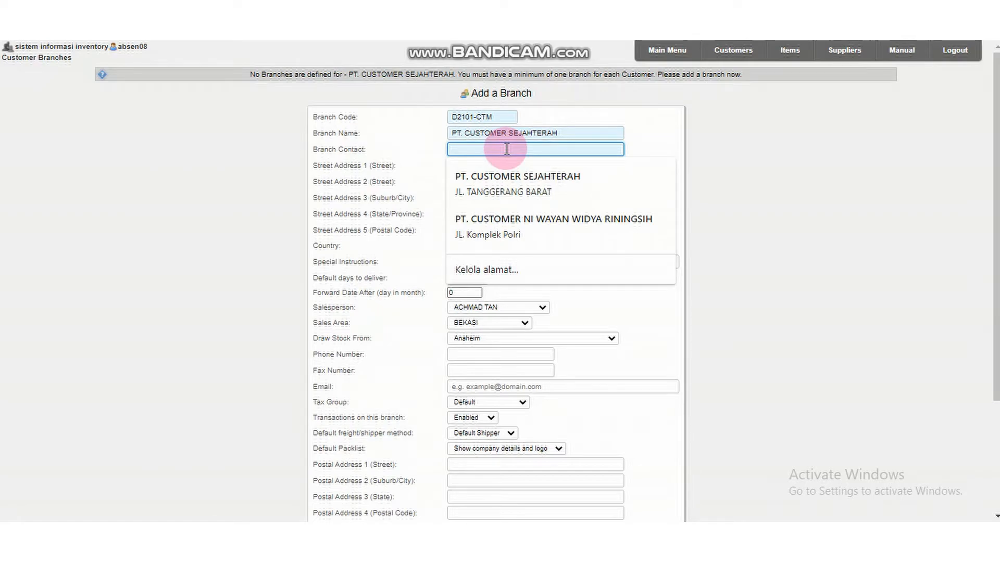
text(021)
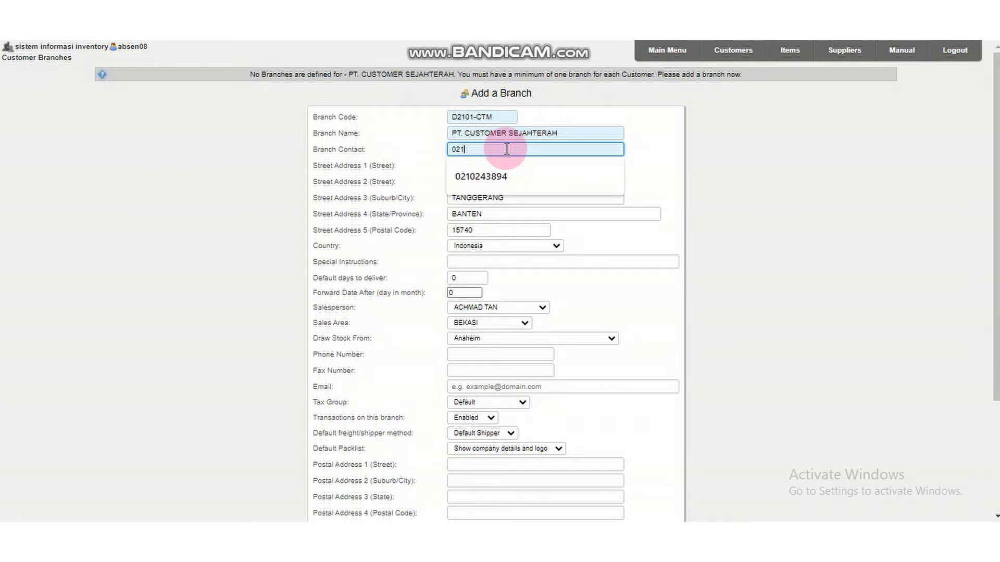
click(507, 173)
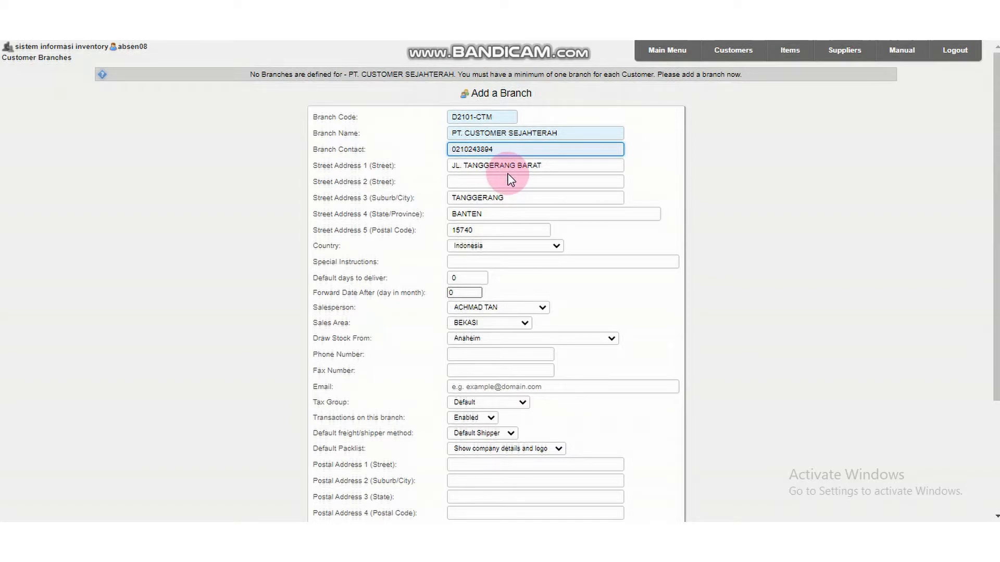
scroll(511, 177, down, 3)
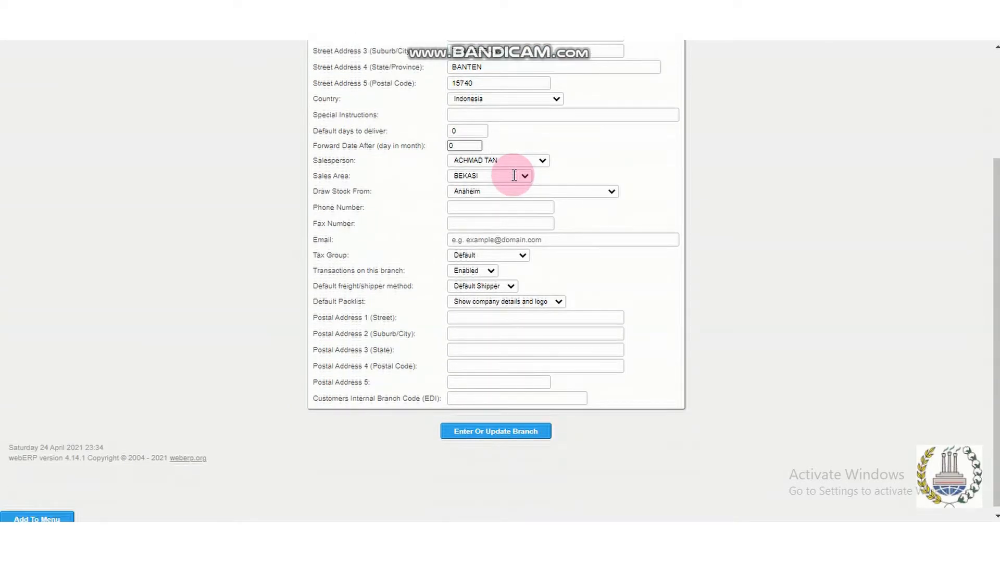
scroll(514, 175, up, 2)
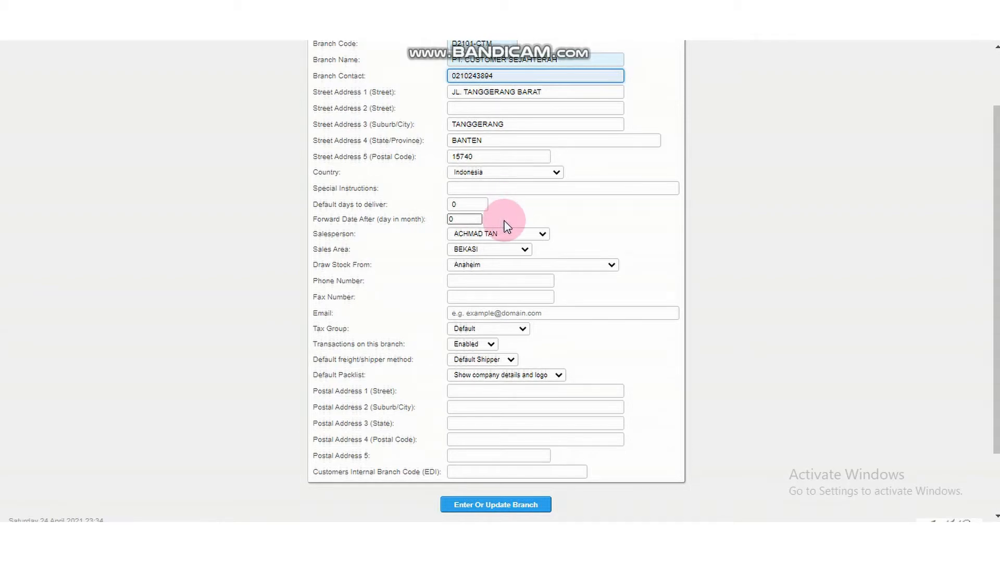
scroll(503, 224, up, 2)
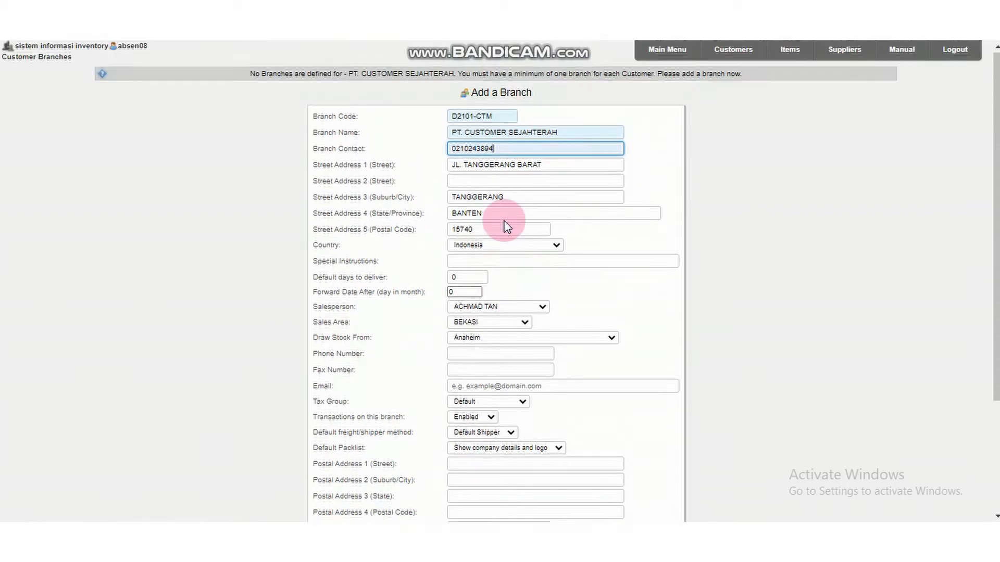
click(496, 354)
click(496, 380)
click(501, 371)
Fill in the branch's e-mail from a saved entry and replace the ending of its part before the @ sign with NEW.
click(501, 388)
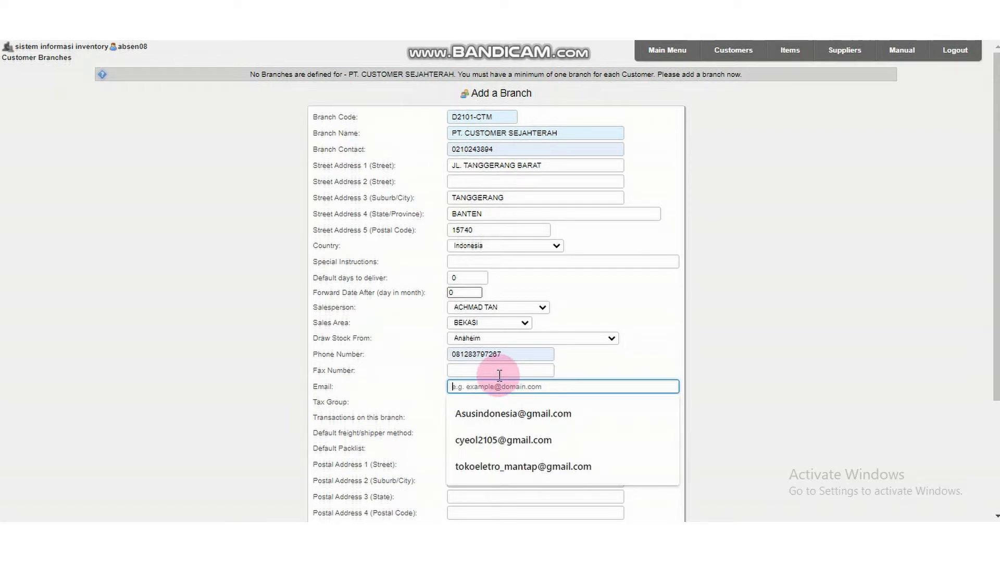
click(548, 467)
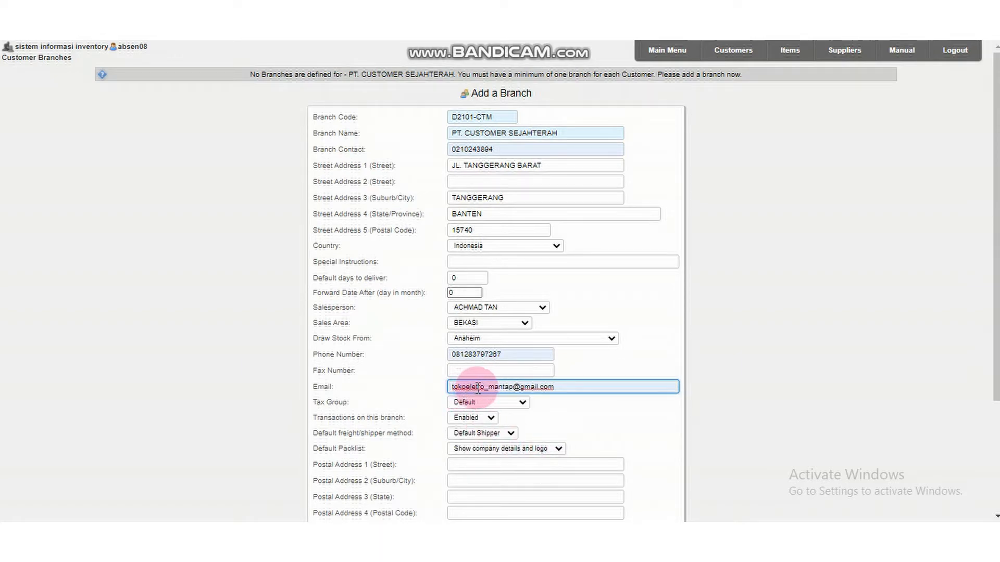
click(512, 387)
key(BackSpace)
key(BackSpace)
key(BackSpace)
key(BackSpace)
key(BackSpace)
key(BackSpace)
key(BackSpace)
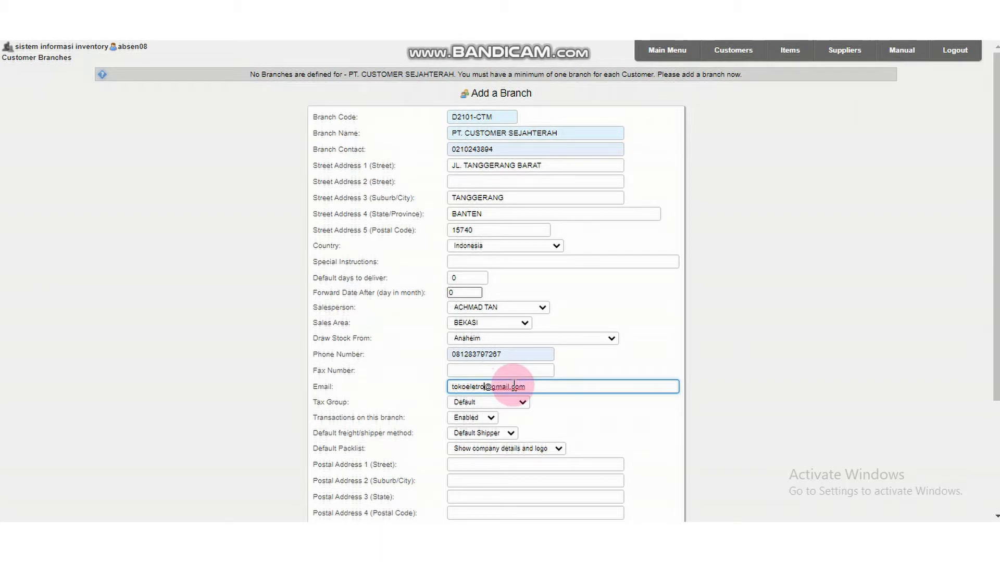
text(NEW)
key(BackSpace)
key(BackSpace)
key(BackSpace)
text(N)
key(BackSpace)
text(EW)
key(BackSpace)
key(BackSpace)
text(NEW)
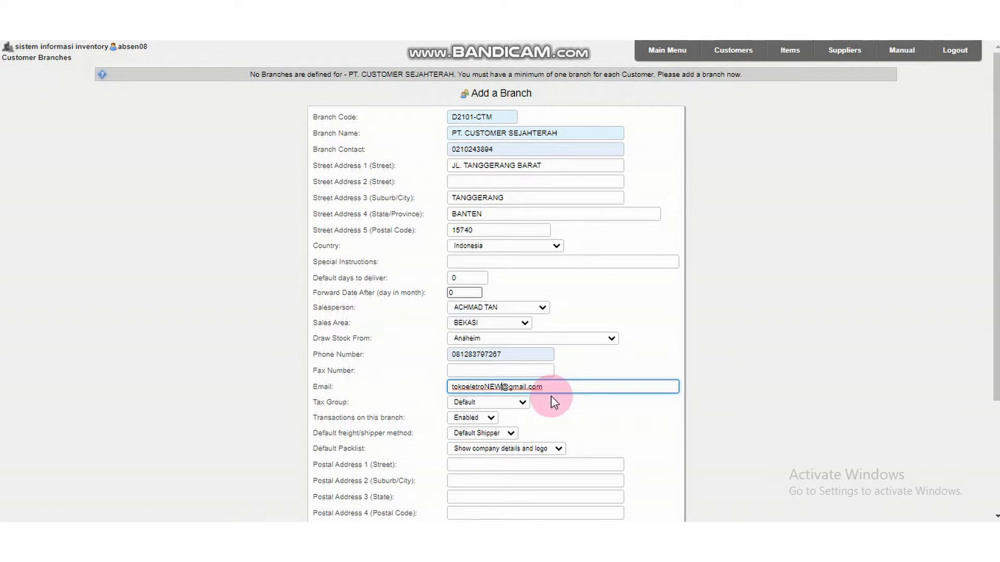
Choose the salesperson for the customer's branch and set its sales area to Tanggerang Barat.
click(544, 311)
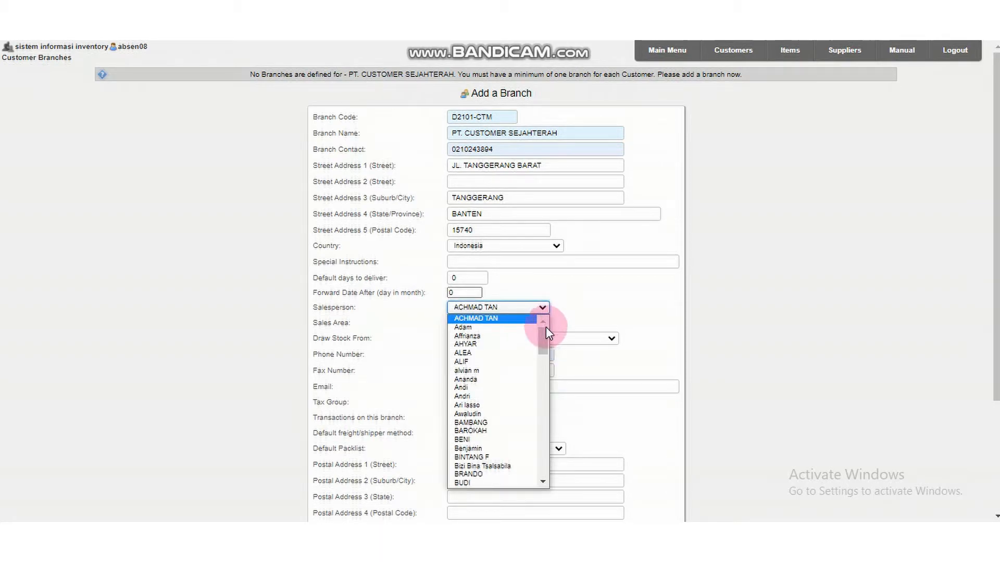
drag(546, 327, 543, 362)
scroll(528, 395, down, 10)
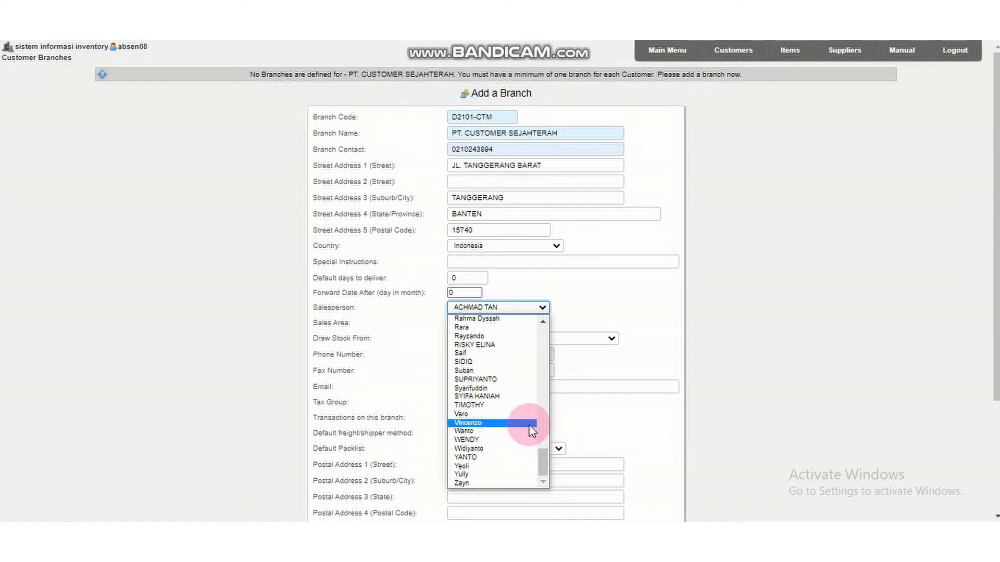
click(514, 440)
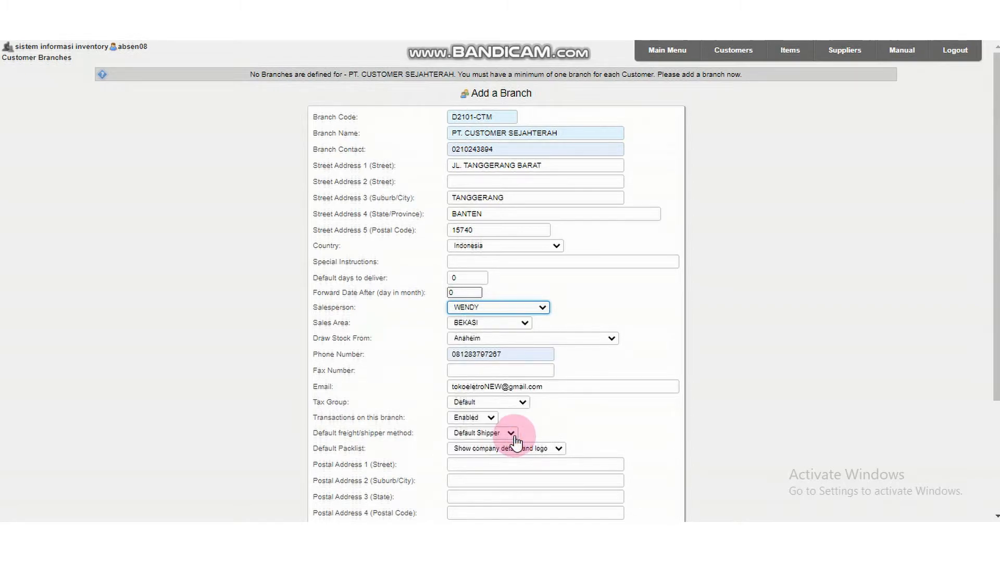
click(523, 330)
scroll(513, 355, down, 15)
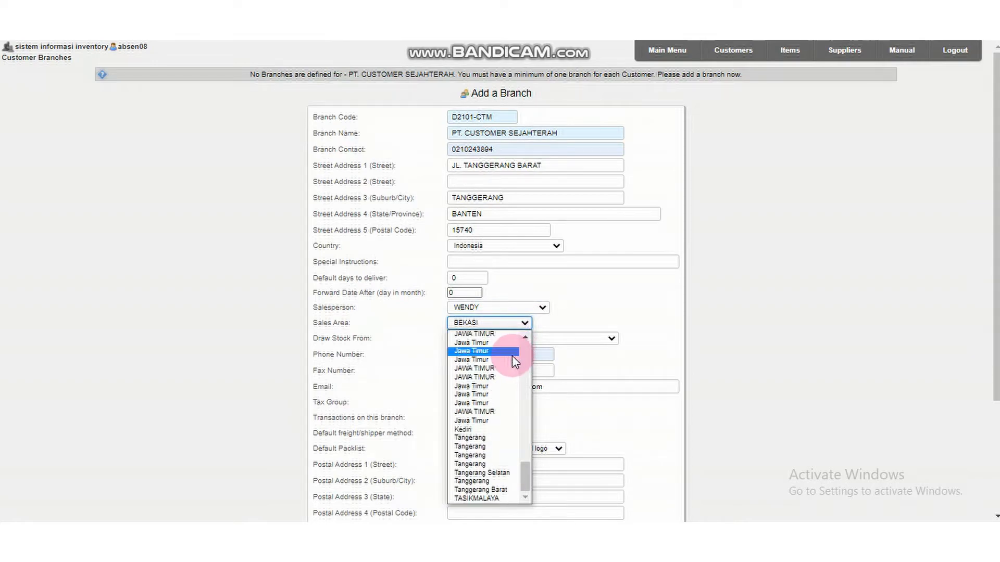
click(511, 490)
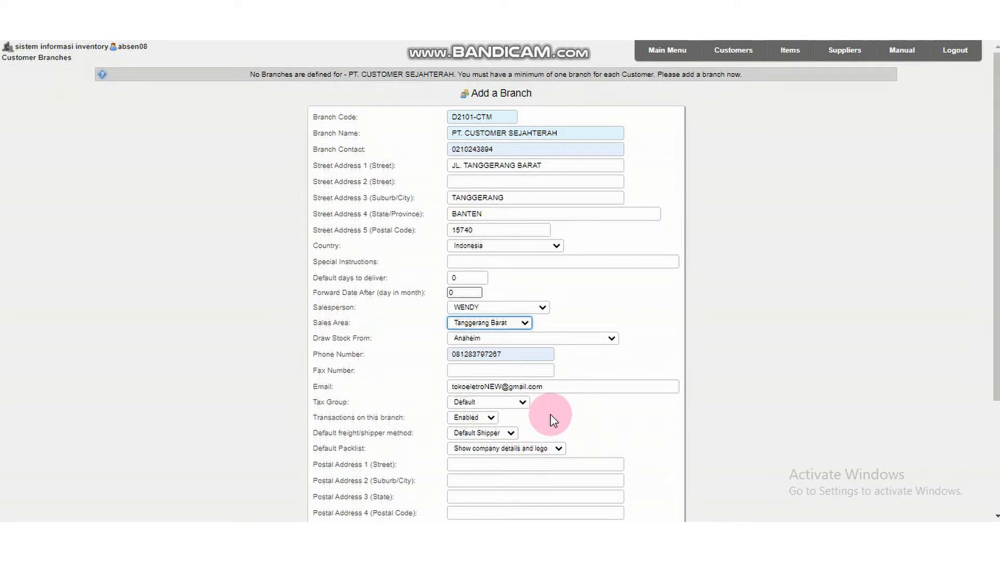
scroll(551, 415, down, 3)
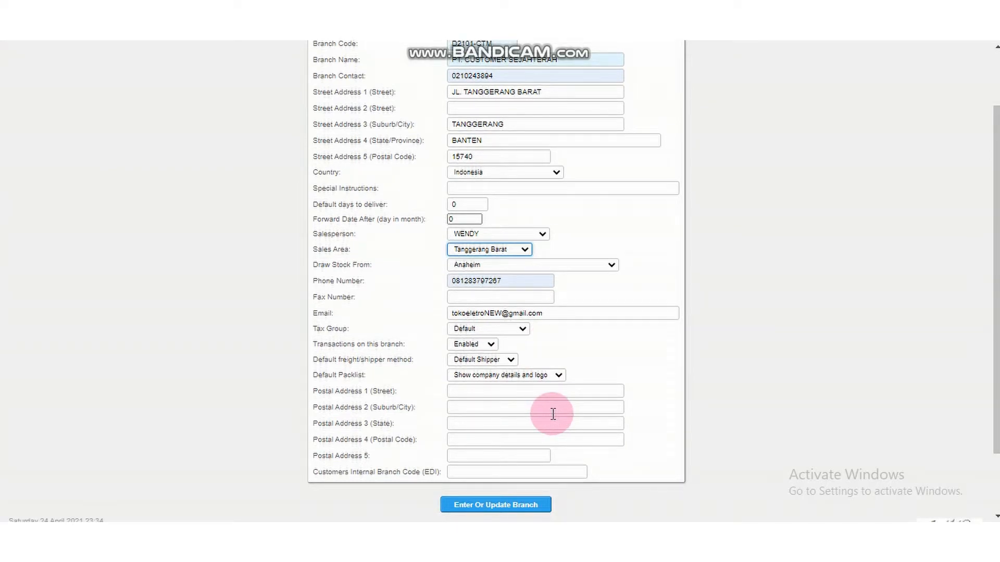
scroll(552, 415, up, 3)
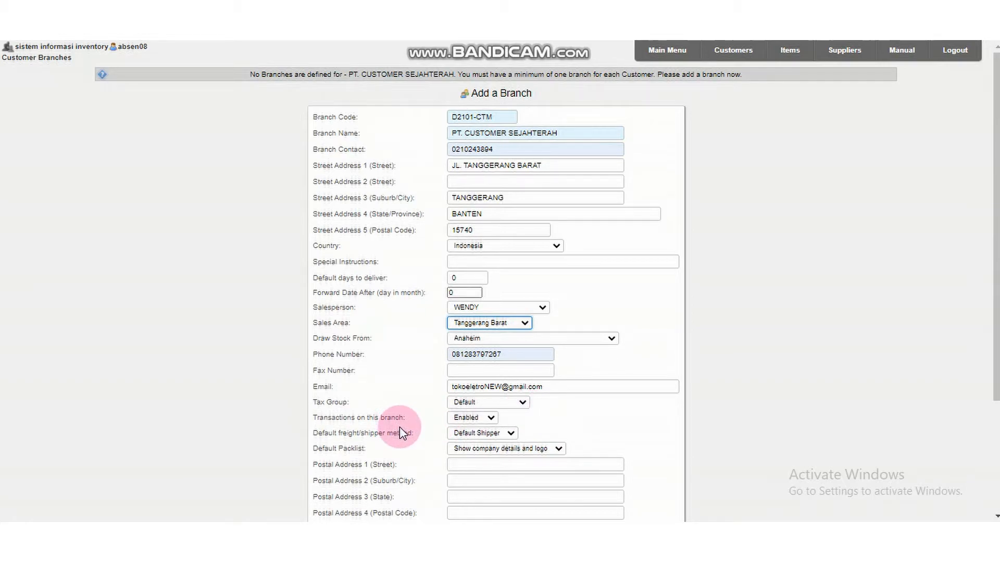
Keep transactions on the D2101-CTM branch set to Enabled, review the form and submit the new branch.
click(484, 420)
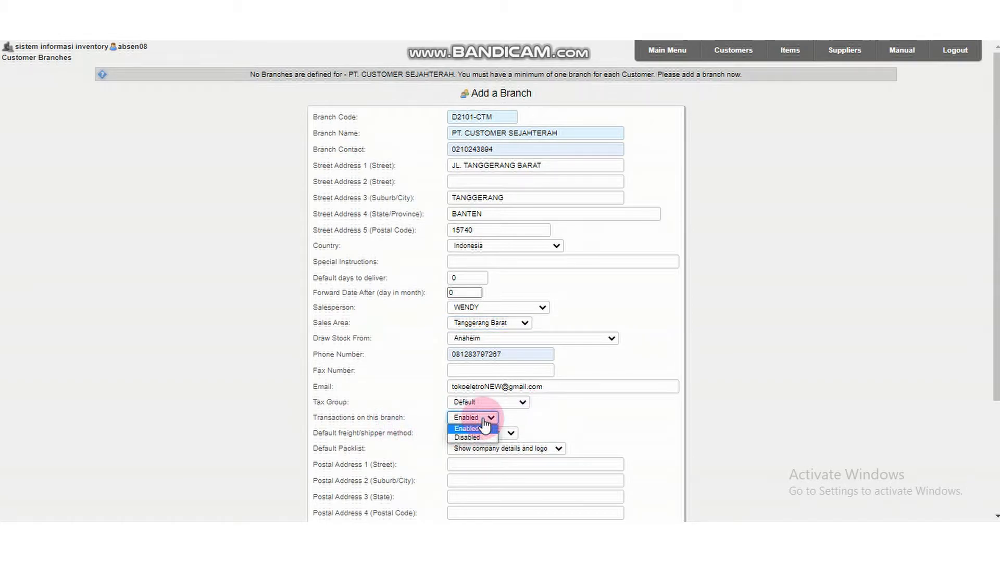
click(483, 428)
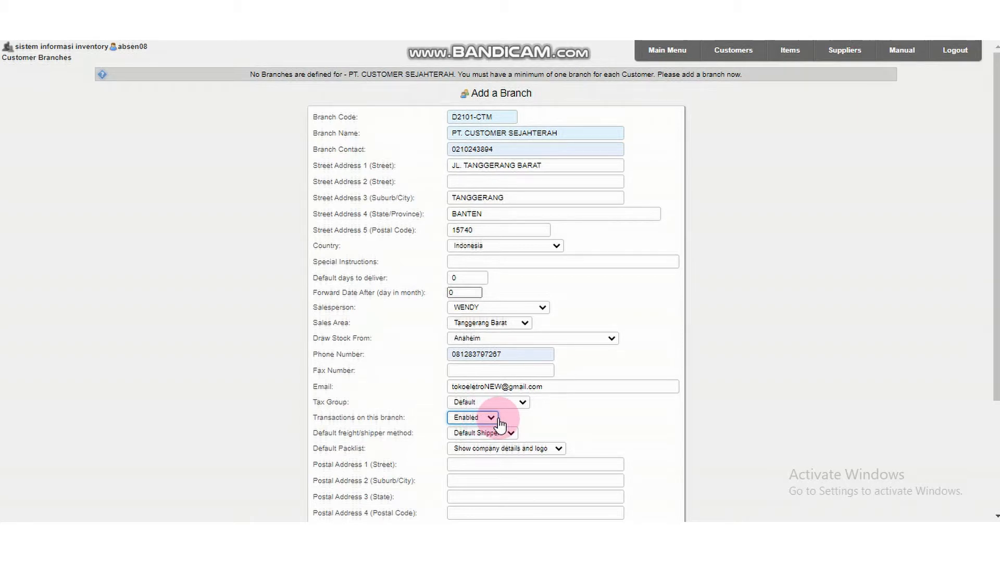
scroll(500, 424, down, 3)
scroll(500, 419, up, 3)
scroll(500, 420, down, 3)
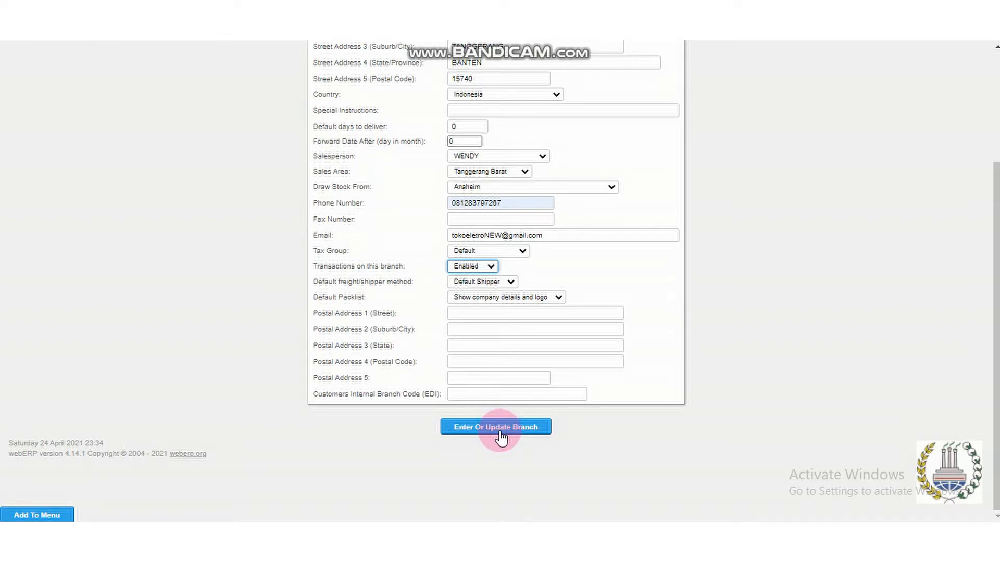
scroll(500, 435, up, 3)
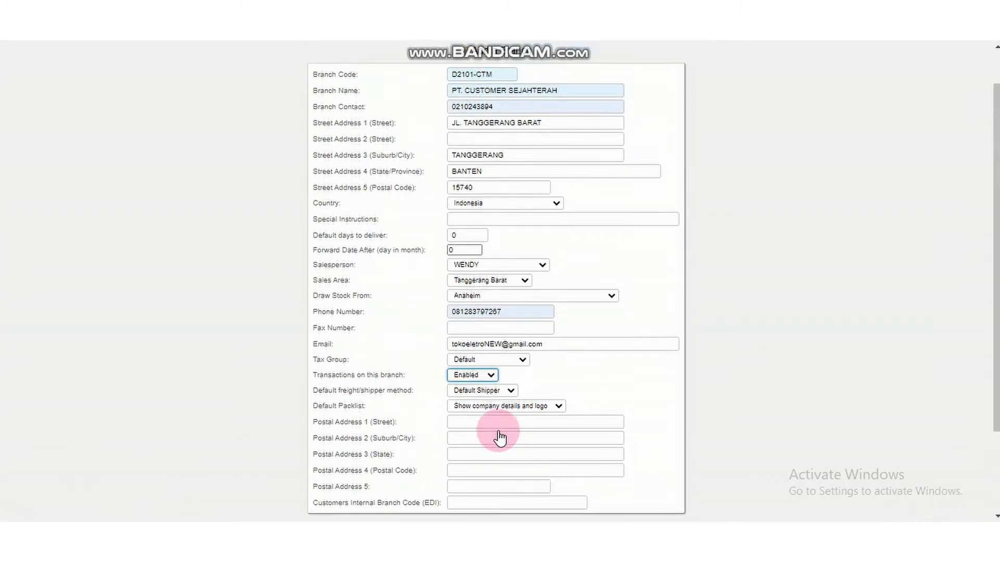
scroll(500, 435, down, 3)
click(497, 428)
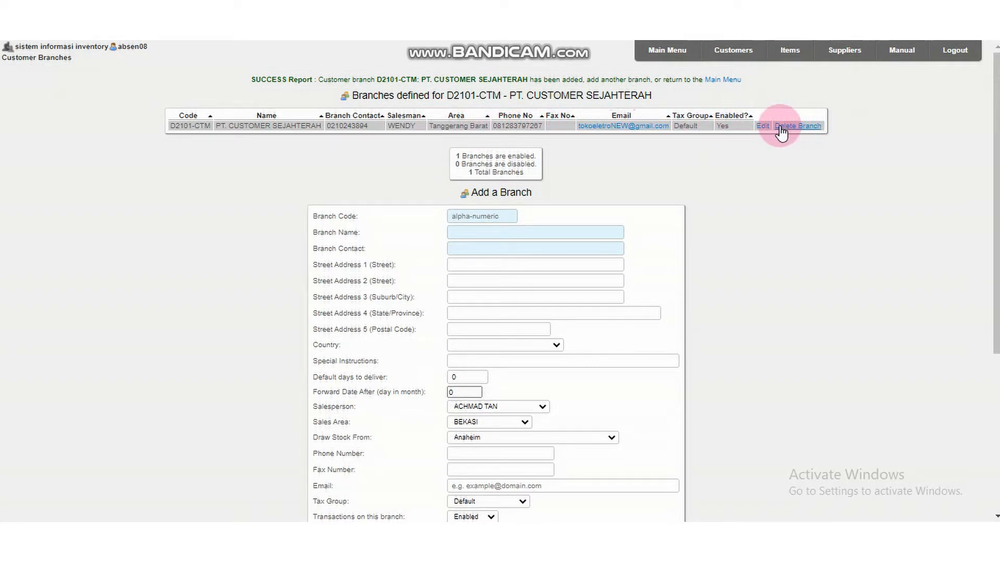
click(801, 130)
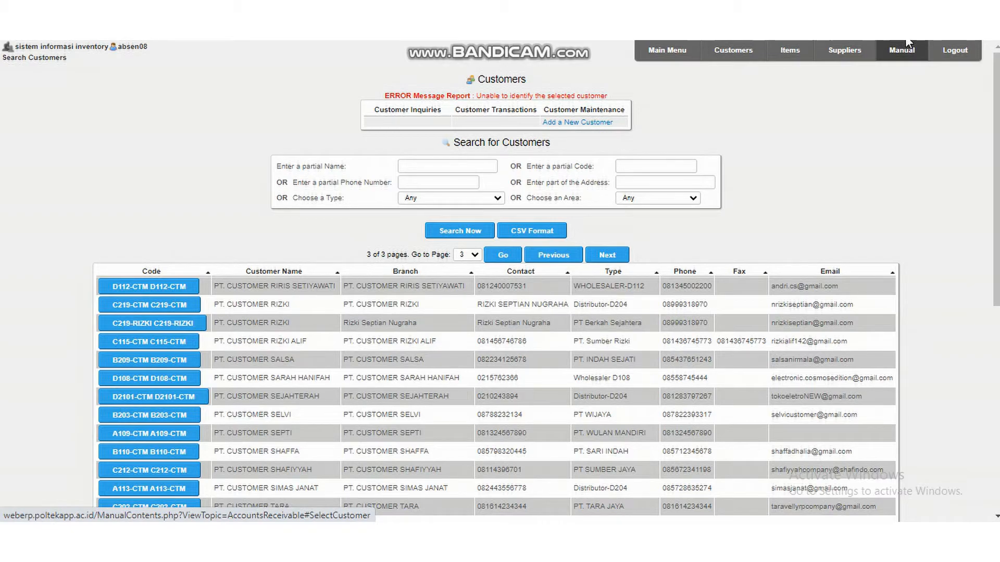
Open the pricing maintenance for item D2101-TV and choose the TOKO NEW ELEKTRONIK sales type price list.
click(789, 52)
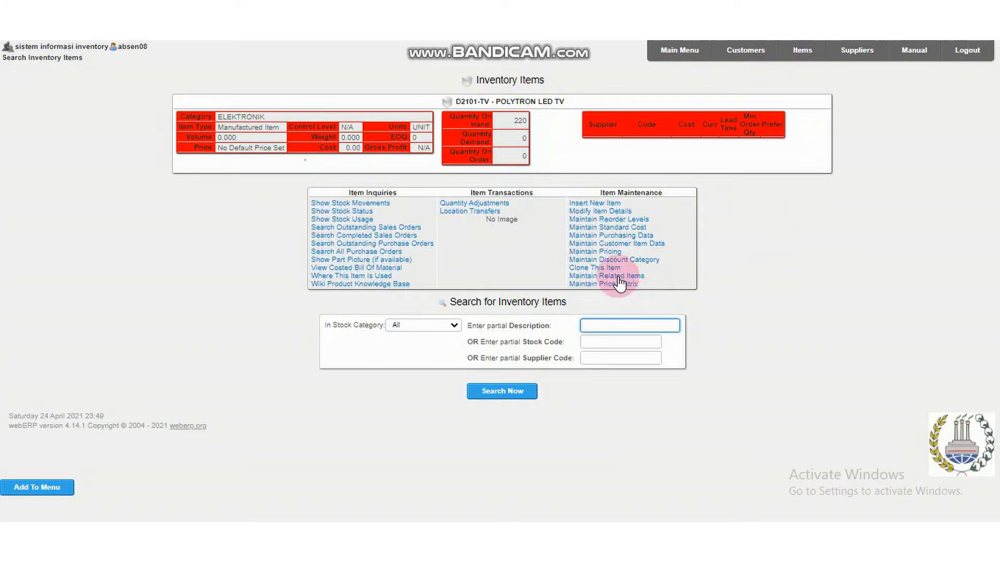
click(607, 252)
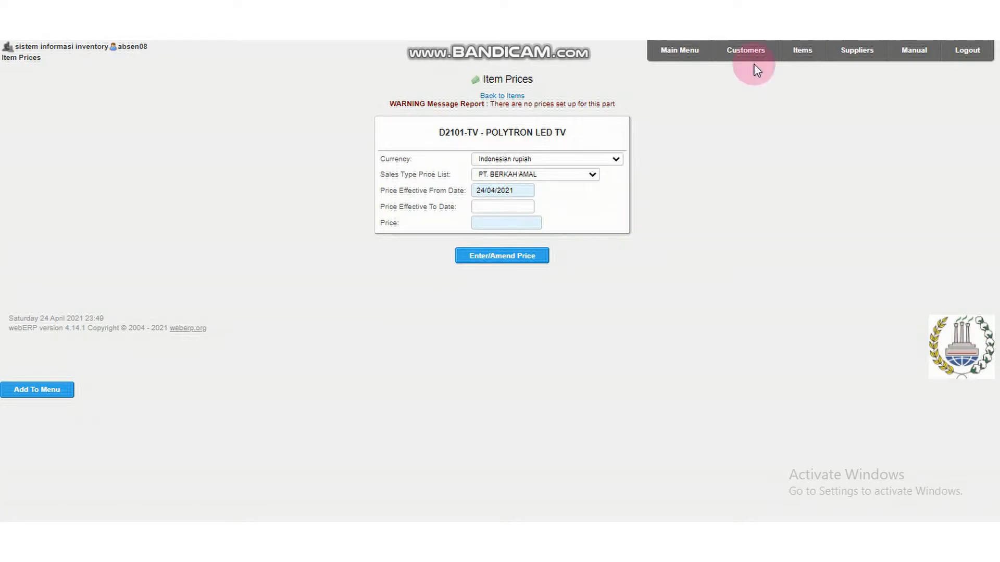
click(592, 175)
scroll(575, 255, down, 10)
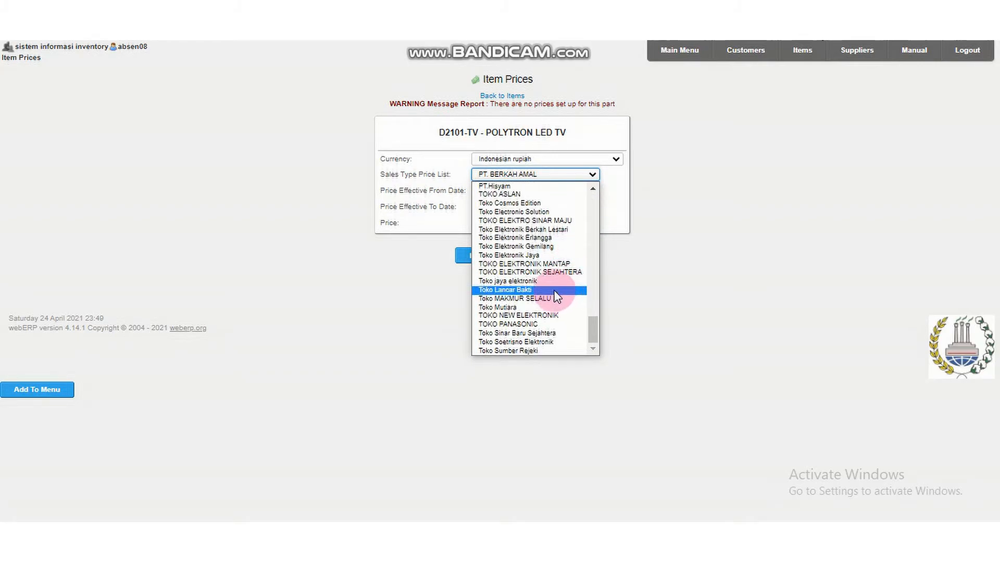
click(559, 315)
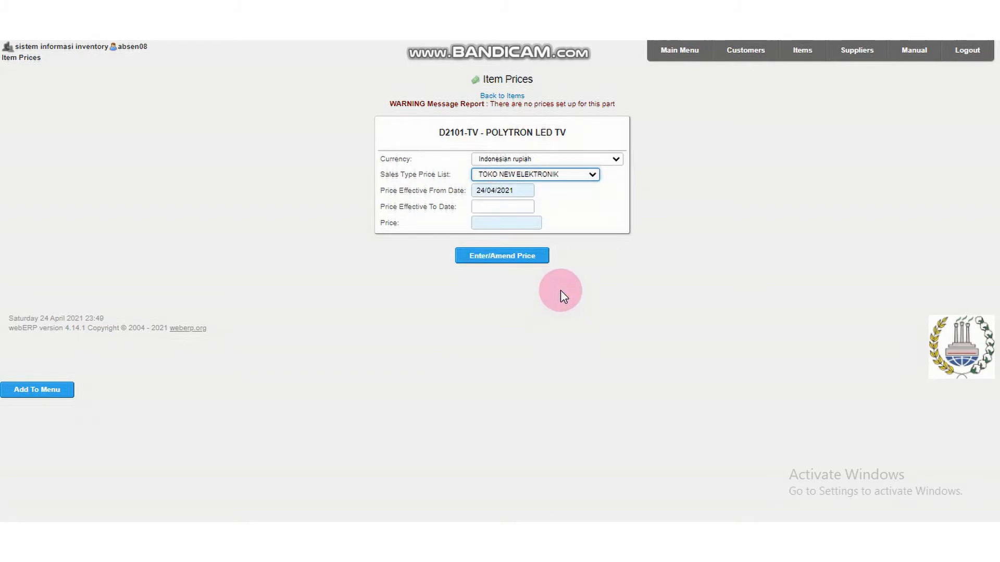
Set the price of D2101-TV to 2680000 Indonesian rupiah and save it.
click(517, 222)
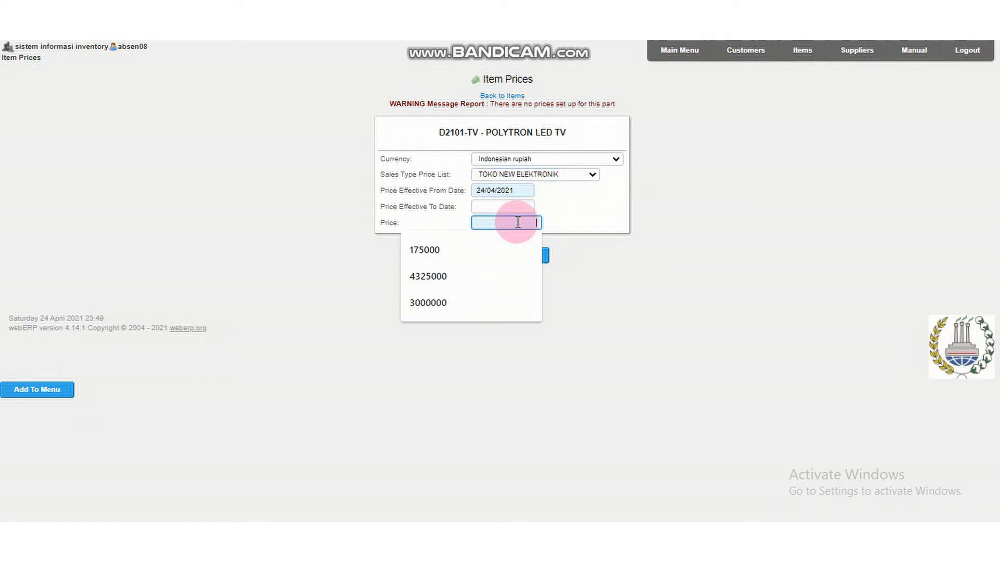
click(646, 177)
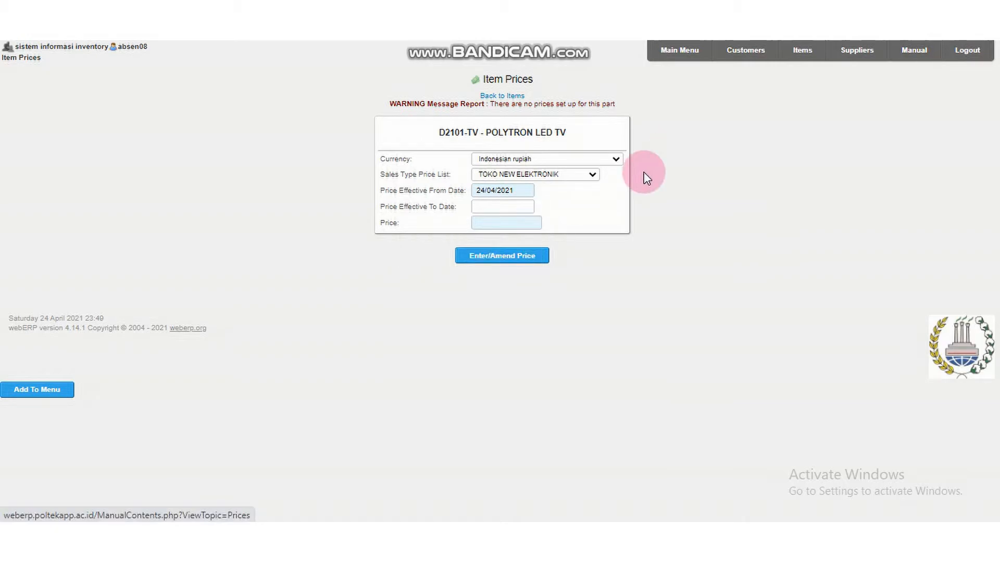
click(523, 221)
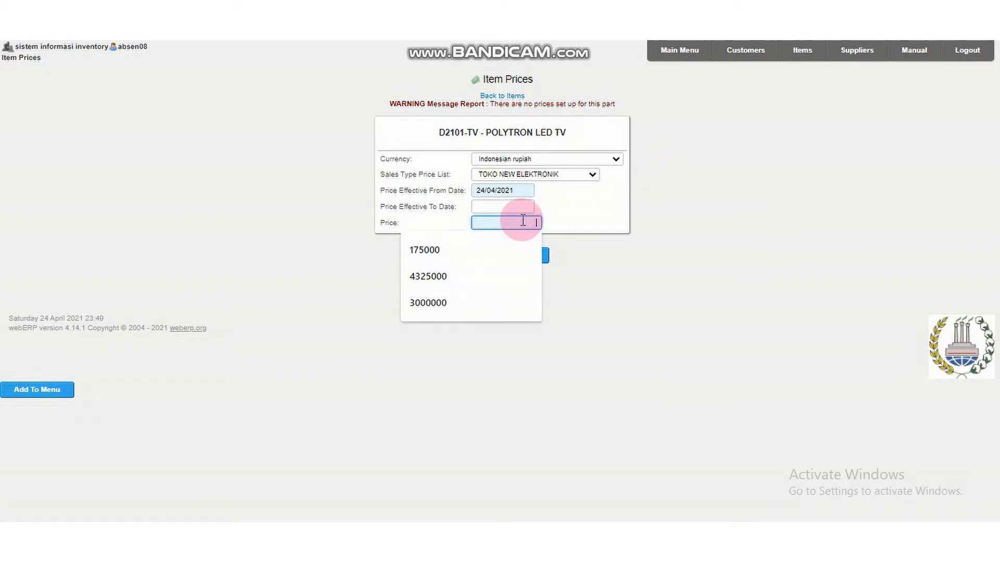
text(26)
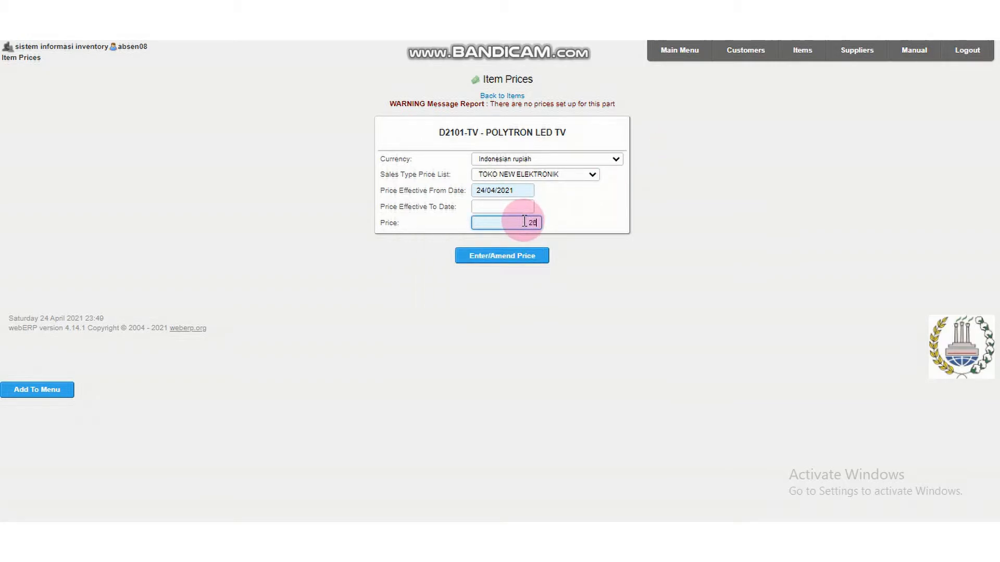
text(80000)
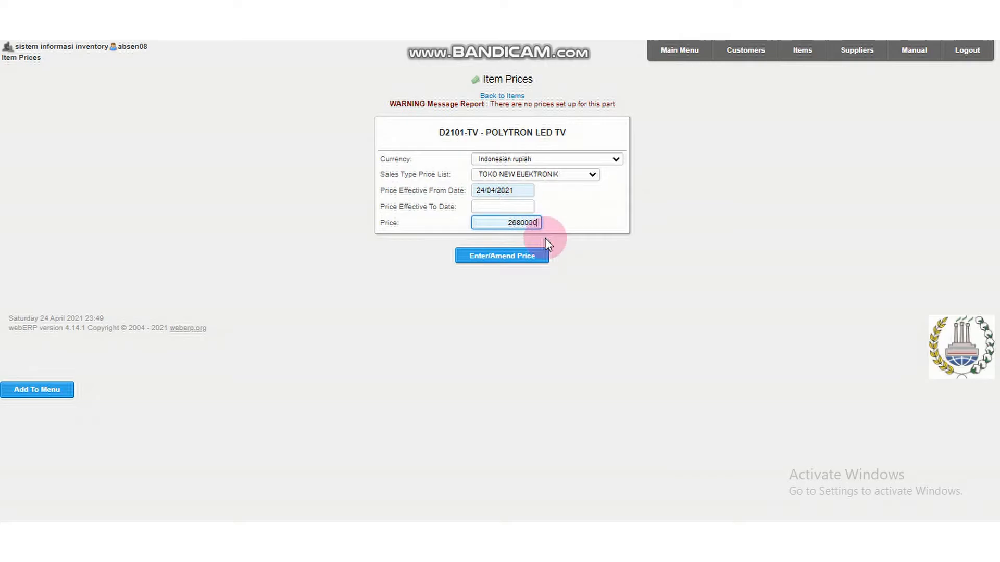
click(522, 255)
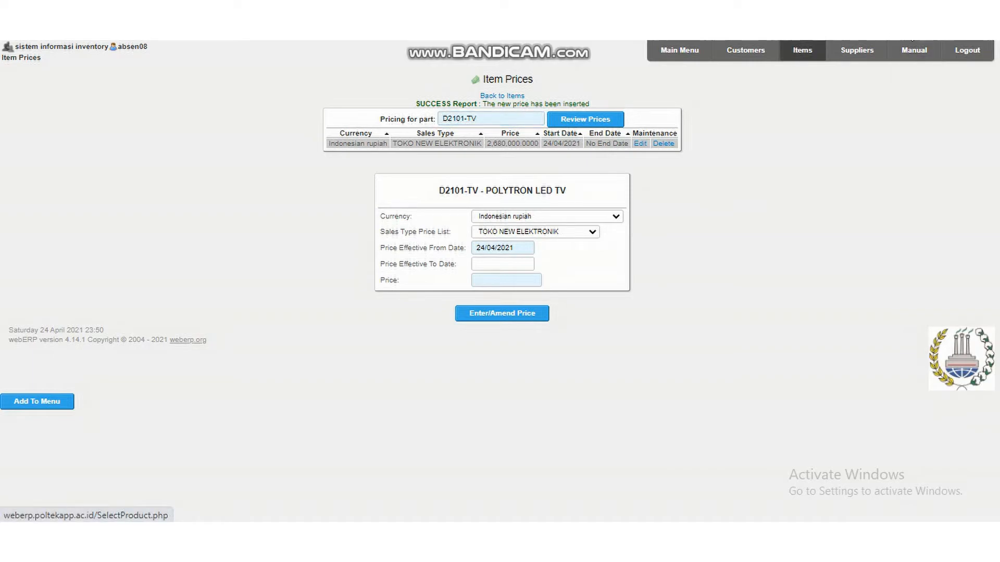
Open the standard cost of D2101-TV and update it with a material cost of 2,500,000.00 per unit.
click(814, 56)
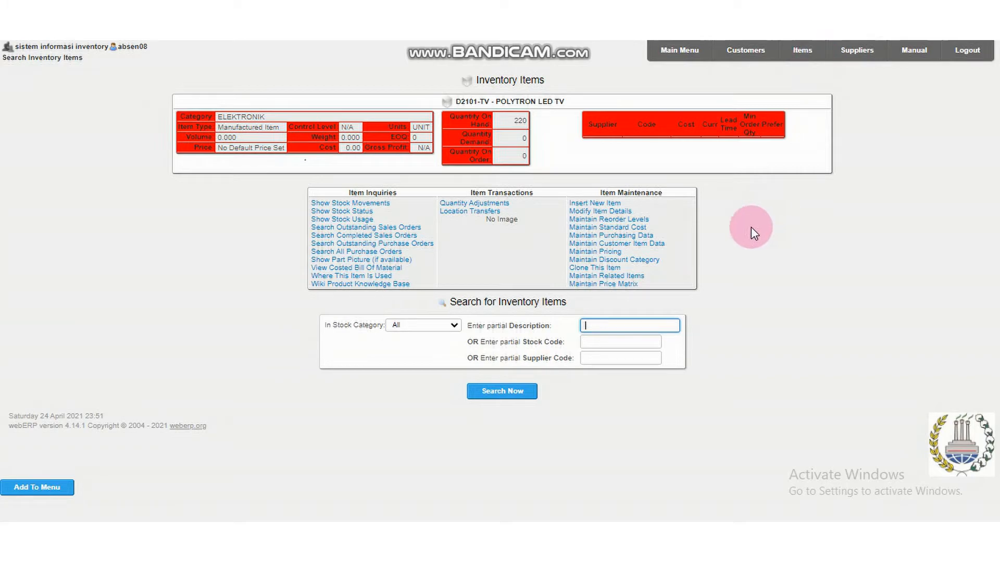
click(636, 229)
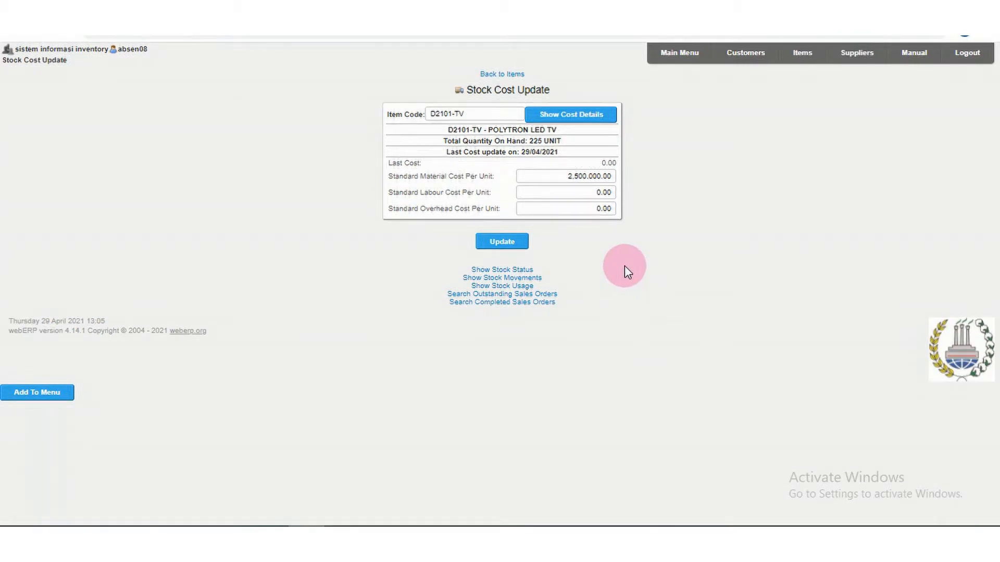
click(591, 178)
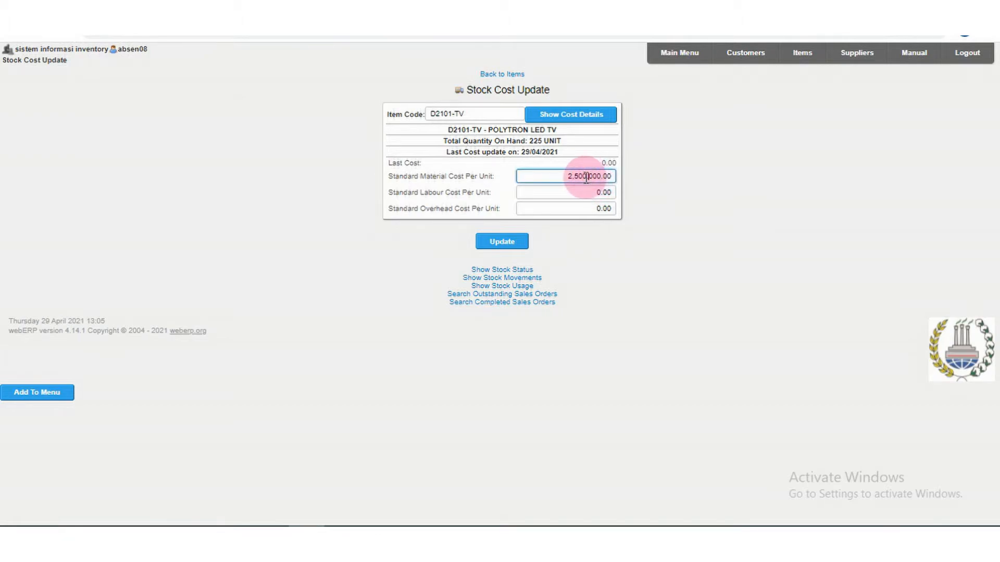
click(520, 244)
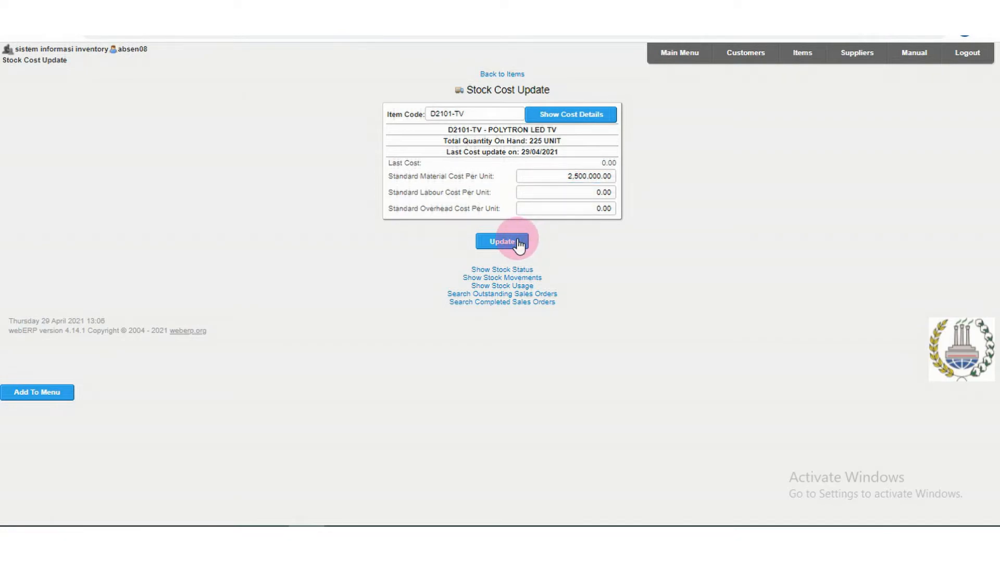
Start a new sales order, search customer branches by code D2101 and select PT. CUSTOMER SEJAHTERAH.
click(663, 58)
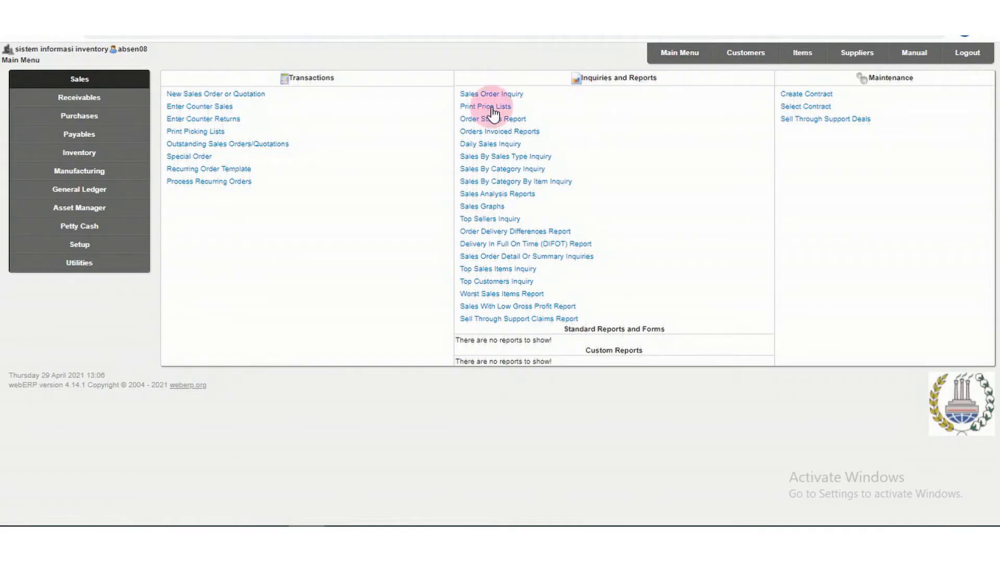
click(205, 96)
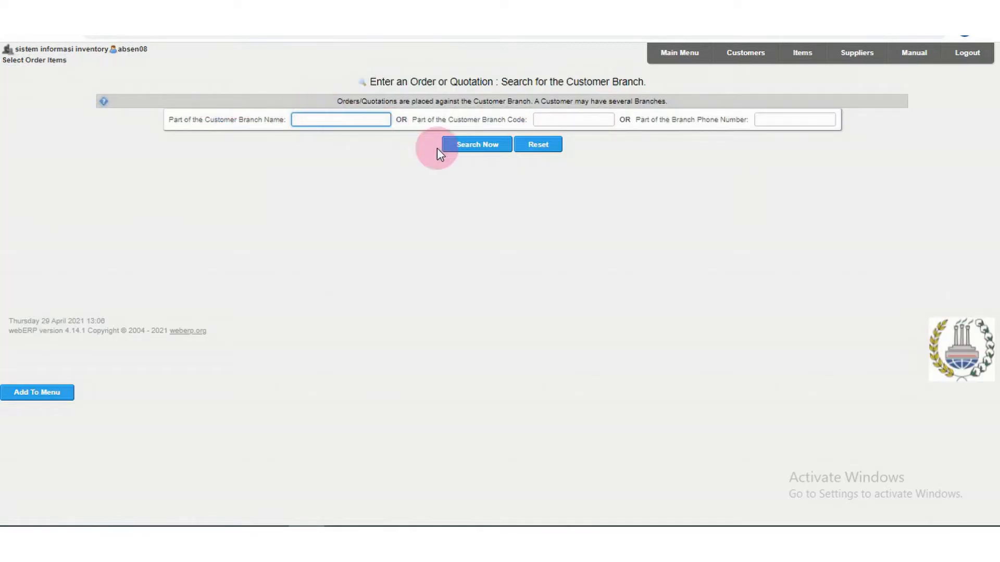
click(545, 119)
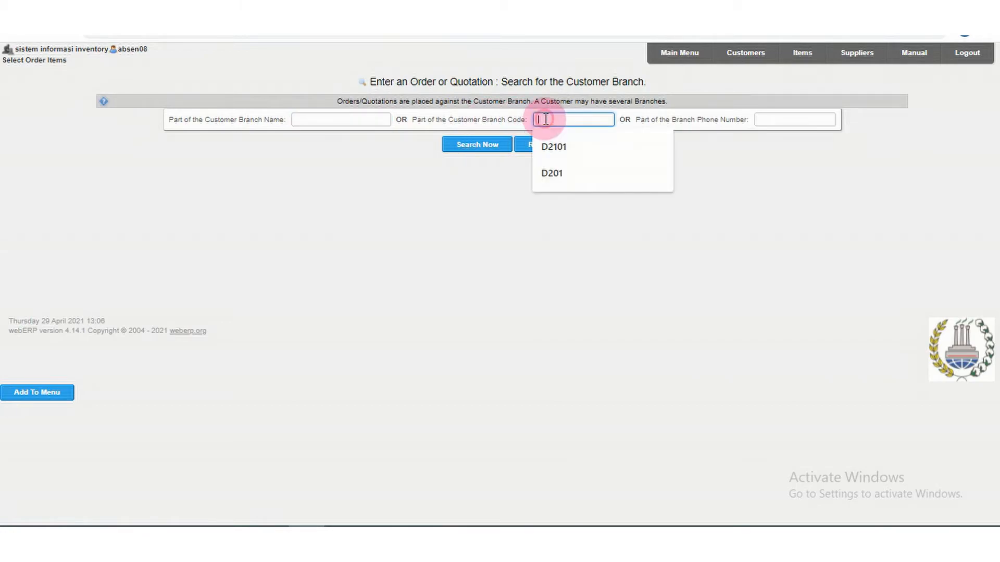
click(560, 142)
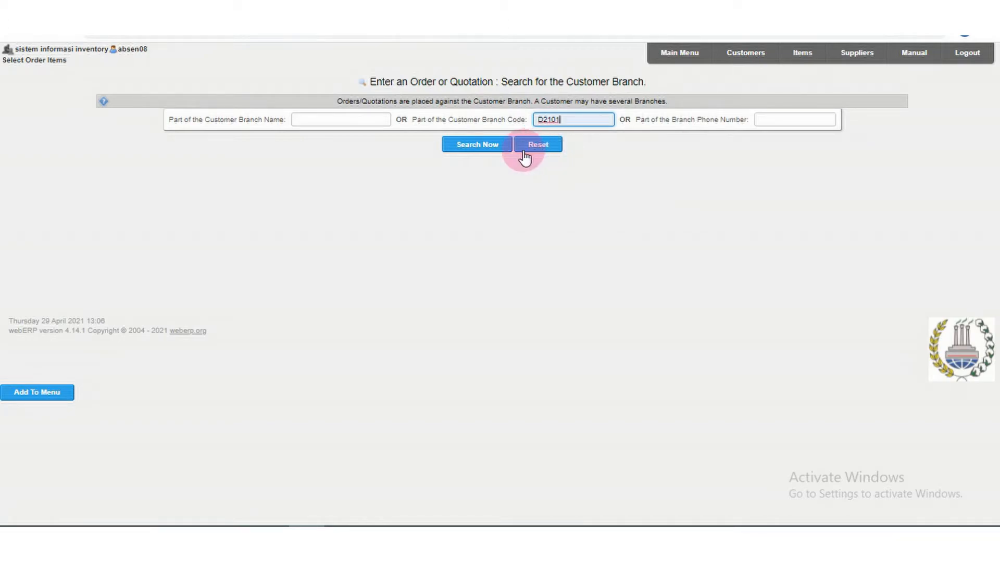
click(483, 148)
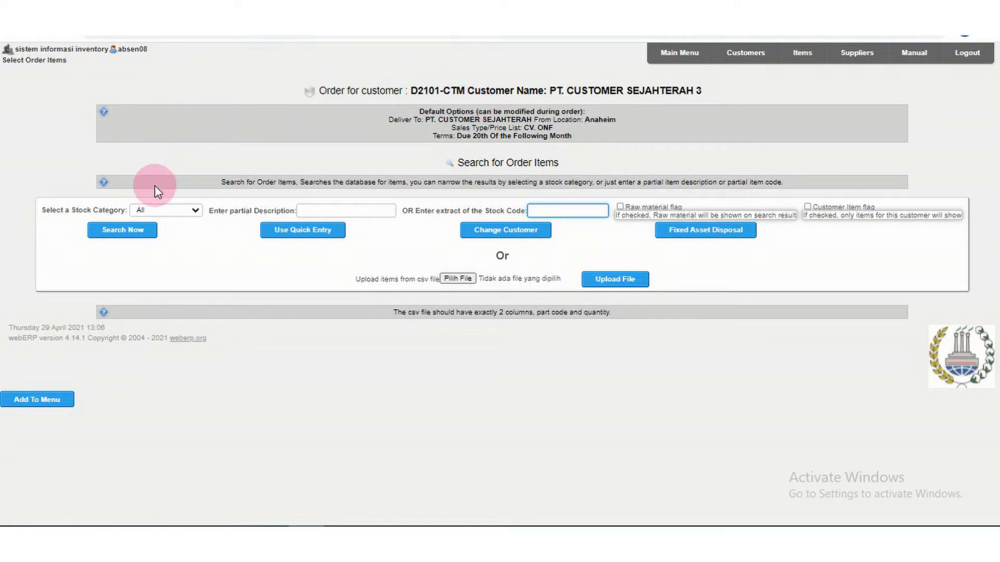
Search for order items in the test product stock category.
click(192, 211)
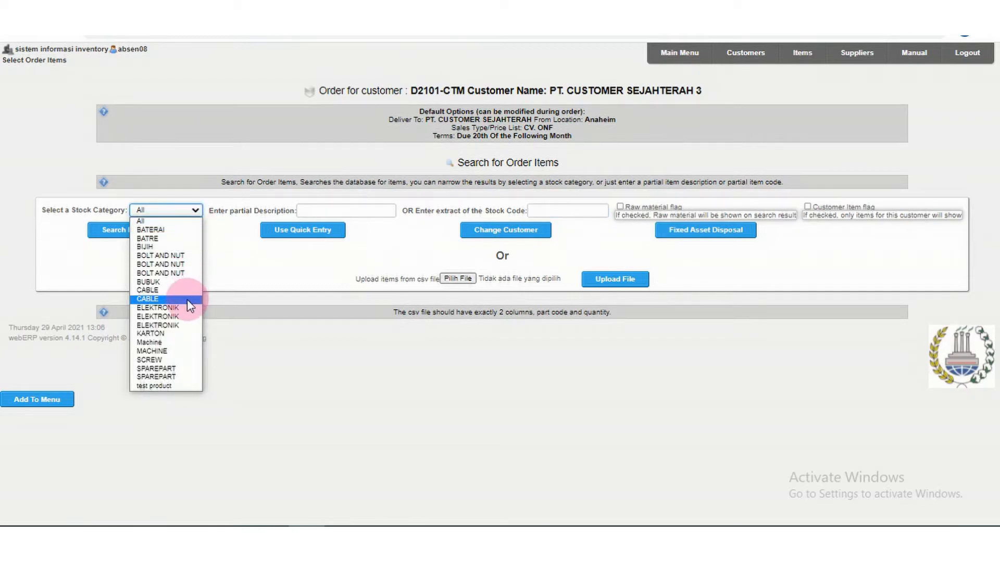
click(166, 388)
click(142, 233)
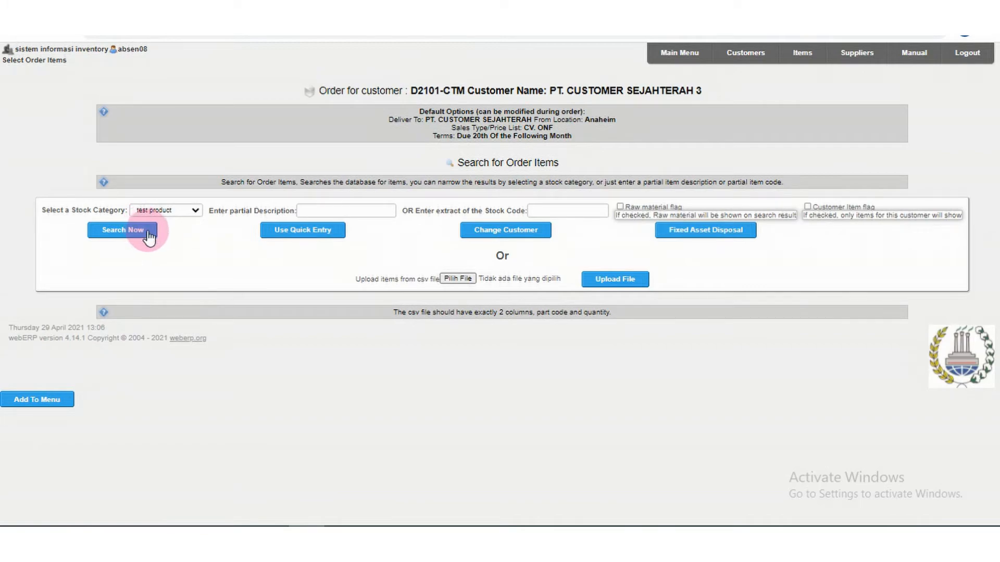
mouse_move(996, 132)
mouse_down()
mouse_move(996, 284)
mouse_move(996, 132)
mouse_up()
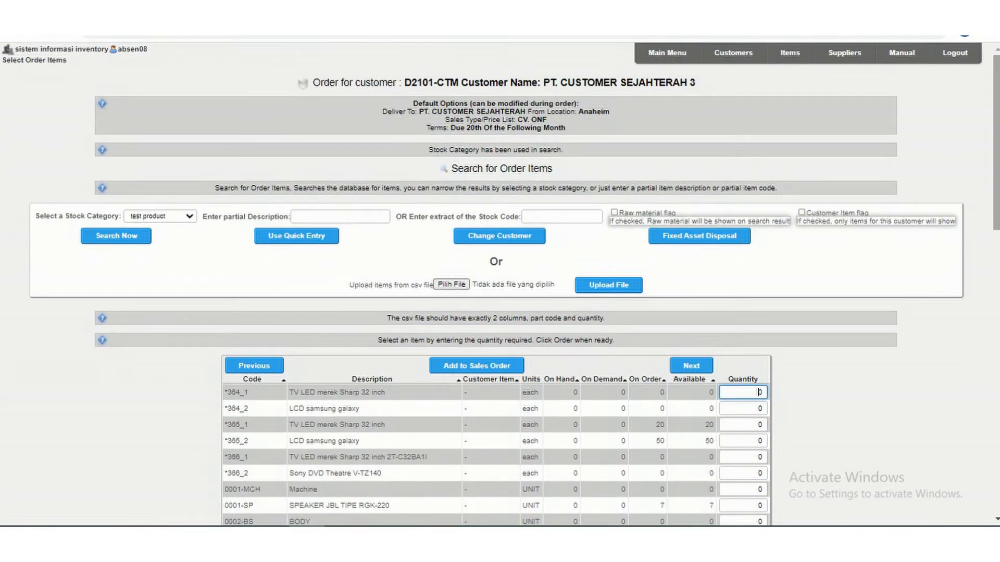
Search the order items by stock code D2101 and add 10 units of D2101-TV to the sales order.
click(345, 229)
click(342, 217)
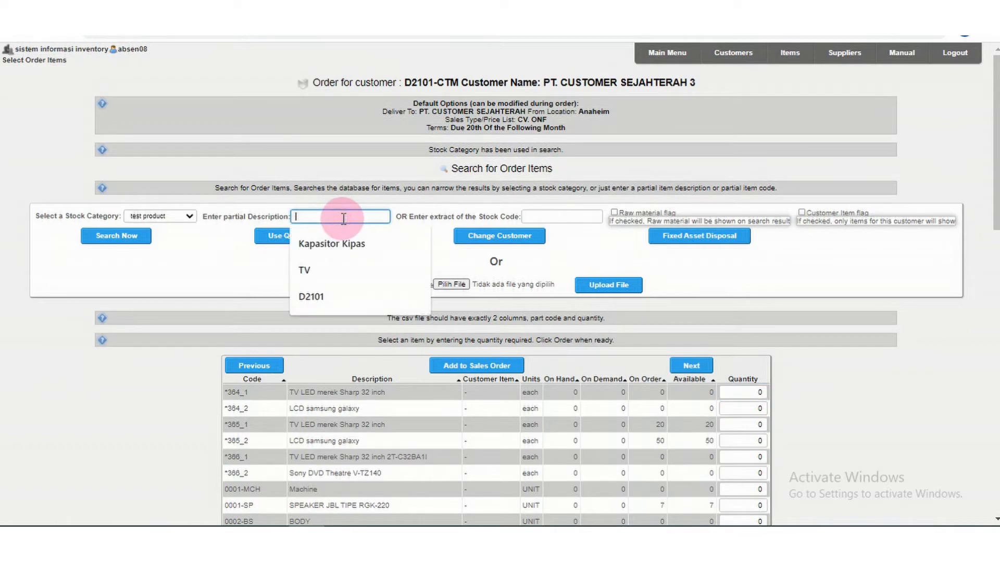
click(526, 216)
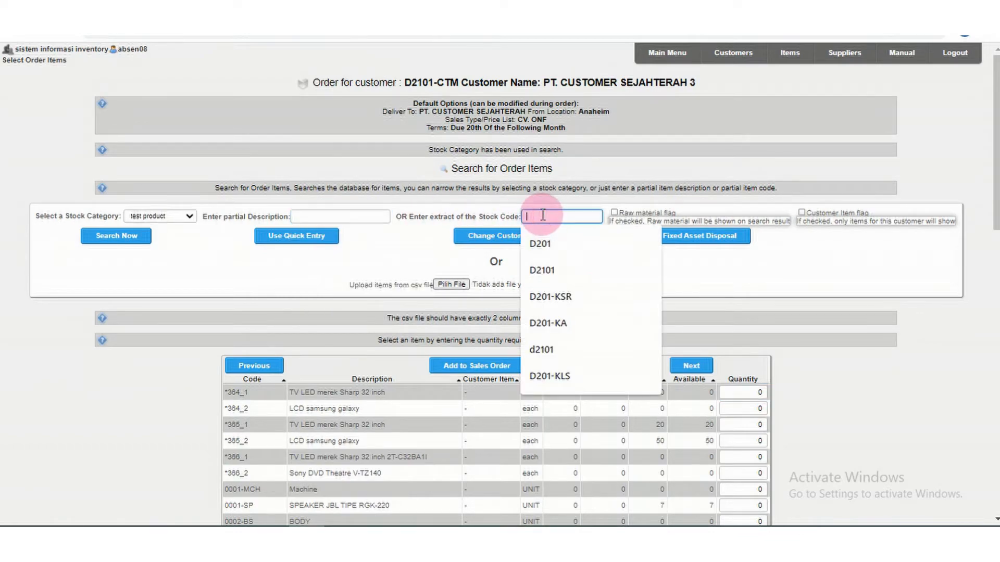
click(564, 266)
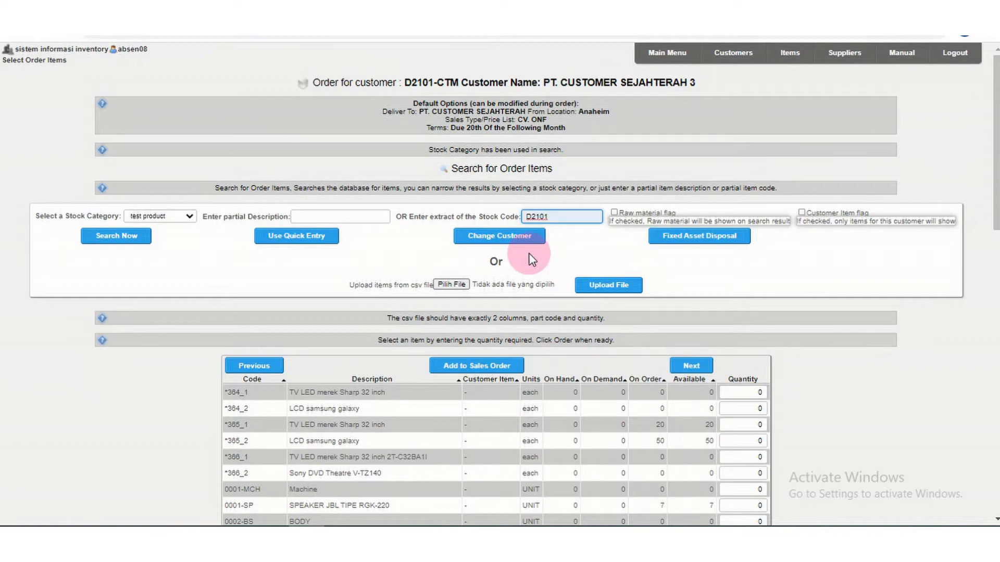
click(114, 239)
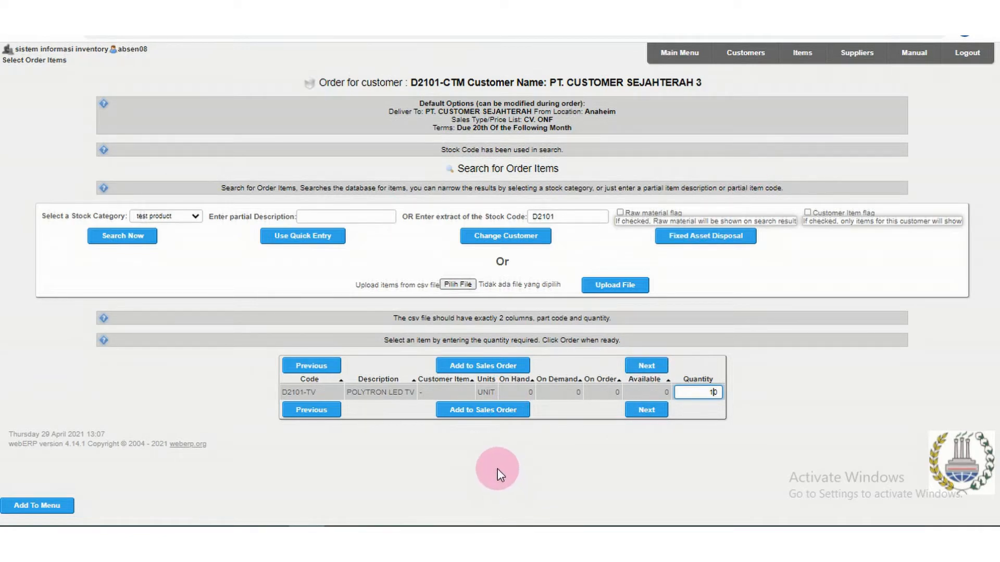
click(495, 414)
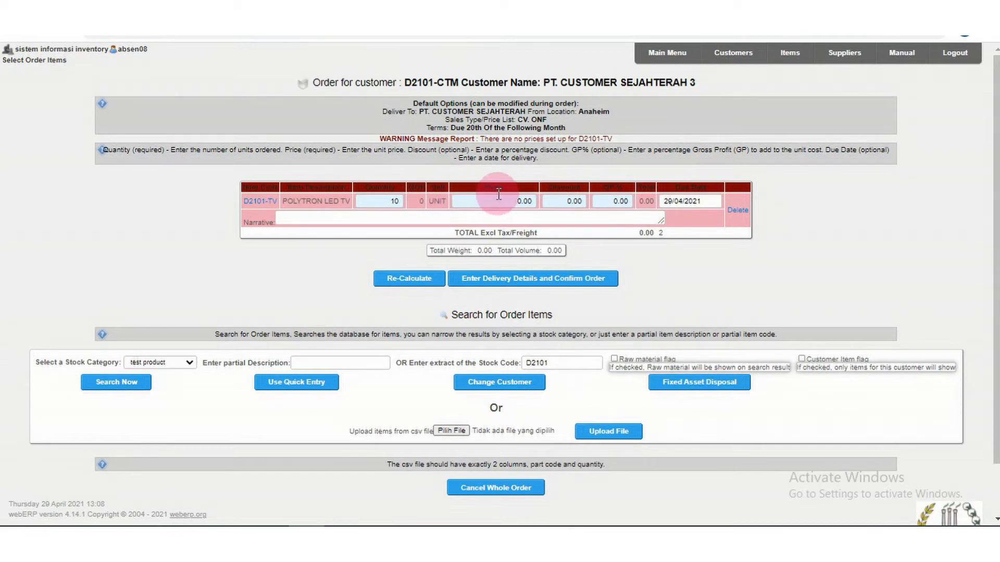
Set the gross profit percentage of the D2101-TV order line to 15.
click(626, 201)
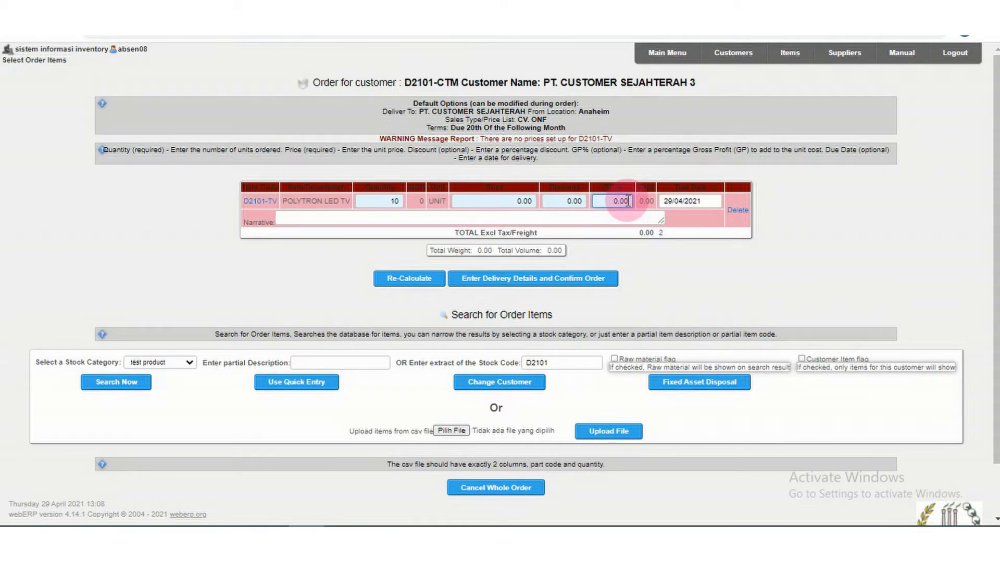
key(BackSpace)
key(BackSpace)
key(BackSpace)
key(BackSpace)
text(15)
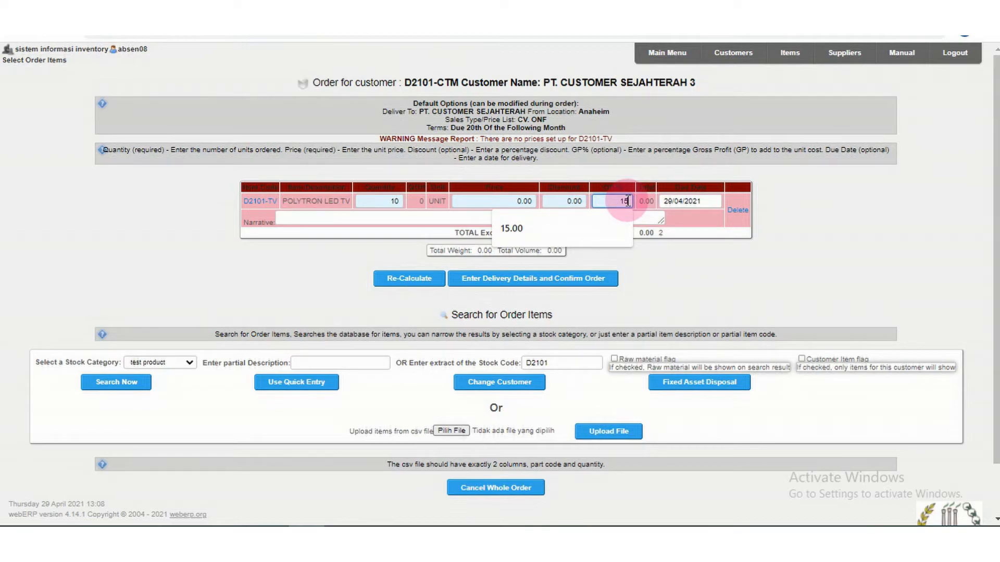
Recalculate the D2101-TV order line with a gross profit of 15.00 percent and proceed to the delivery details.
click(620, 224)
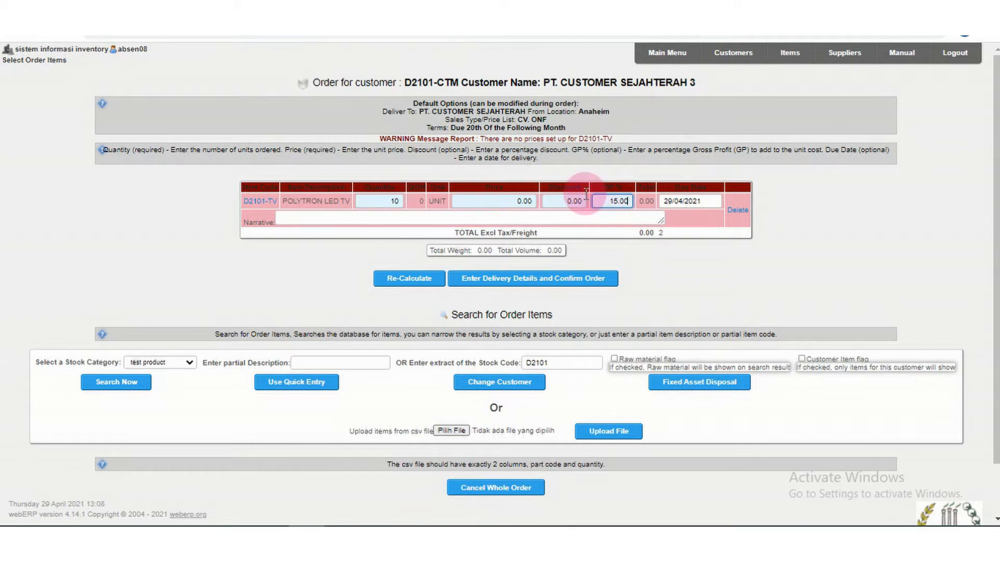
click(436, 281)
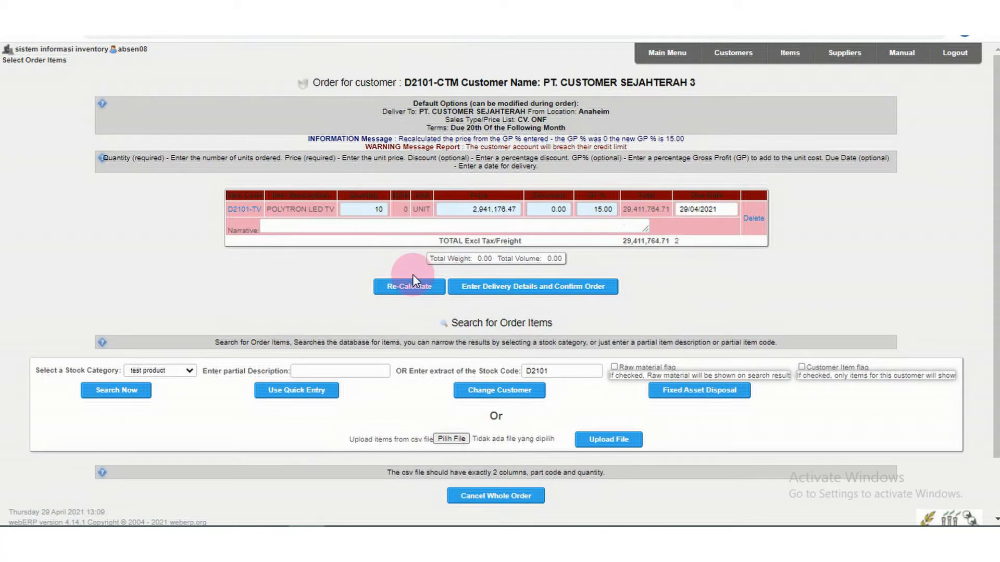
click(475, 287)
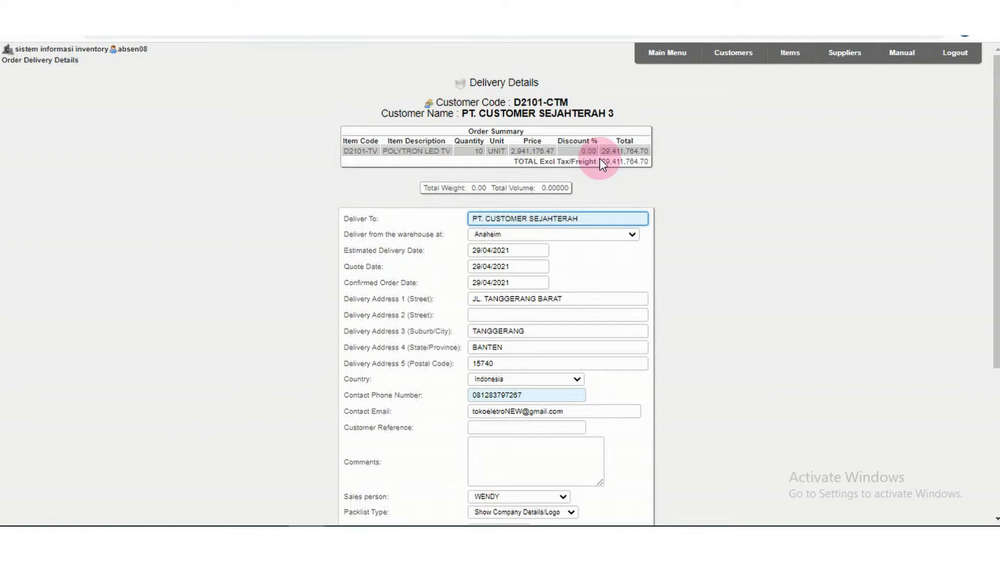
Place the sales order, keeping the default delivery details.
drag(996, 155, 996, 200)
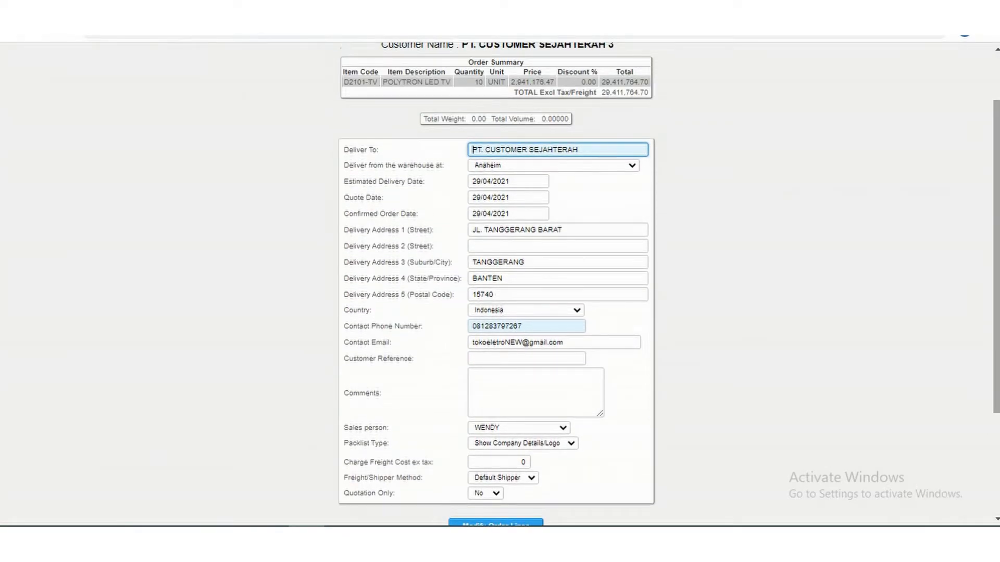
scroll(623, 263, down, 3)
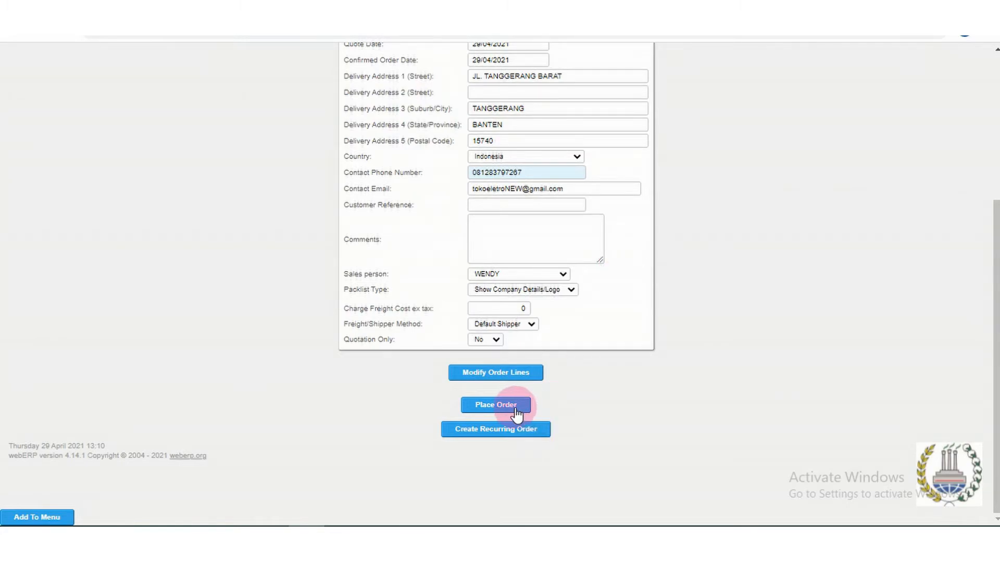
click(495, 405)
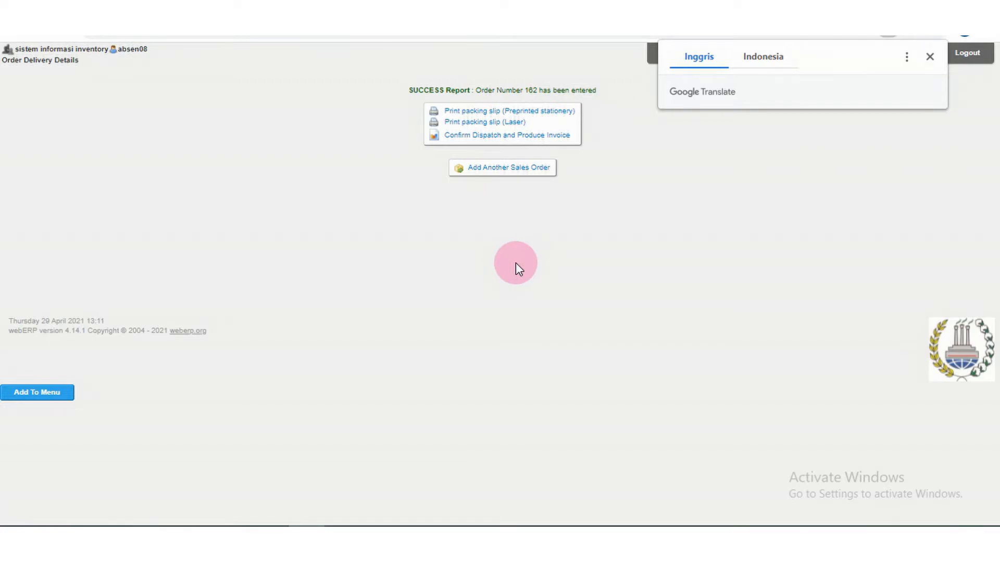
Print the order's packing slip for preprinted stationery and open the downloaded PDF to review its contents.
click(494, 112)
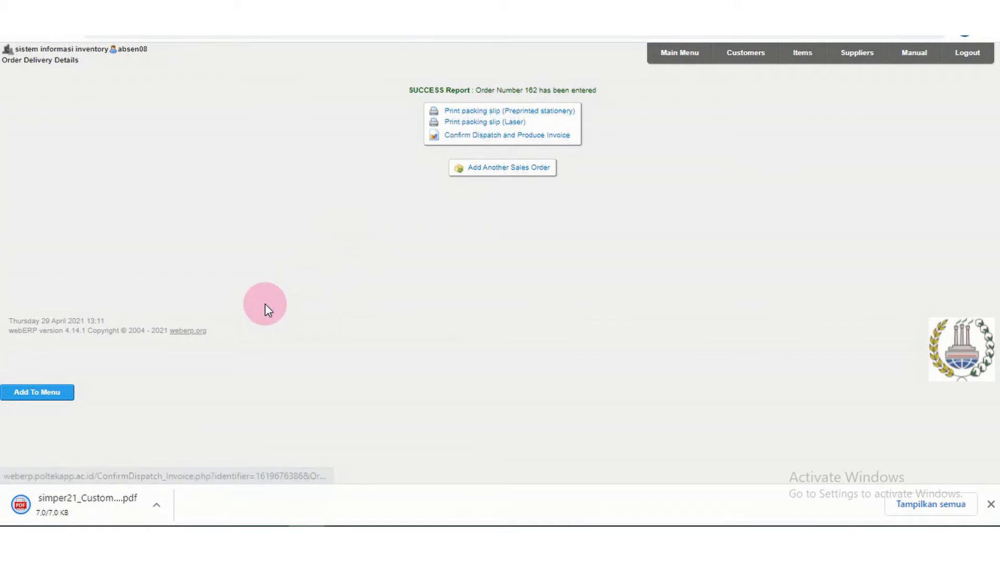
click(111, 502)
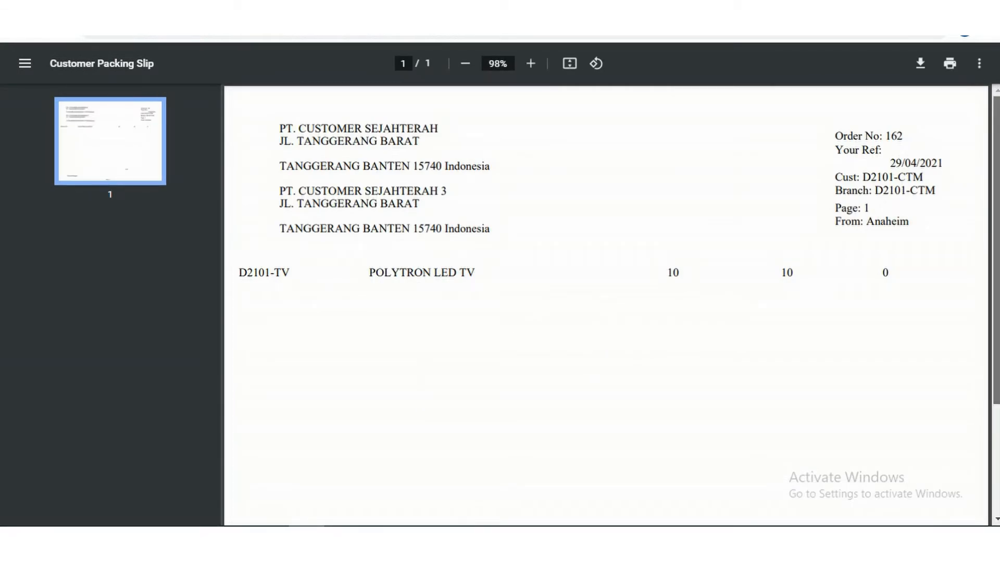
scroll(606, 305, down, 2)
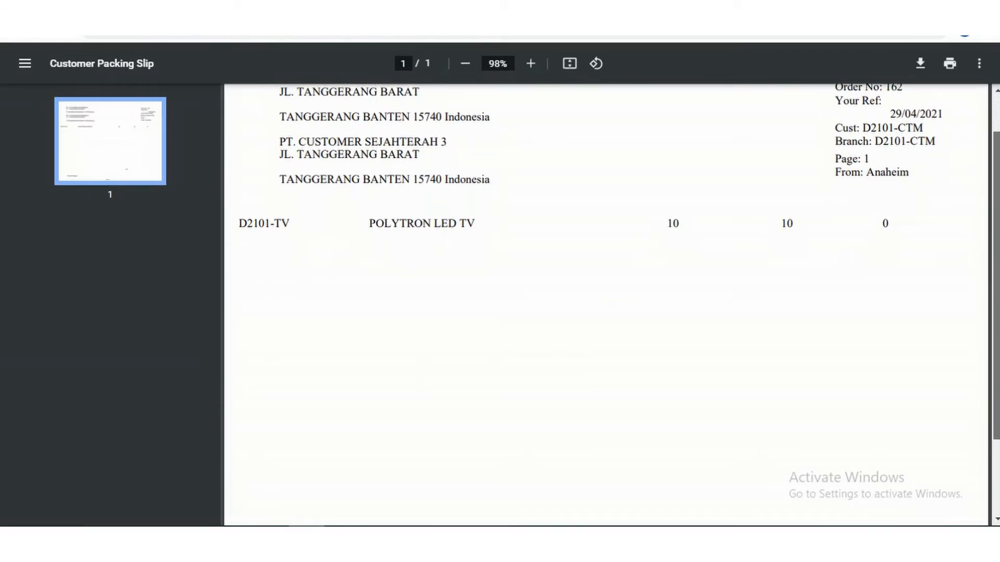
scroll(606, 305, up, 2)
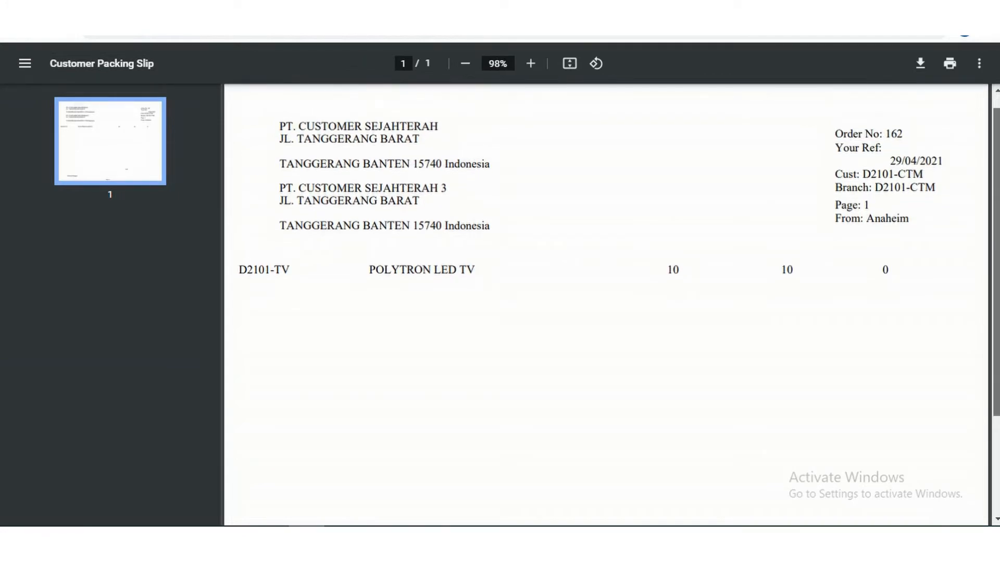
scroll(606, 305, down, 3)
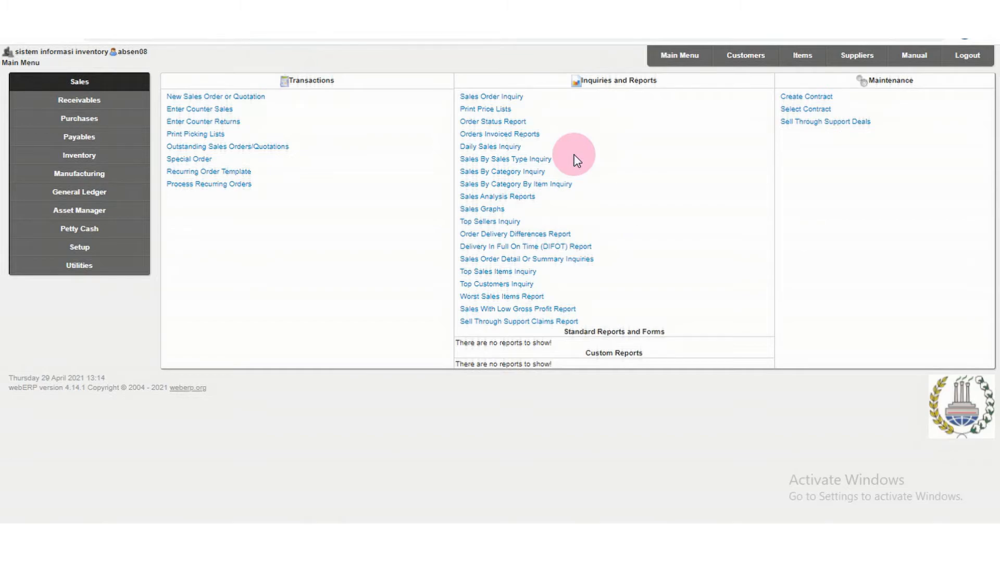
Open the Sales Order Inquiry and search for D2101-TV orders placed after 29/04/2021.
click(684, 55)
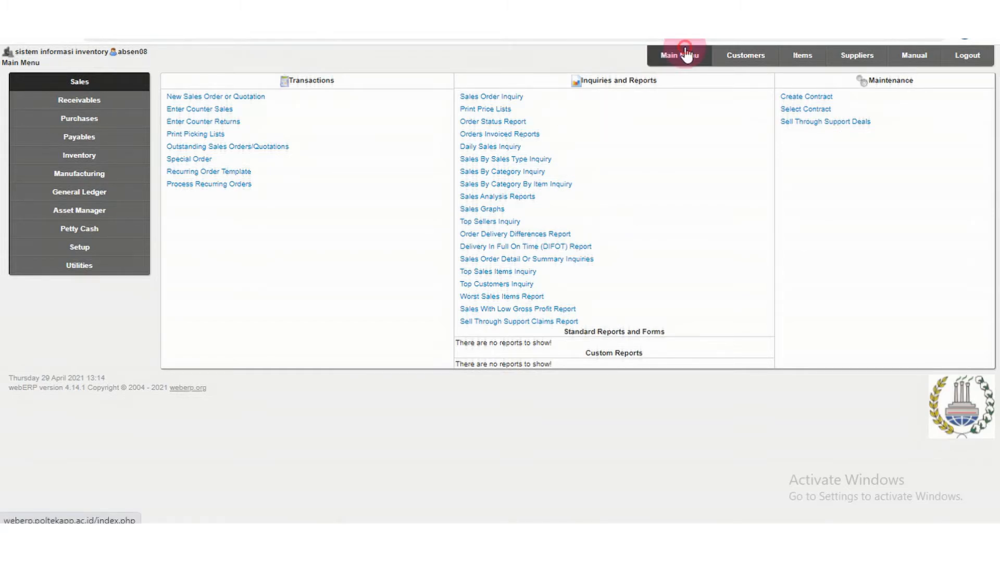
click(102, 81)
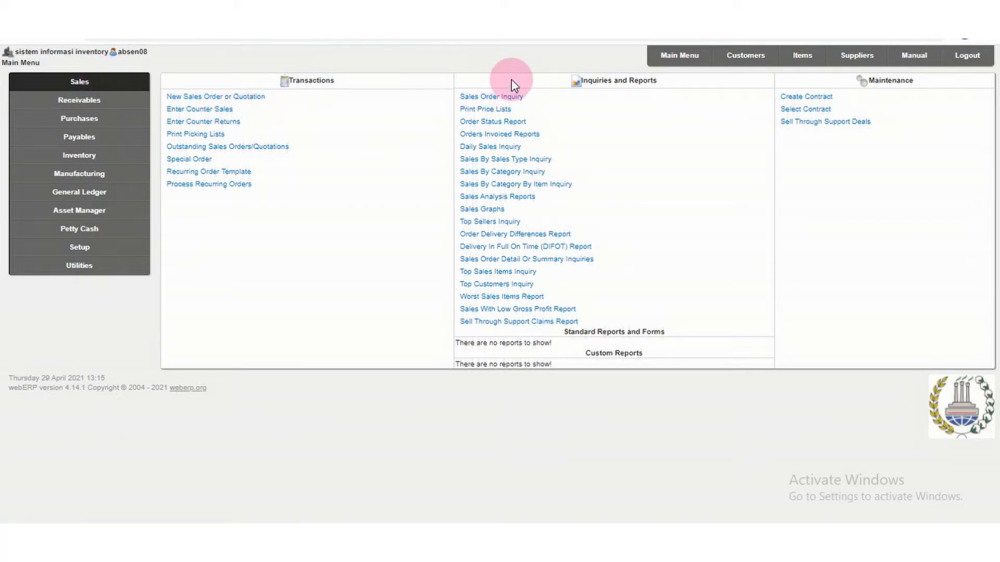
click(512, 97)
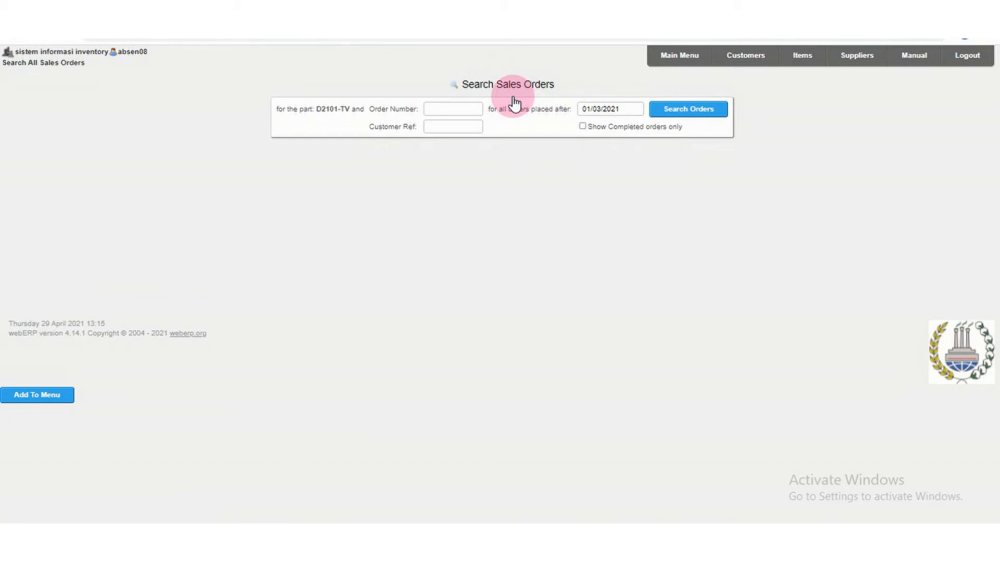
click(629, 108)
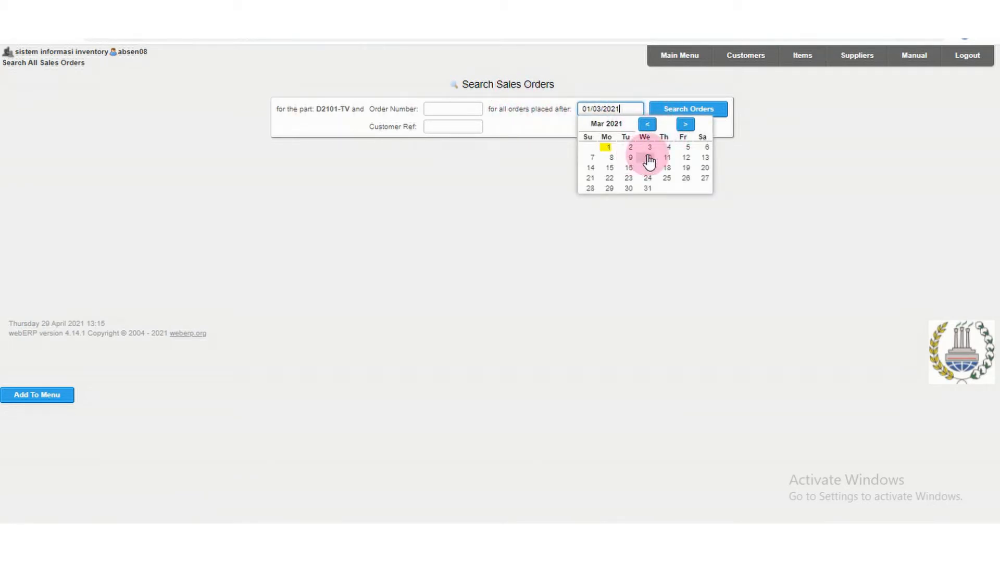
click(685, 125)
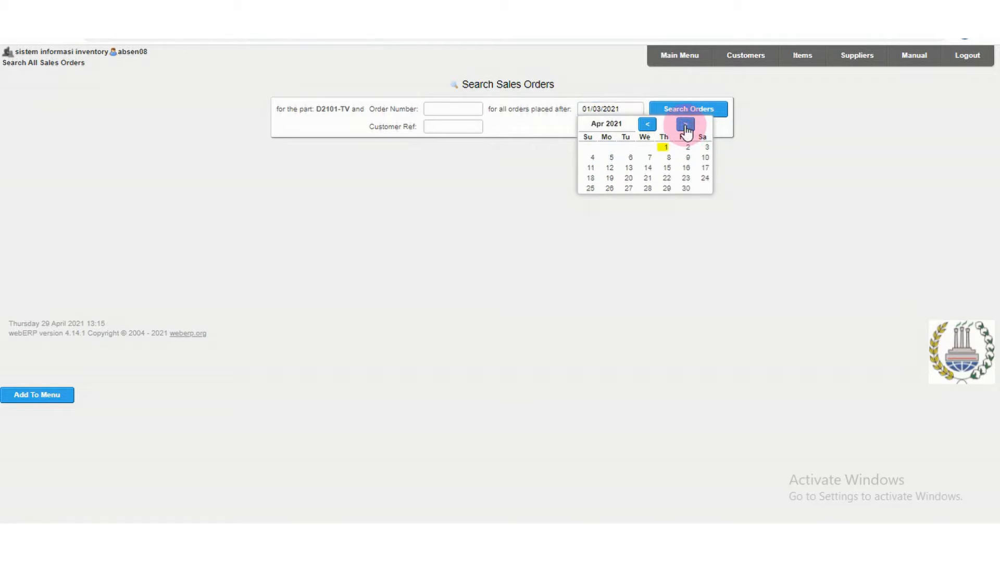
click(667, 188)
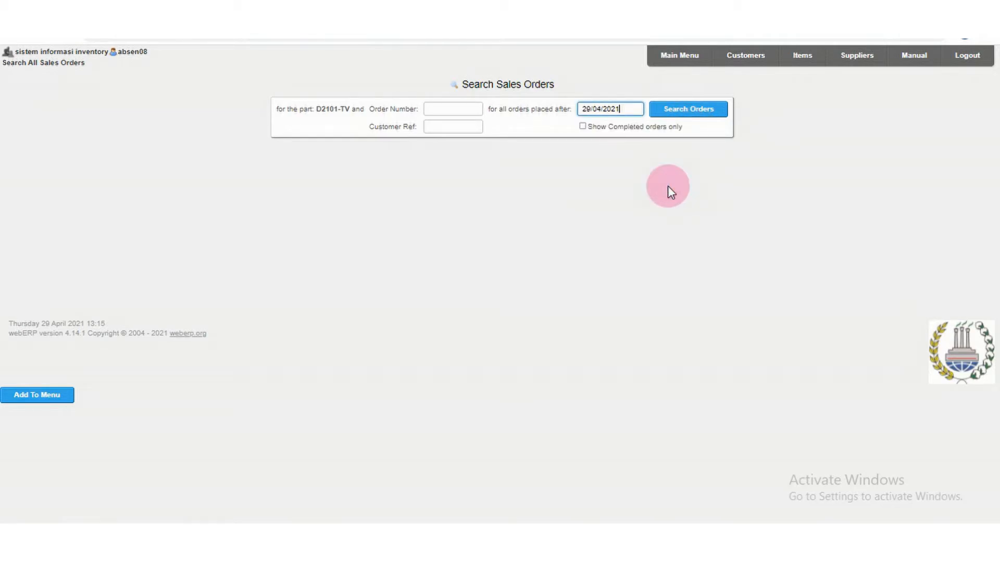
click(672, 111)
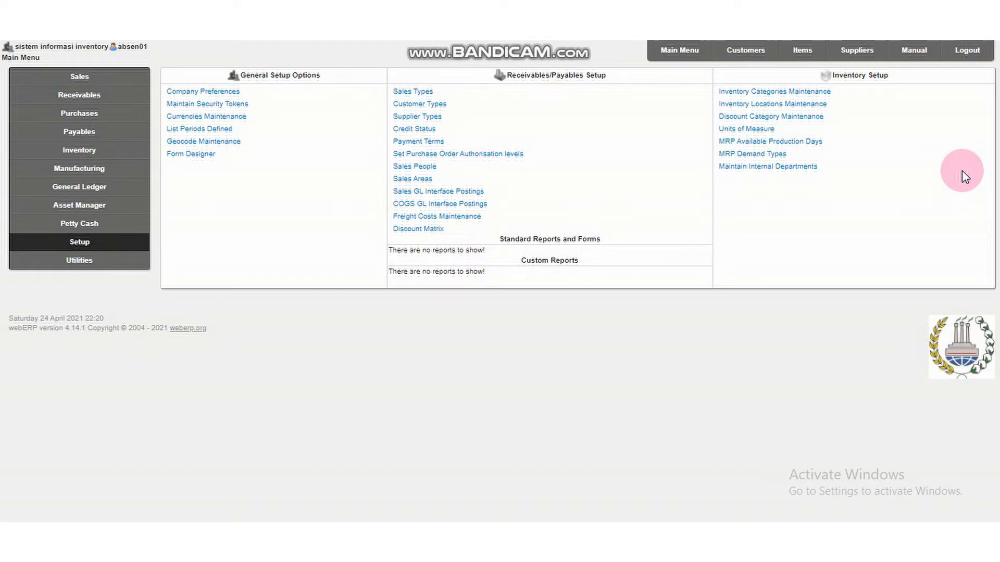
In Inventory Categories Maintenance, fill in a new category with code ZLP-21 and description ELEKTRONIK.
click(671, 49)
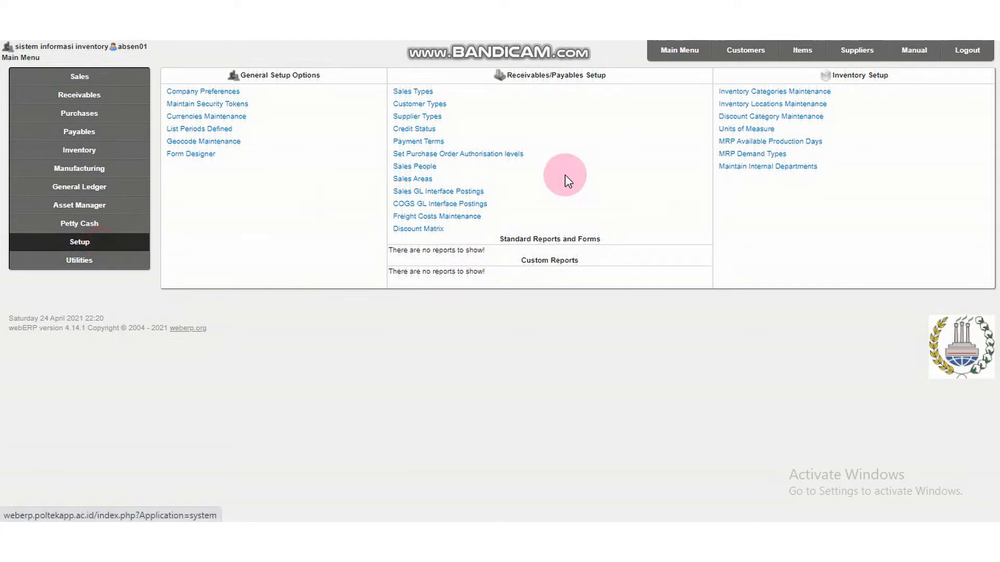
click(763, 92)
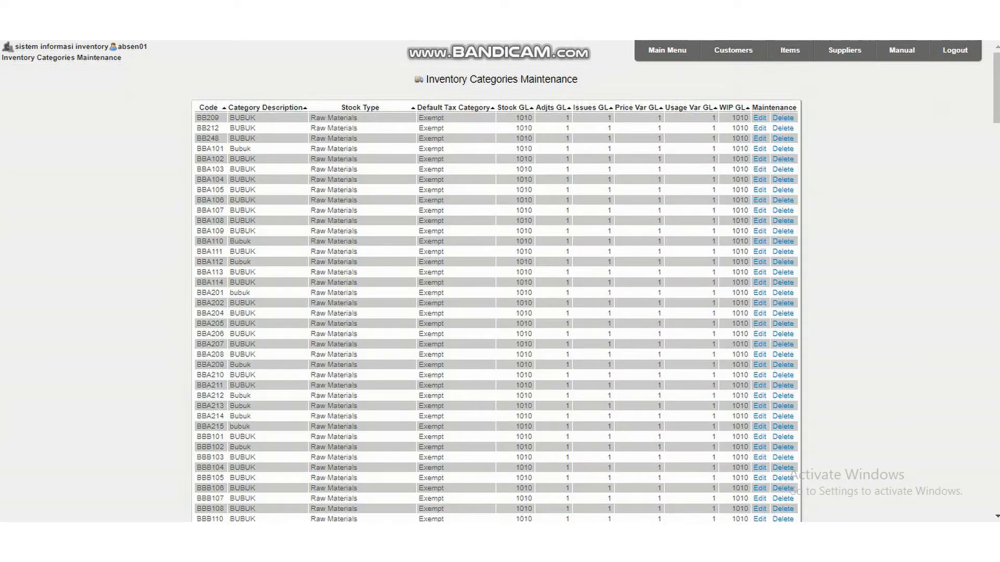
drag(996, 67, 997, 493)
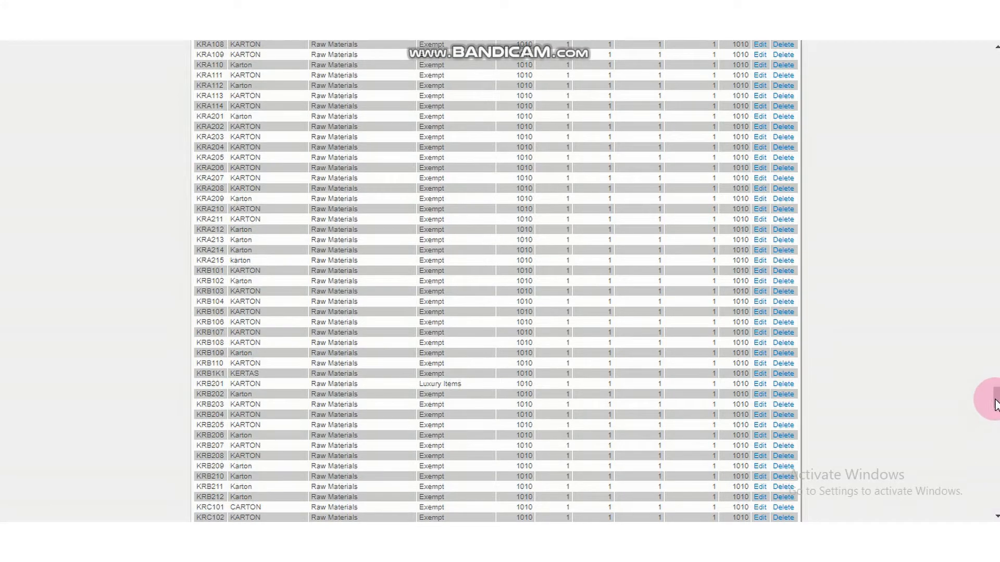
drag(997, 402, 997, 461)
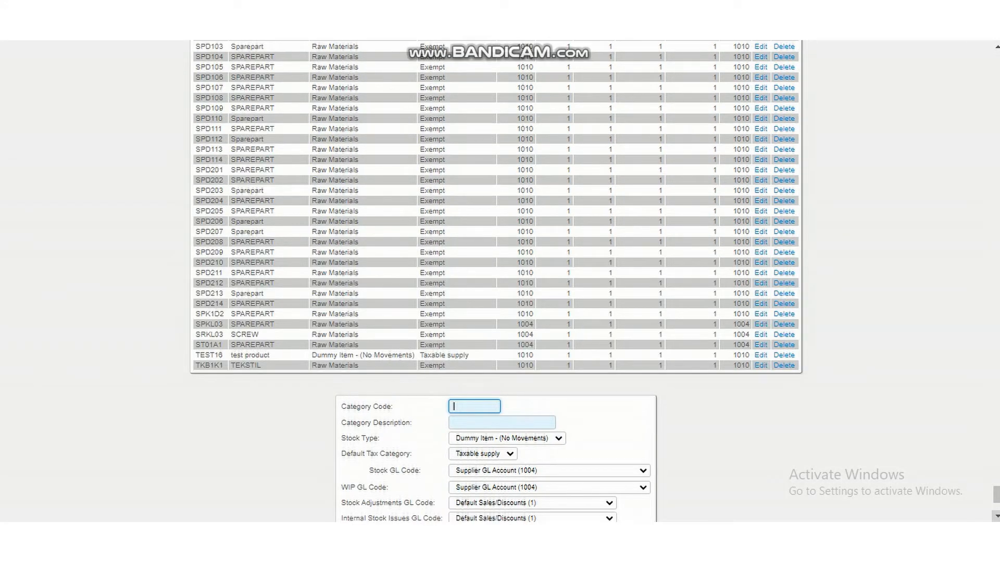
scroll(969, 497, down, 3)
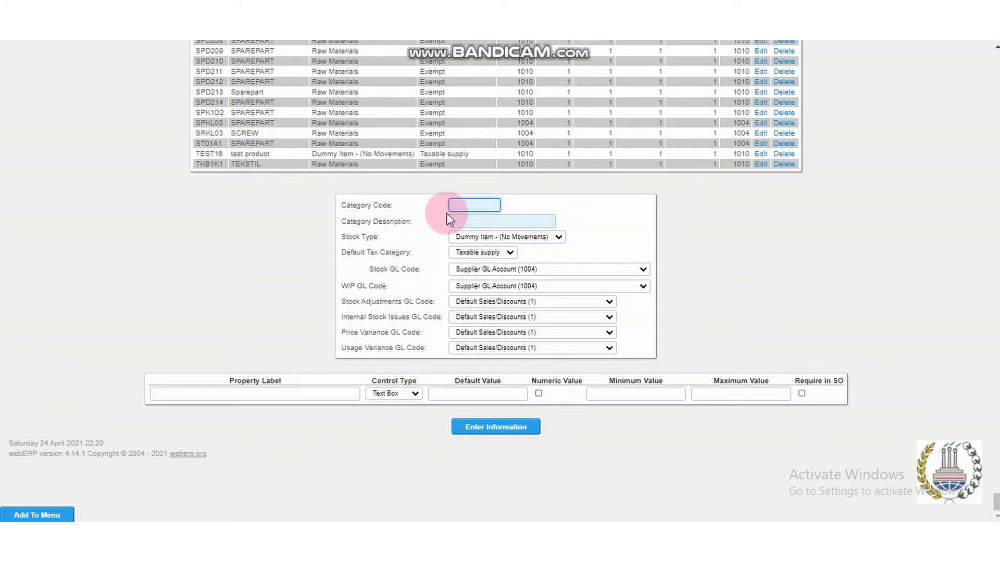
click(470, 205)
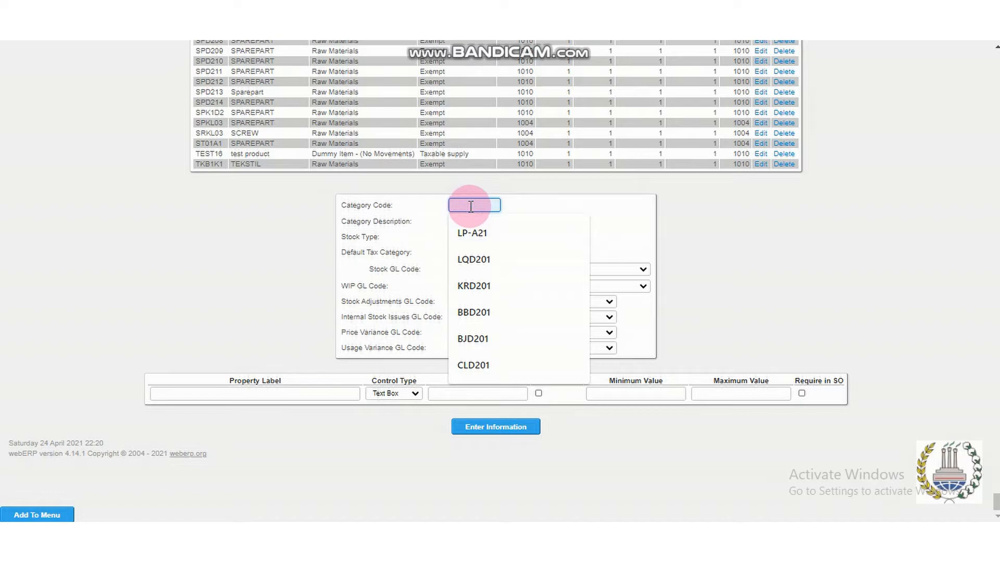
text(ZL)
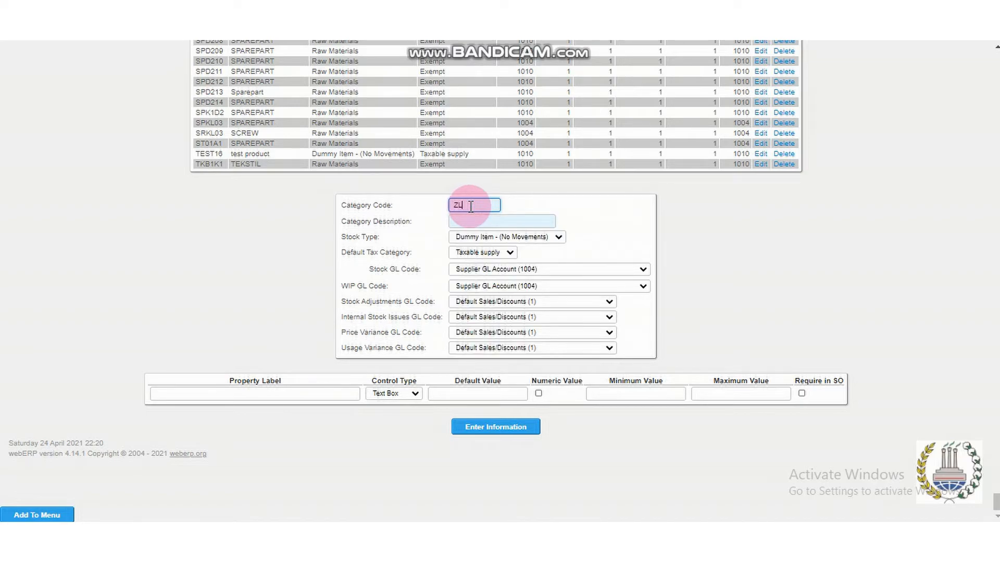
text(P-21)
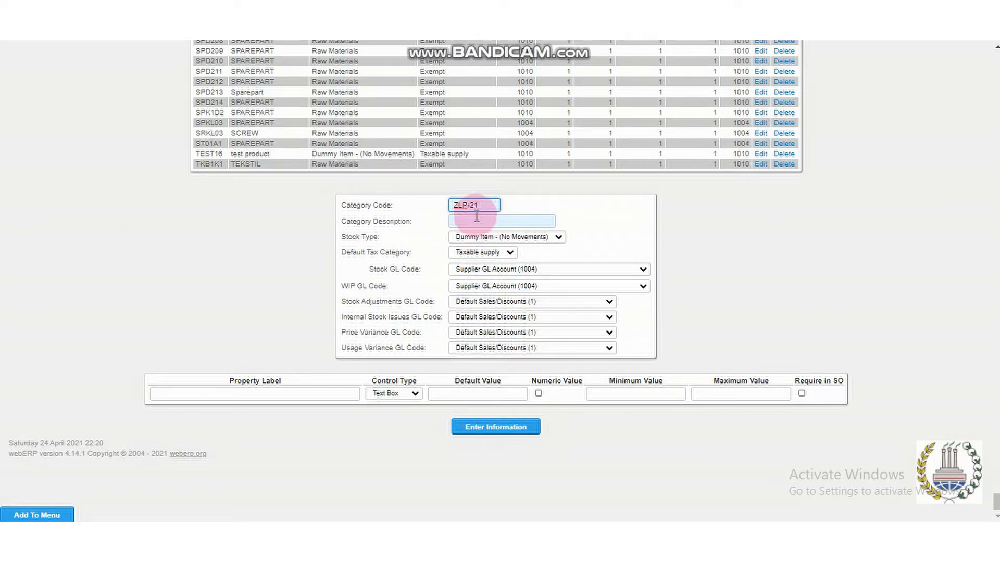
click(477, 224)
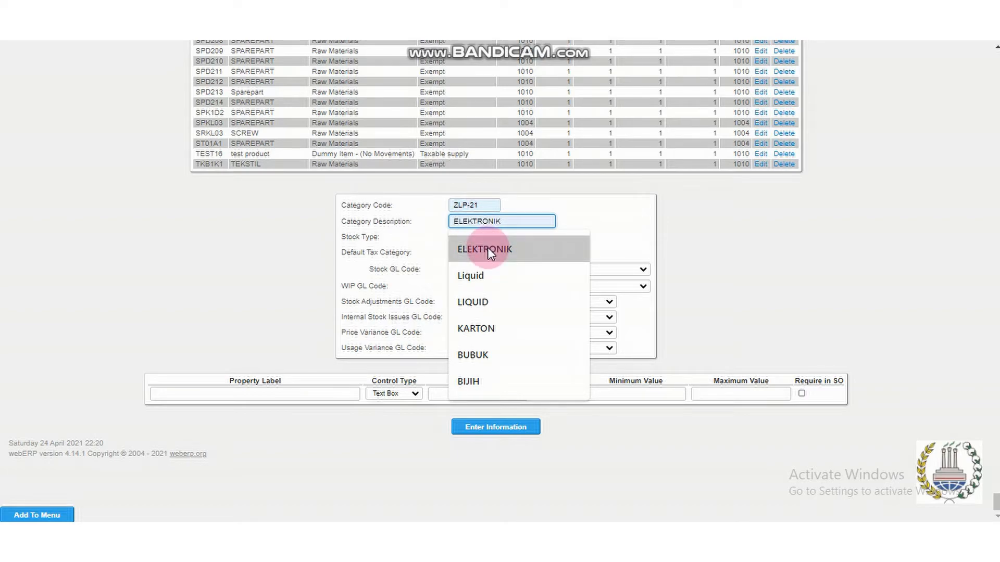
click(488, 248)
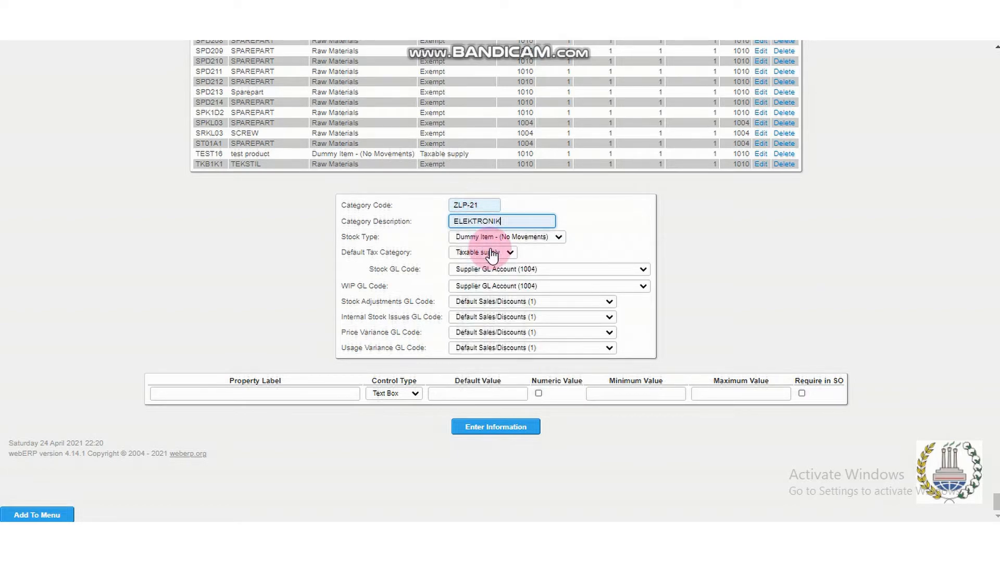
Set the new category's stock type to Finished Goods and its default tax category to Exempt.
click(559, 240)
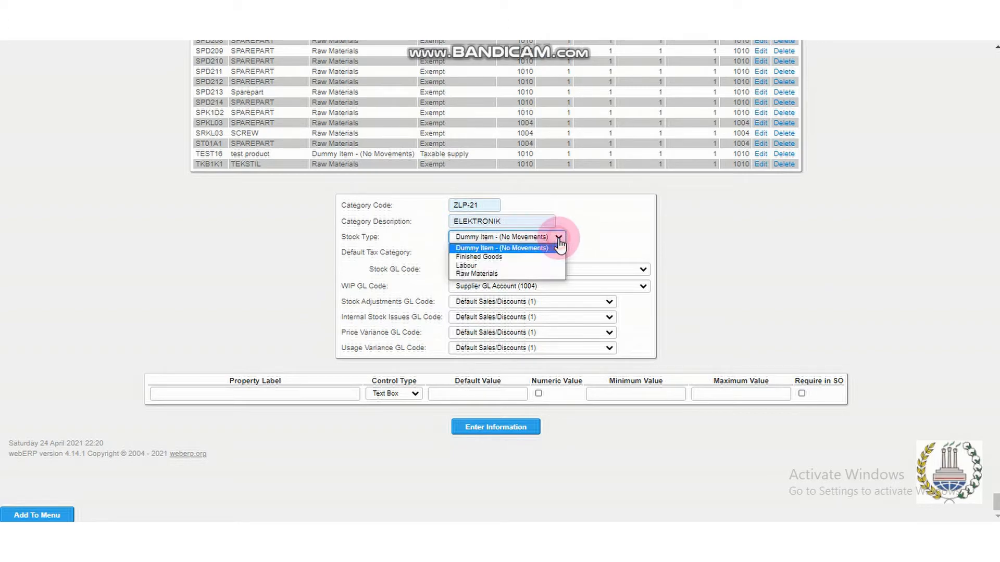
click(544, 257)
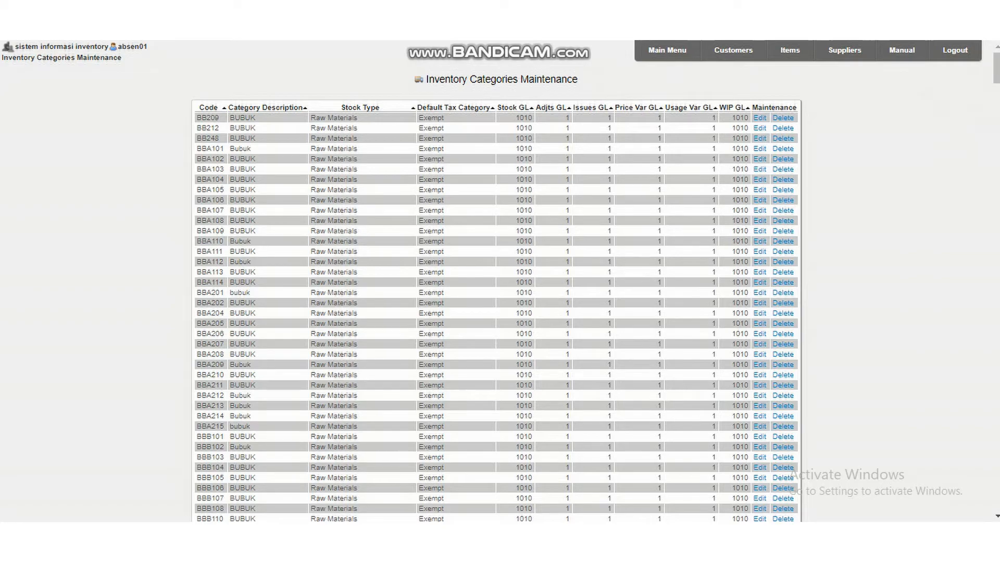
drag(996, 66, 996, 500)
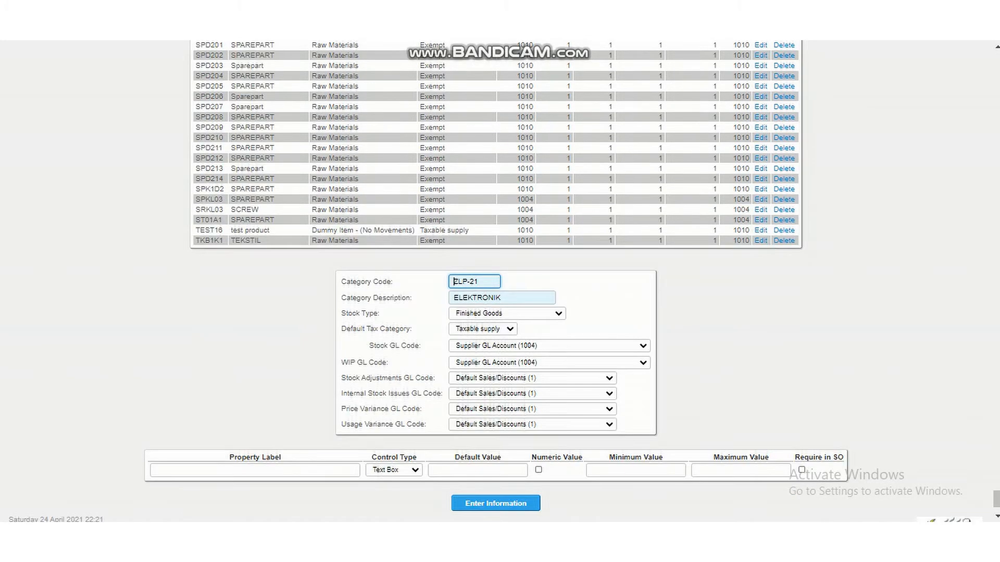
click(489, 331)
click(488, 341)
Set the category's stock GL code to Petty Cash (1010) and its WIP GL code to Cash on Hand (1020).
click(490, 349)
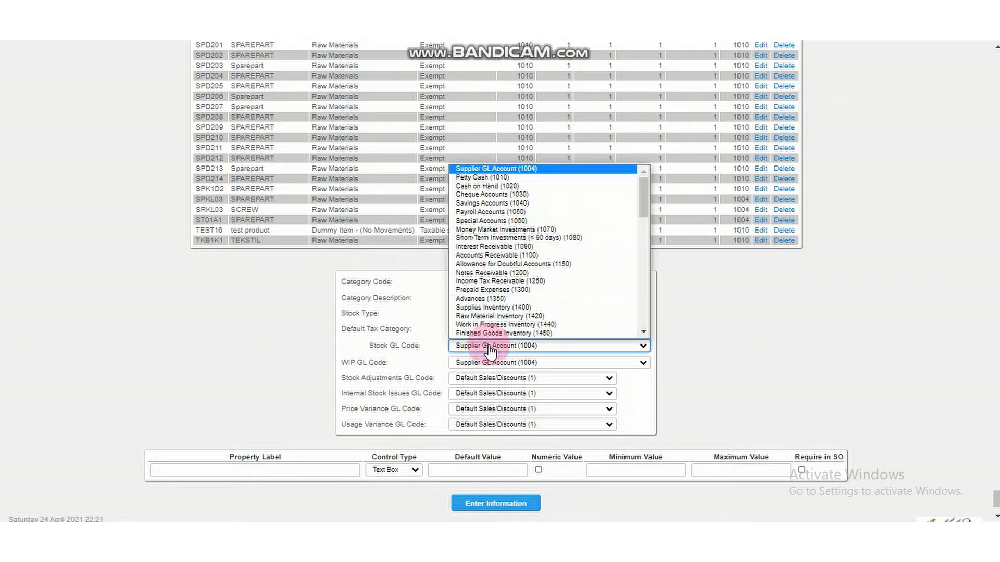
scroll(495, 233, down, 1)
scroll(507, 194, up, 1)
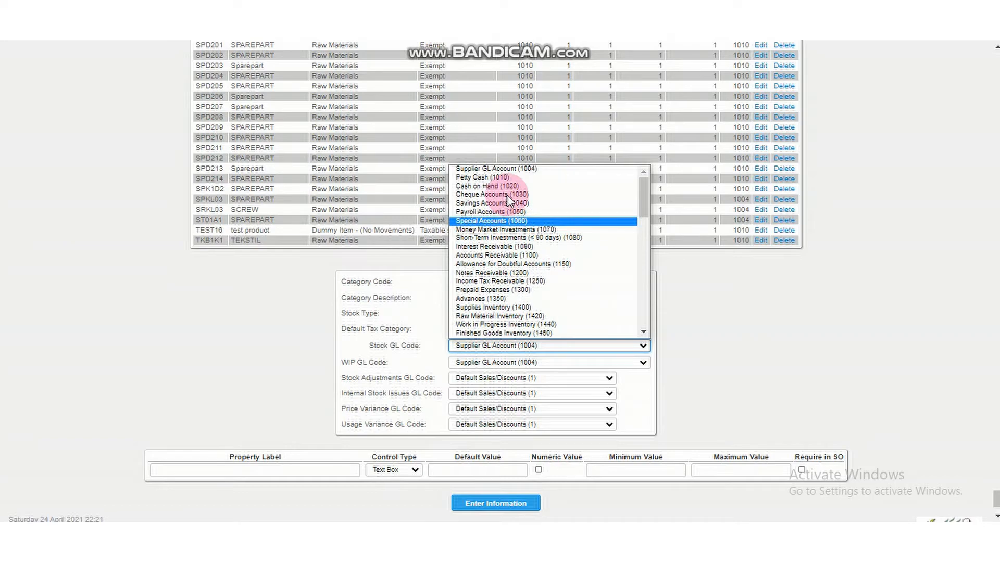
click(507, 195)
click(537, 363)
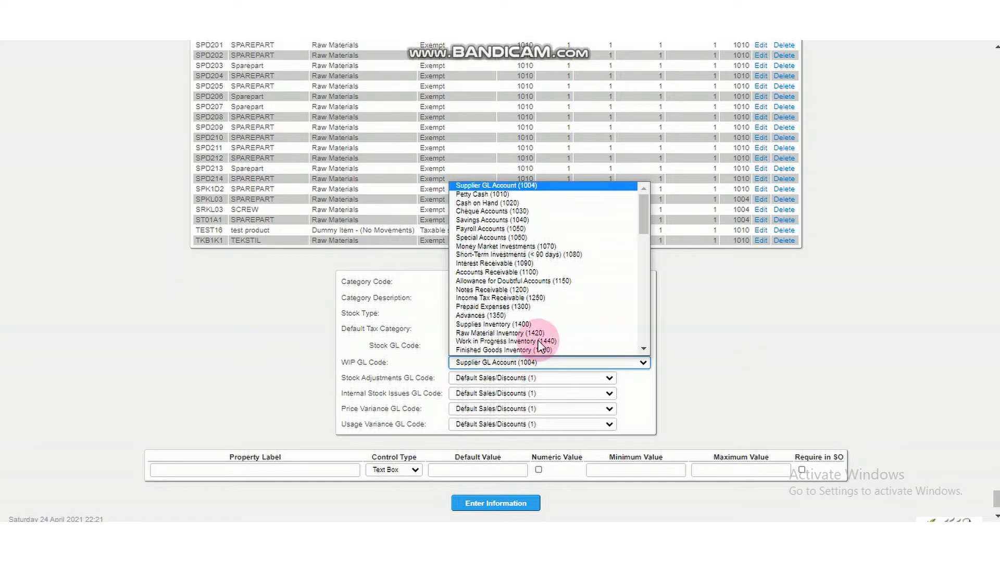
click(507, 202)
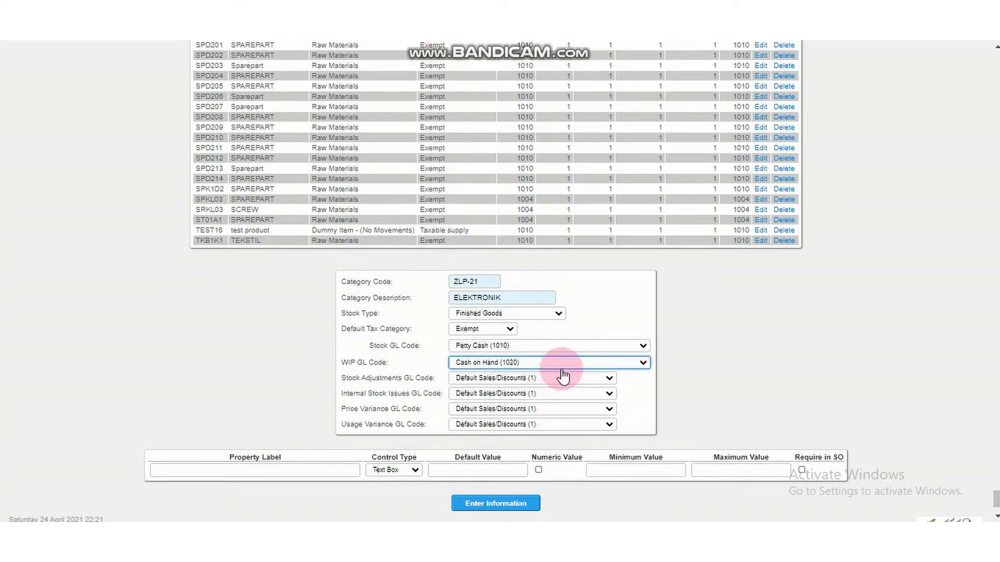
Confirm Cash on Hand (1020) as the WIP GL code and save the new ZLP-21 category.
click(563, 363)
scroll(528, 208, down, 1)
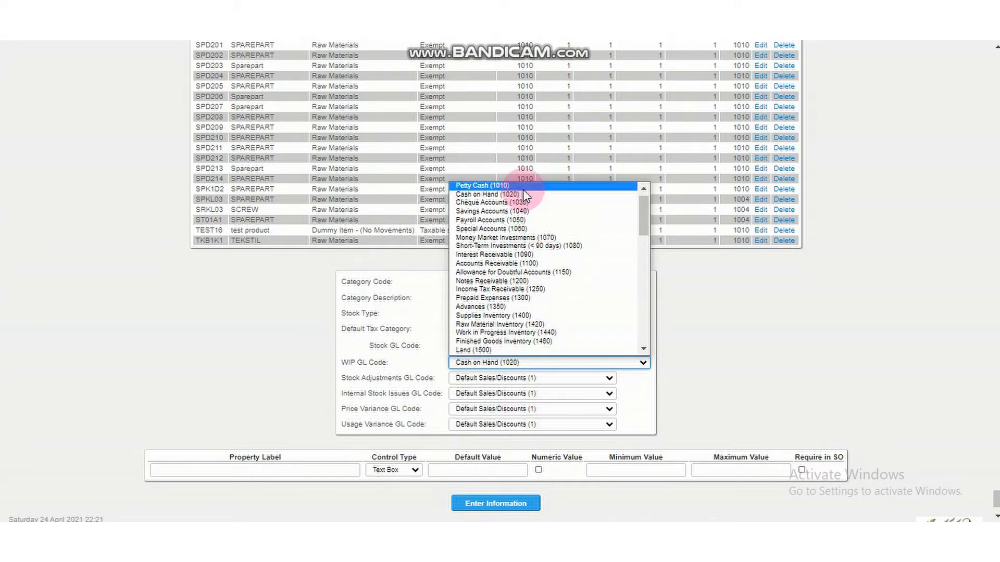
click(524, 191)
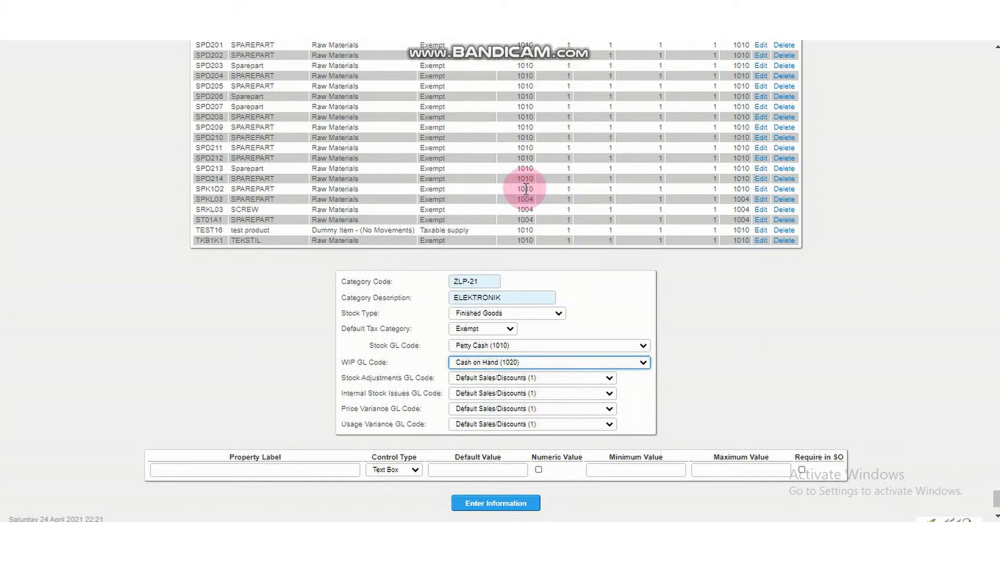
click(530, 504)
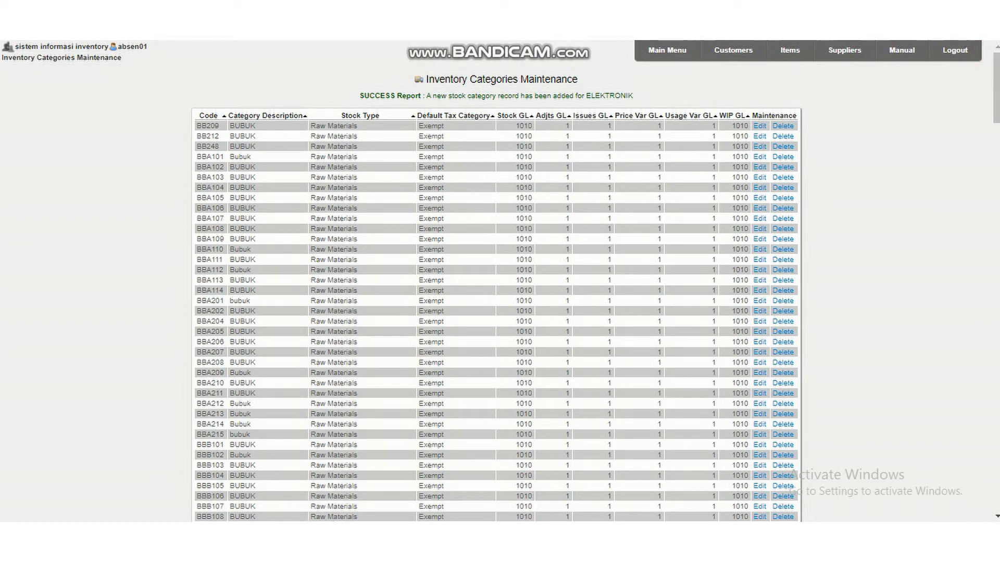
Check the ZLP-21 ELEKTRONIK entry in the inventory category list.
drag(996, 73, 996, 486)
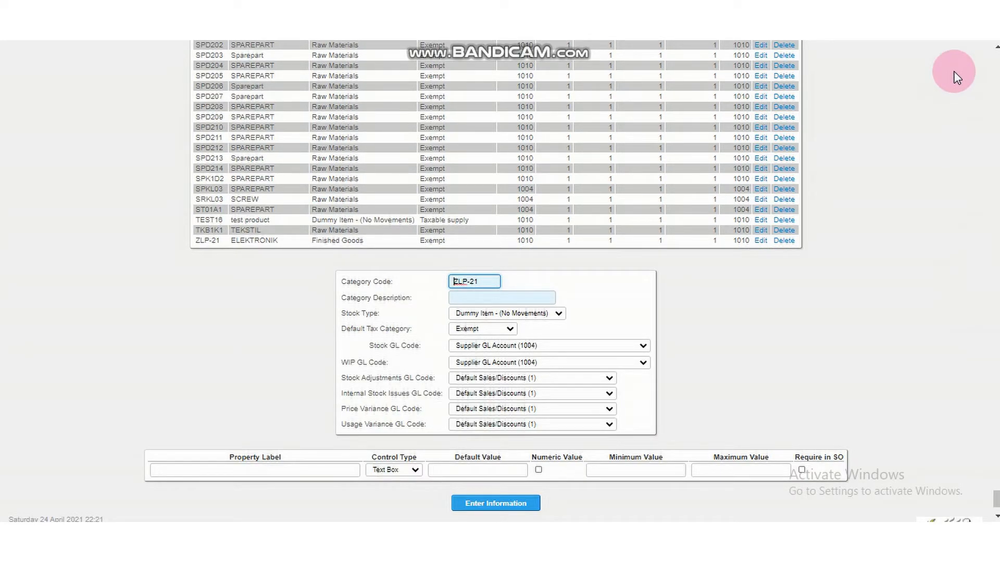
scroll(992, 500, down, 2)
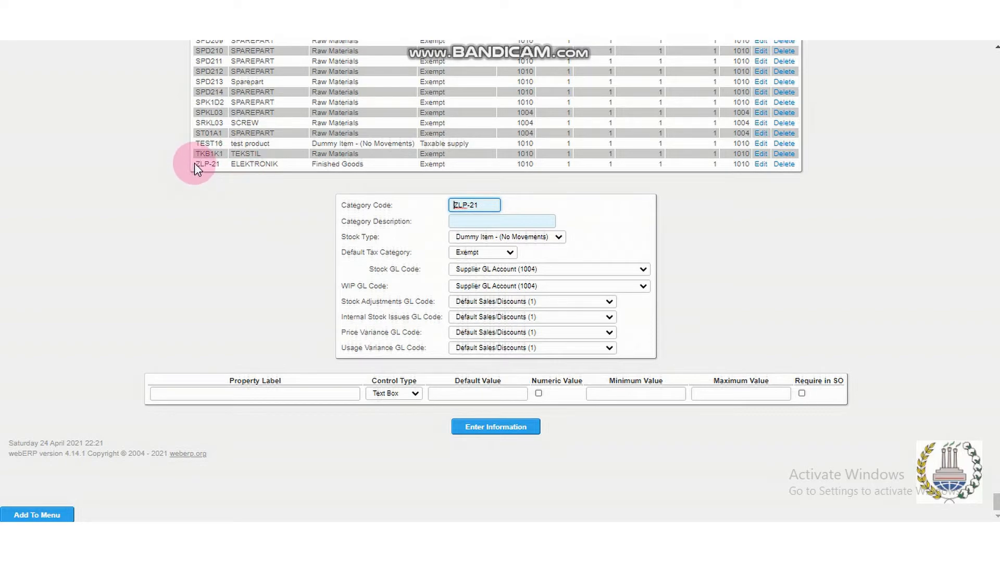
drag(196, 166, 283, 174)
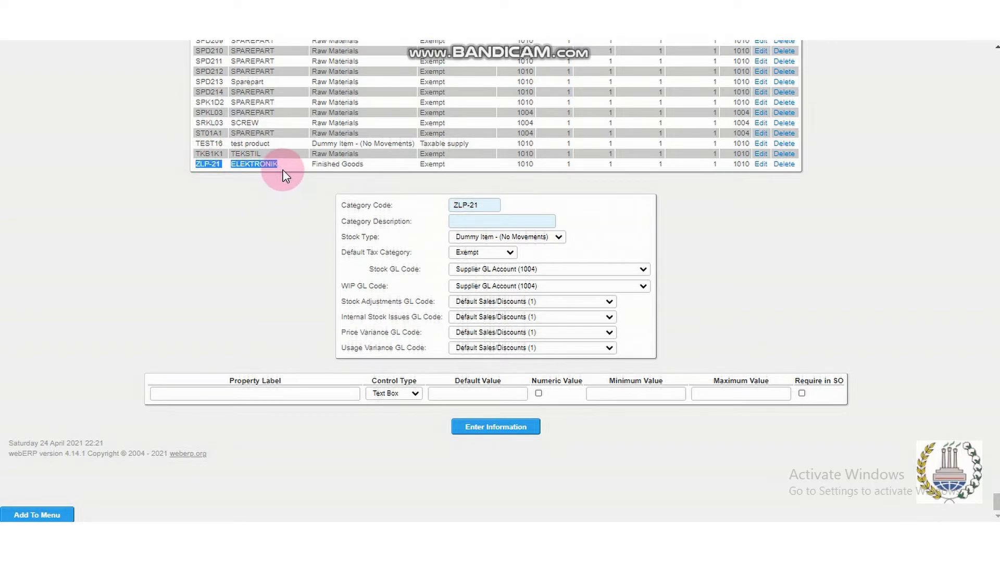
drag(995, 502, 996, 59)
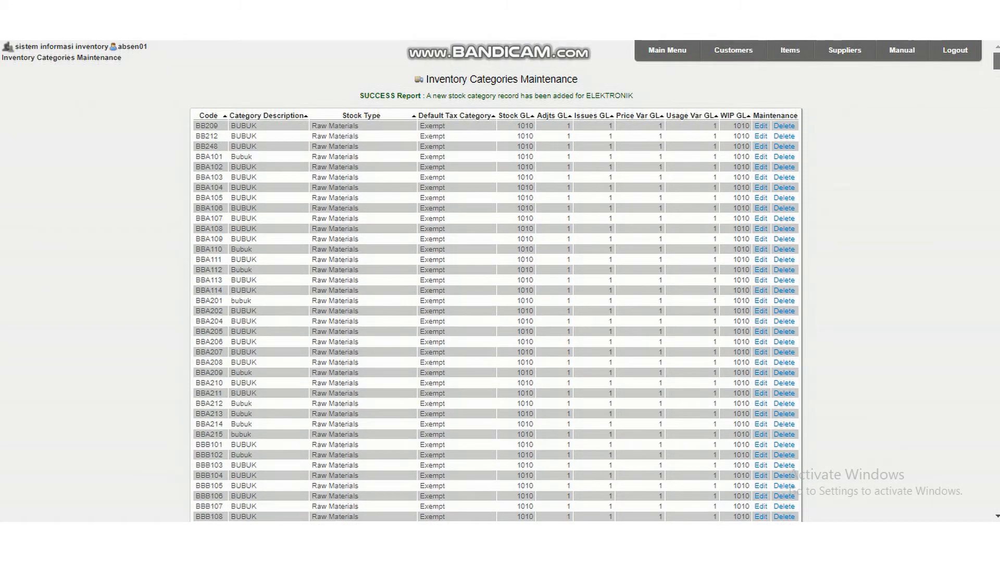
Open Currencies Maintenance from the setup options and choose IDR - Indonesian rupiah for a new currency record.
click(687, 60)
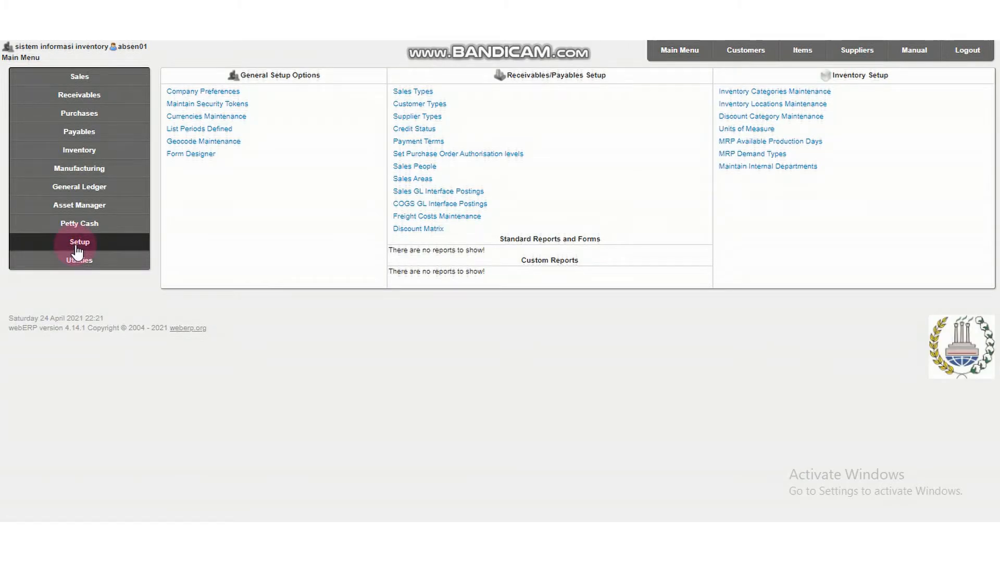
click(237, 124)
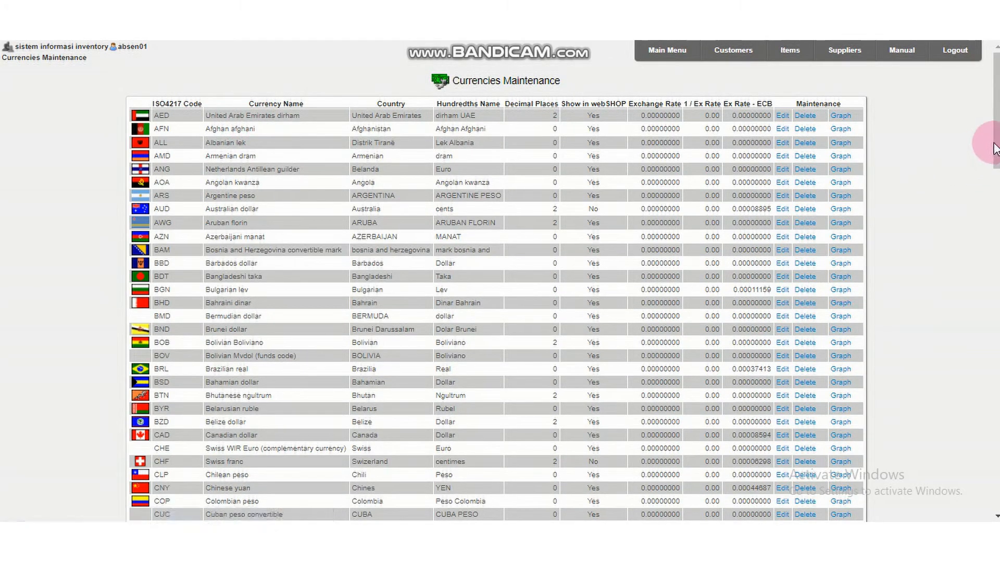
drag(997, 65, 997, 403)
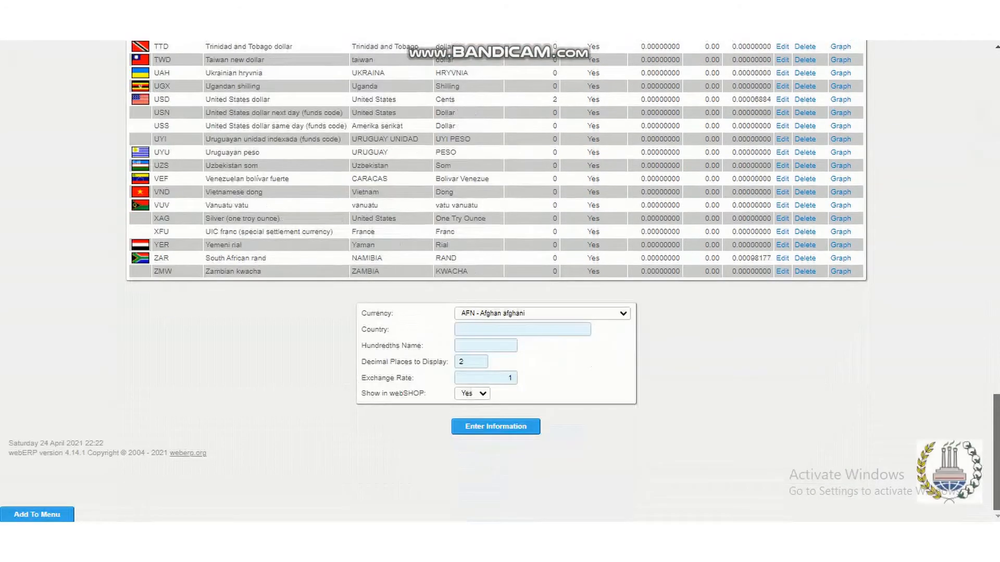
click(566, 315)
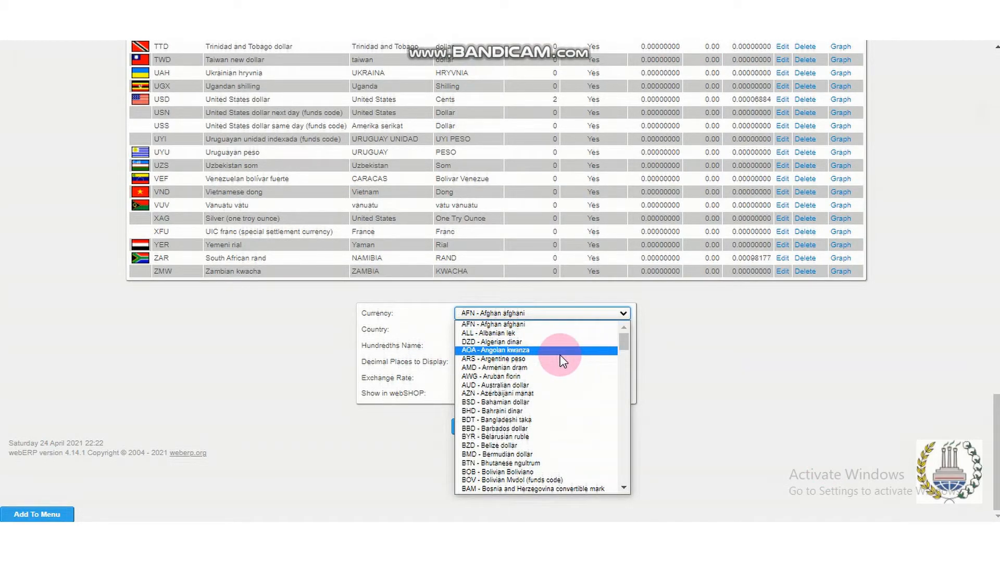
text(id)
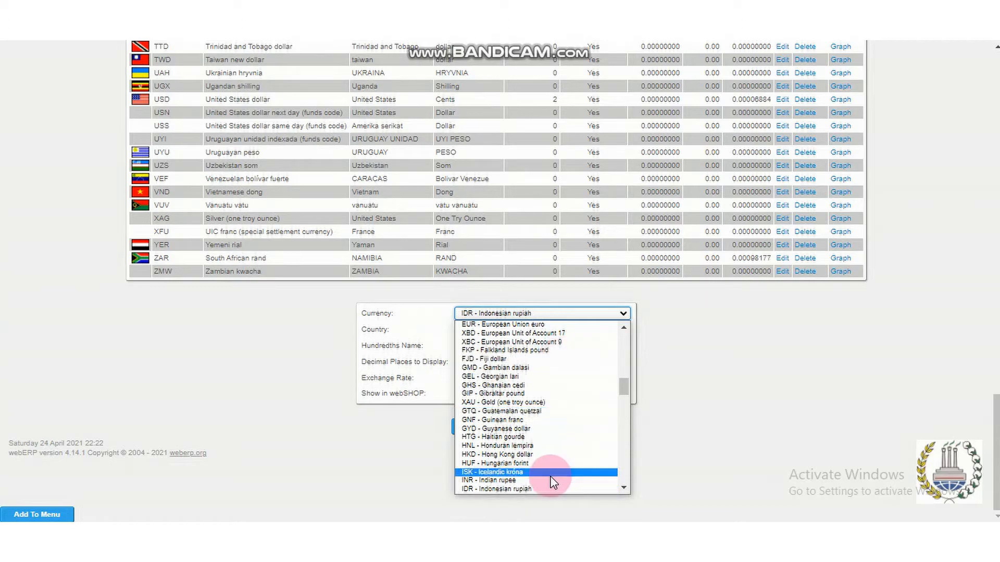
click(545, 490)
Try to add the rupiah currency with country INDONESIA and hundredths name Rupiah.
click(537, 329)
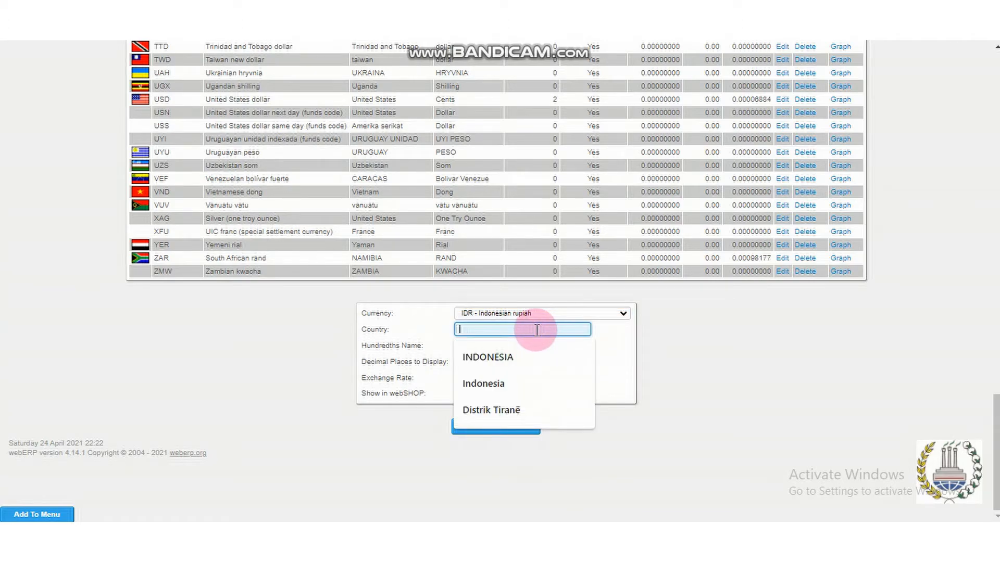
key(Down)
key(Return)
click(500, 345)
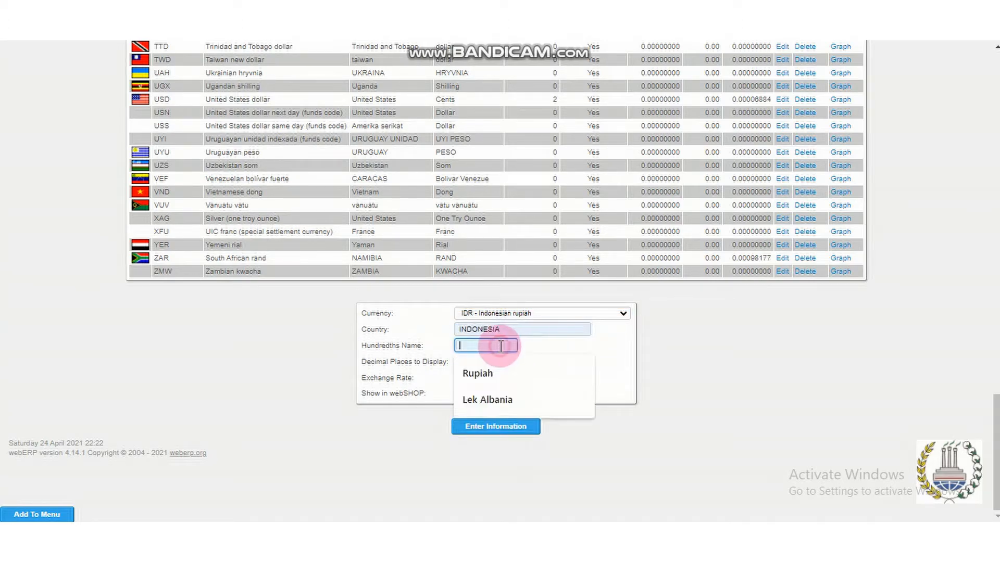
click(496, 372)
click(523, 394)
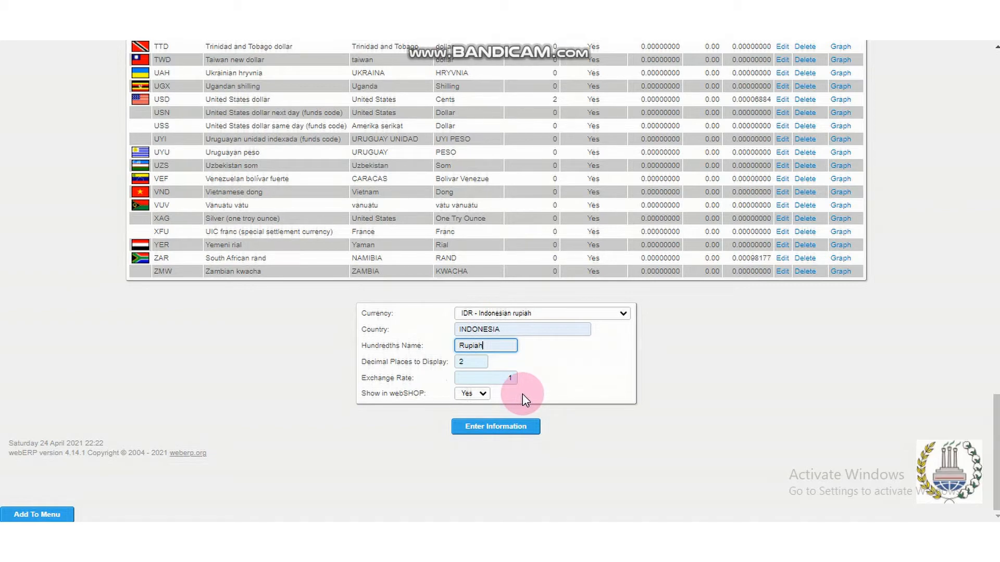
click(507, 428)
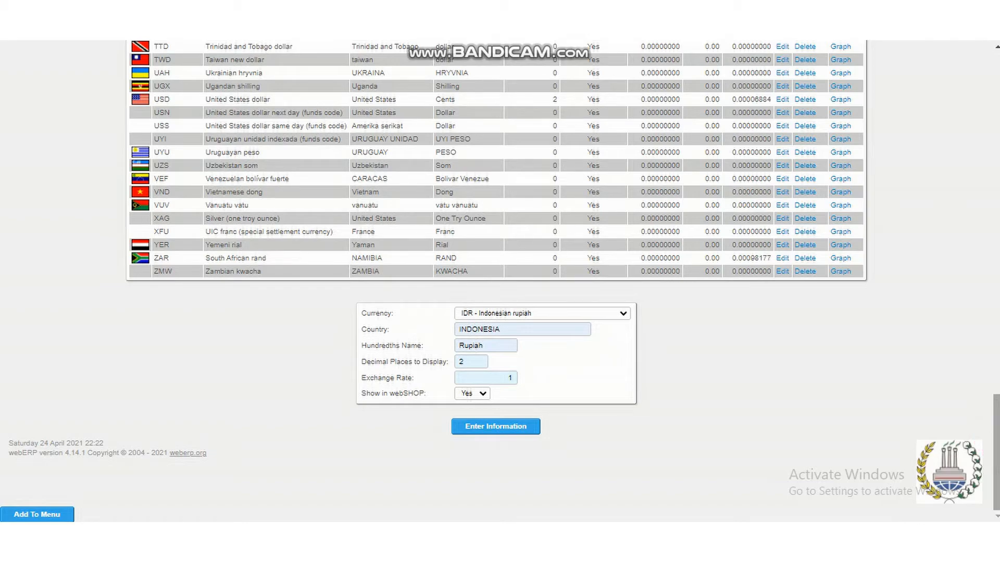
key(Return)
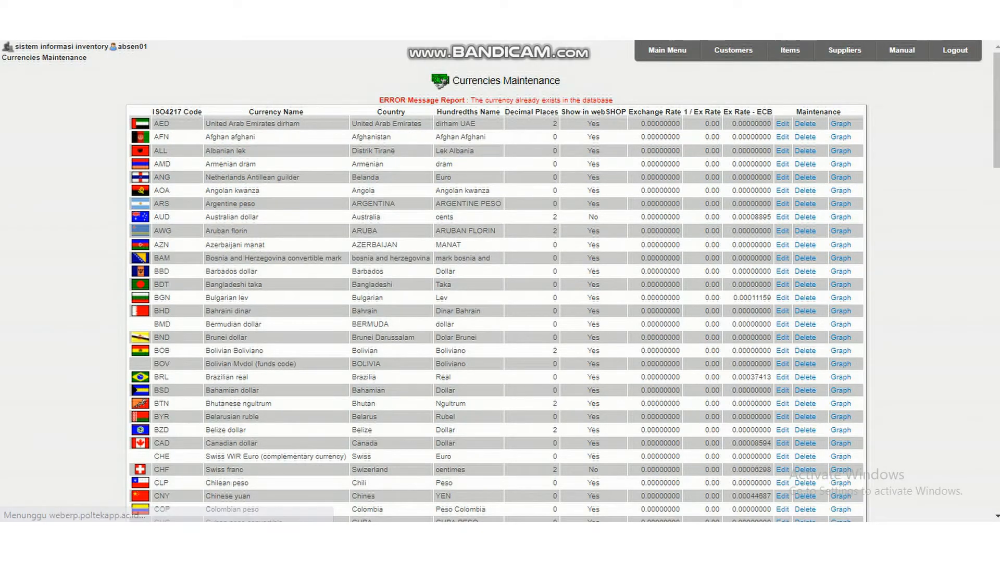
Look through the currency list for the existing Indonesian rupiah (IDR) record.
scroll(788, 351, down, 2)
scroll(788, 351, up, 2)
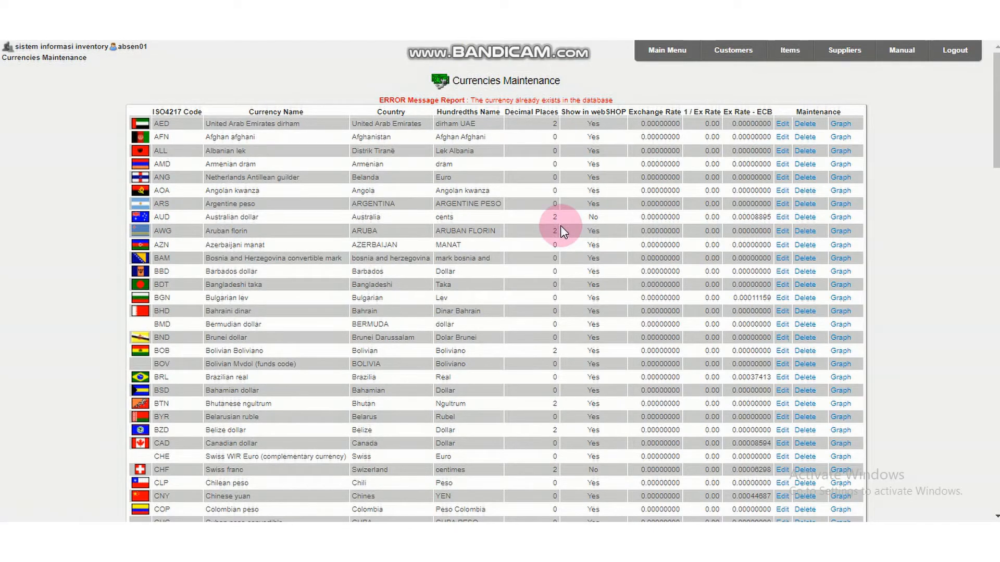
scroll(560, 226, down, 4)
scroll(560, 224, up, 2)
scroll(521, 260, down, 5)
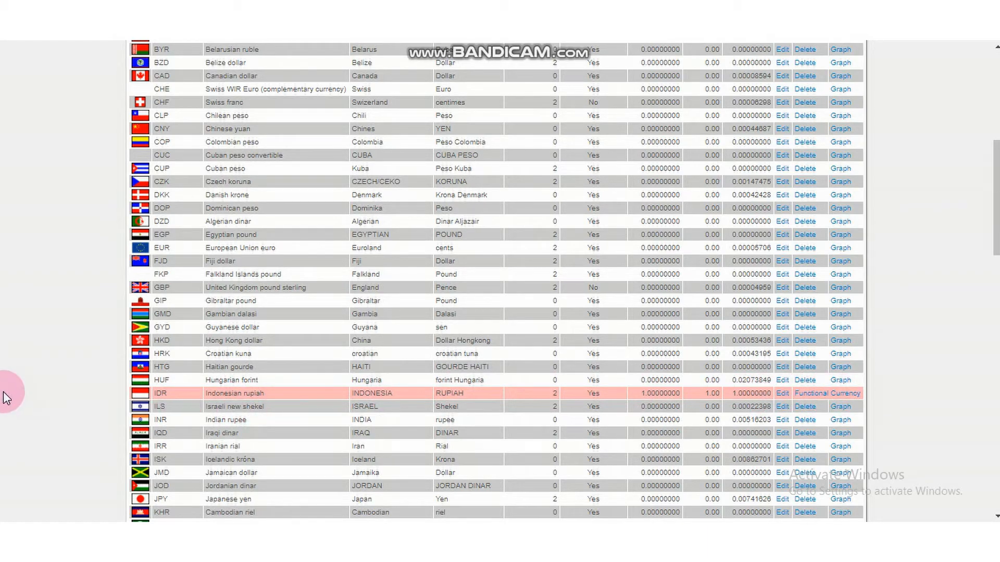
scroll(785, 394, down, 3)
scroll(785, 394, up, 3)
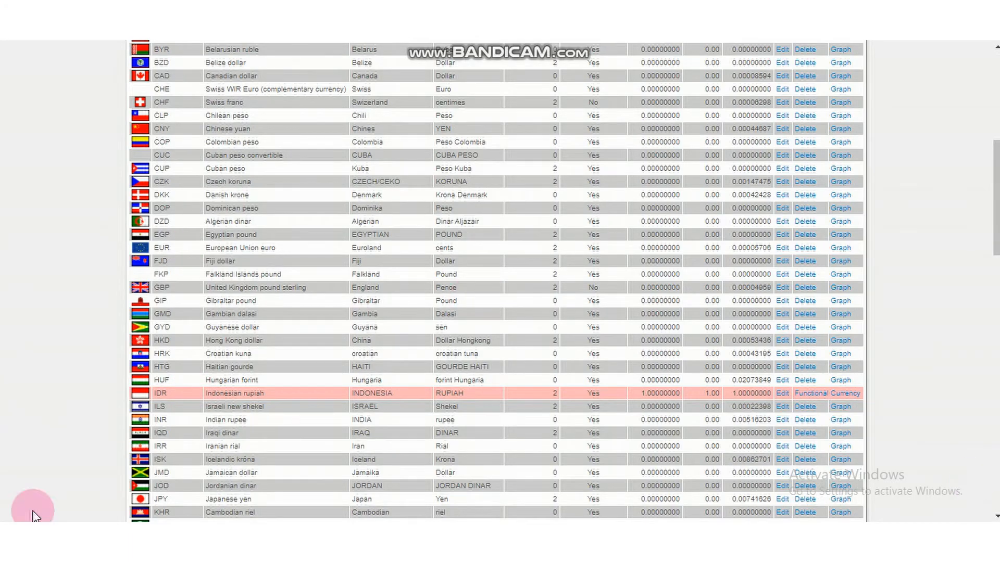
scroll(739, 462, up, 5)
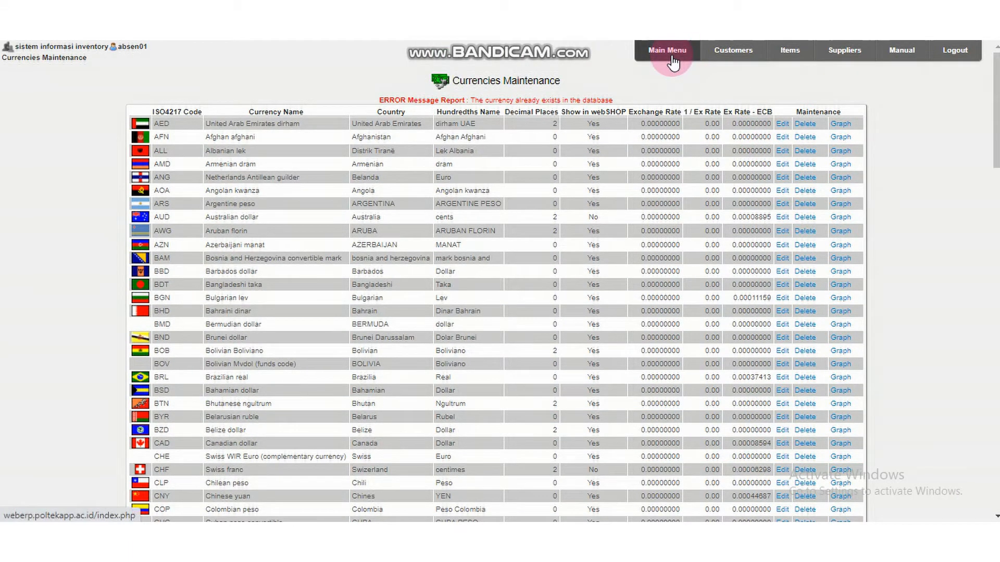
Open Inventory Locations Maintenance and enter ZA21 as the code of a new location.
click(671, 55)
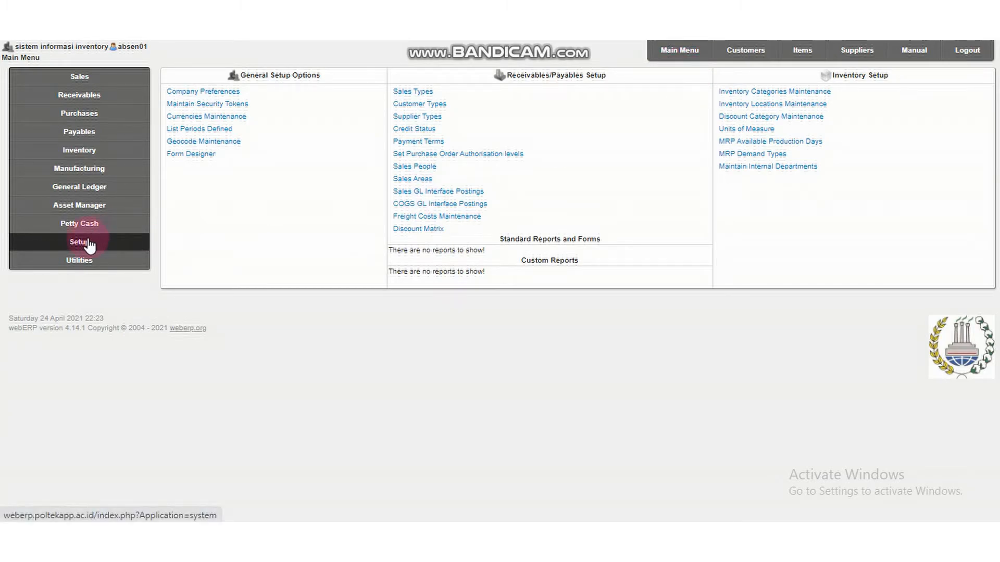
click(768, 107)
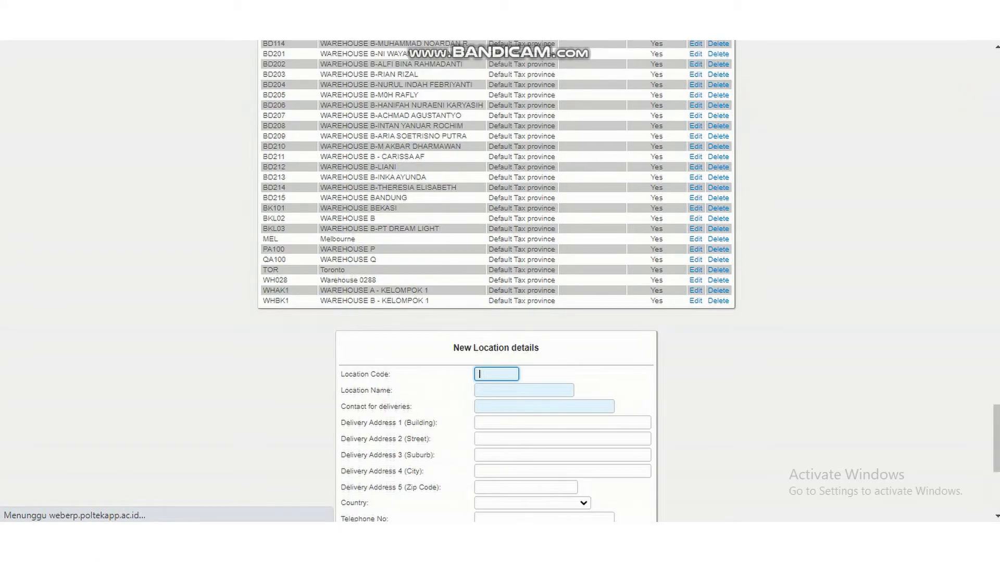
drag(997, 439, 996, 477)
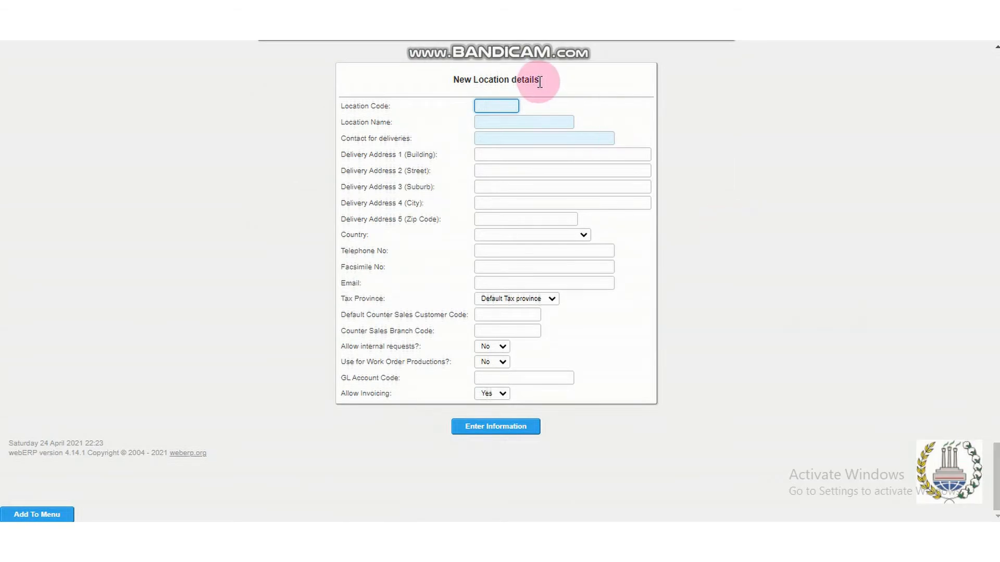
click(508, 108)
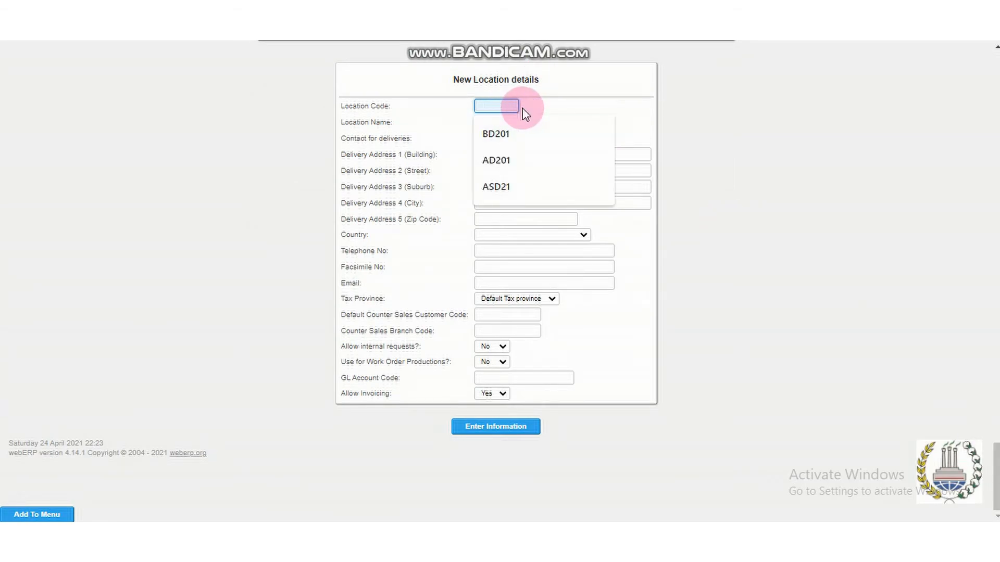
text(Z)
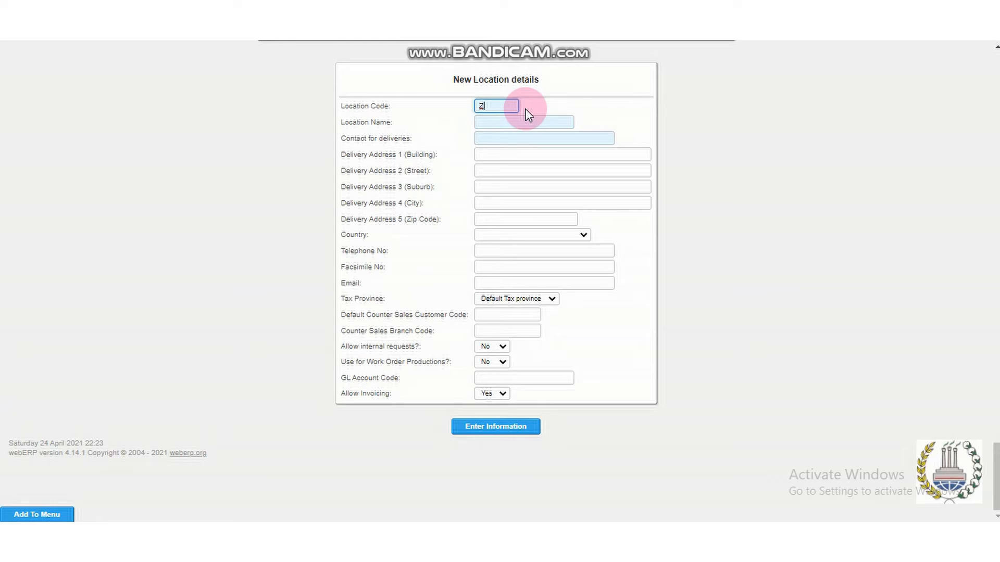
text(B)
key(BackSpace)
text(A21)
Name the new location WAREHOUSE ASUS and change its location code to ZAD21.
click(518, 121)
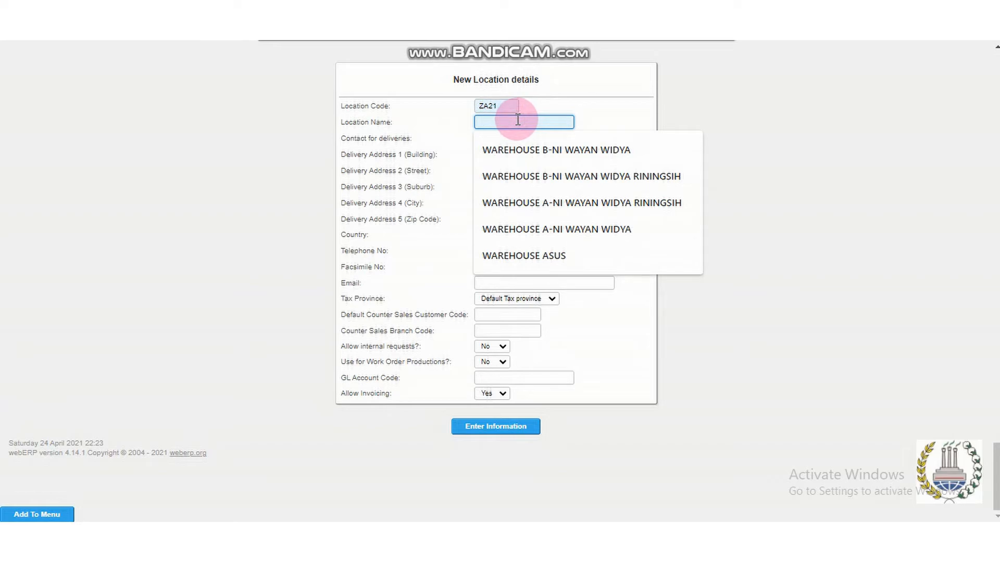
text(WA)
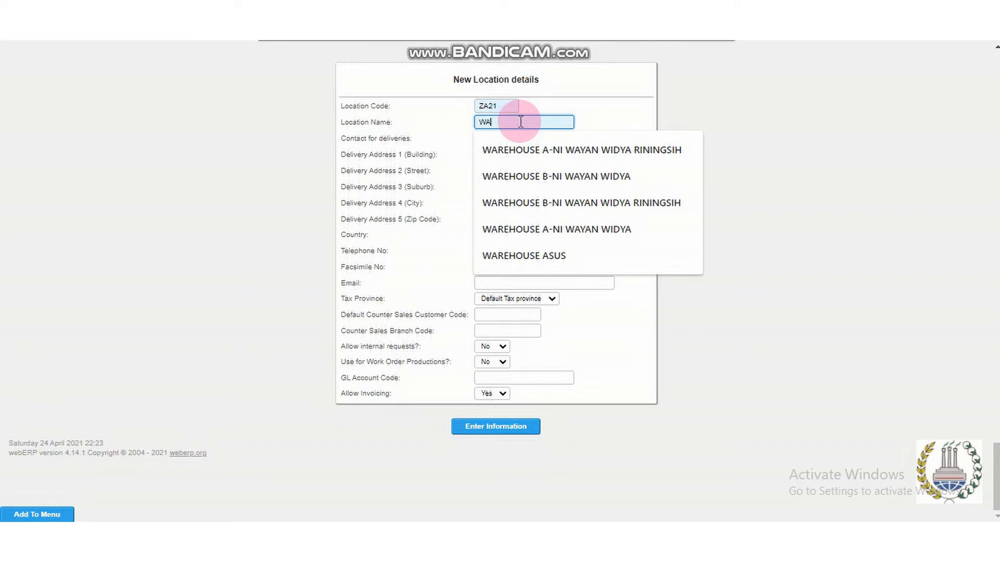
text(REHOUSE ASUS)
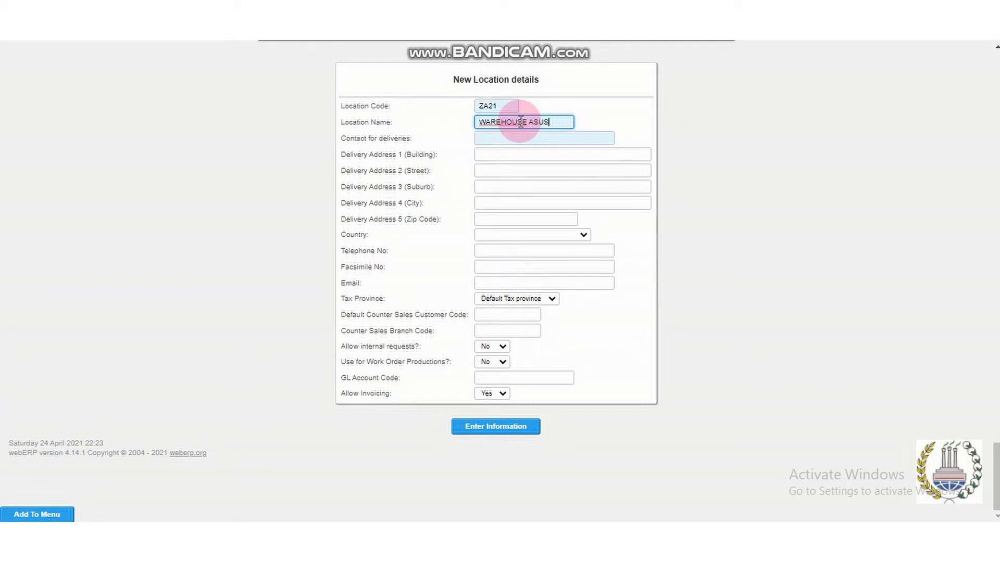
click(485, 105)
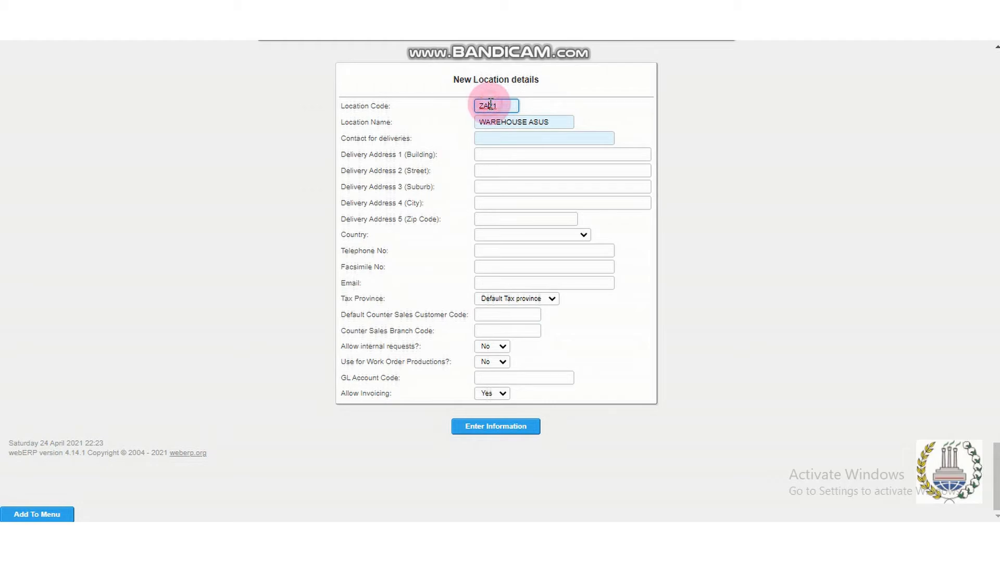
text(D)
Fill in the contact person's name for deliveries to the new location.
click(550, 142)
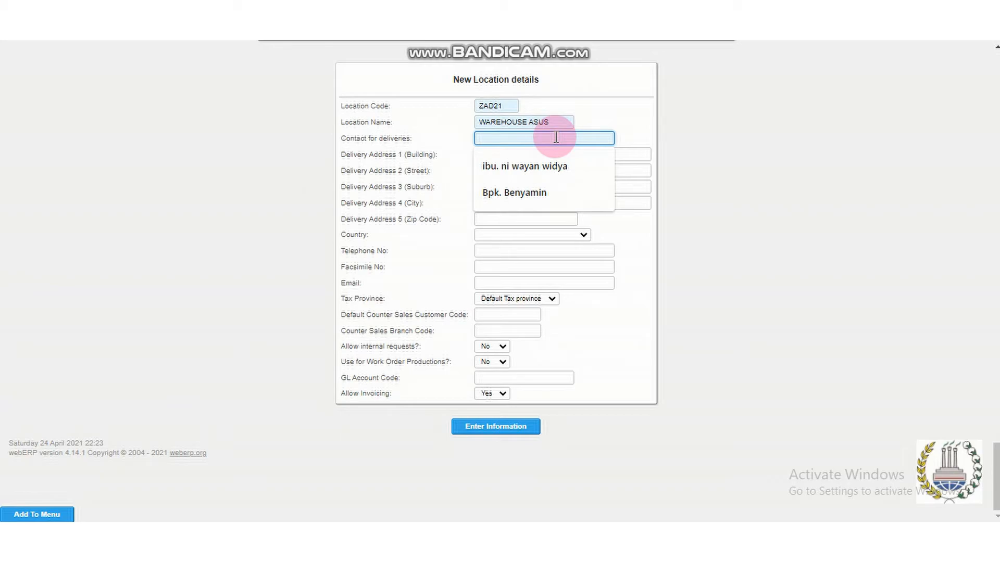
text(b)
key(BackSpace)
text(BP)
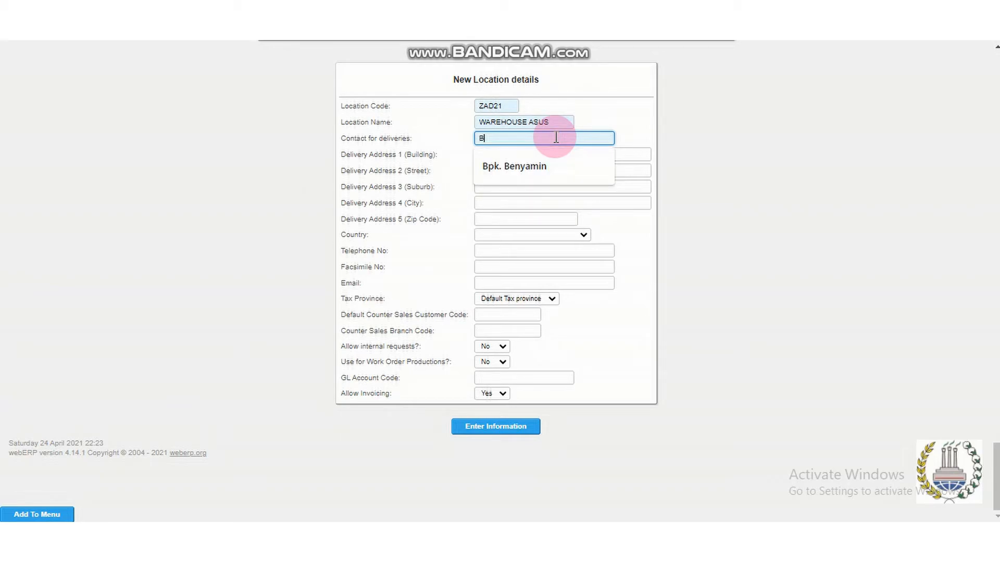
click(541, 168)
Enter the street address of the new location in its building delivery address line.
click(552, 154)
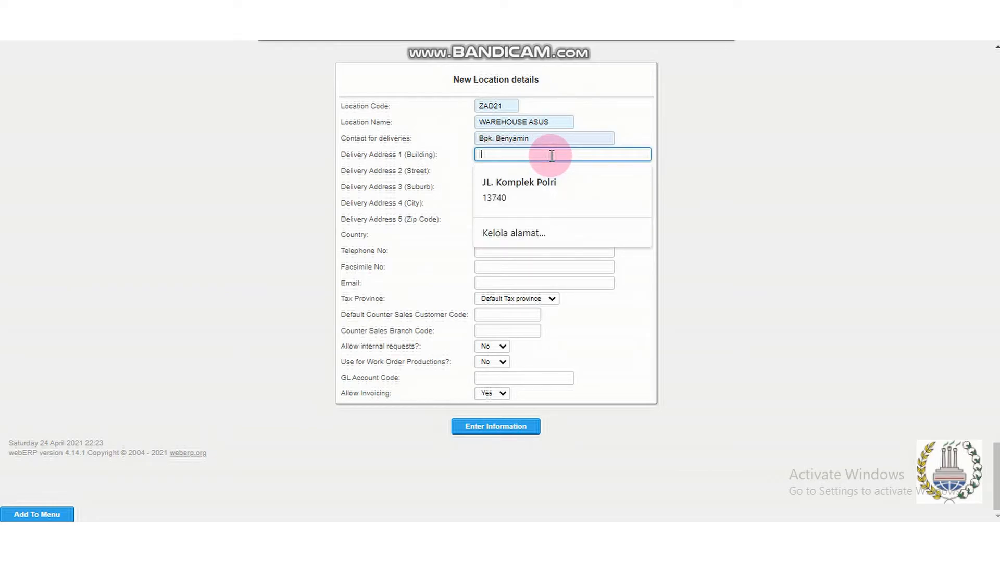
key(BackSpace)
key(BackSpace)
key(BackSpace)
key(BackSpace)
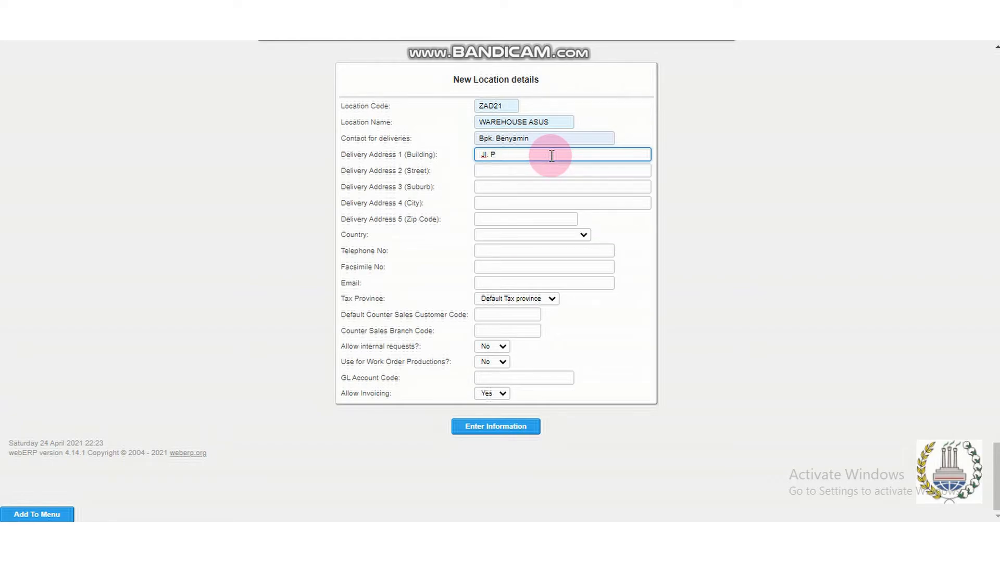
key(BackSpace)
key(BackSpace)
key(BackSpace)
key(BackSpace)
key(BackSpace)
key(BackSpace)
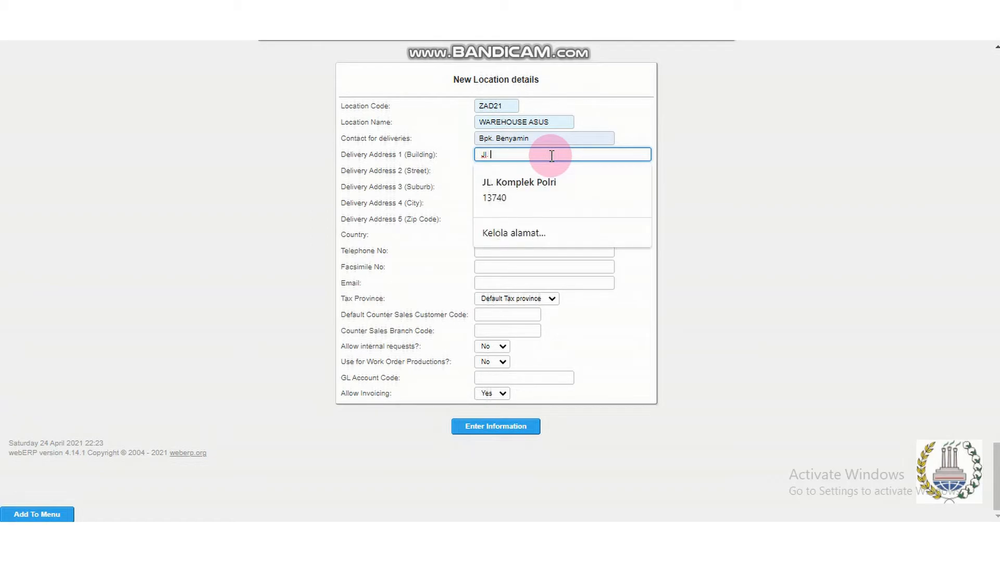
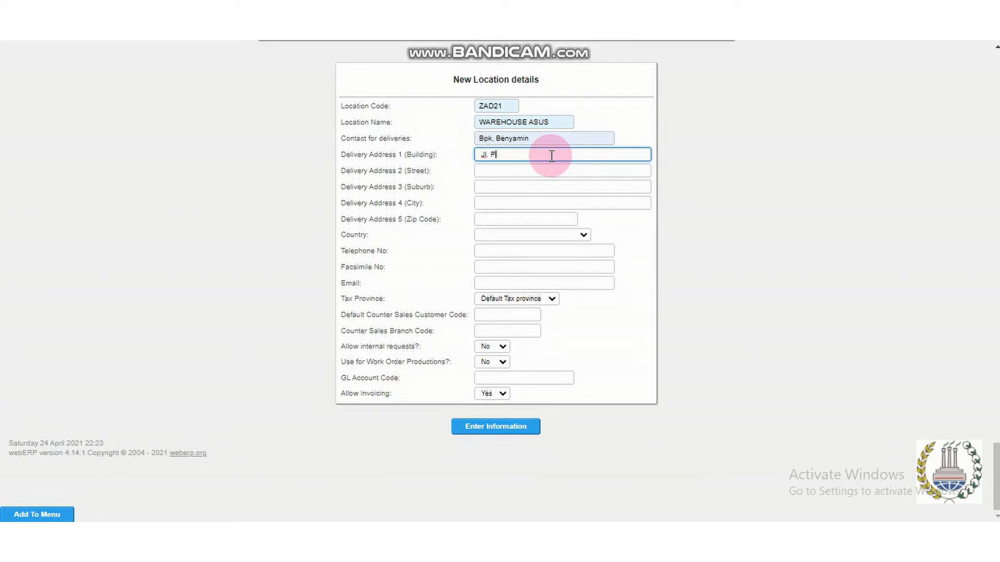
Set the new location's country to Indonesia.
click(576, 239)
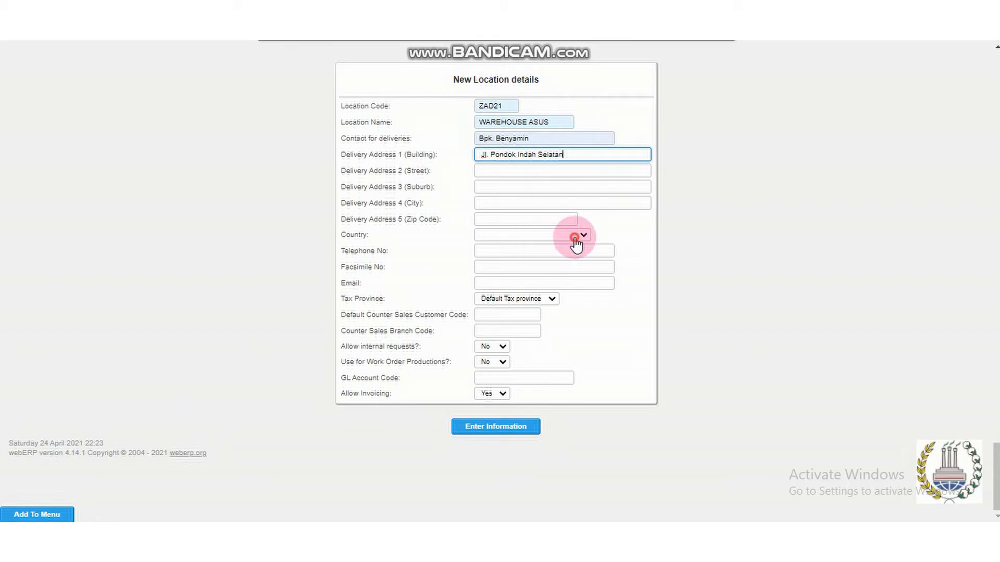
text(india)
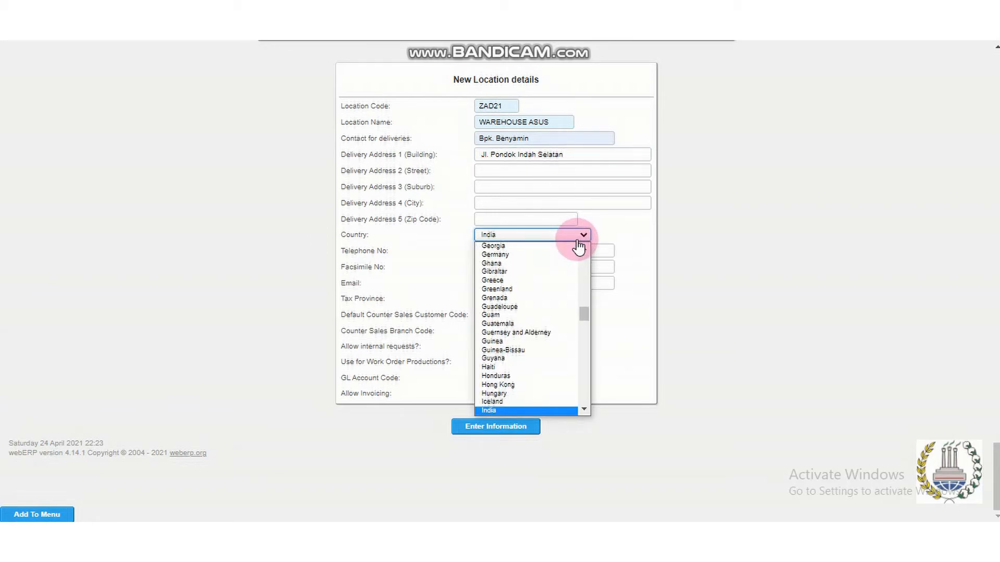
scroll(588, 411, down, 1)
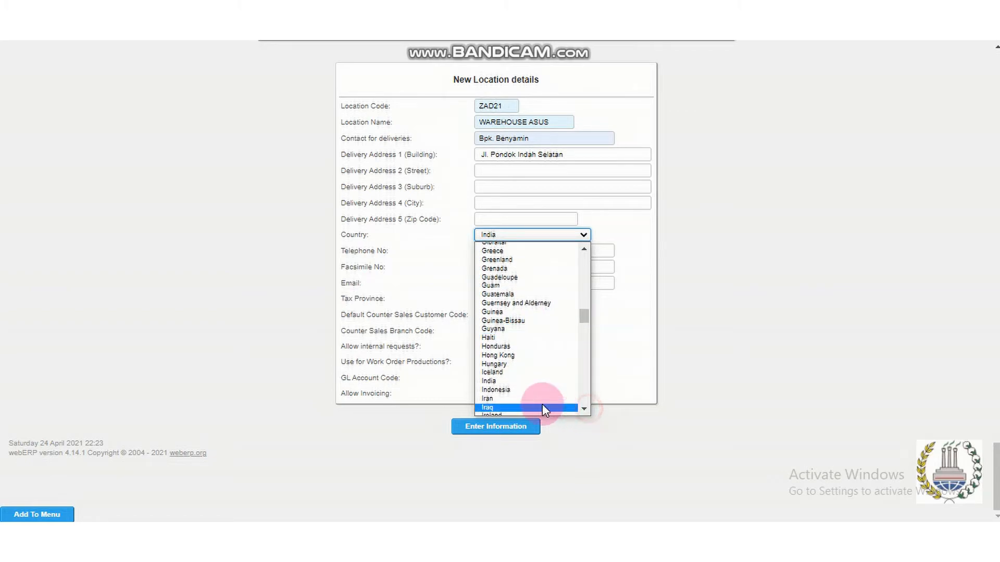
click(521, 397)
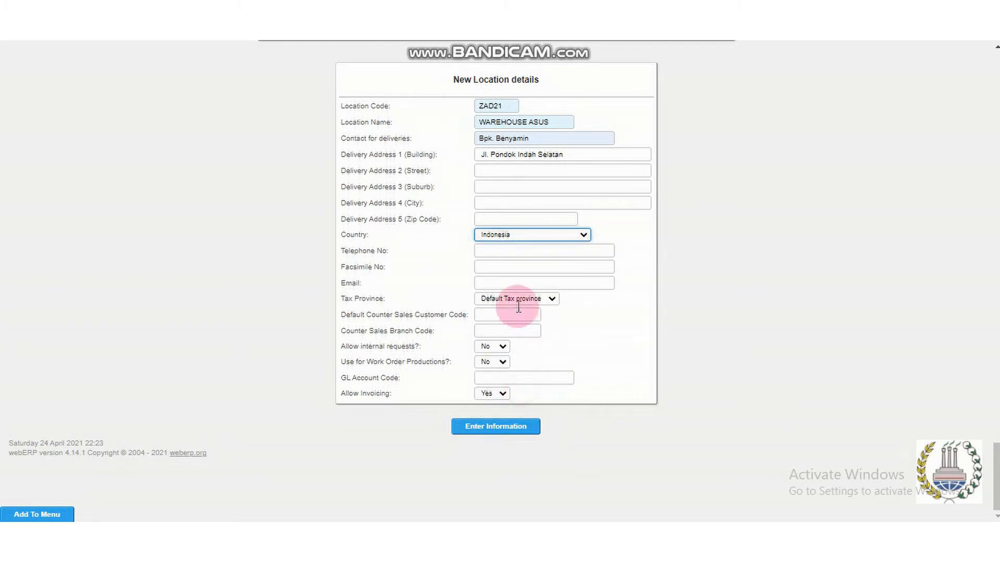
Fill in the new location's telephone number and e-mail address, leaving the facsimile number empty.
click(516, 252)
click(558, 278)
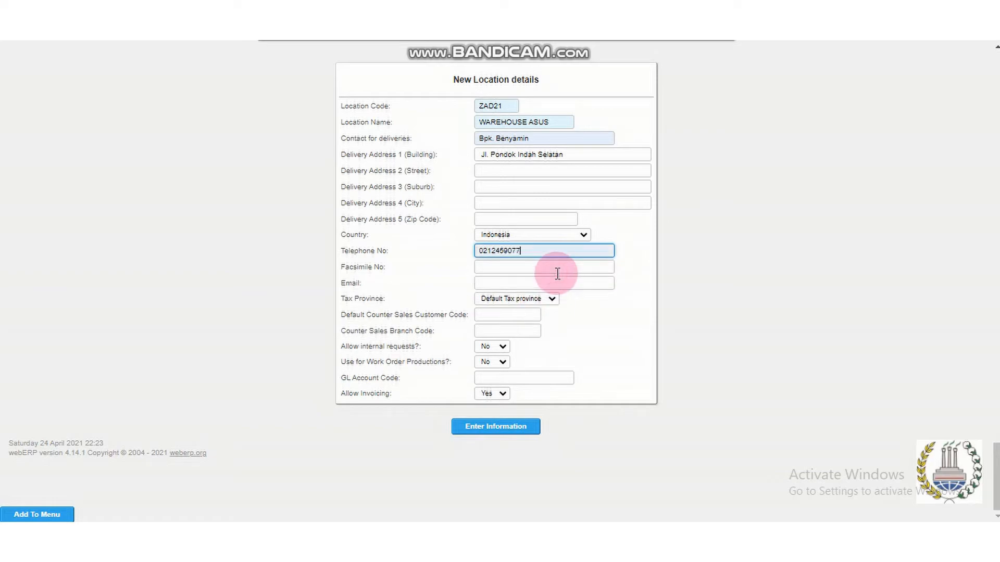
click(558, 267)
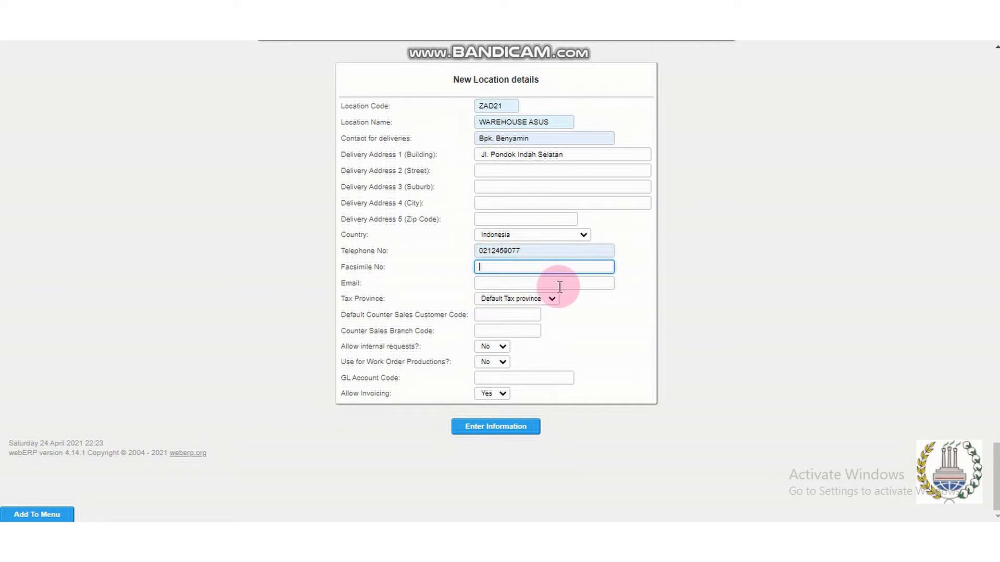
click(560, 284)
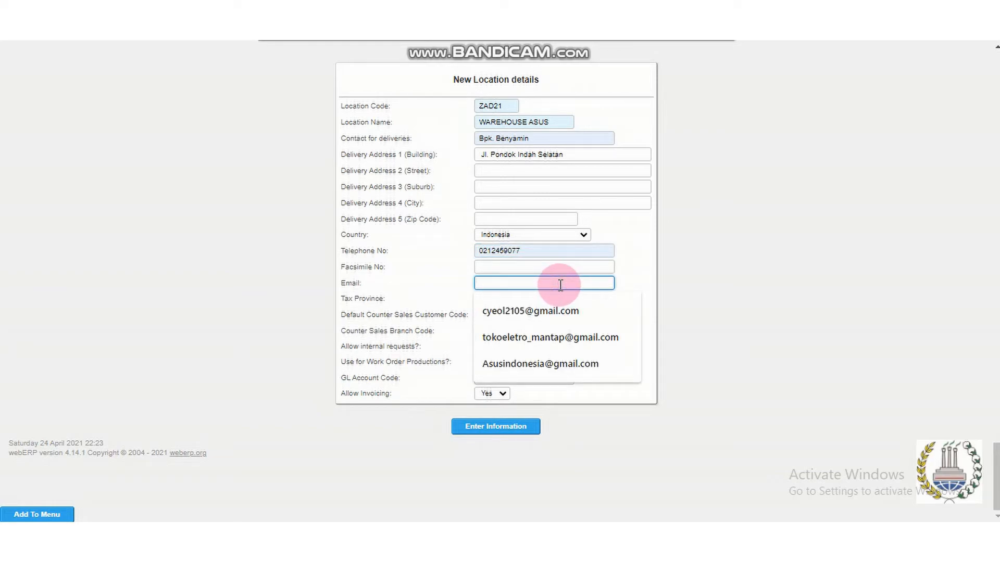
click(571, 366)
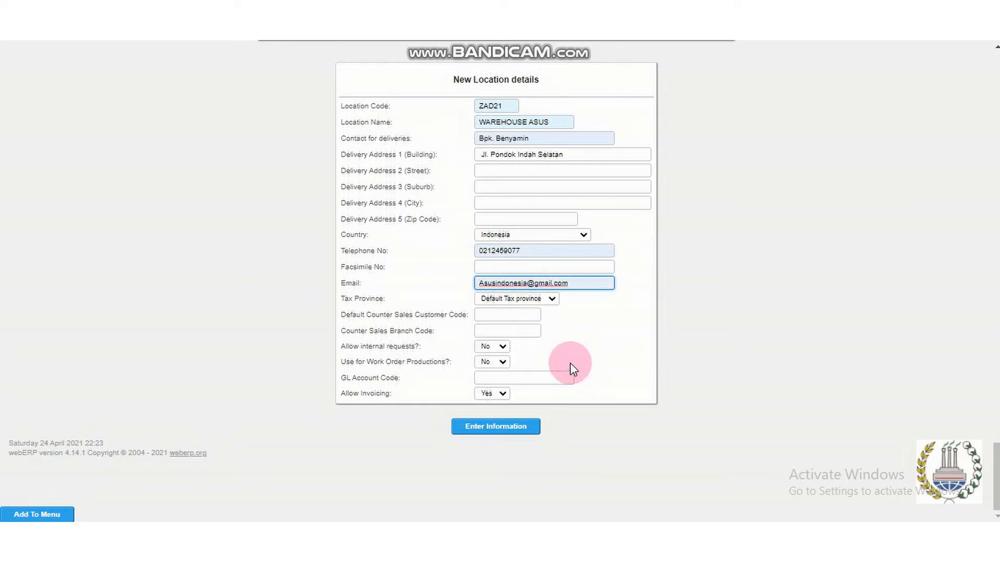
Allow internal requests and work order productions for the new location by setting both to Yes, and save the location.
click(499, 350)
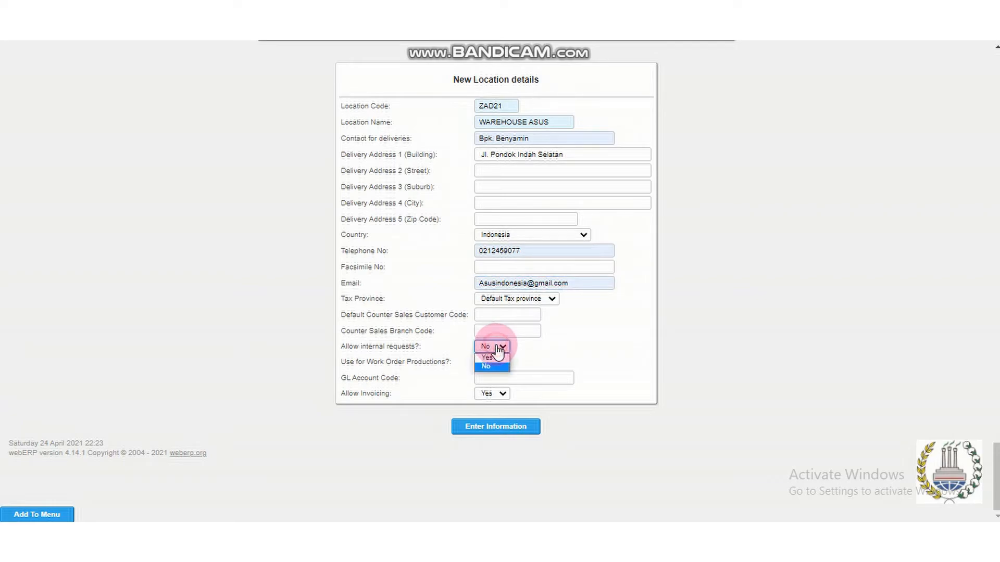
click(497, 361)
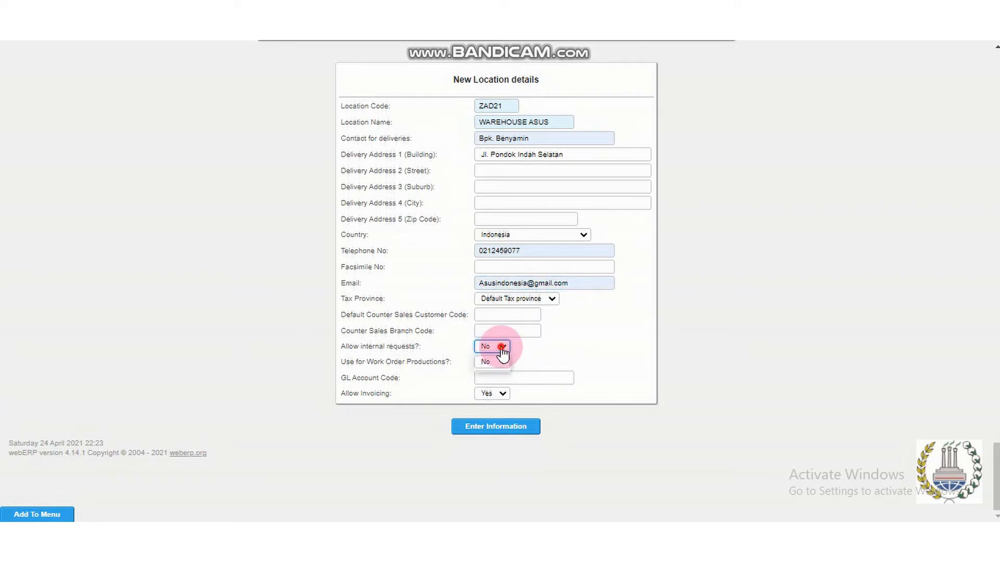
click(498, 358)
click(500, 362)
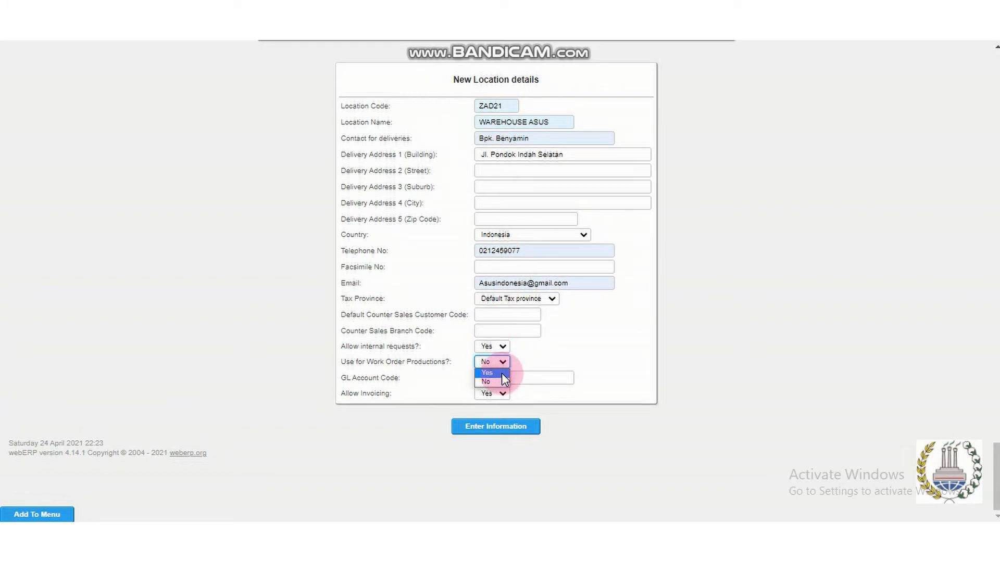
click(502, 373)
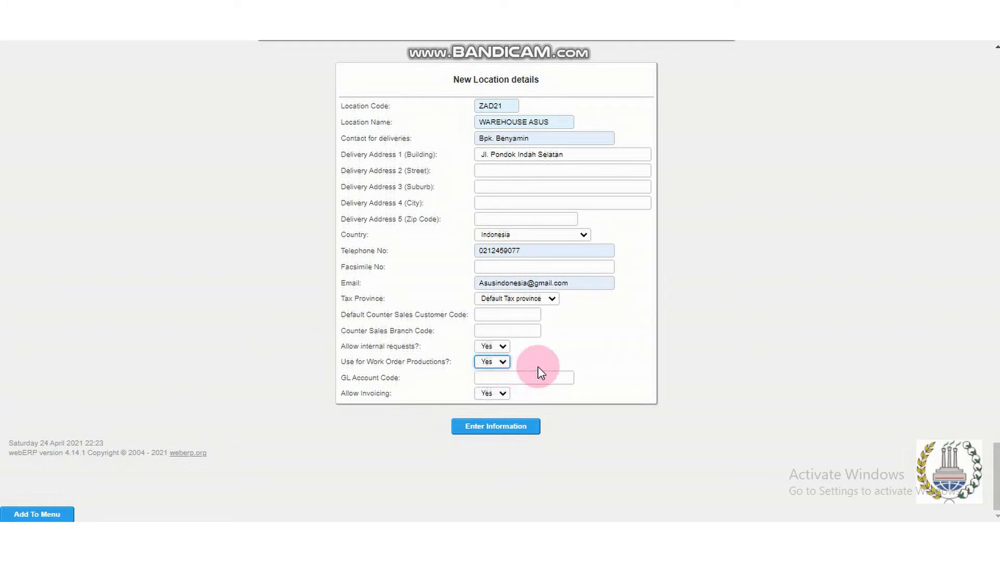
click(524, 430)
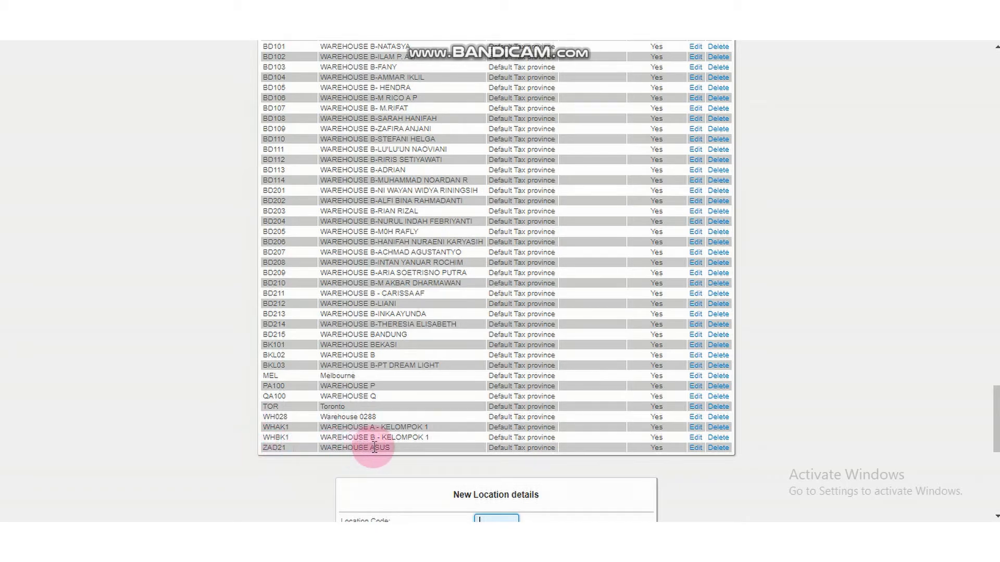
Return to the main menu and open the Units of Measure list with its entry field for a new unit.
scroll(950, 415, up, 10)
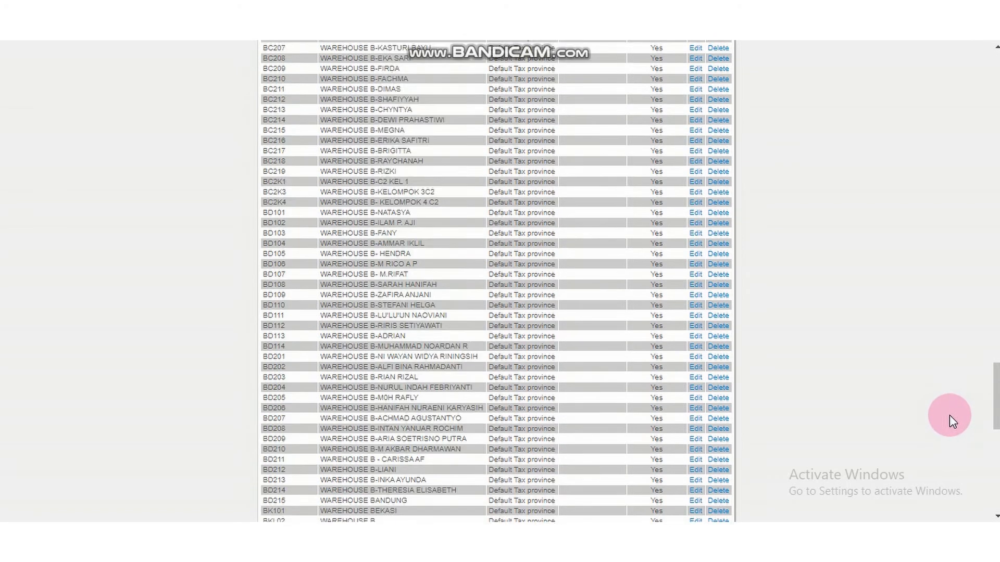
scroll(940, 414, up, 10)
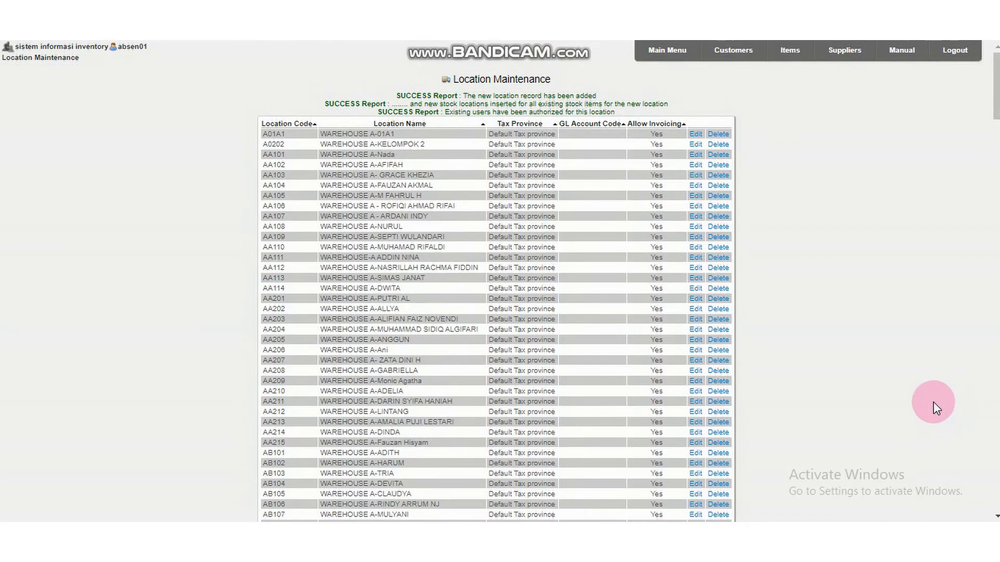
click(655, 58)
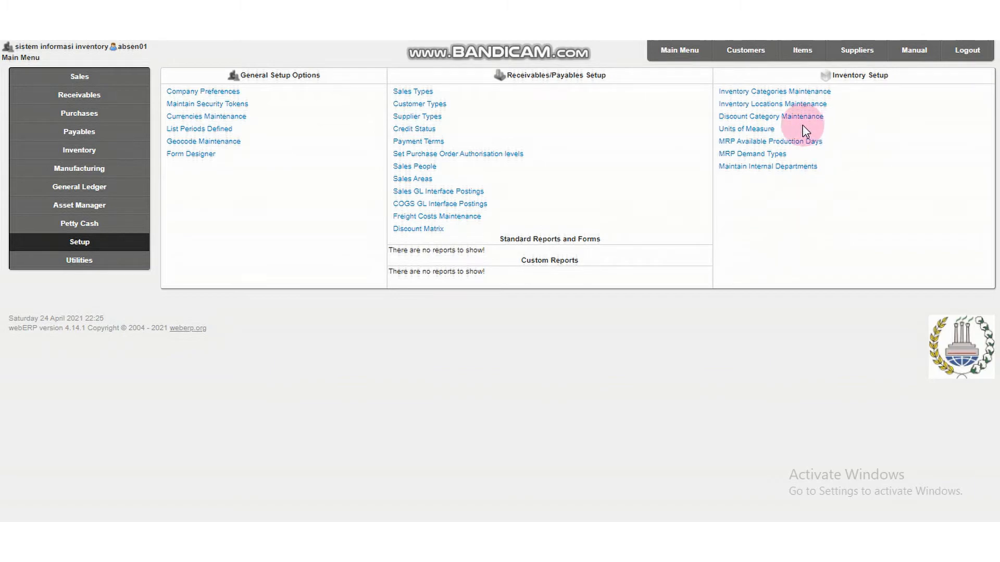
click(752, 133)
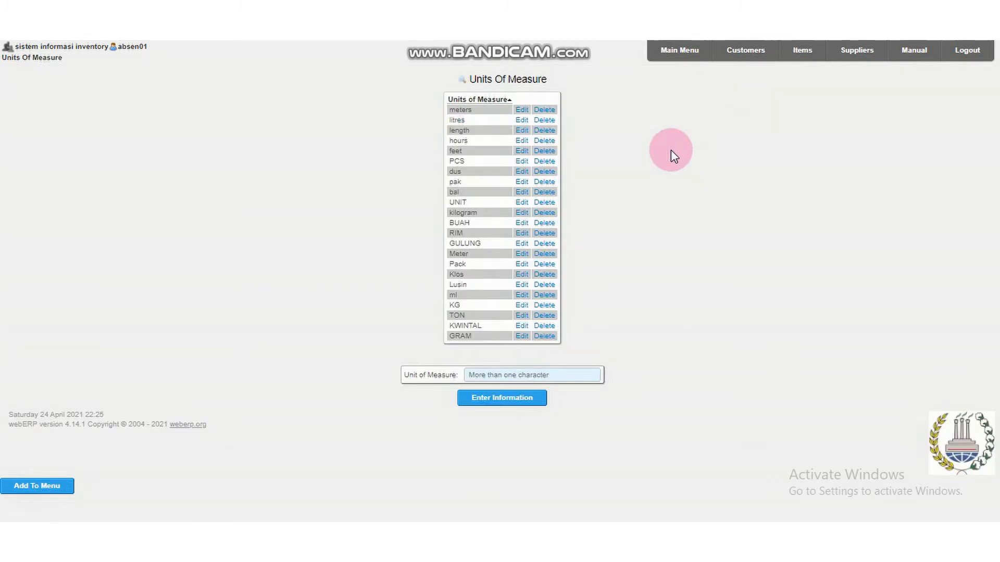
click(483, 373)
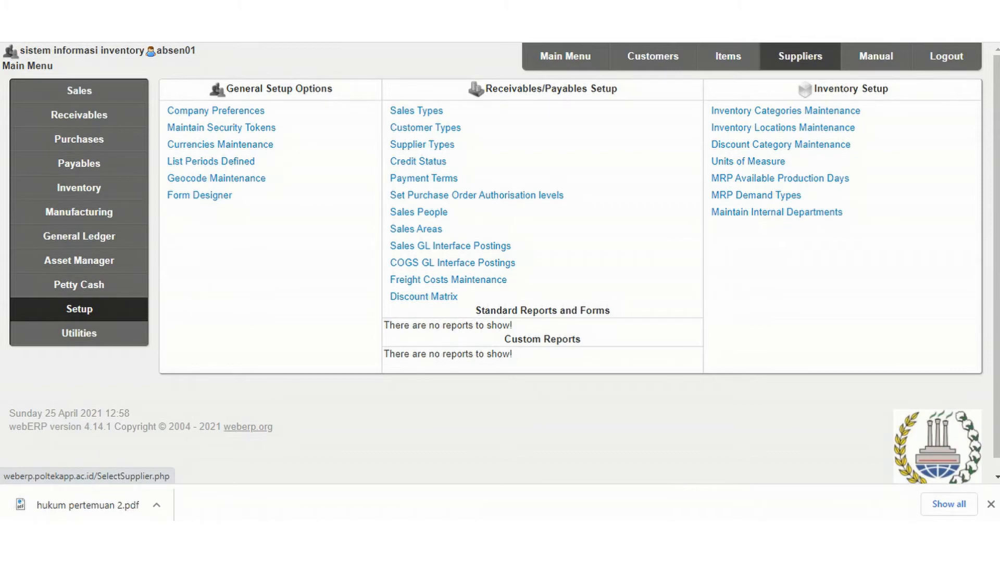
Start a new supplier record with supplier code D2102-MI and supplier name PT. MAKMUR INDAH.
click(800, 56)
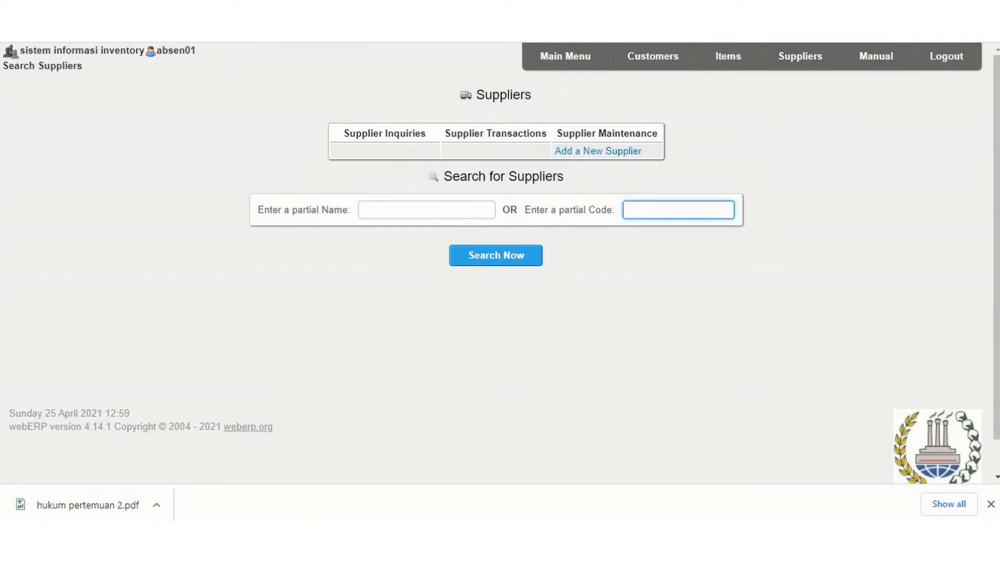
click(598, 151)
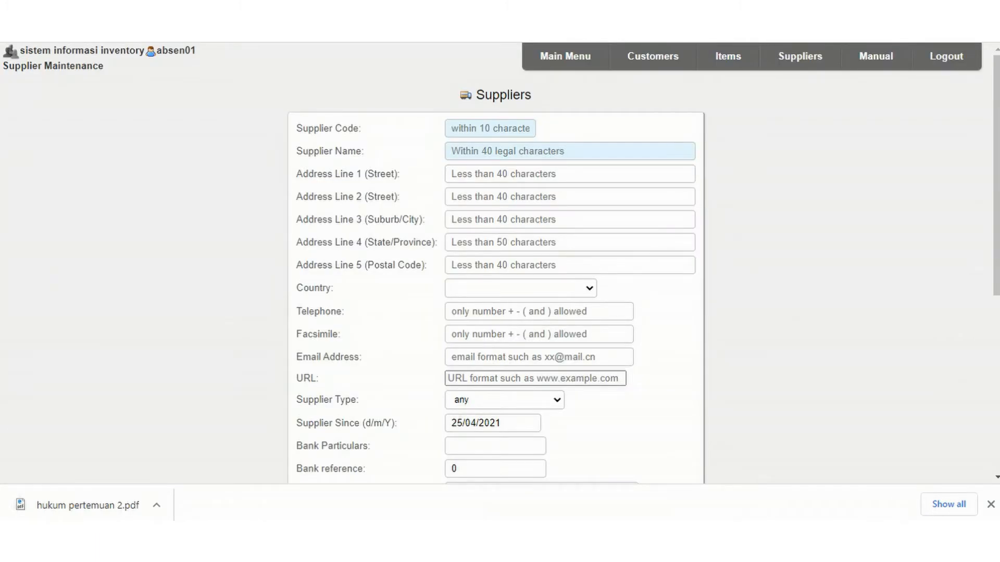
click(490, 129)
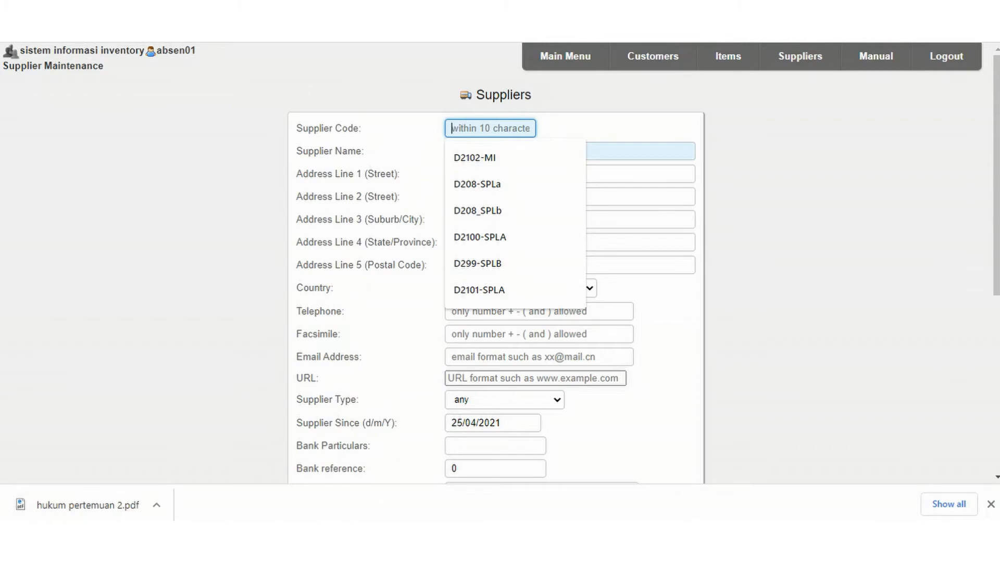
key(Down)
key(Return)
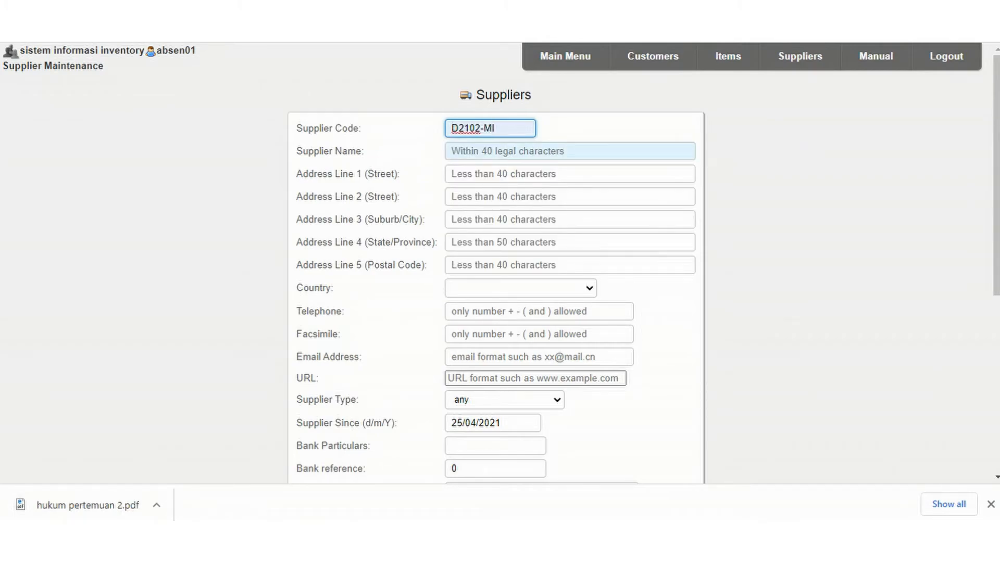
click(570, 151)
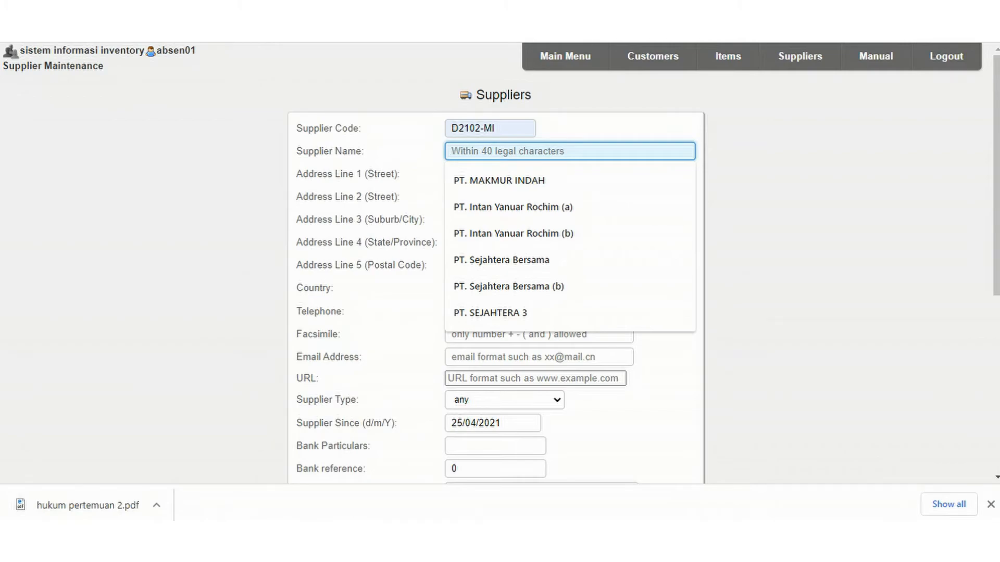
key(Down)
key(Return)
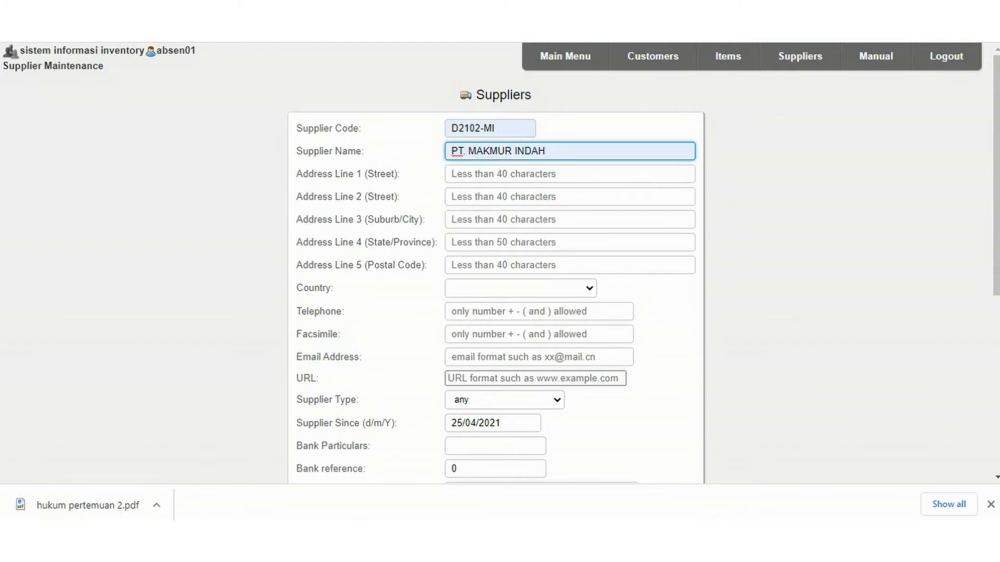
Fill in the street address of the new supplier in its first address line.
click(569, 174)
key(Down)
key(Down)
key(Down)
key(Up)
key(Return)
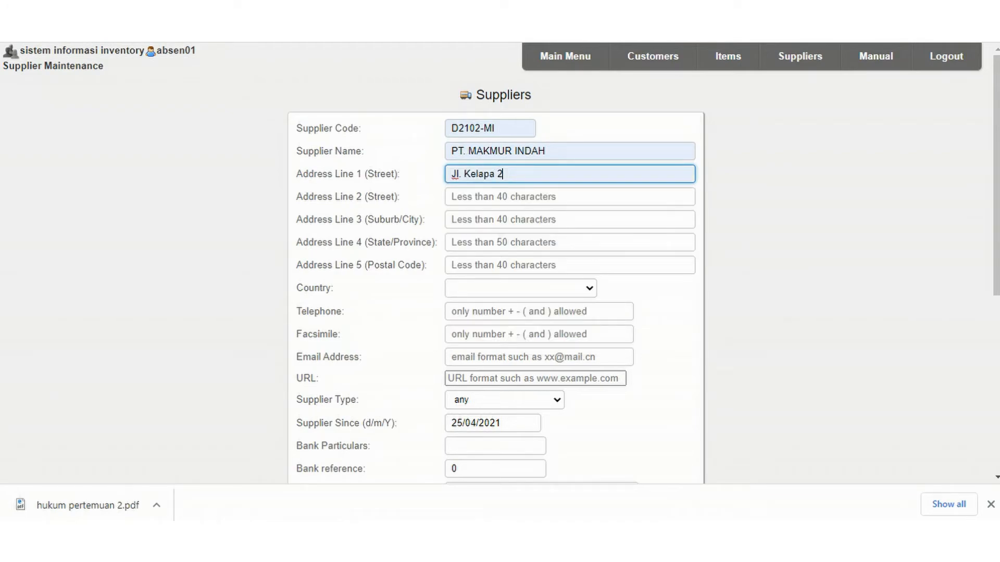
Fill in the new supplier's city and province, leaving the second street line empty.
click(569, 197)
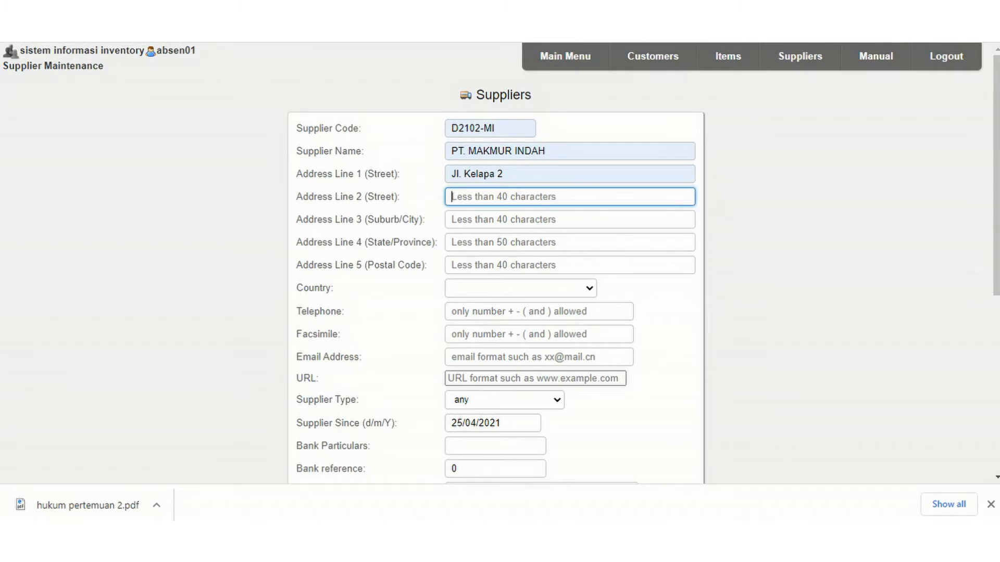
click(569, 220)
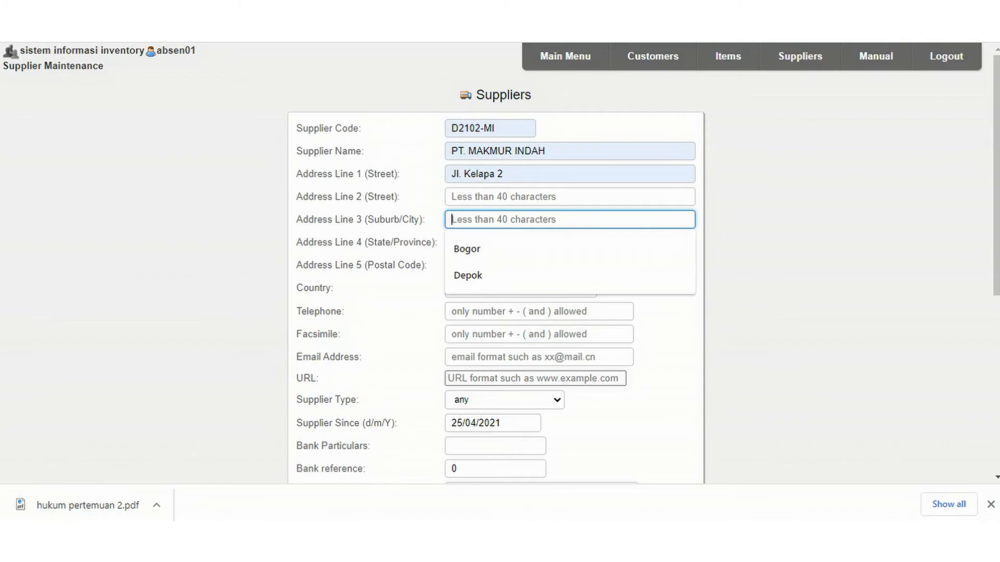
key(Down)
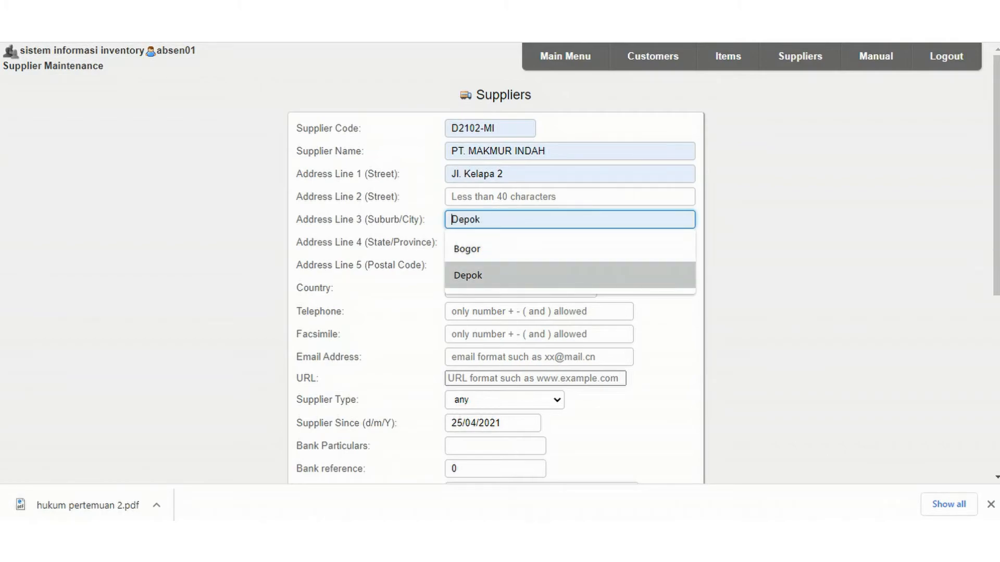
key(Return)
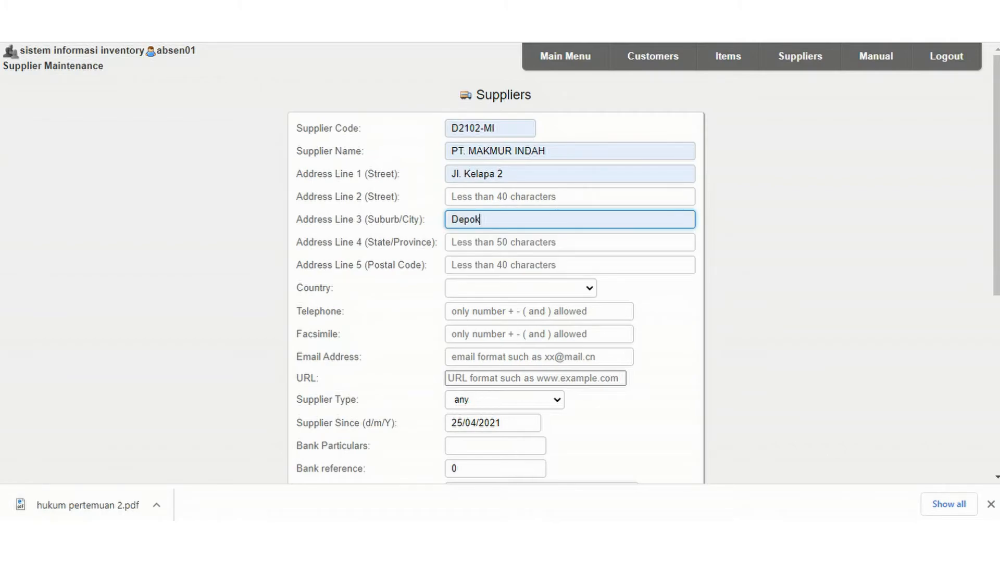
click(570, 242)
key(Down)
key(Return)
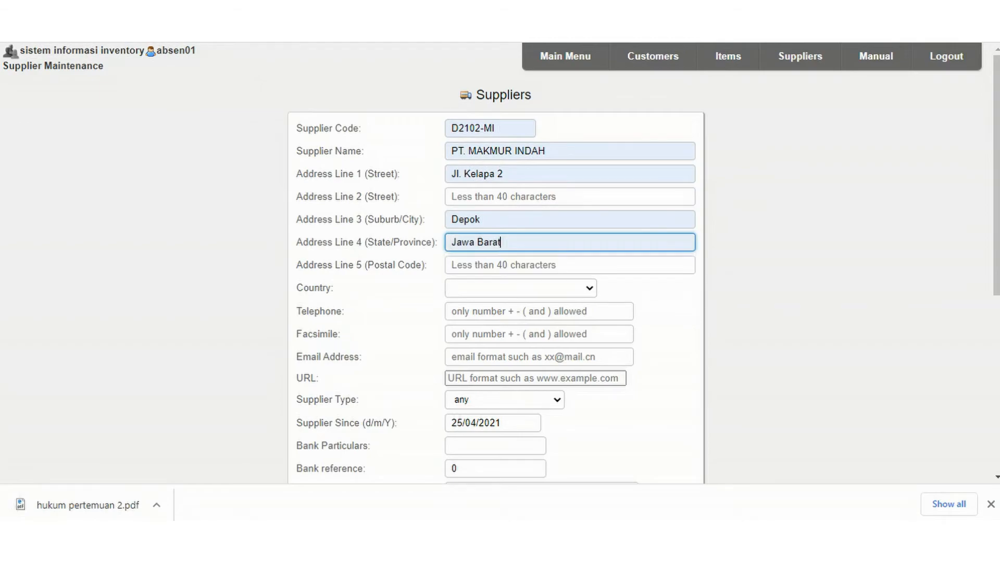
Set the new supplier's country to Indonesia, leaving the postal code empty.
scroll(521, 260, down, 2)
click(521, 214)
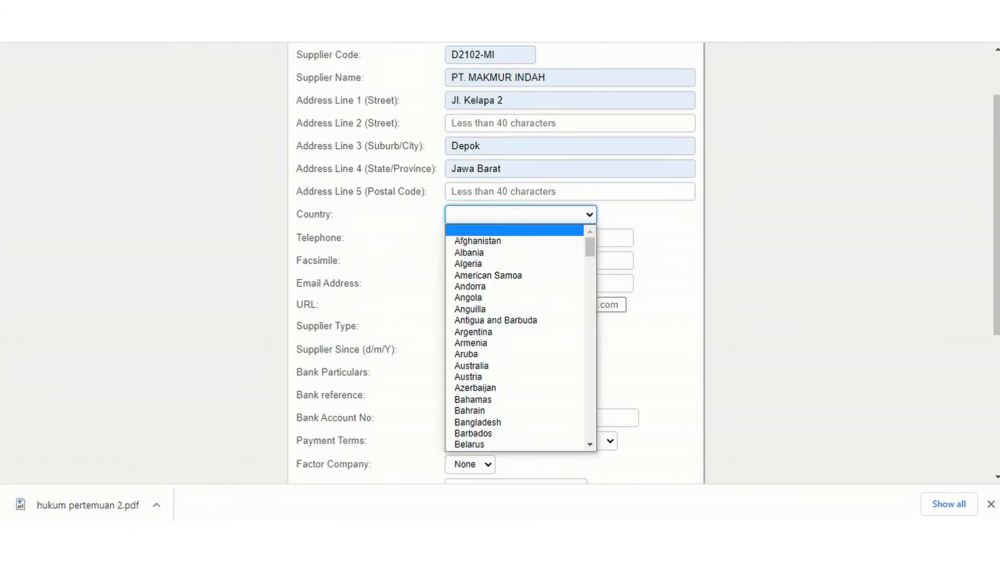
scroll(513, 287, down, 14)
scroll(513, 378, down, 8)
scroll(513, 366, up, 4)
scroll(513, 367, up, 9)
scroll(513, 305, down, 7)
scroll(513, 321, up, 2)
click(473, 264)
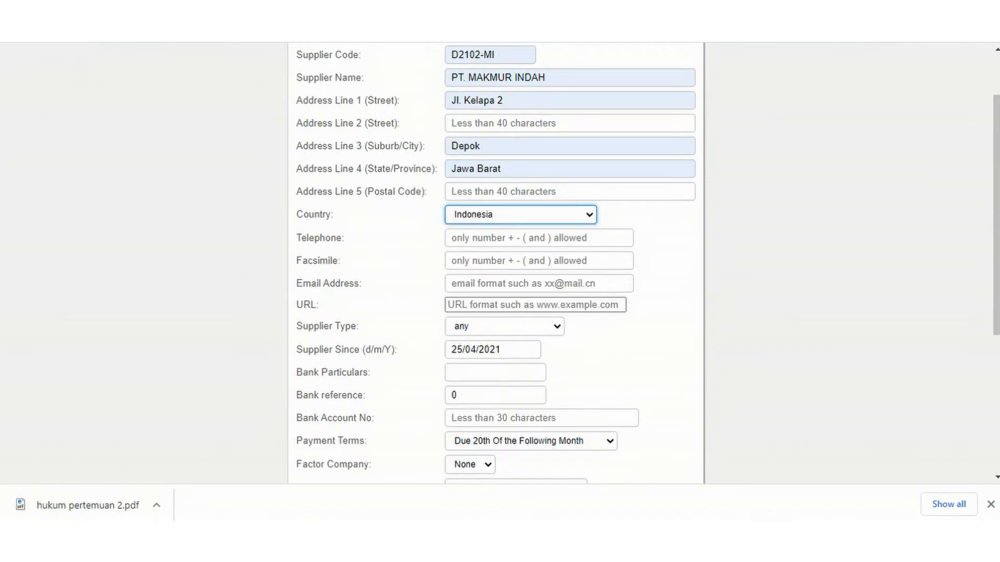
Fill in the new supplier's telephone number.
click(513, 237)
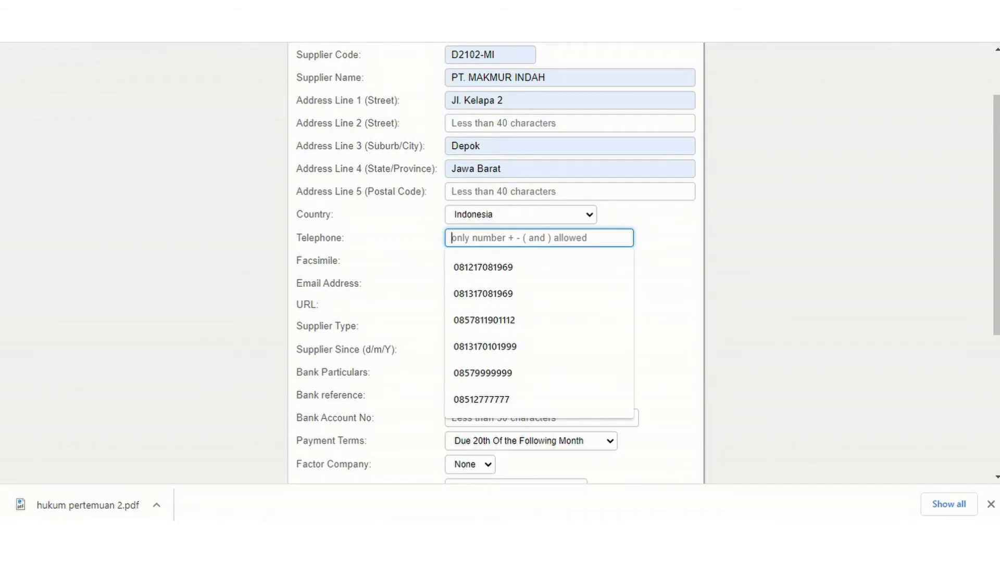
key(Down)
key(Down)
key(Down)
key(Down)
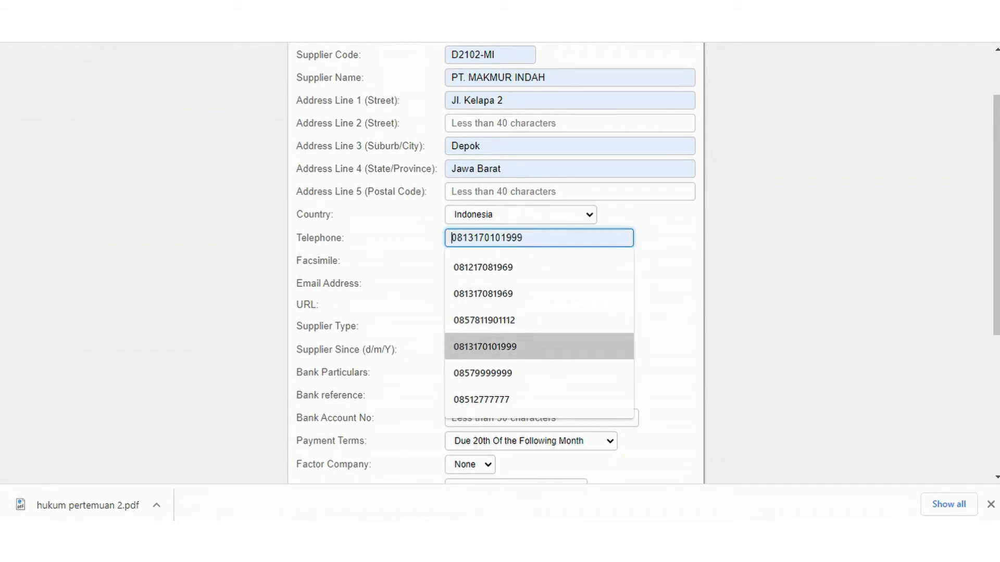
key(Up)
key(Up)
key(Up)
key(Up)
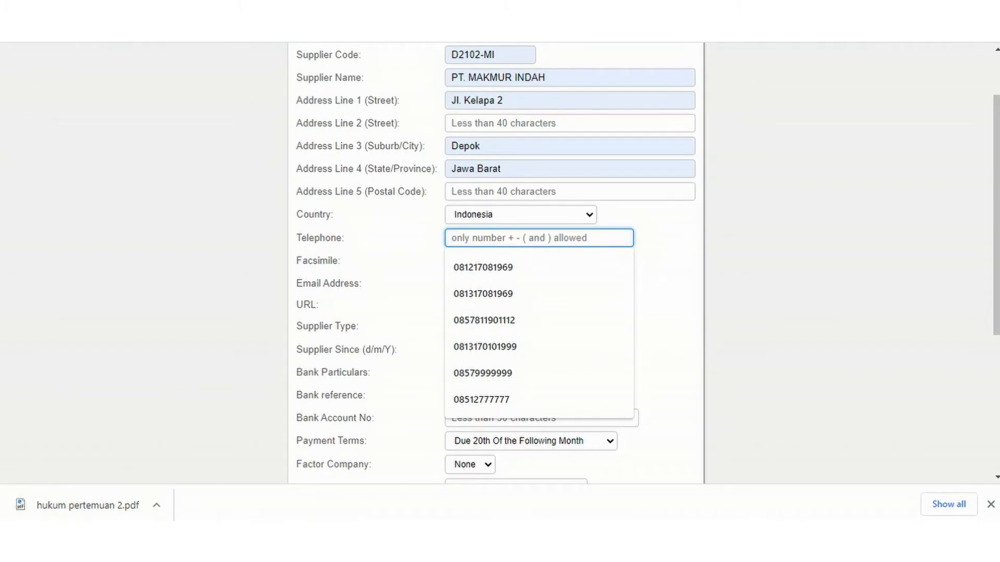
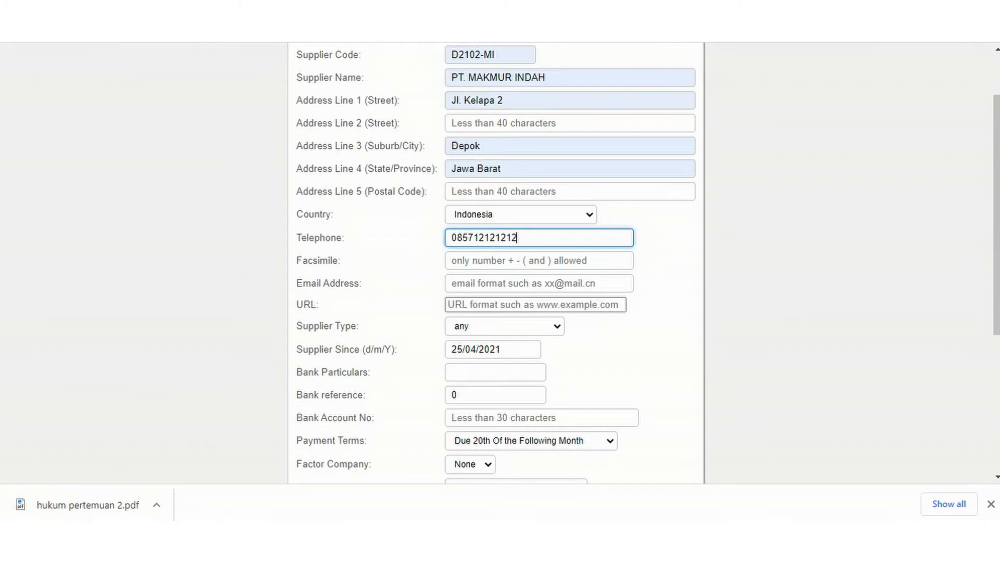
key(Tab)
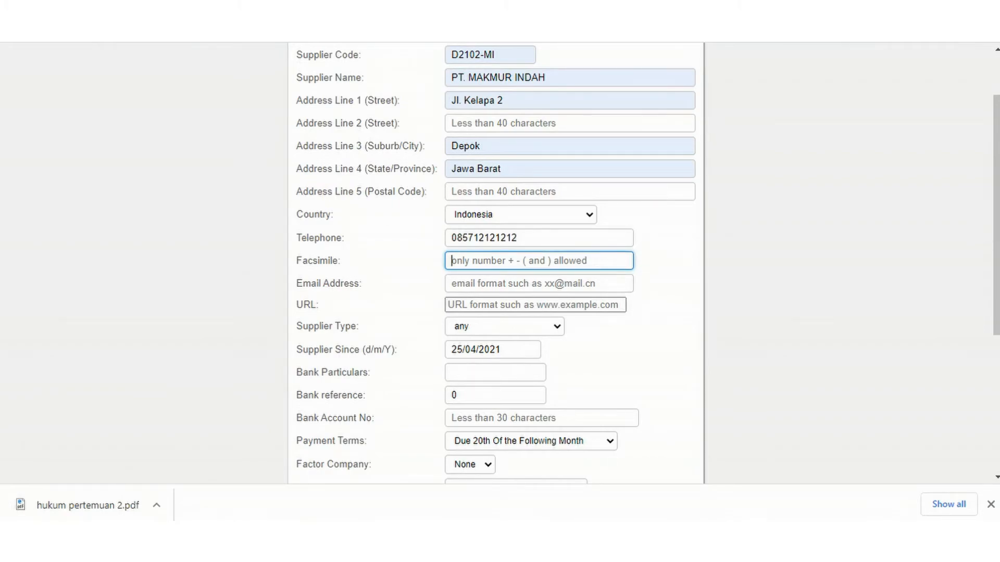
Fill in the new supplier's e-mail address from the saved suggestions and set the supplier type to WHOLESALER D2102.
click(490, 283)
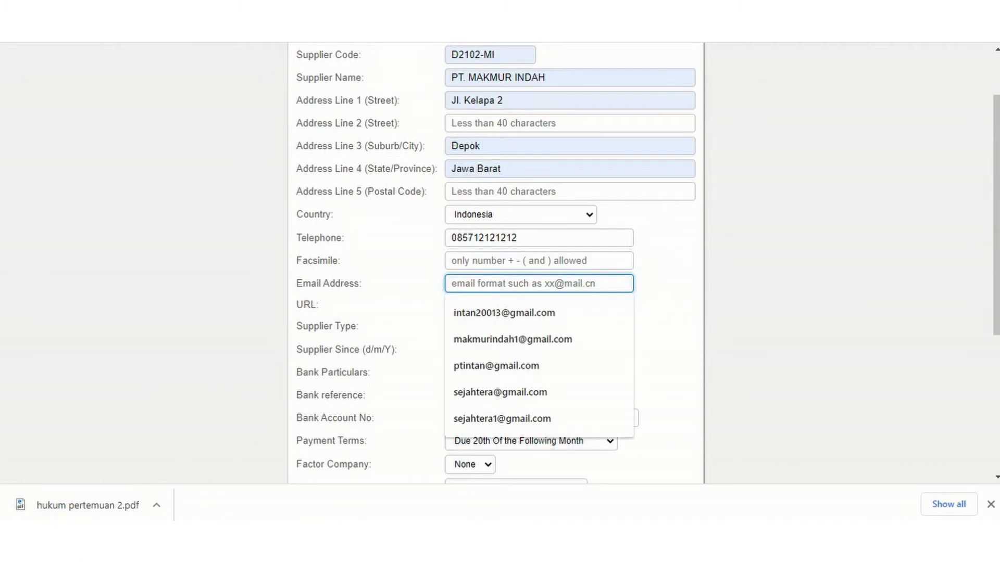
key(Down)
key(Down)
key(Return)
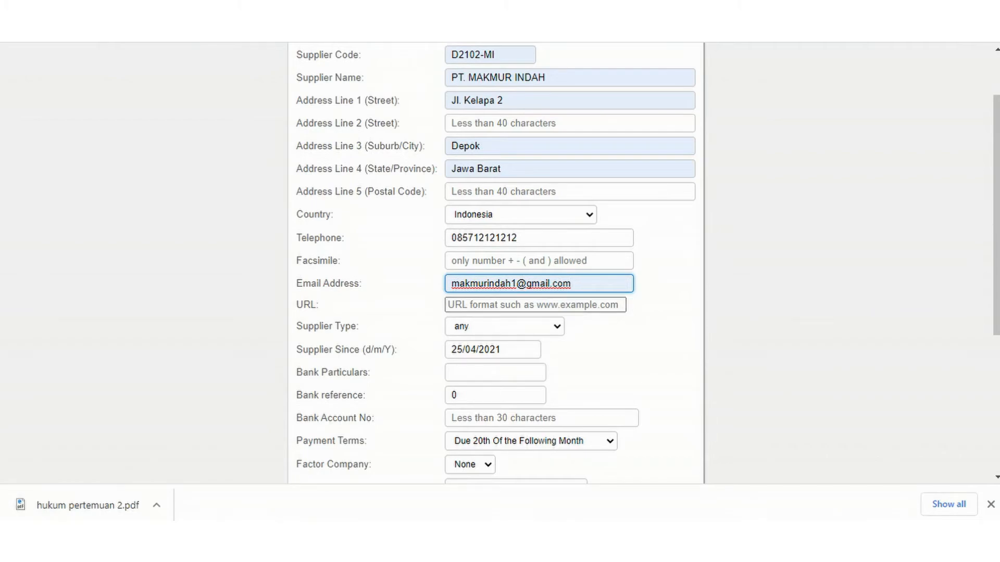
click(504, 326)
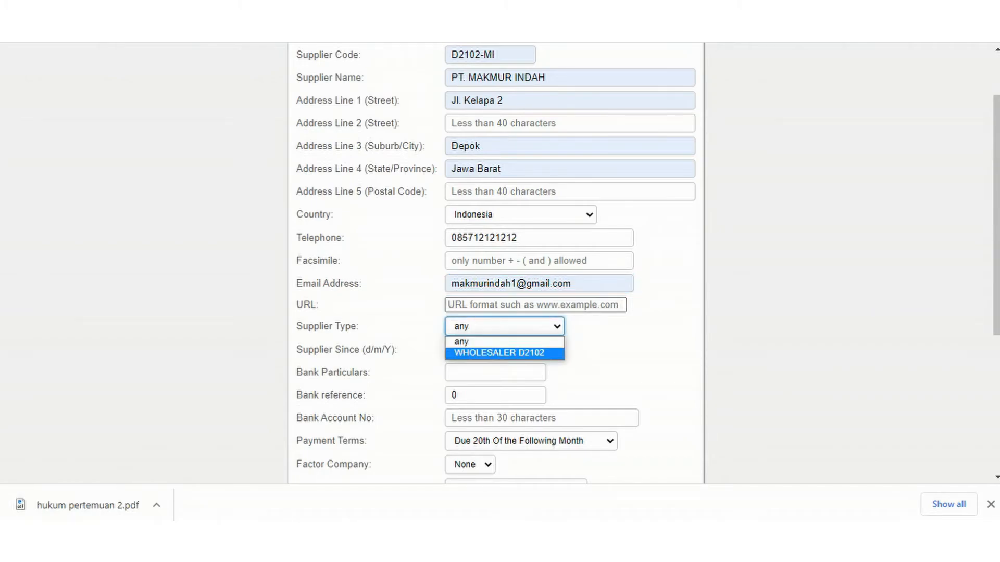
key(Return)
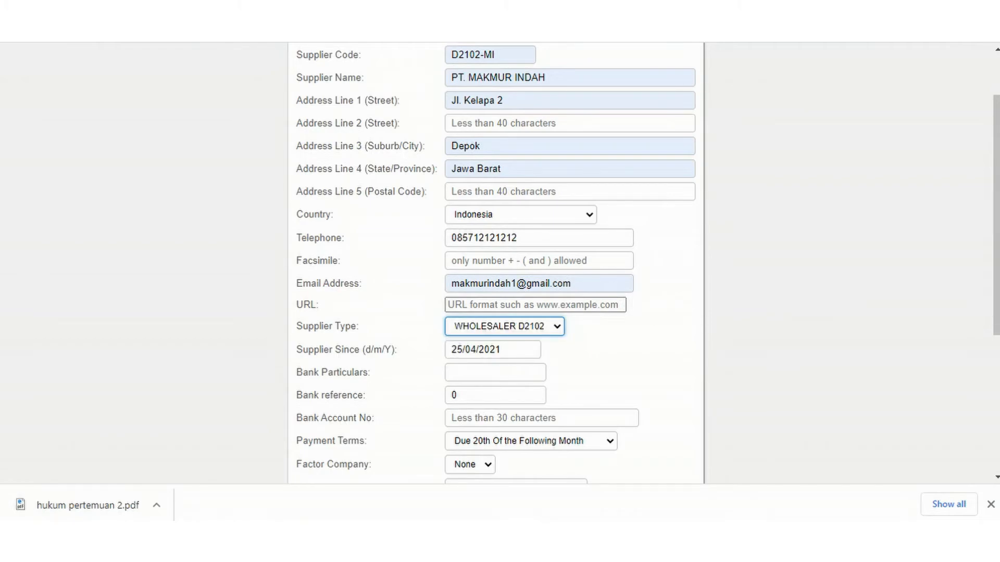
Keep the supplier currency as Indonesian rupiah and insert the new supplier.
scroll(494, 260, down, 2)
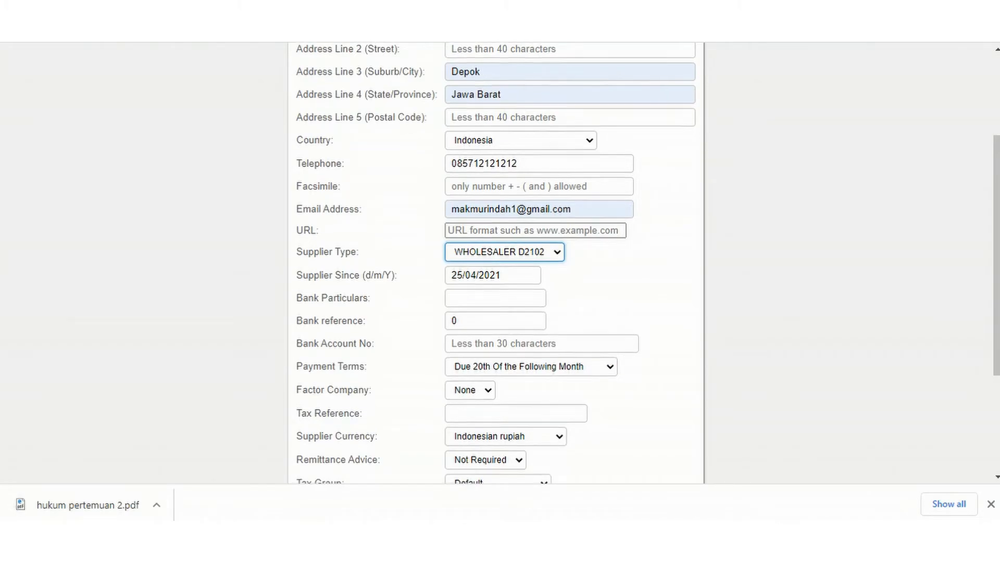
scroll(494, 260, down, 2)
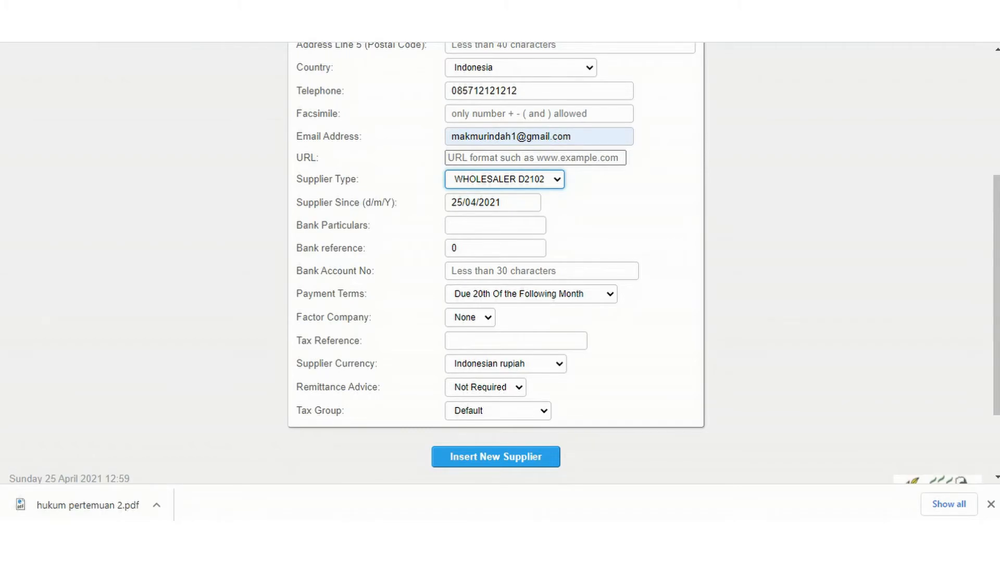
click(505, 364)
click(636, 371)
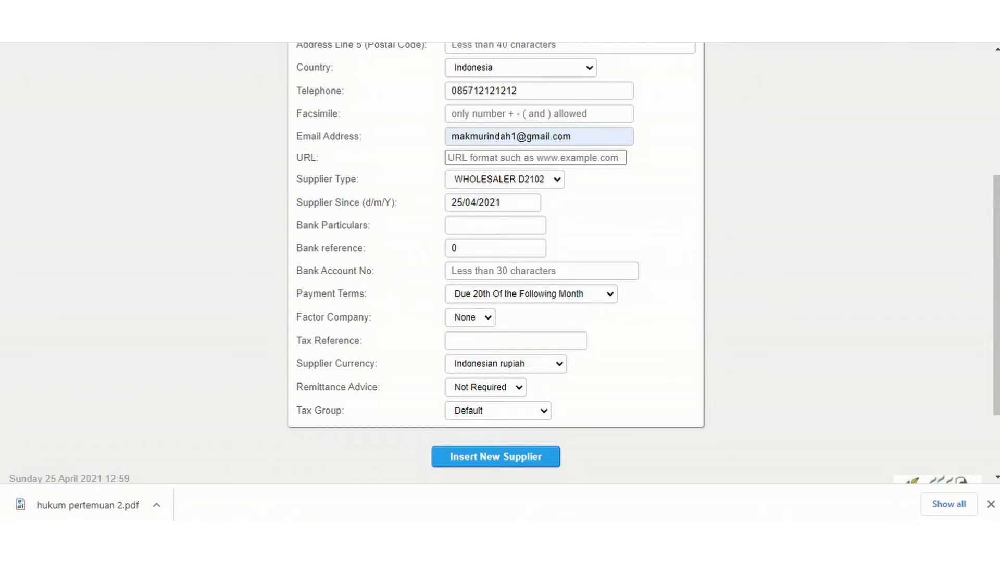
click(496, 457)
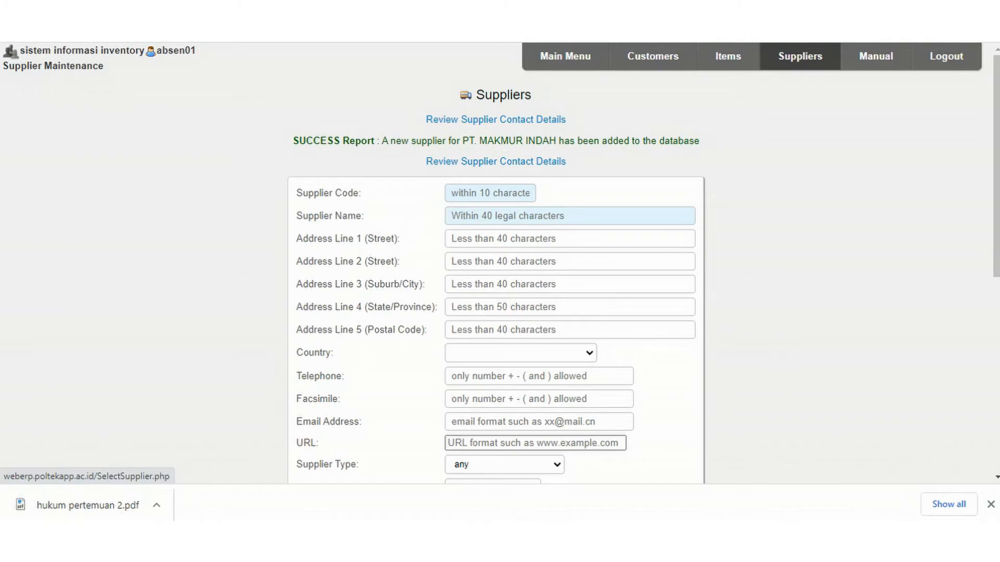
Search for suppliers by partial code d2102, select D2102-MI, and open its details for modification.
click(800, 56)
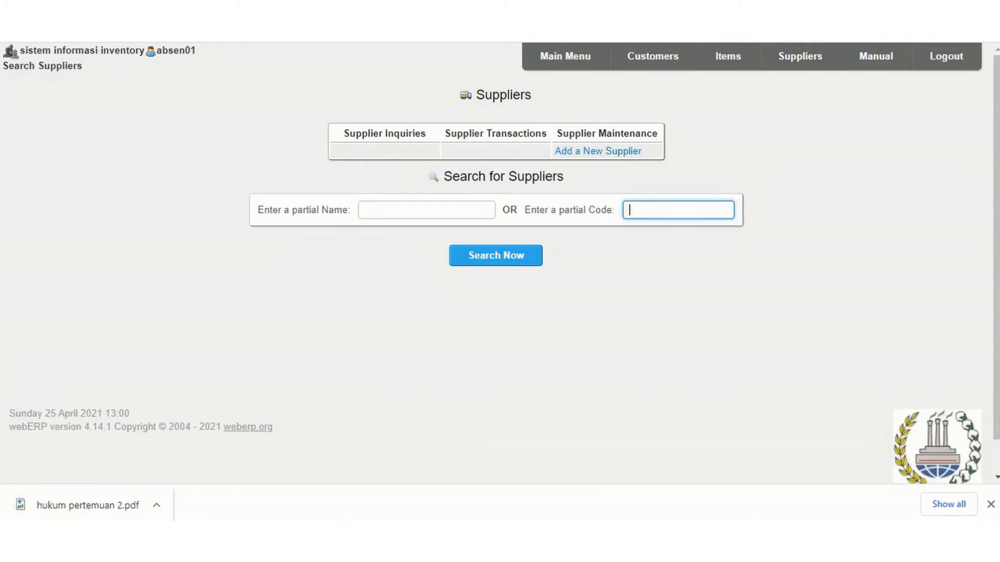
key(Down)
key(Down)
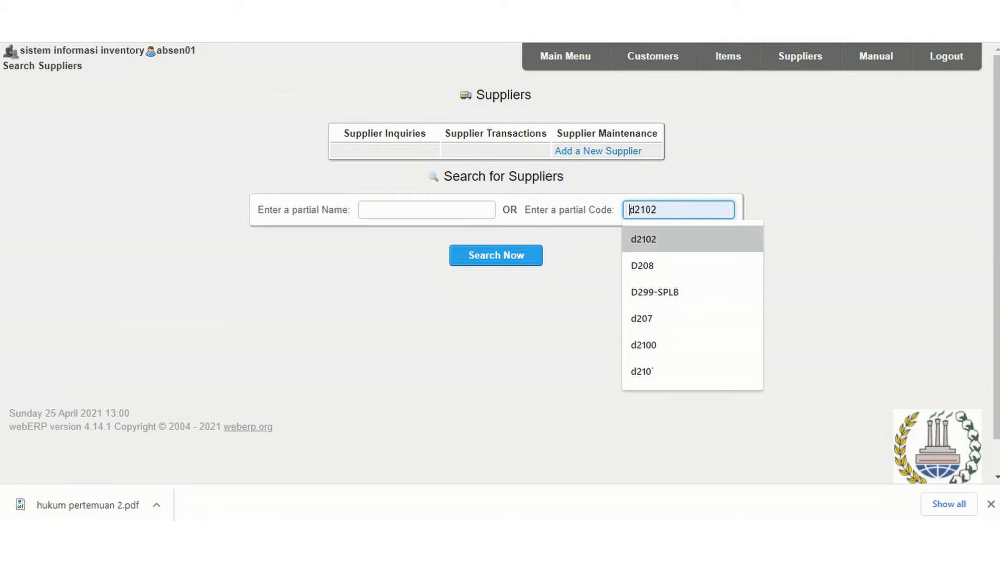
key(Return)
click(495, 255)
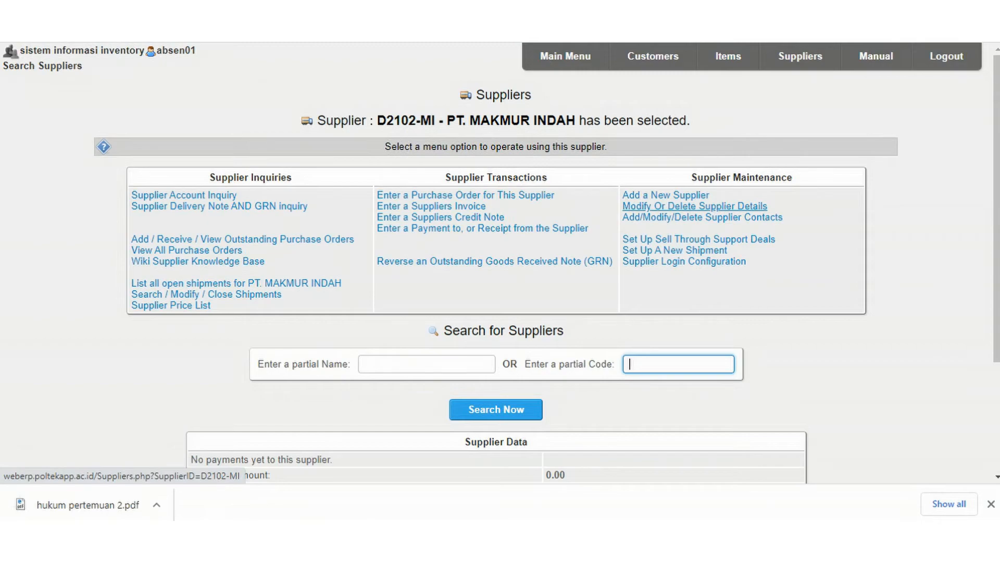
click(694, 207)
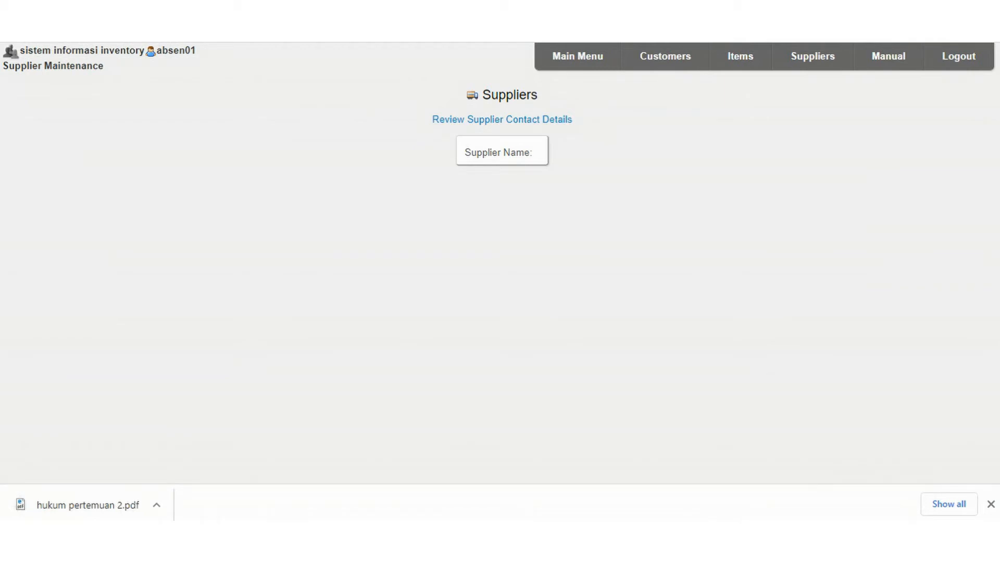
Review the stored details of supplier D2102-MI, from its name and address to its payment terms, currency and tax group.
scroll(496, 262, down, 3)
scroll(496, 263, up, 3)
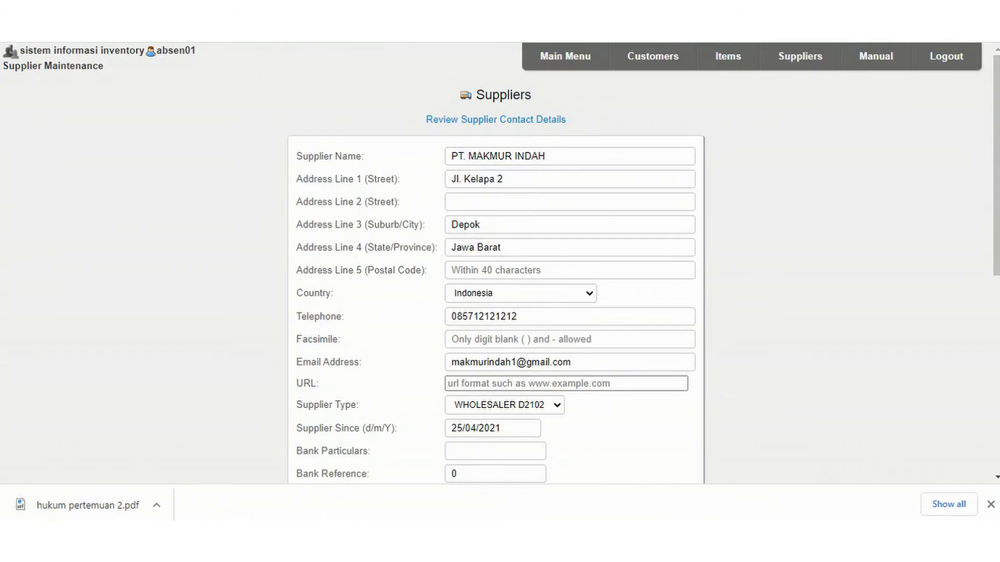
scroll(496, 263, down, 5)
scroll(496, 263, up, 2)
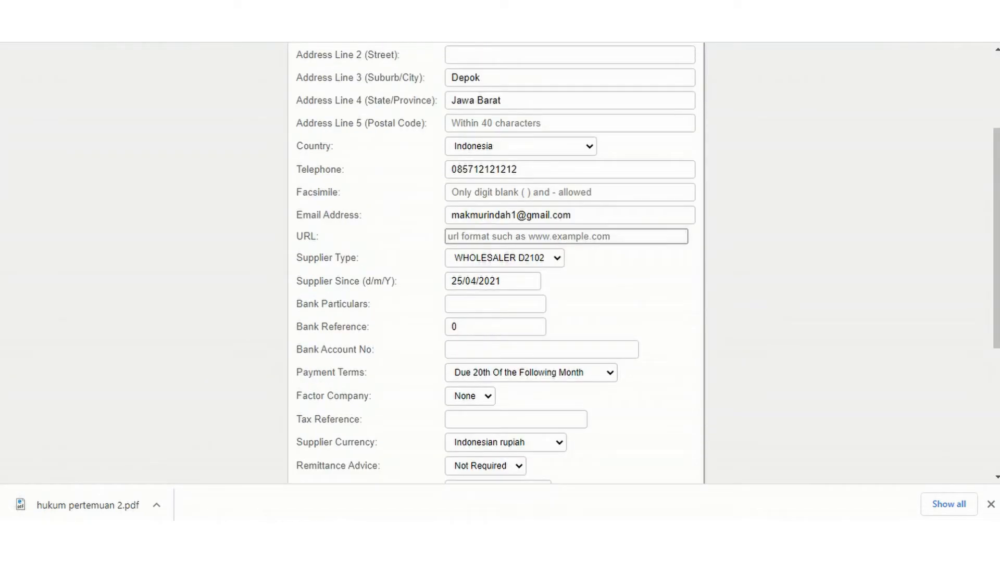
click(521, 147)
scroll(500, 195, up, 1)
click(755, 195)
scroll(496, 262, up, 2)
scroll(496, 263, up, 1)
scroll(495, 263, down, 4)
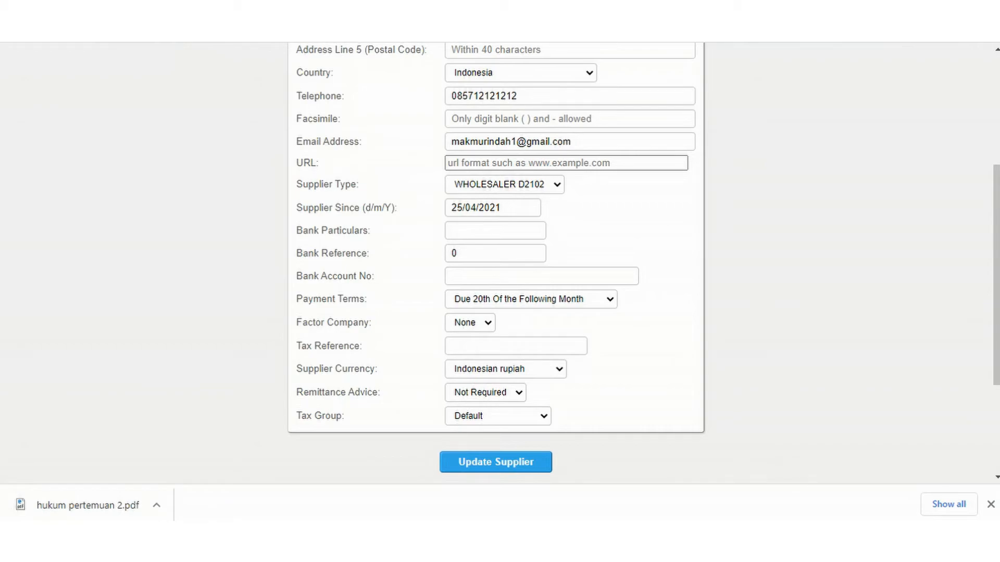
Save the supplier record of D2102-MI as an update.
click(495, 463)
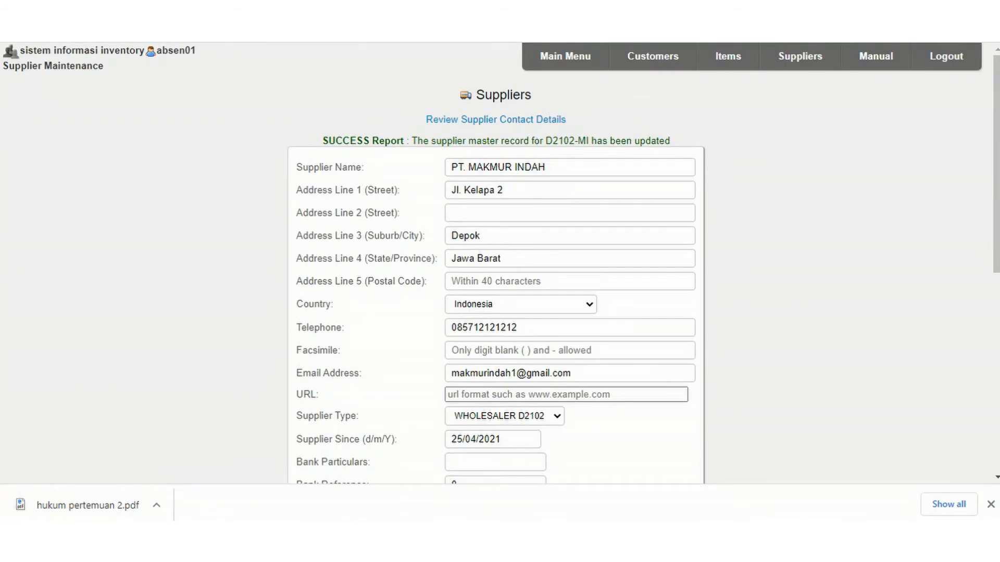
scroll(496, 262, down, 1)
scroll(496, 263, up, 2)
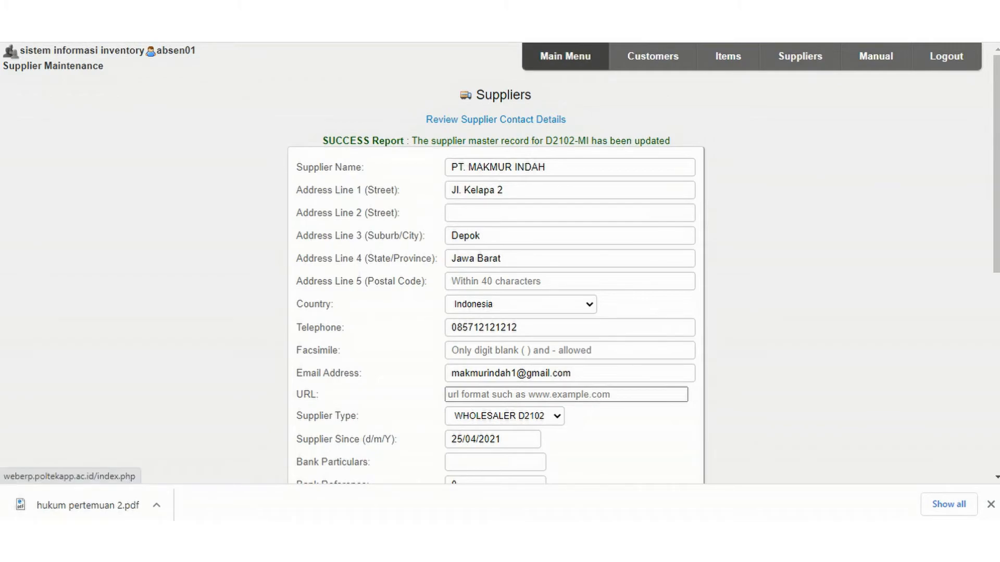
Return to the main menu and open the purchase order authorisation levels with the form for a new entry.
click(565, 56)
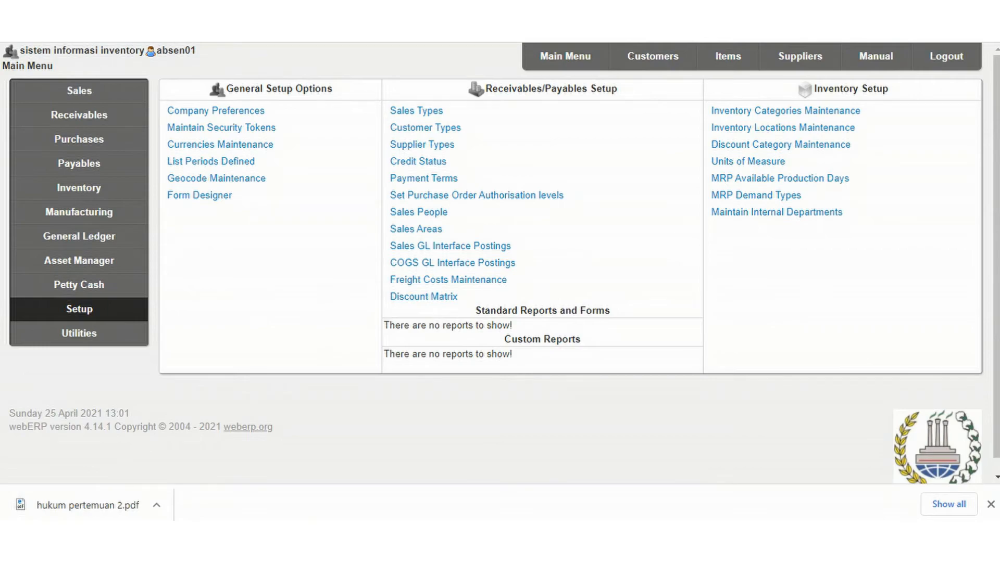
scroll(495, 260, down, 8)
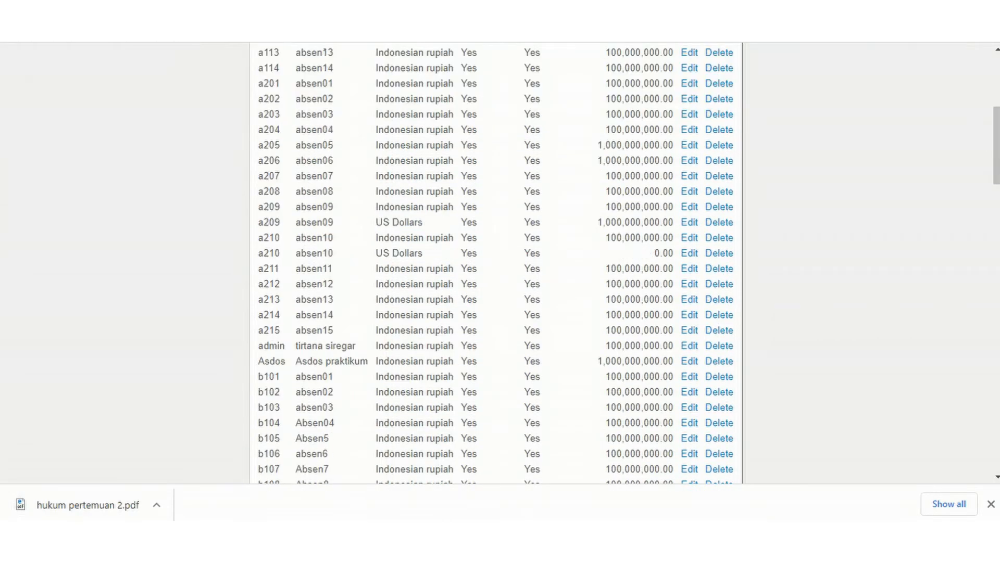
scroll(495, 260, down, 20)
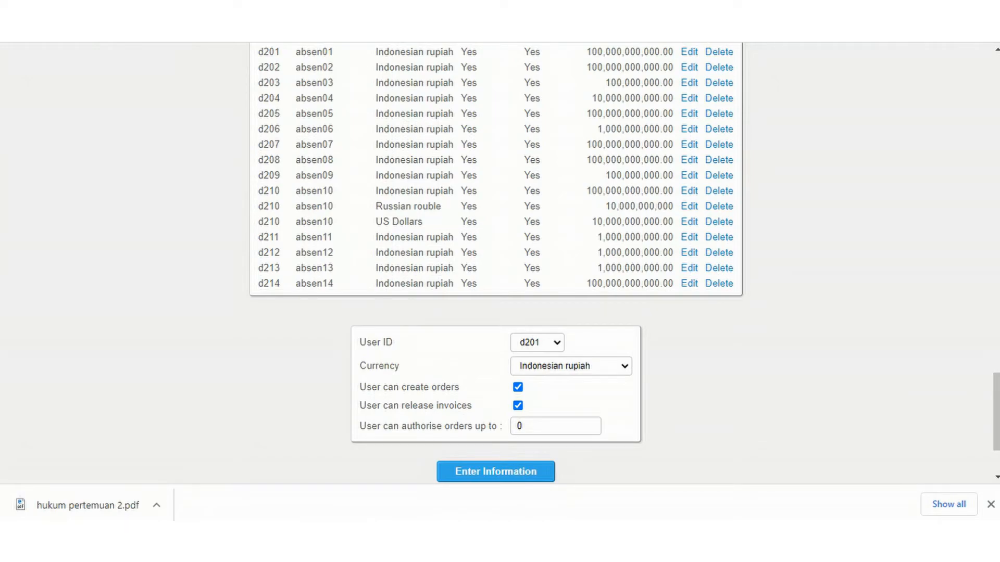
click(555, 426)
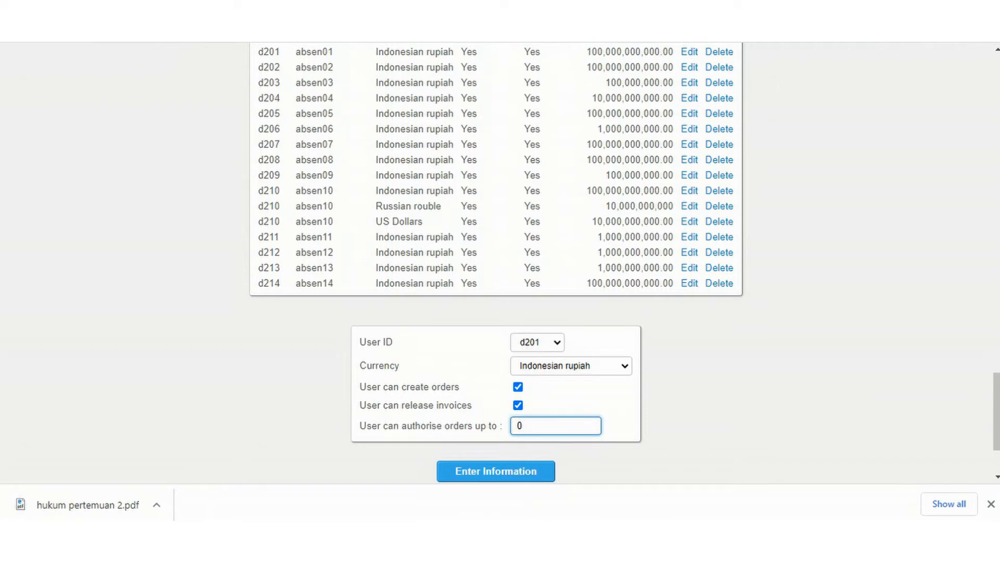
key(ctrl+a)
text(100)
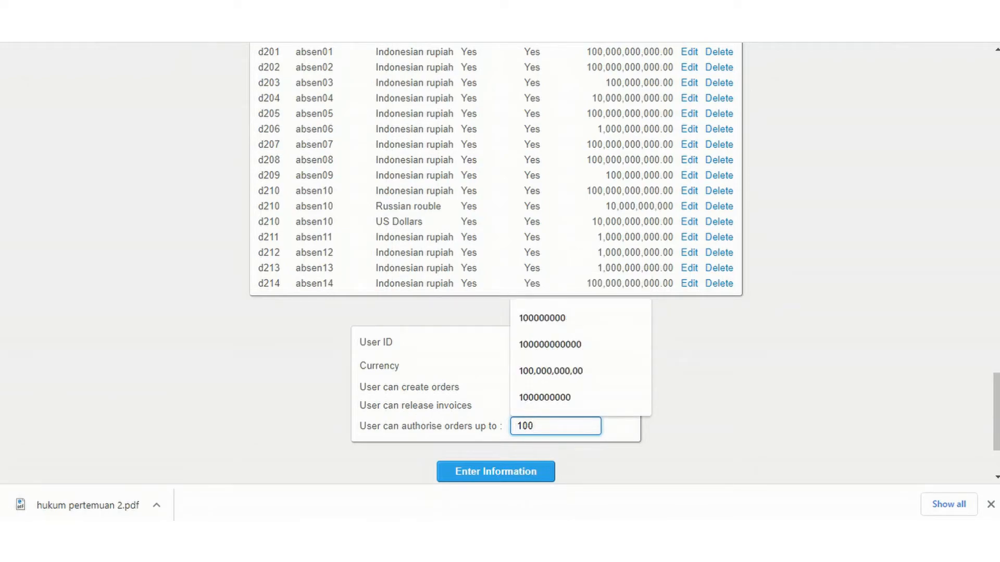
text(000000)
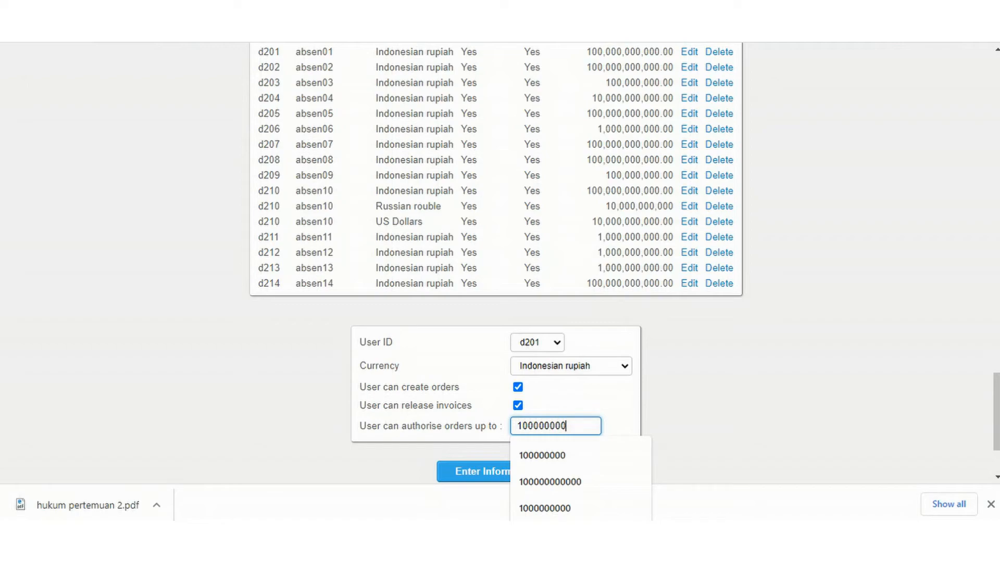
text(000)
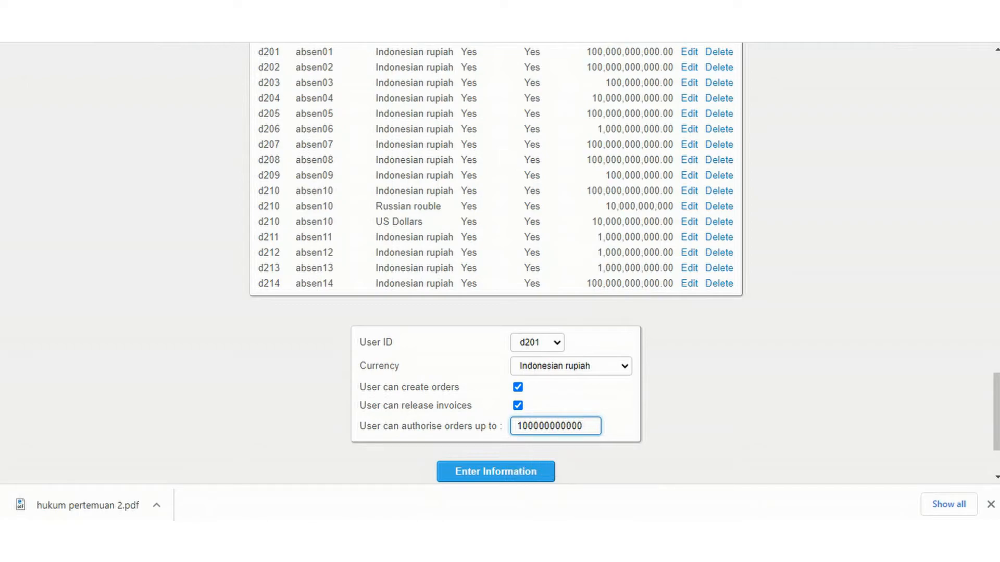
Open the existing Indonesian rupiah authorisation level of user d201 for editing.
scroll(496, 263, up, 5)
scroll(496, 263, down, 3)
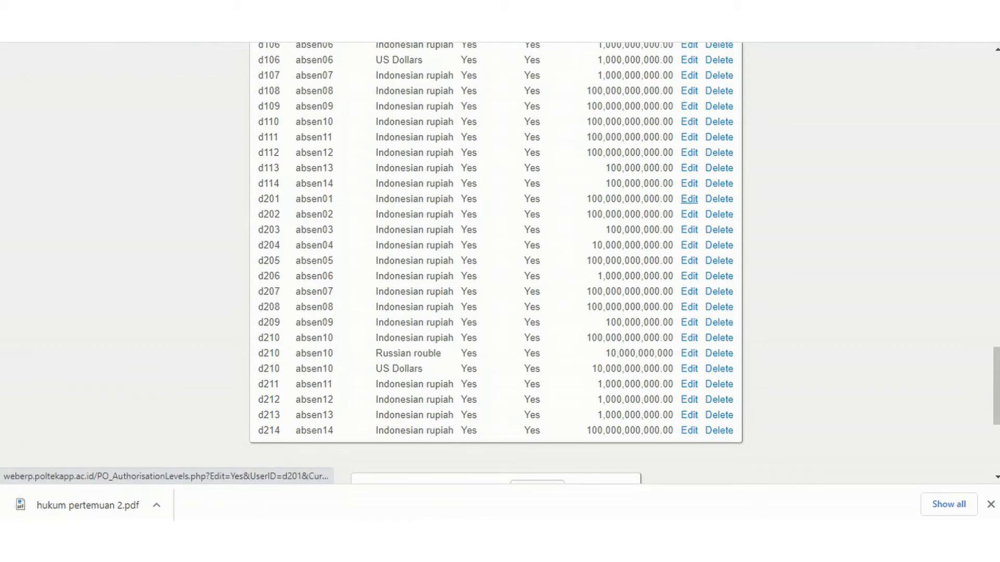
click(689, 200)
scroll(689, 200, down, 18)
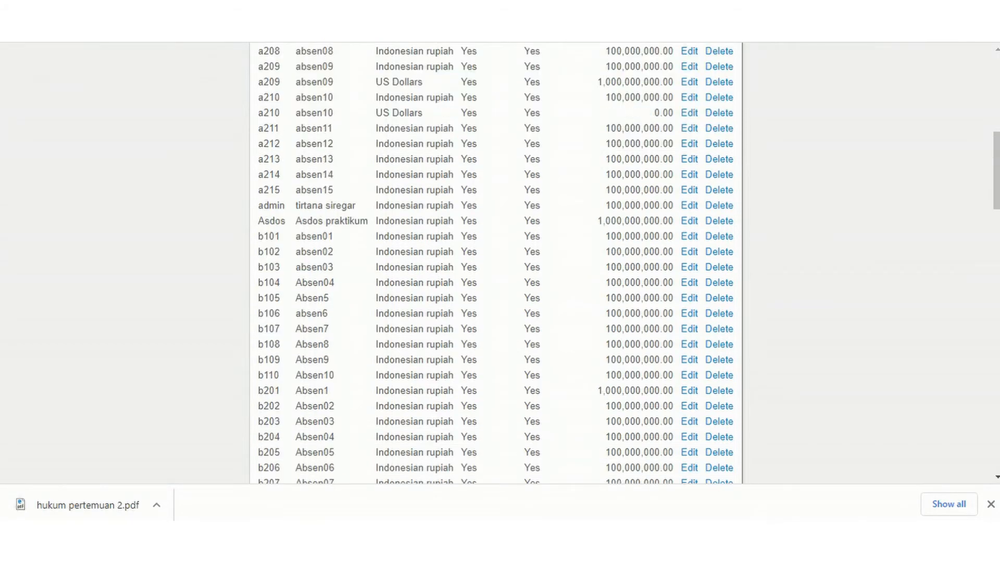
scroll(495, 260, down, 8)
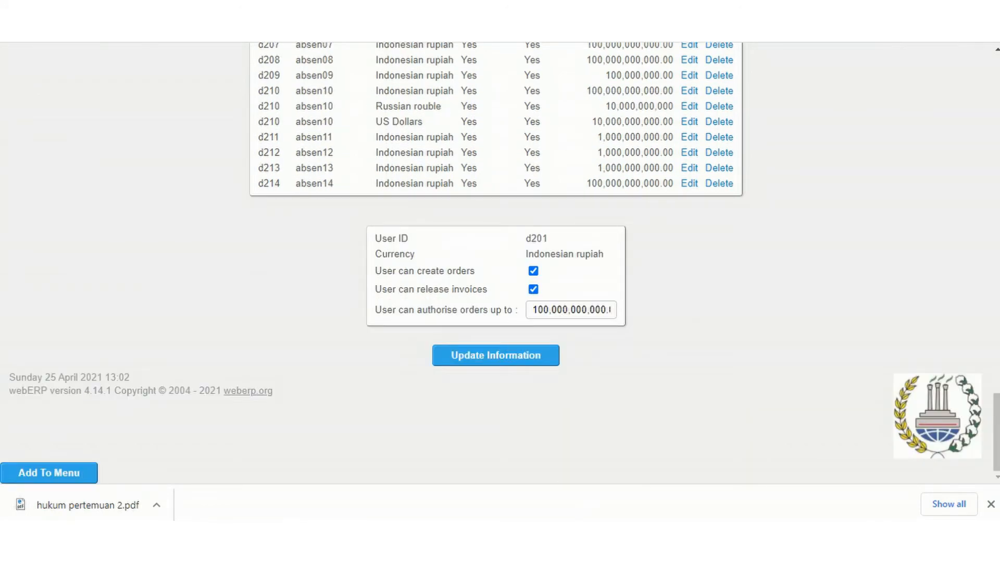
Check the Indonesian rupiah order authorisation limit of user d201 and look through the list of purchase order authorisation levels.
click(607, 310)
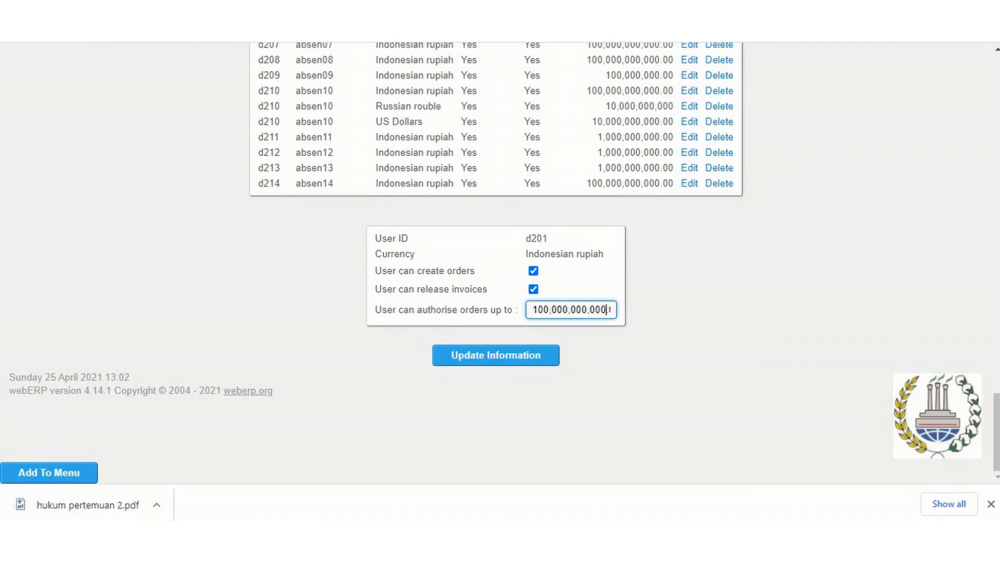
click(687, 291)
scroll(495, 263, down, 5)
scroll(495, 263, down, 20)
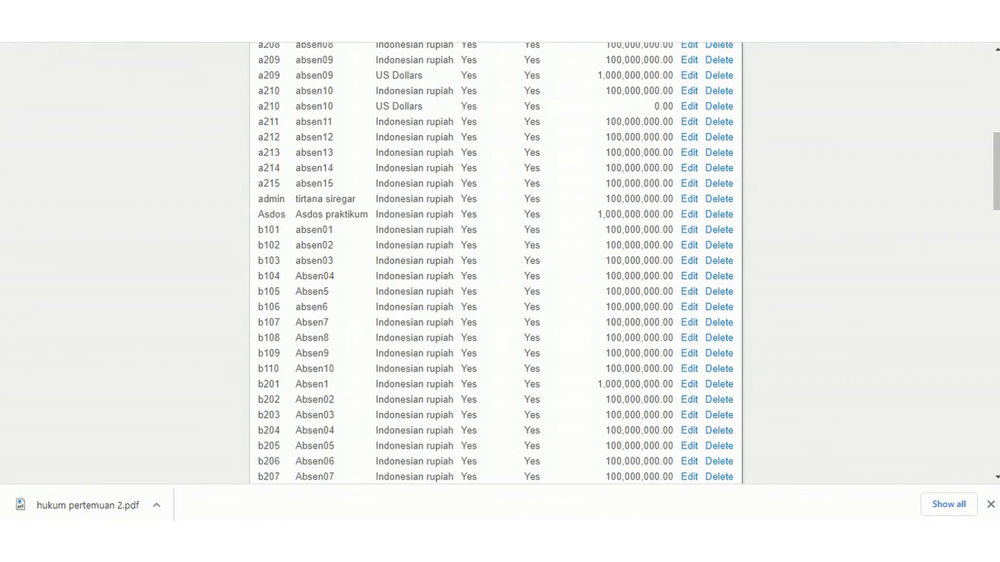
scroll(496, 263, up, 2)
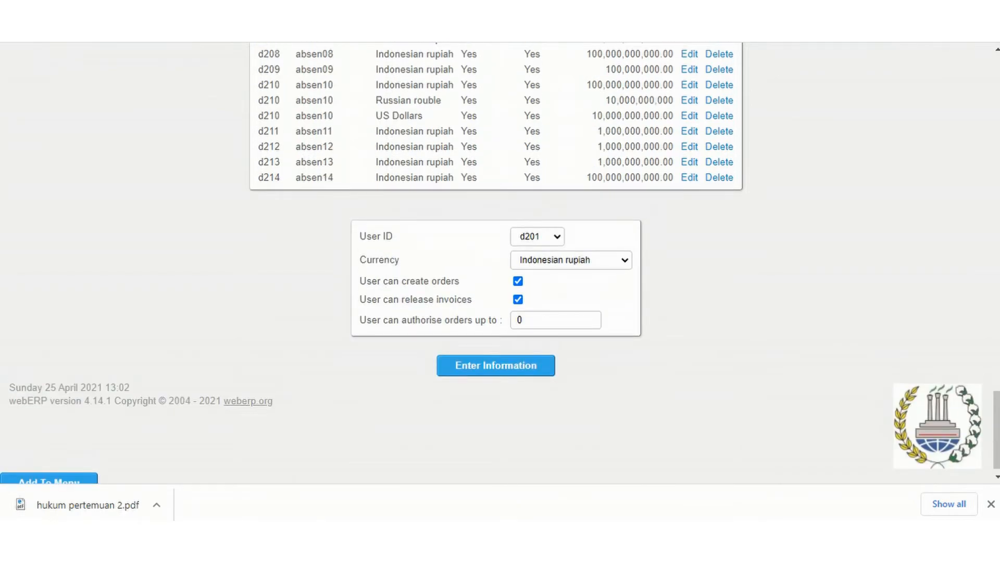
scroll(496, 263, up, 20)
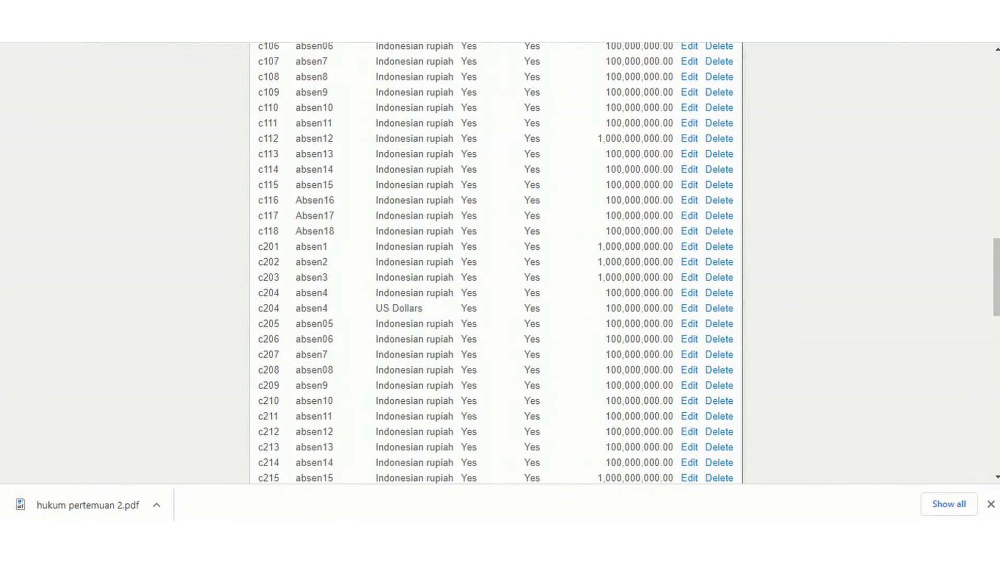
scroll(496, 263, up, 4)
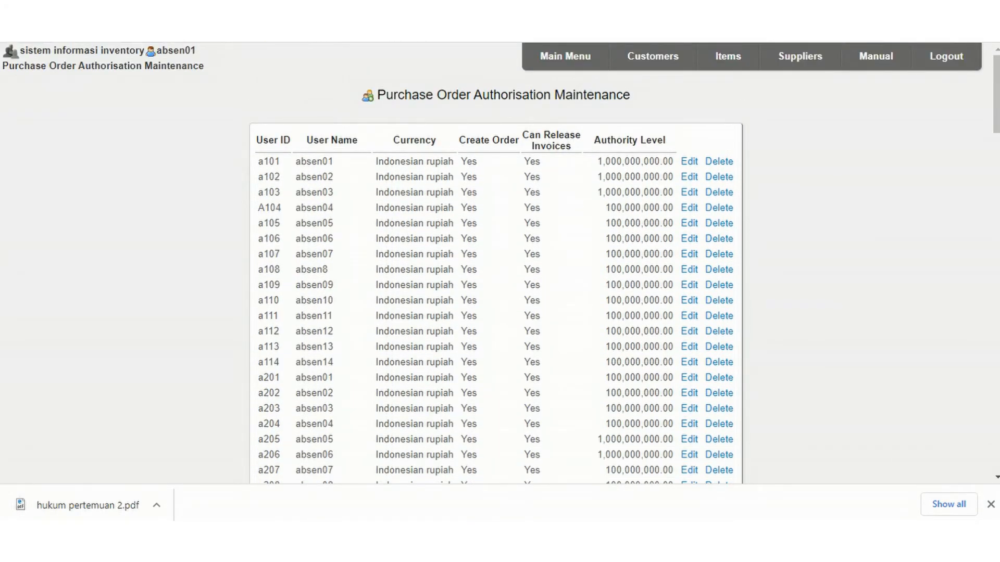
Return to the main menu and open the inventory items with the form for inserting a new item.
click(565, 56)
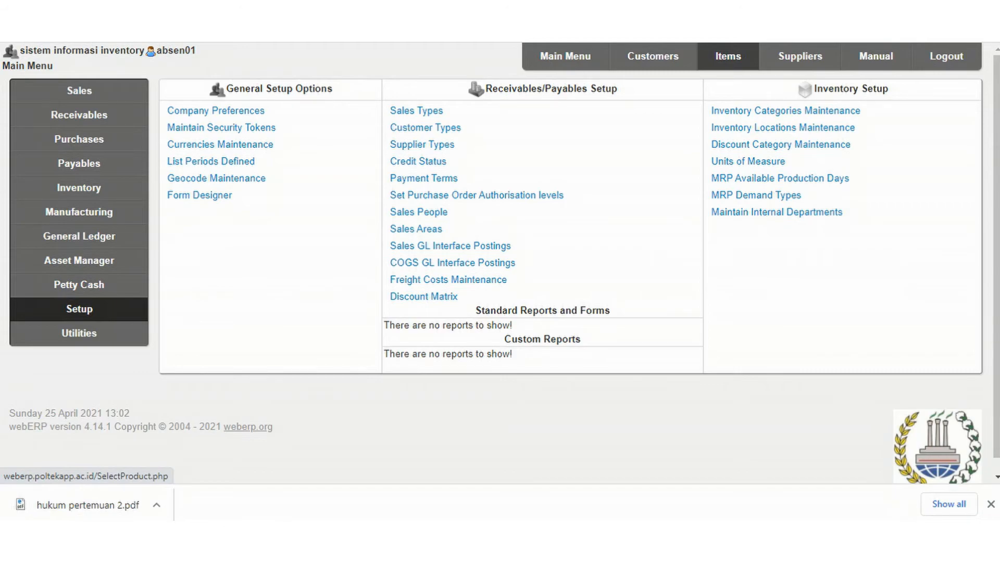
click(727, 56)
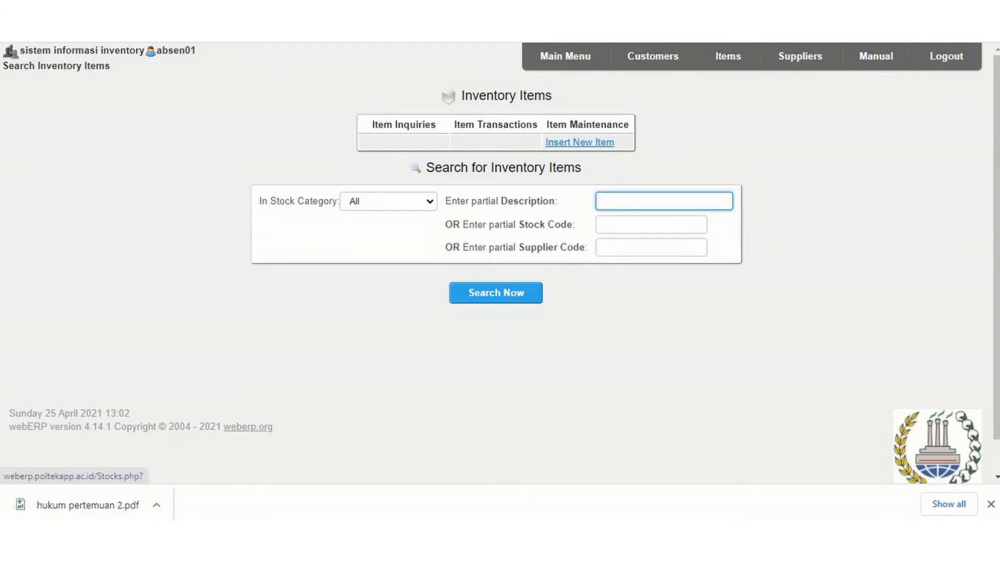
click(579, 142)
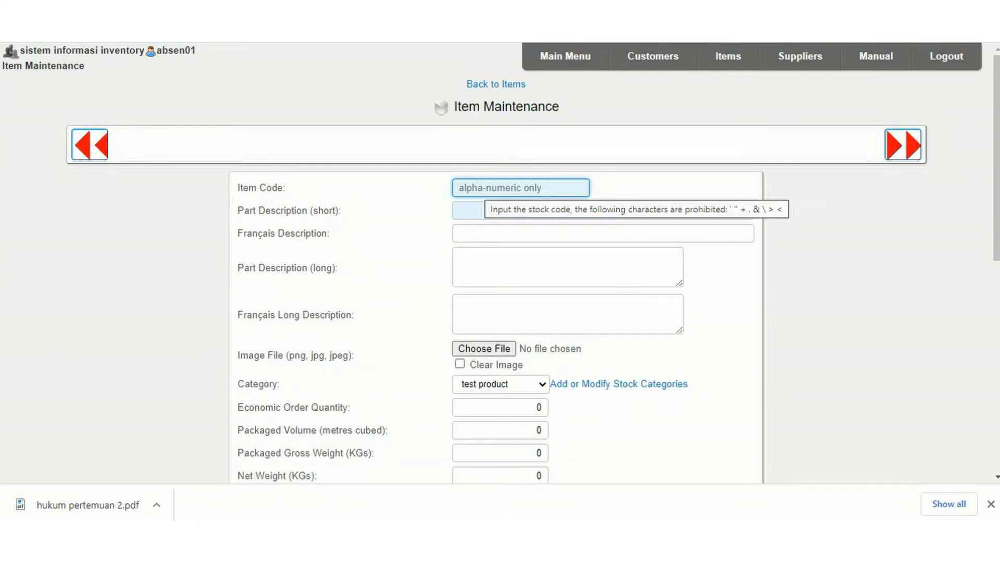
Enter D2102-LTP as the new item's code and LAPTOP ASUS as its short part description.
text(D2102-)
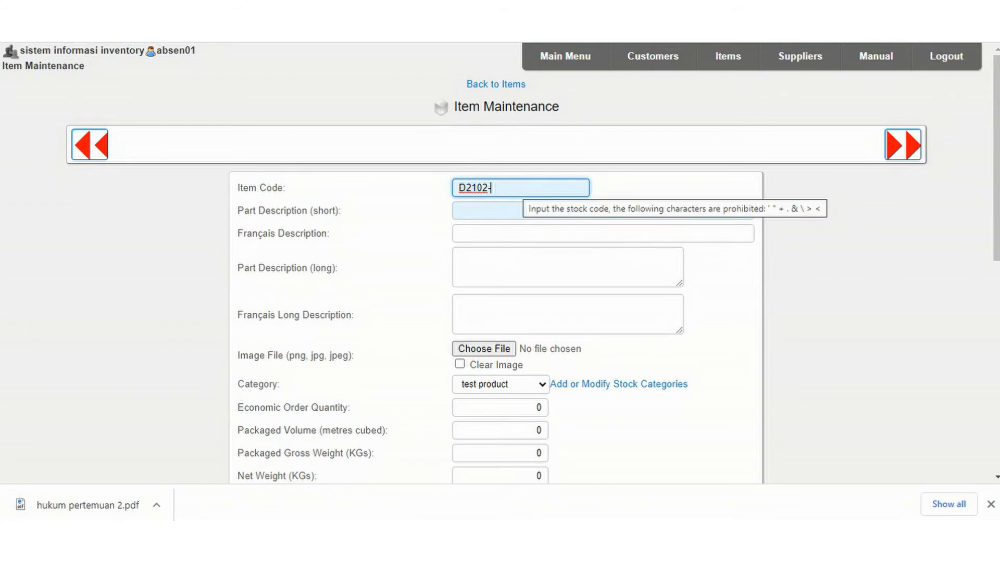
text(LTP)
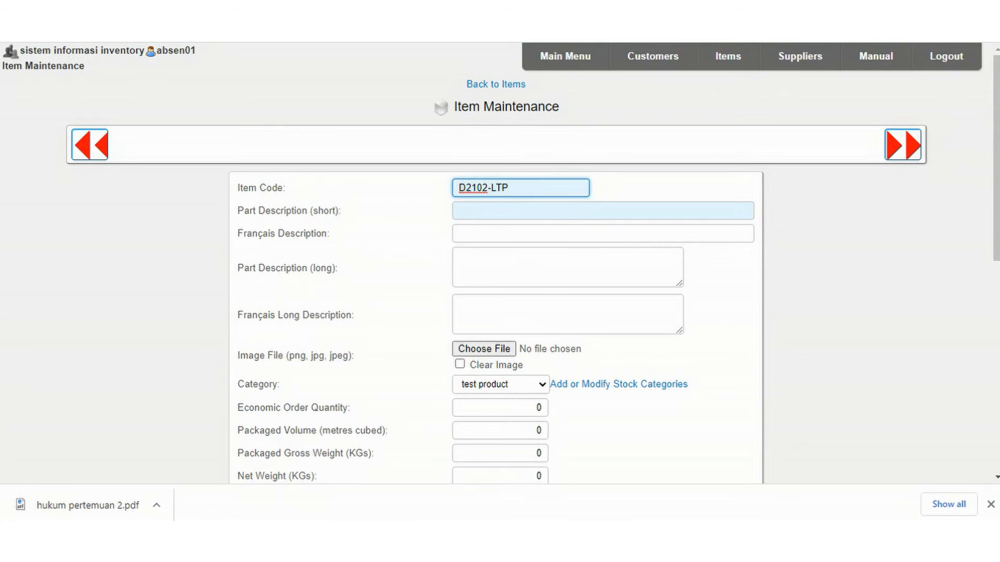
click(500, 211)
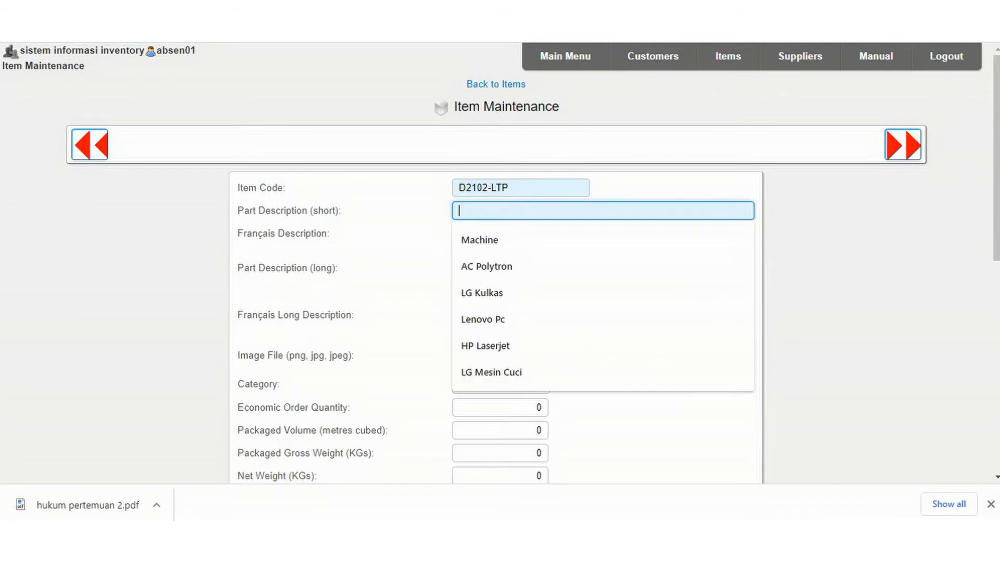
text(LAPTOP ASUS)
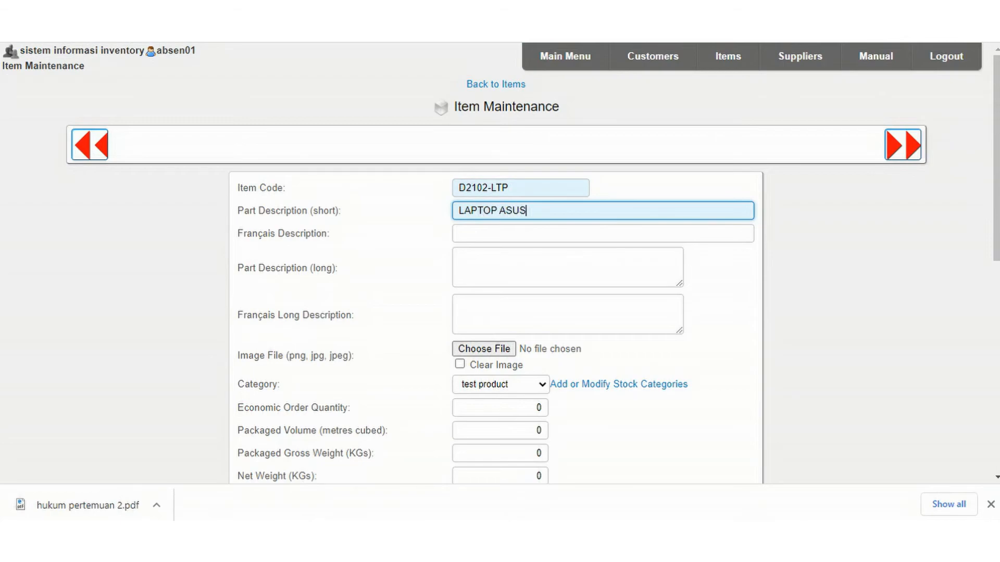
click(499, 234)
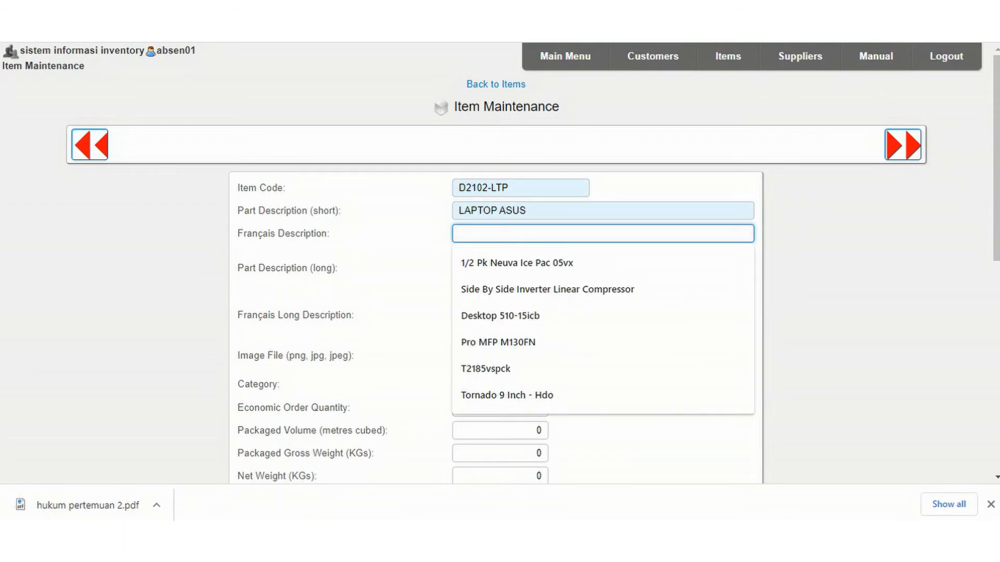
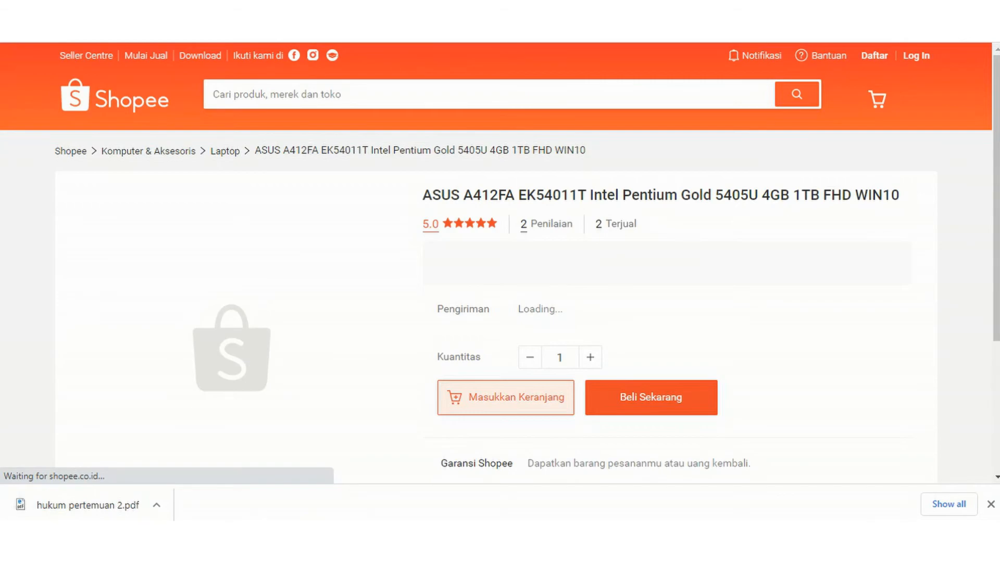
Copy the model number A412FA EK54011T from the Shopee laptop listing into the item's Français Description.
drag(463, 194, 587, 195)
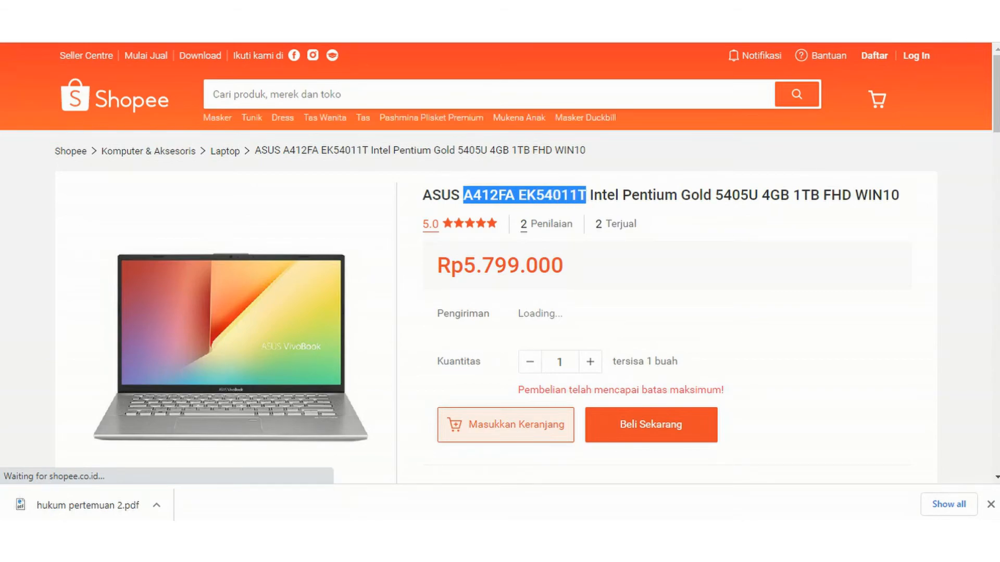
key(ctrl+c)
key(alt+Tab)
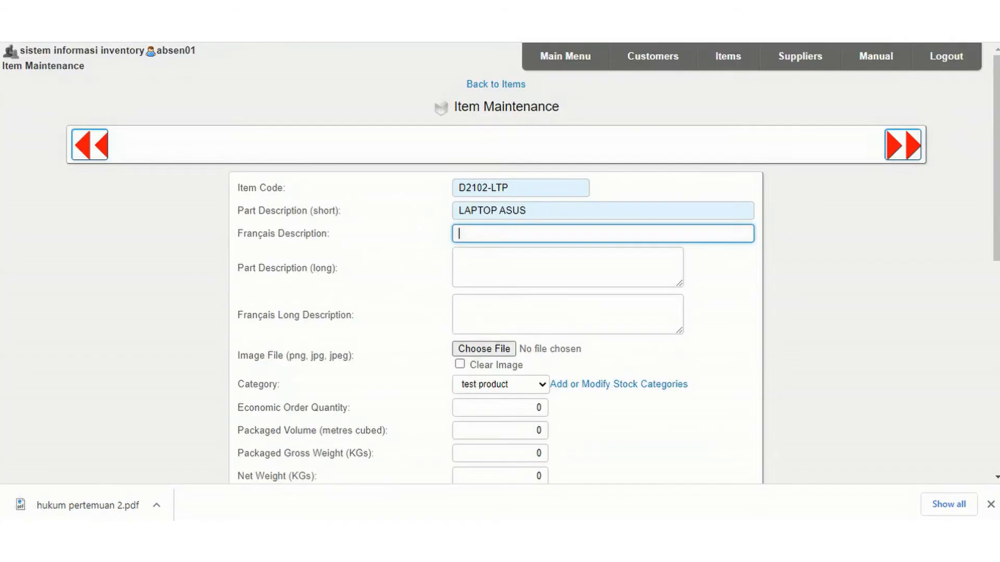
key(ctrl+v)
click(459, 256)
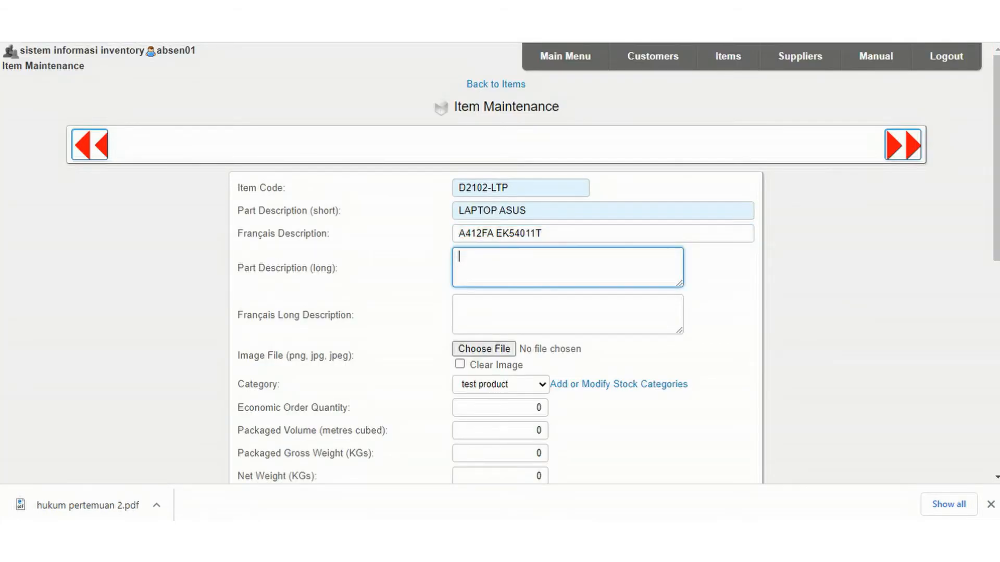
Copy the full Shopee product title of the ASUS A412FA laptop into both the long part description and the Français long description.
key(ctrl+Tab)
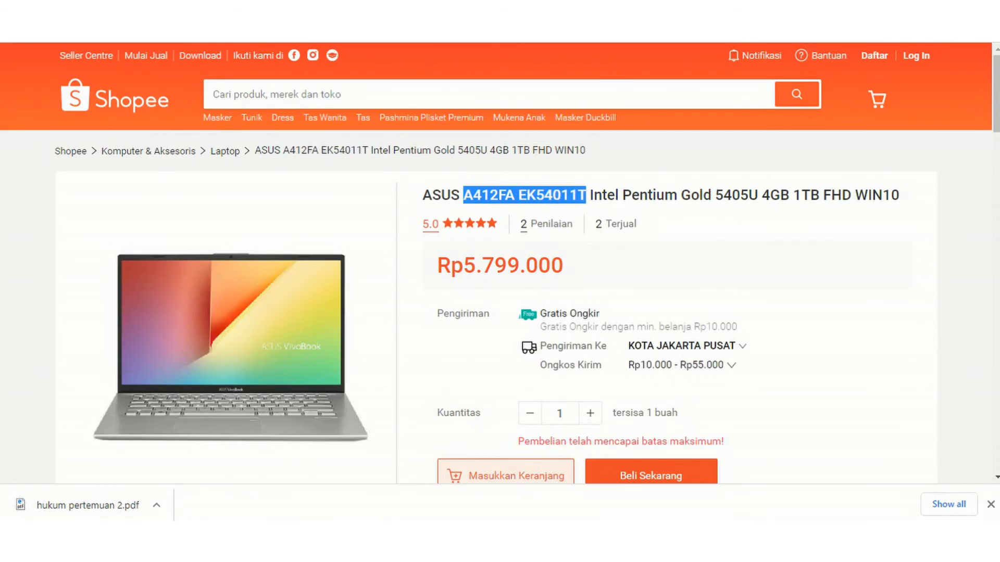
click(525, 195)
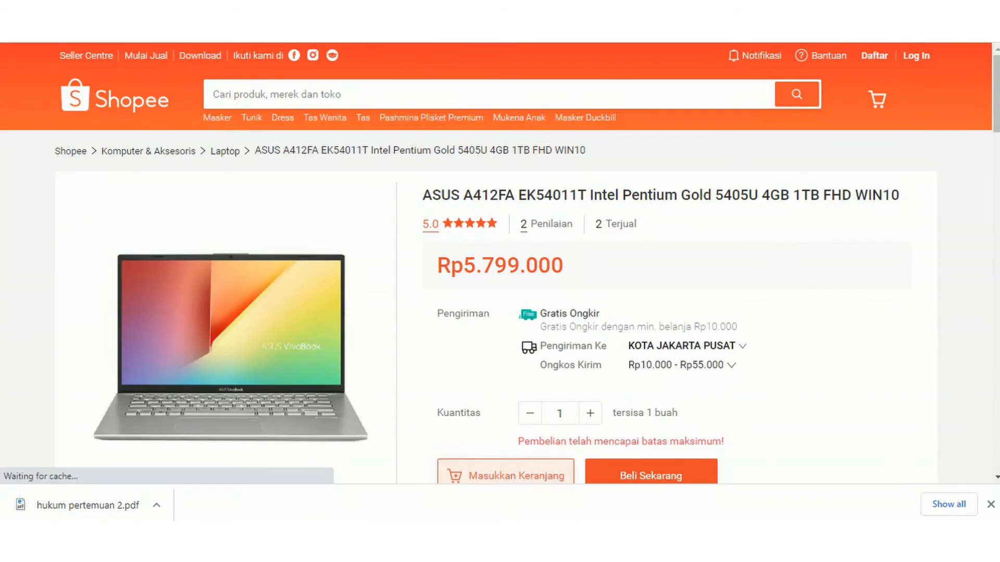
drag(422, 195, 899, 196)
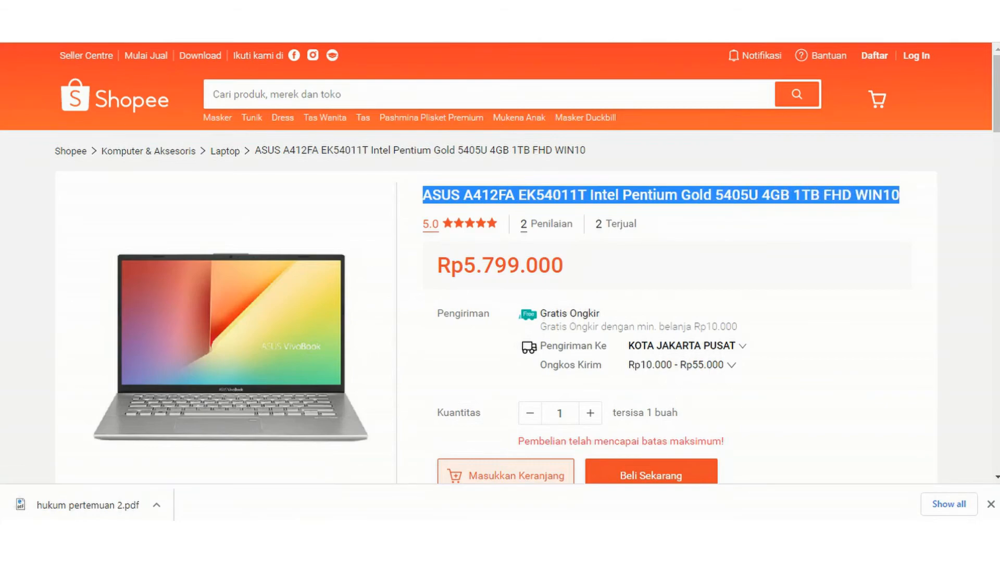
key(ctrl+c)
key(ctrl+Tab)
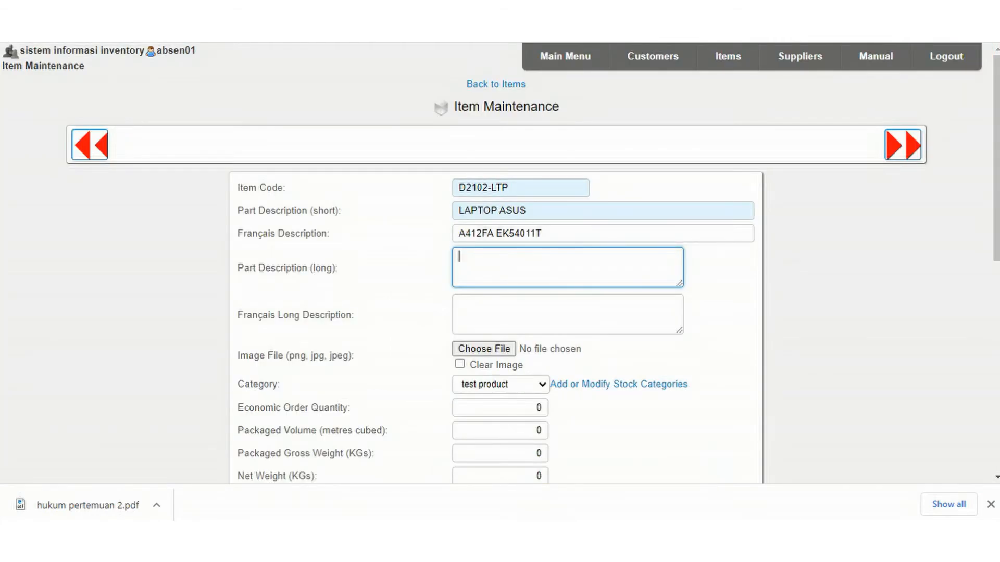
key(ctrl+v)
key(Tab)
key(ctrl+v)
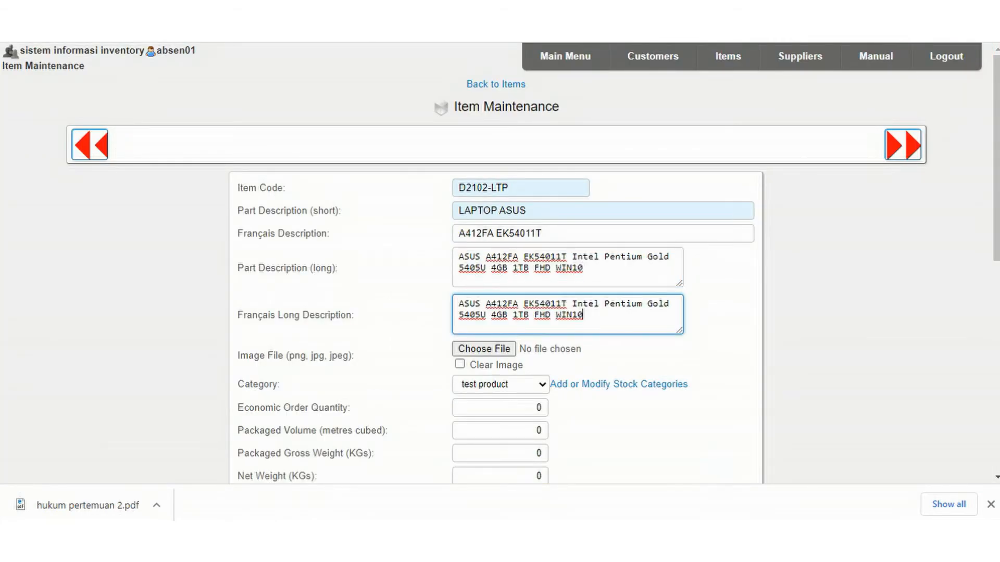
Set the new item's stock category to ELEKTRONIK.
scroll(500, 260, down, 1)
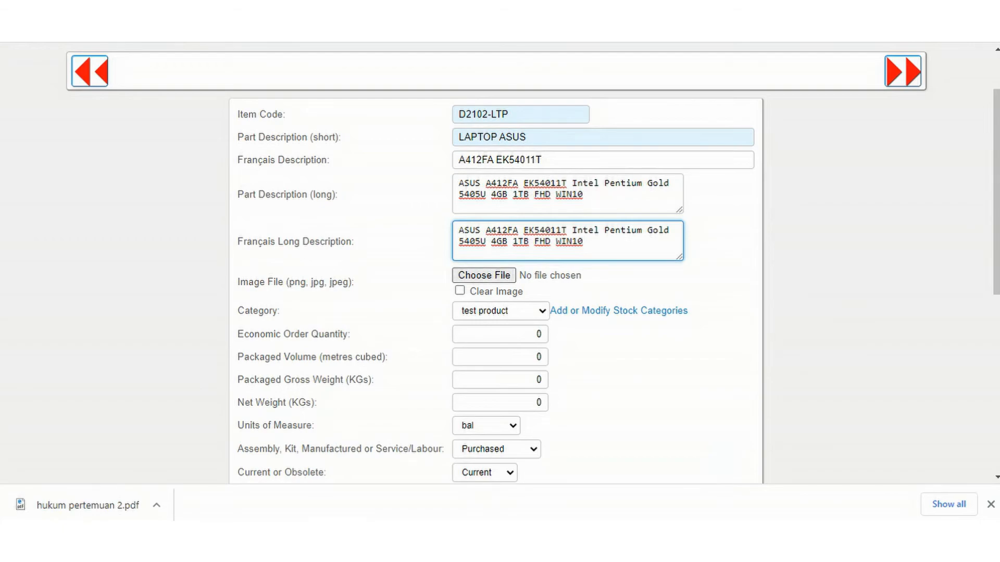
click(501, 311)
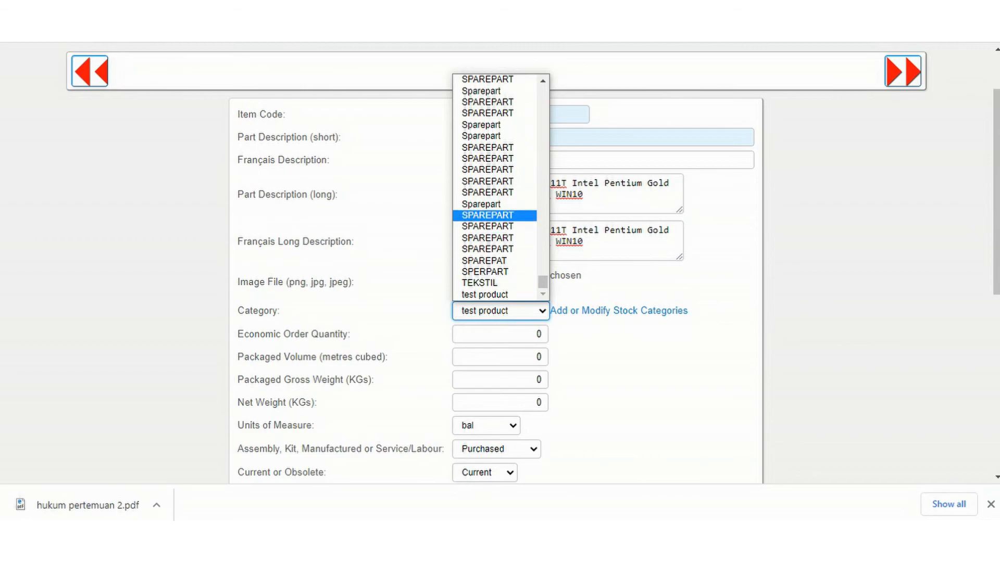
scroll(495, 187, up, 3)
scroll(486, 192, up, 10)
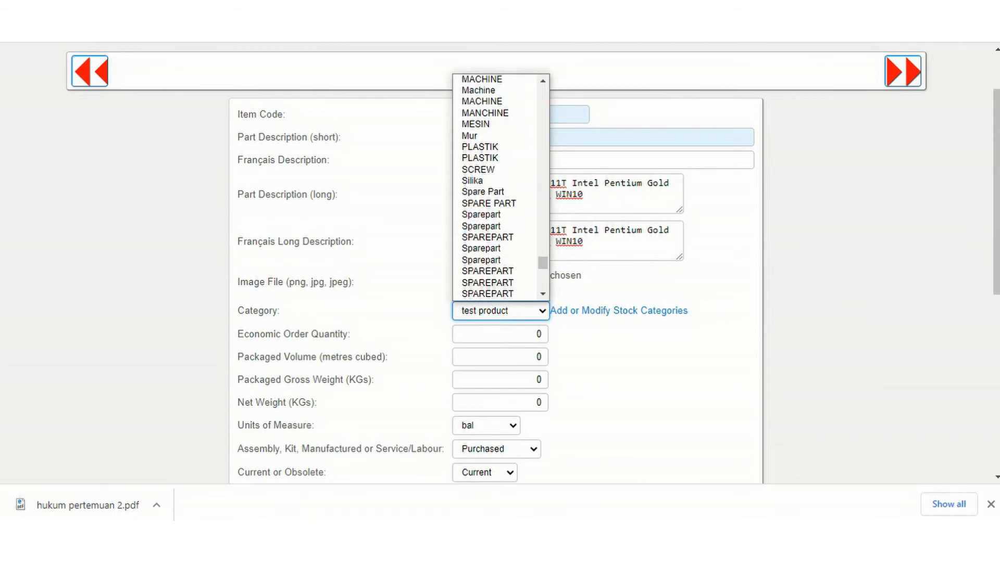
scroll(495, 188, up, 8)
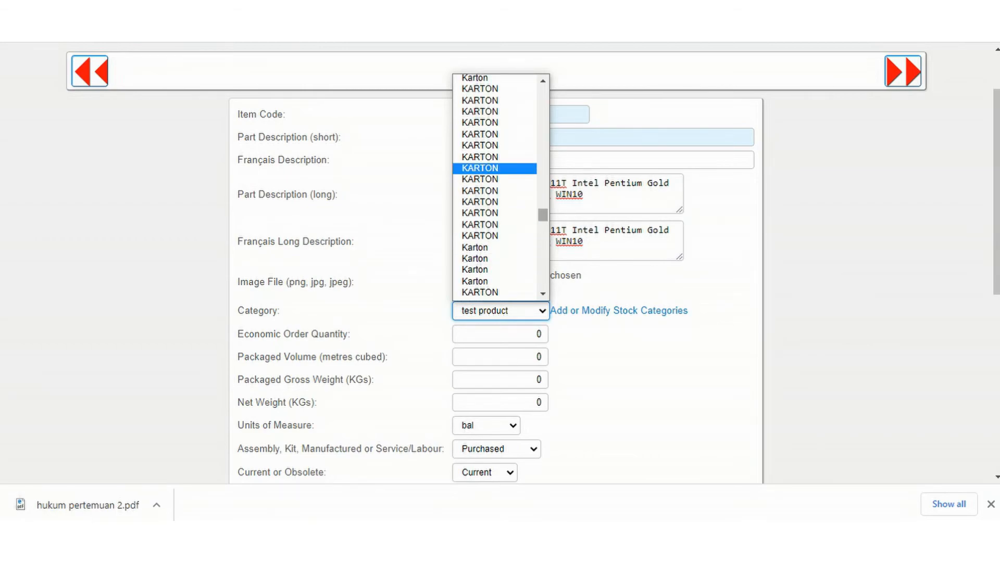
scroll(495, 188, down, 3)
click(489, 189)
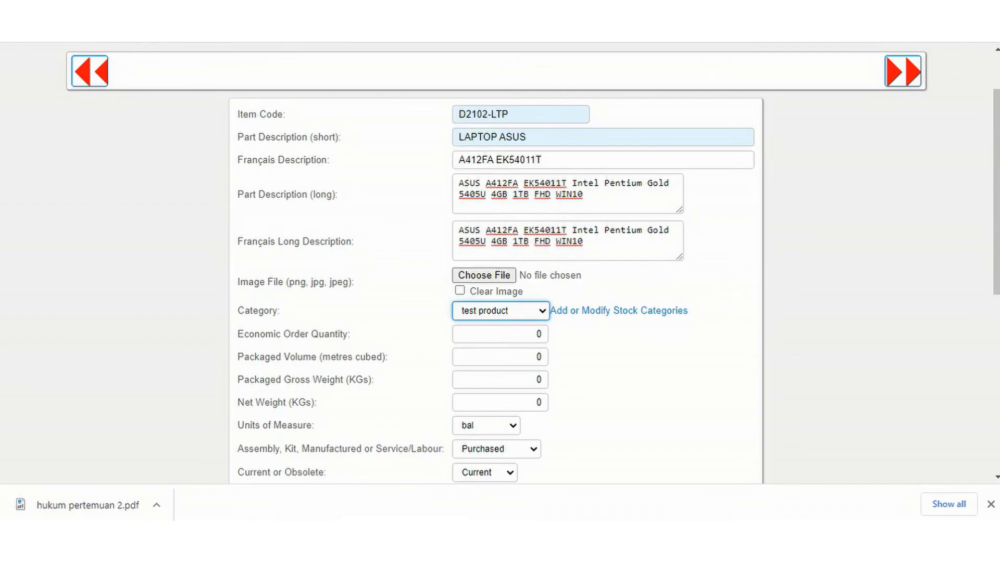
Set the new item's units of measure to UNIT.
scroll(495, 263, down, 2)
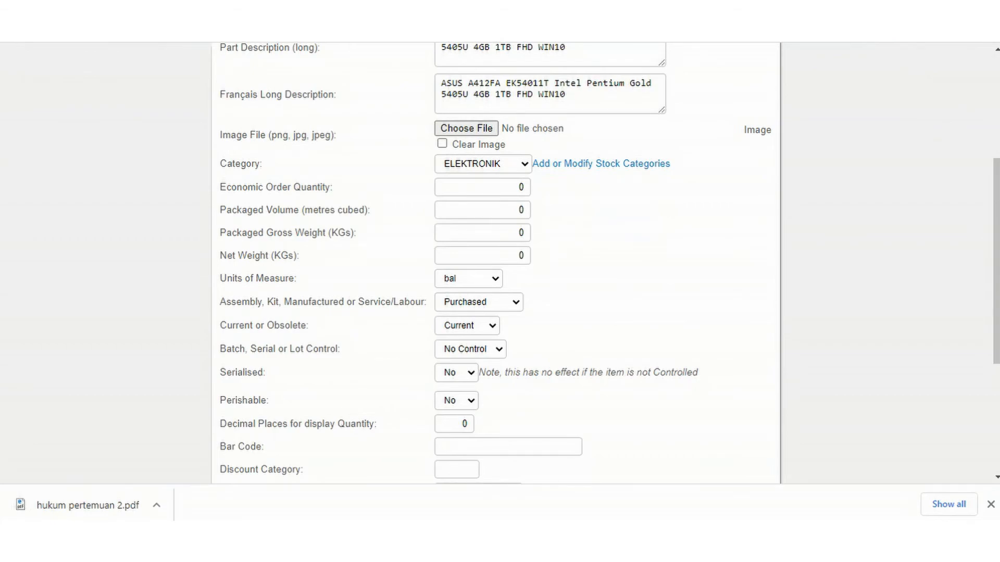
click(469, 279)
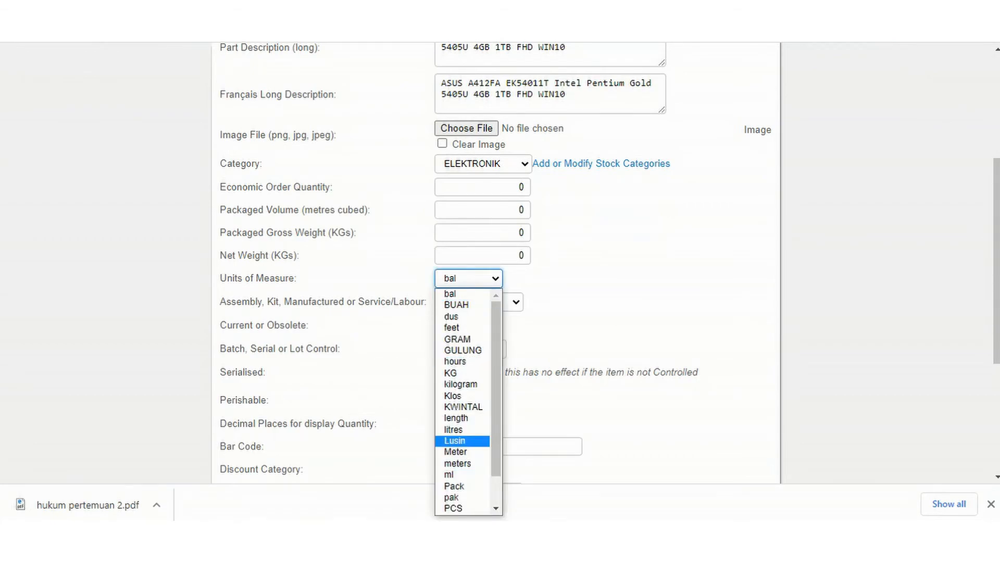
key(Down)
key(Down)
key(Down)
key(Down)
key(Down)
key(Down)
key(Down)
key(Down)
key(Down)
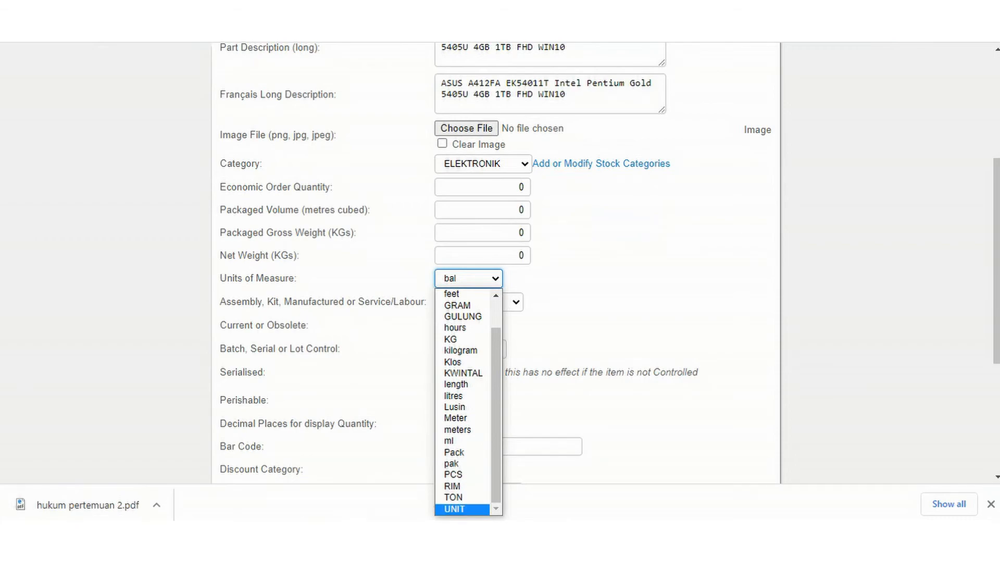
key(Return)
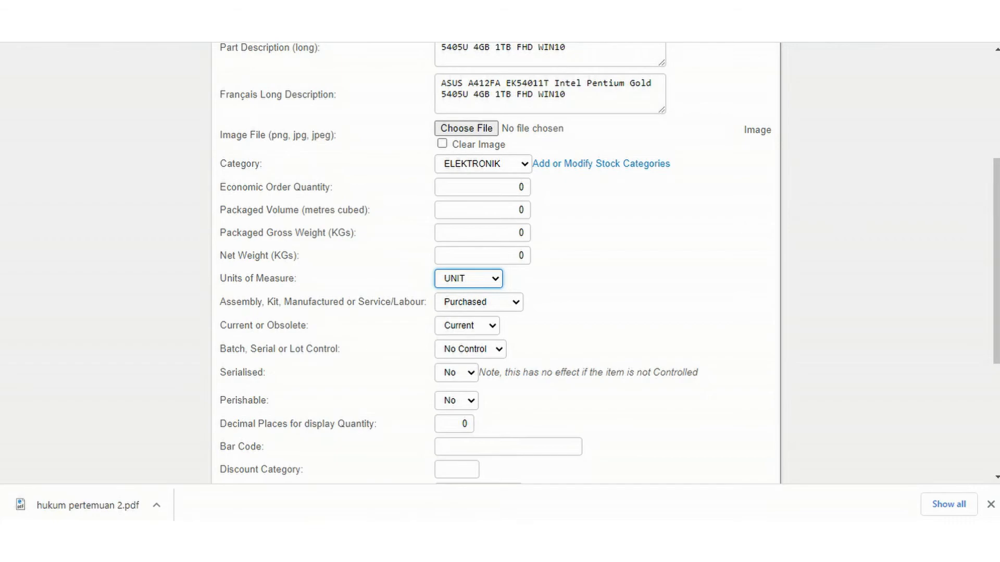
Set the item's tax category to Exempt and add the new item to the database.
scroll(500, 261, down, 2)
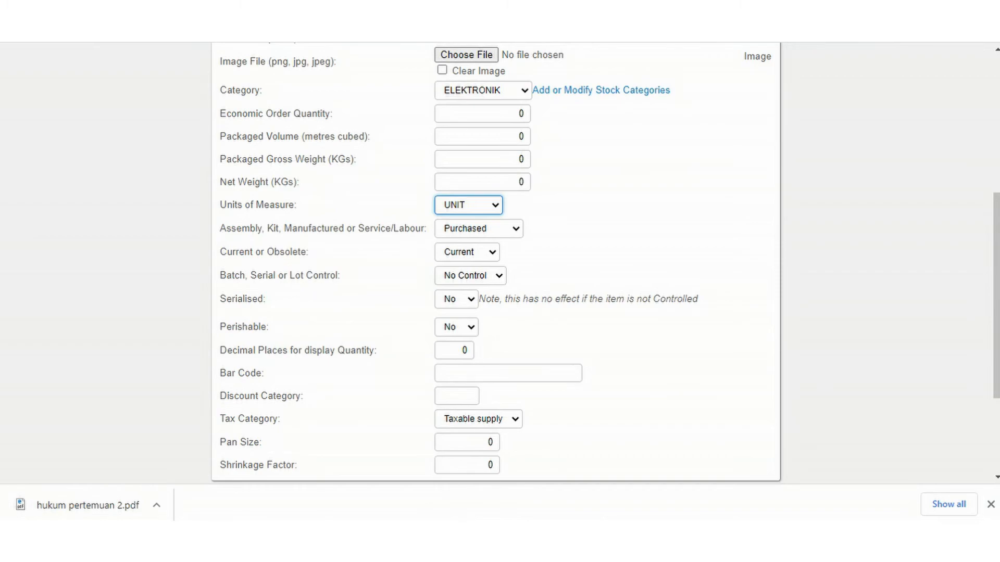
click(478, 419)
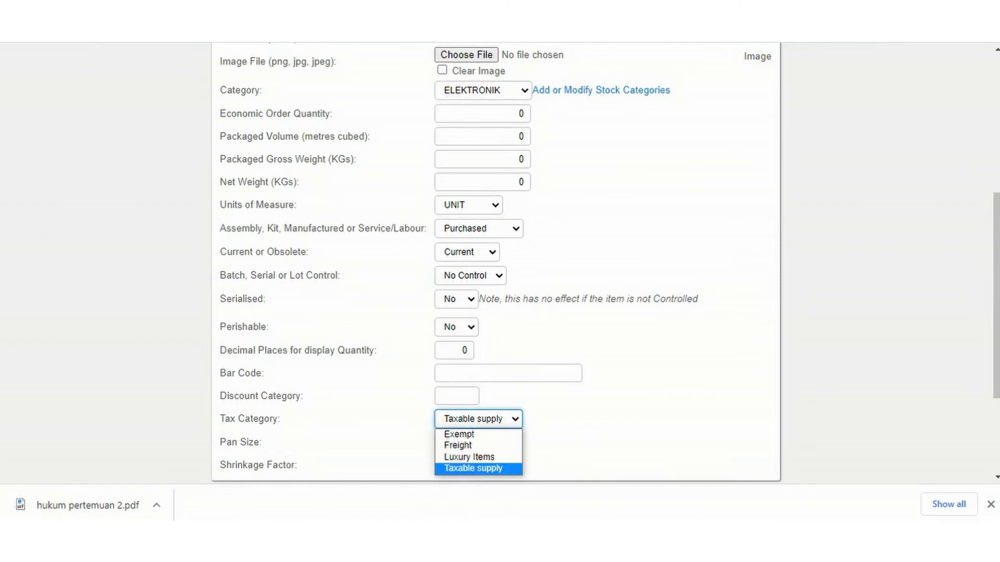
click(468, 435)
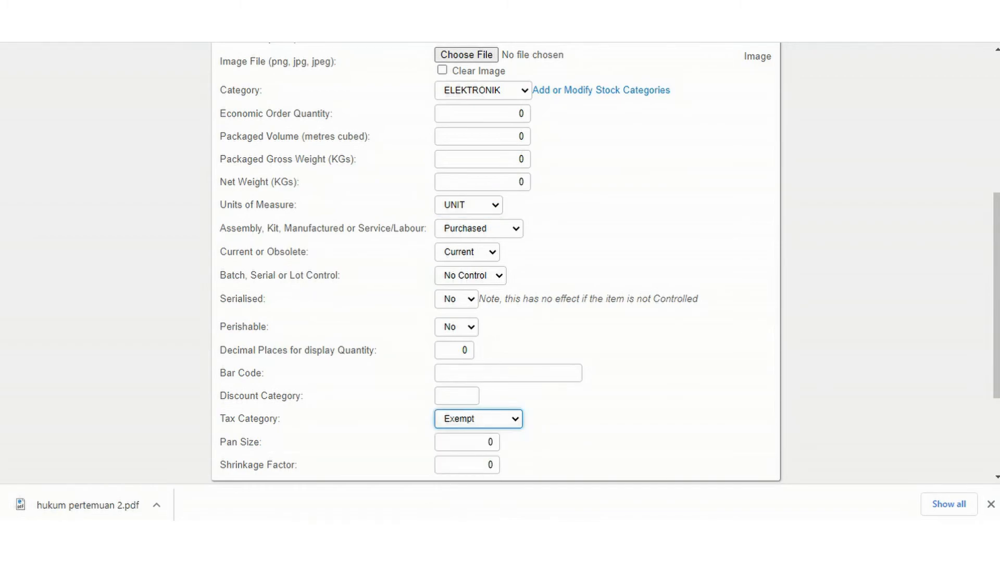
scroll(495, 261, down, 2)
click(477, 437)
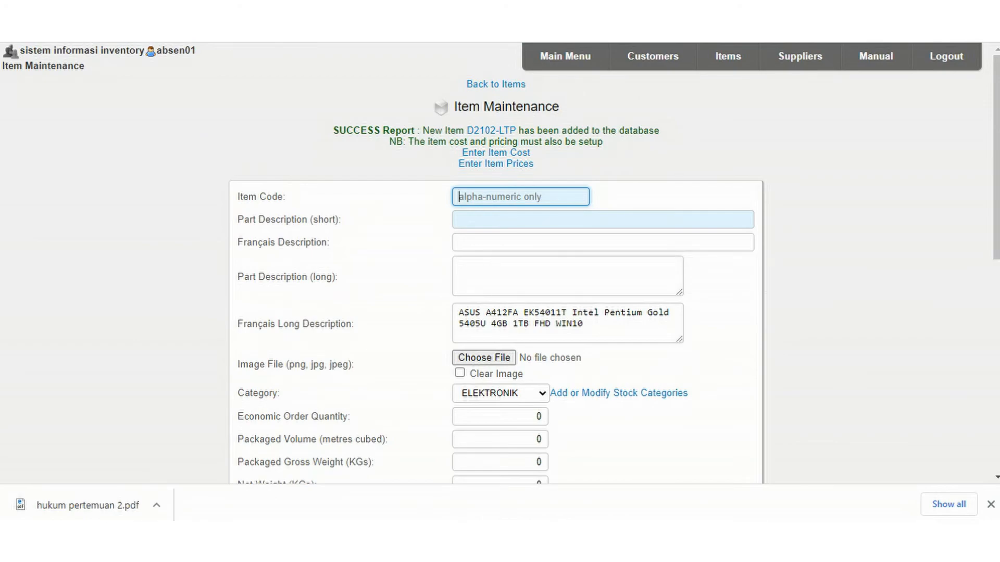
Search the inventory items for the partial stock code D2102 and bring up the LAPTOP ASUS item.
click(728, 56)
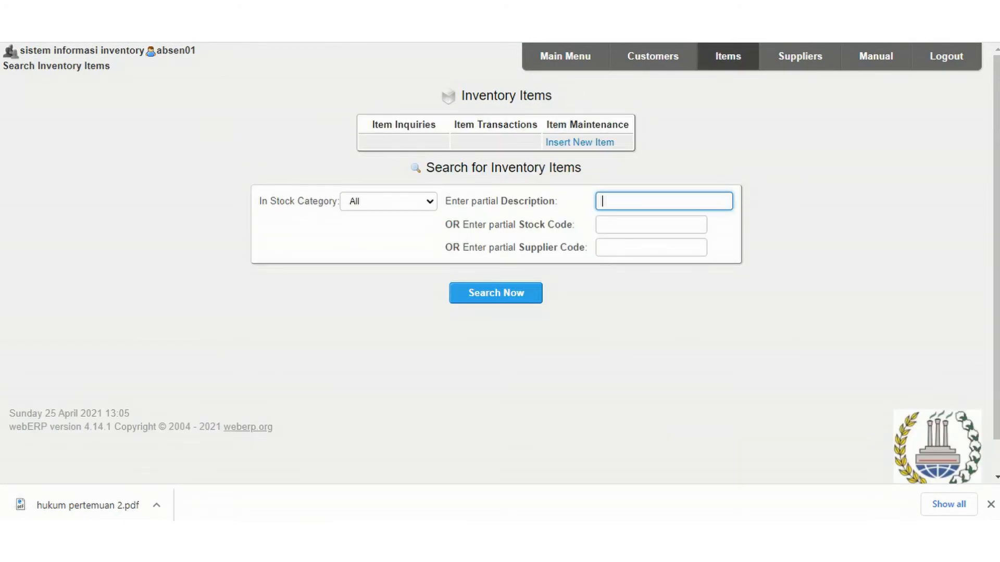
click(651, 225)
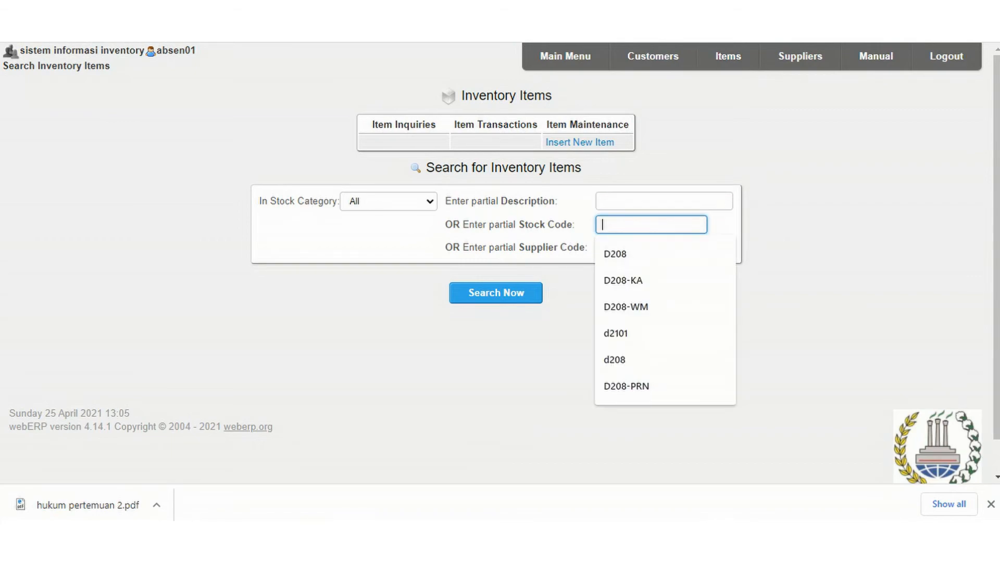
text(D2102)
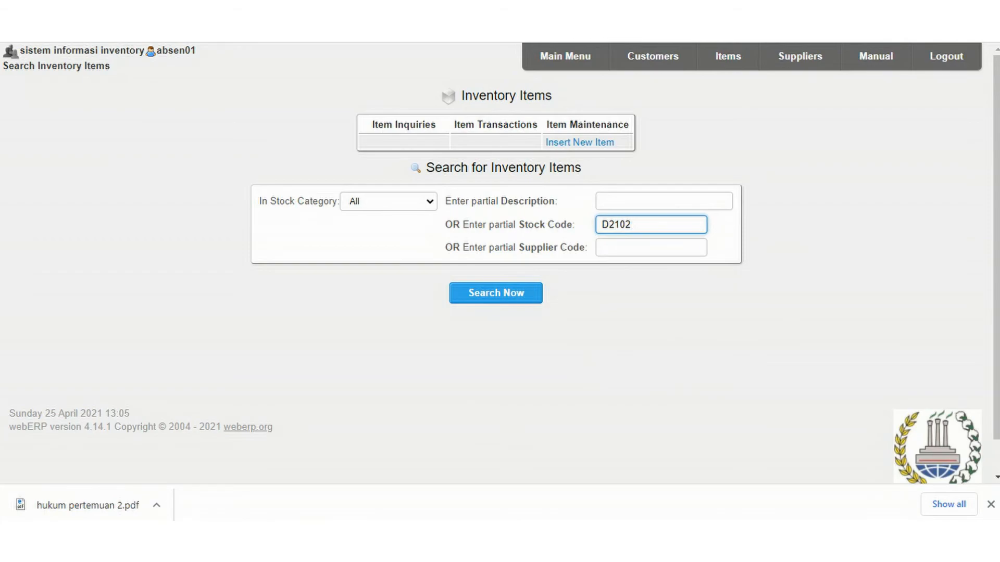
click(496, 293)
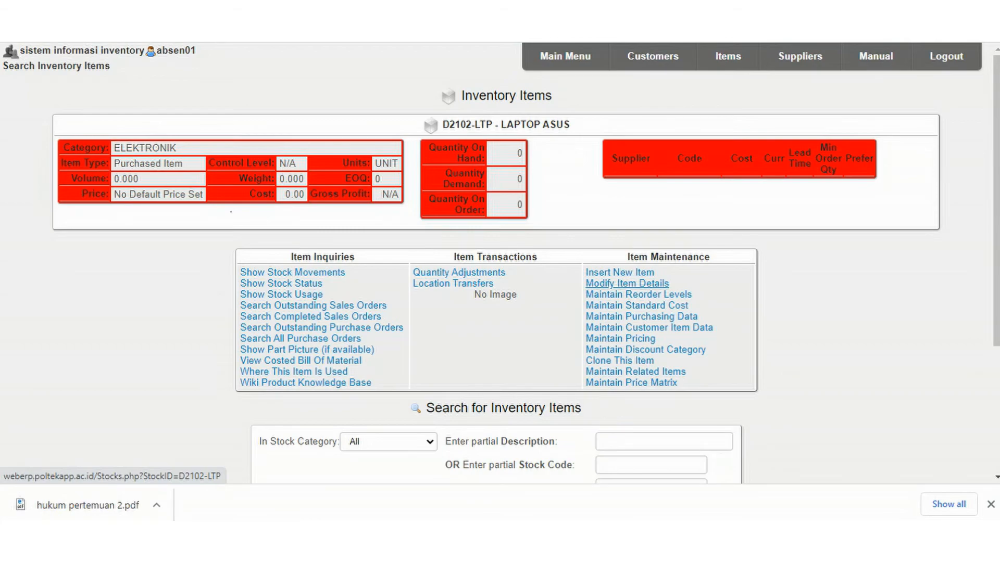
Open the details of item D2102-LTP for modification, update the item and review its fields.
click(627, 283)
scroll(500, 261, down, 4)
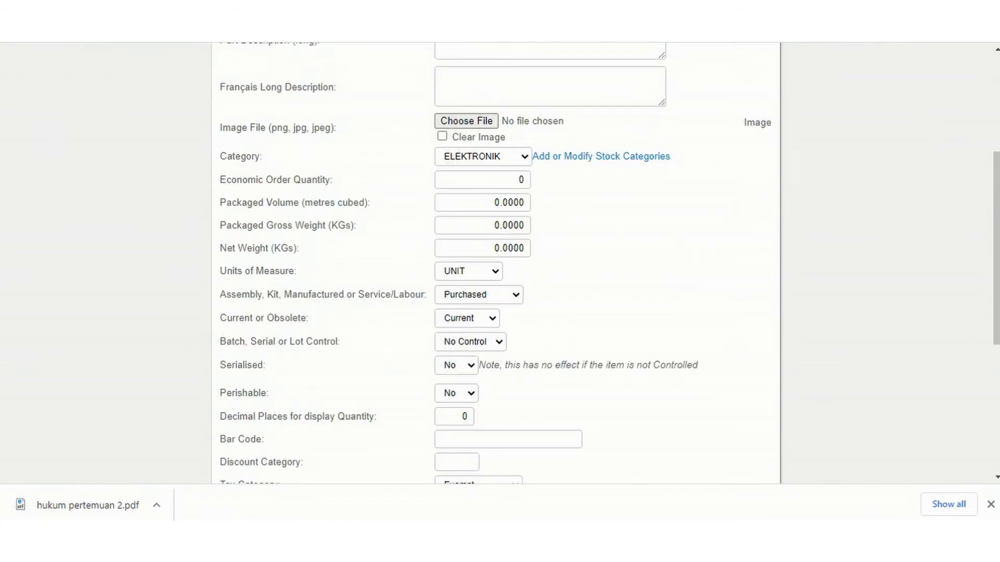
scroll(500, 260, down, 2)
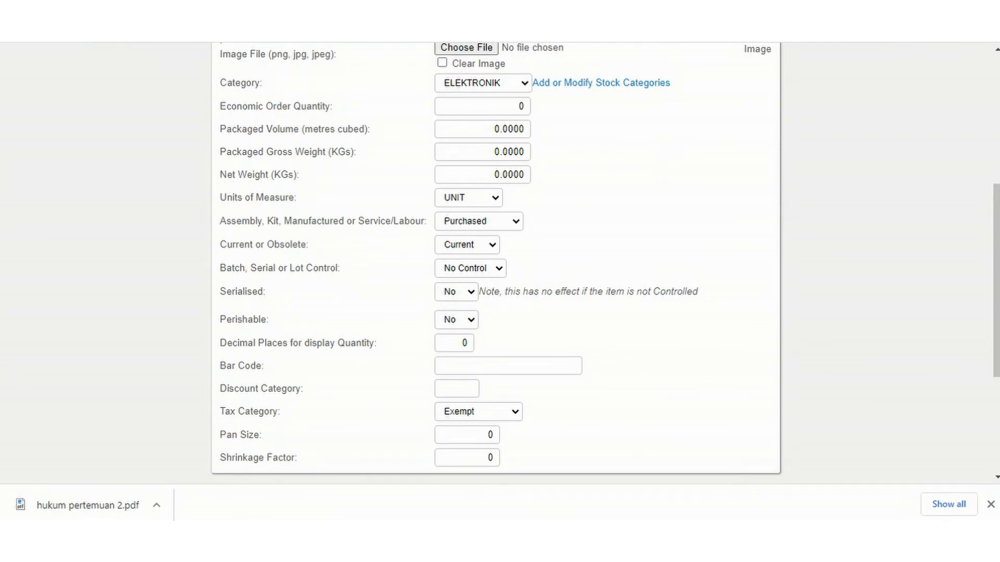
scroll(500, 260, down, 3)
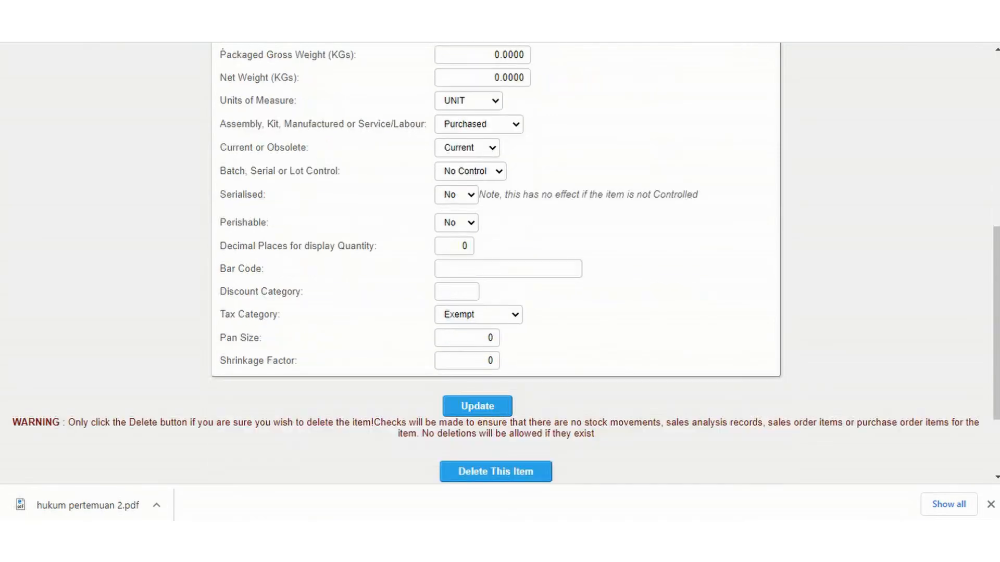
click(477, 356)
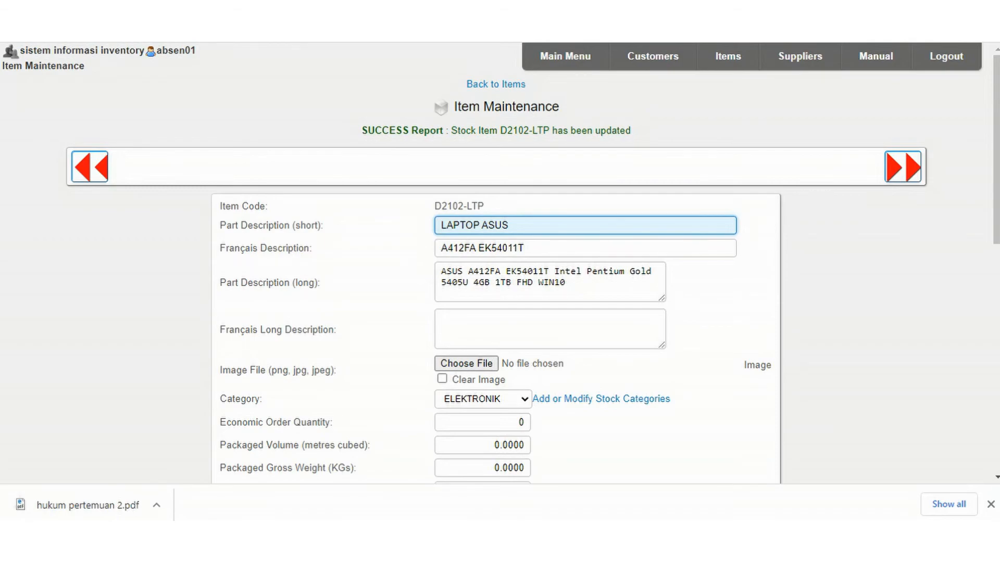
scroll(499, 260, down, 10)
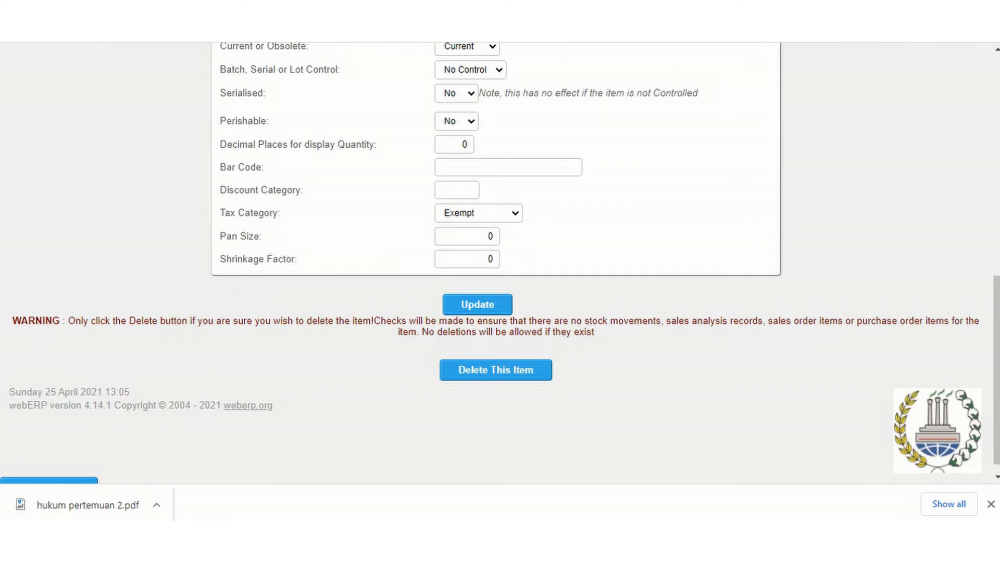
scroll(500, 260, up, 7)
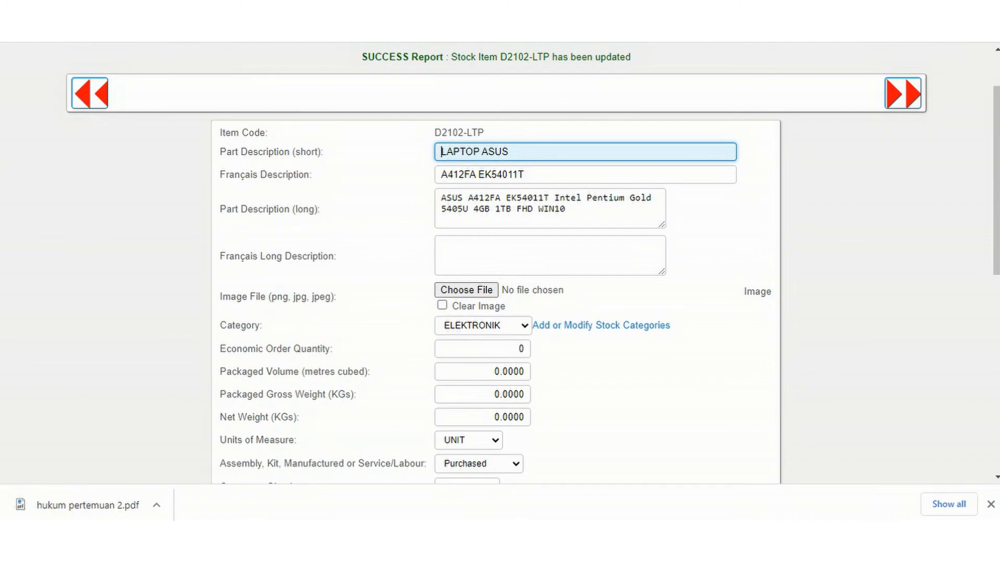
scroll(500, 260, down, 7)
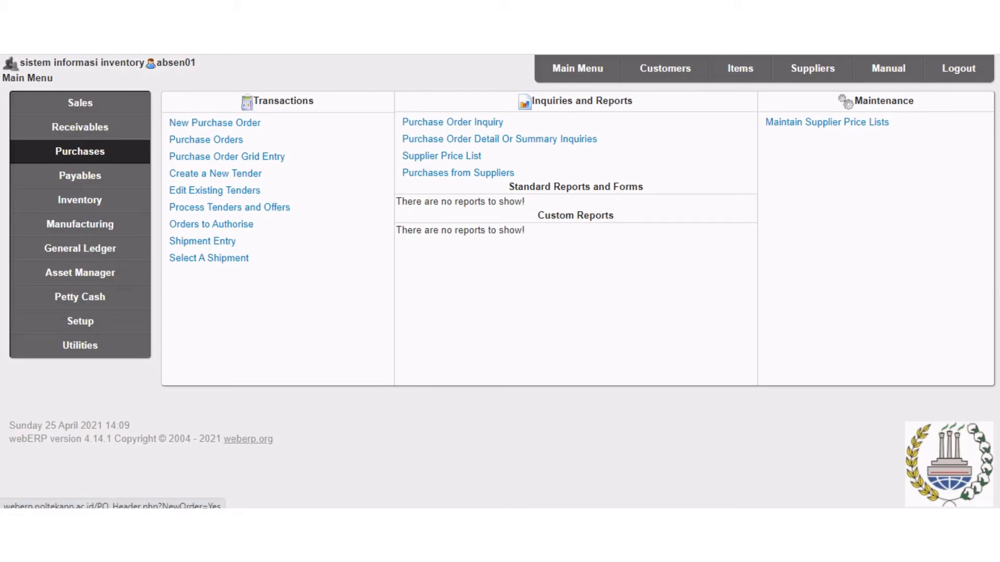
Start a new purchase order and choose D2102-MI, PT. MAKMUR INDAH, as its supplier.
click(214, 123)
click(739, 150)
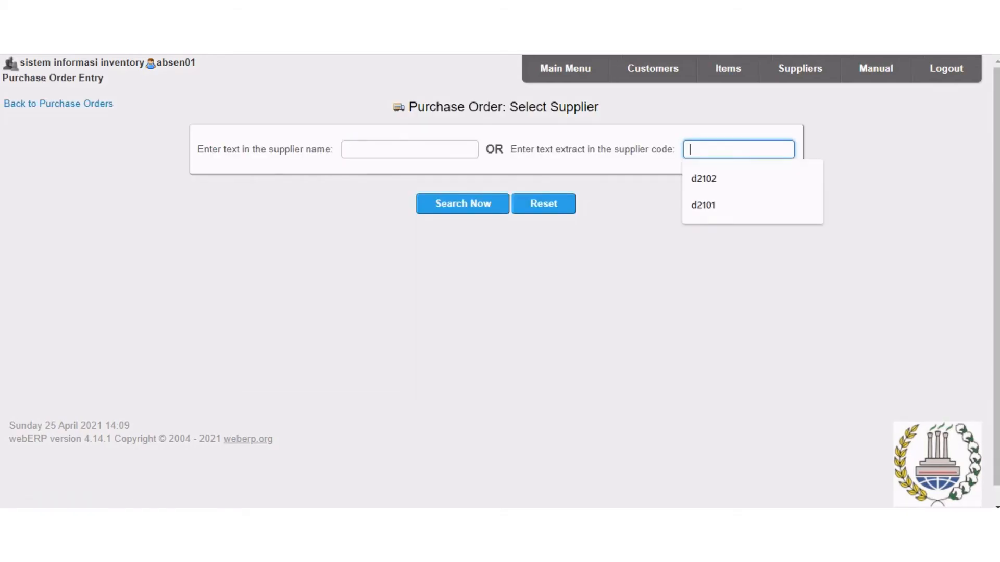
click(640, 229)
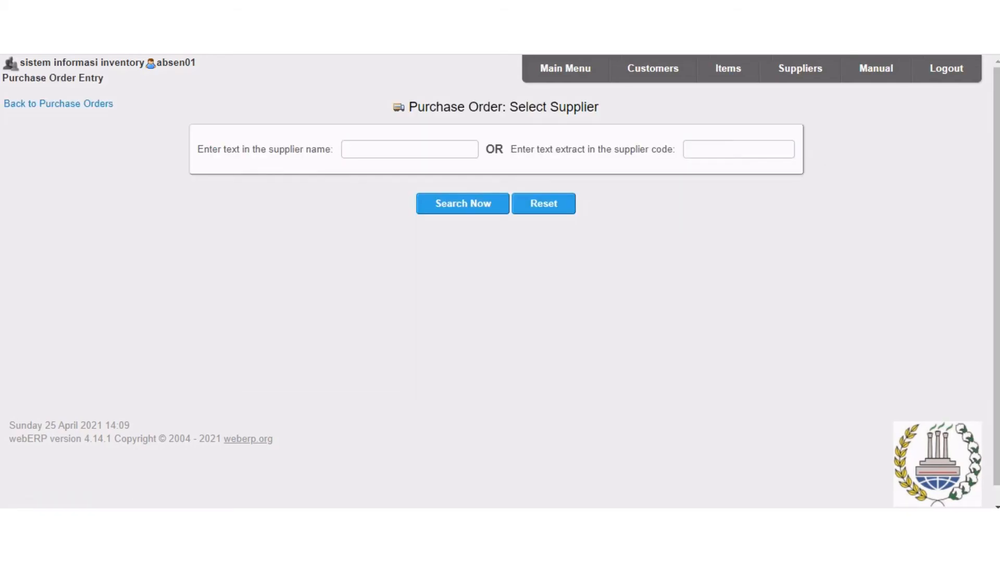
click(462, 203)
drag(996, 76, 996, 458)
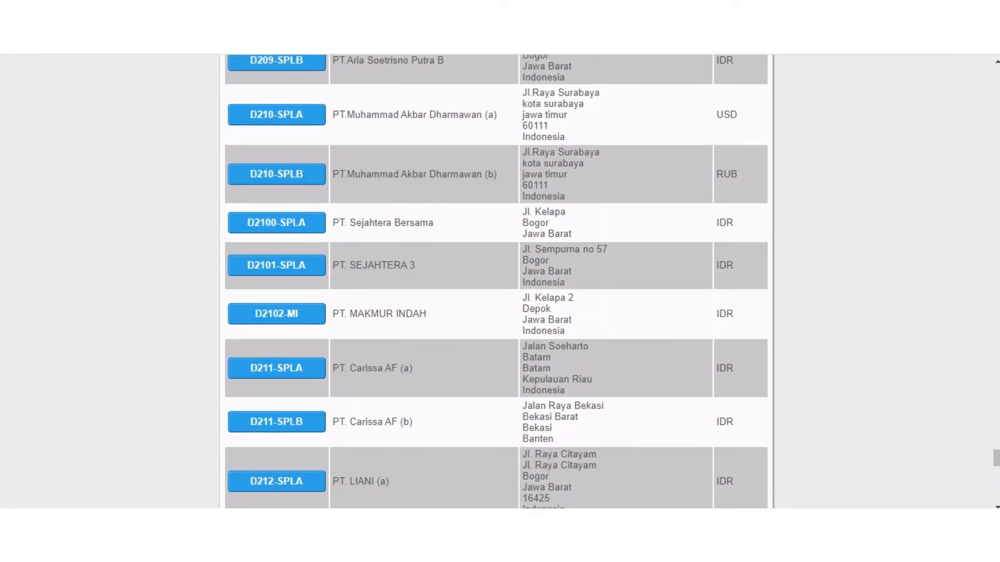
click(276, 314)
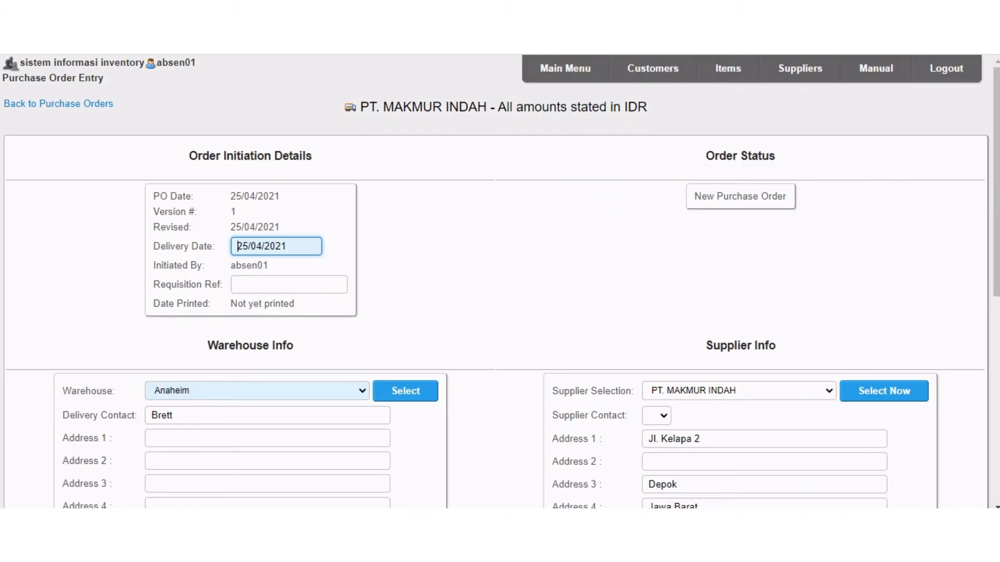
Set the purchase order's delivery warehouse to WAREHOUSE ASUS and load its address details.
scroll(500, 282, down, 3)
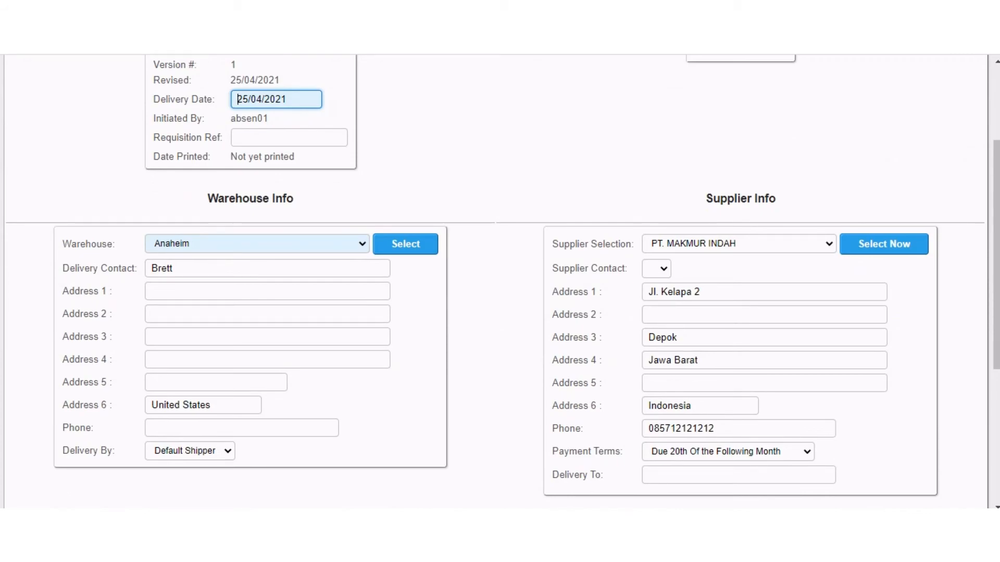
click(257, 244)
scroll(257, 367, down, 20)
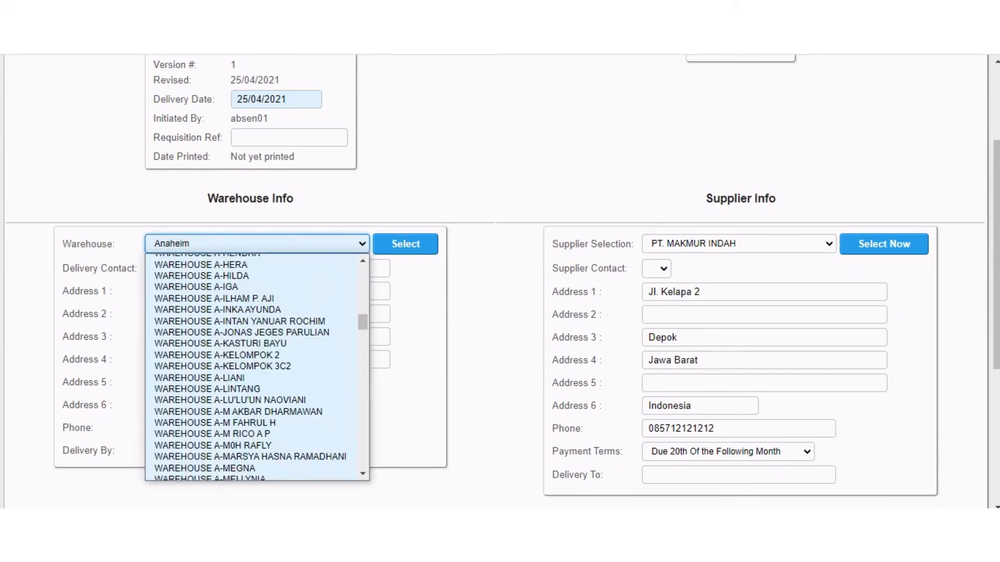
scroll(258, 367, down, 20)
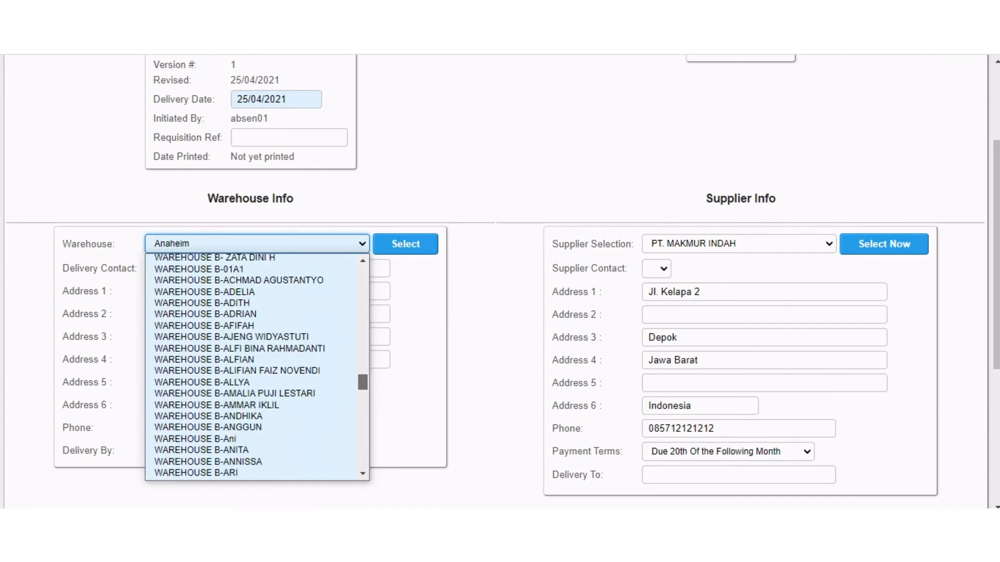
scroll(257, 367, down, 3)
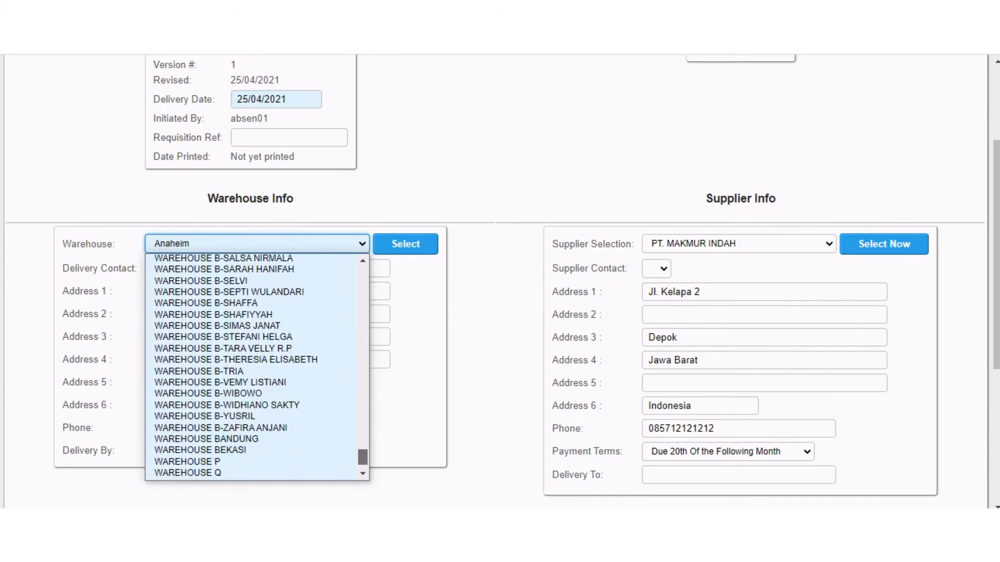
scroll(250, 405, up, 20)
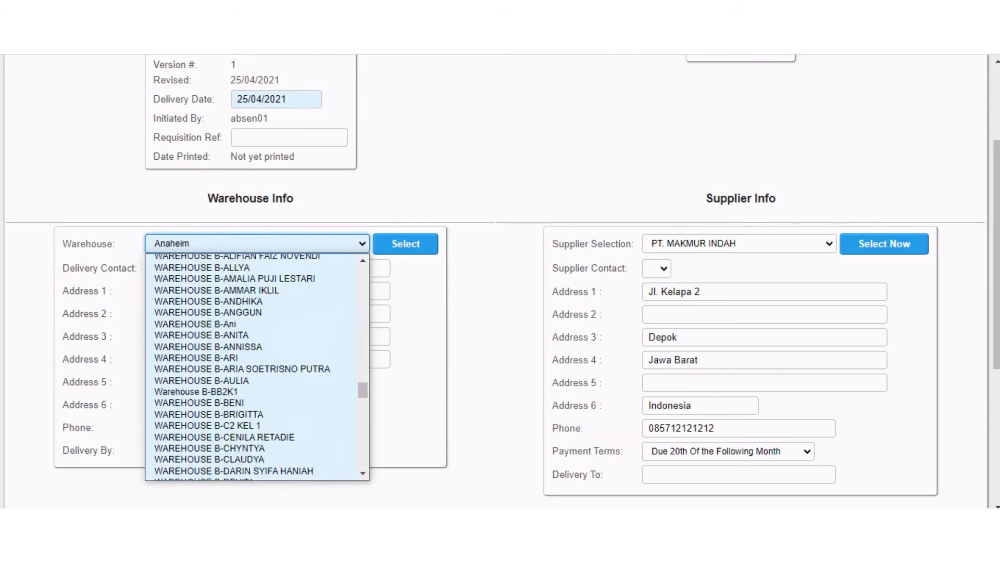
scroll(258, 367, down, 10)
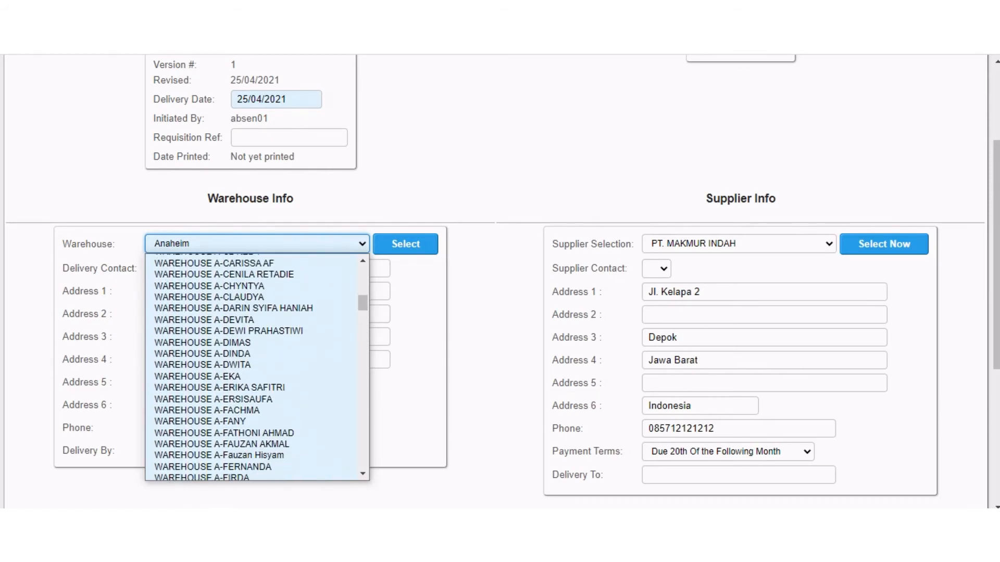
scroll(257, 367, up, 8)
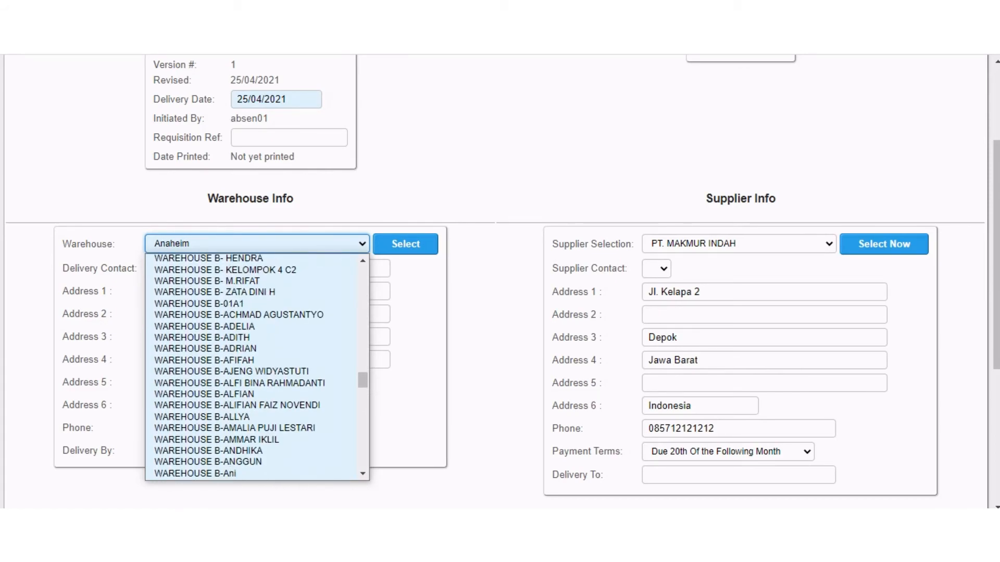
click(251, 281)
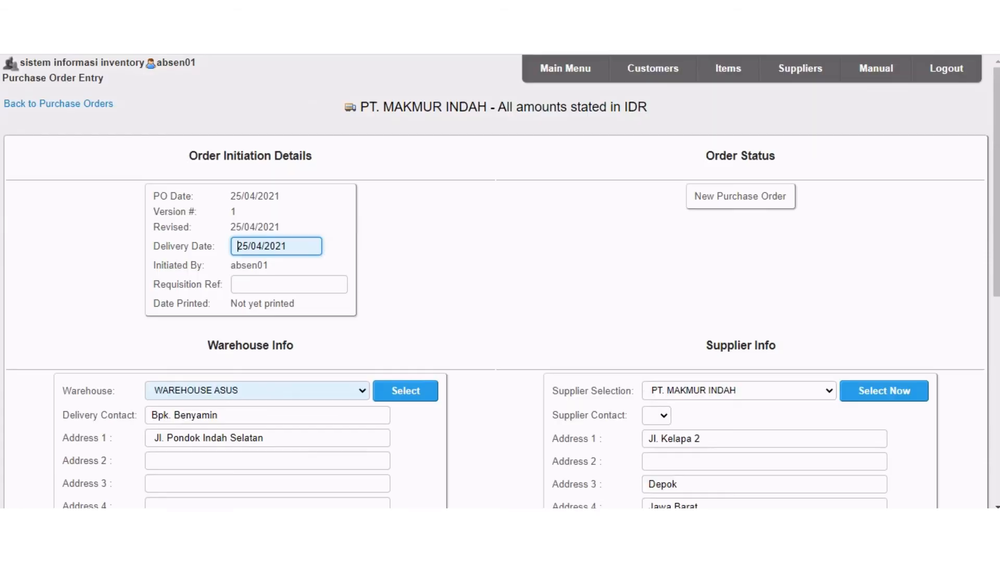
Proceed to the order's line items and search for stock code d2102 without restricting the search to this supplier's items.
scroll(500, 281, down, 8)
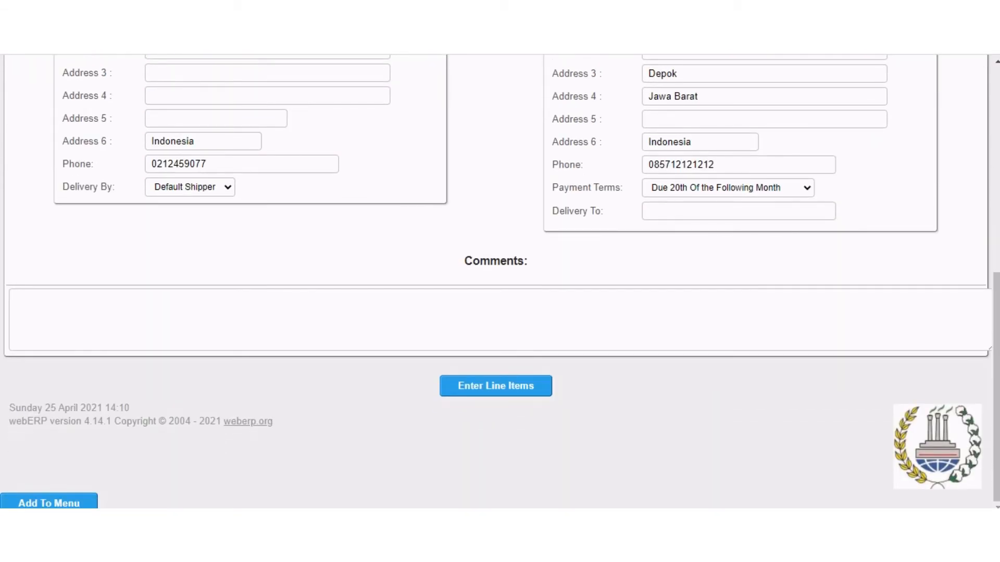
click(495, 386)
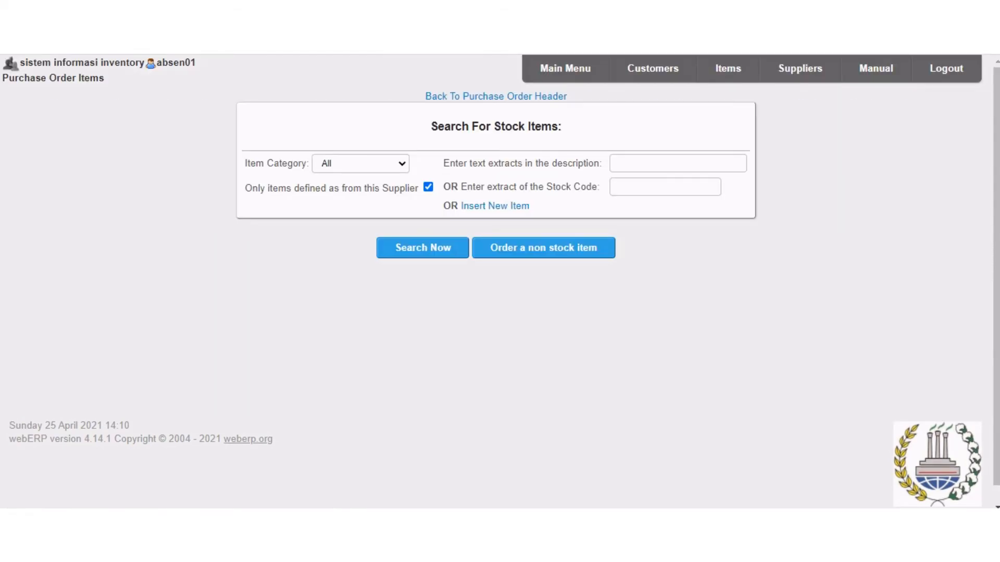
click(428, 187)
click(665, 187)
key(Down)
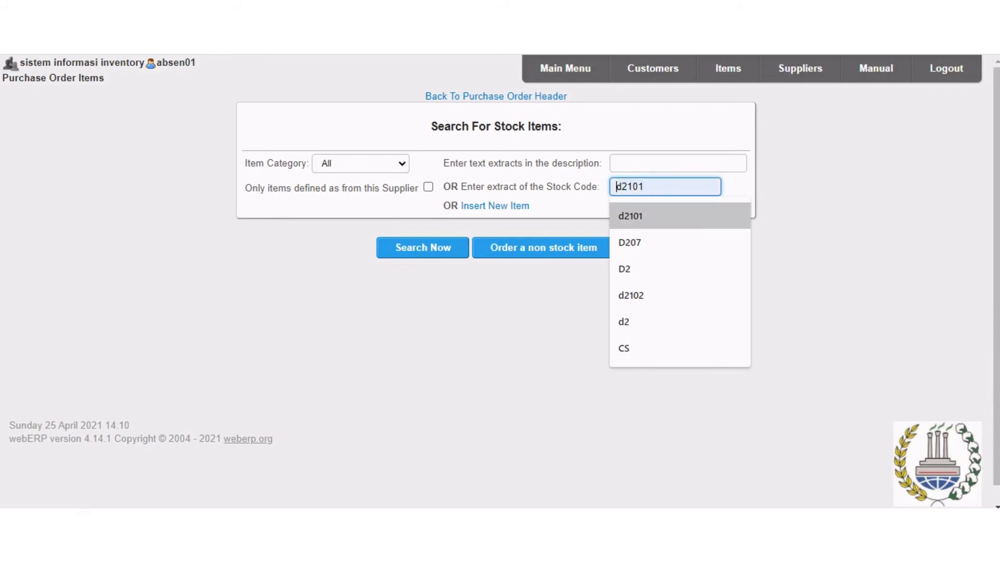
key(Return)
key(BackSpace)
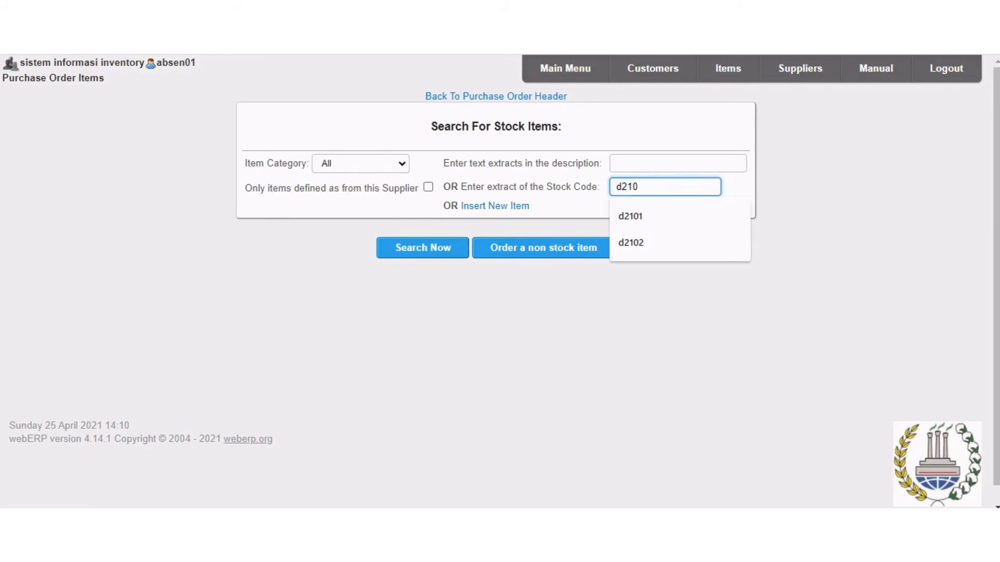
text(2)
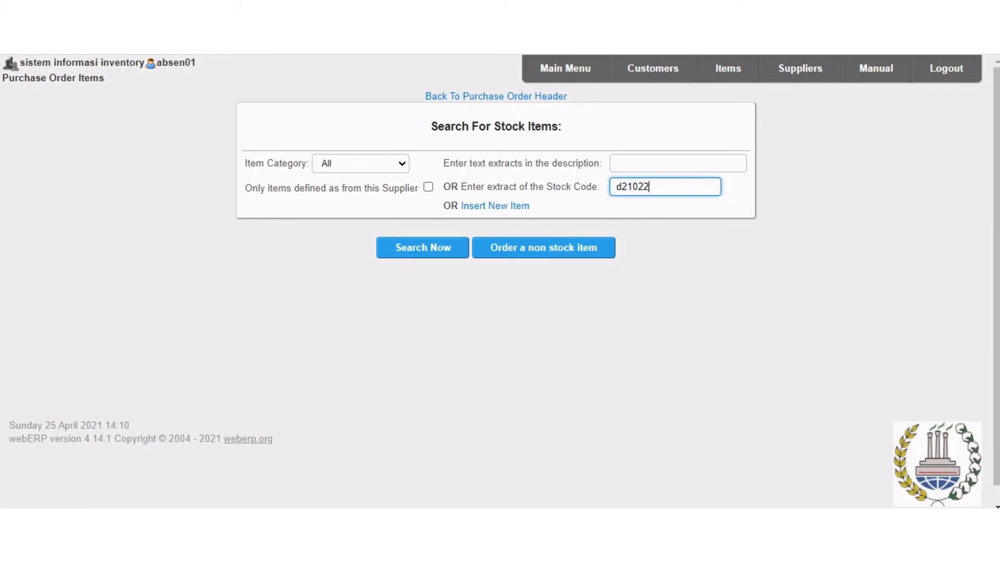
key(Return)
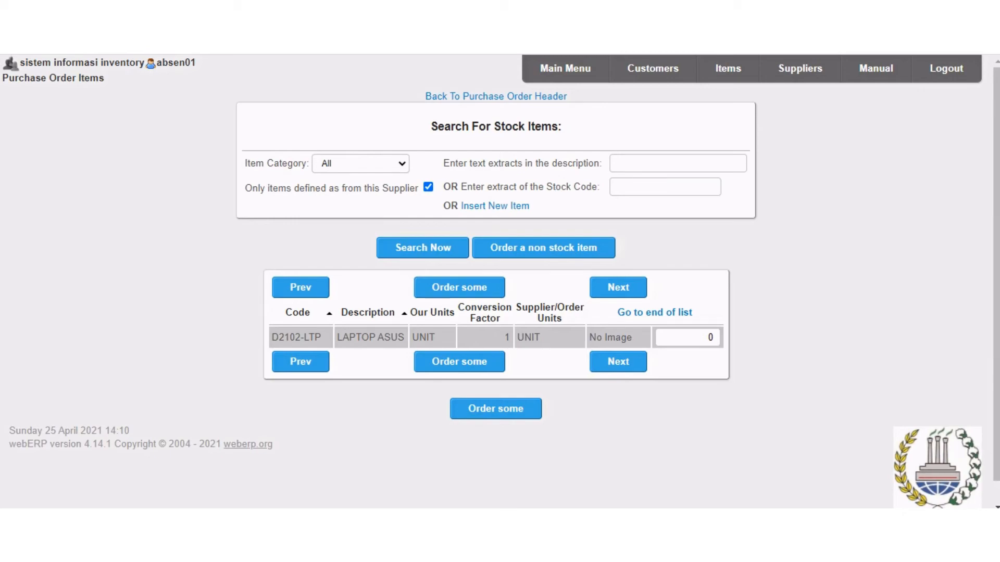
Order a quantity of 100 of item D2102-LTP, LAPTOP ASUS.
click(688, 338)
text(100)
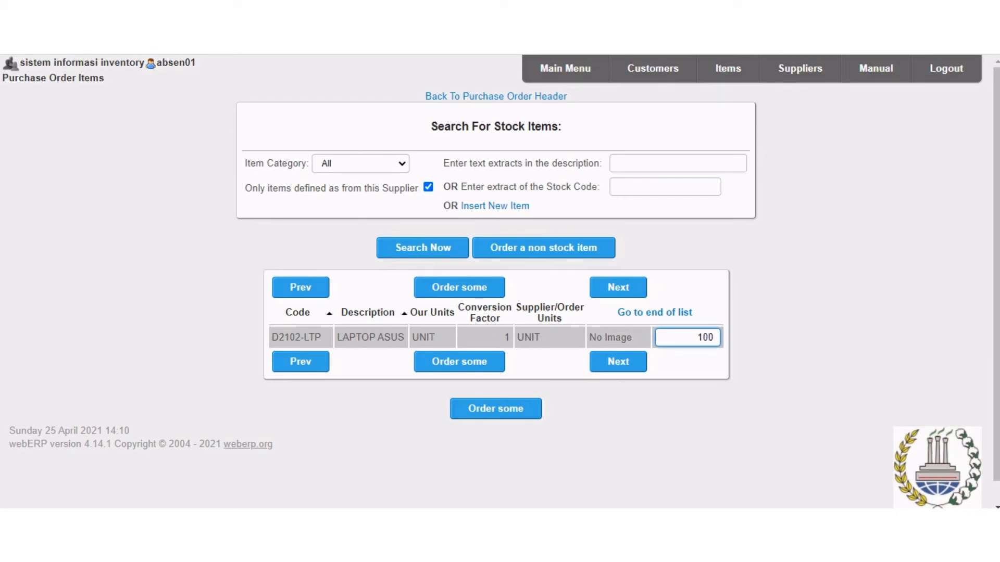
key(Tab)
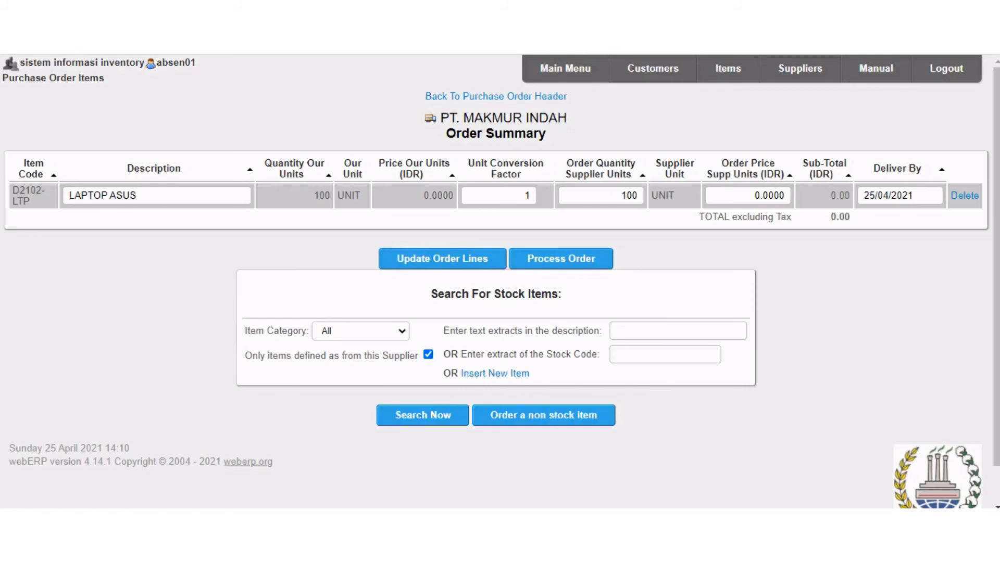
Set the laptop line's order price to 2000000 IDR, update the order lines and process the purchase order.
click(759, 196)
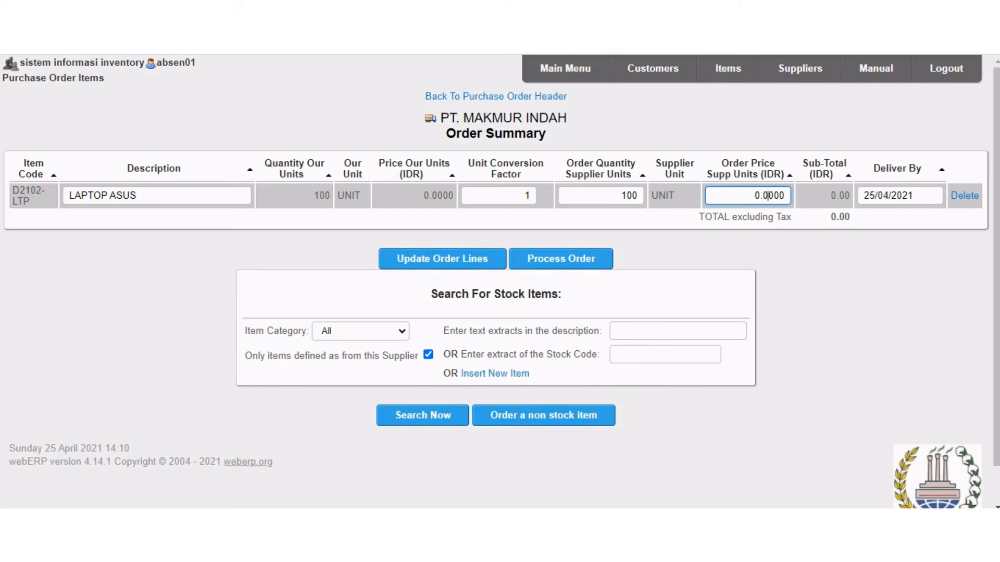
drag(785, 195, 754, 196)
key(BackSpace)
text(2000000)
click(442, 258)
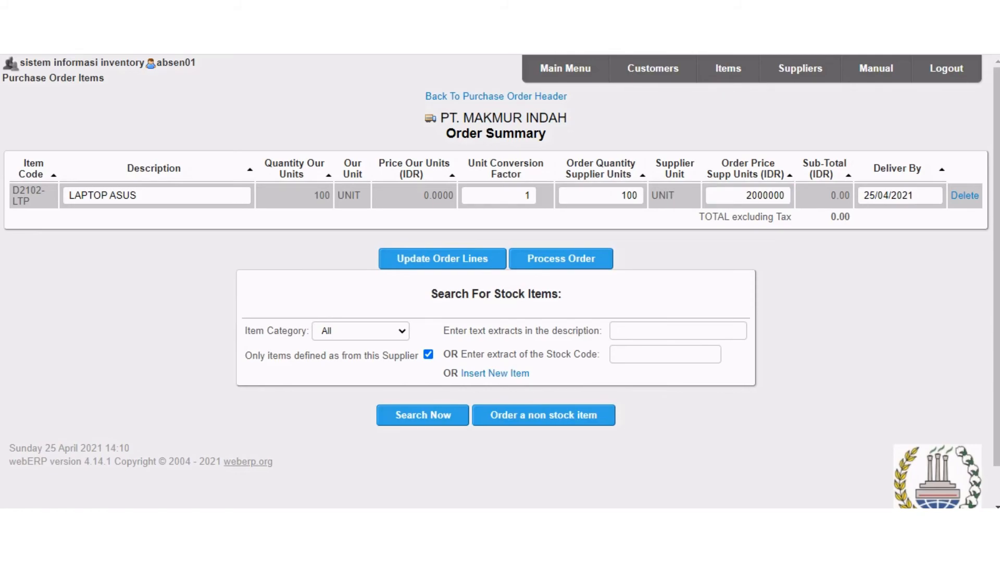
click(784, 196)
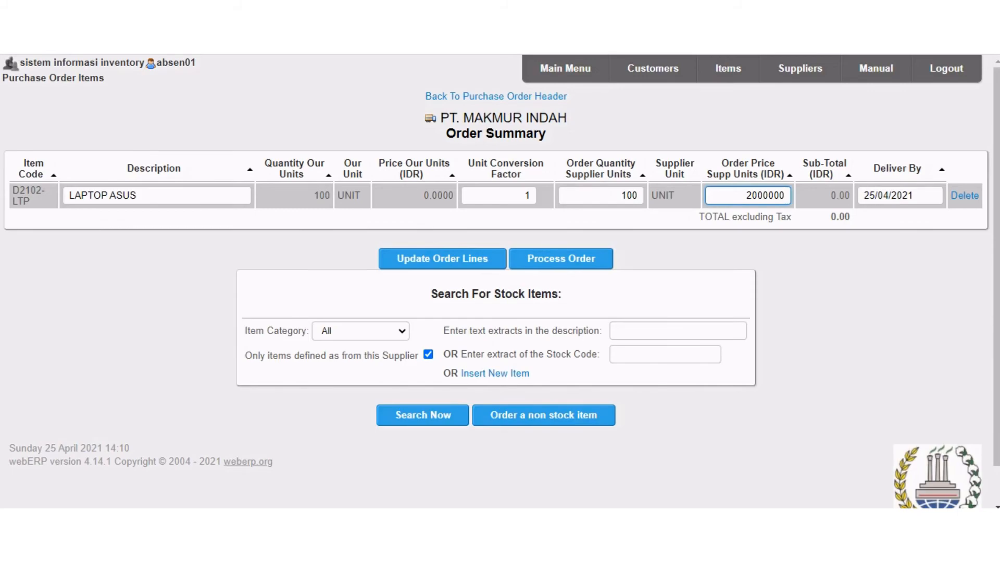
key(Return)
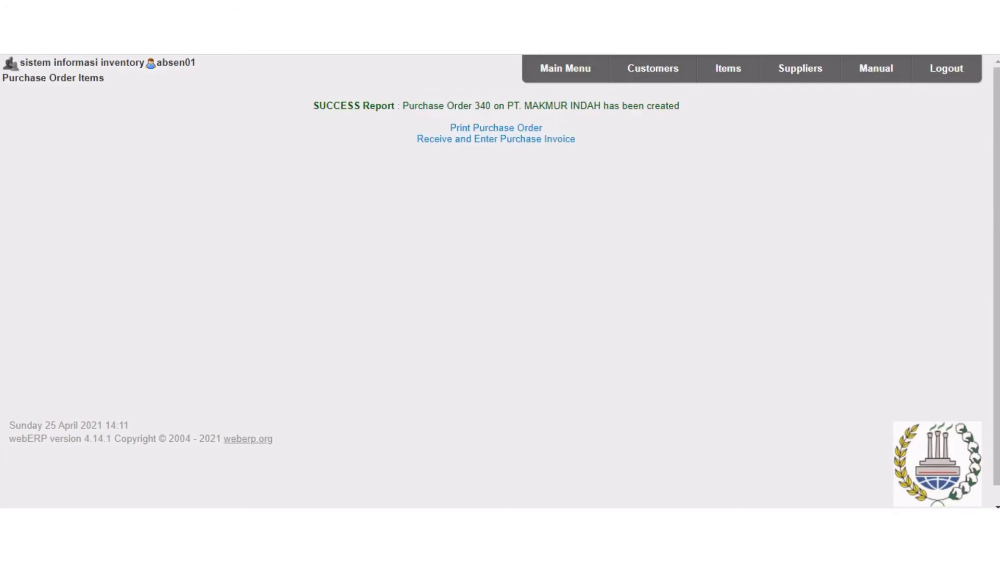
Print the new purchase order with amounts shown, then open the generated PDF and review its contents.
click(495, 128)
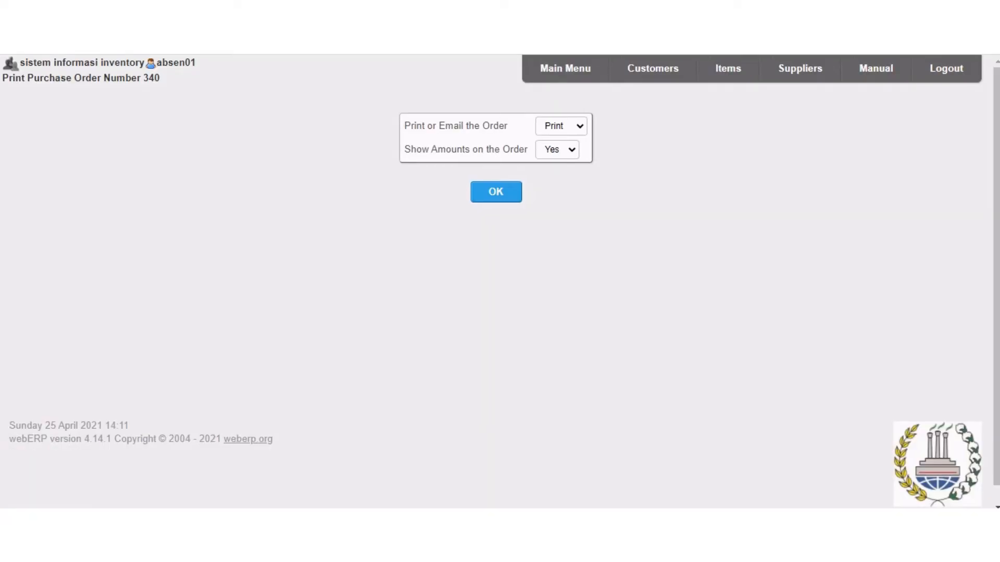
click(496, 191)
click(46, 498)
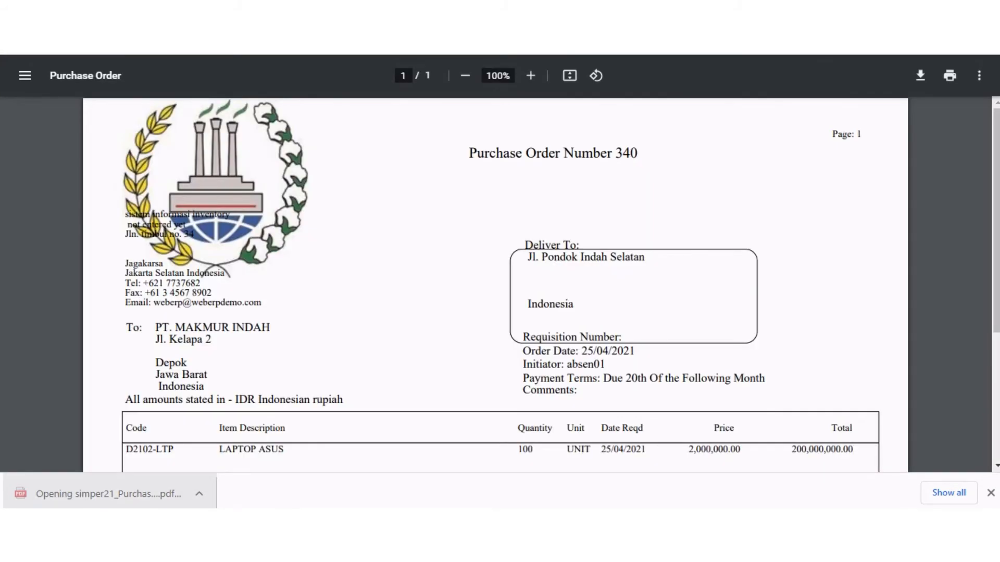
scroll(496, 284, down, 4)
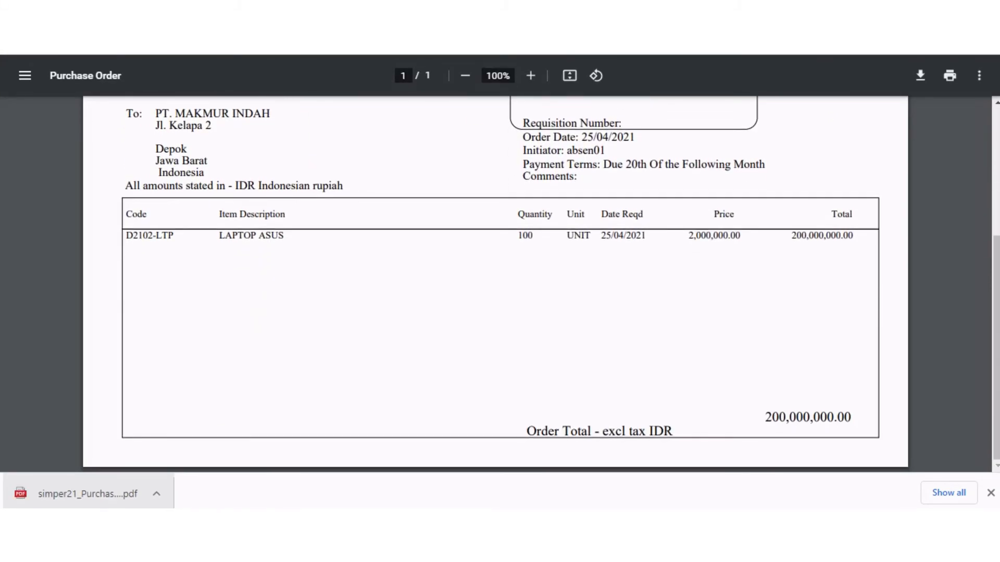
scroll(496, 284, up, 4)
scroll(496, 284, down, 4)
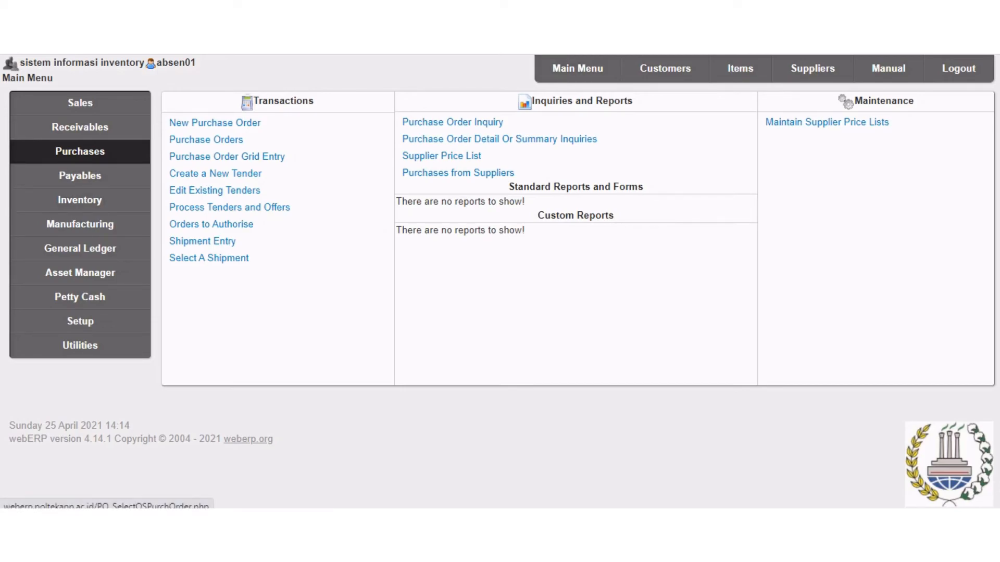
Open the outstanding purchase orders search, set the stock location to WAREHOUSE ASUS and search all parts.
click(206, 139)
click(365, 151)
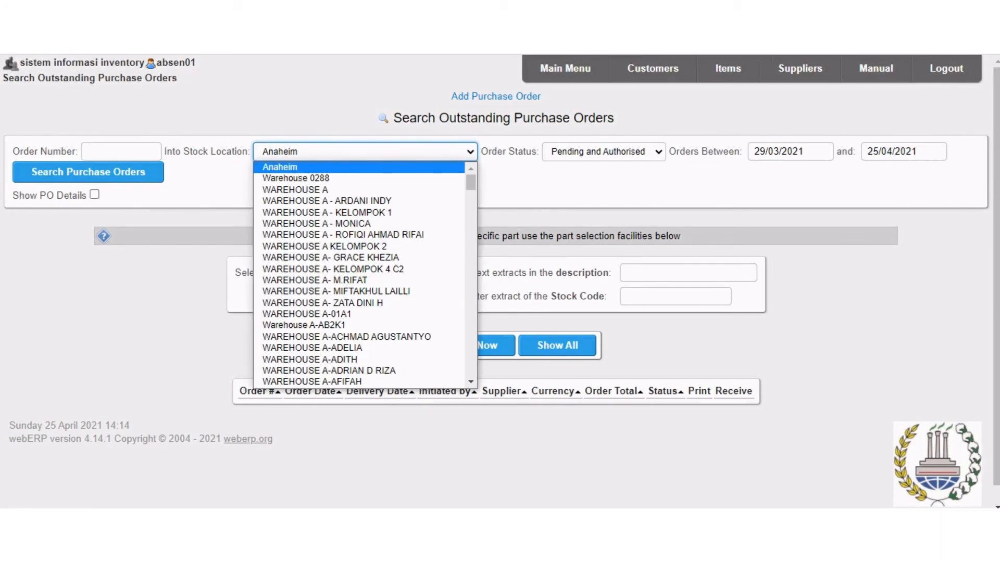
drag(471, 183, 471, 278)
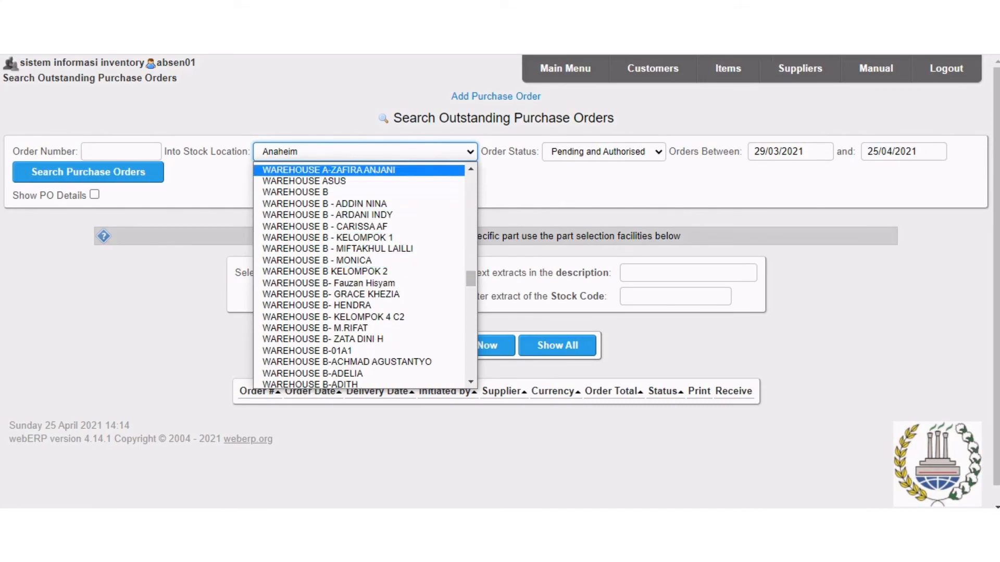
click(304, 181)
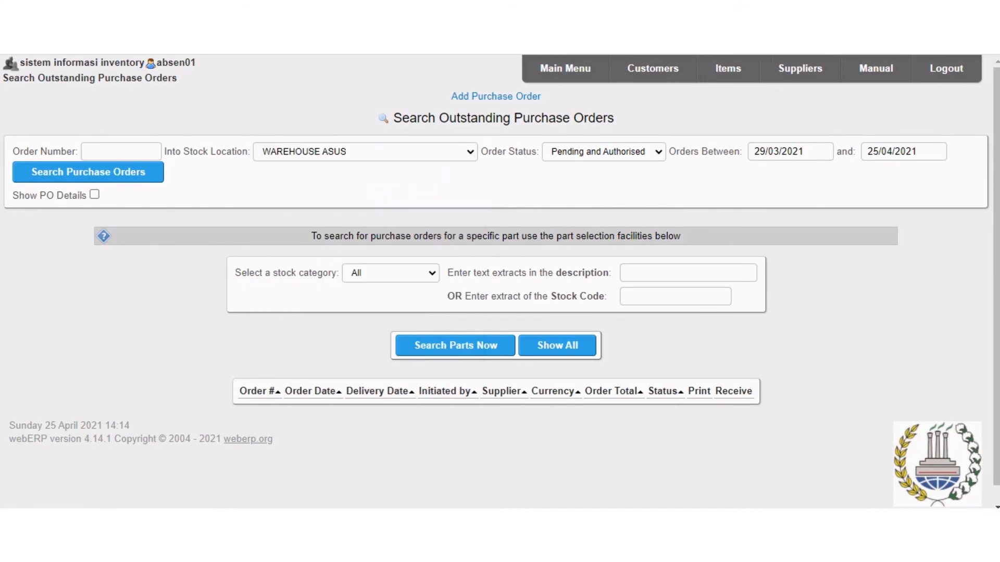
click(455, 345)
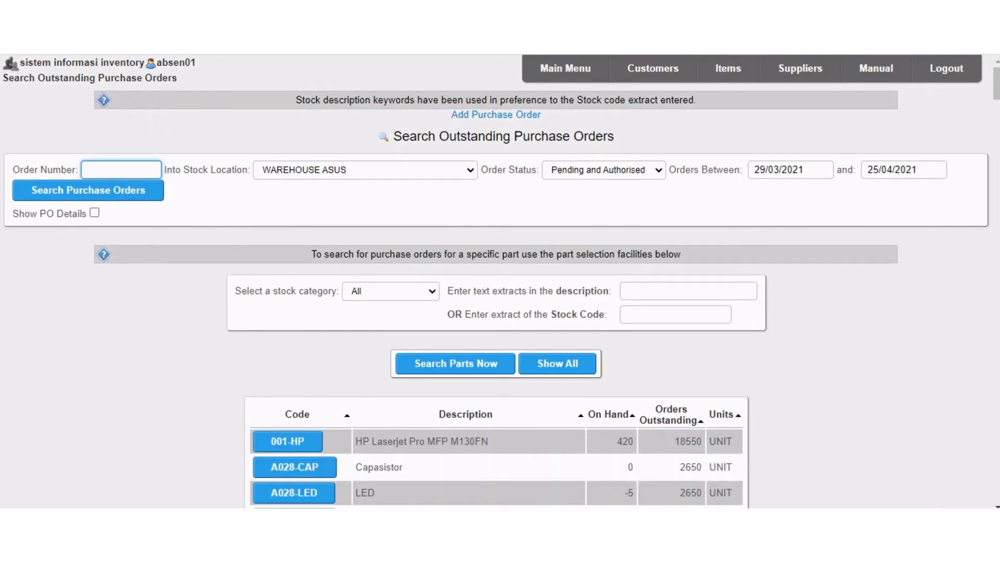
Find the outstanding orders for part D2102-LTP and open the PT. MAKMUR INDAH order for receiving goods.
drag(997, 85, 997, 477)
scroll(497, 281, down, 2)
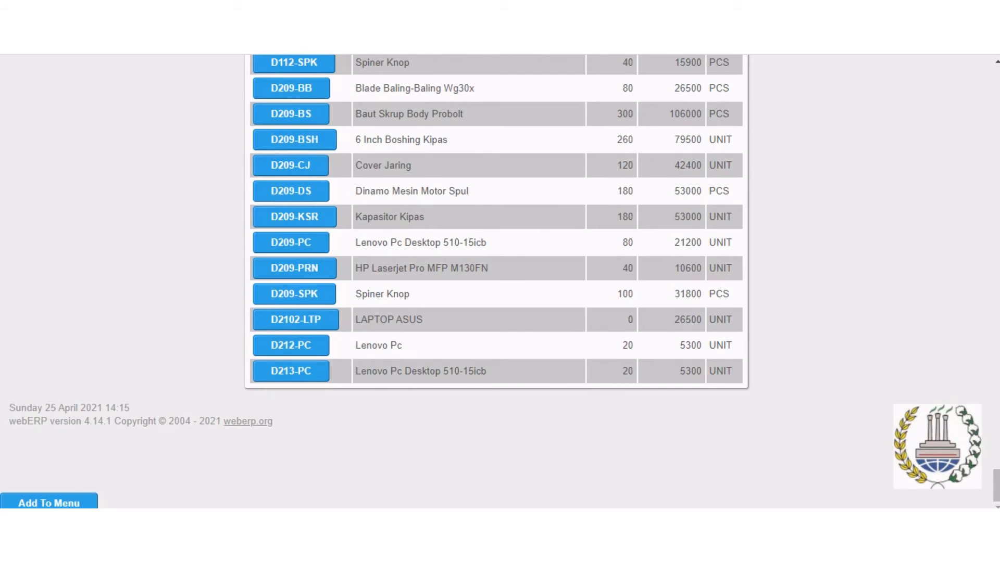
click(296, 319)
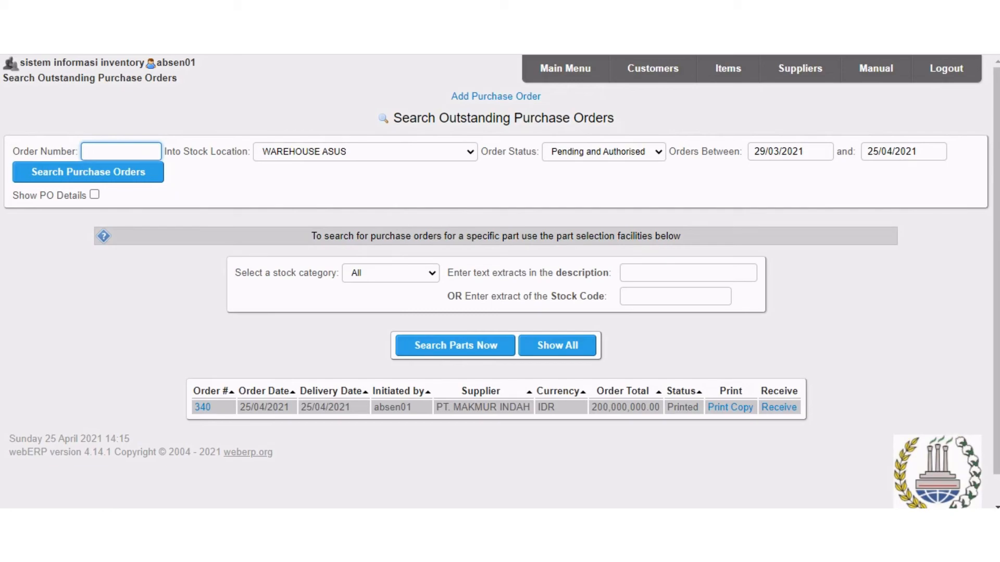
click(778, 407)
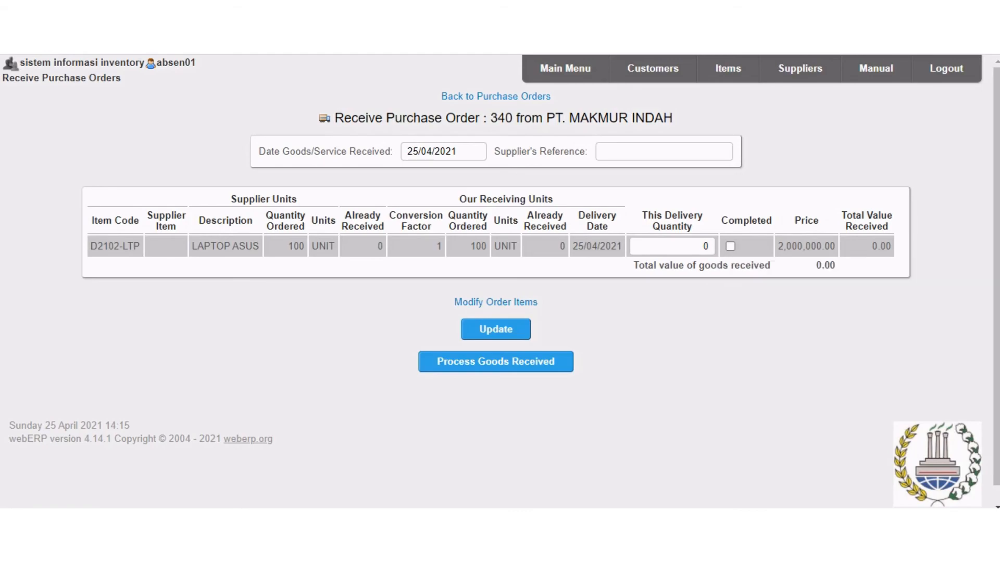
Set the LAPTOP ASUS line's delivery quantity to 20, update the receipt and process the goods received.
click(702, 246)
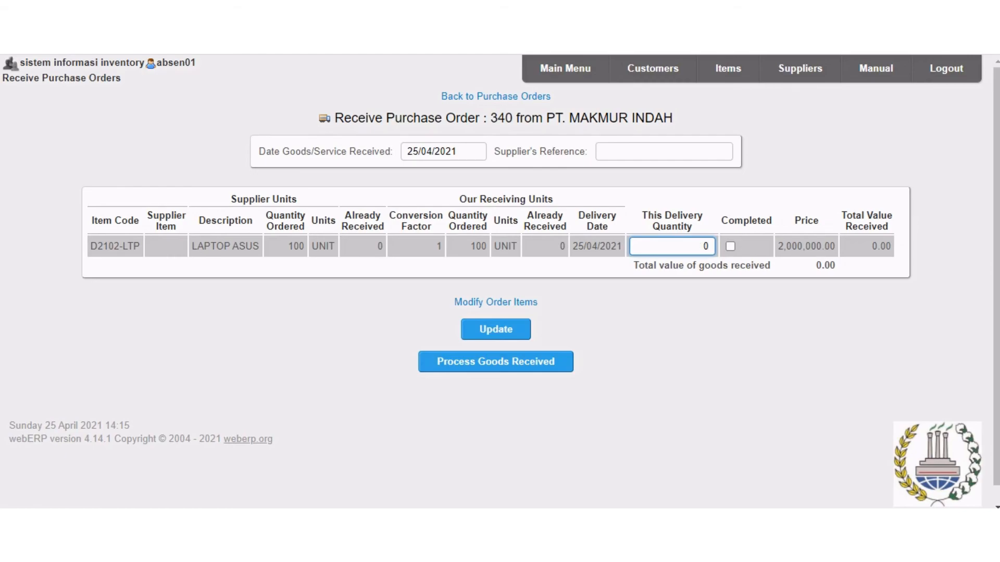
key(BackSpace)
text(20)
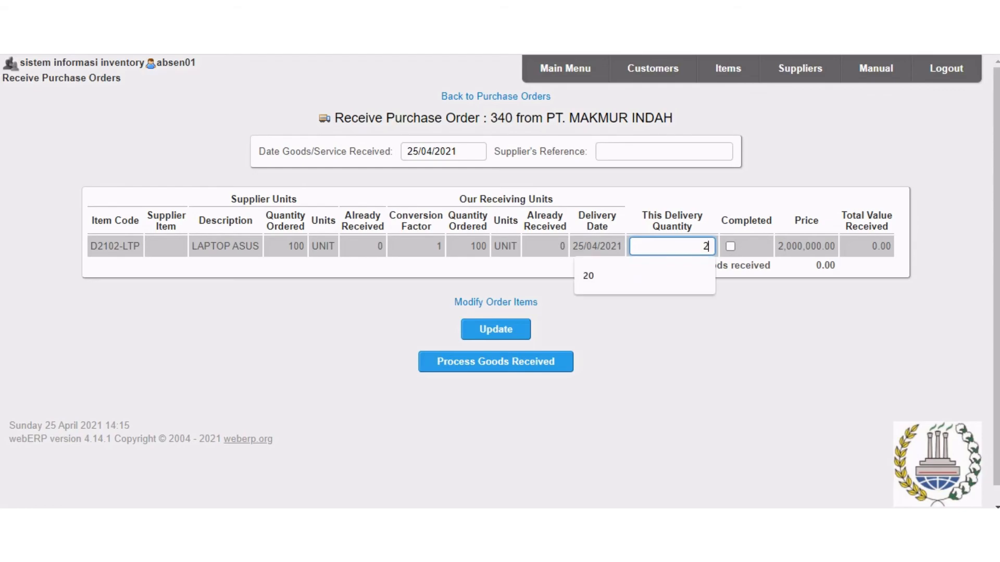
click(496, 329)
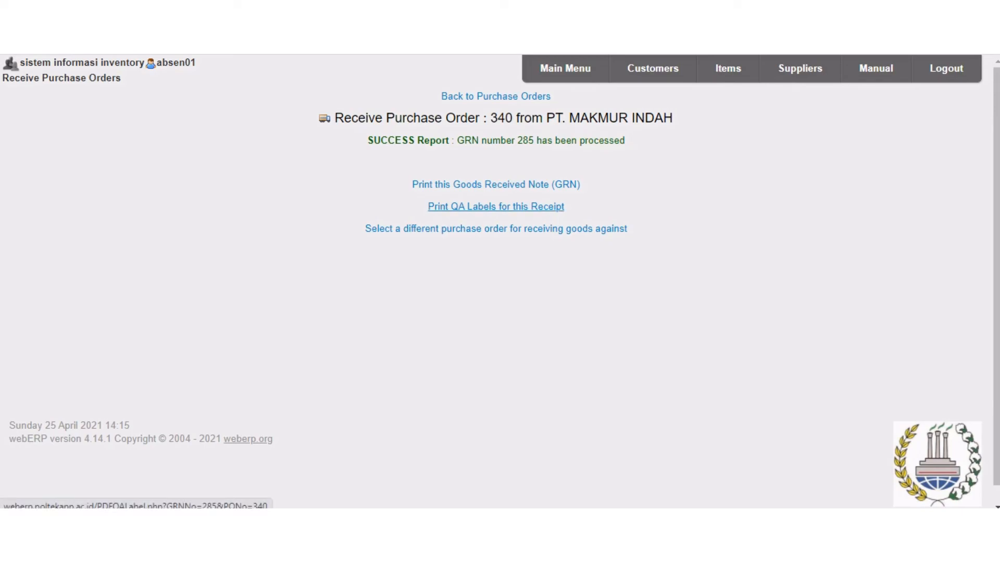
Print the QA labels and the goods received note for this receipt, and review the received laptop quantity.
click(496, 207)
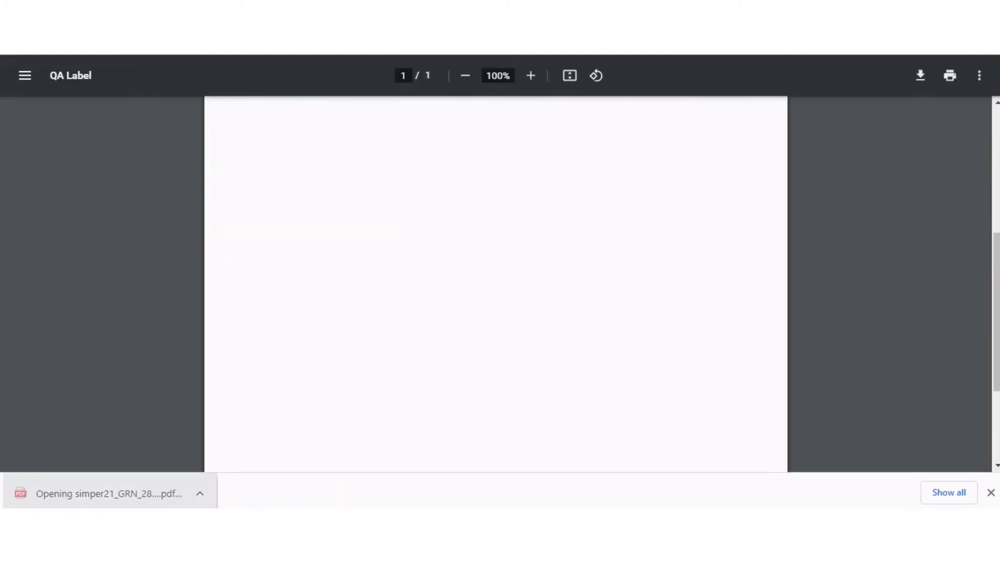
scroll(495, 284, down, 3)
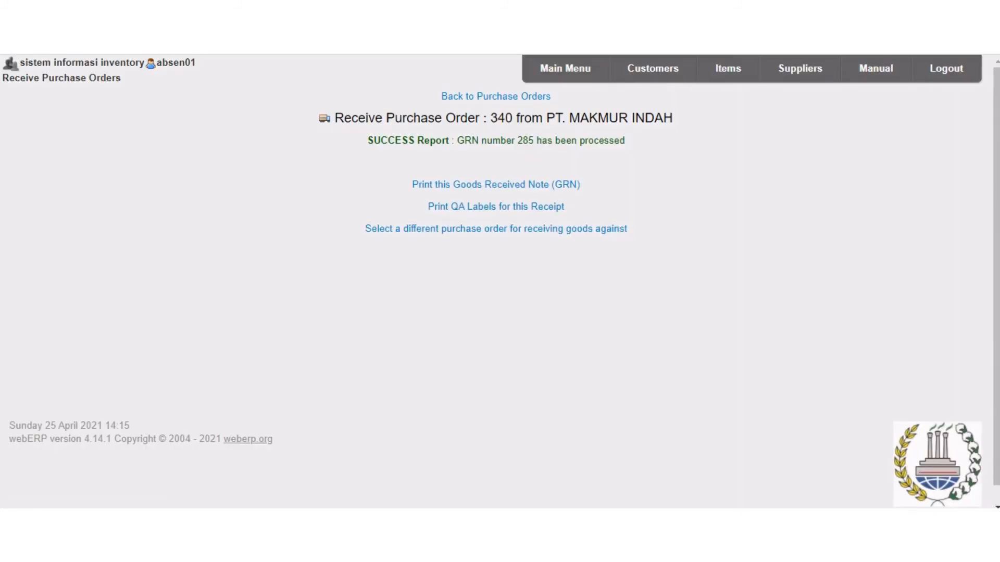
click(496, 184)
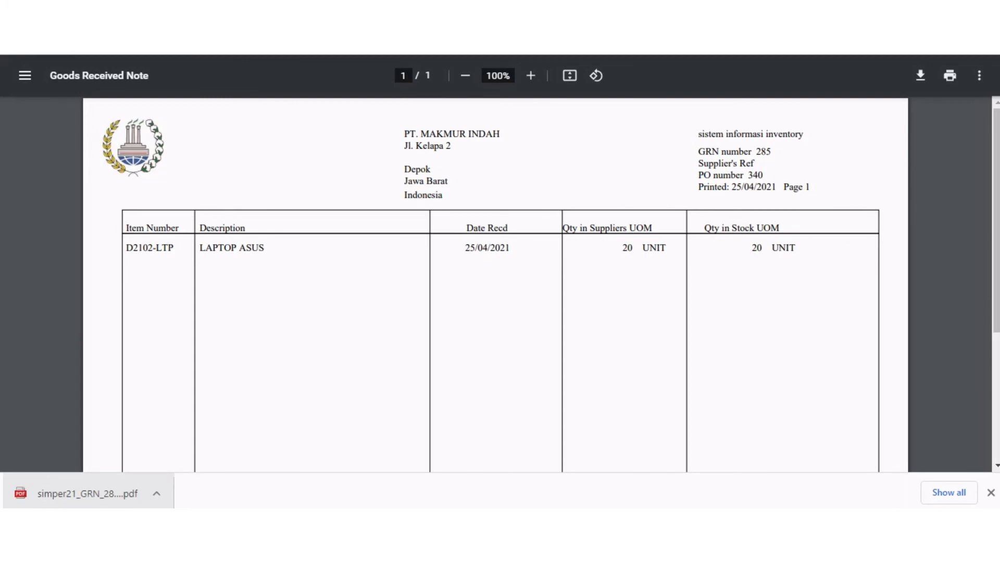
scroll(495, 284, down, 4)
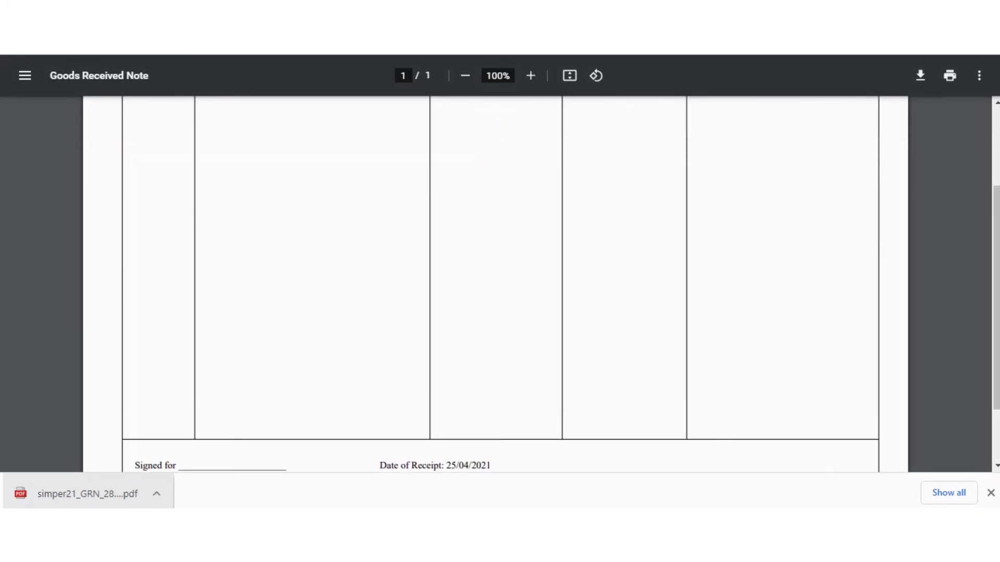
scroll(496, 283, up, 5)
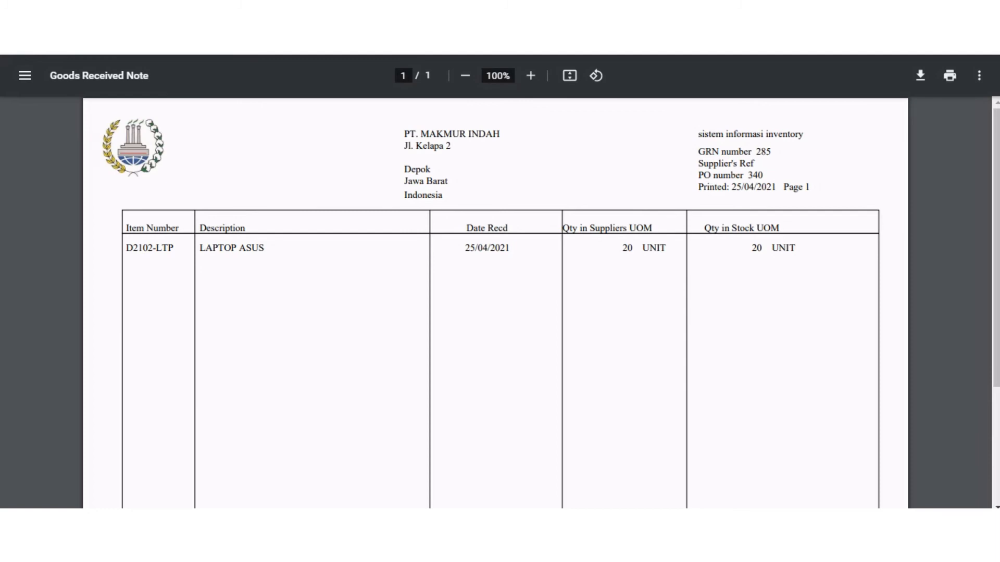
drag(752, 248, 798, 248)
click(798, 248)
key(alt+Left)
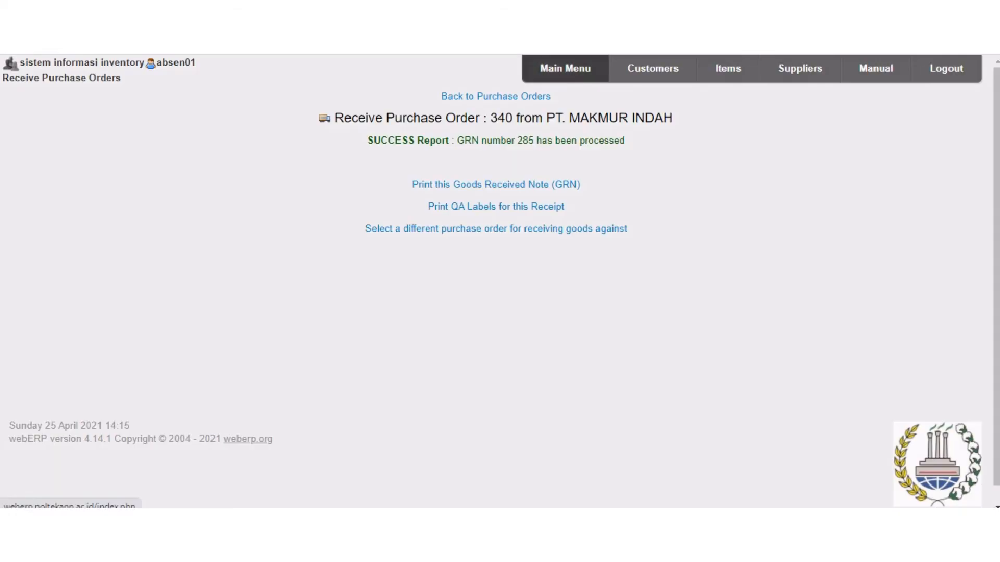
Open Discount Matrix Maintenance in the setup module and choose TOKO NEW ELEKTRONIK as the customer price list.
click(578, 69)
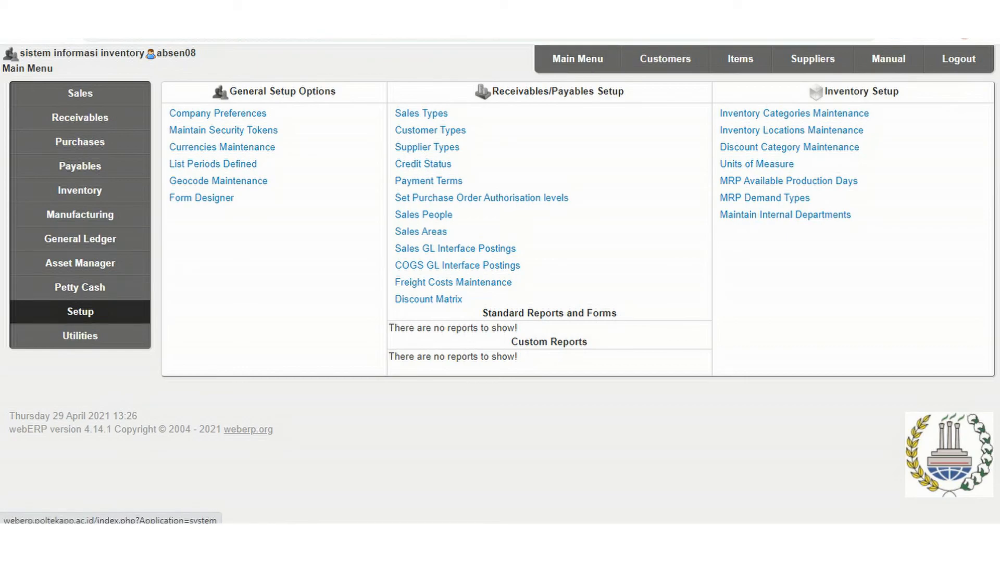
click(80, 312)
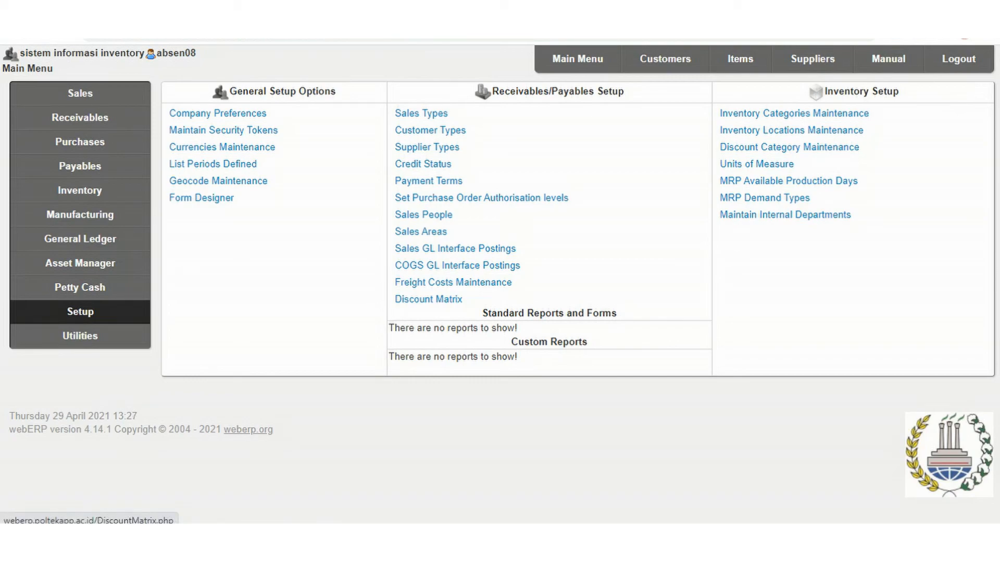
click(428, 299)
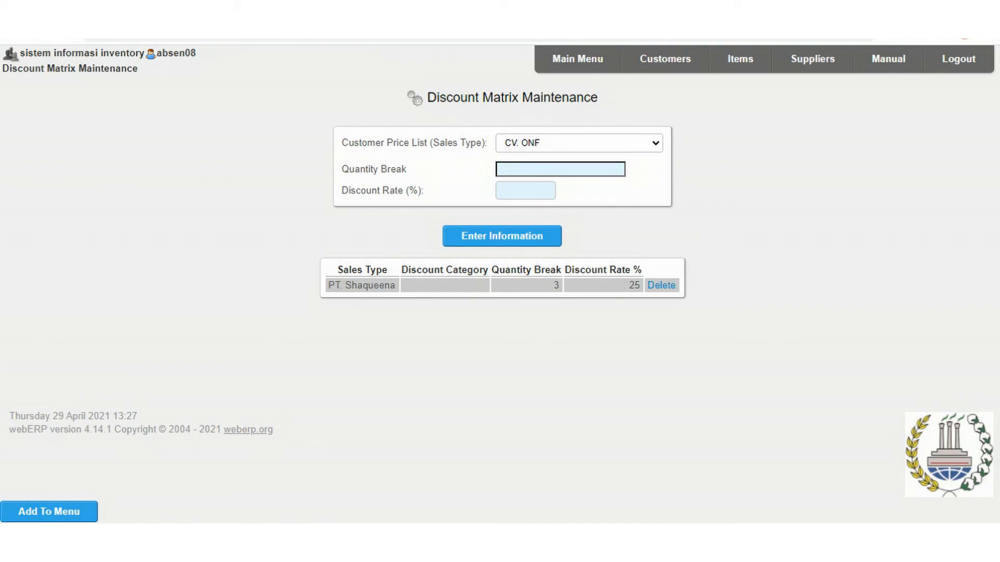
click(655, 143)
drag(657, 182, 656, 344)
scroll(599, 357, down, 1)
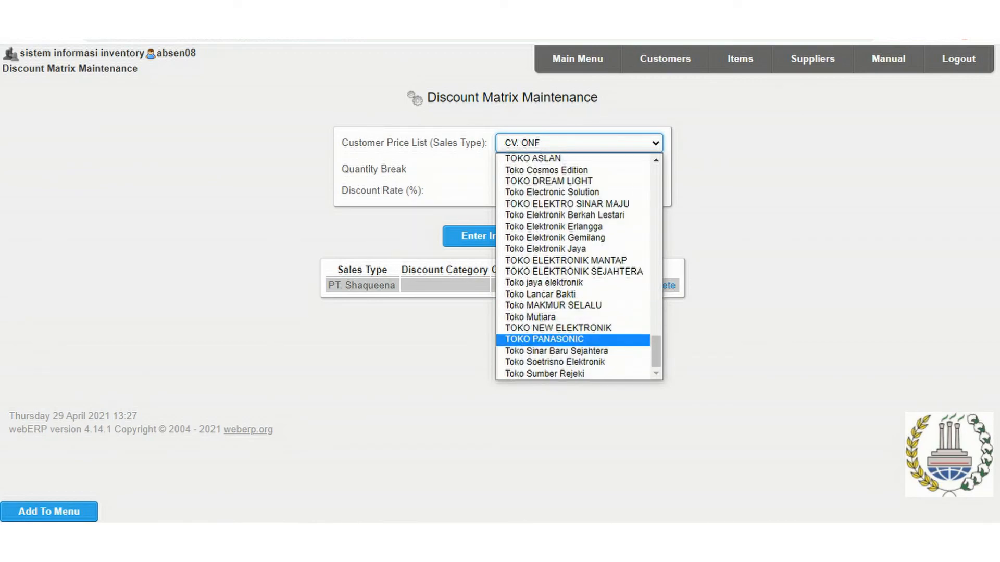
click(558, 328)
Set the quantity break to 50 and the discount rate to 25%, and submit the discount matrix entry.
click(560, 169)
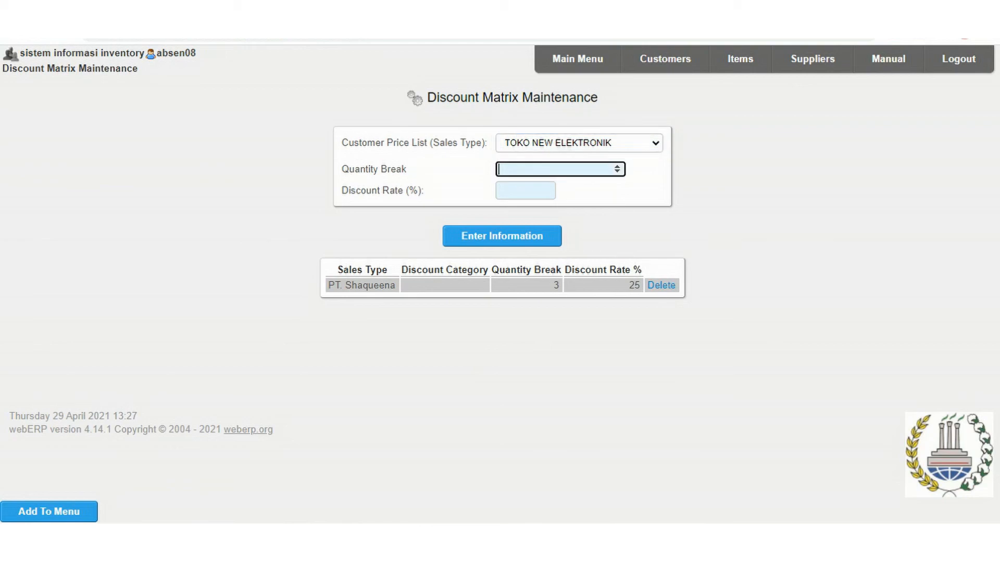
text(50)
key(Tab)
key(Down)
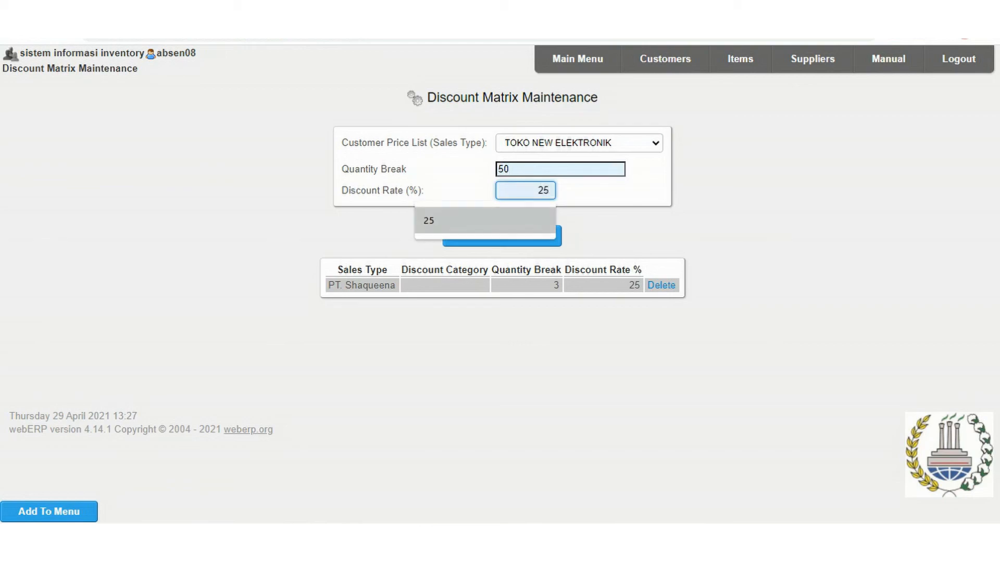
key(Return)
click(502, 236)
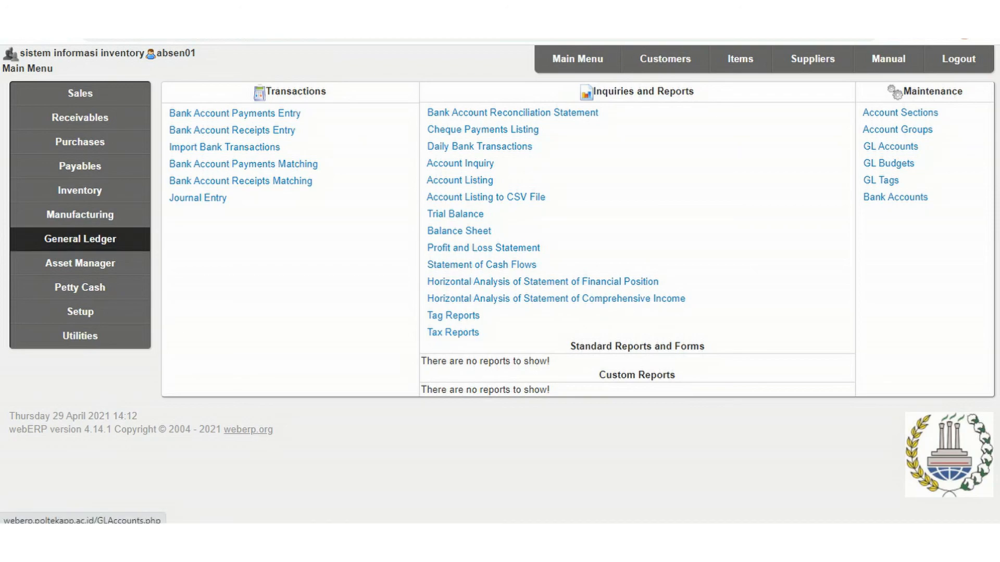
Open general ledger account maintenance and enter account code 1005 with the account name Bank BCA.
click(890, 147)
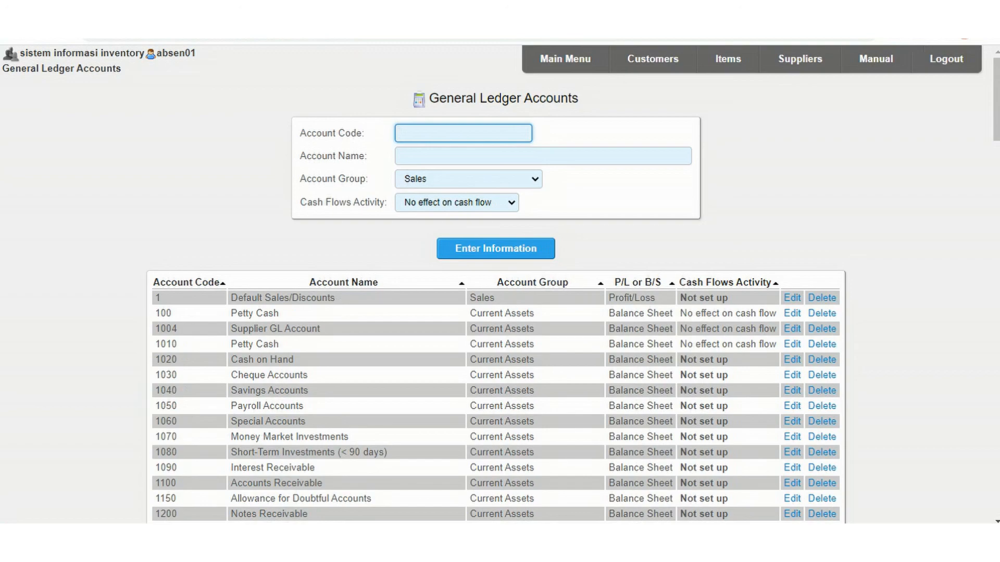
text(1005)
key(Tab)
key(Down)
key(Return)
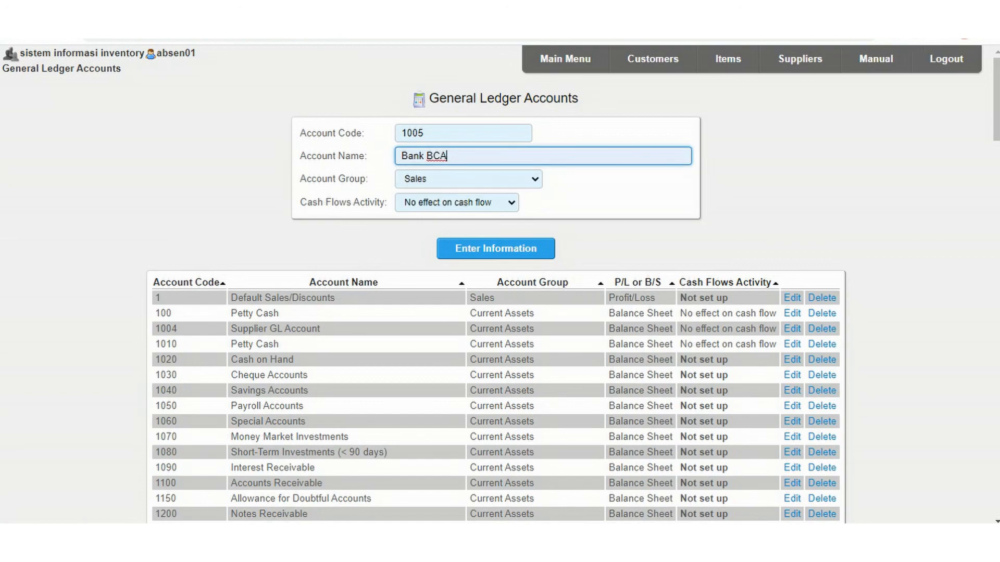
Assign the account to Current Assets with Financing activity as its cash flow, save it and check the account list.
click(469, 179)
key(Down)
key(Down)
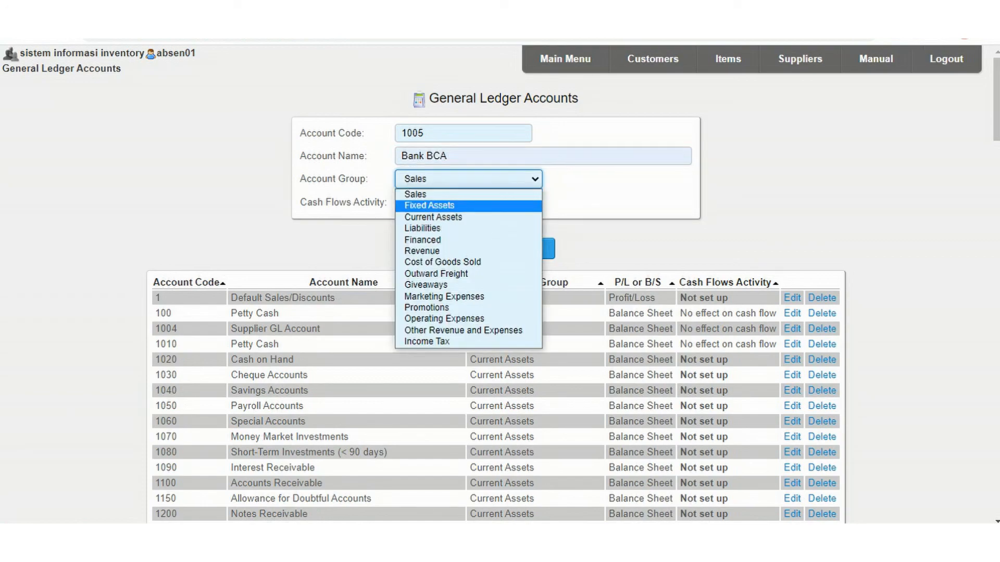
key(Return)
click(456, 202)
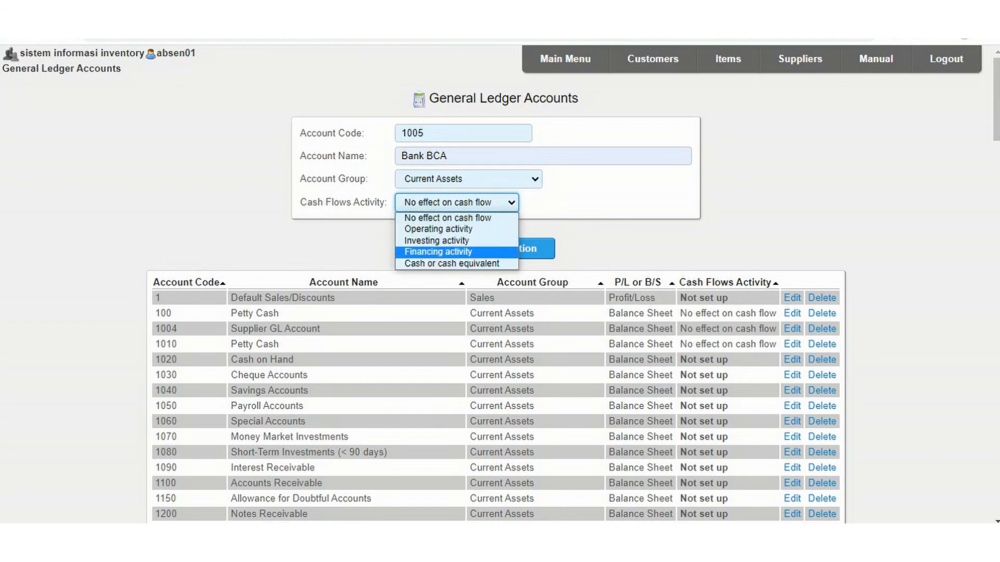
key(Return)
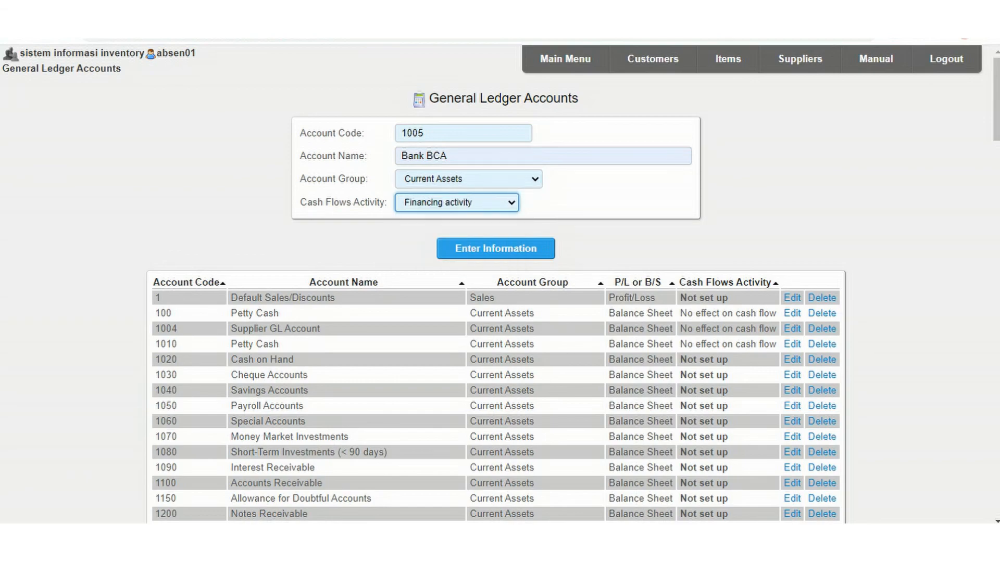
click(495, 248)
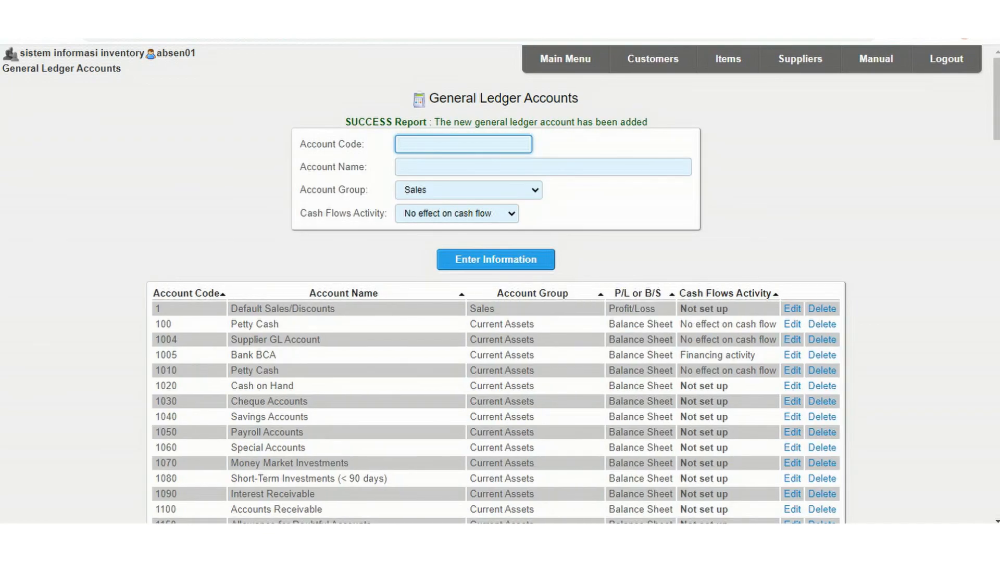
scroll(495, 283, down, 1)
scroll(495, 284, down, 1)
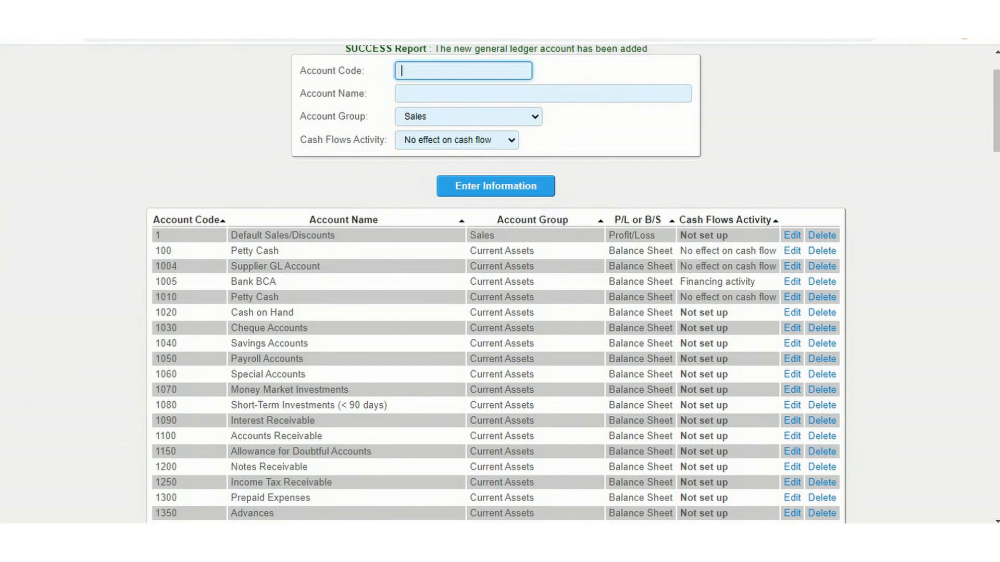
scroll(495, 284, up, 2)
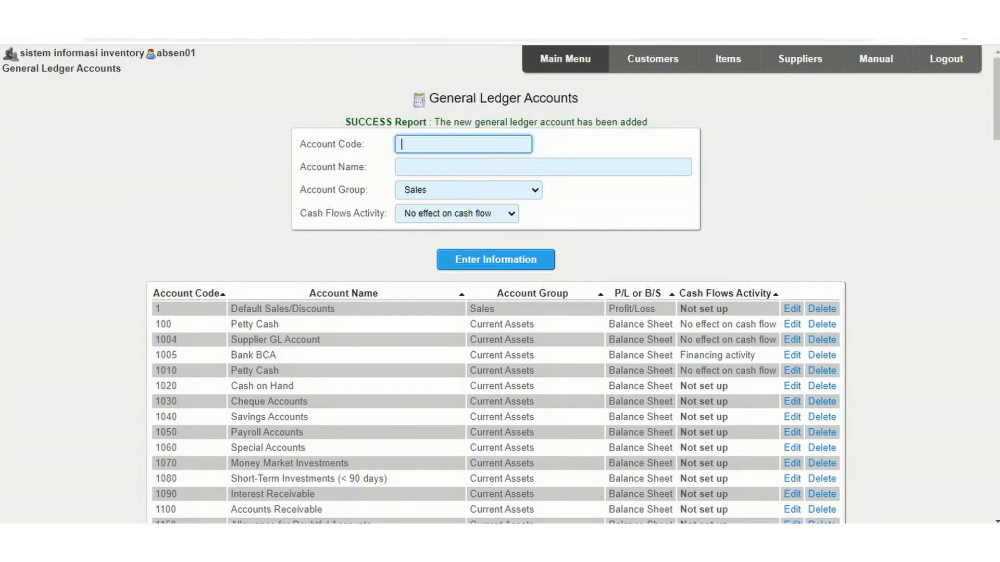
Open bank account maintenance, choose Bank BCA as the GL code and set the bank account name to BCA.
click(565, 59)
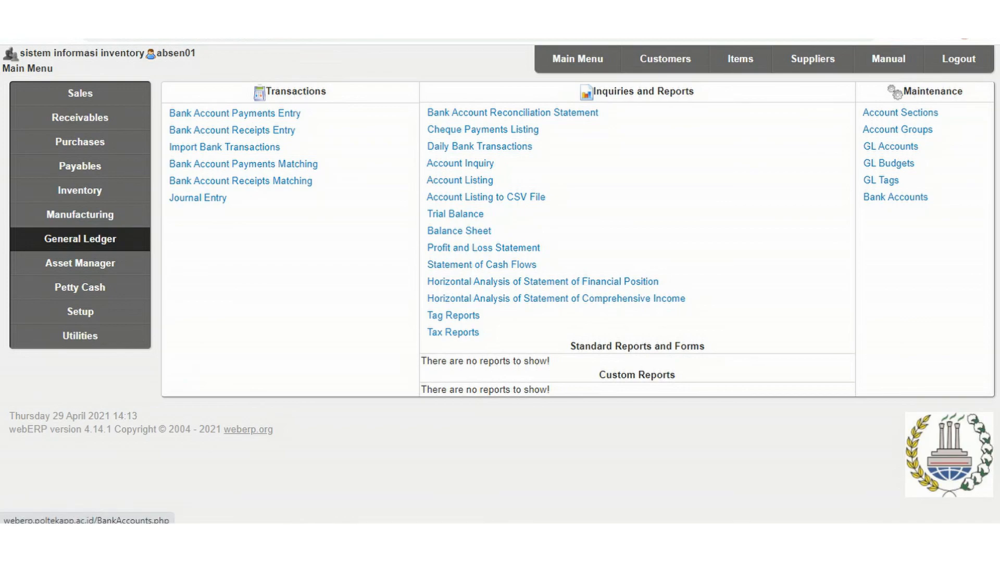
click(895, 196)
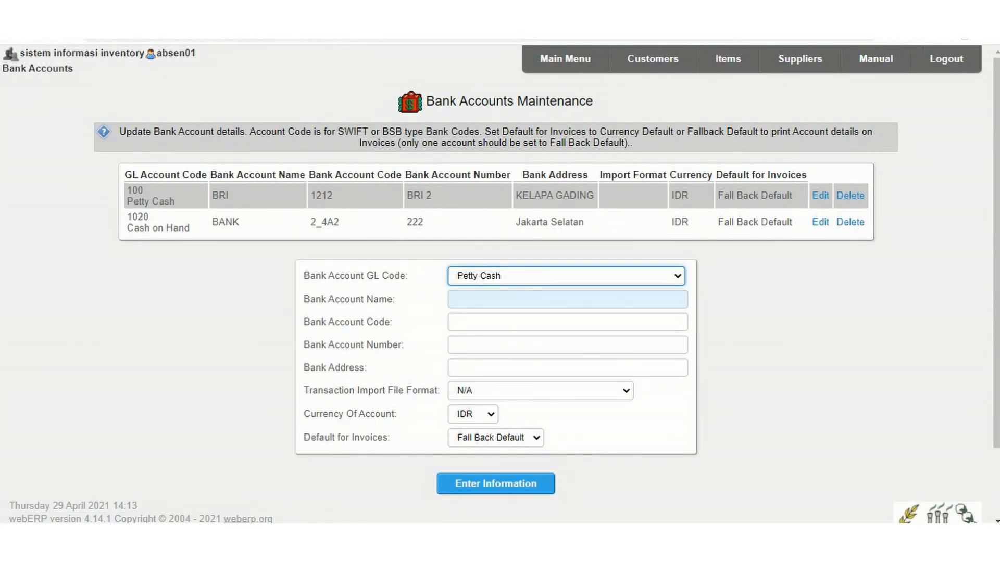
click(566, 276)
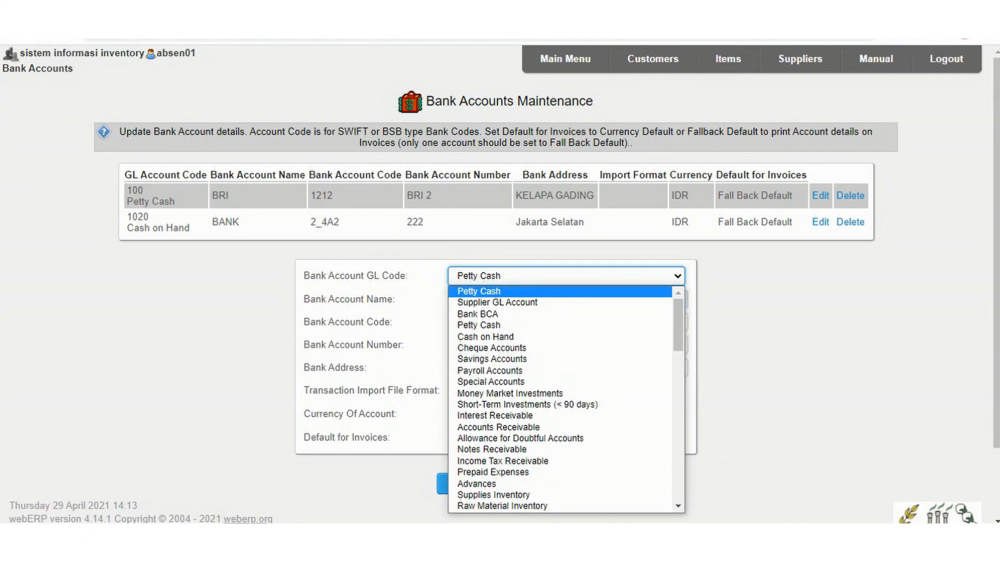
key(Tab)
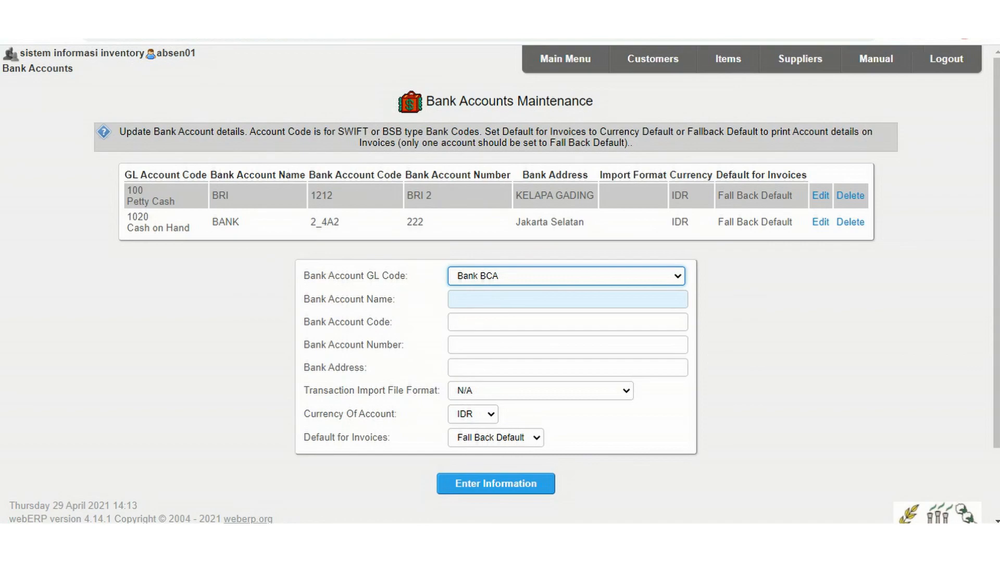
key(Down)
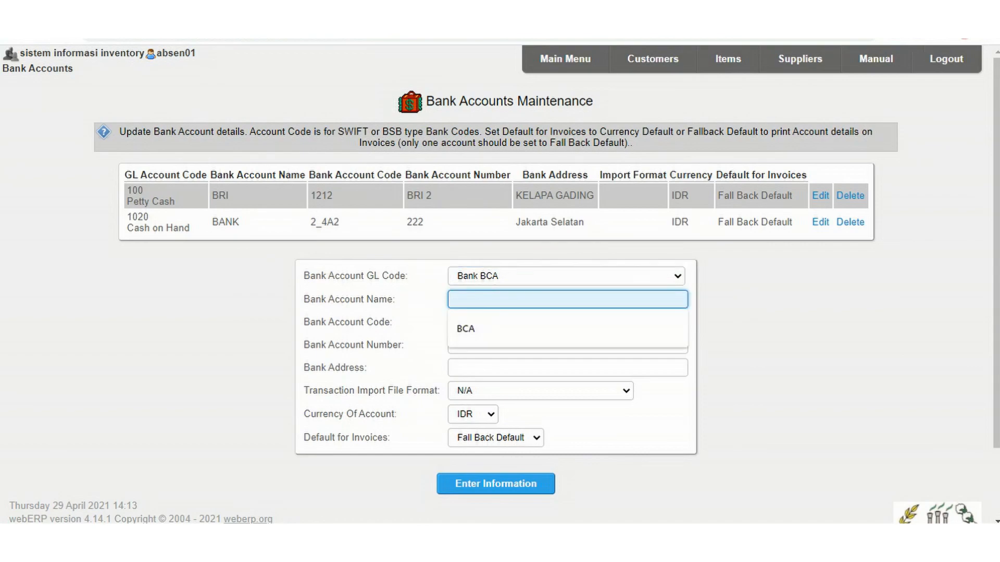
key(Down)
key(Return)
Set the bank account code to 1001 and fill in the bank account number.
key(Tab)
key(Down)
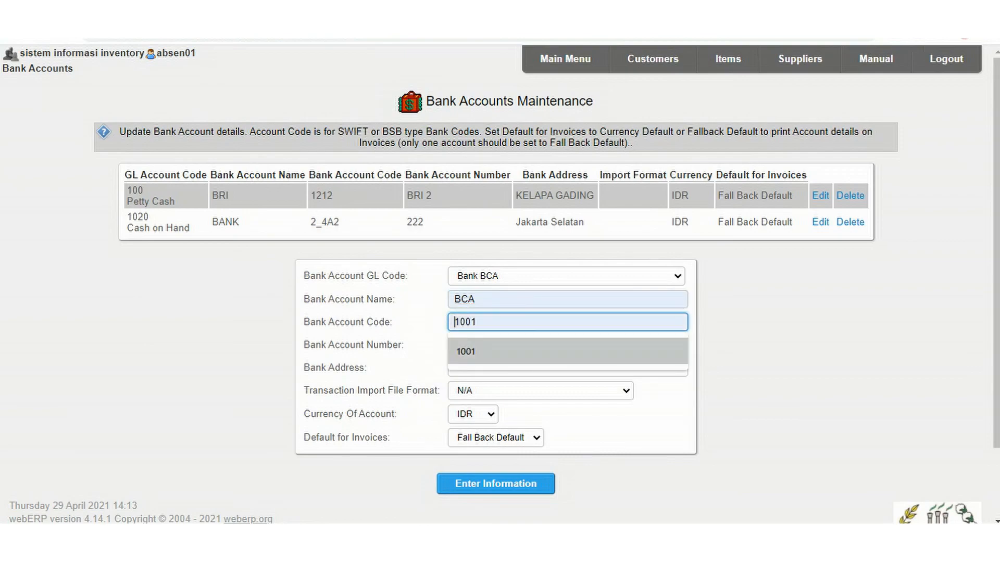
key(Return)
key(Tab)
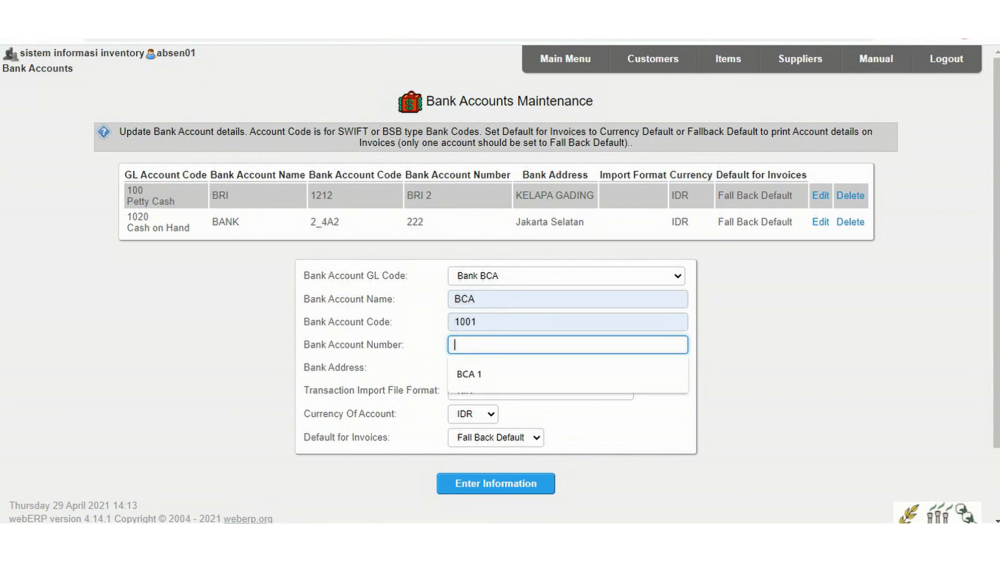
key(Down)
key(Return)
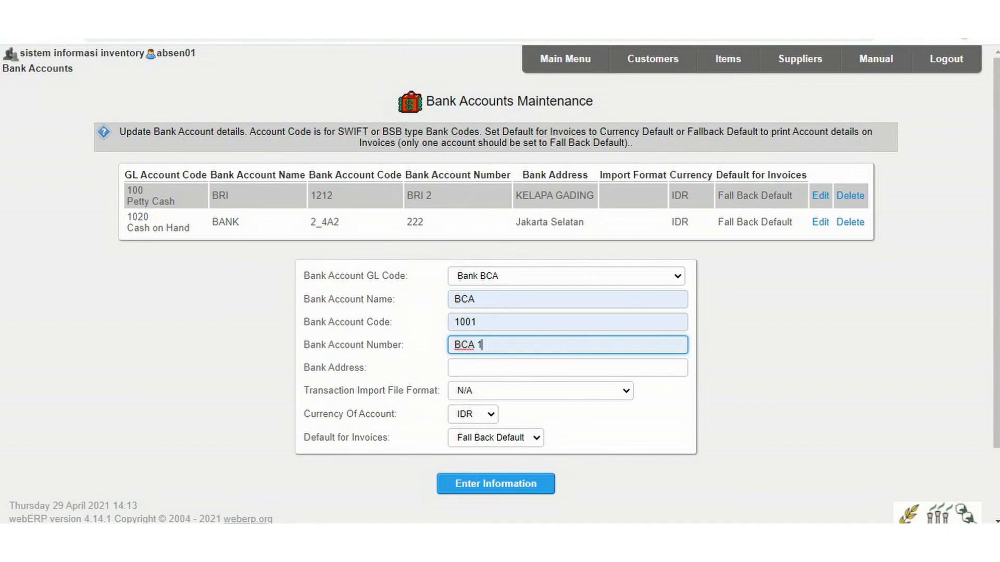
Fill in the bank address and save the new bank account with currency IDR and Fall Back Default for invoices.
key(Tab)
key(Down)
key(Return)
scroll(500, 284, down, 2)
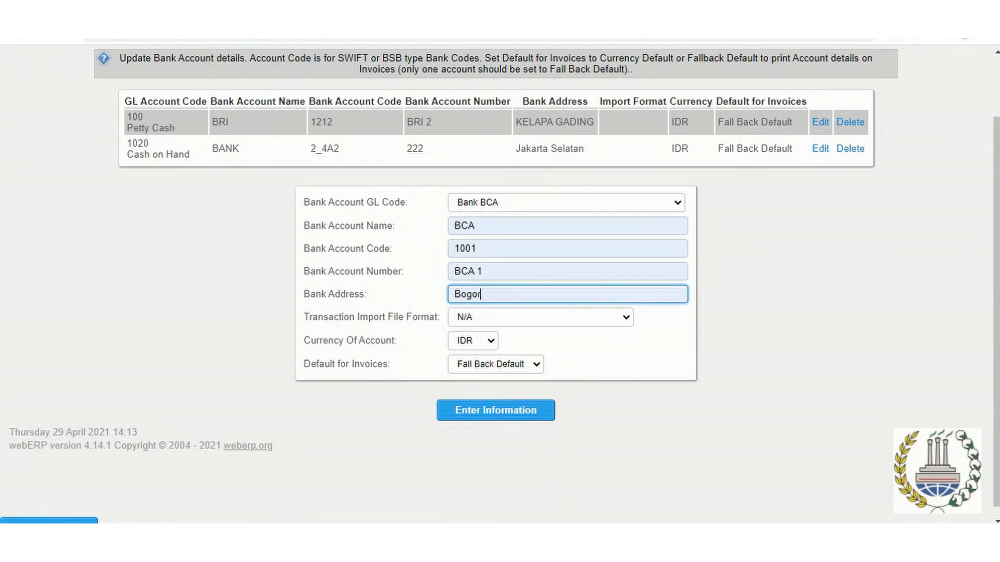
click(496, 410)
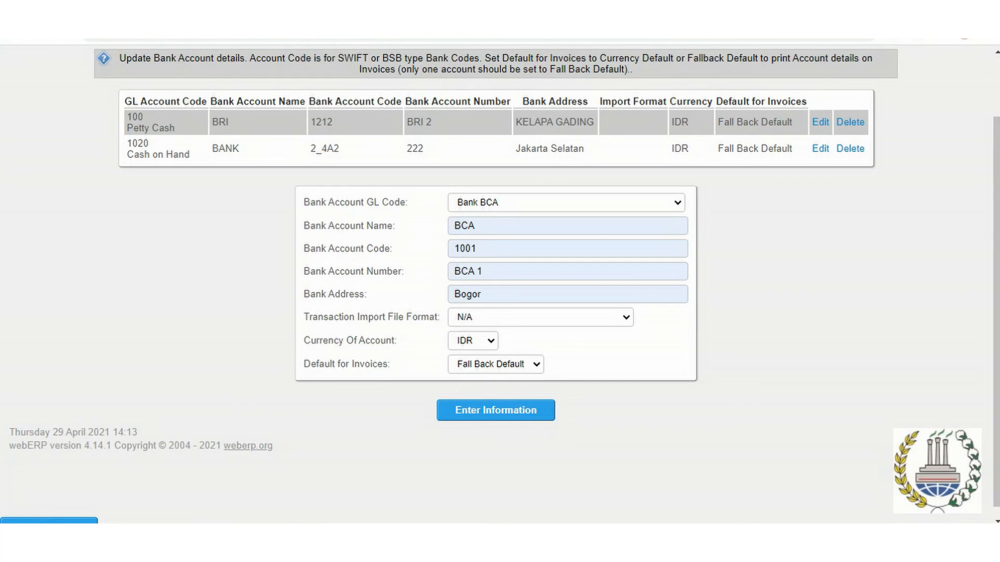
scroll(495, 281, up, 2)
click(495, 484)
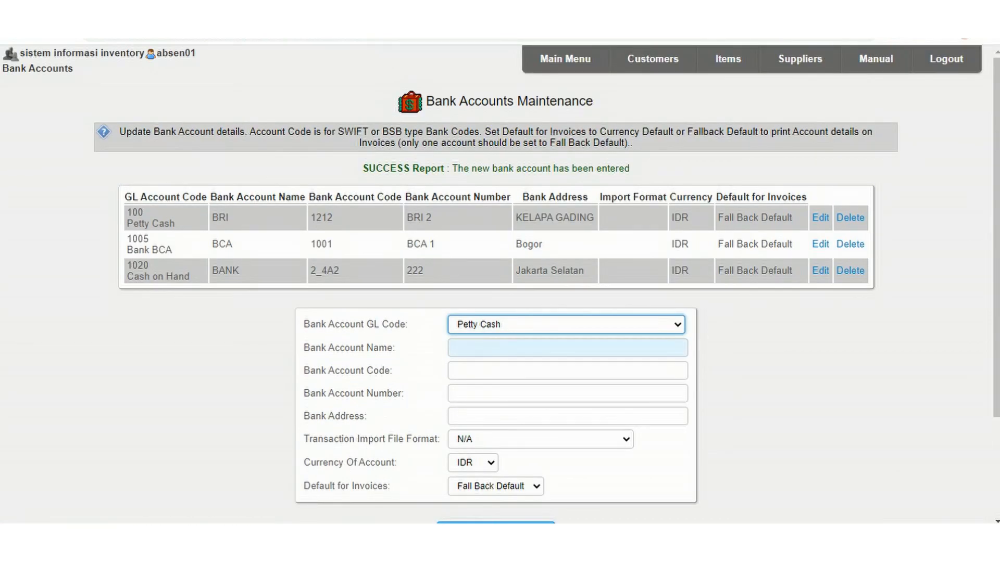
Open payment terms maintenance and enter a new term with code 10 and description "30% initial payment within 30 days".
click(565, 59)
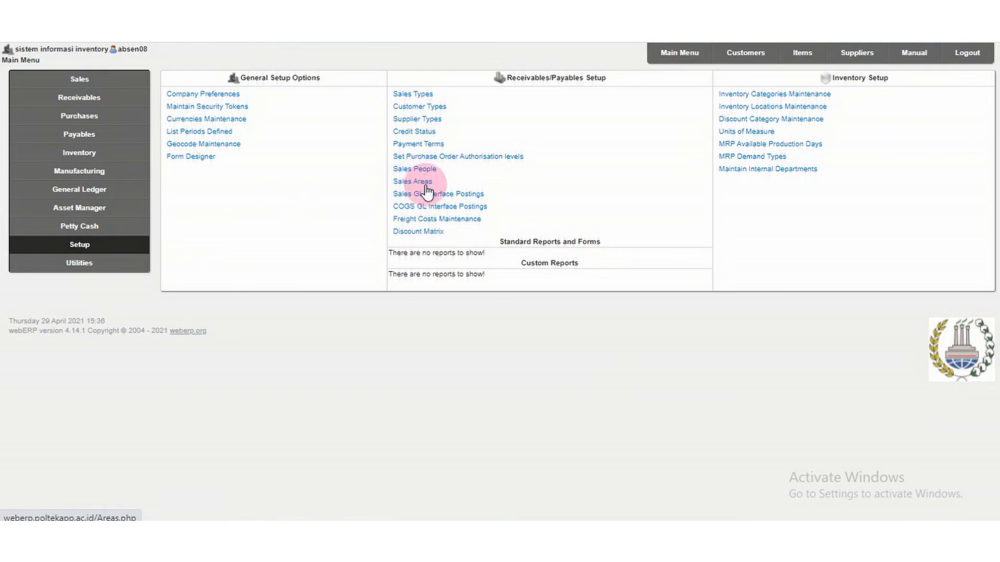
click(419, 144)
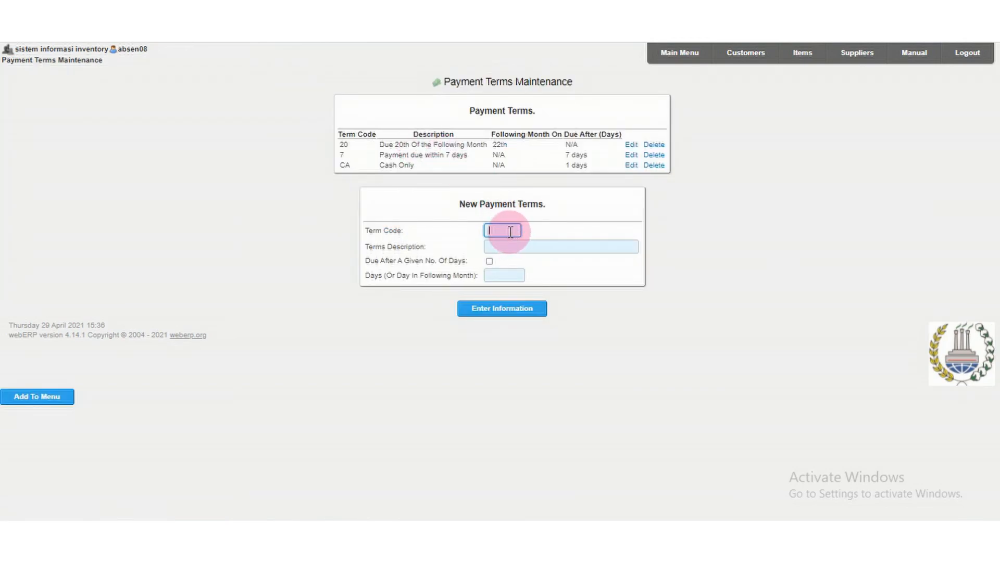
text(10)
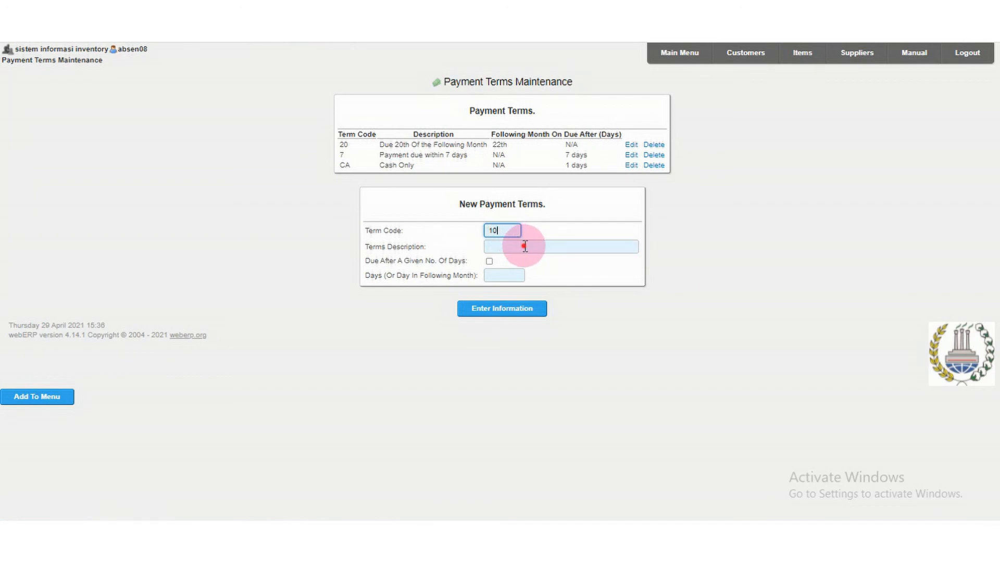
click(524, 247)
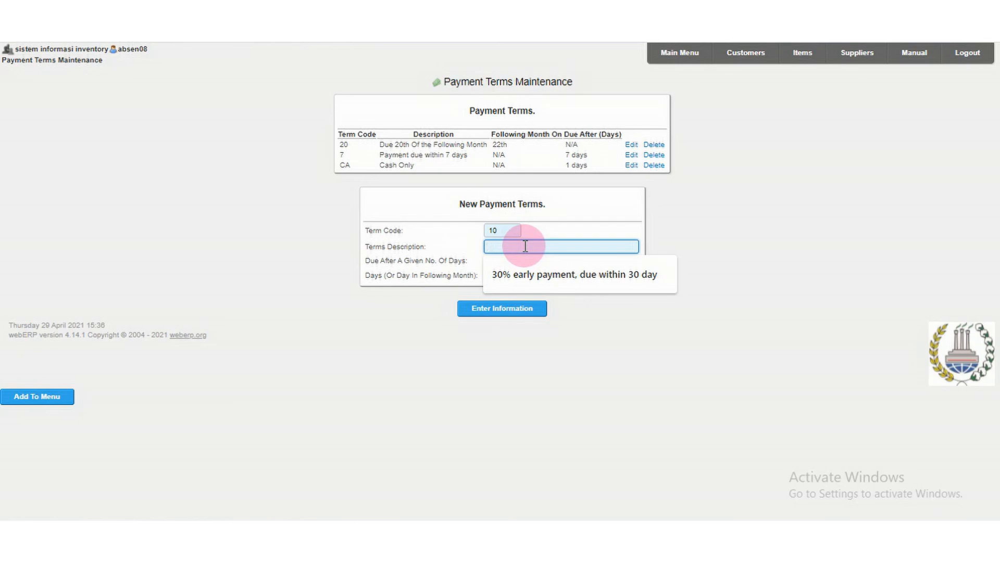
text(30% initial payment within 30 days)
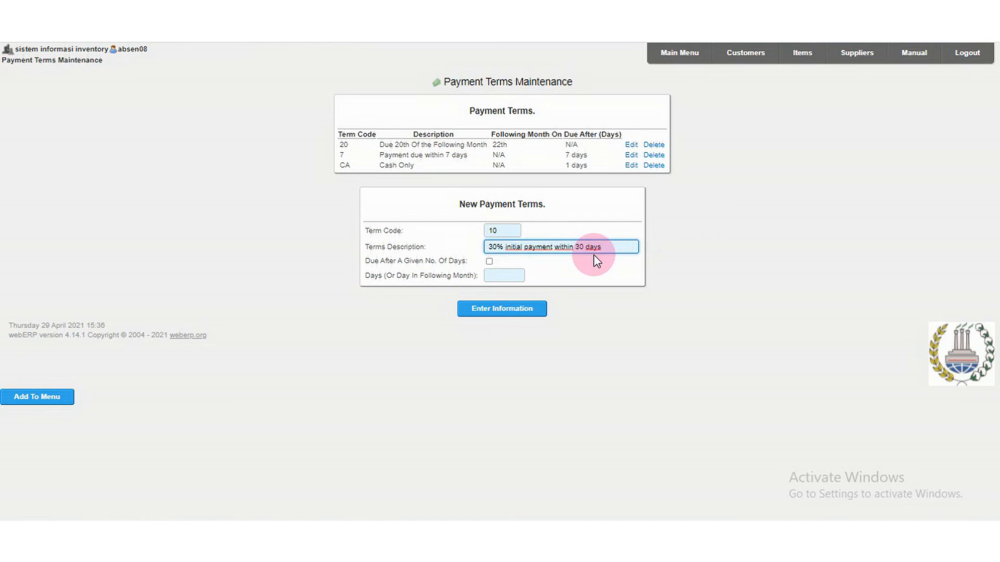
Make the new payment term due after a given number of days, set the days to 30 and save it.
click(490, 262)
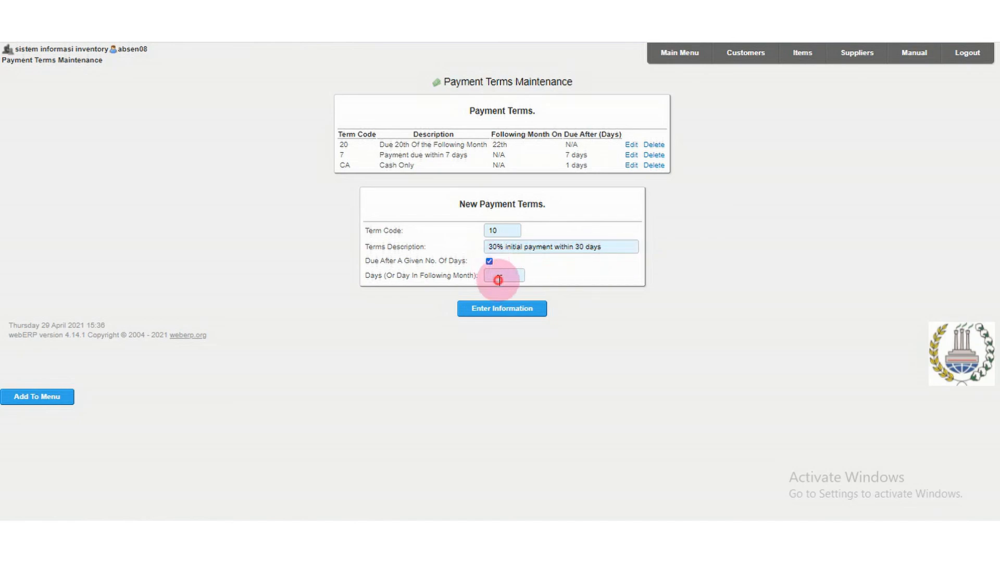
click(496, 275)
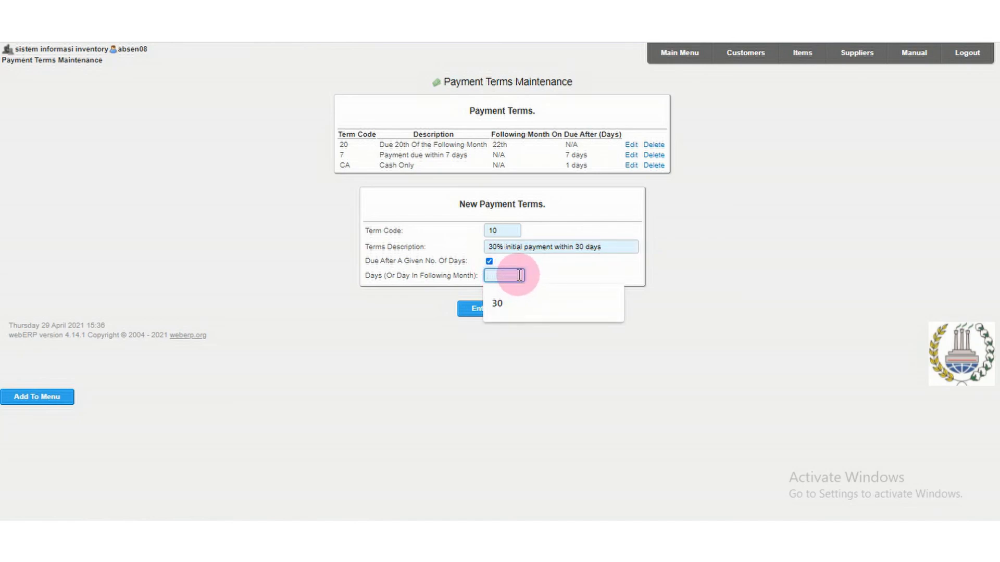
click(536, 298)
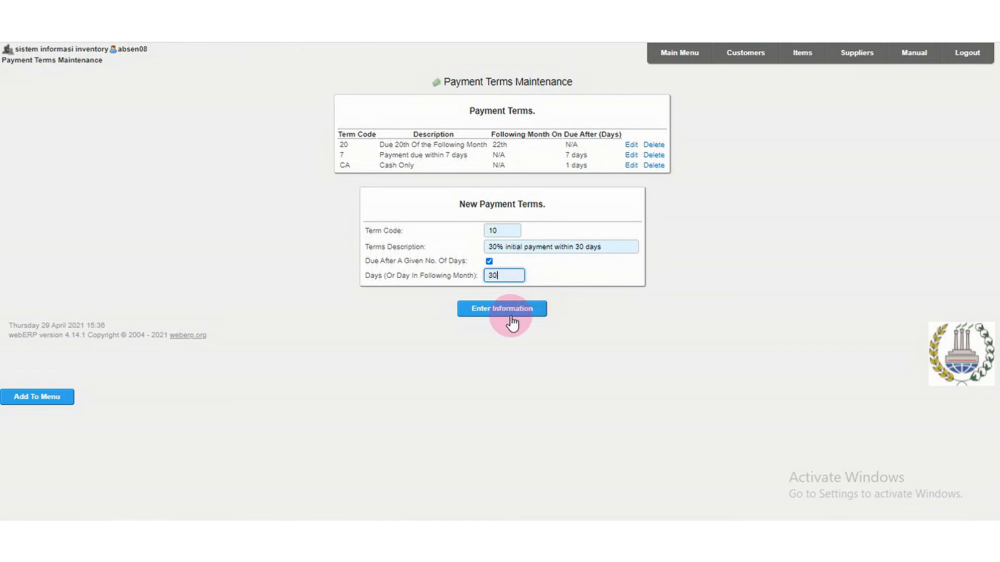
click(510, 316)
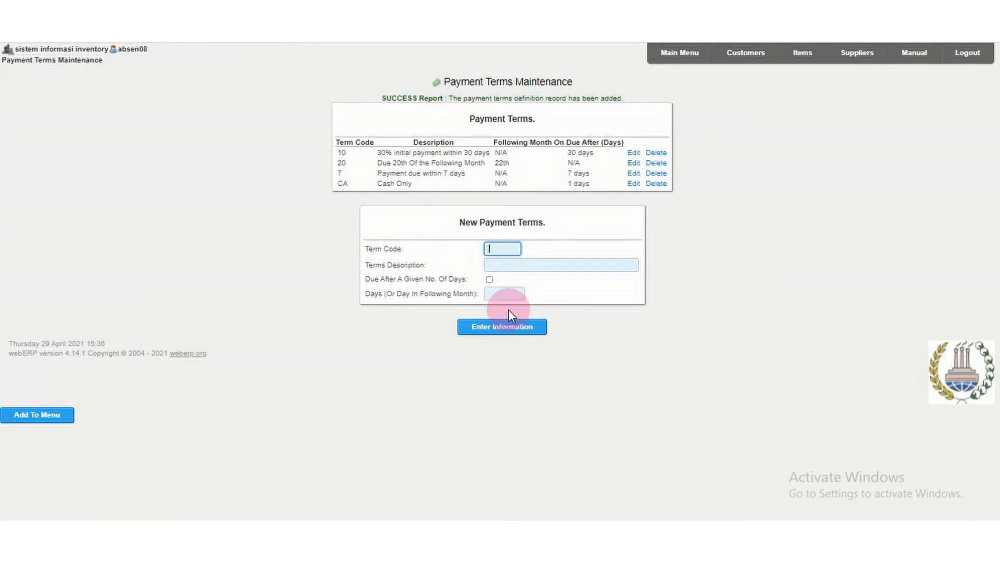